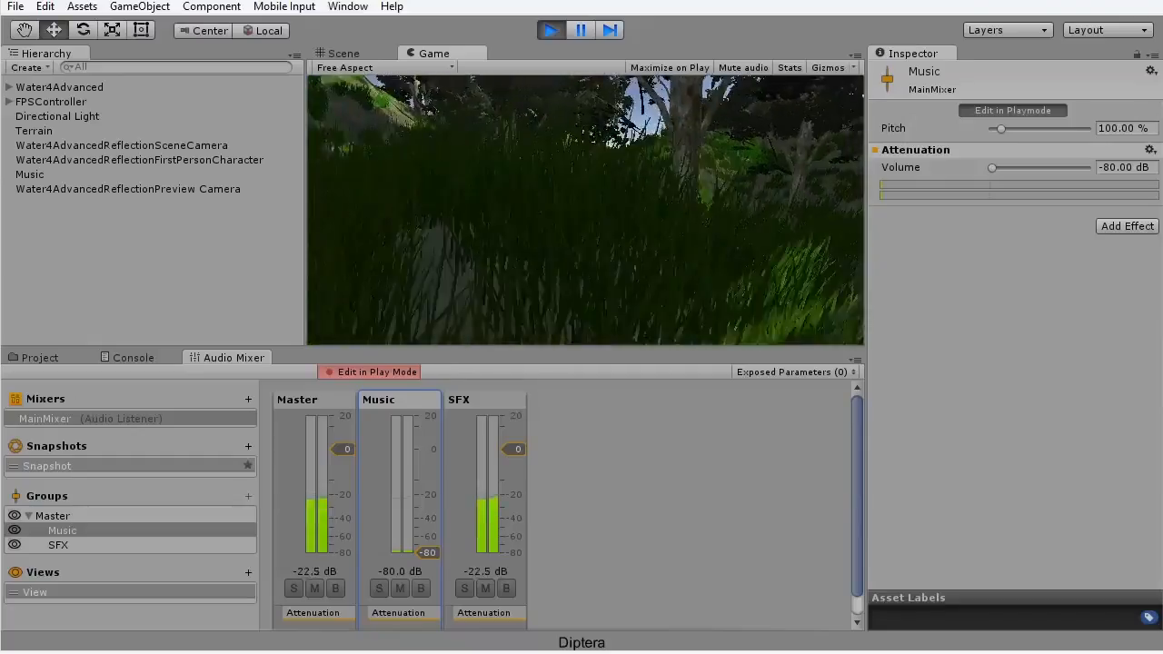
key(w)
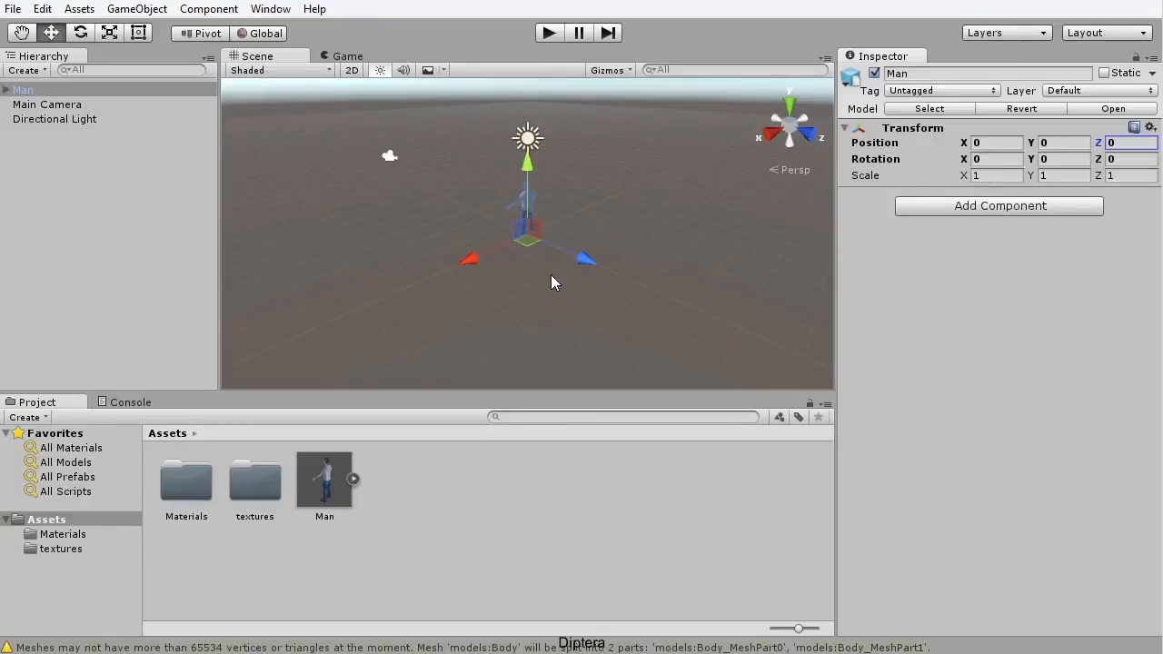
Step: Examine the Man character in the scene up close from several sides
scroll(550, 275, up, 7)
middle_drag(538, 226, 526, 299)
alt+drag(470, 330, 784, 292)
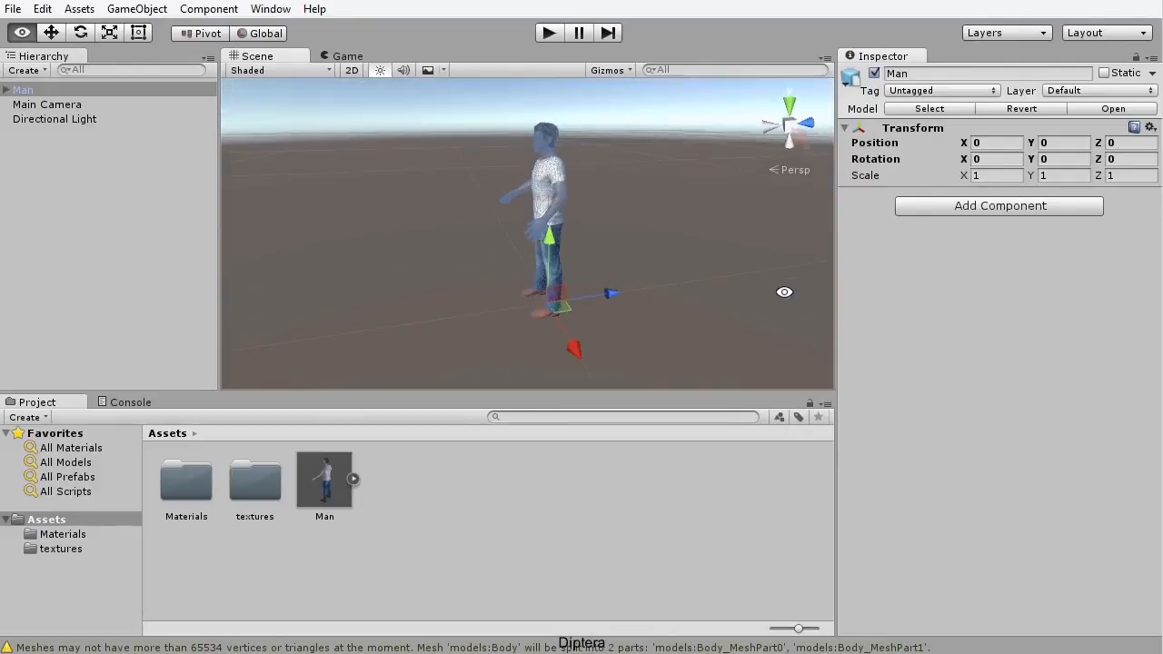
click(629, 317)
scroll(628, 315, up, 5)
alt+drag(625, 224, 622, 260)
middle_drag(563, 204, 556, 337)
alt+drag(459, 320, 591, 310)
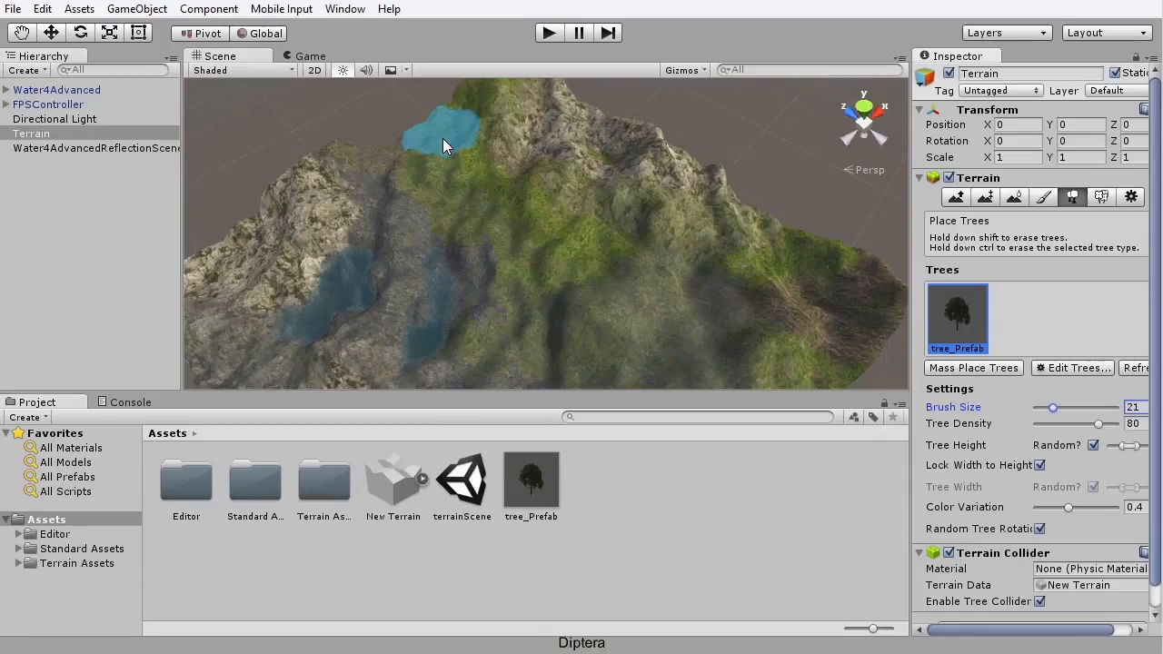
Step: Paint tree_Prefab trees onto the upper part of the terrain beside the highest peak
mouse_move(443, 138)
mouse_down()
mouse_move(487, 201)
mouse_move(597, 268)
mouse_move(580, 274)
mouse_move(779, 287)
mouse_move(746, 361)
mouse_move(605, 304)
mouse_move(770, 274)
mouse_move(554, 291)
mouse_move(467, 169)
mouse_up()
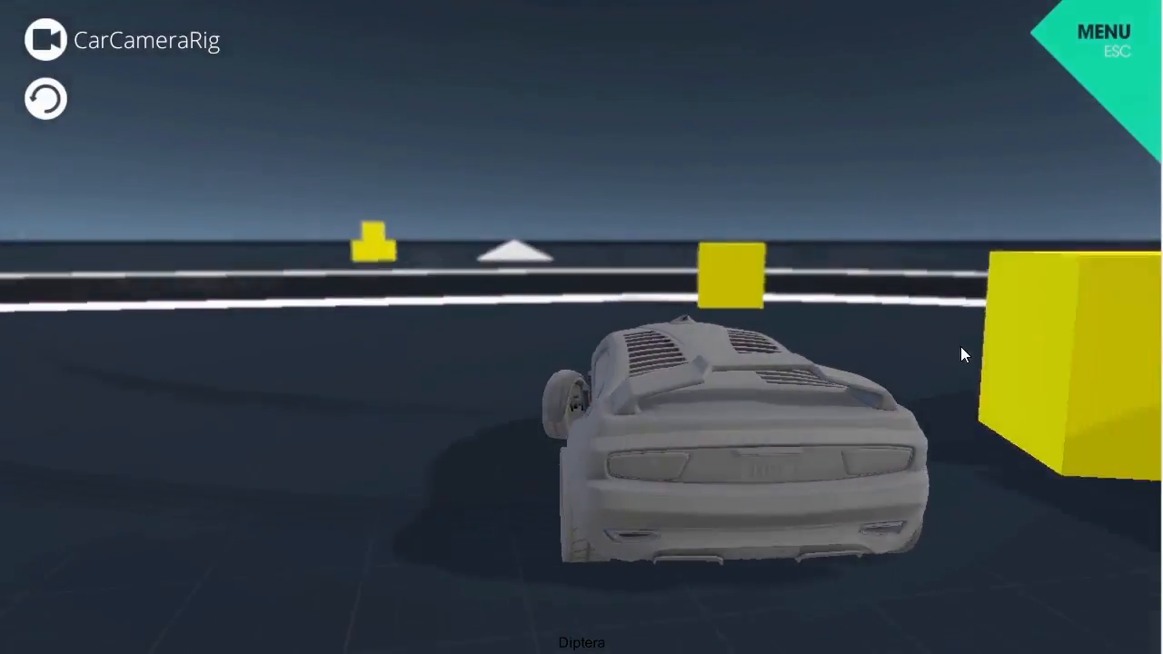
Step: Drive the car forward and steer it through the course with the yellow blocks
key(w)
key(a)
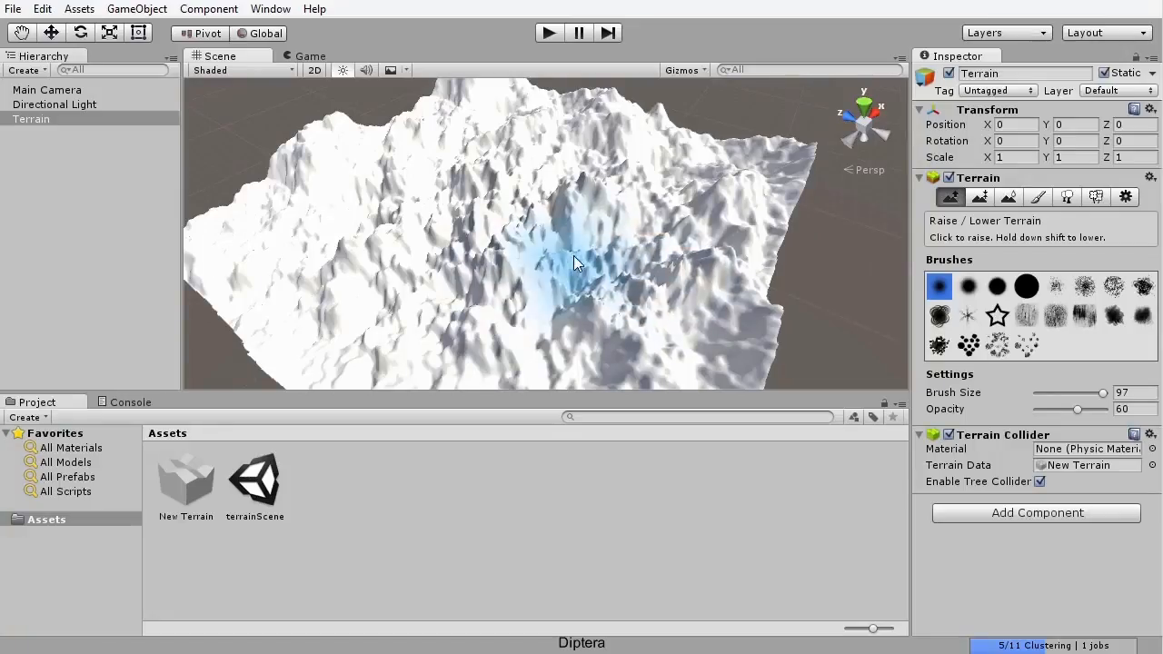
Step: Examine the untextured sculpted terrain from several angles
mouse_move(532, 246)
alt+mouse_down()
mouse_move(681, 194)
mouse_move(375, 228)
alt+mouse_up()
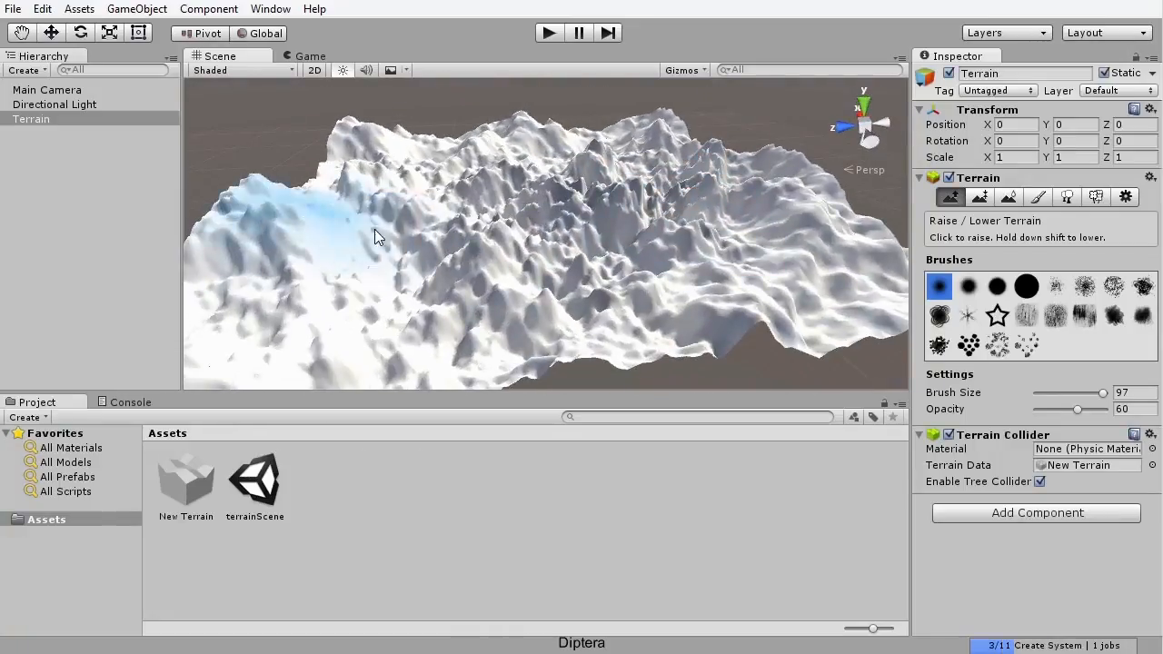
mouse_move(631, 266)
alt+mouse_down()
mouse_move(493, 389)
mouse_move(680, 318)
alt+mouse_up()
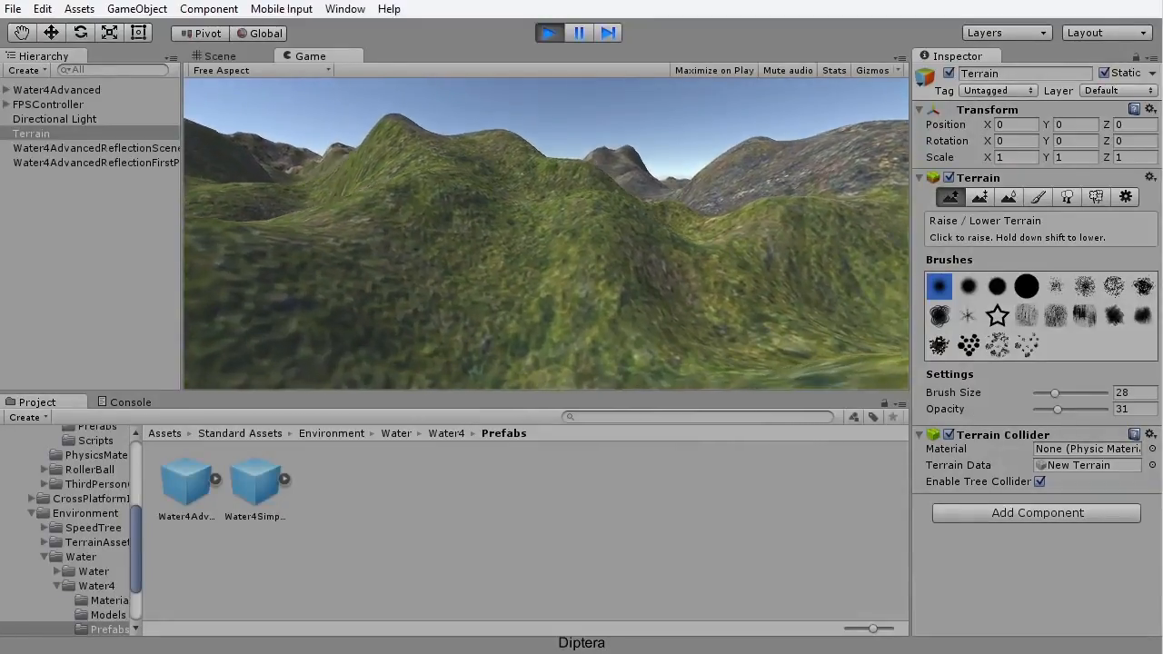
Step: Walk forward across the grassy hills of the running terrain scene
key(w)
key(w)
key(w)
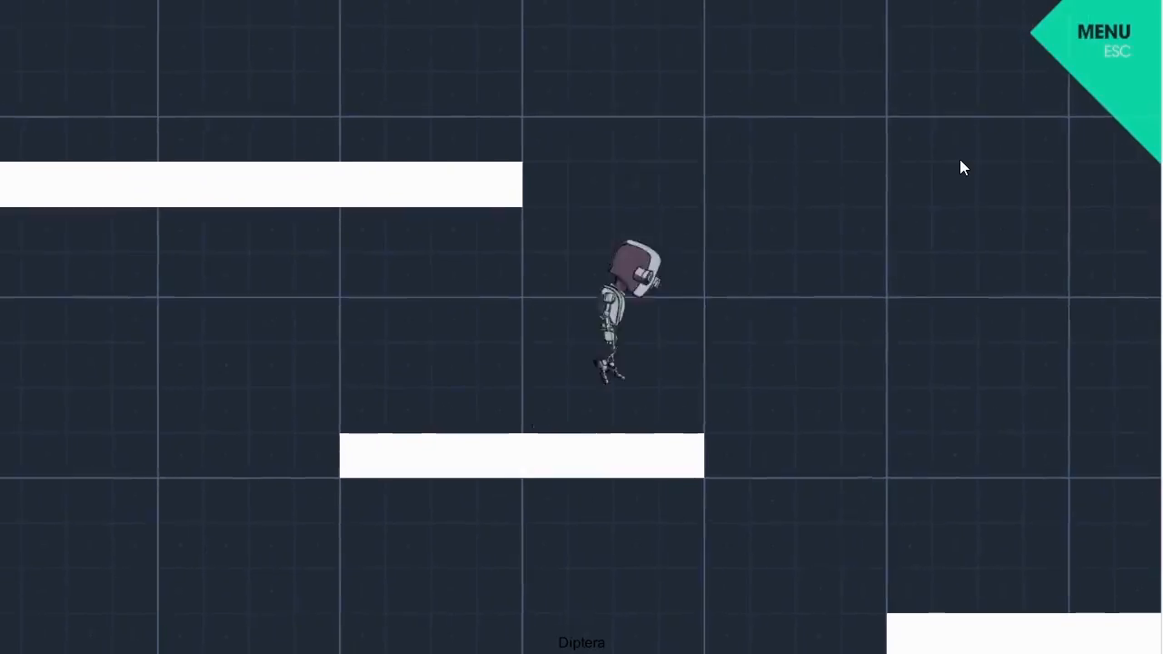
Step: Move the 2D robot character in both directions and make it jump between the white platforms
key(d)
key(a)
key(space)
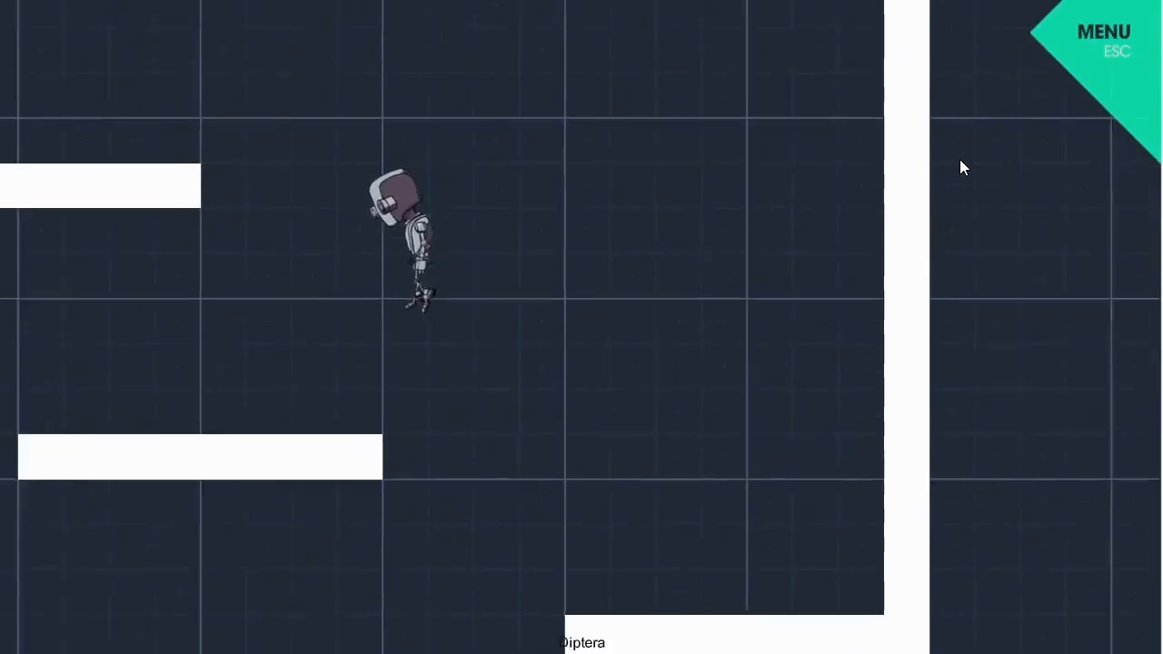
key(space)
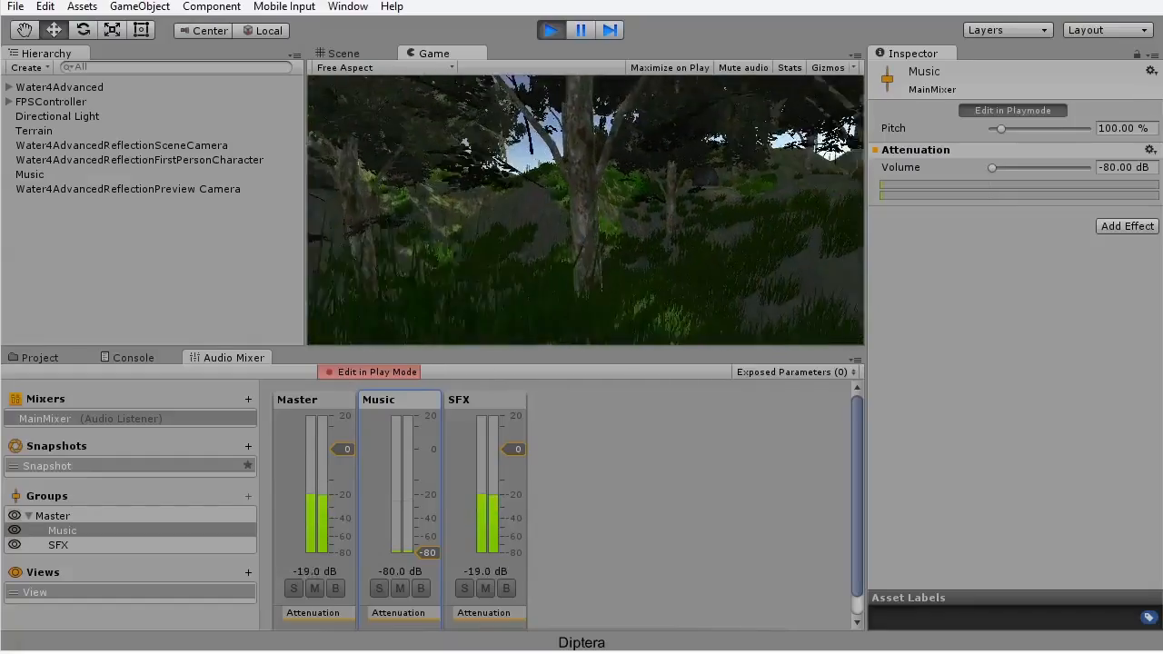
Step: Walk forward through the forest in the running scene
key(w)
key(w)
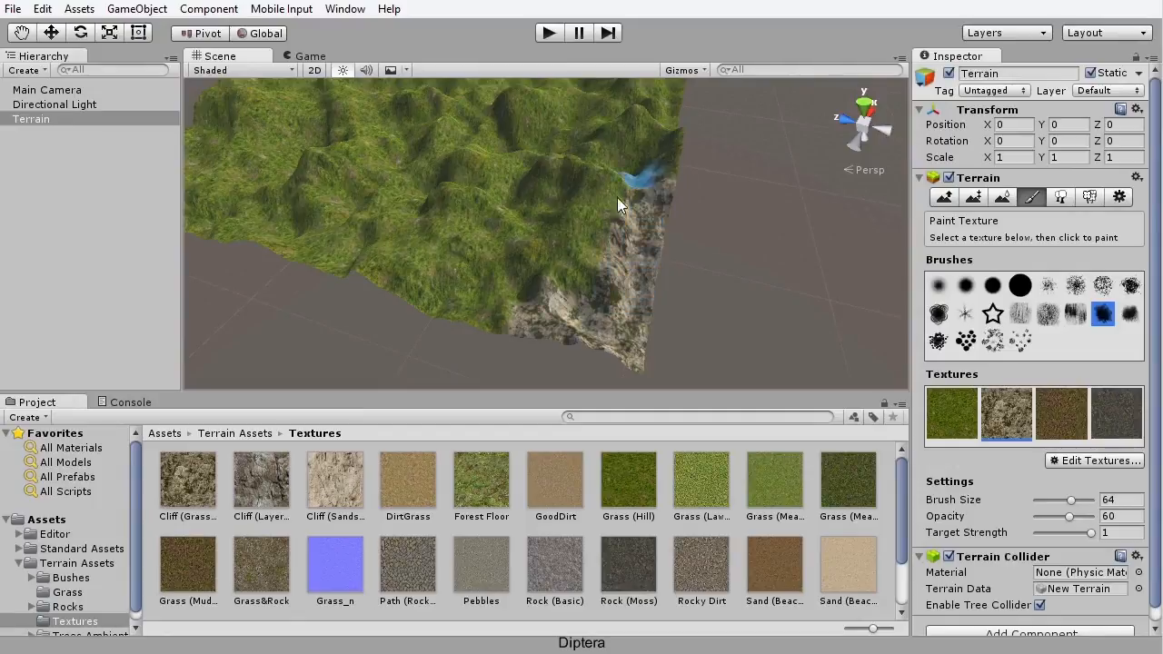
Step: Paint the rocky cliff texture over the grass near the terrain's corner
mouse_move(549, 270)
mouse_down()
mouse_move(420, 291)
mouse_move(487, 324)
mouse_move(524, 250)
mouse_up()
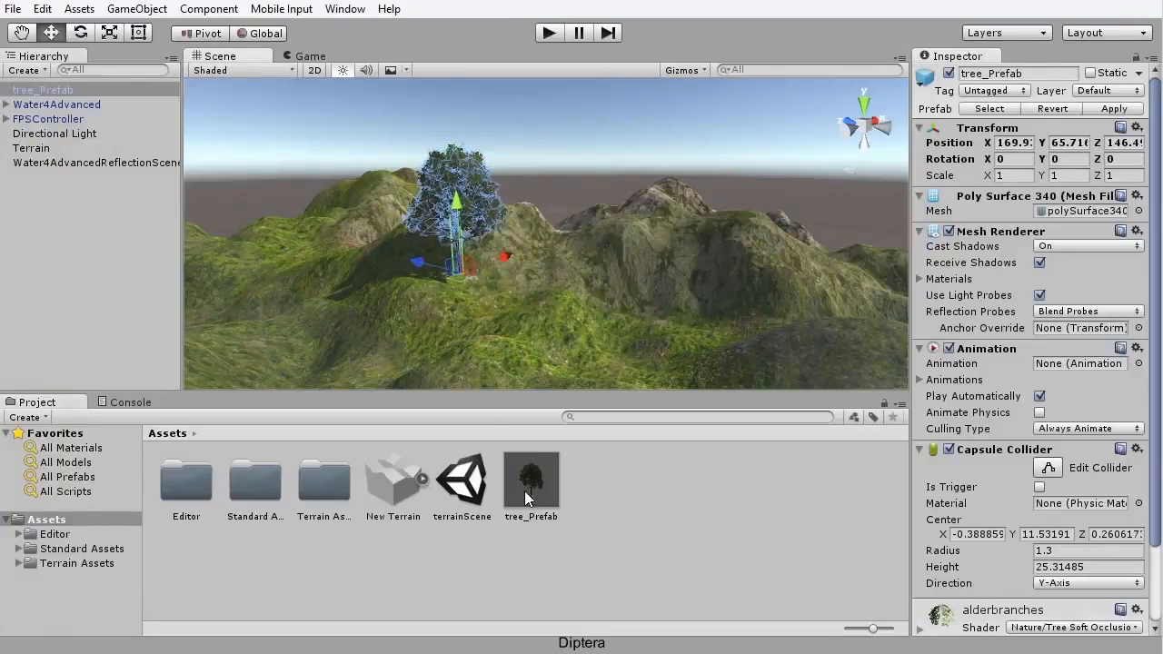
Step: Place another tree_Prefab on the grassy hillside beside the existing tree and play-test the scene
drag(525, 490, 424, 295)
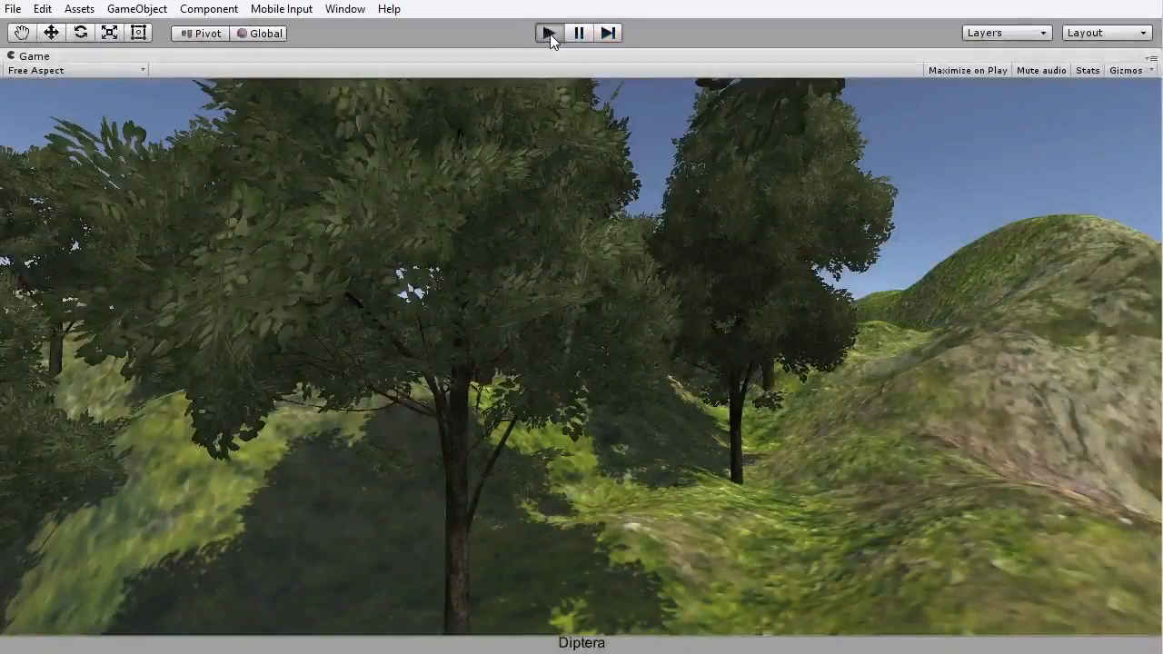
click(550, 33)
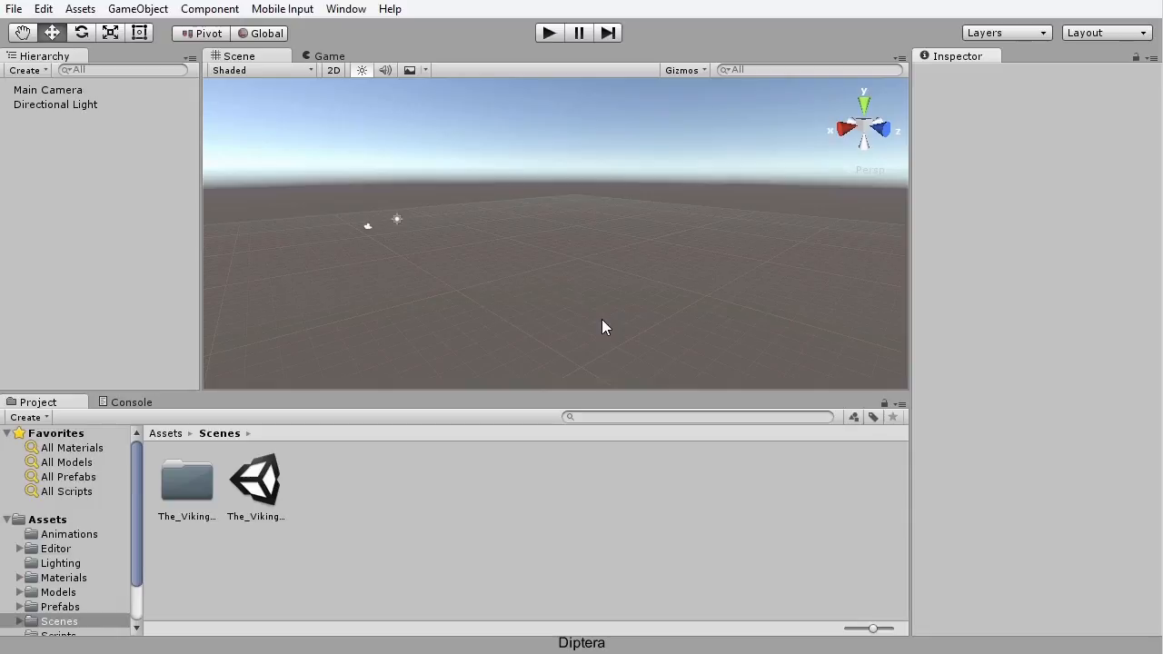
Step: Add a 3D plane to the empty scene
click(146, 9)
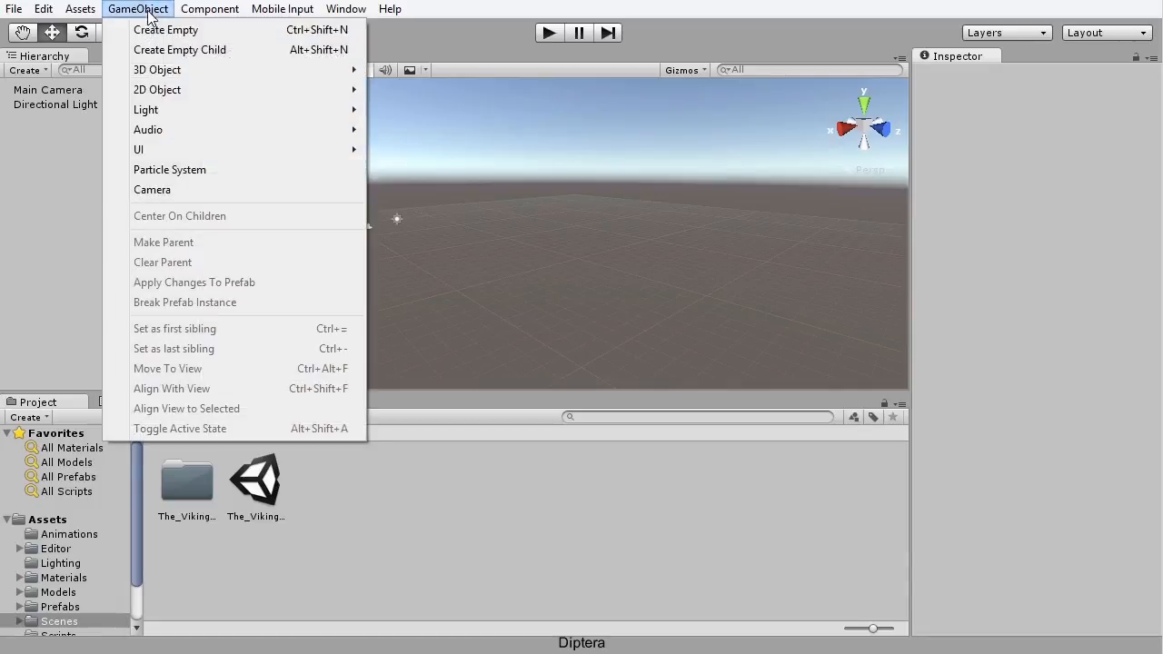
mouse_move(157, 73)
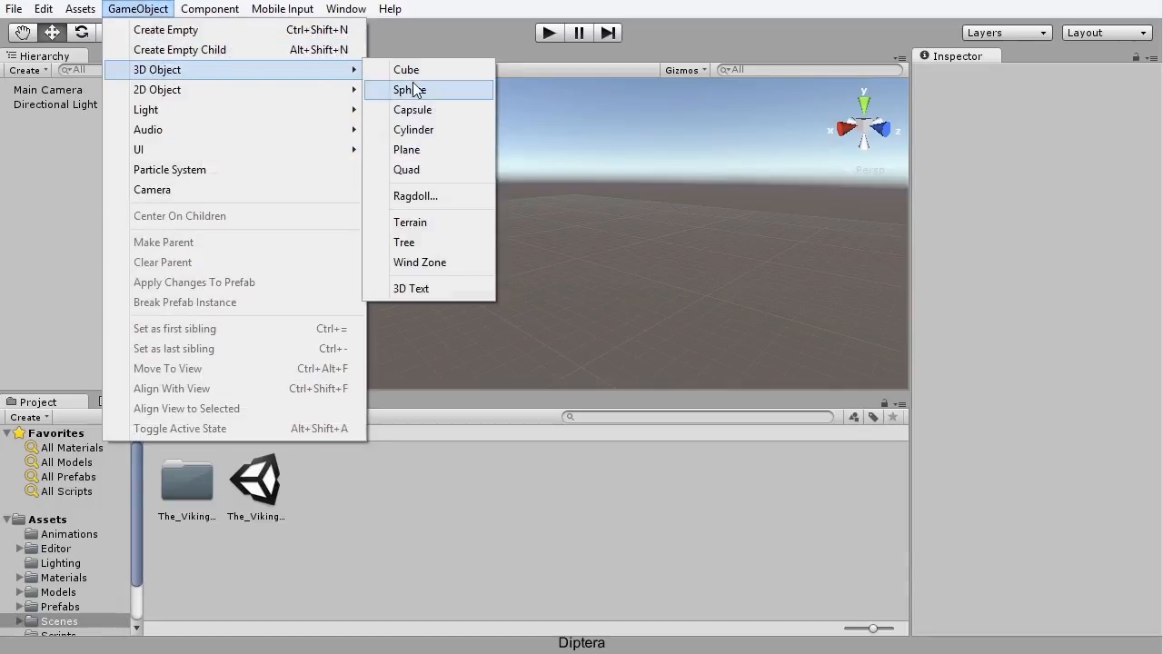
click(427, 151)
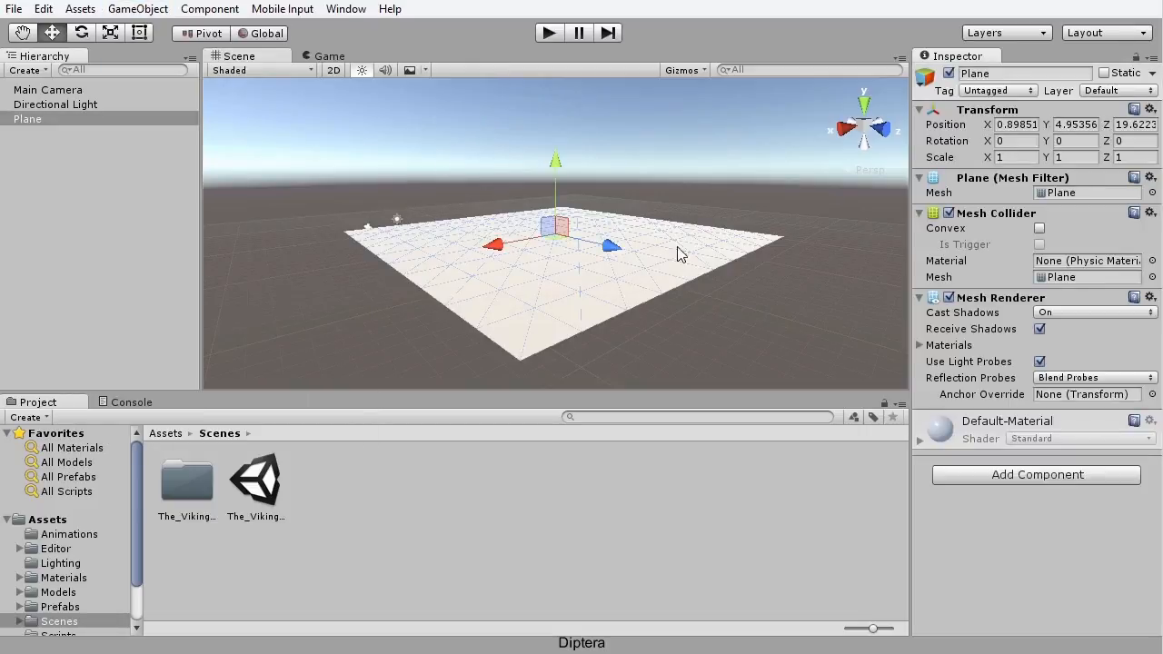
Step: Add a 3D cube and raise it above the plane to a Y position of 5.79
middle_drag(677, 245, 603, 259)
alt+drag(603, 259, 708, 313)
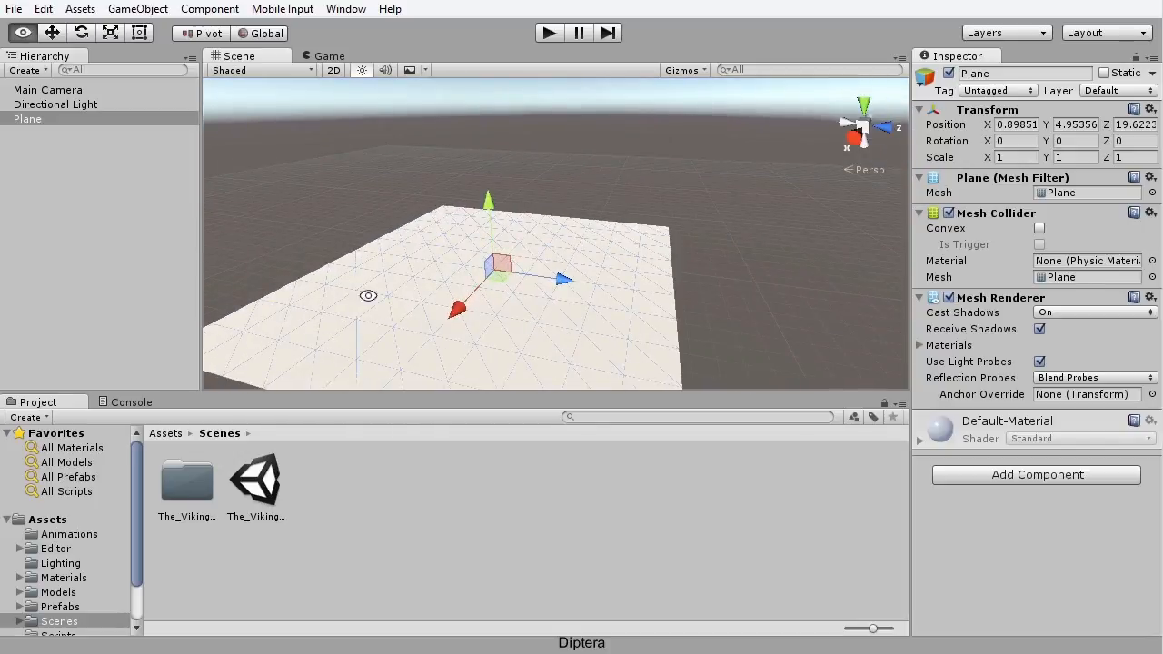
alt+drag(369, 297, 378, 277)
middle_drag(390, 278, 480, 244)
alt+drag(480, 243, 478, 293)
scroll(445, 271, down, 4)
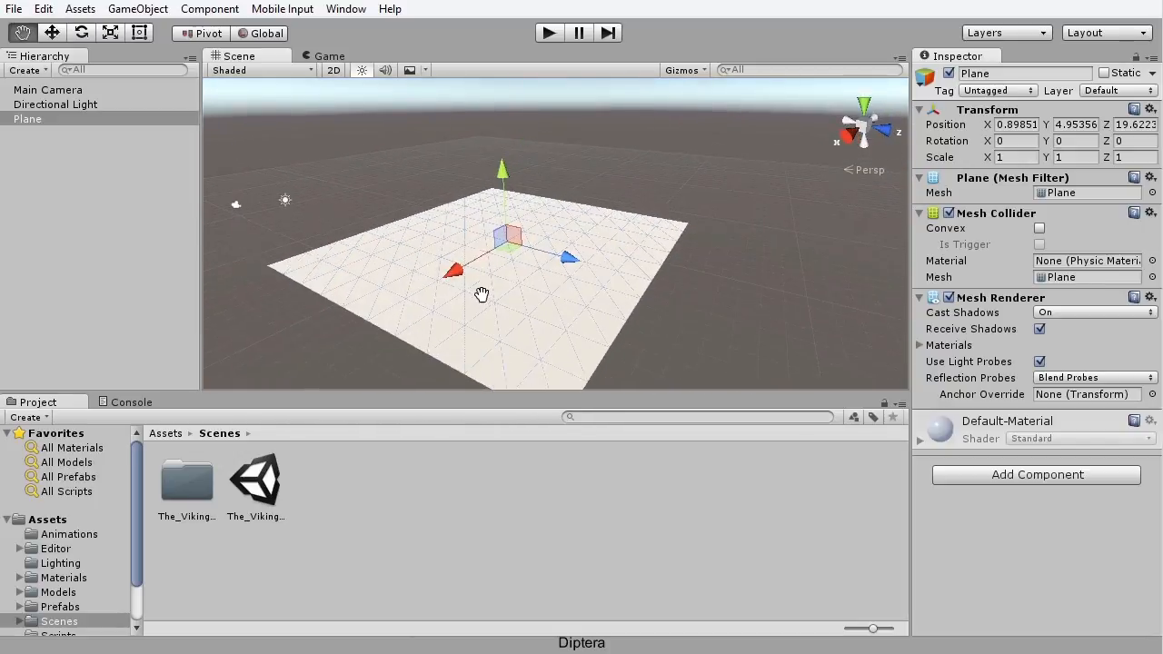
click(141, 10)
mouse_move(212, 72)
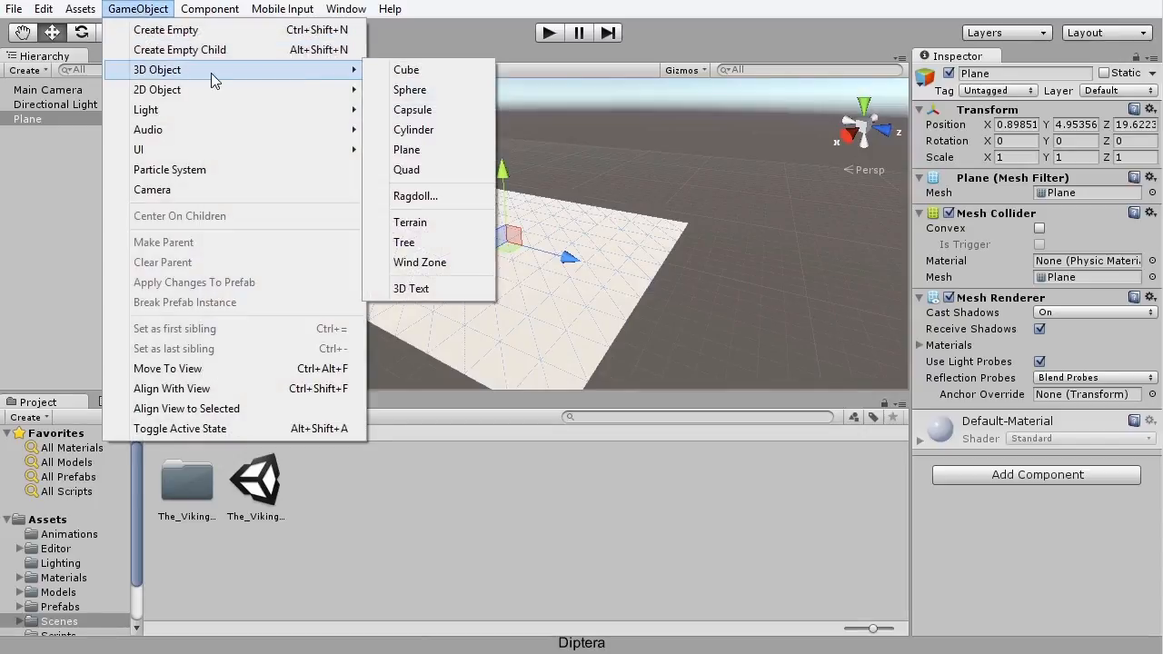
click(406, 69)
mouse_move(545, 161)
mouse_down()
mouse_move(548, 129)
mouse_move(550, 141)
mouse_up()
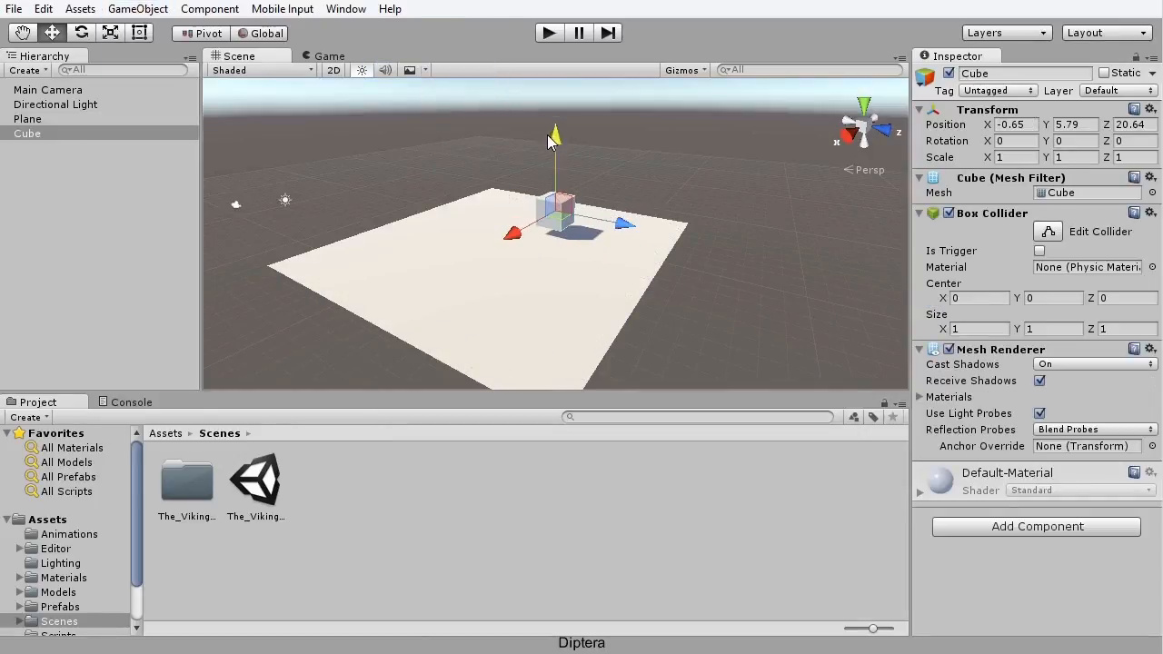
Step: Add a 3D sphere and move it along all three axes to float above the plane, apart from the cube
click(138, 9)
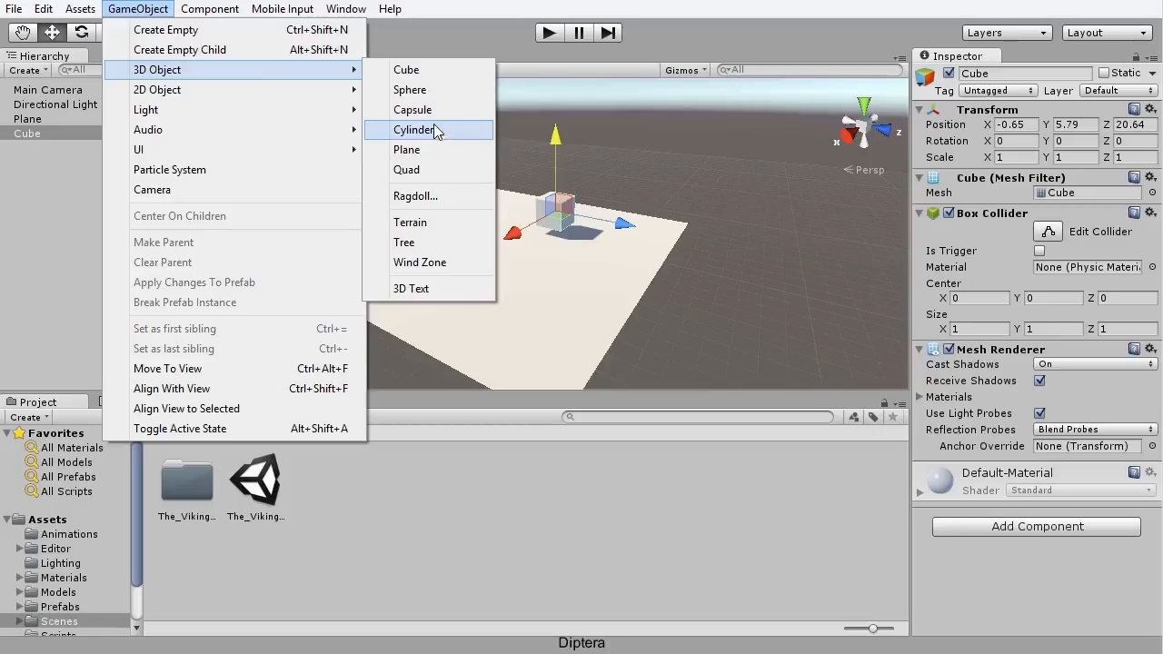
click(413, 90)
drag(497, 270, 438, 302)
drag(483, 227, 481, 200)
drag(536, 259, 451, 238)
click(660, 295)
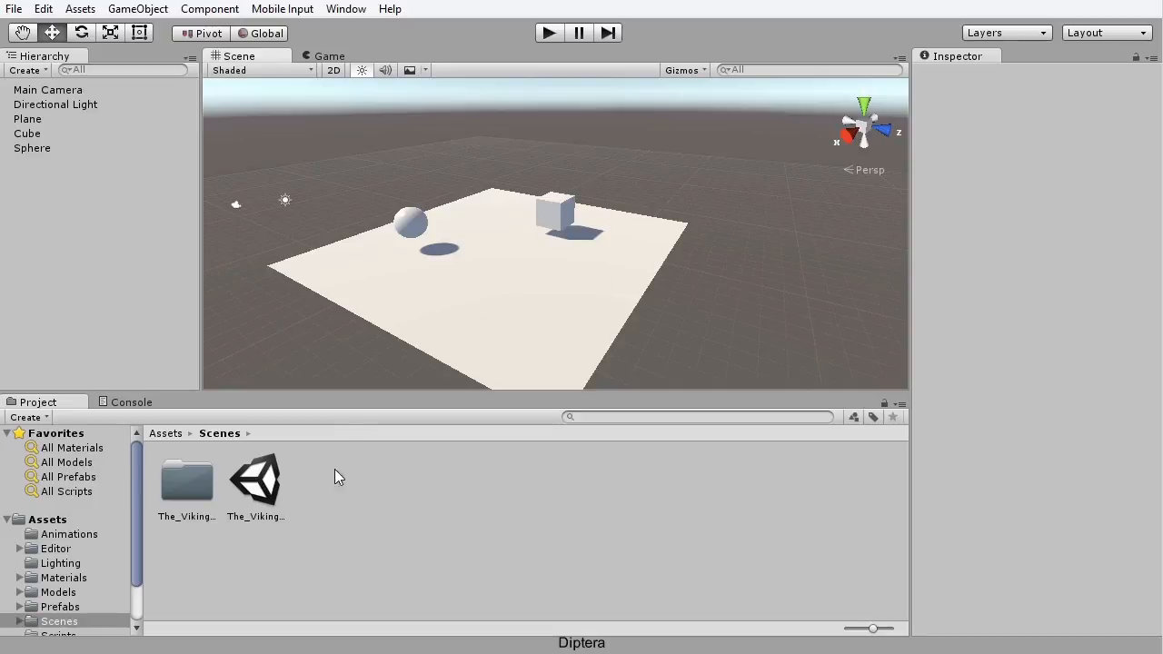
Step: Open the The_Viking_Village scene without saving the changes to the untitled scene
double_click(261, 491)
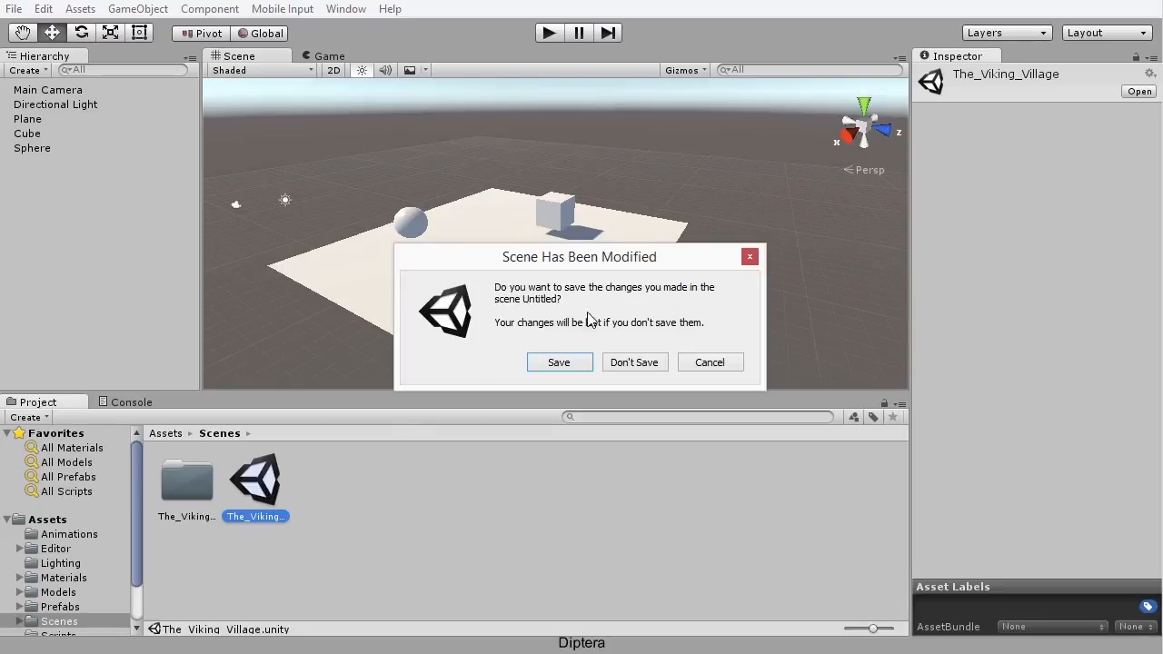
click(633, 363)
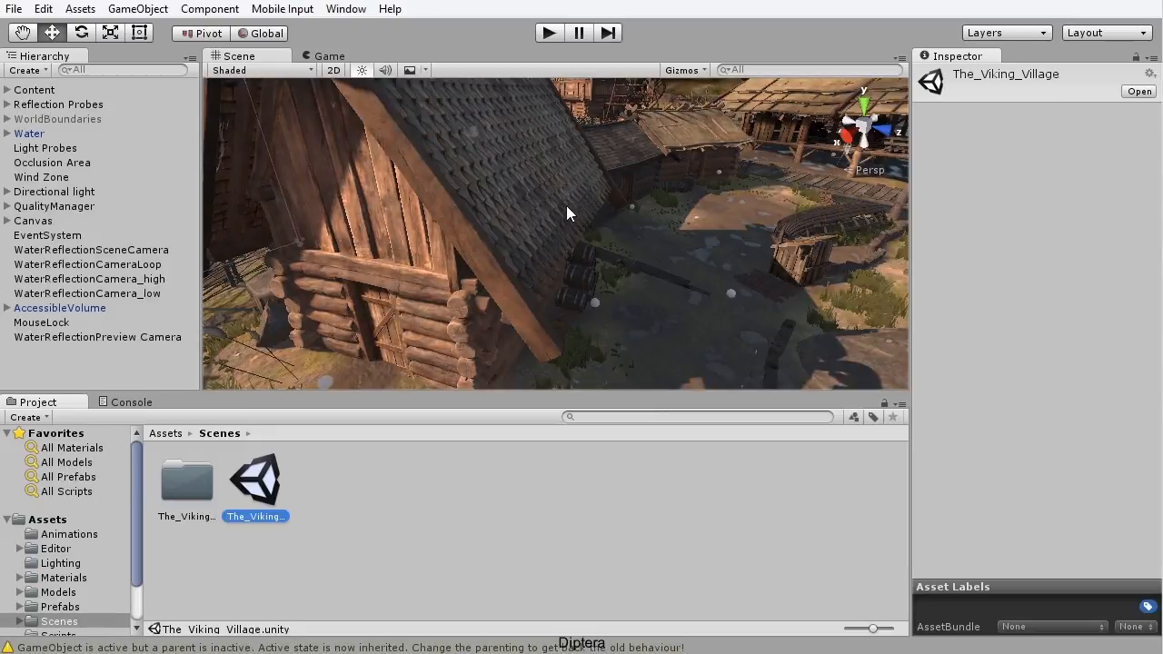
Step: Select the mesh object of the small tall-roofed house beside the wooden walkway in the village
alt+drag(572, 225, 469, 244)
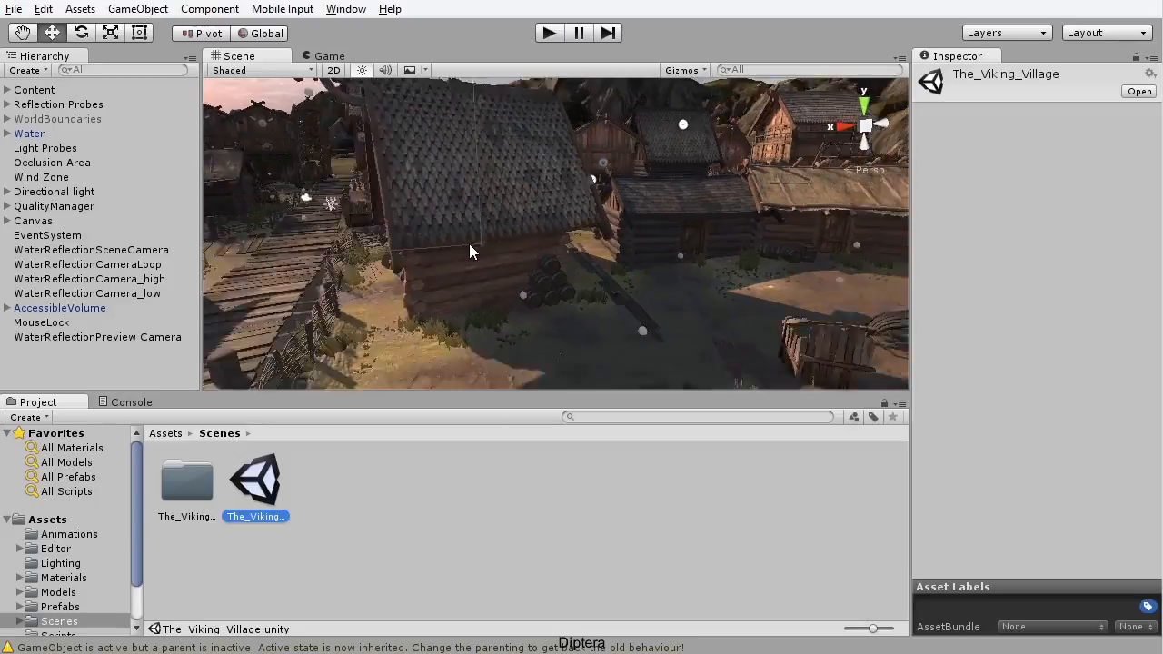
scroll(469, 244, down, 6)
alt+middle_drag(490, 250, 470, 262)
scroll(662, 271, up, 3)
scroll(661, 270, up, 3)
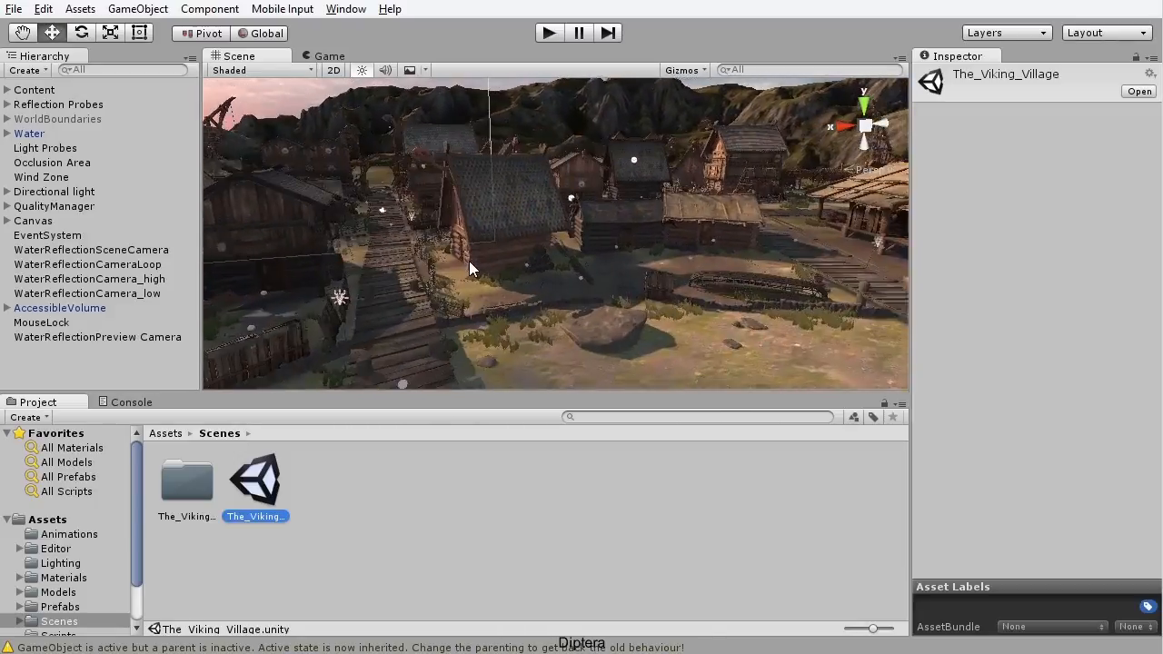
scroll(469, 264, up, 2)
alt+drag(446, 169, 519, 222)
click(468, 210)
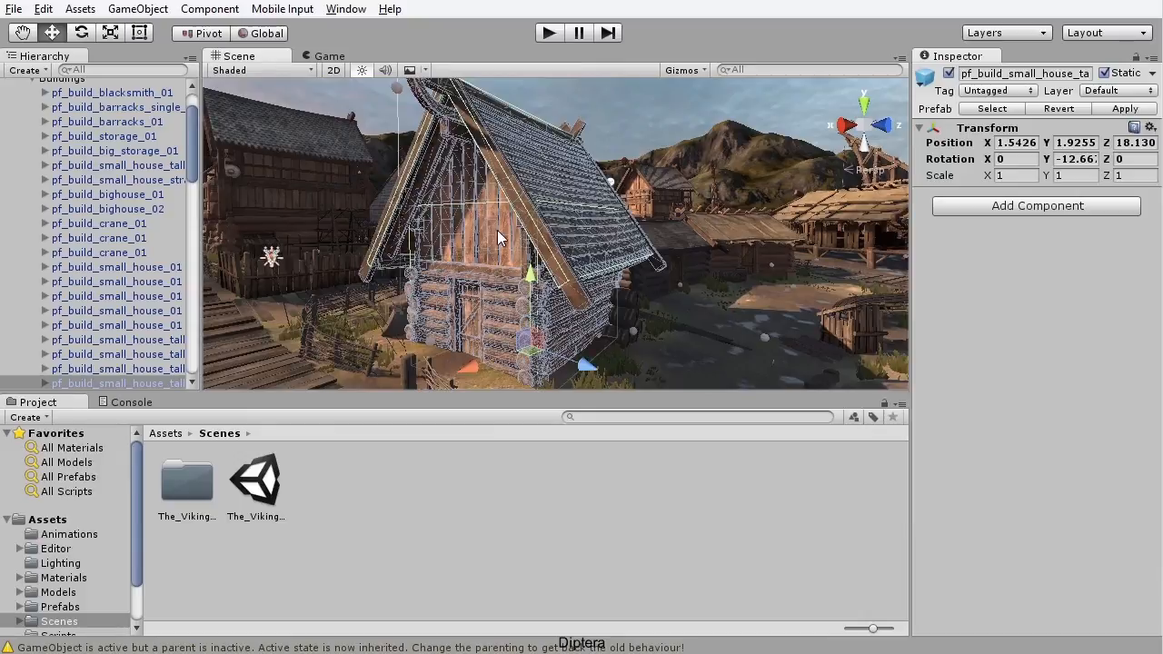
click(496, 232)
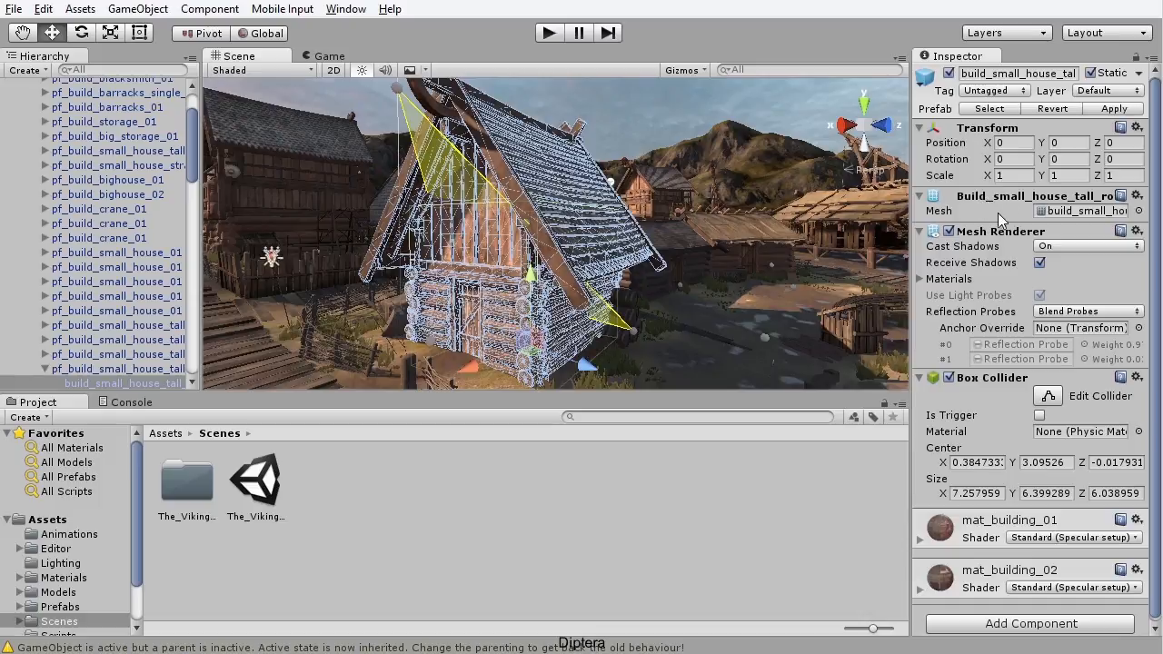
Step: Widen the Inspector and locate the mesh asset assigned to the house's Mesh Filter
drag(909, 212, 829, 213)
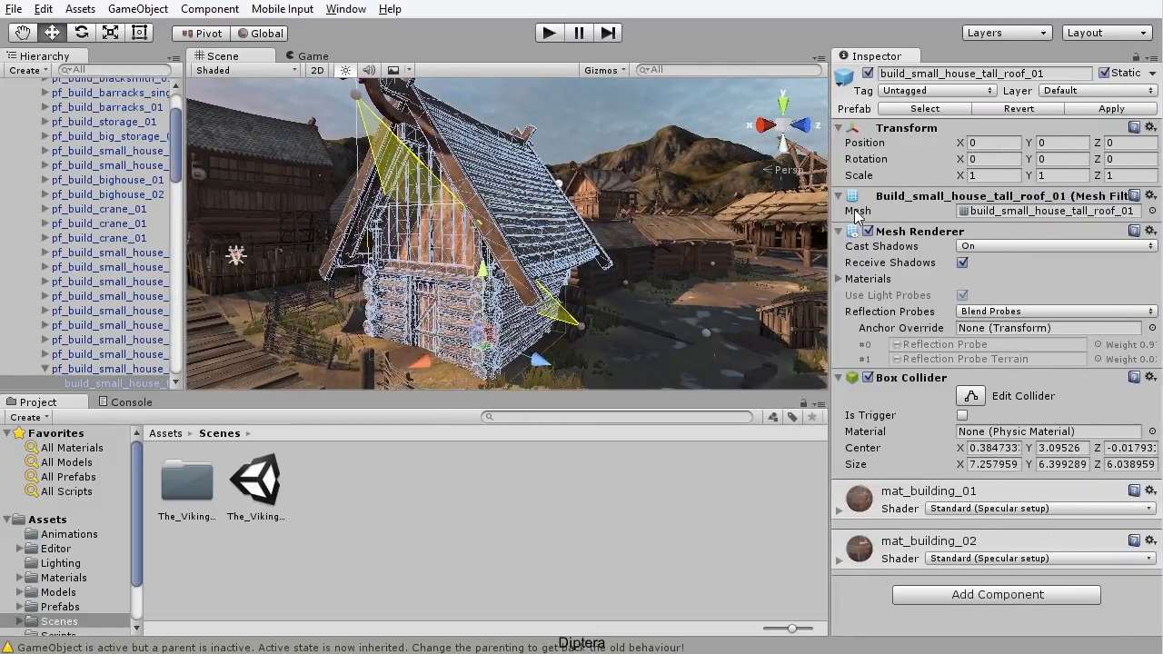
click(994, 216)
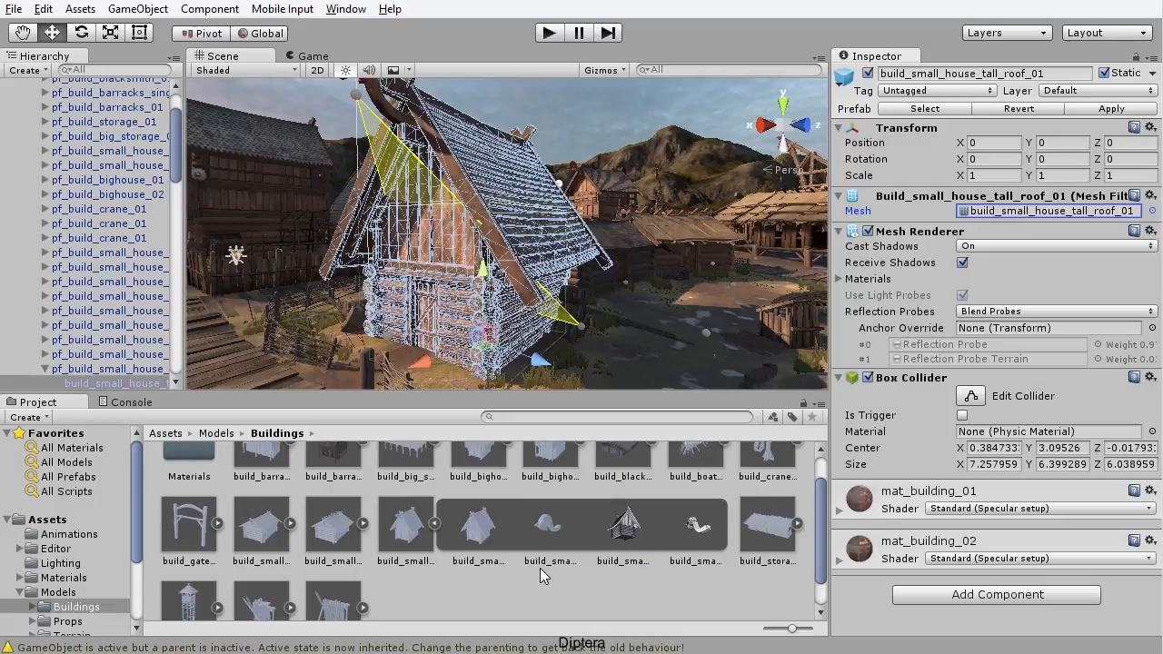
Step: Select the build_small_house_tall_roof_01 mesh asset and examine its enlarged preview from several sides
click(623, 525)
drag(990, 532, 941, 309)
drag(951, 501, 1018, 522)
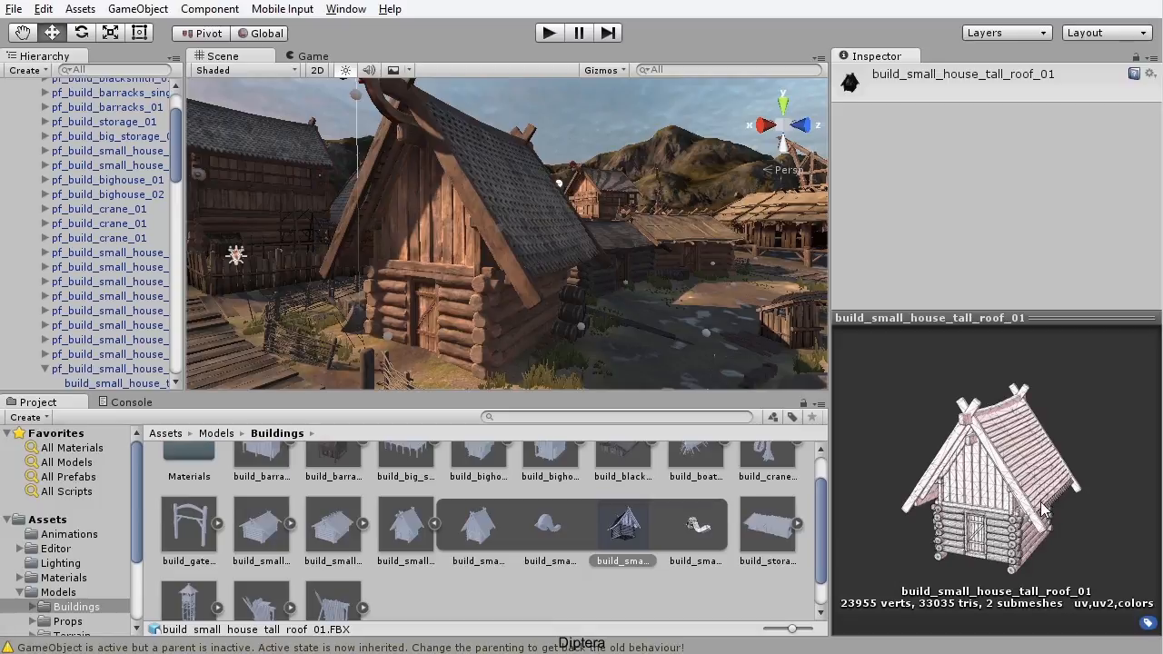
drag(1010, 514, 998, 491)
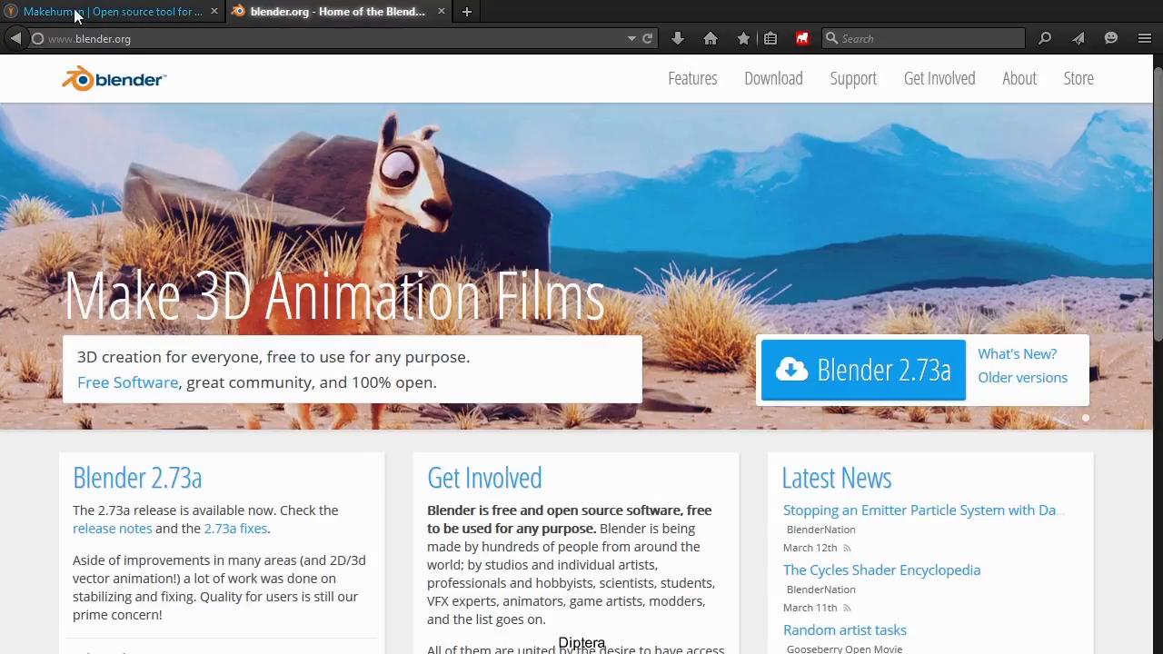
Step: Switch from the Blender website to the MakeHuman website
click(124, 14)
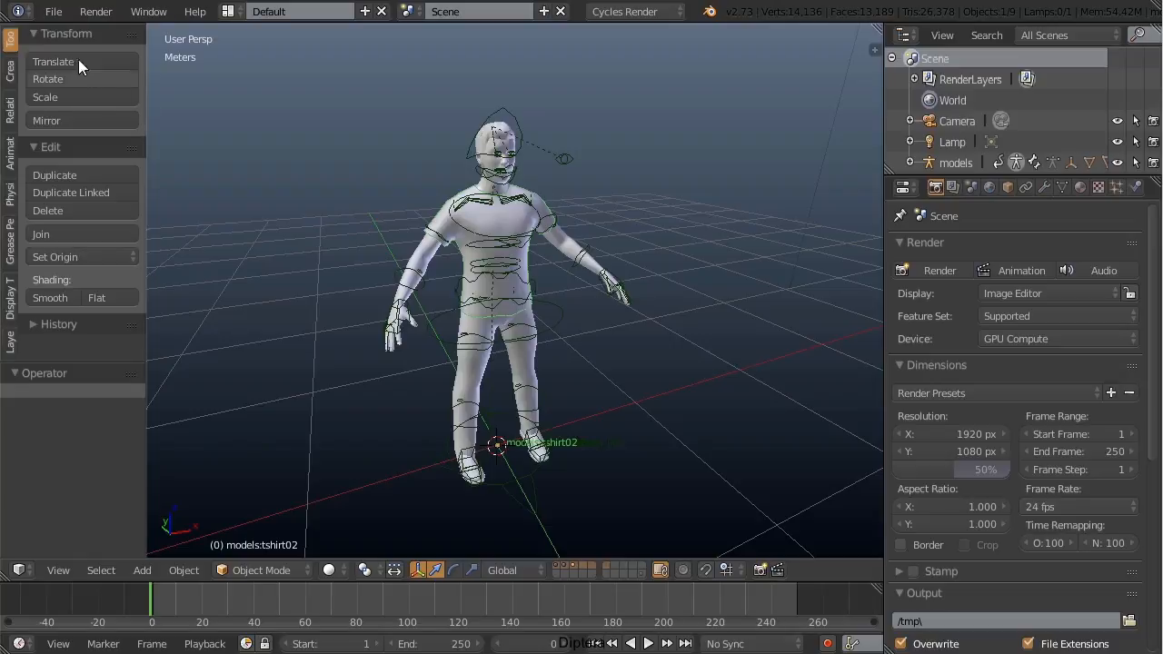
Step: Find the MakeHuman (.mhx) import add-on in the user preferences by filtering for make, and check the scene's unit settings
click(53, 11)
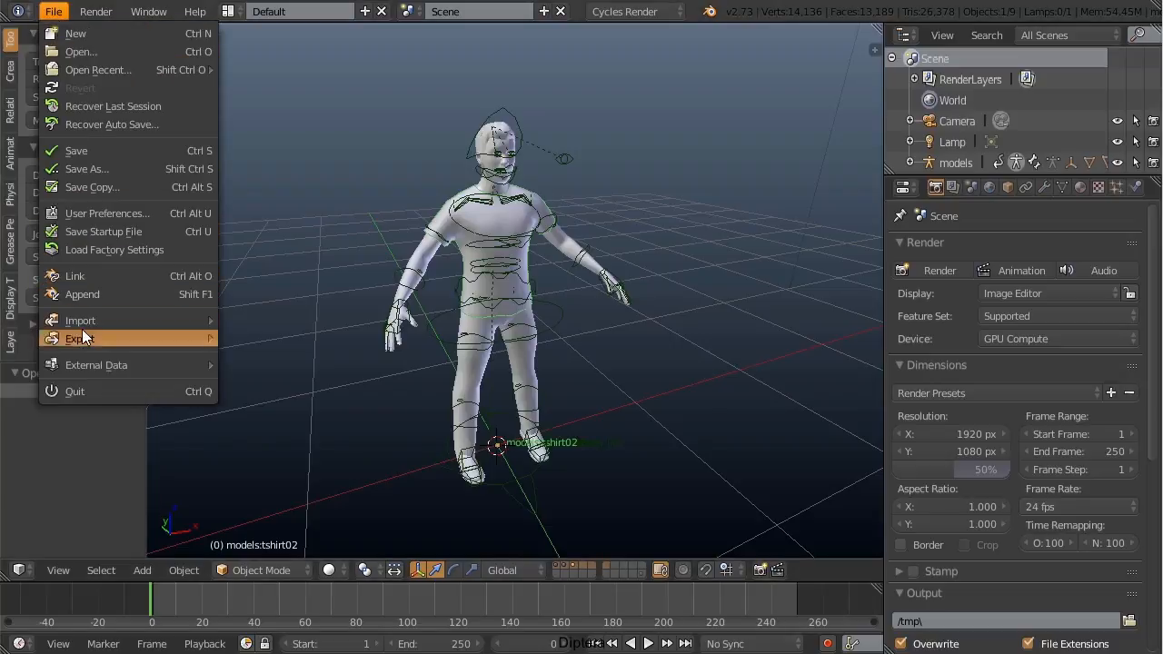
mouse_move(84, 318)
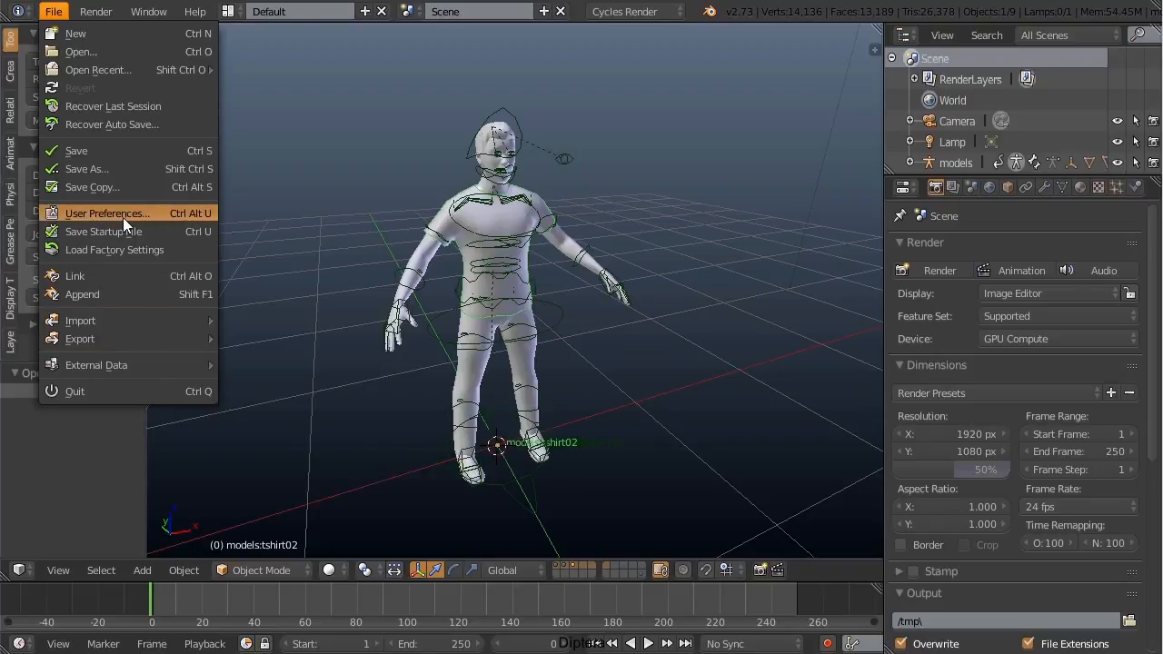
key(Escape)
drag(0, 45, 647, 62)
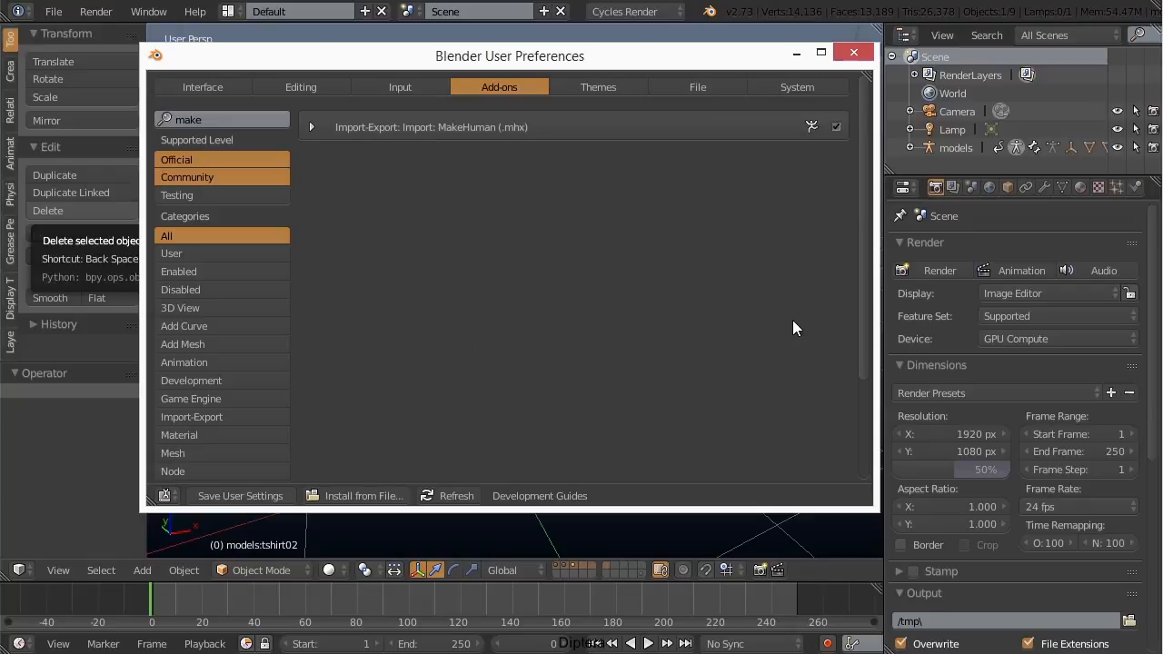
click(854, 54)
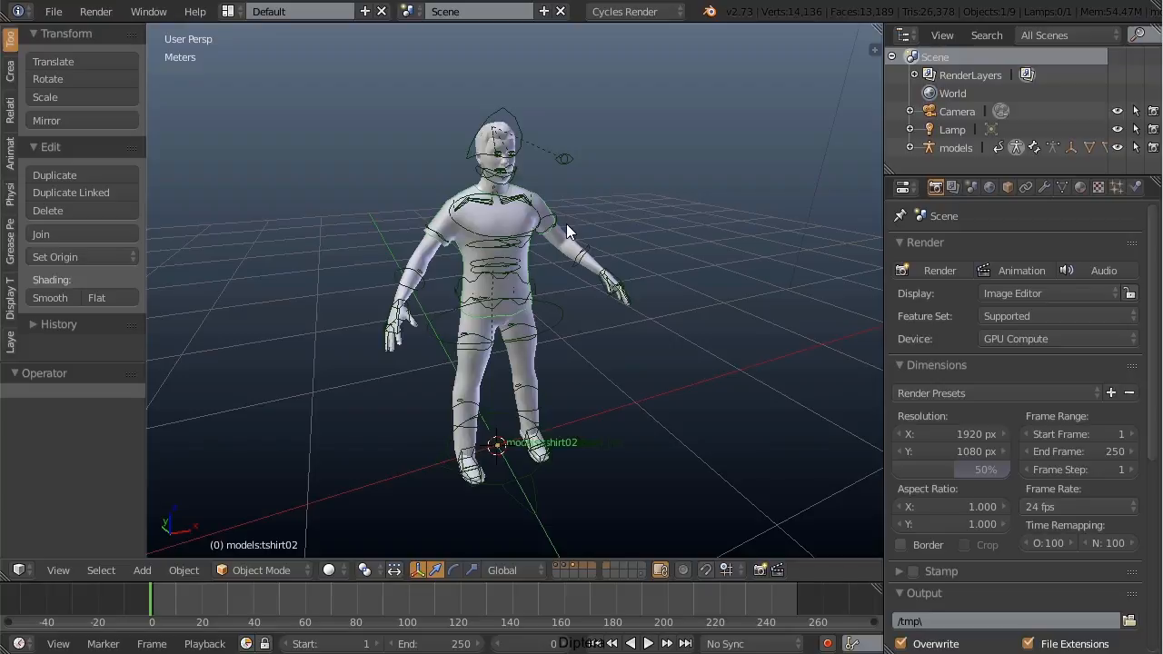
click(953, 188)
click(968, 188)
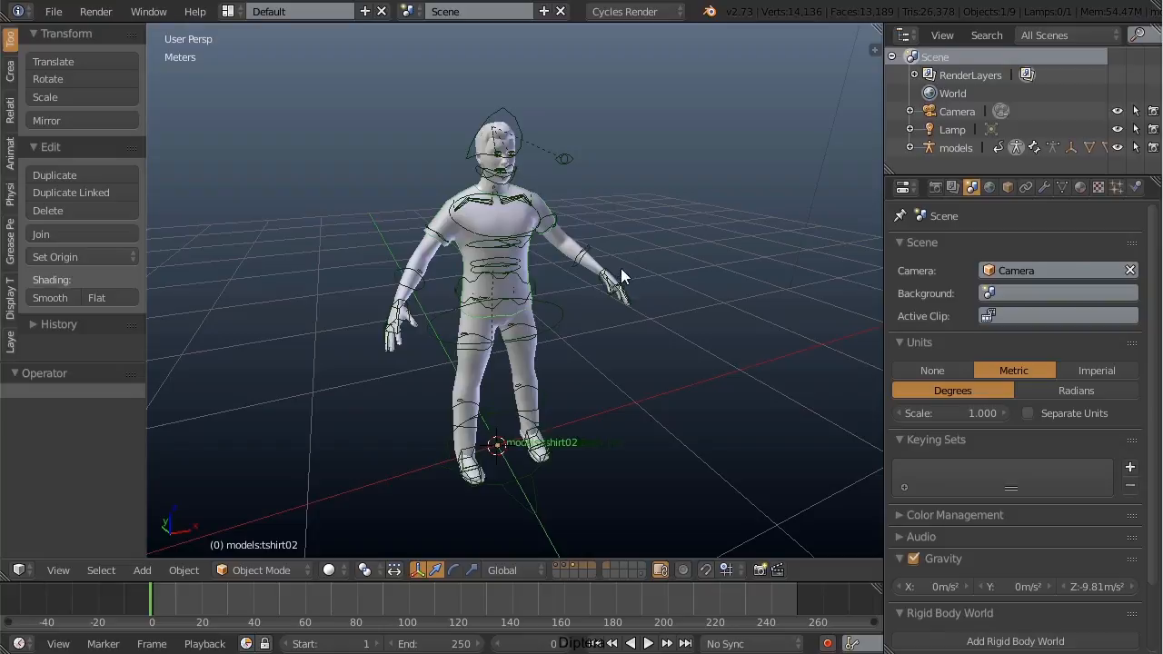
Step: Select all parts of the human model together with its rig and start an FBX (.fbx) export
drag(262, 44, 726, 549)
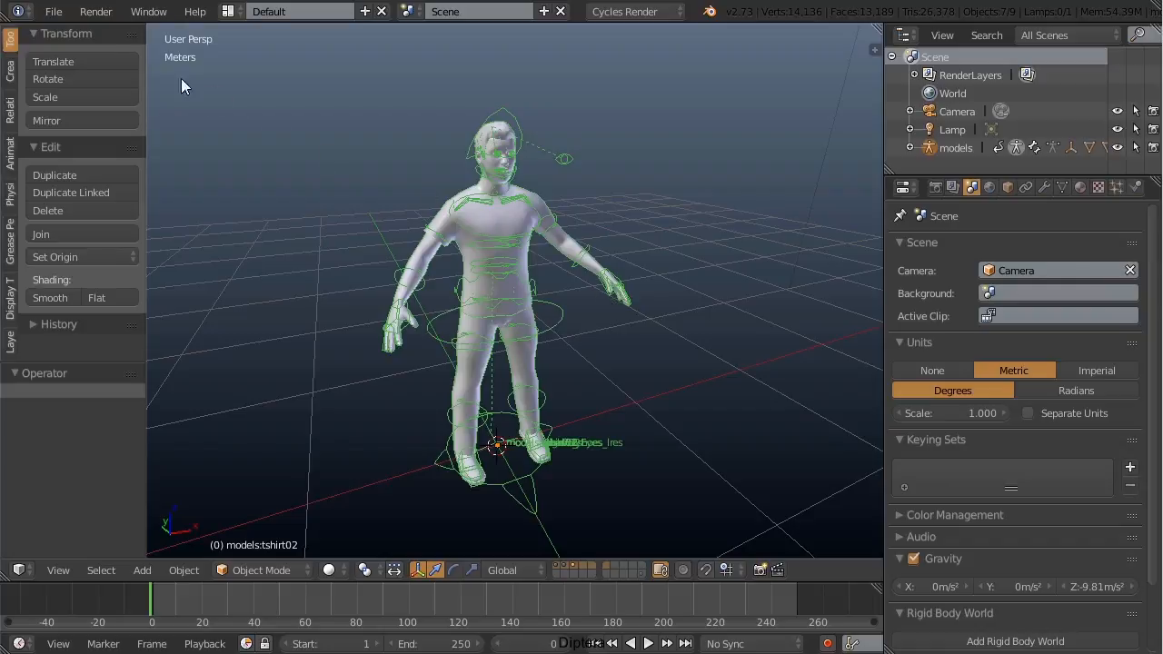
click(56, 13)
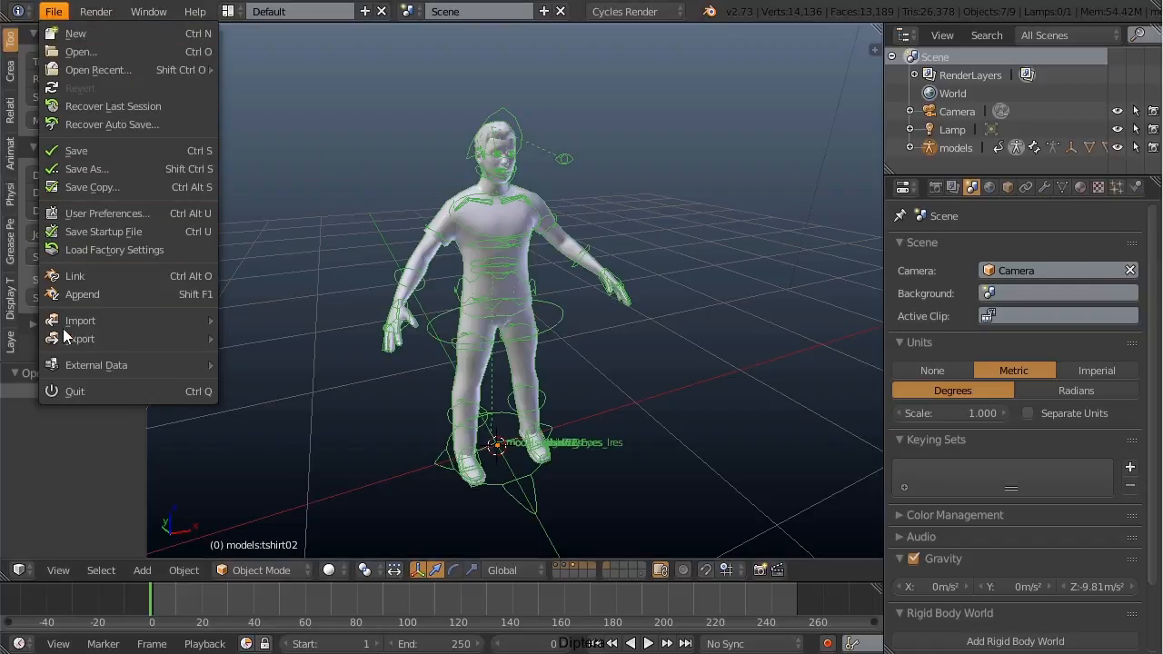
mouse_move(64, 342)
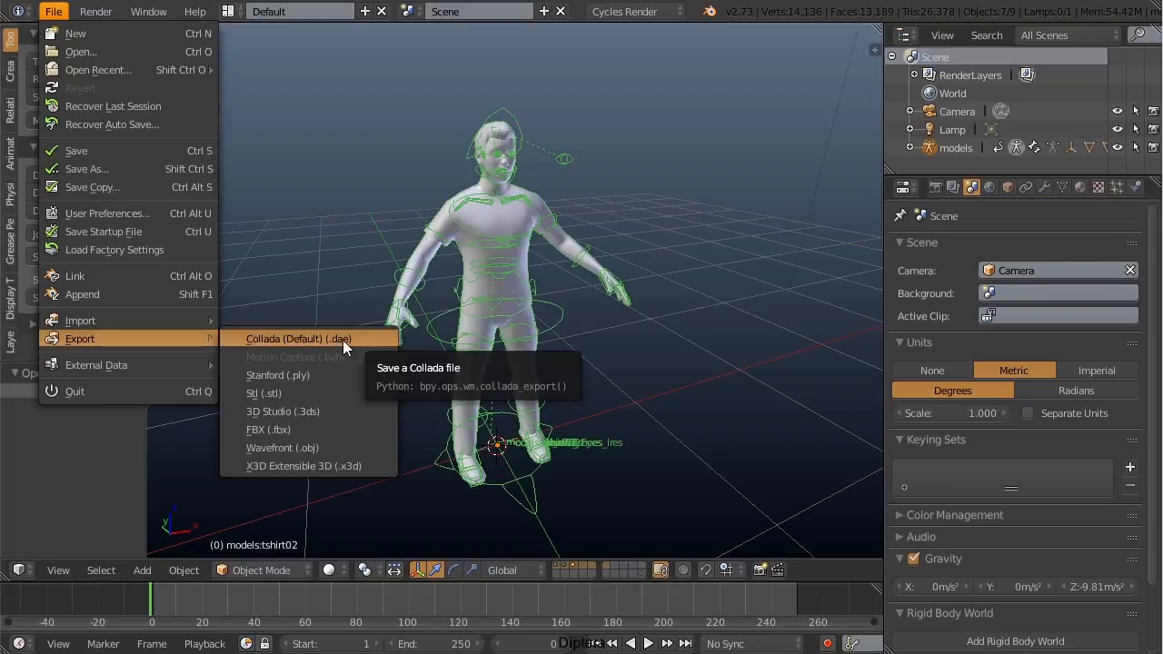
click(283, 434)
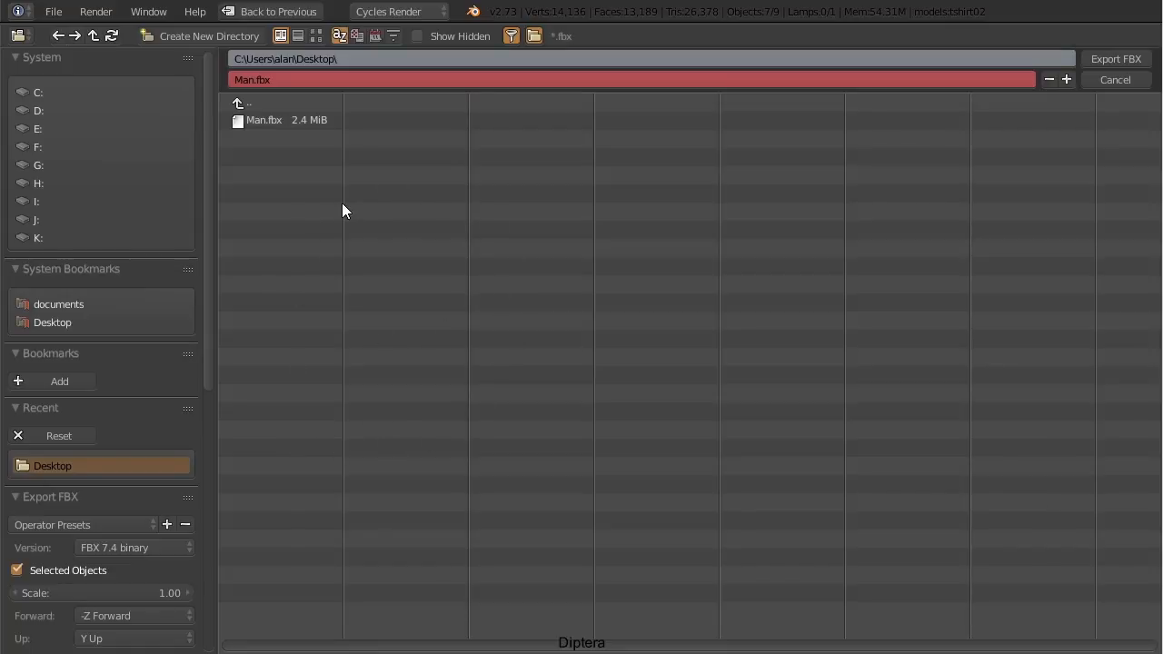
Step: Review the FBX version choices and try the Selected Objects option in the export settings, leaving it enabled
drag(210, 201, 225, 335)
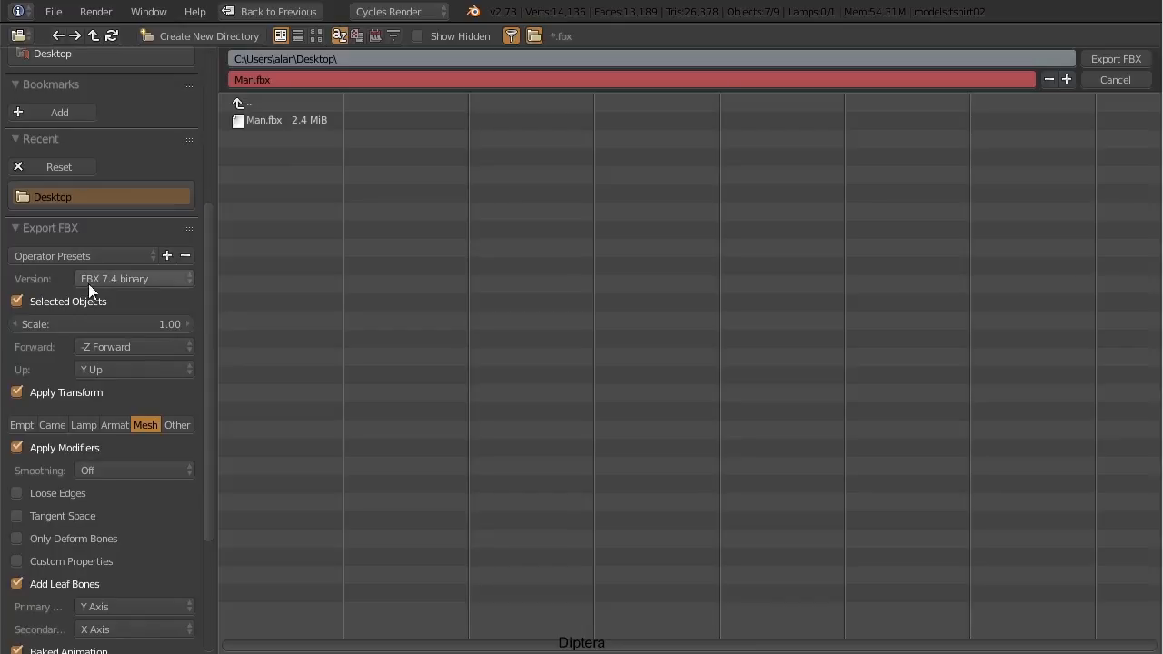
click(162, 280)
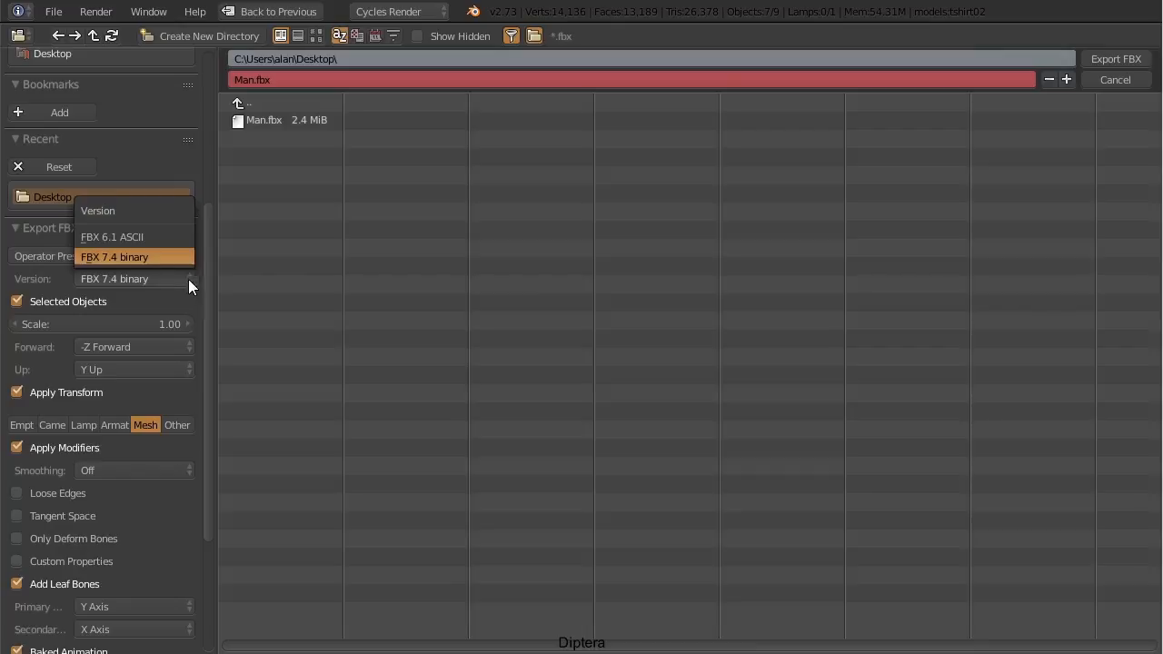
scroll(213, 259, down, 2)
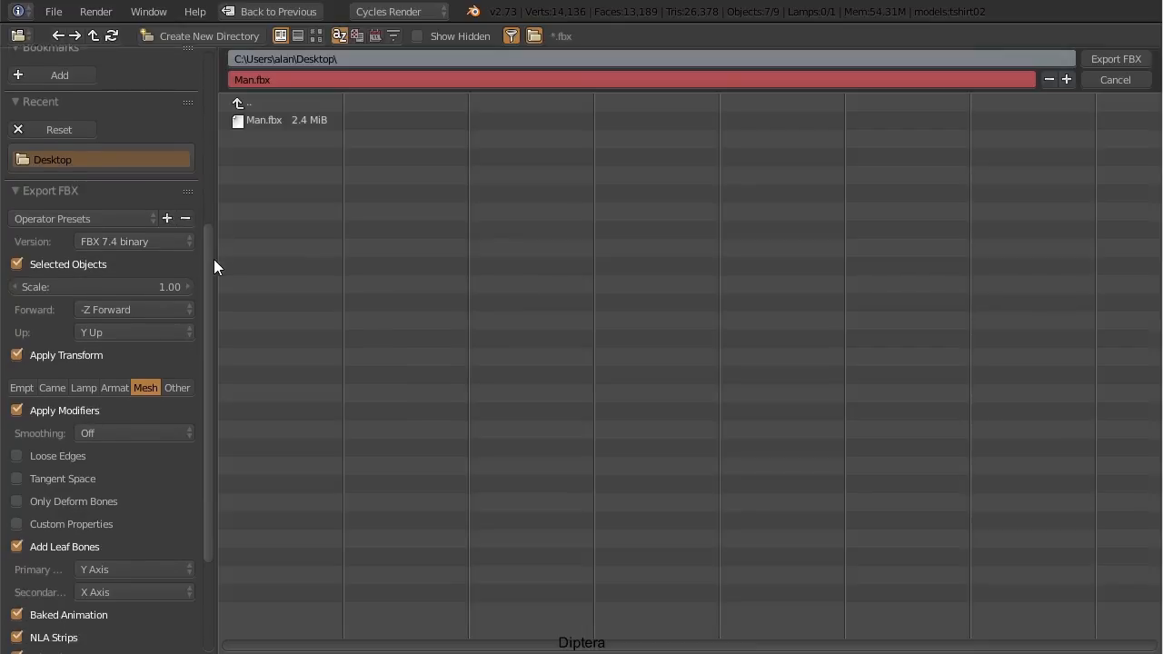
drag(214, 259, 213, 261)
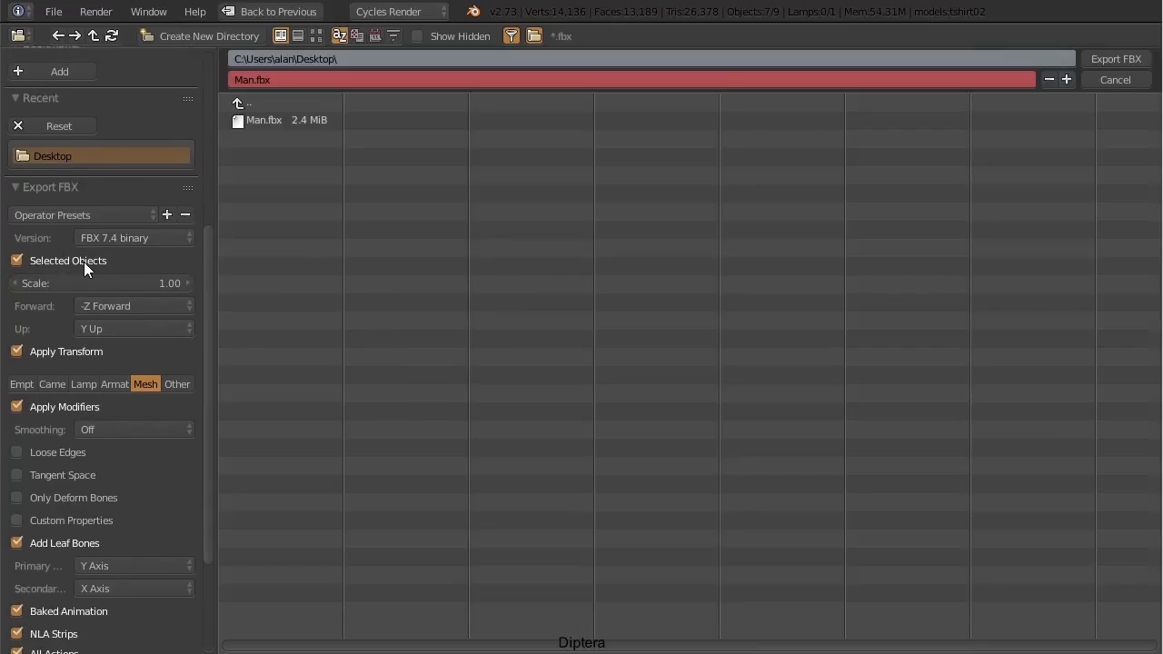
click(16, 261)
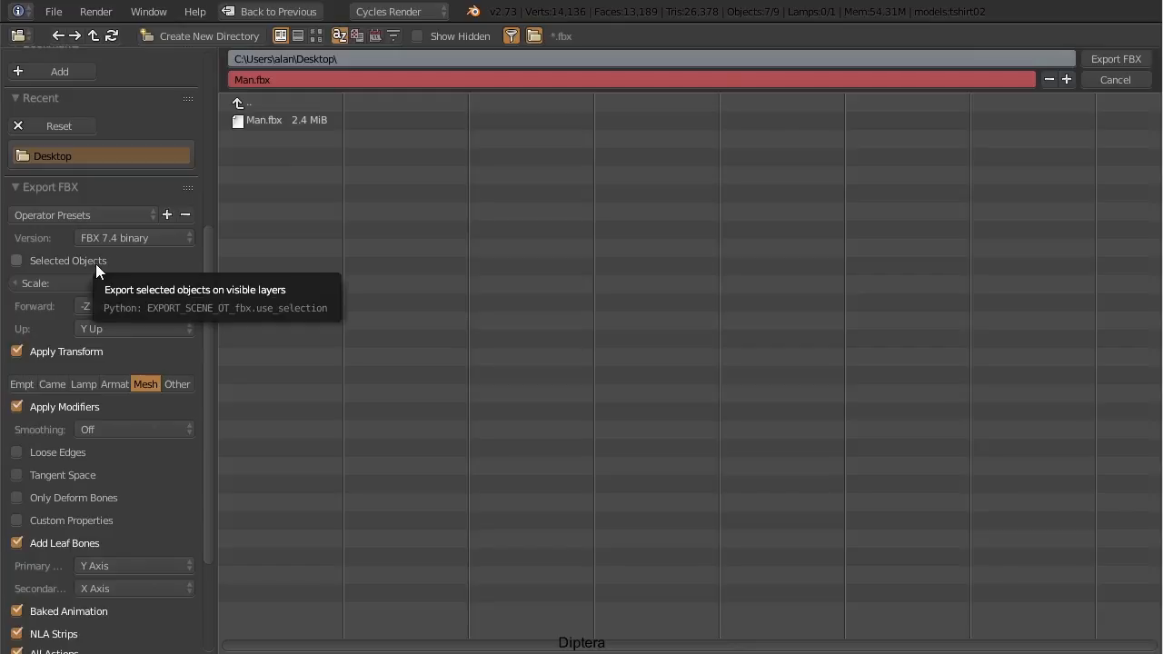
click(39, 260)
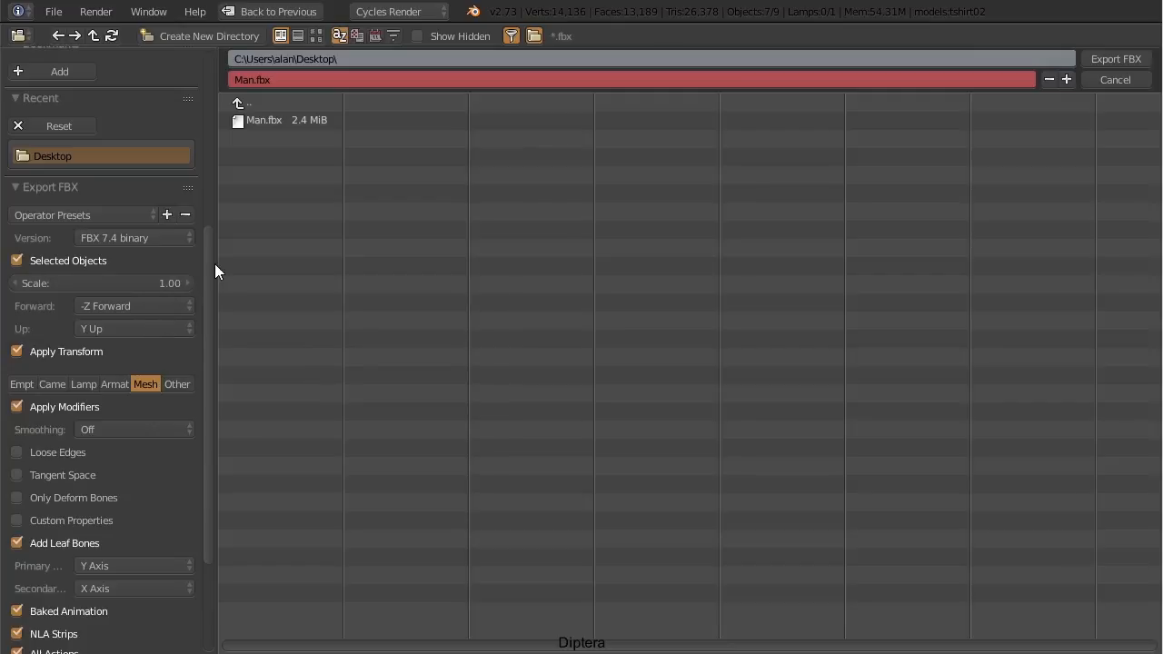
Step: Limit the exported object types to Mesh and disable Baked Animation in the FBX export settings
shift+click(53, 384)
click(144, 384)
drag(209, 440, 208, 544)
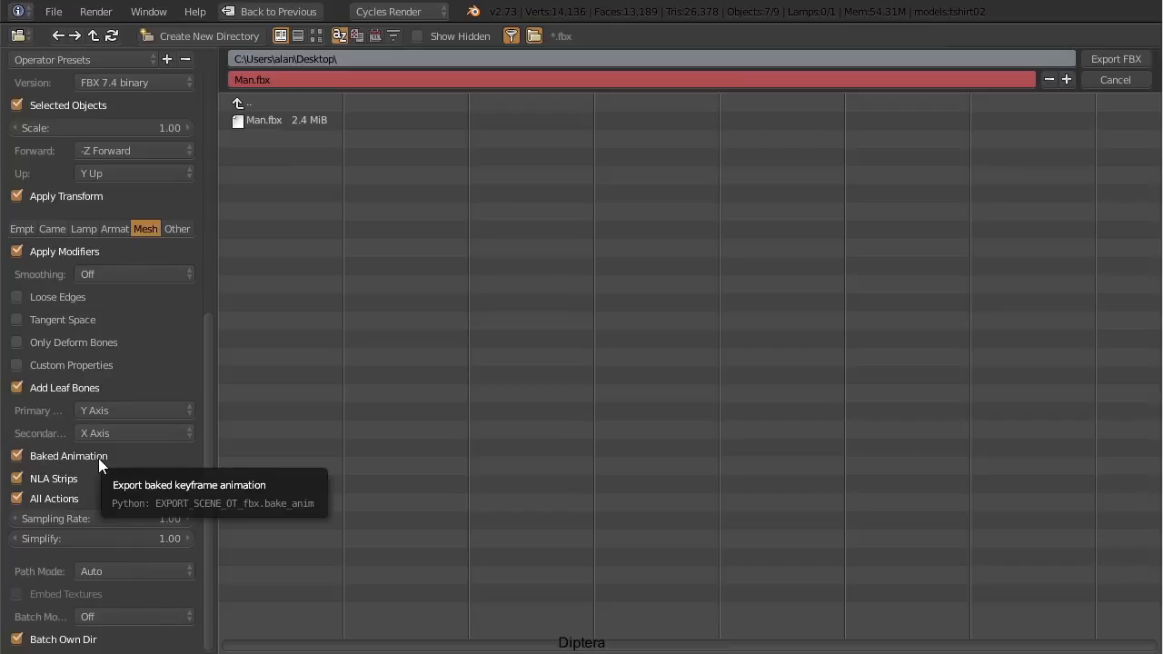
click(18, 455)
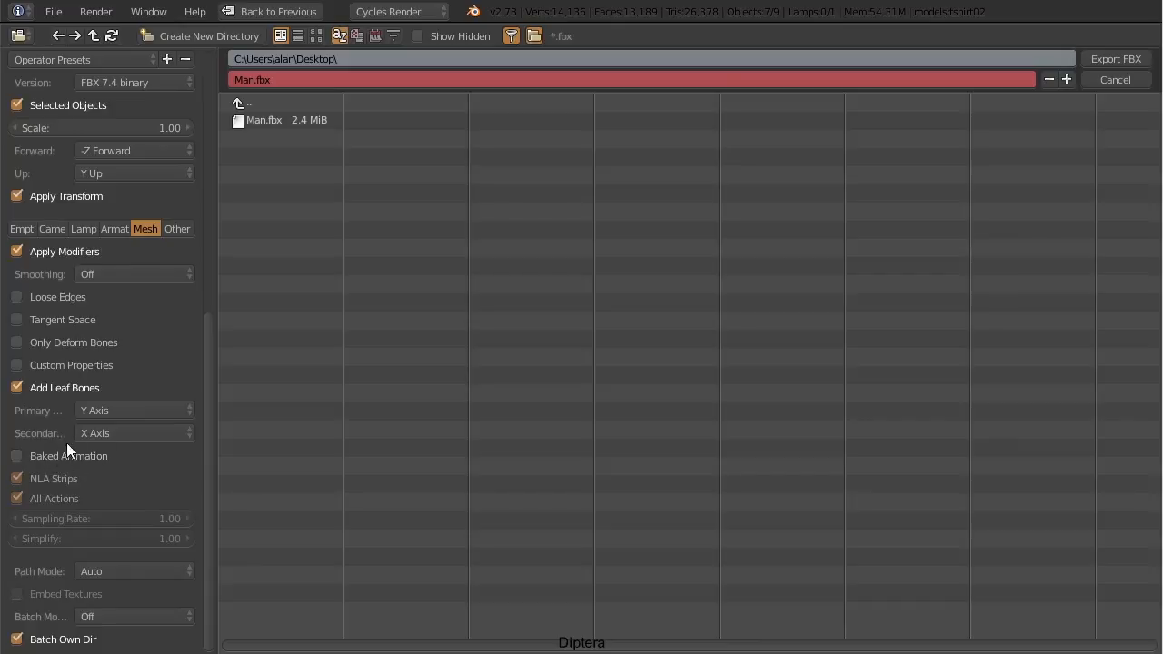
Step: Export the selected model to the Desktop, overwriting the existing Man.fbx file
drag(207, 464, 208, 335)
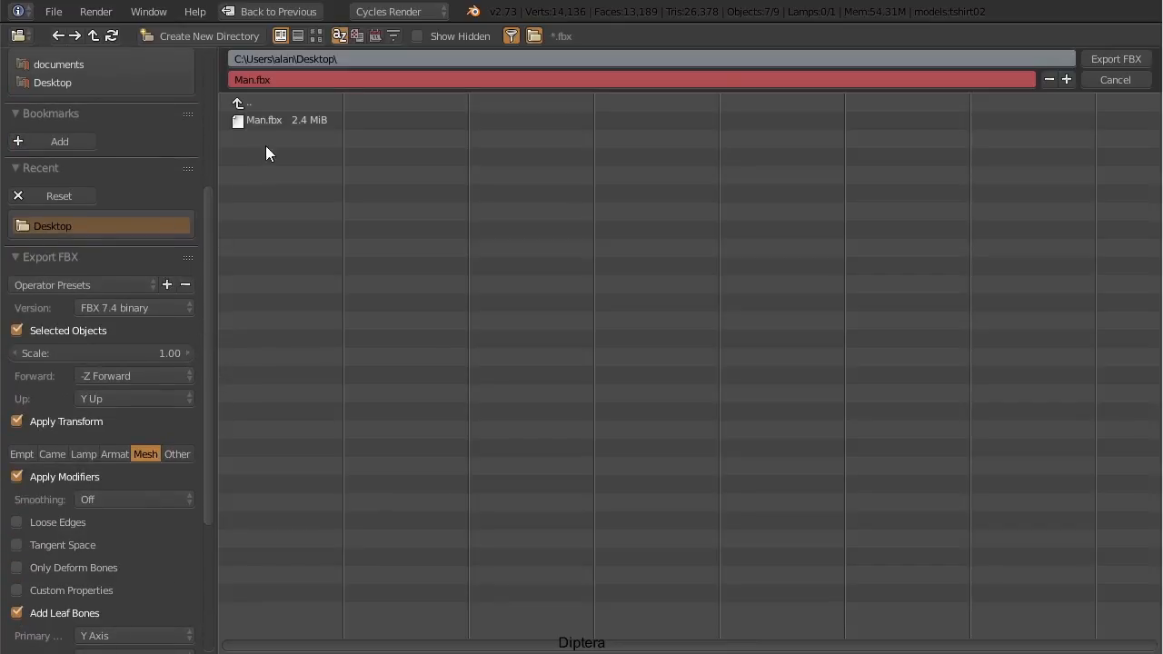
click(289, 123)
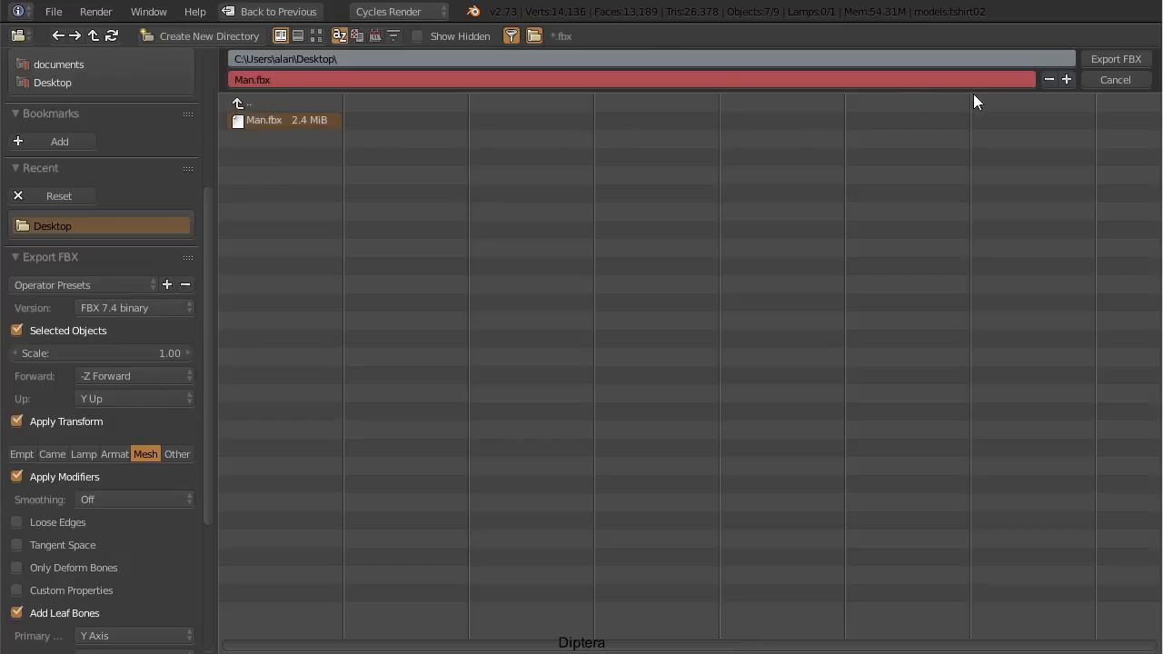
click(1109, 60)
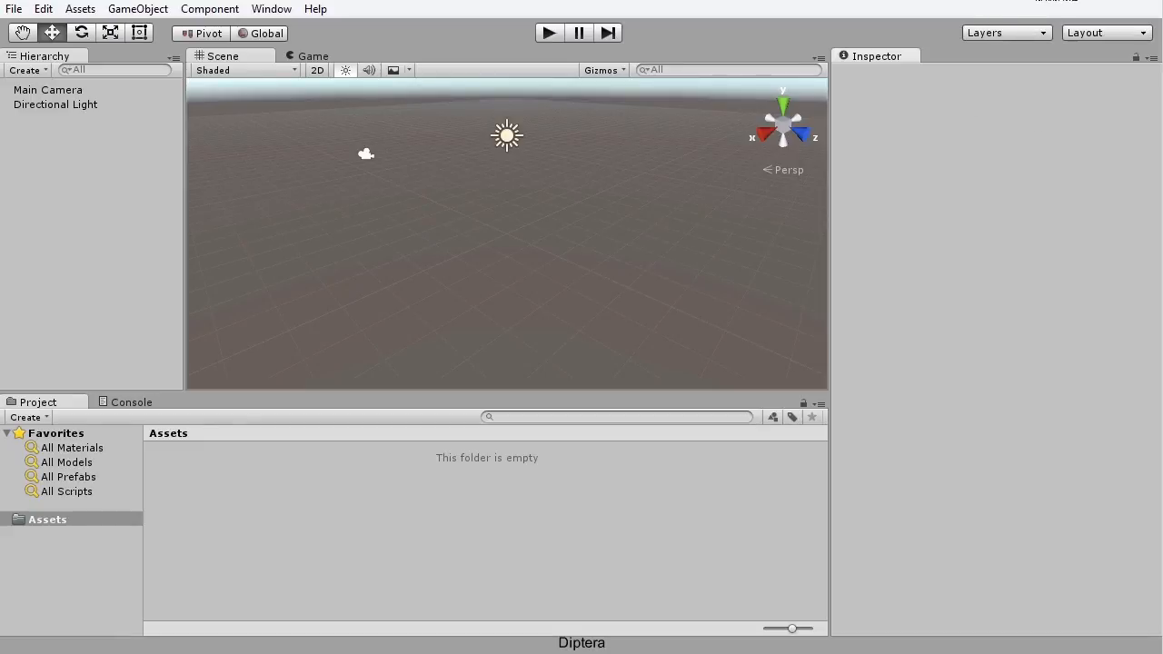
Step: Switch from Unity to the desktop and look at Man.fbx and the images inside the textures folder
click(1036, 1)
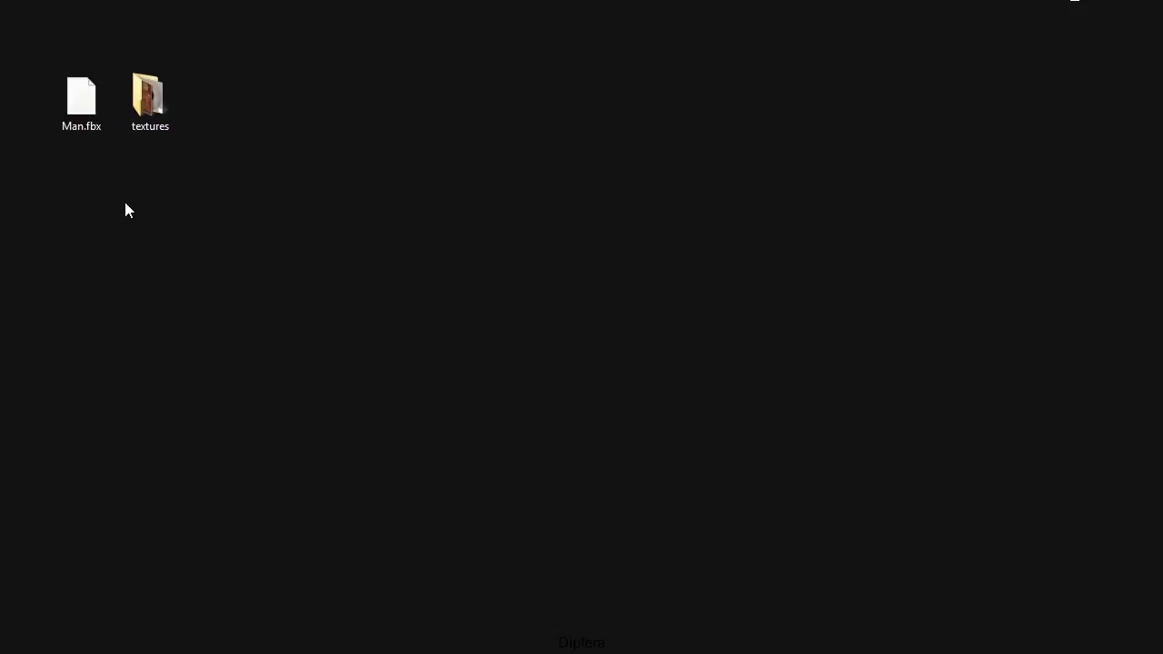
click(81, 102)
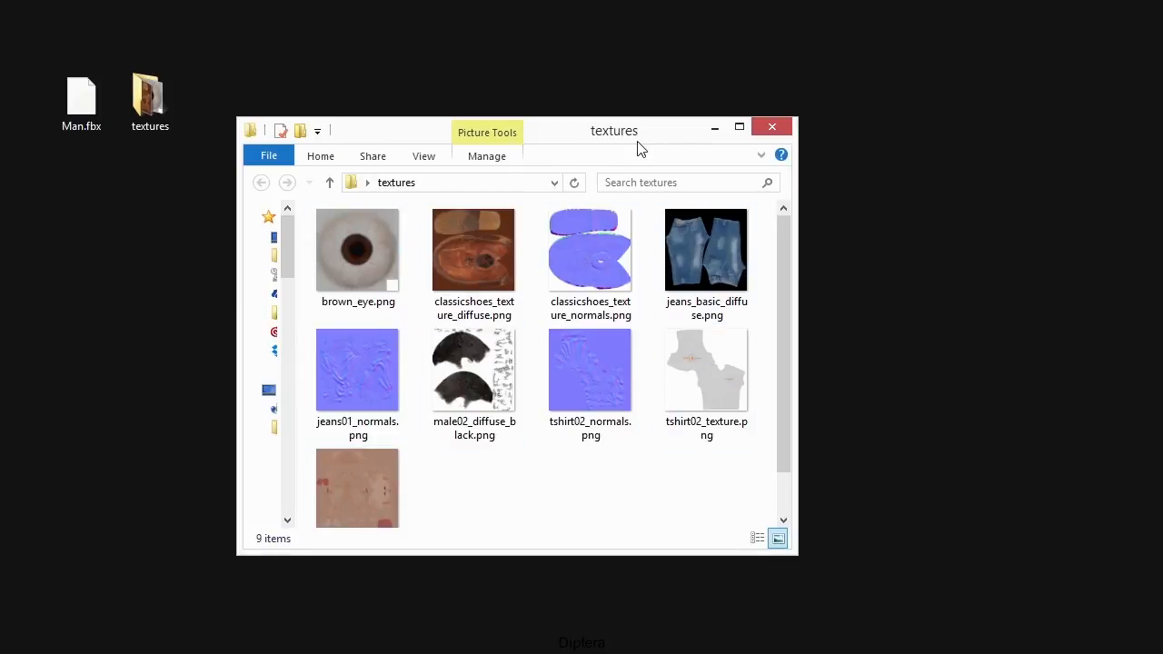
drag(651, 141, 0, 177)
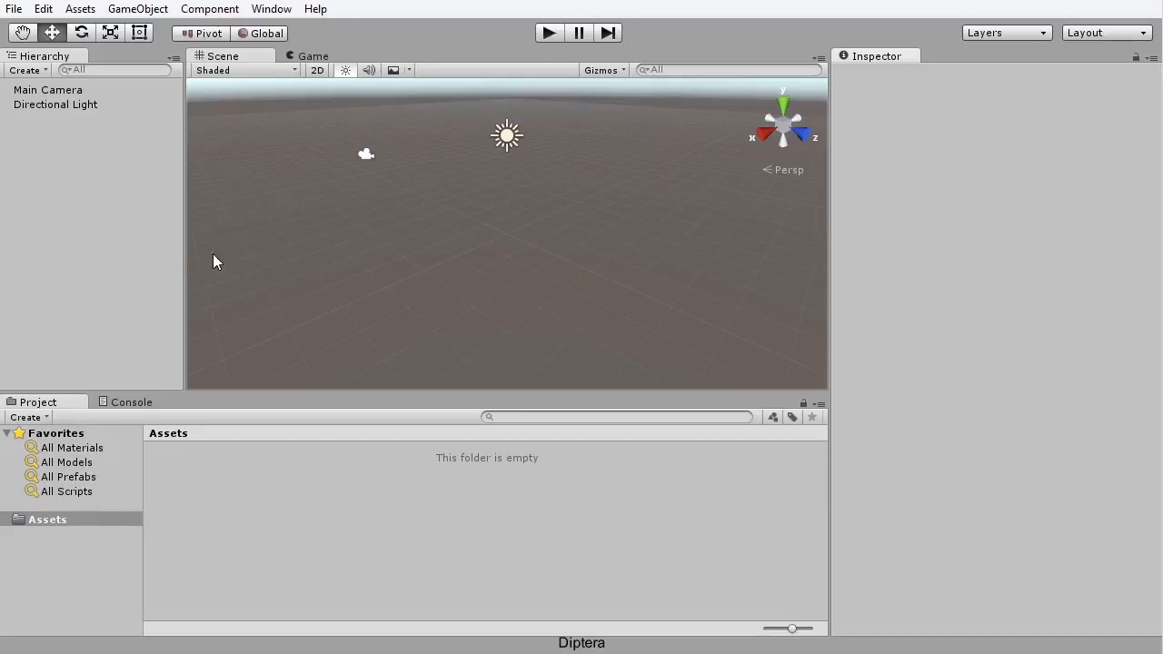
Step: Narrow the Unity window to reveal the desktop files and import the textures folder followed by Man.fbx into Assets
drag(2, 261, 227, 243)
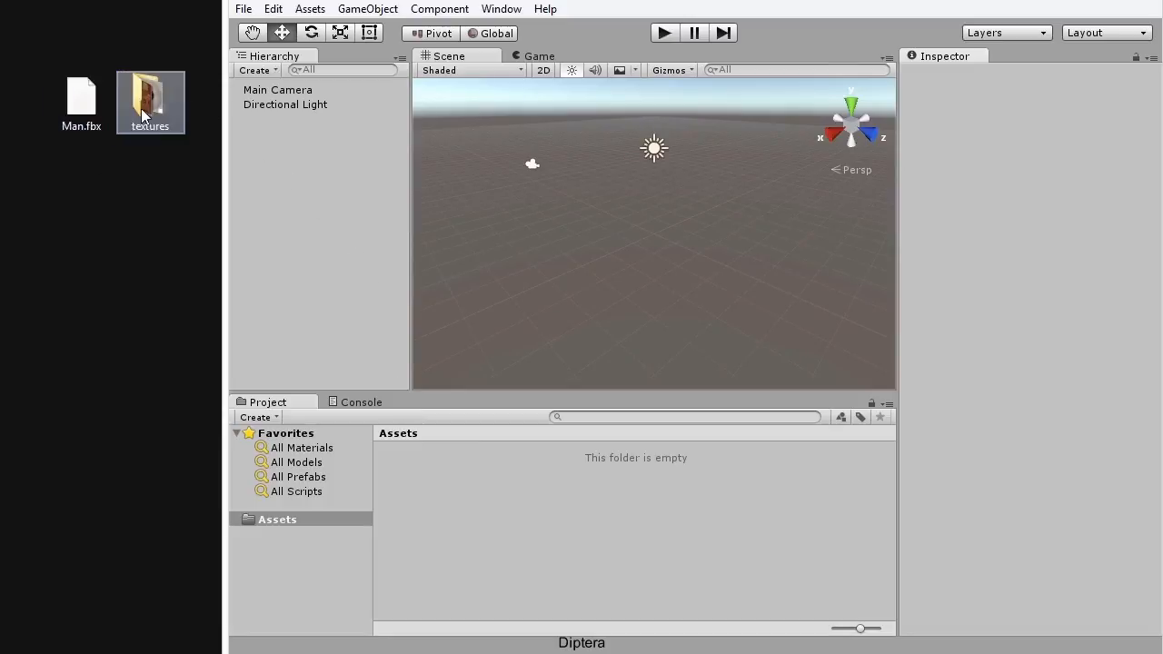
drag(146, 107, 514, 495)
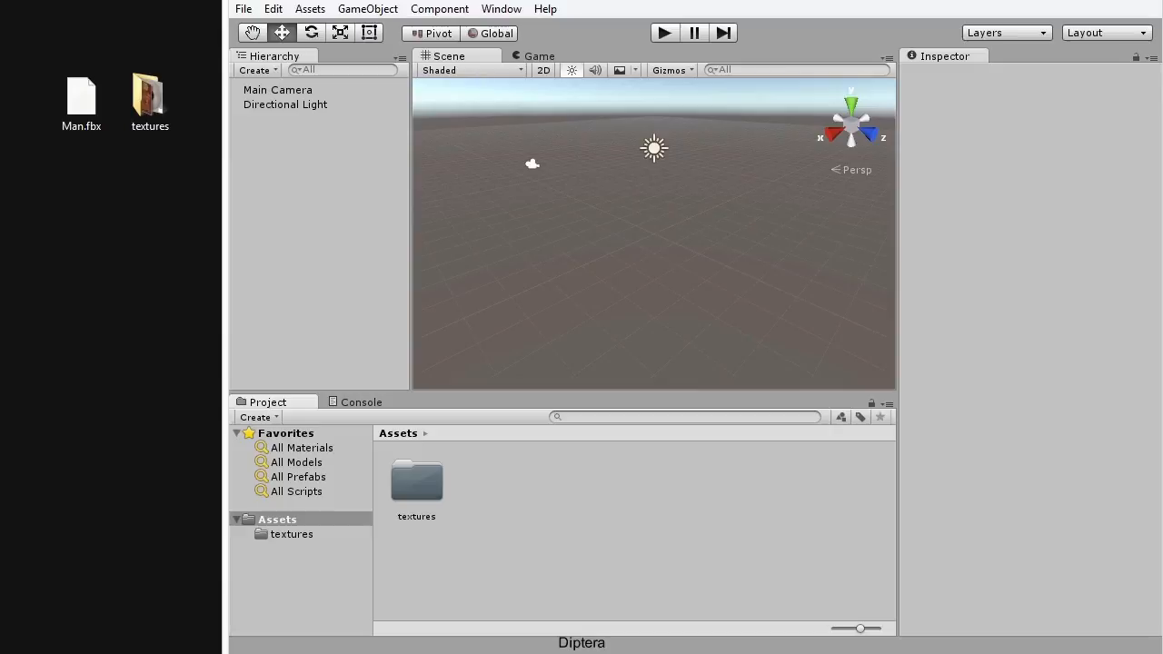
click(81, 127)
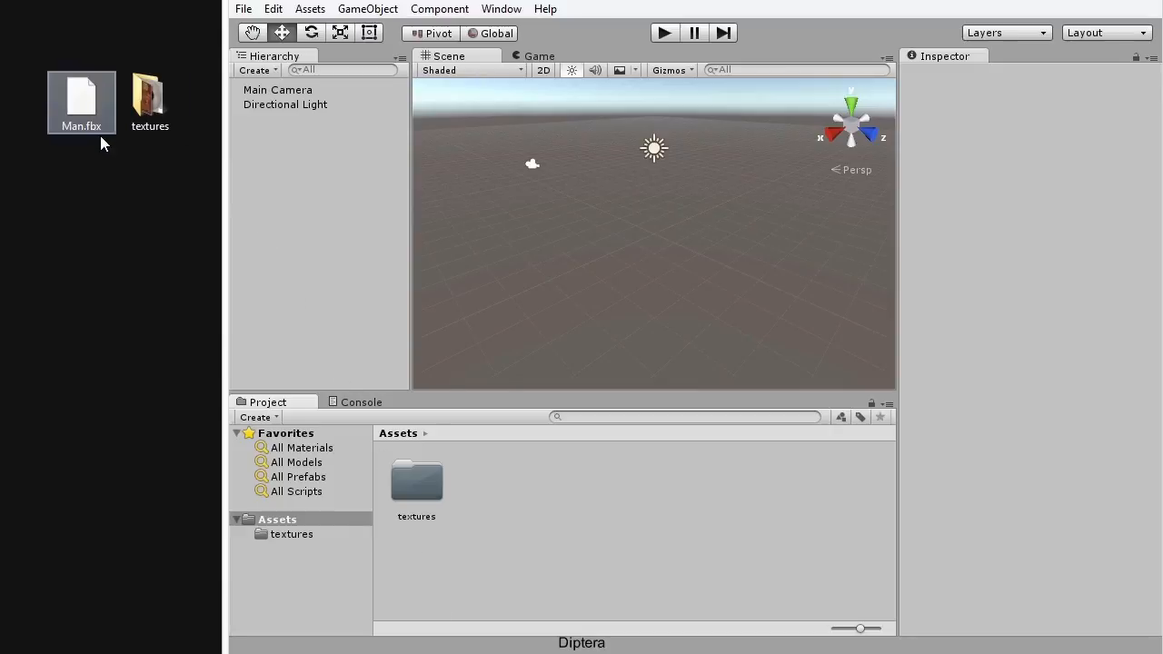
drag(91, 124, 501, 498)
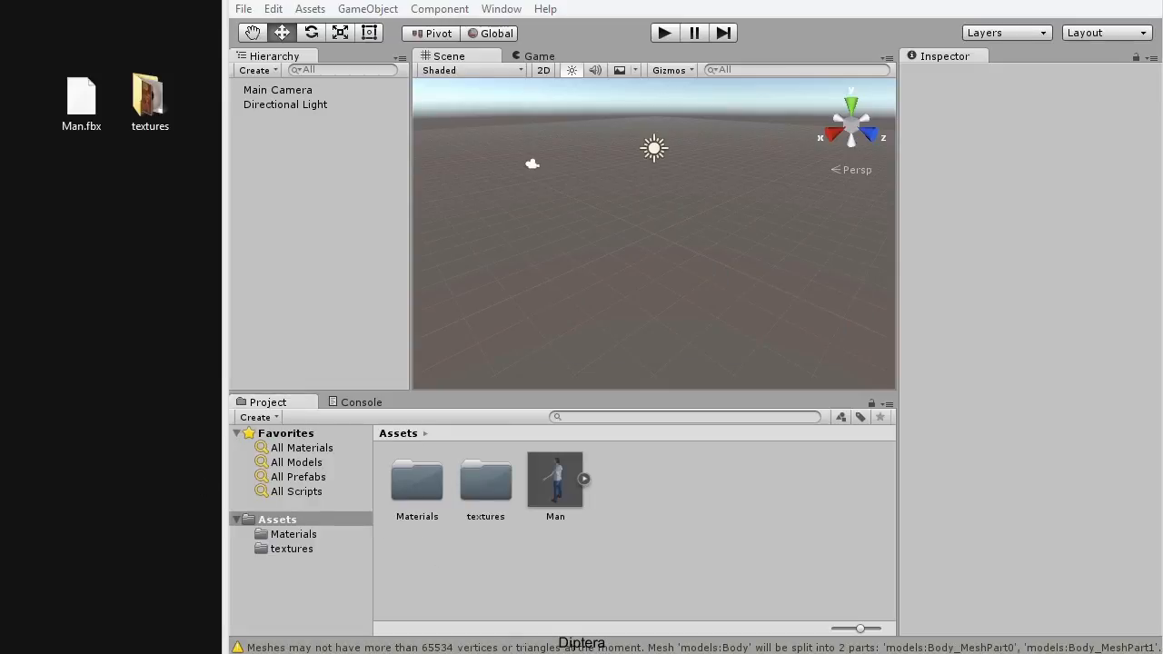
Step: Mark the listed T-shirt, jeans and classic shoes normals textures as normal maps using the automatic fix, and widen the Unity window again
drag(527, 162, 729, 166)
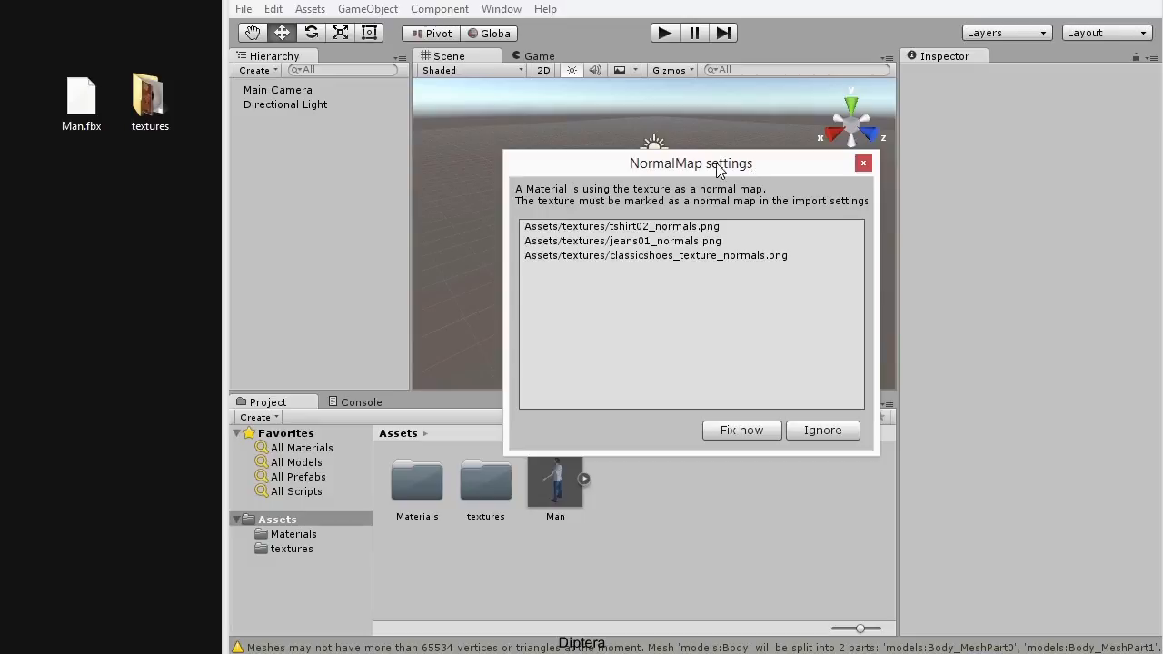
drag(700, 169, 698, 125)
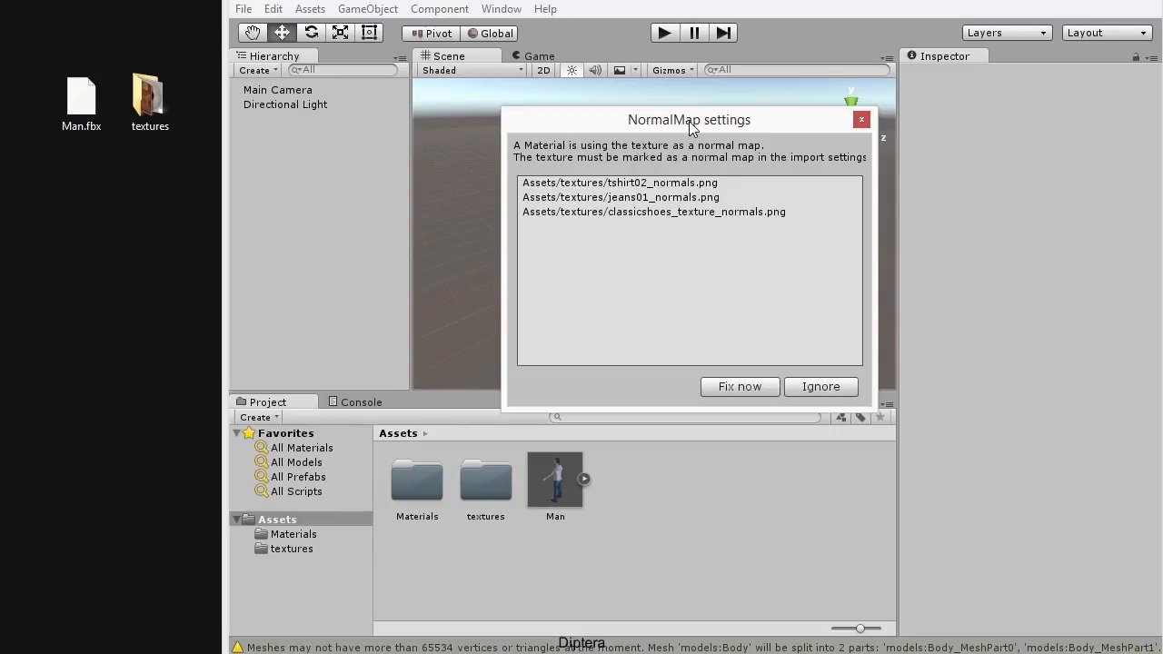
click(743, 389)
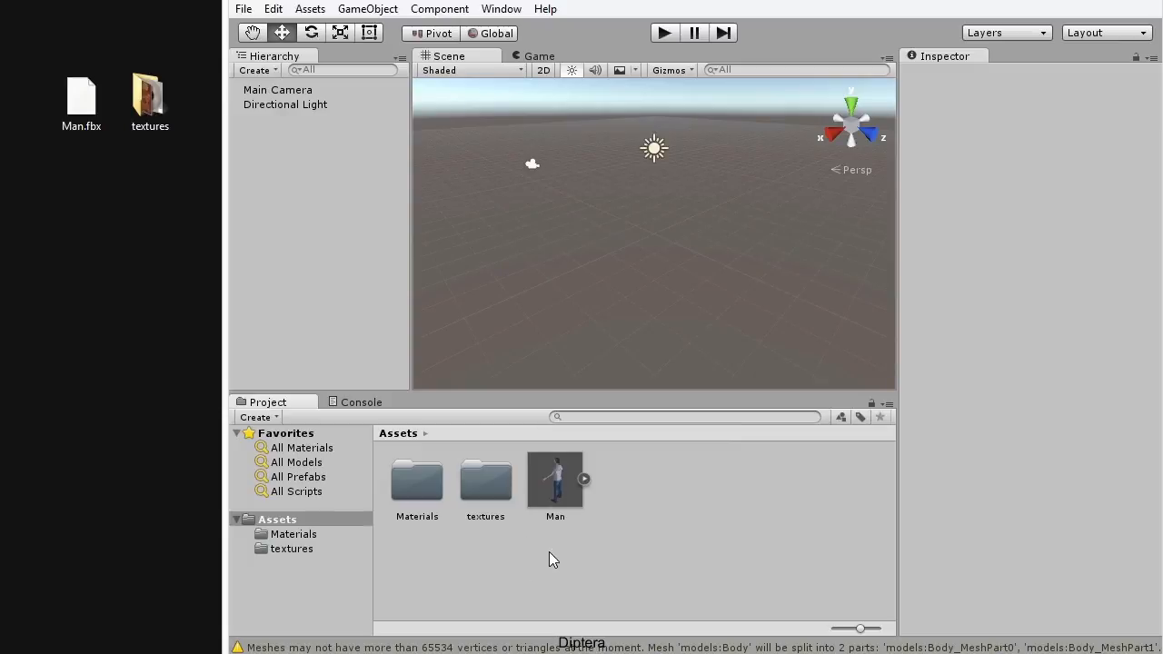
drag(228, 250, 1, 248)
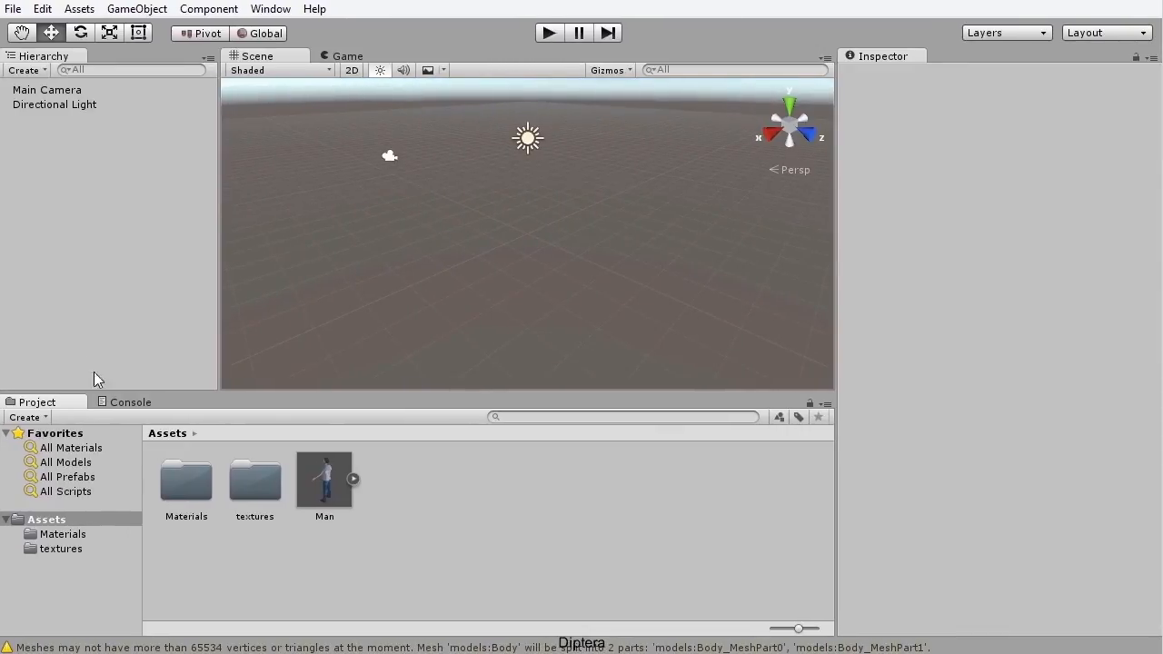
Step: Compare the texture types of classicshoes_texture_normals and classicshoes_texture_diffuse in the textures folder, and return to the Assets folder
double_click(259, 489)
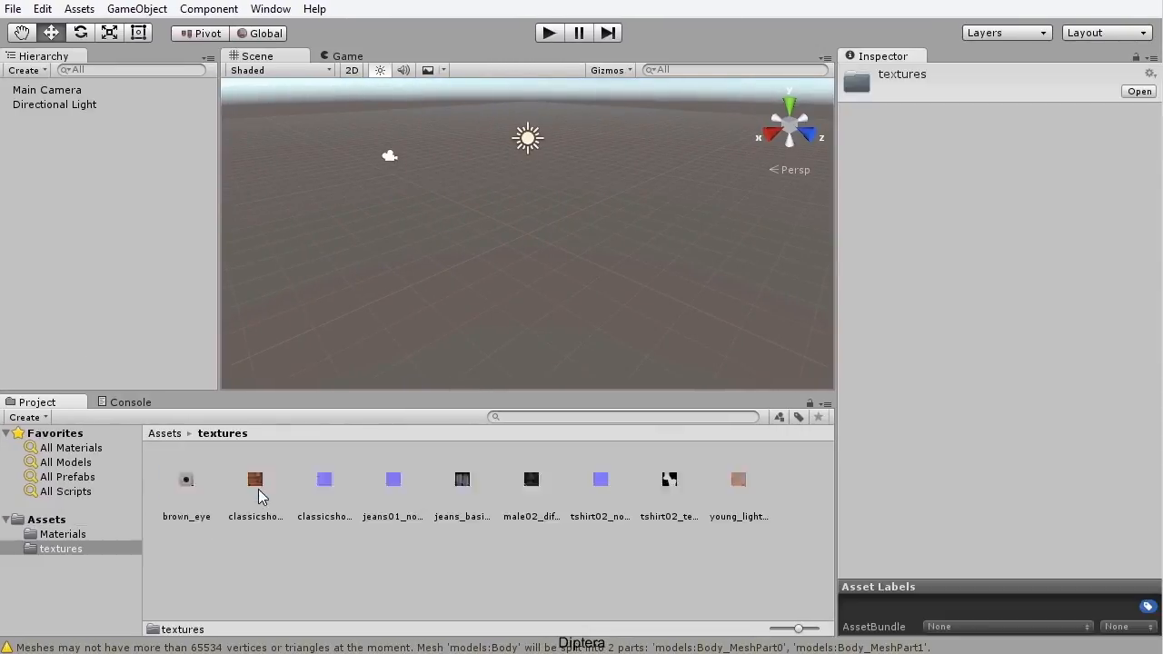
click(324, 483)
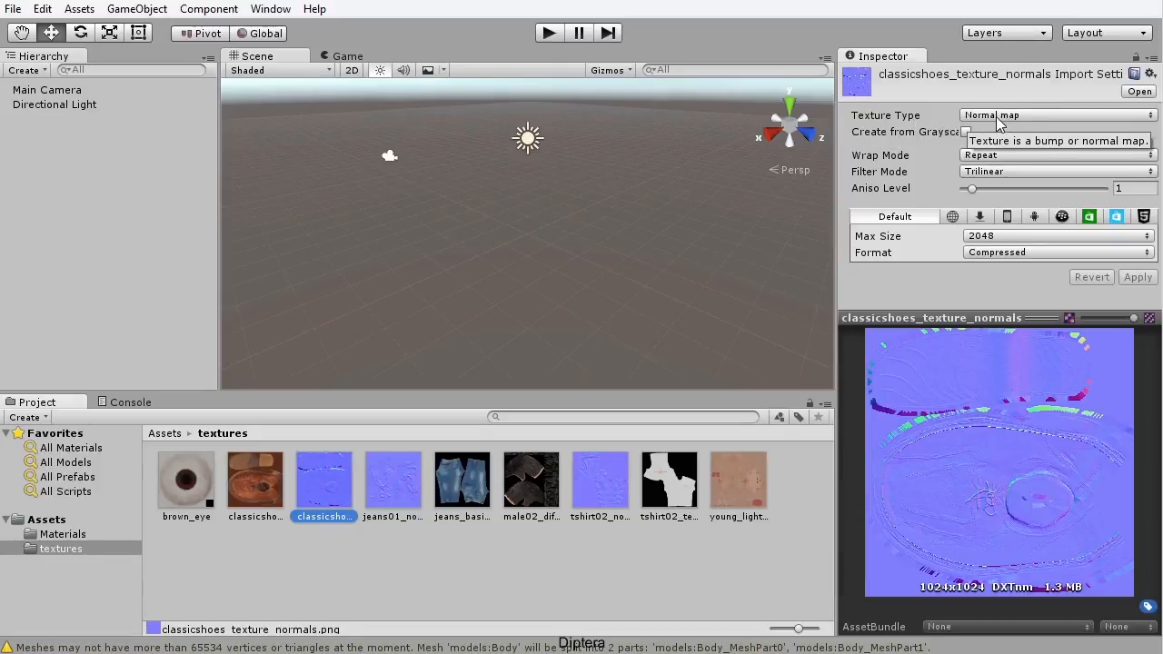
click(245, 493)
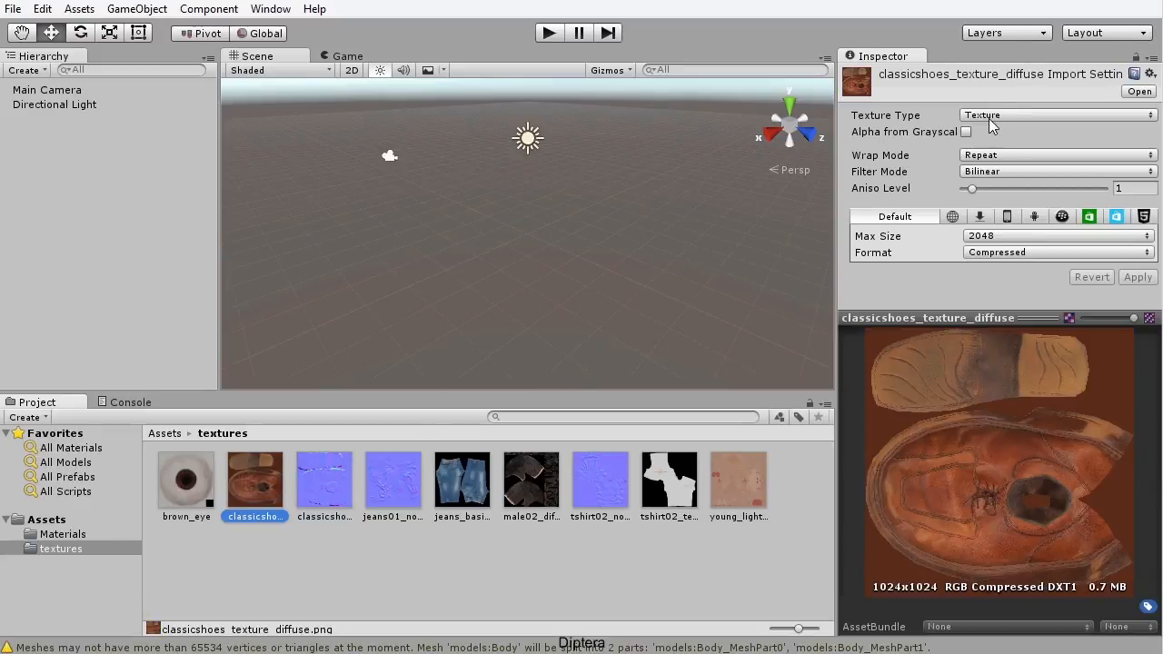
click(67, 523)
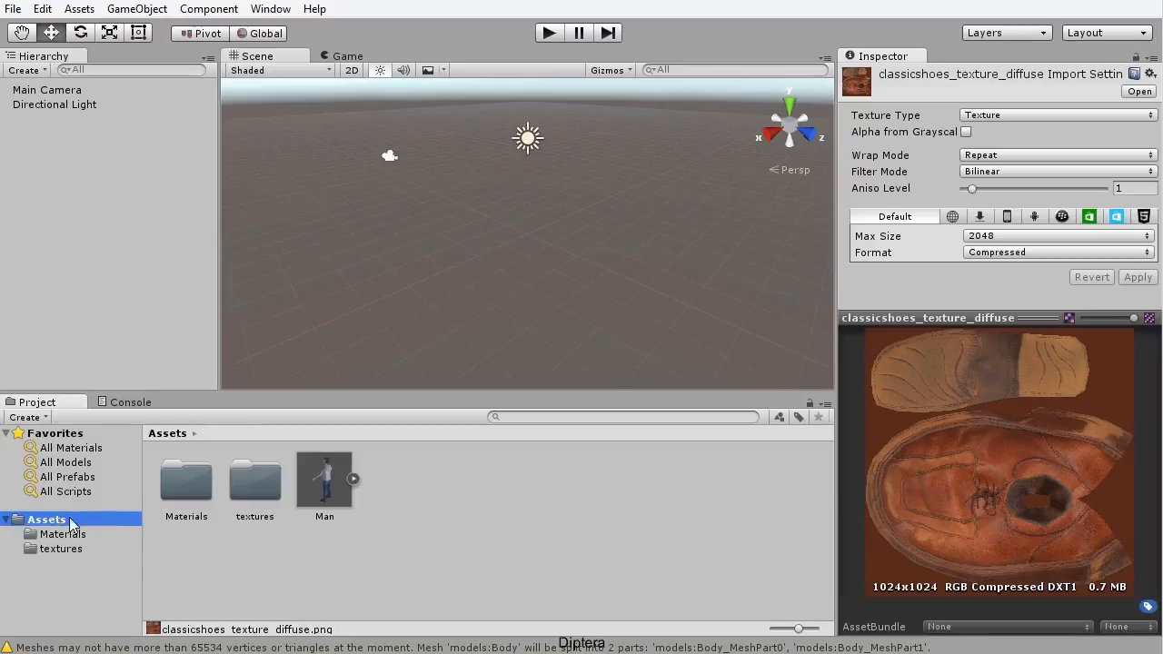
Step: Inspect the Man model from the front in its preview and place it in the scene
click(323, 471)
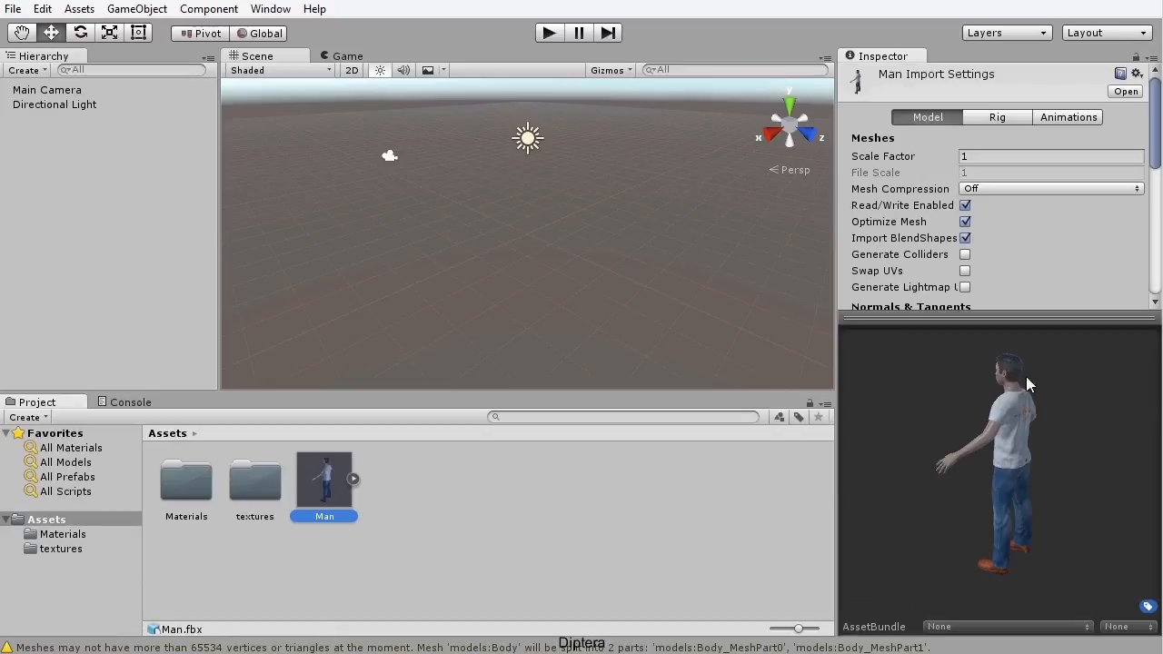
drag(913, 514, 1080, 489)
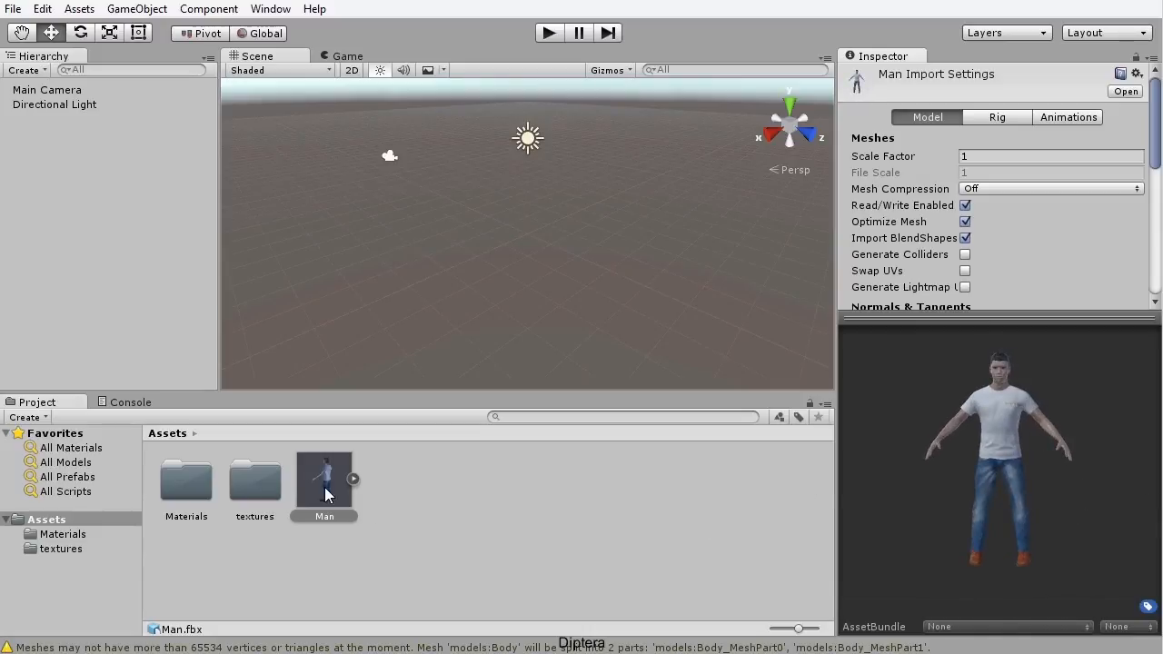
drag(325, 487, 520, 241)
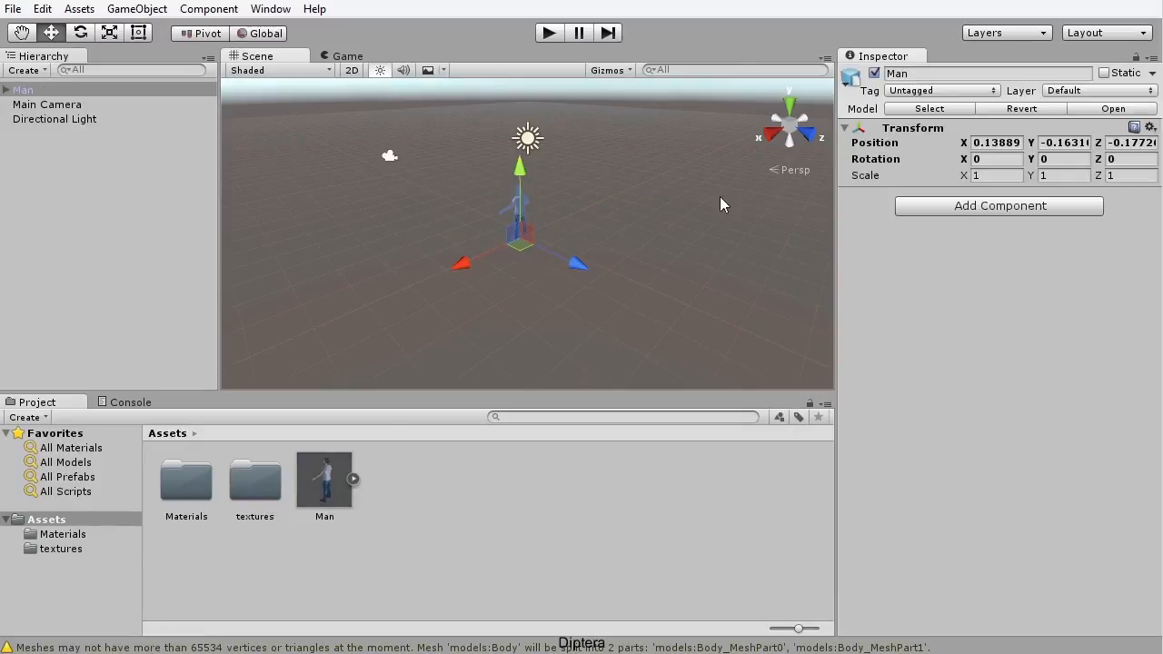
Step: Set the Man object's position to X 0, Y 0, Z 0
click(980, 143)
text(0)
key(Tab)
text(0)
key(Tab)
text(0)
Step: Examine the character in the scene up close, including the face, eye sockets, T-shirt and arms
scroll(584, 306, up, 10)
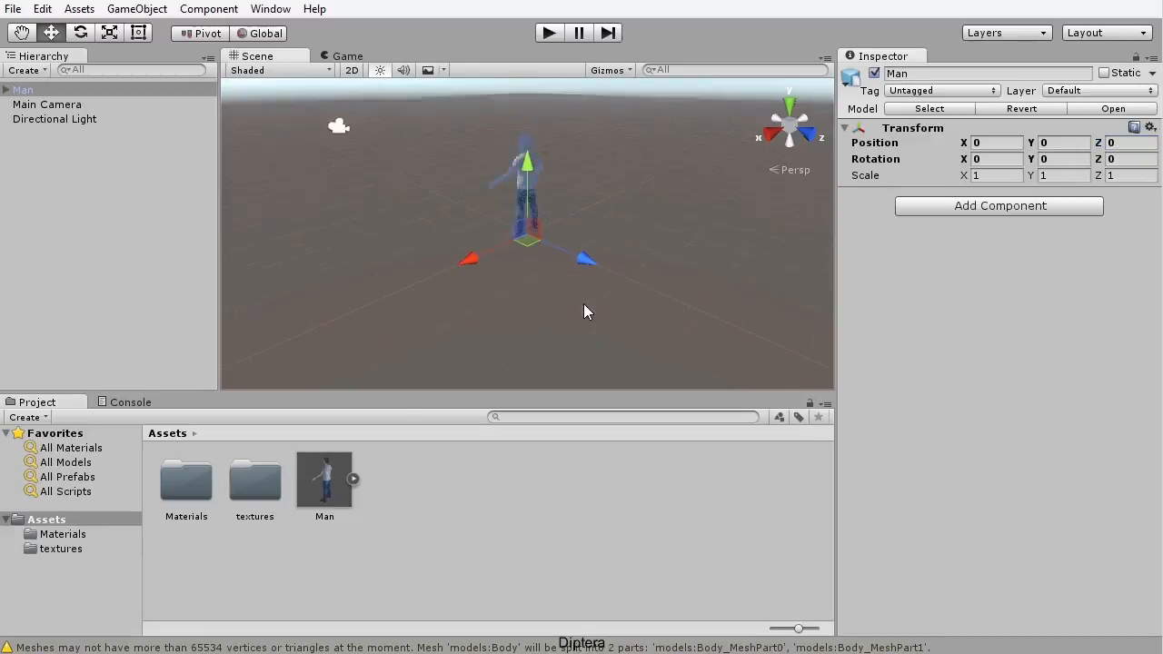
middle_drag(531, 246, 520, 320)
alt+drag(535, 332, 716, 269)
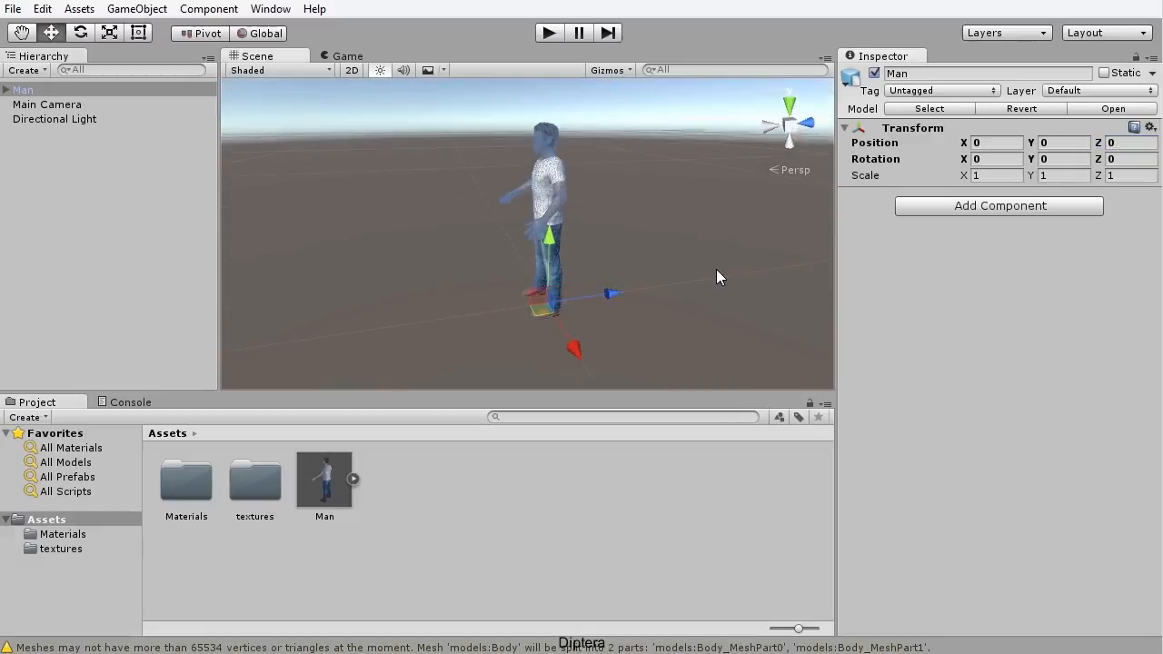
click(715, 269)
scroll(628, 314, up, 8)
alt+drag(621, 261, 538, 341)
scroll(537, 334, up, 6)
middle_drag(434, 269, 558, 306)
alt+drag(558, 306, 572, 239)
middle_drag(572, 240, 560, 286)
scroll(561, 288, down, 7)
scroll(560, 327, up, 5)
scroll(560, 336, up, 4)
alt+drag(512, 327, 530, 312)
alt+right_drag(530, 312, 691, 376)
alt+drag(573, 308, 473, 309)
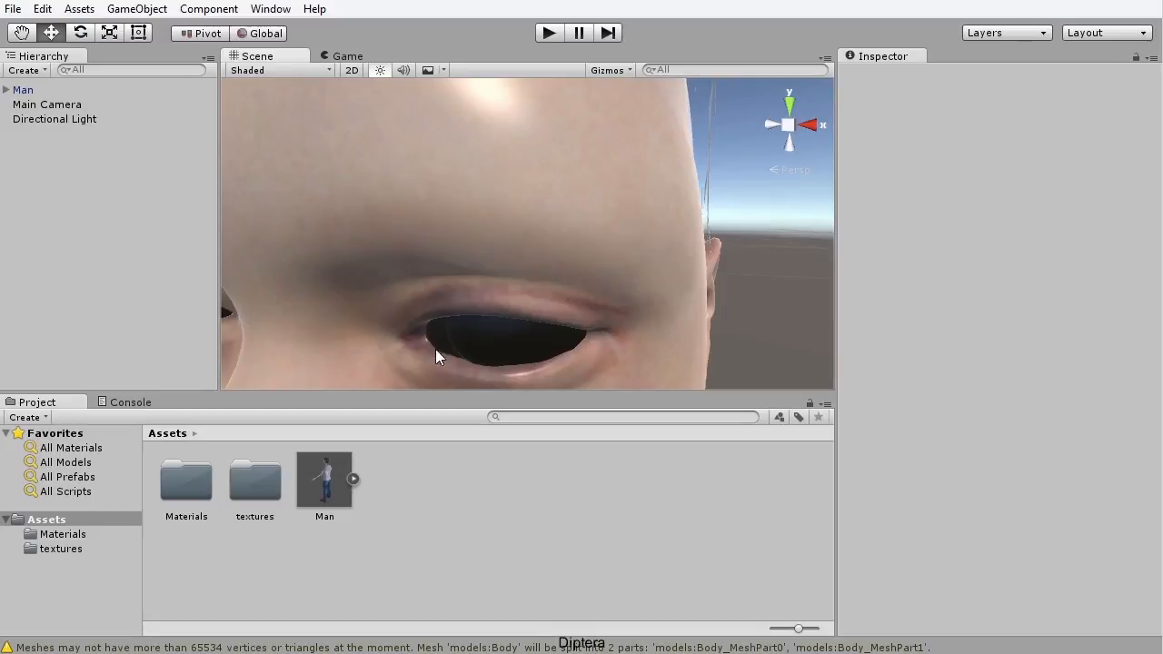
scroll(436, 349, down, 10)
middle_drag(538, 330, 563, 255)
alt+drag(563, 255, 428, 317)
alt+drag(628, 220, 586, 239)
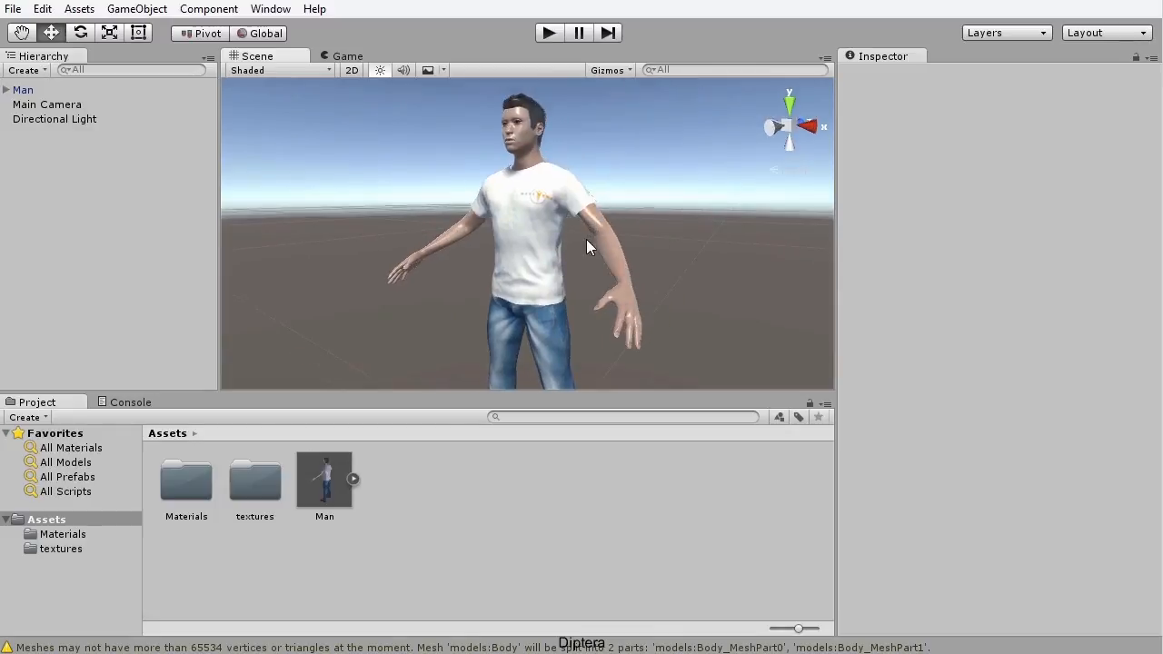
scroll(586, 243, up, 2)
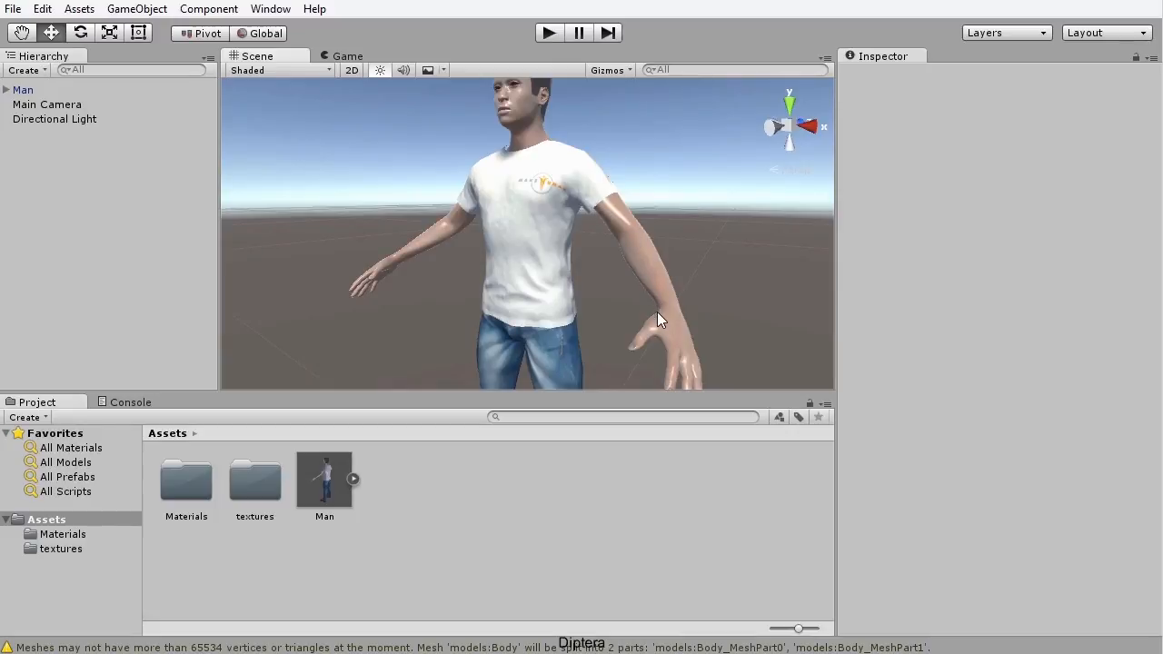
Step: Change the shader of the jeans_basic_diffuse material in the Materials folder to Standard
double_click(177, 484)
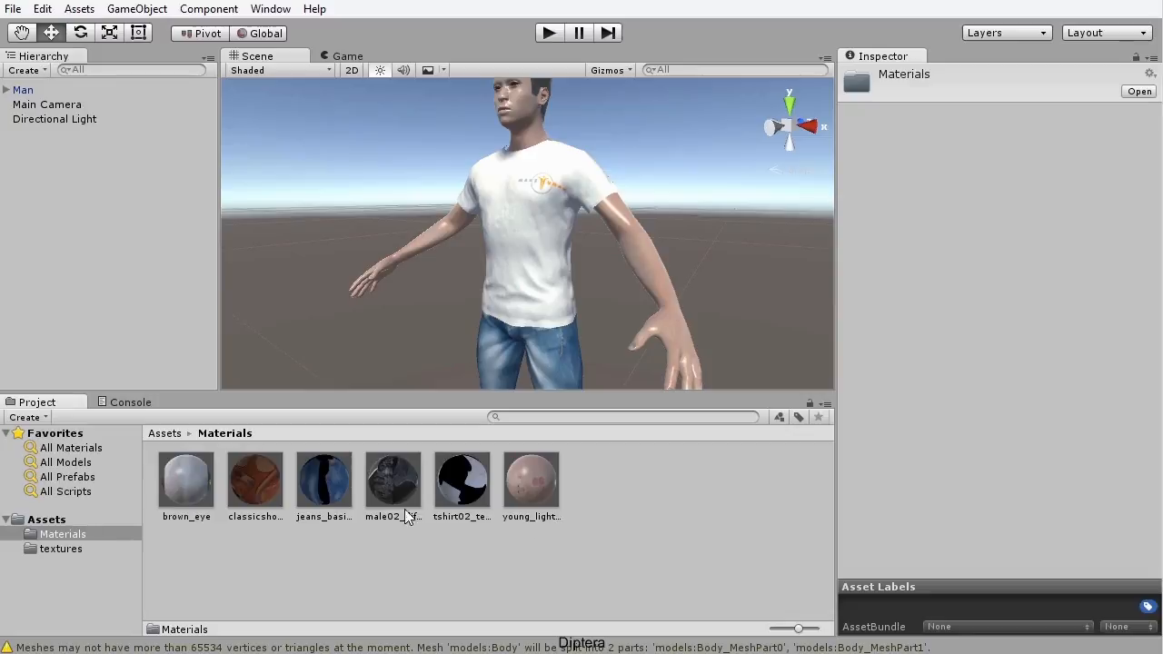
click(319, 520)
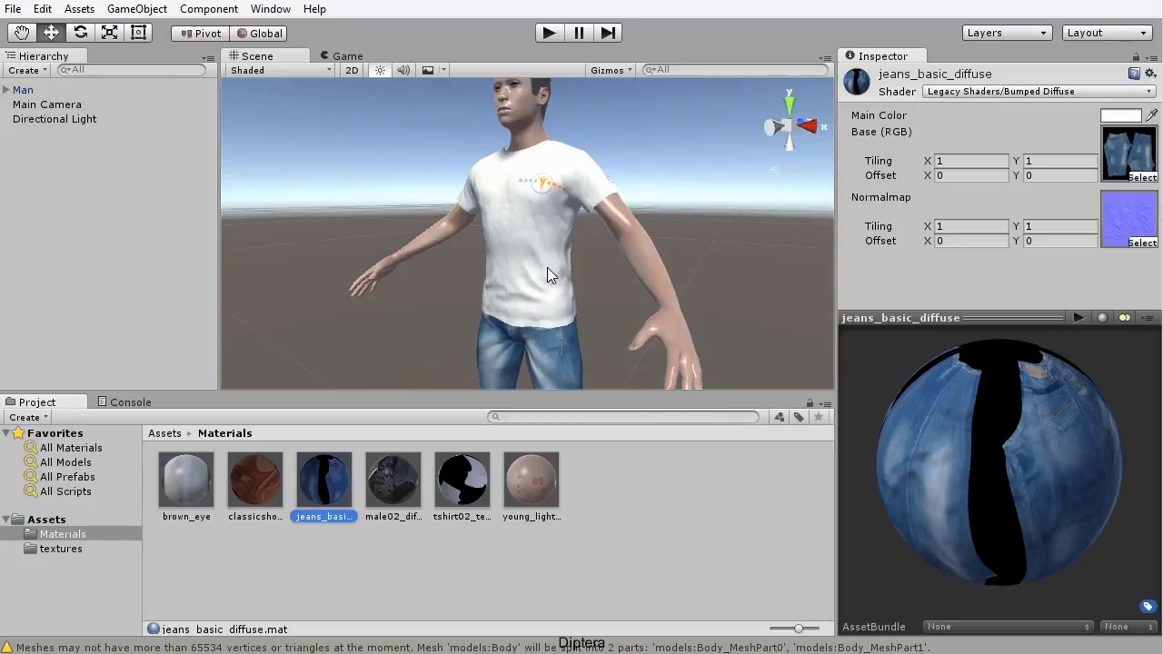
click(998, 92)
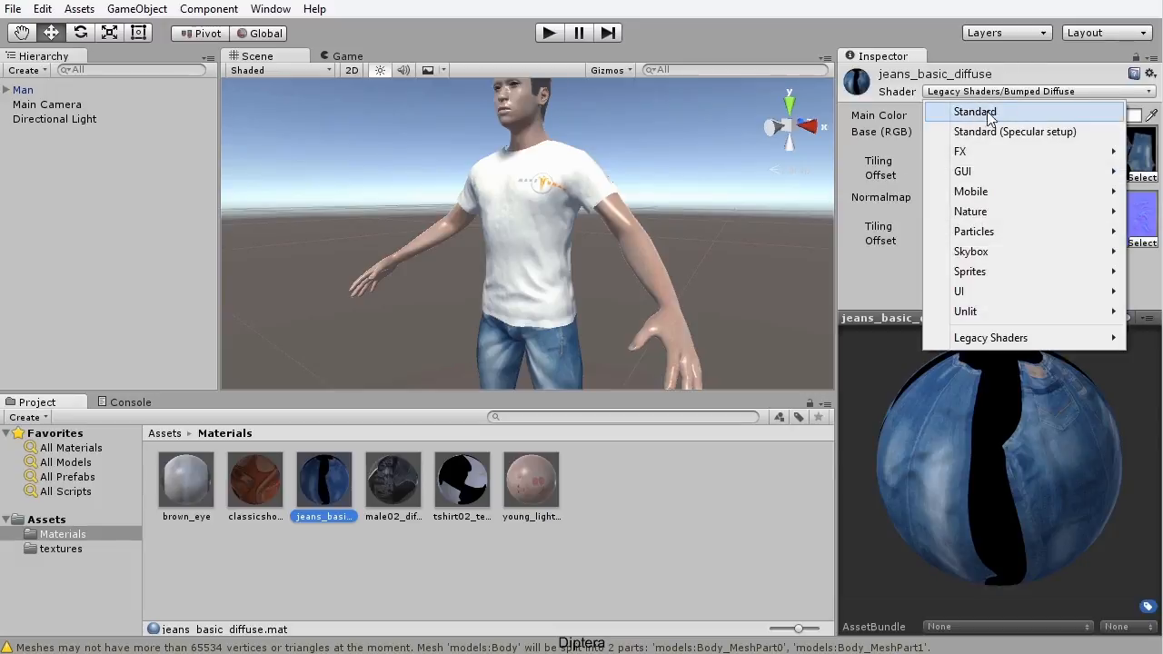
click(936, 93)
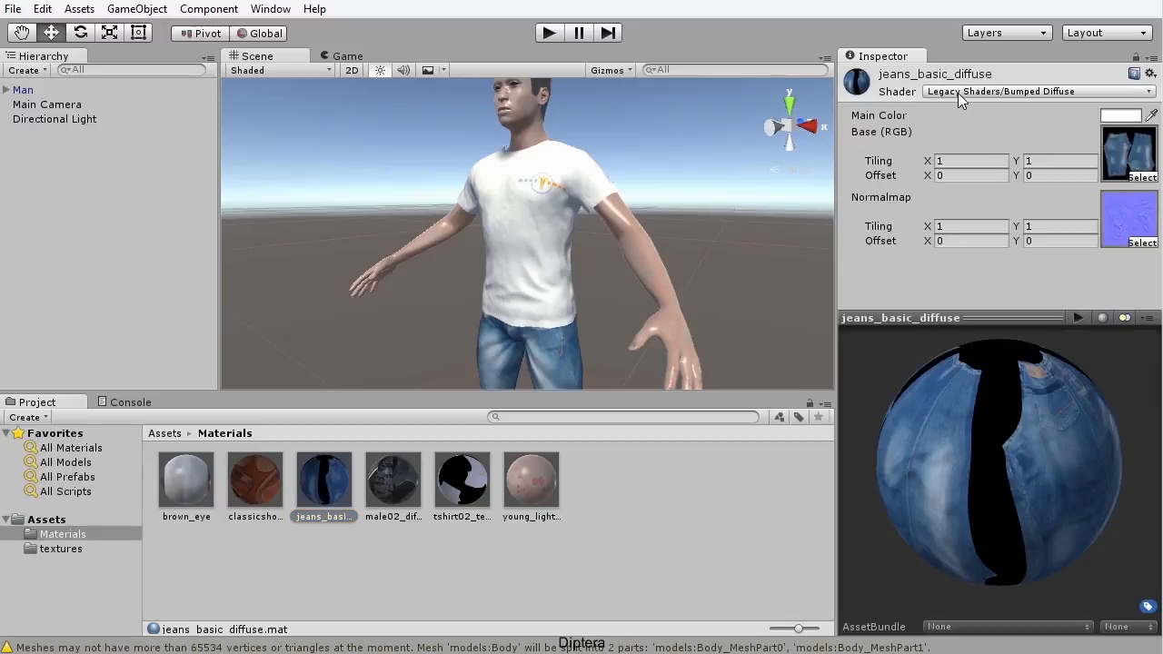
click(962, 91)
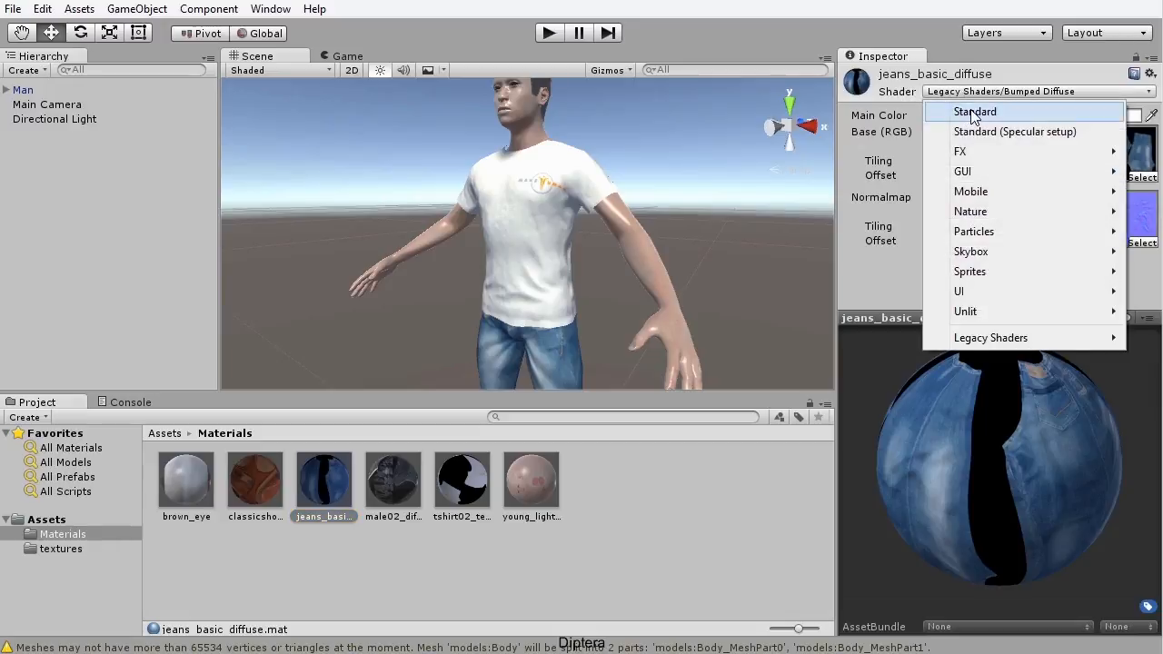
click(972, 113)
Step: Check how the jeans reflect light on the character and lower the jeans material's smoothness to 0.127
middle_drag(609, 224, 532, 251)
scroll(533, 218, up, 6)
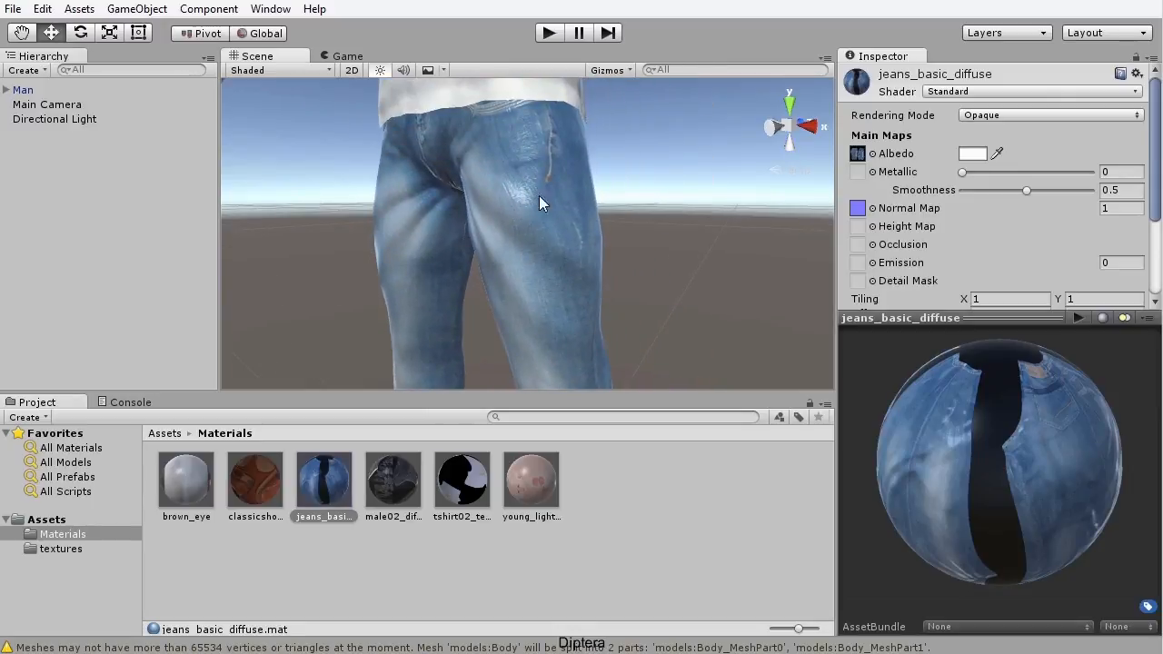
alt+drag(551, 228, 460, 224)
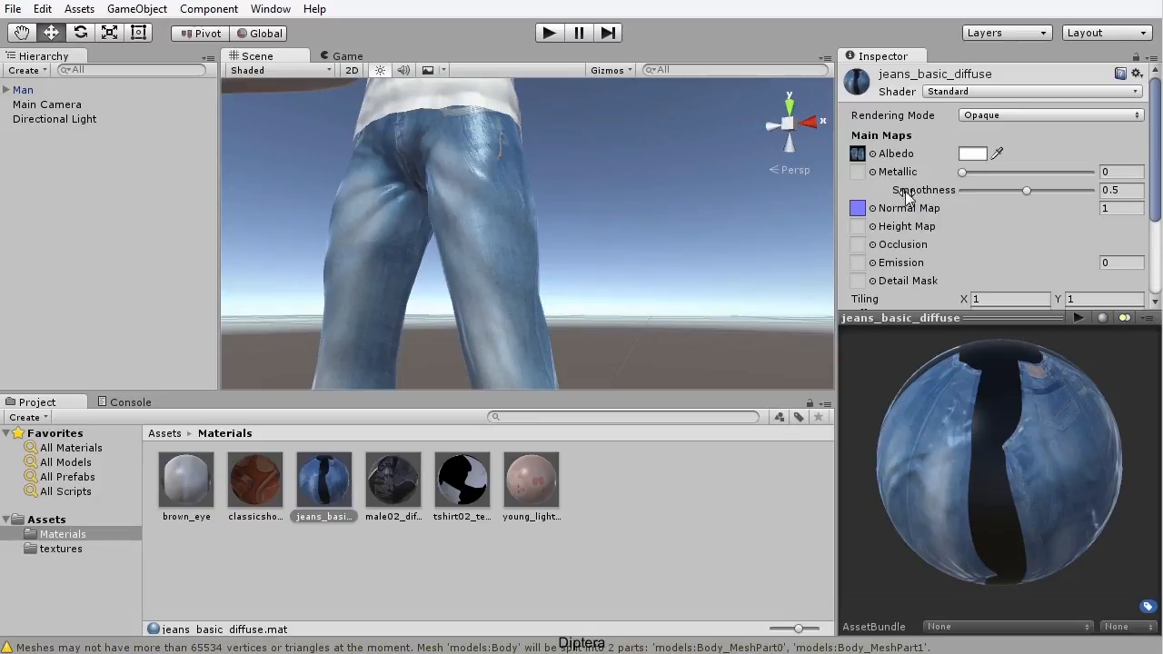
drag(1026, 193, 978, 189)
Step: Lower the smoothness of the young_lightskinned_male_diffuse skin material to 0.141 and check the whole character
alt+drag(596, 193, 563, 269)
alt+middle_drag(562, 269, 537, 300)
alt+middle_drag(536, 230, 532, 294)
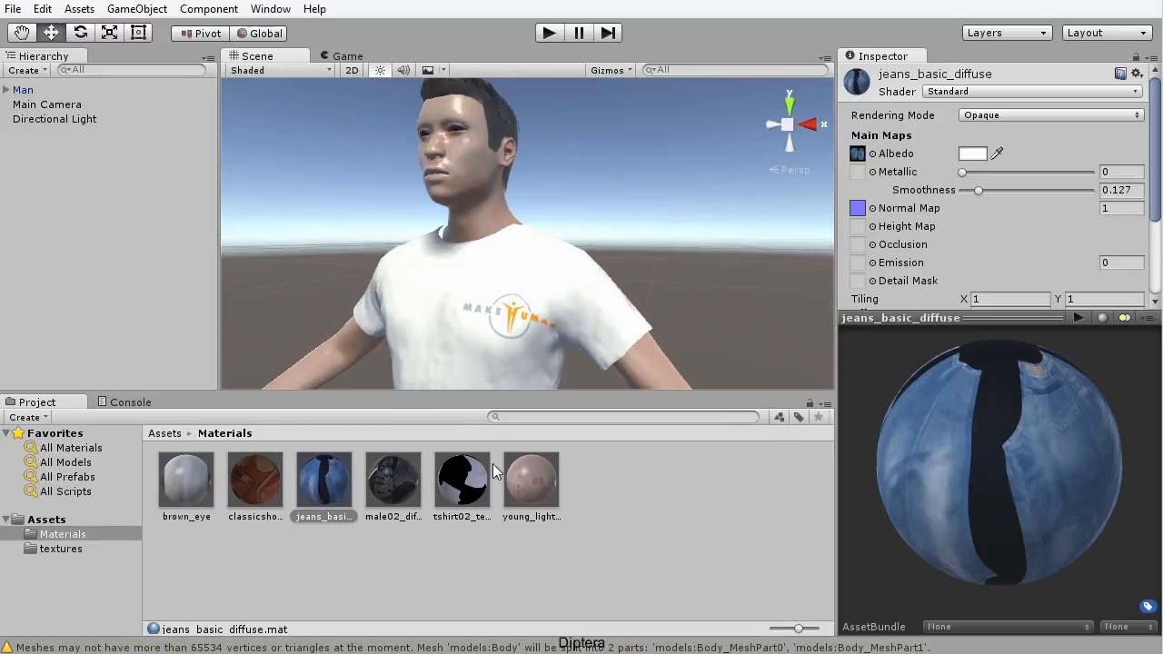
click(532, 486)
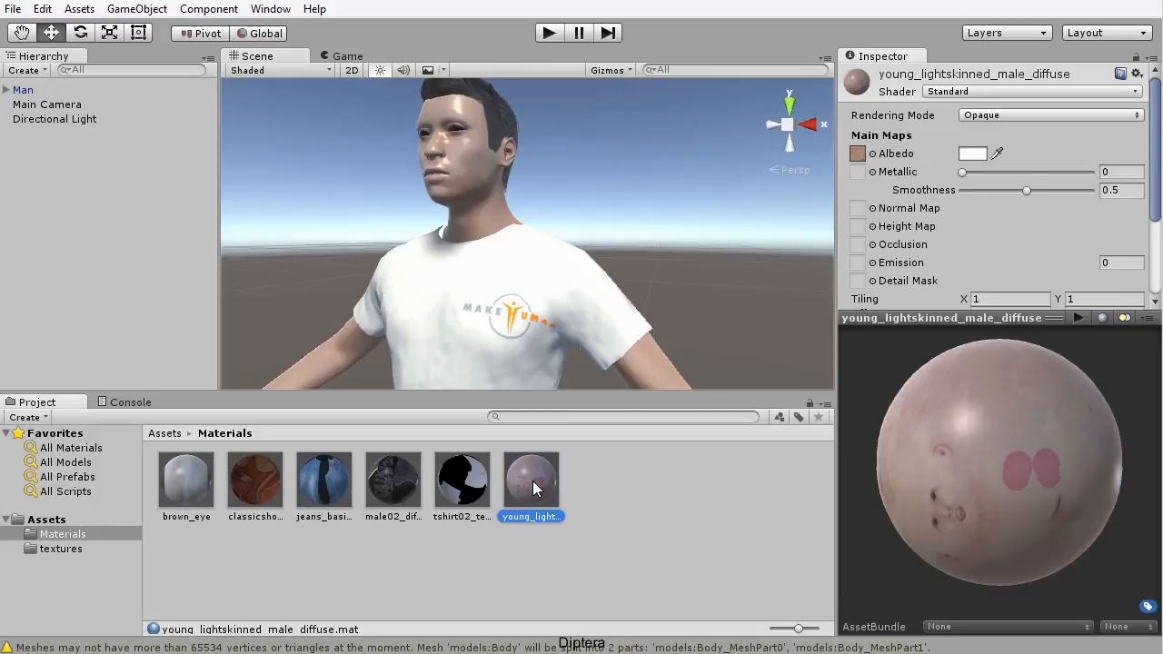
drag(1020, 192, 978, 193)
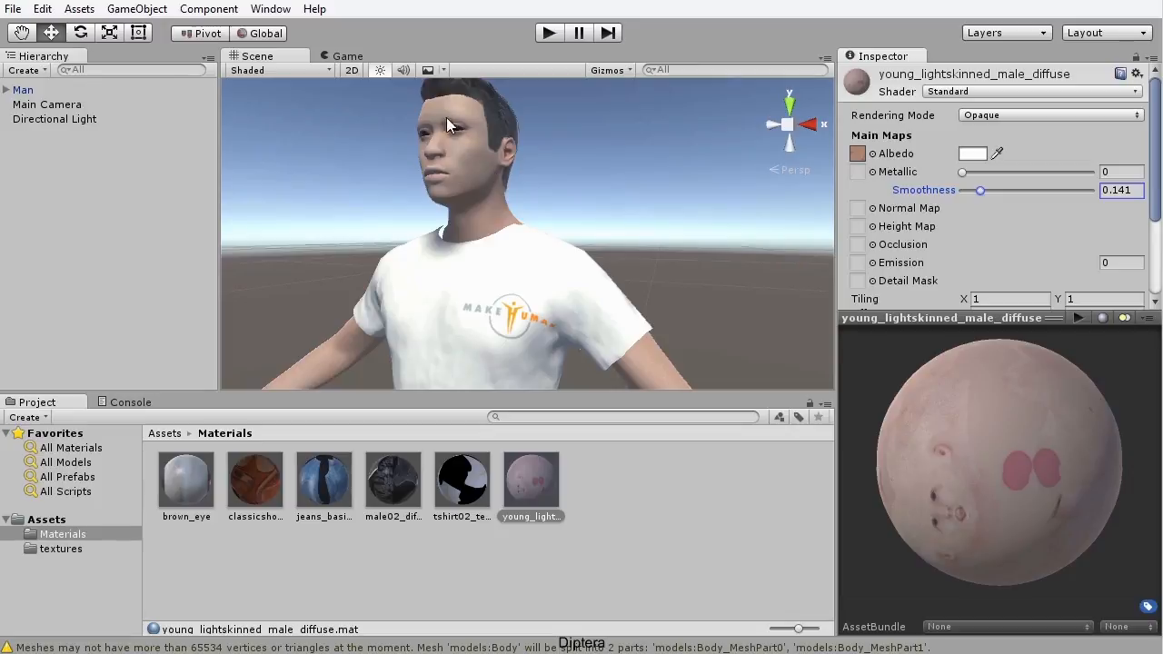
scroll(469, 223, down, 10)
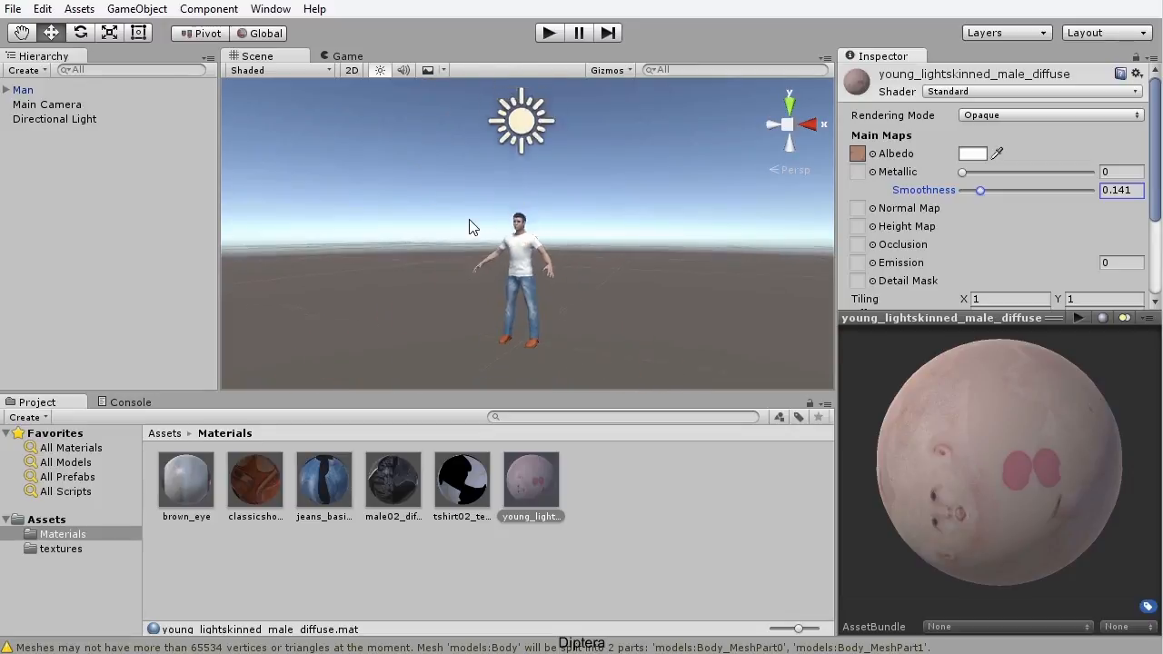
scroll(469, 225, up, 2)
mouse_move(584, 302)
alt+mouse_down()
mouse_move(536, 293)
mouse_move(700, 281)
mouse_move(633, 325)
mouse_move(576, 340)
mouse_move(579, 282)
alt+mouse_up()
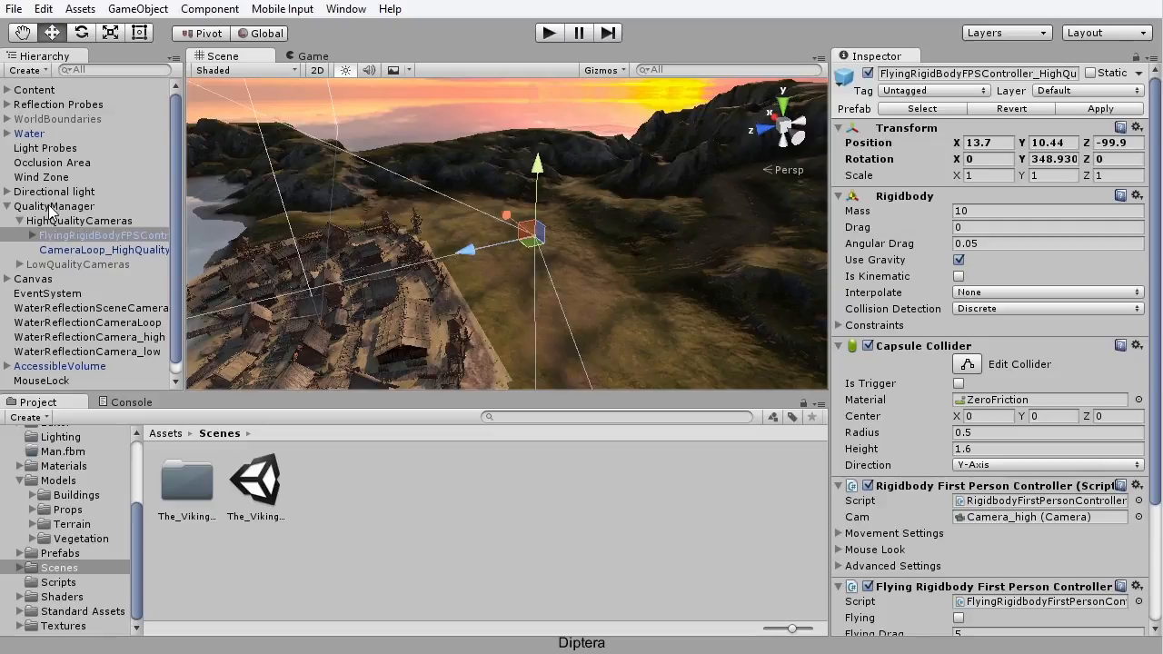
Step: Select the FlyingRigidBodyFPSController under HighQualityCameras in the Viking village scene and examine the surrounding village, terrain and hills
click(84, 237)
middle_drag(447, 296, 418, 233)
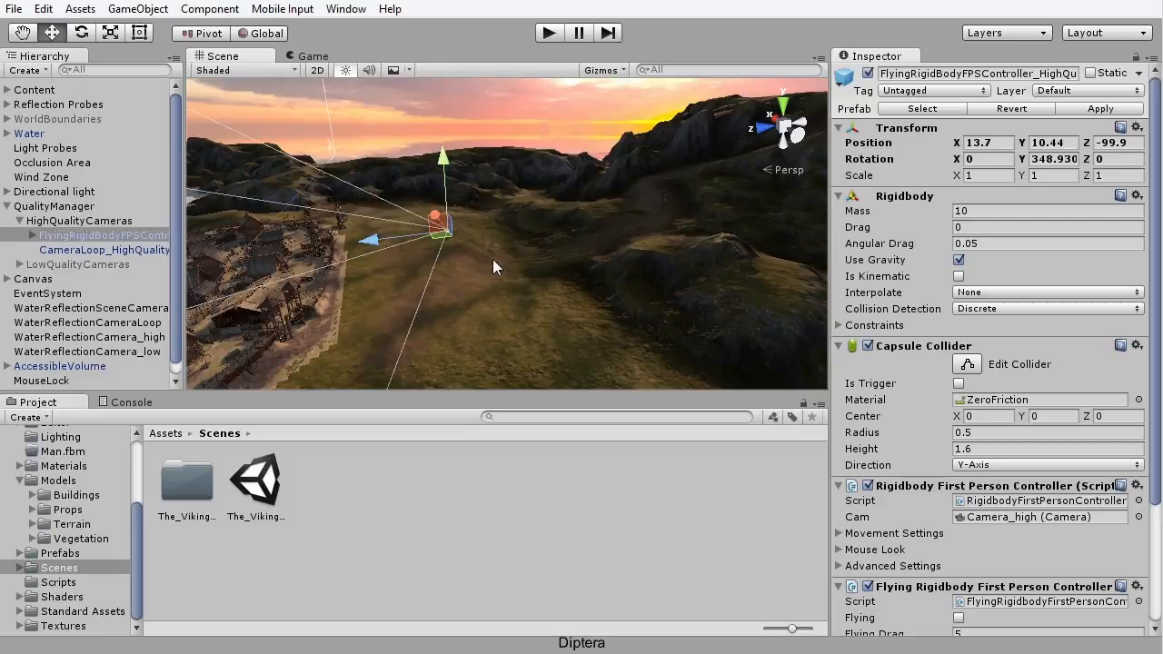
middle_drag(454, 269, 558, 249)
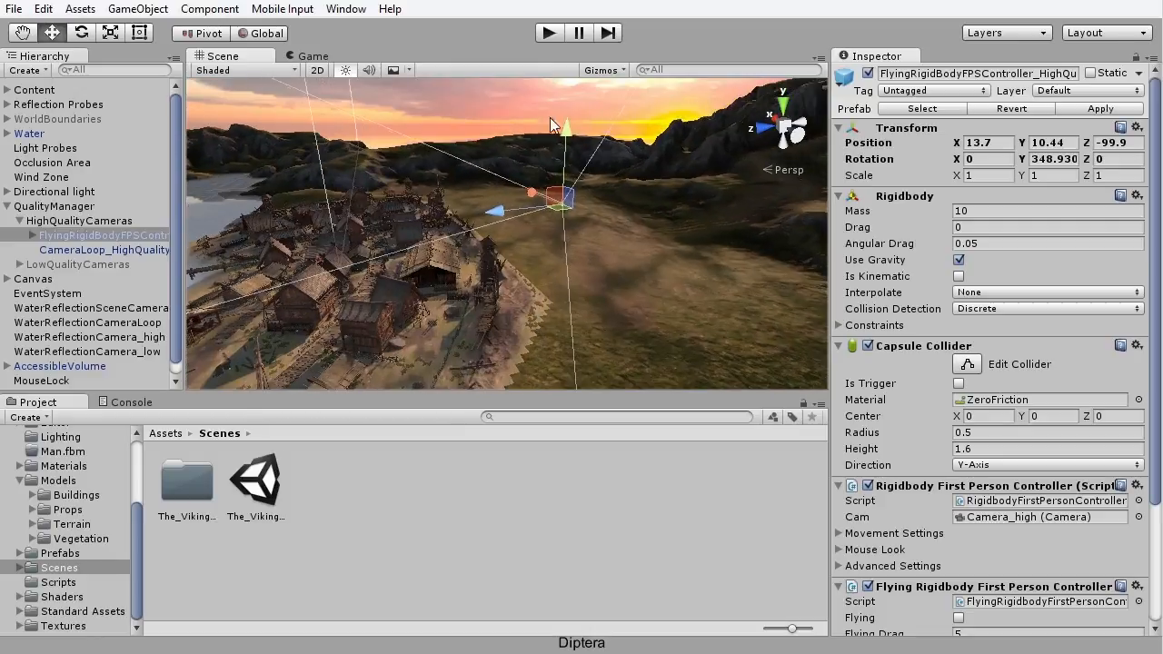
middle_drag(437, 299, 459, 339)
scroll(459, 339, up, 4)
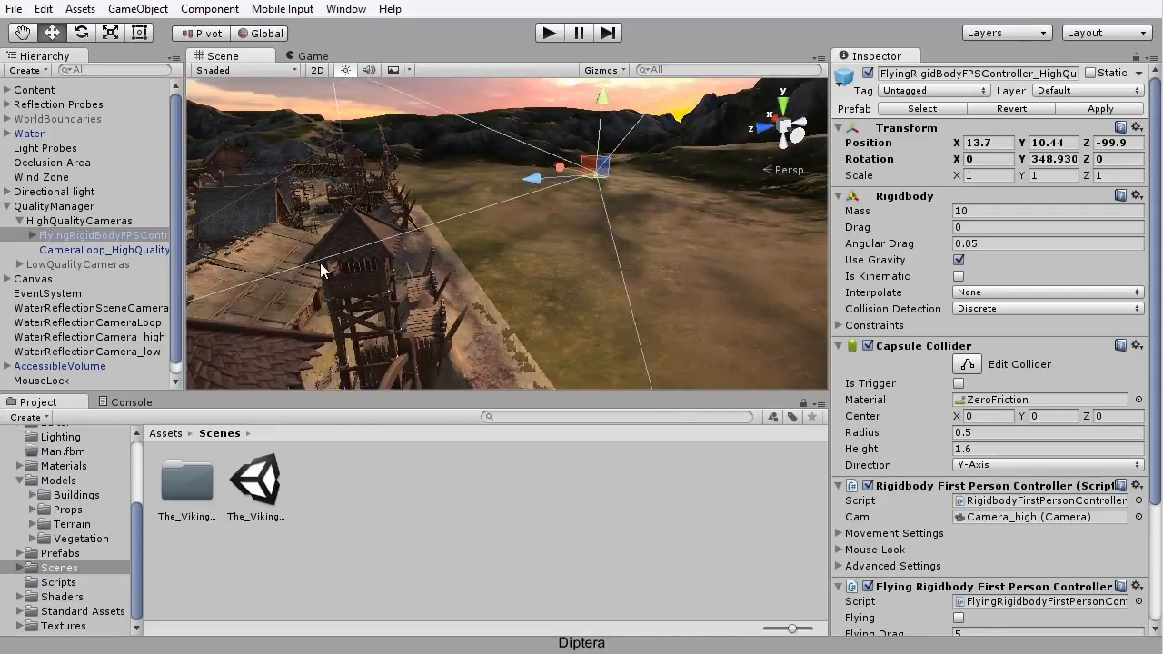
middle_drag(596, 250, 425, 288)
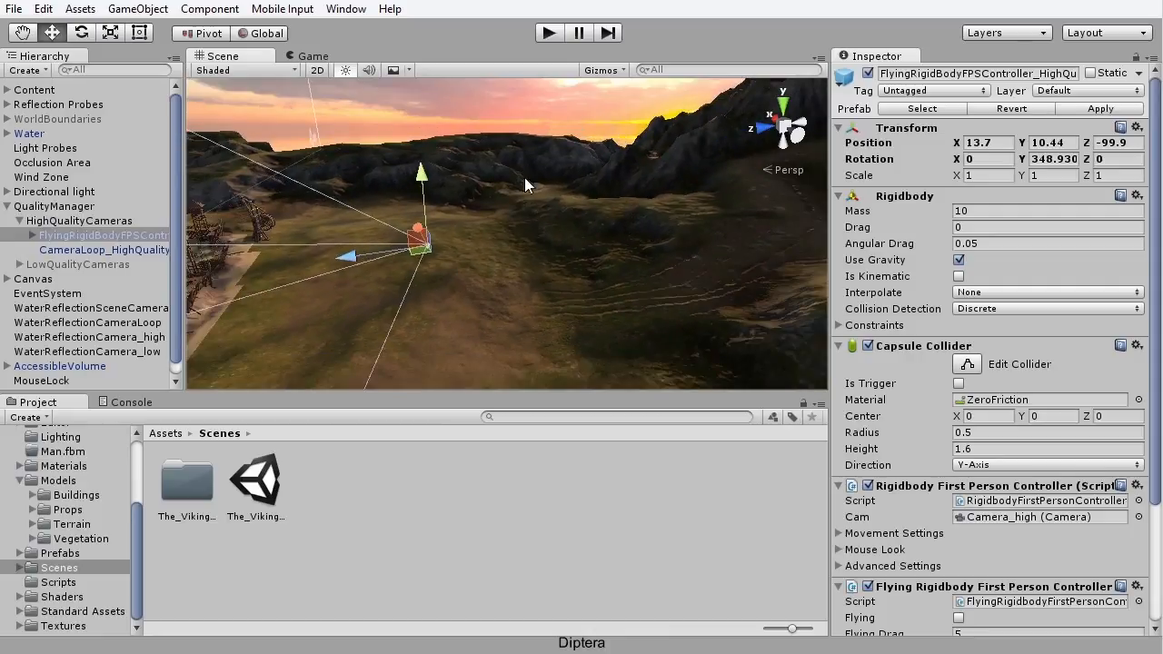
alt+drag(564, 294, 474, 292)
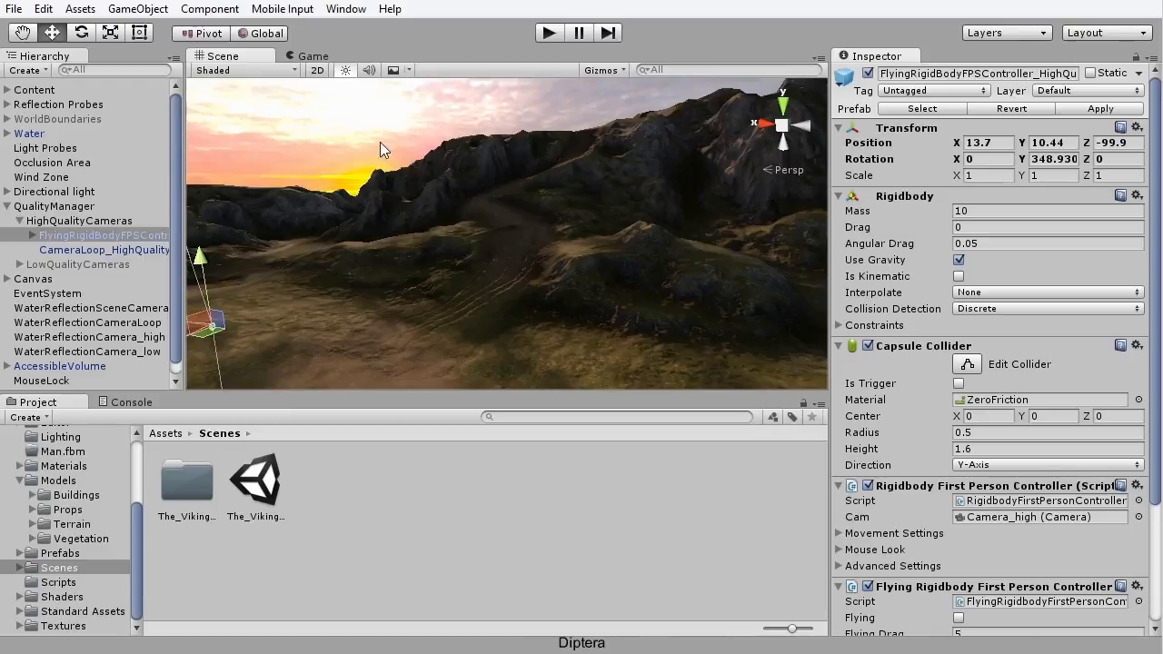
alt+drag(390, 255, 546, 211)
Step: Play the Viking village scene in the normal and the maximized Game view, stopping each run and restoring the layout
click(549, 34)
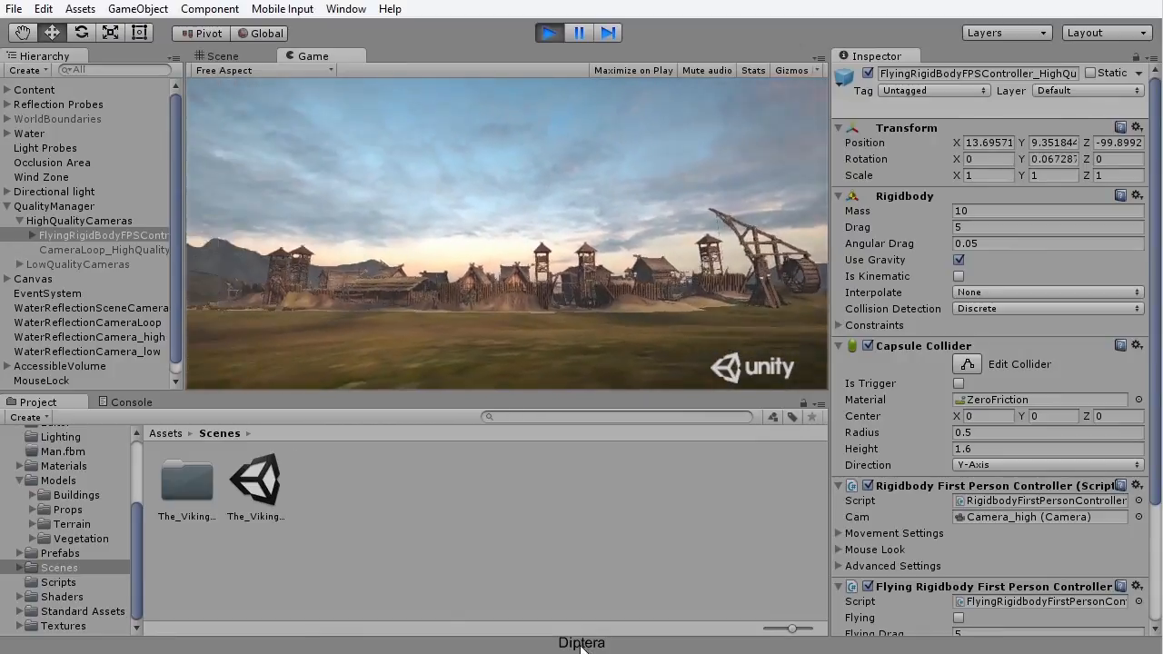
key(ctrl+p)
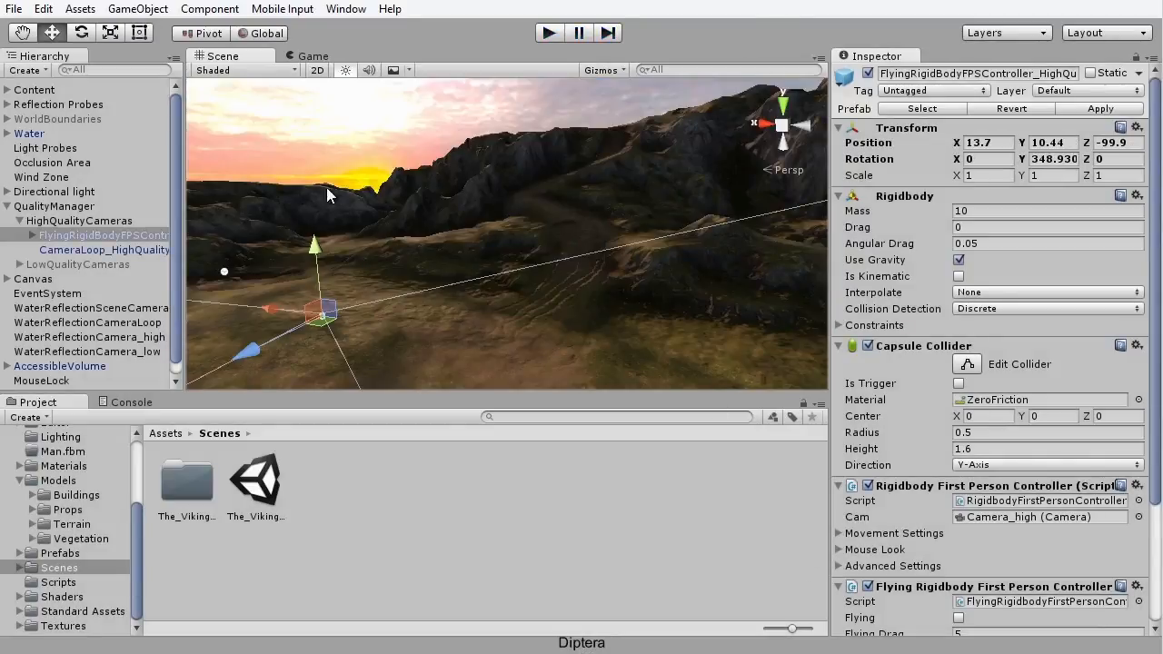
click(307, 56)
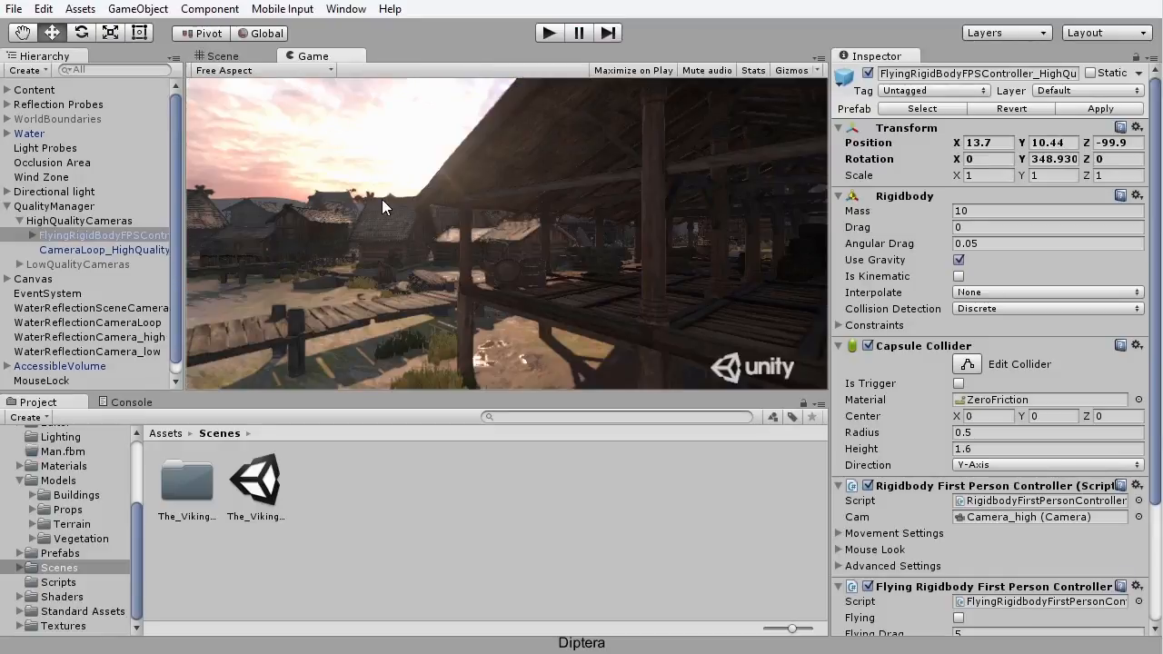
key(shift+space)
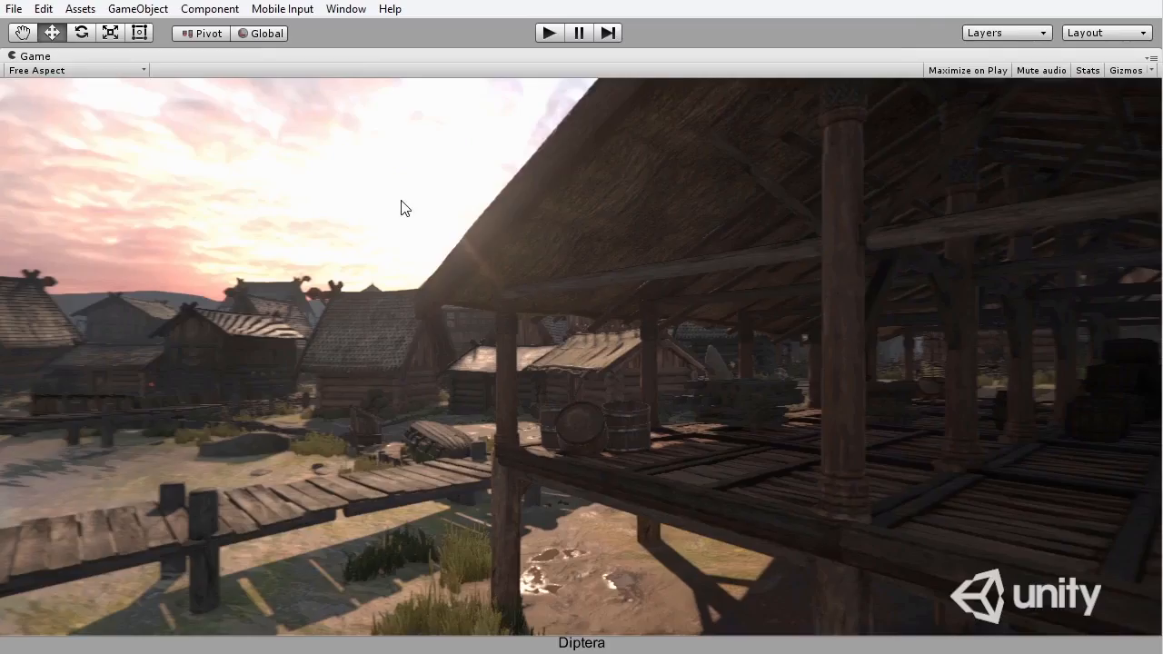
click(548, 34)
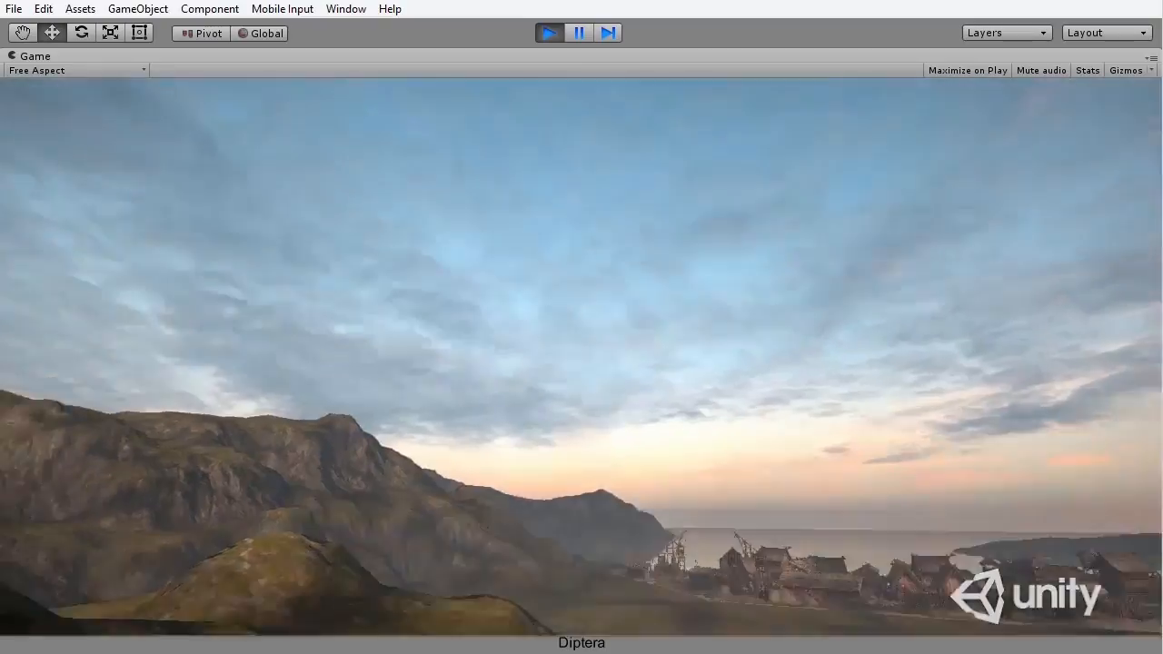
key(ctrl+p)
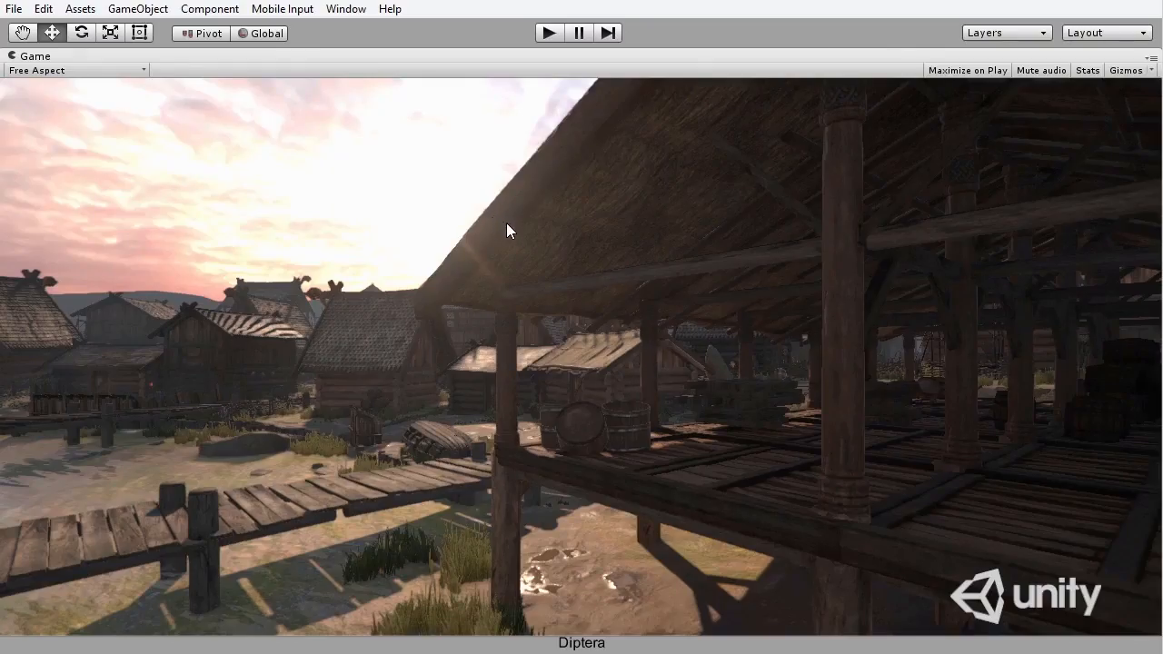
key(shift+space)
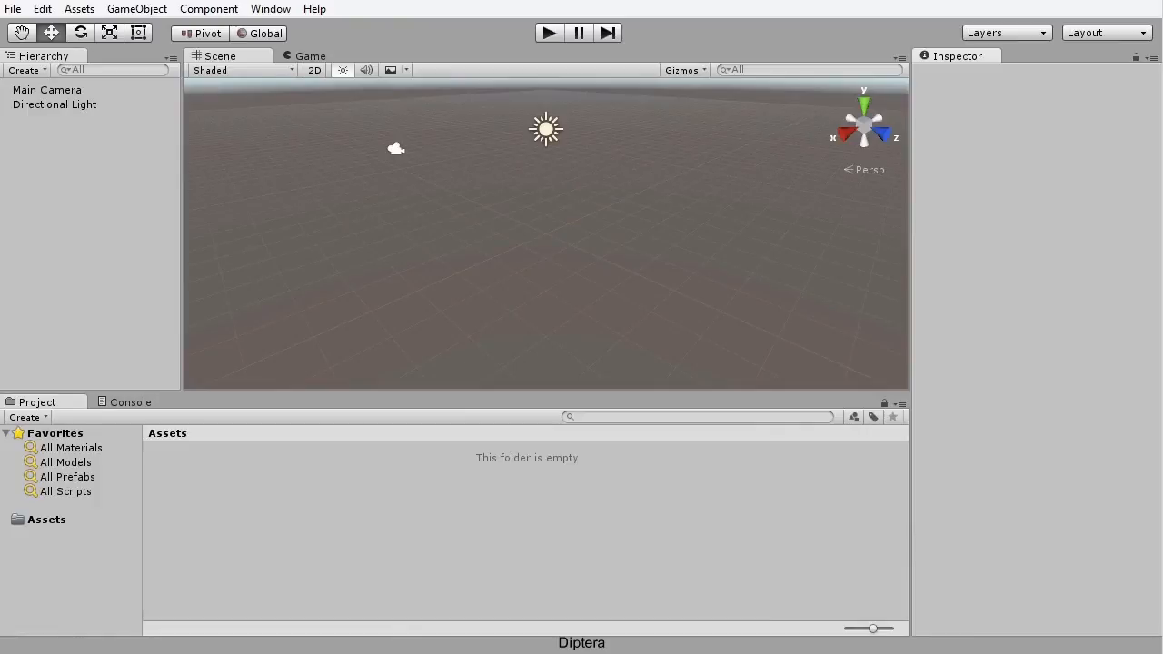
Step: Add a Terrain object to the empty scene that holds only the camera and directional light
alt+drag(576, 218, 583, 156)
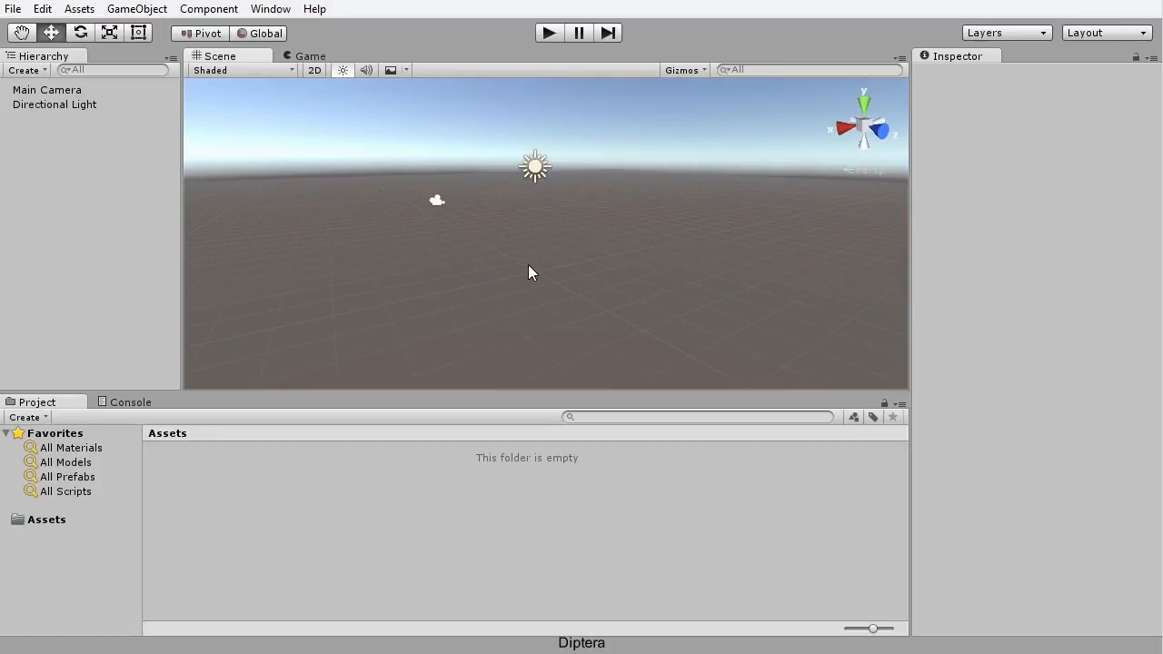
click(136, 9)
mouse_move(303, 70)
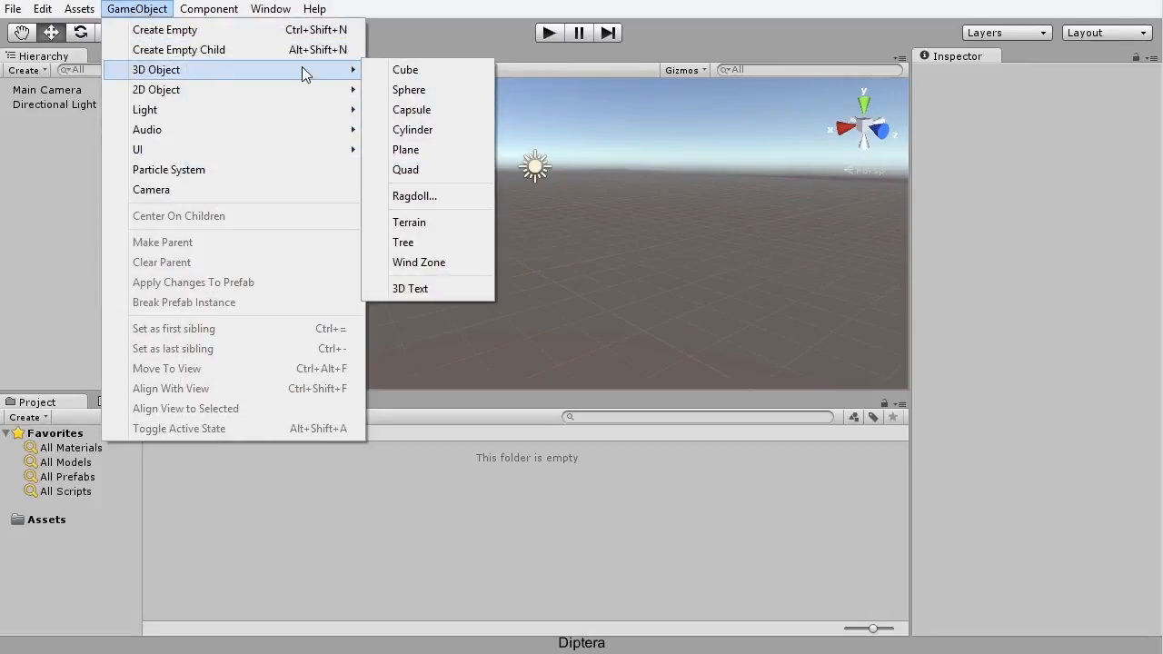
click(473, 228)
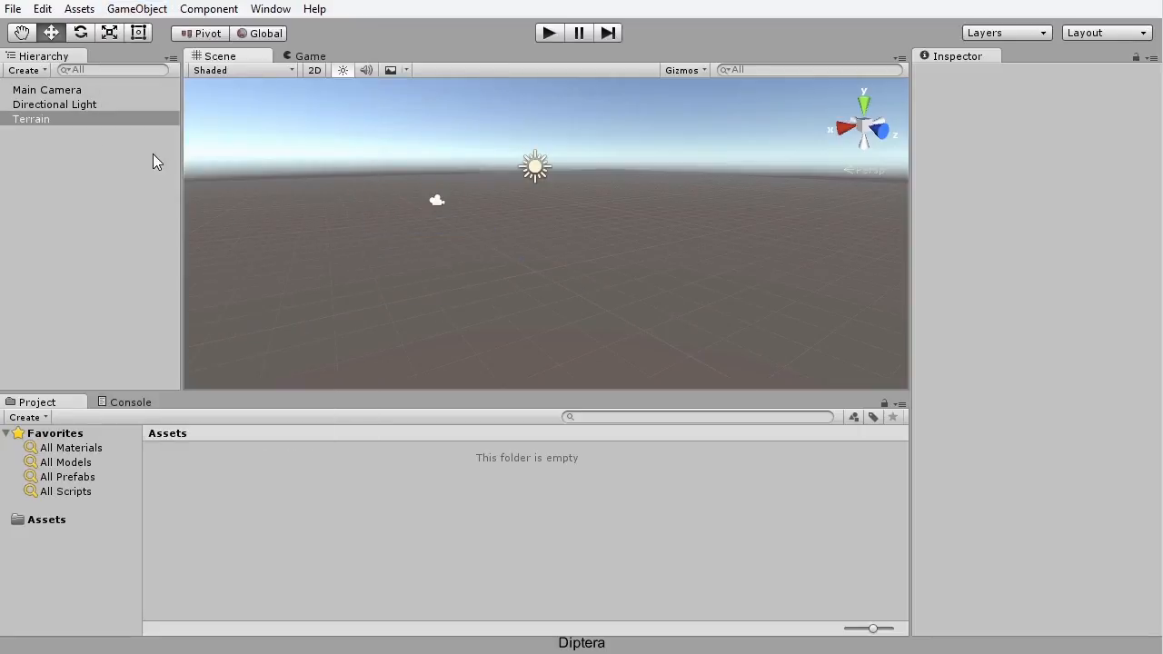
Step: Frame the Terrain object in the scene and examine its flat surface from several angles and up close
double_click(55, 119)
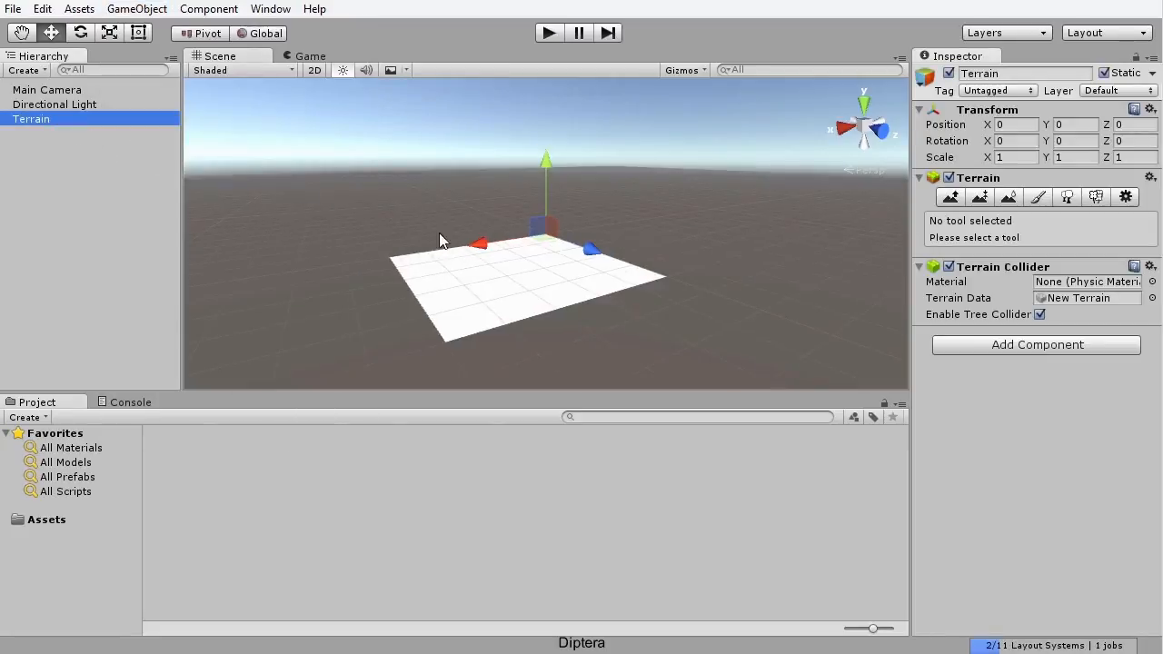
alt+drag(512, 259, 626, 330)
scroll(624, 325, up, 2)
alt+drag(557, 284, 594, 241)
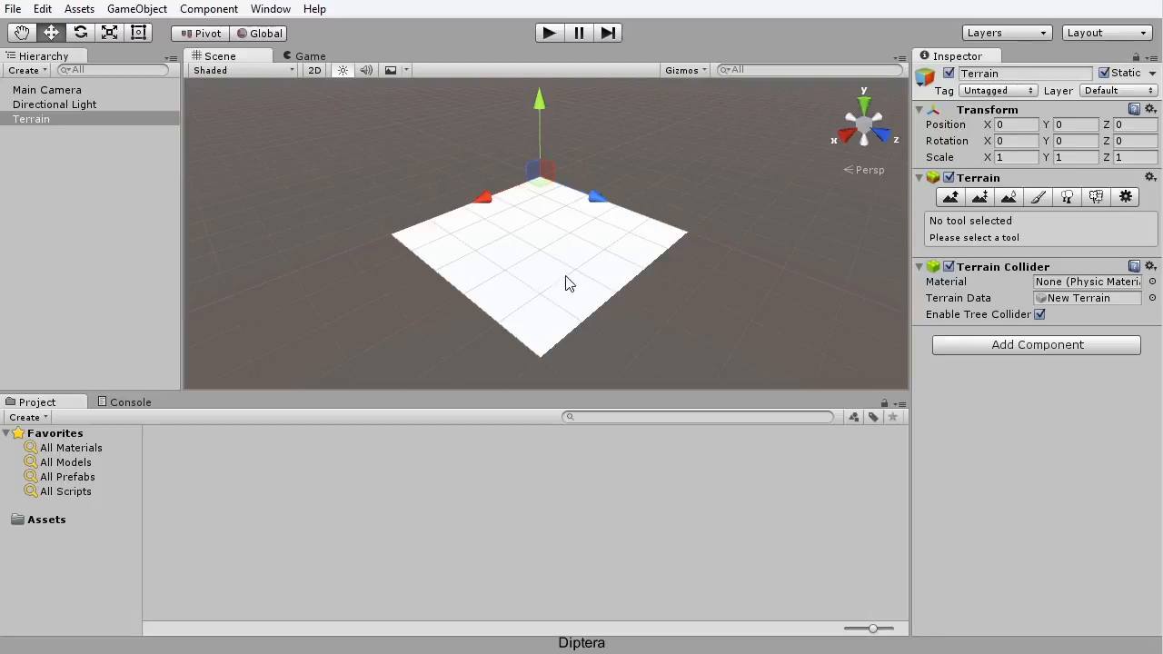
scroll(538, 293, up, 5)
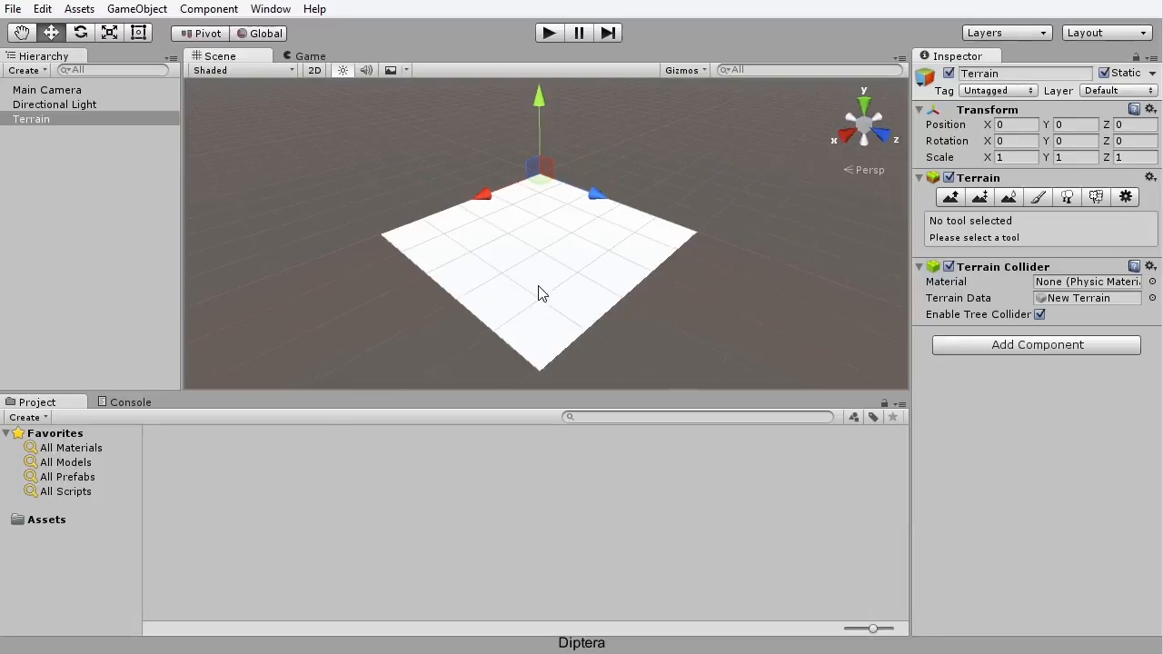
scroll(538, 293, up, 1)
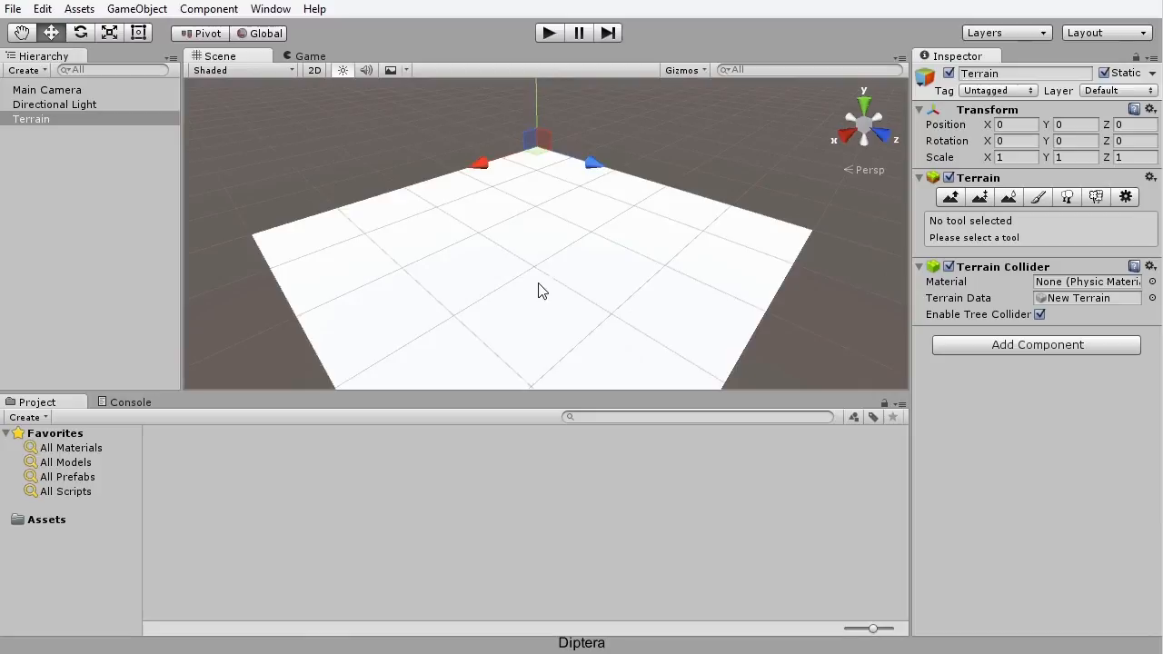
mouse_move(553, 263)
alt+mouse_down()
mouse_move(529, 271)
mouse_move(597, 231)
mouse_move(563, 263)
alt+mouse_up()
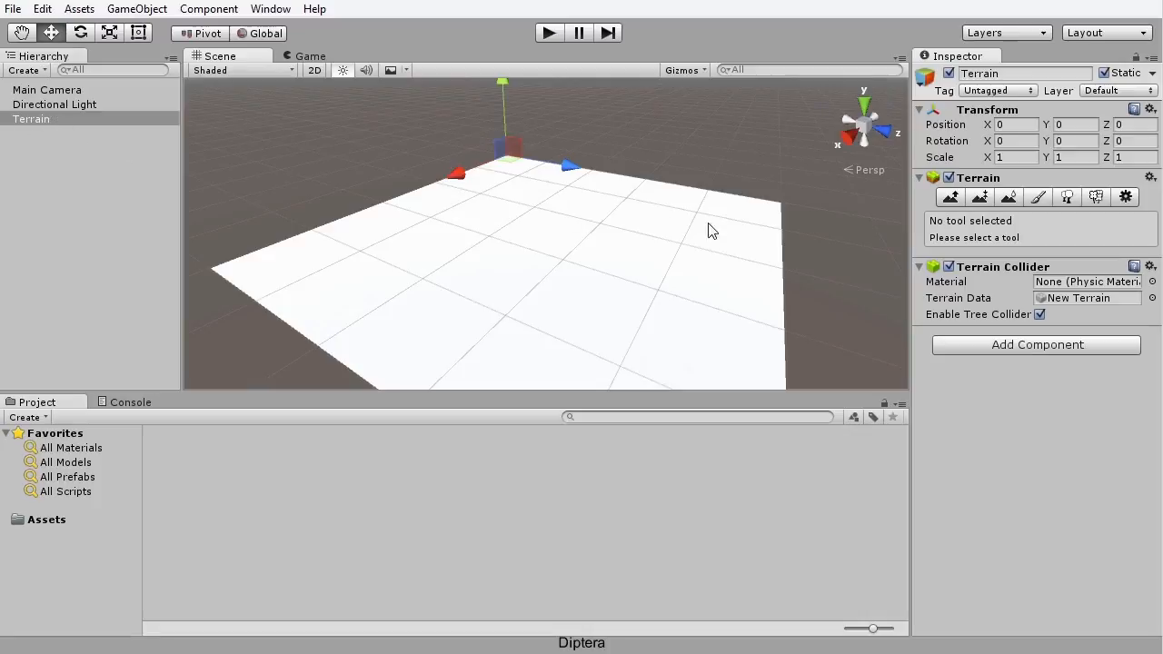
Step: Try sculpting hills across the terrain with the Raise / Lower Terrain brush, and undo the sculpting
click(953, 199)
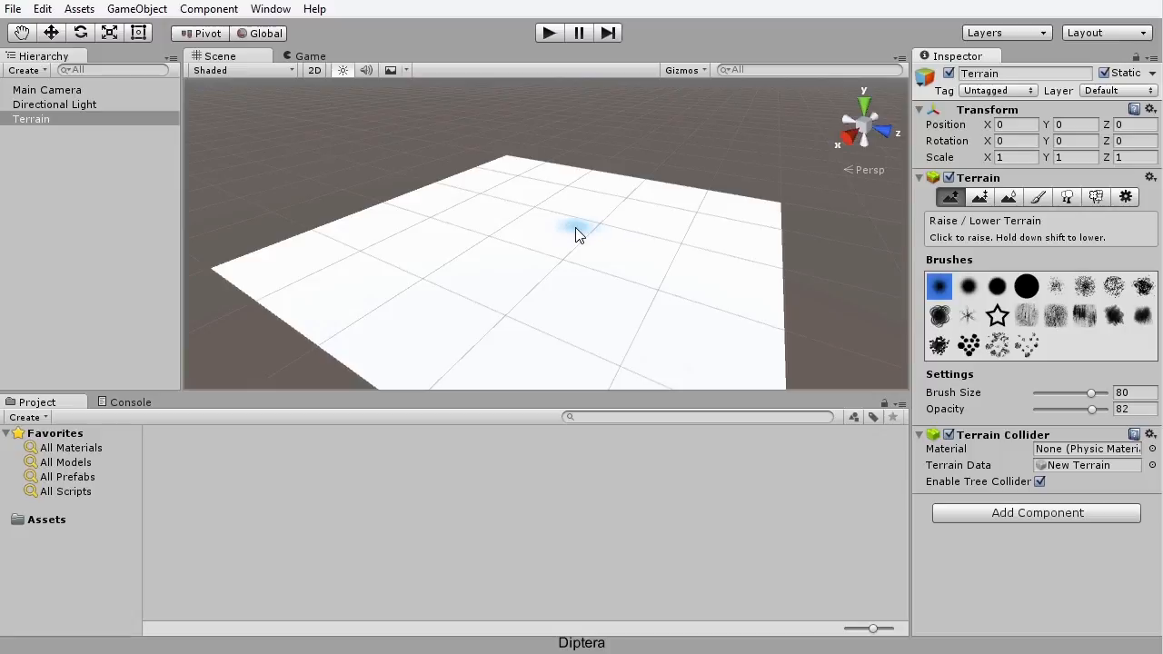
mouse_move(386, 236)
mouse_down()
mouse_move(557, 241)
mouse_move(617, 308)
mouse_move(475, 270)
mouse_move(456, 335)
mouse_move(682, 376)
mouse_move(734, 220)
mouse_move(576, 184)
mouse_move(381, 233)
mouse_move(688, 322)
mouse_move(521, 312)
mouse_move(352, 268)
mouse_move(652, 284)
mouse_move(564, 213)
mouse_move(465, 242)
mouse_move(496, 279)
mouse_move(623, 233)
mouse_up()
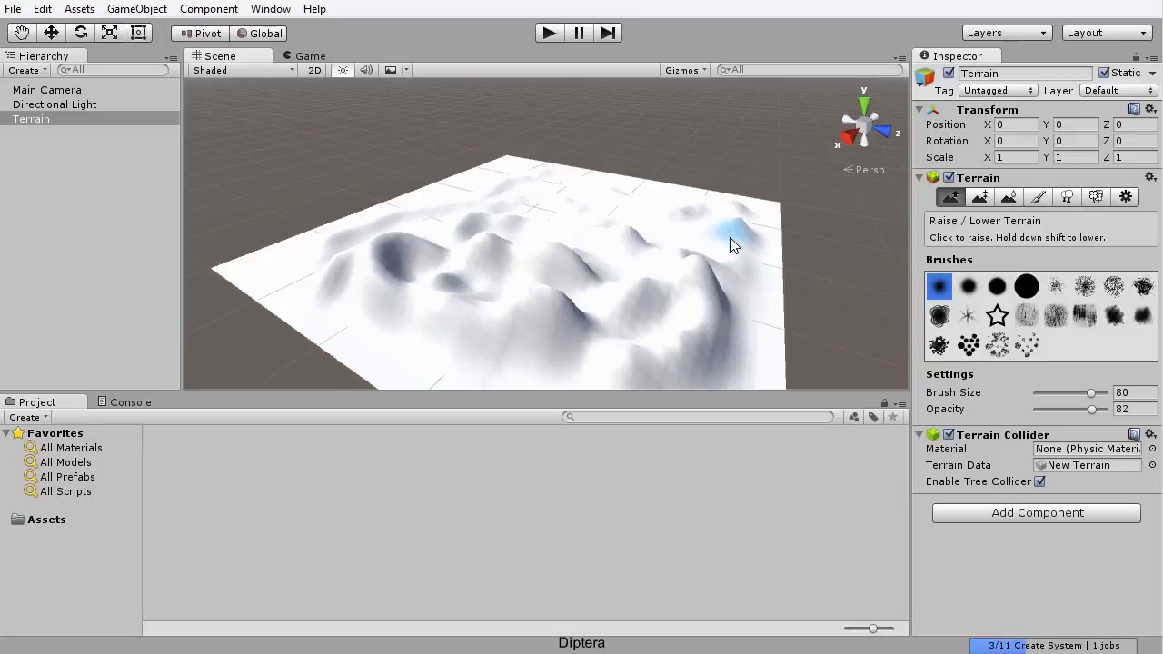
key(ctrl+z)
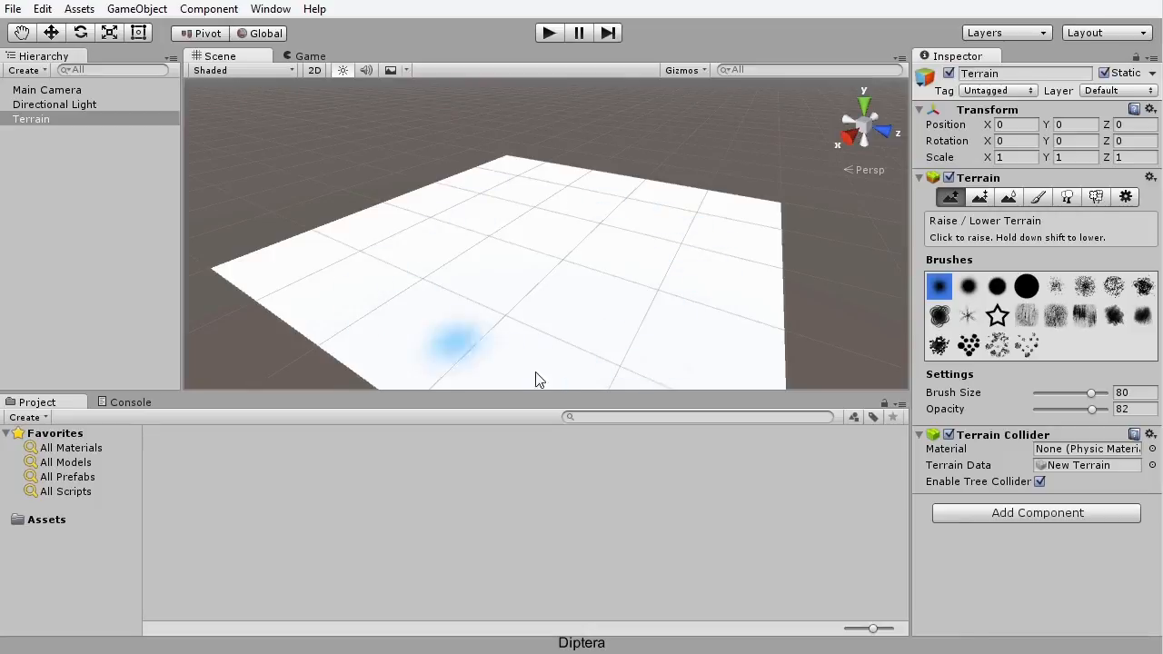
key(alt)
alt+drag(556, 331, 713, 289)
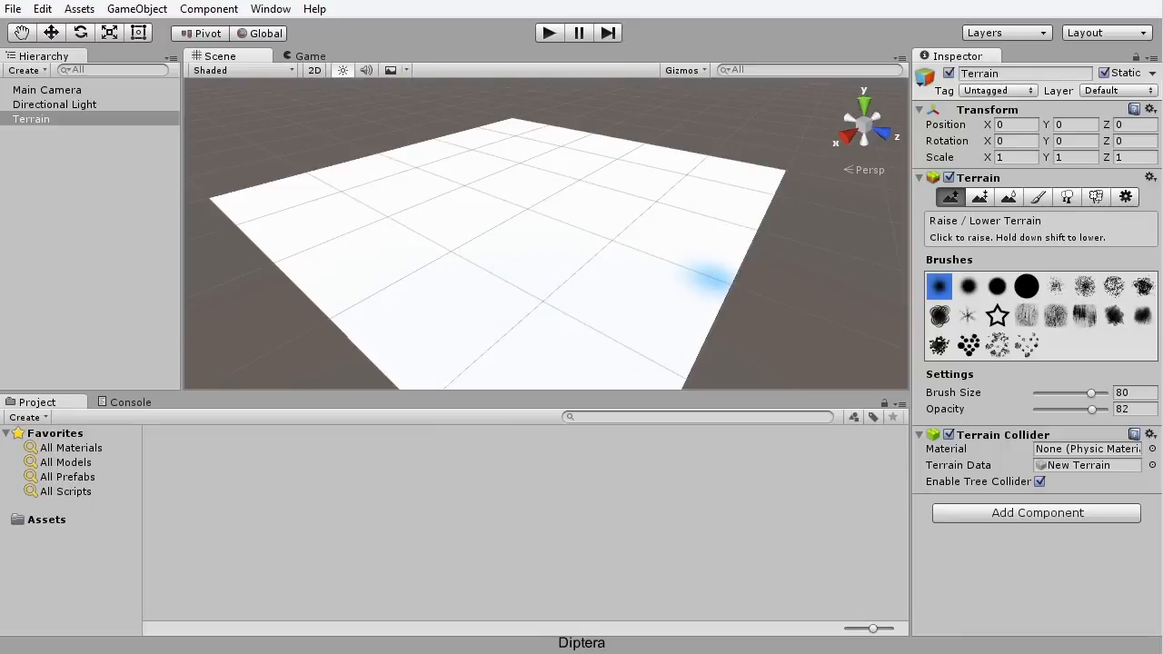
Step: Set both the Terrain Width and the Terrain Length to 256 in the terrain's resolution settings
click(1126, 199)
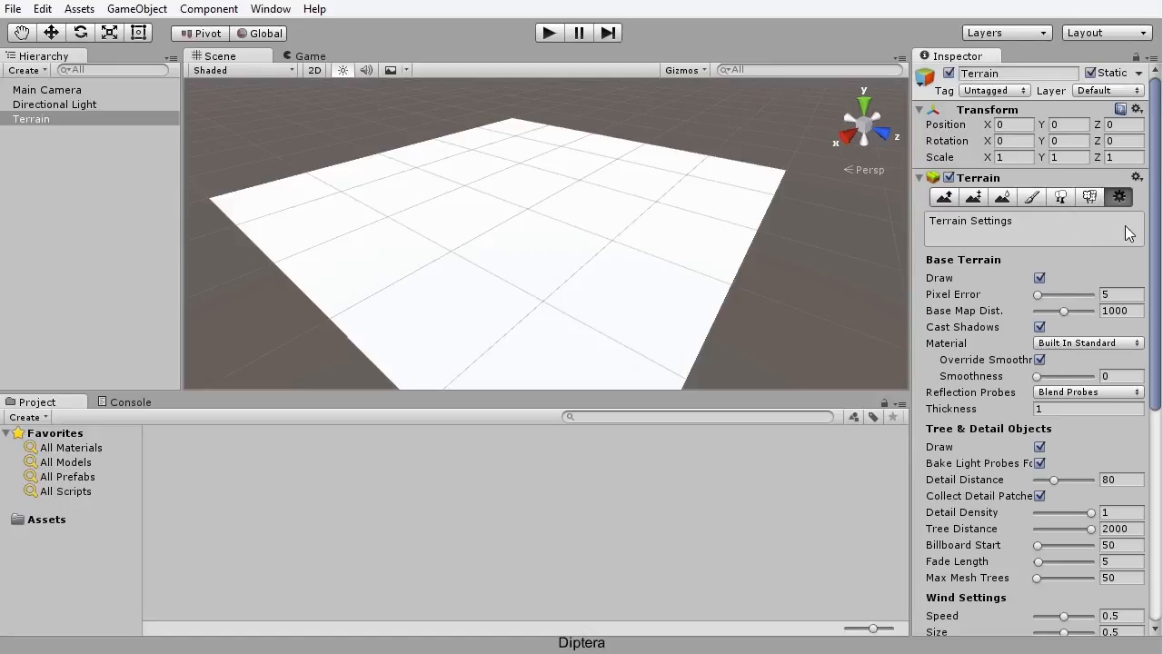
drag(1154, 230, 1159, 466)
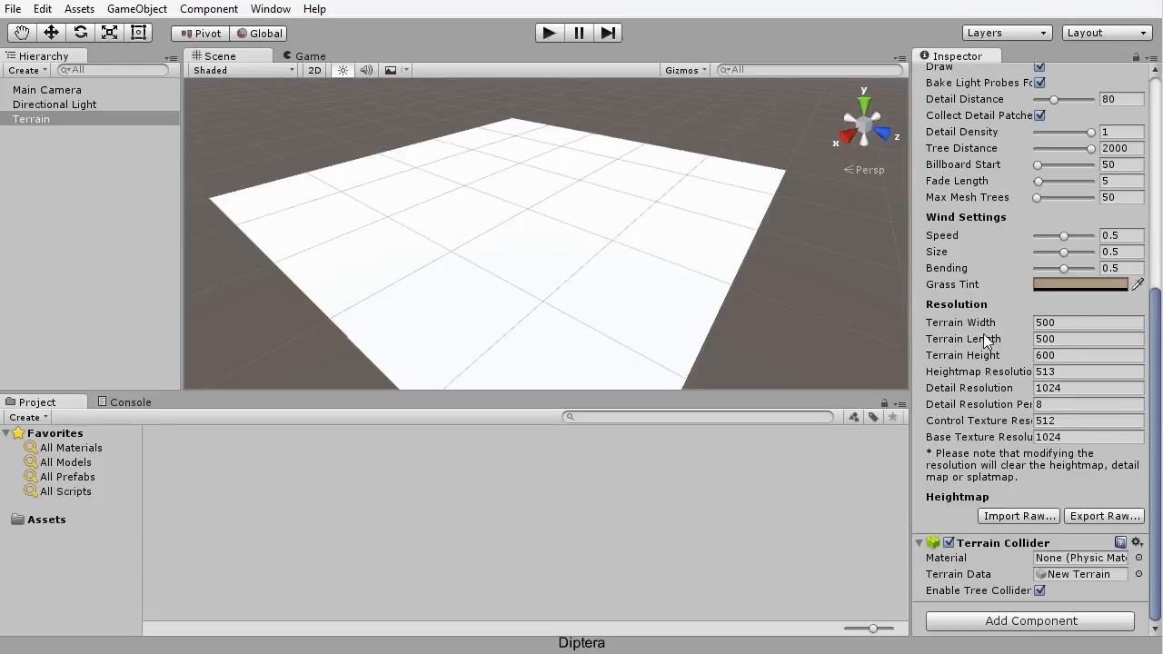
click(1050, 326)
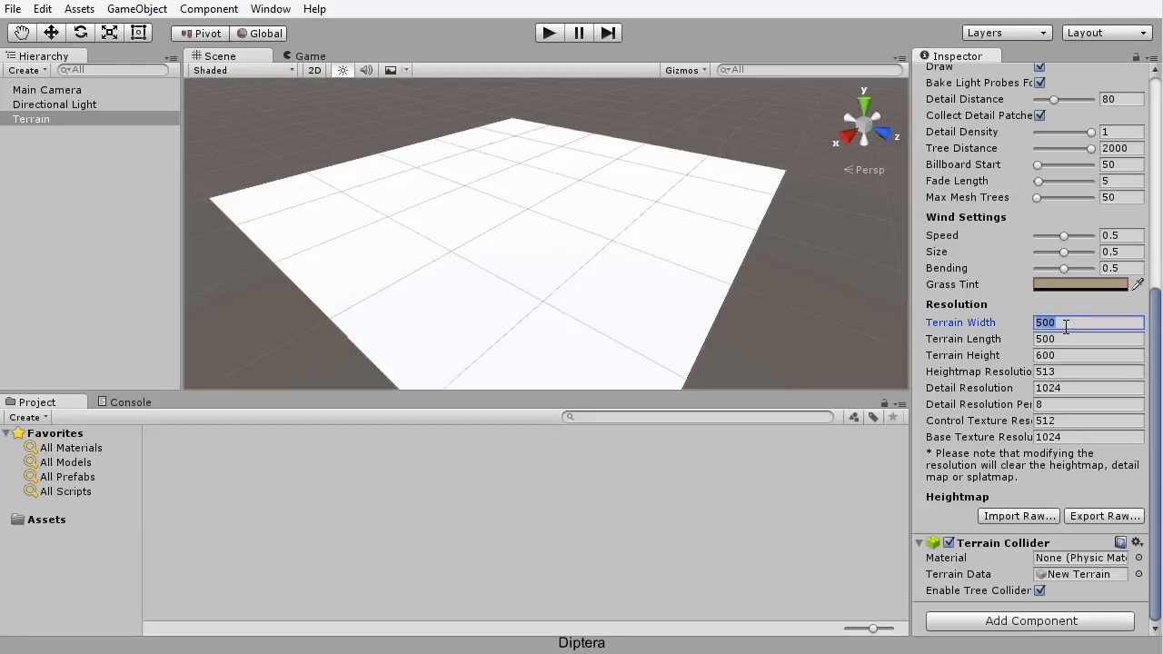
text(2)
click(1067, 339)
text(256)
key(Return)
Step: Examine the resized terrain from several angles and review its Terrain Height and other terrain settings
middle_click(615, 242)
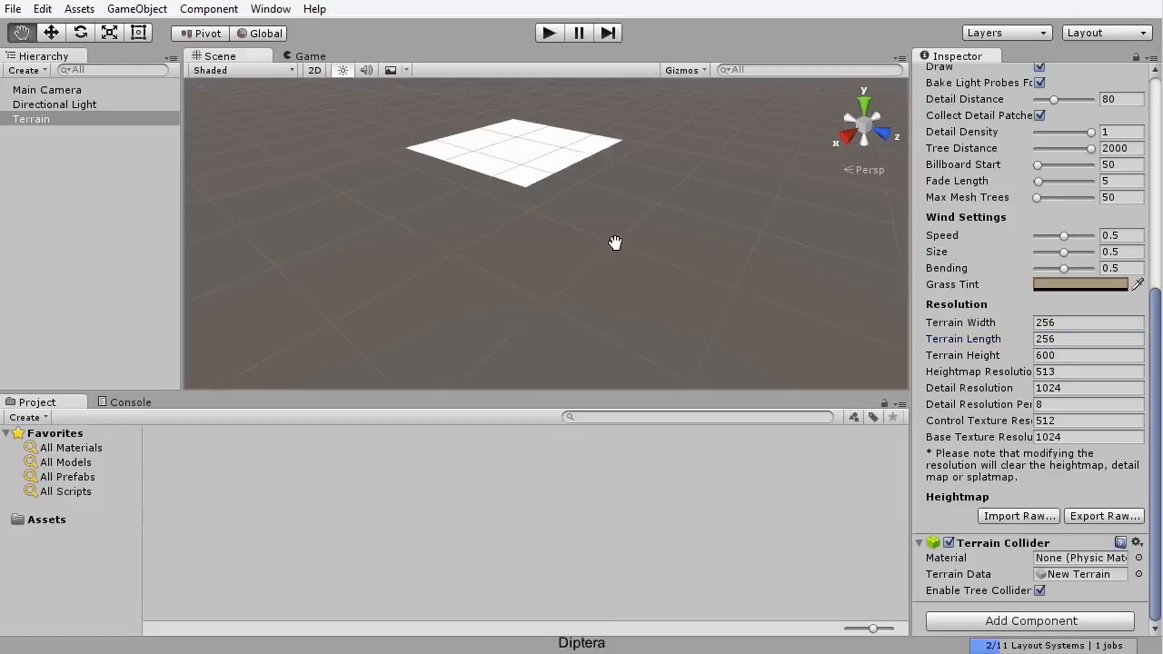
middle_drag(615, 243, 621, 248)
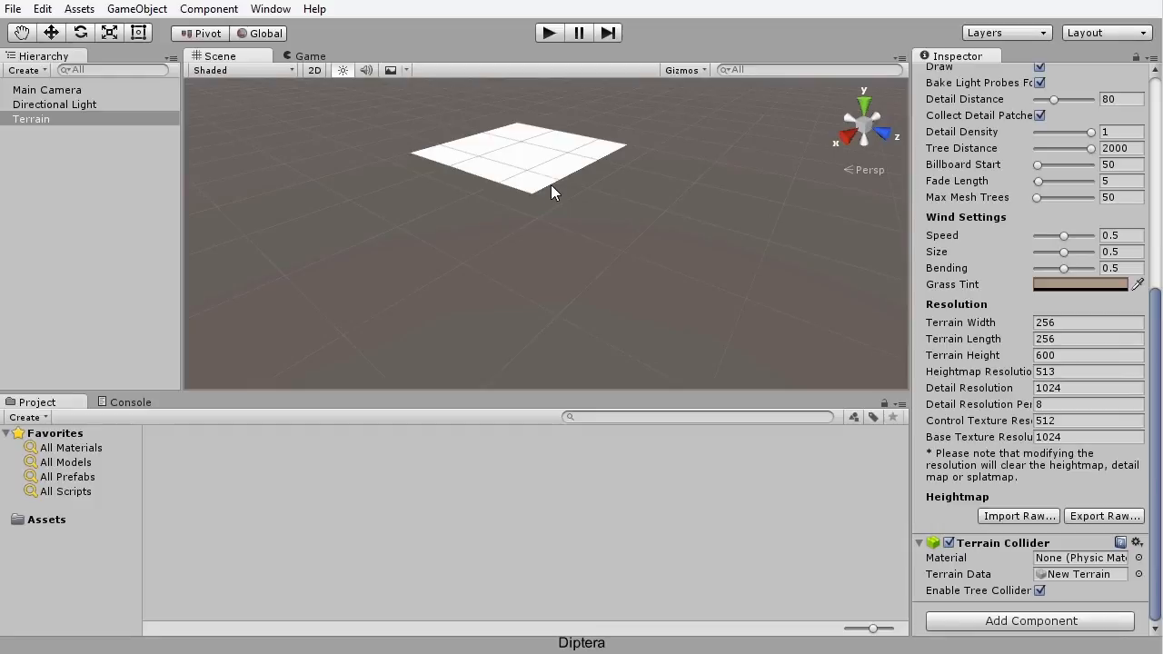
scroll(551, 190, up, 5)
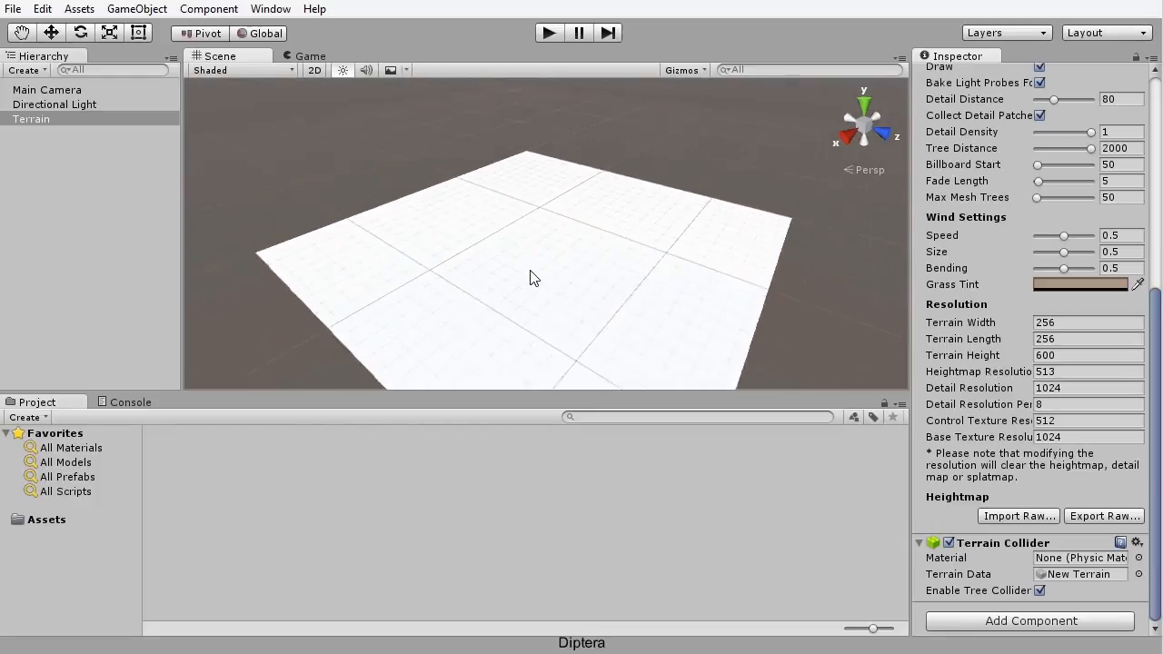
scroll(533, 278, up, 3)
alt+drag(534, 274, 536, 242)
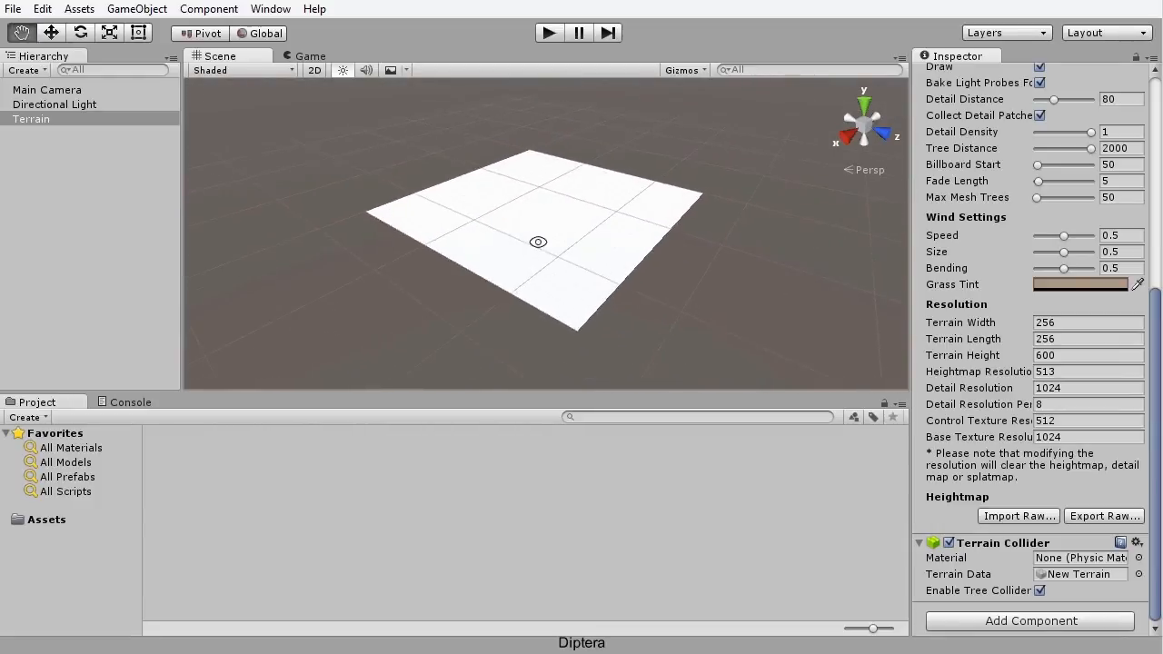
alt+drag(618, 255, 807, 302)
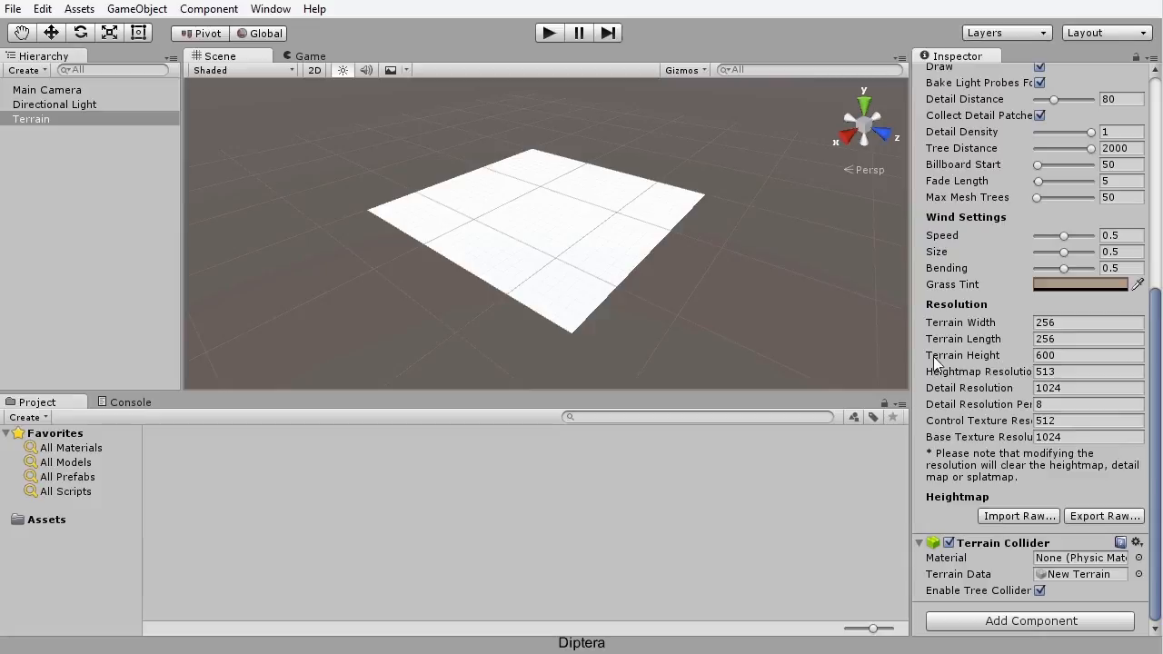
click(1046, 359)
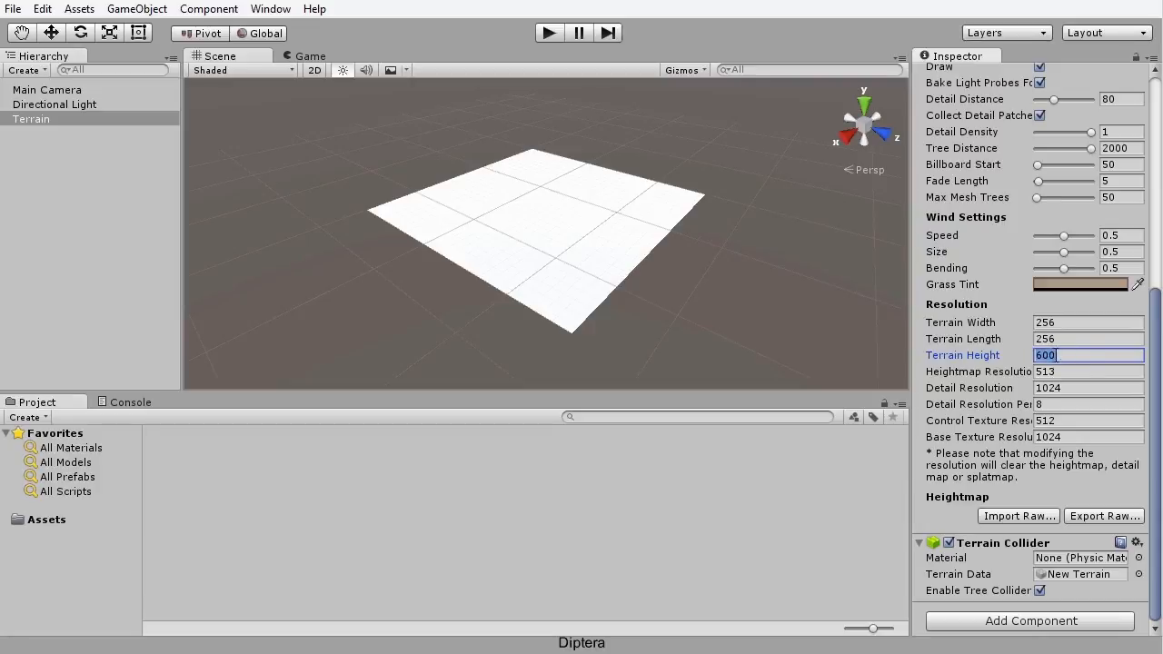
click(1060, 354)
alt+drag(600, 289, 595, 252)
scroll(1081, 201, up, 10)
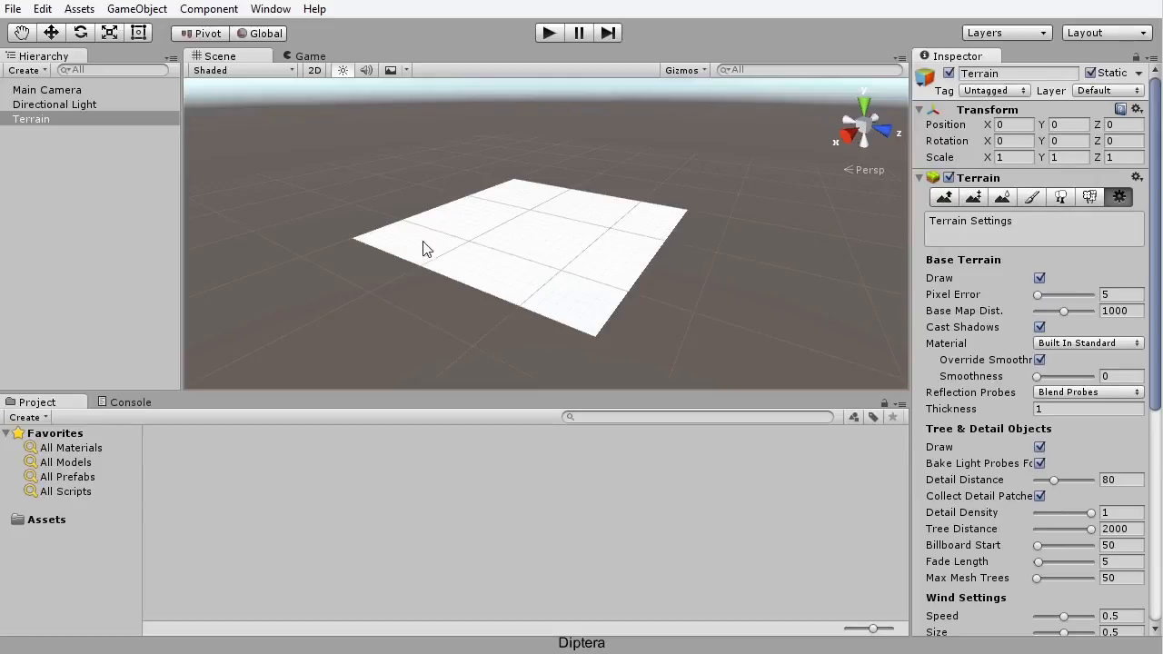
mouse_move(519, 262)
alt+mouse_down()
mouse_move(694, 238)
mouse_move(482, 244)
mouse_move(495, 264)
mouse_move(543, 267)
alt+mouse_up()
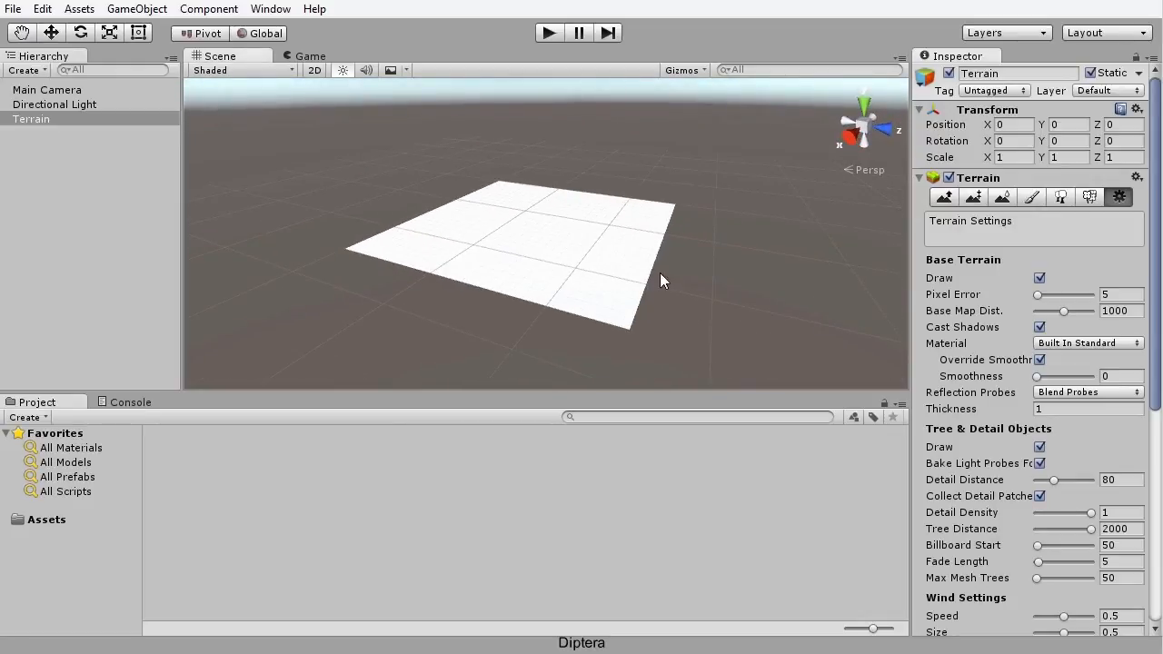
drag(1155, 233, 1156, 444)
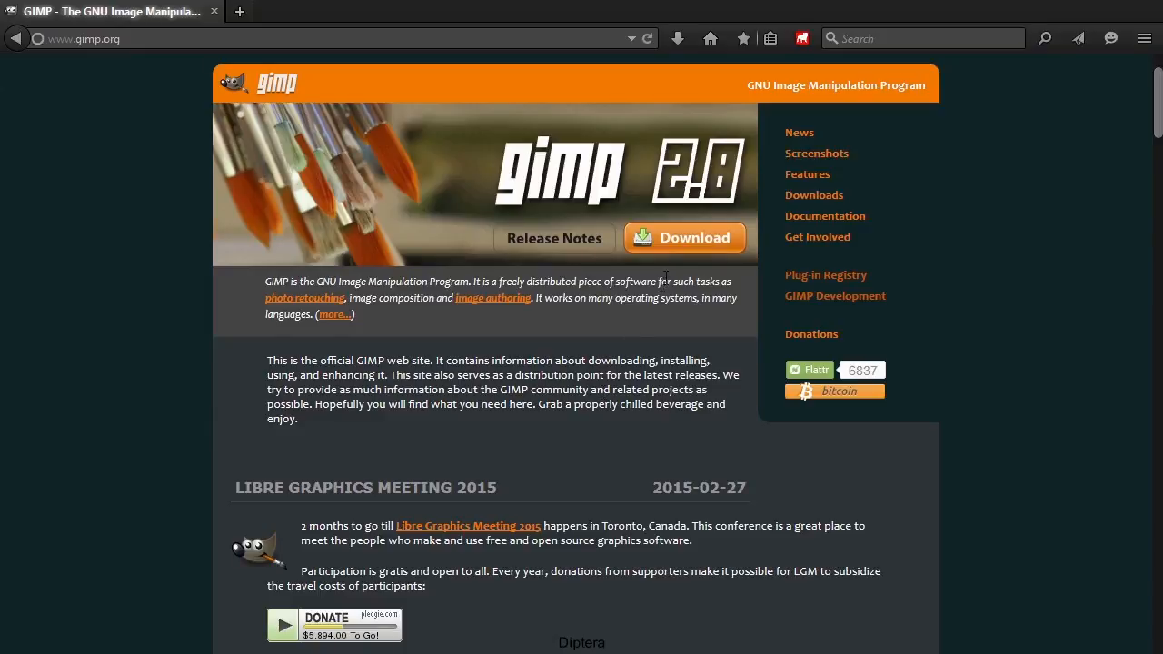
Step: Switch to Photoshop and create a 256 by 256 pixel RGB image at 72 pixels/inch with a white background
click(1085, 3)
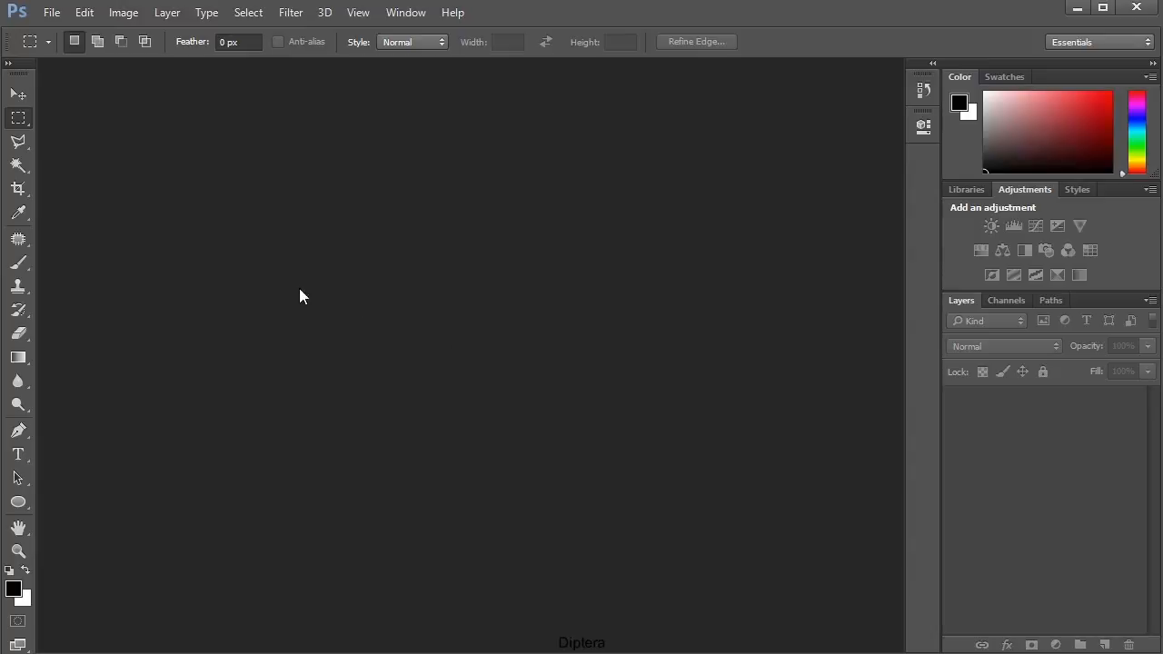
click(50, 14)
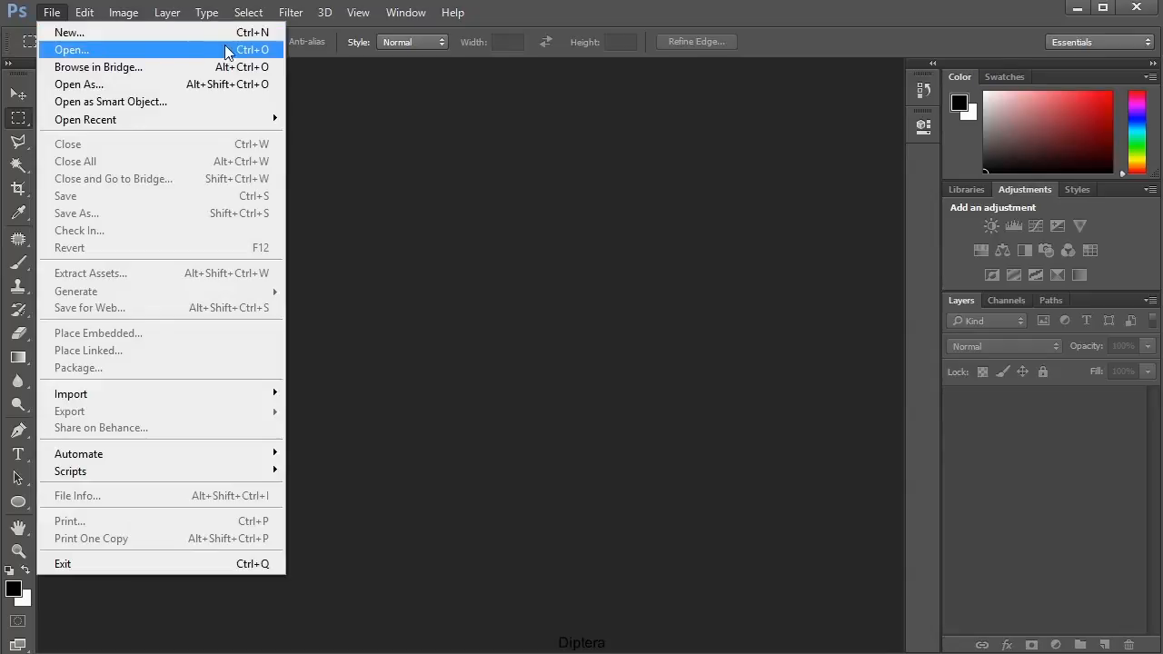
click(277, 34)
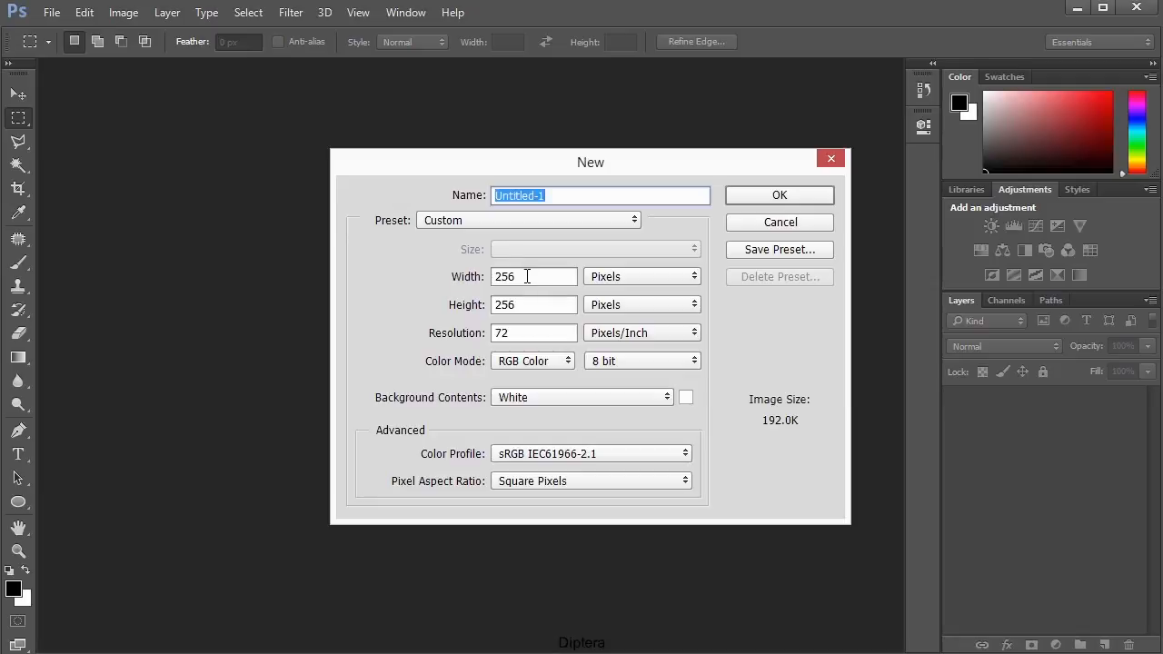
click(549, 400)
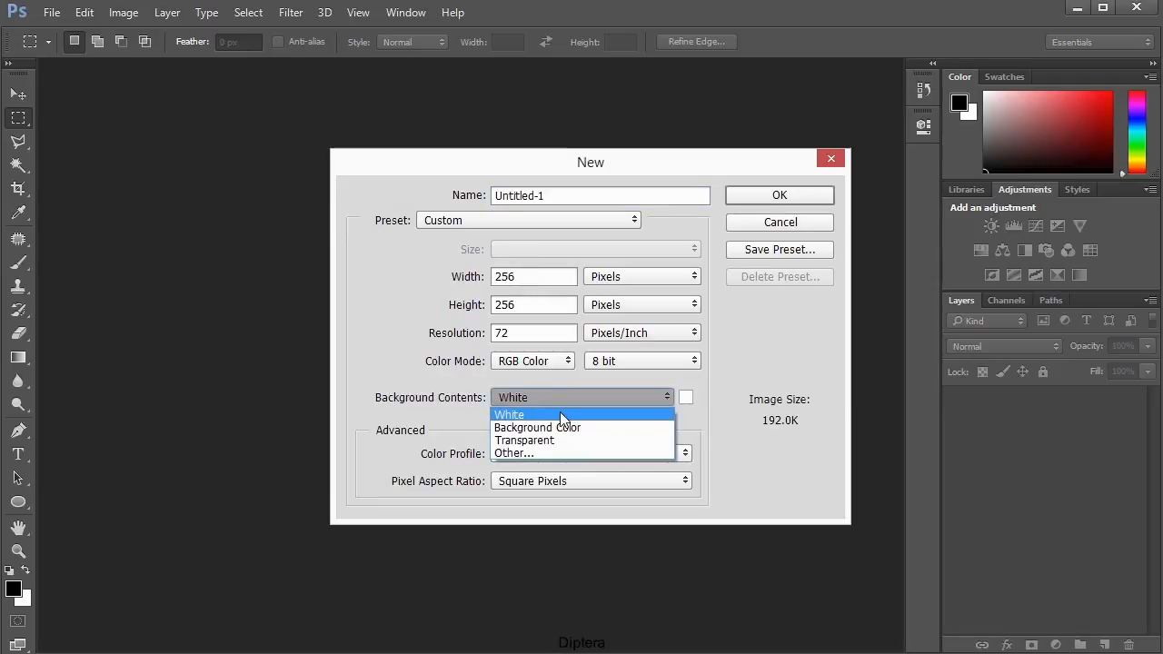
click(509, 415)
click(768, 198)
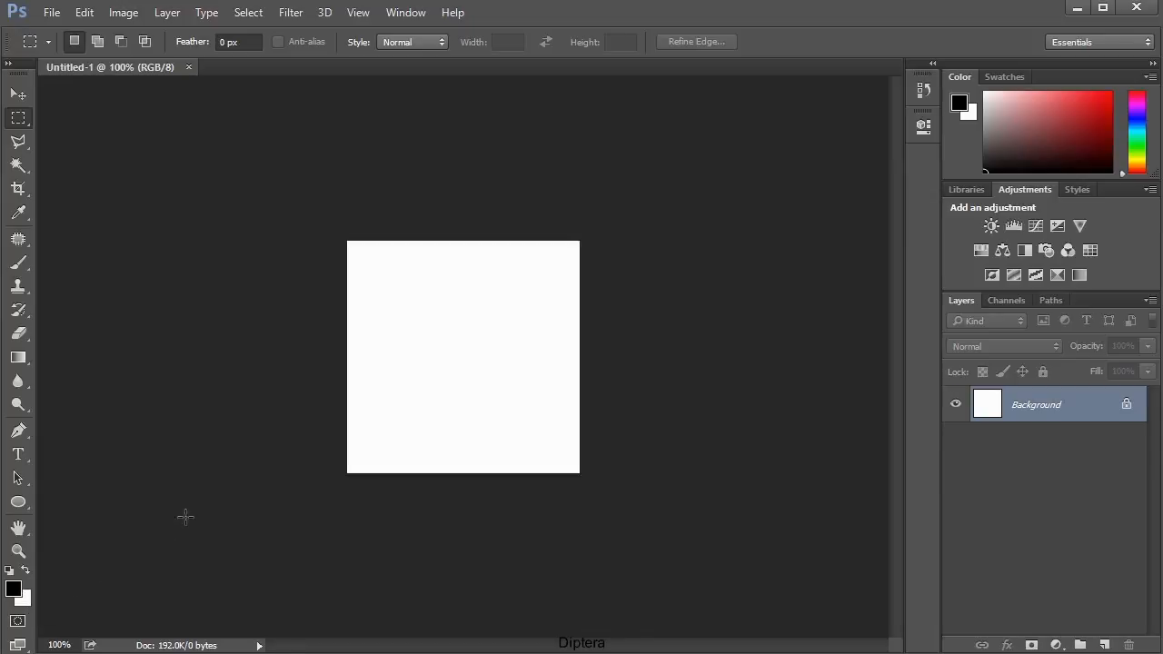
Step: Fill the Background layer with a black-and-white cloud pattern using the Clouds render filter
click(291, 12)
mouse_move(314, 305)
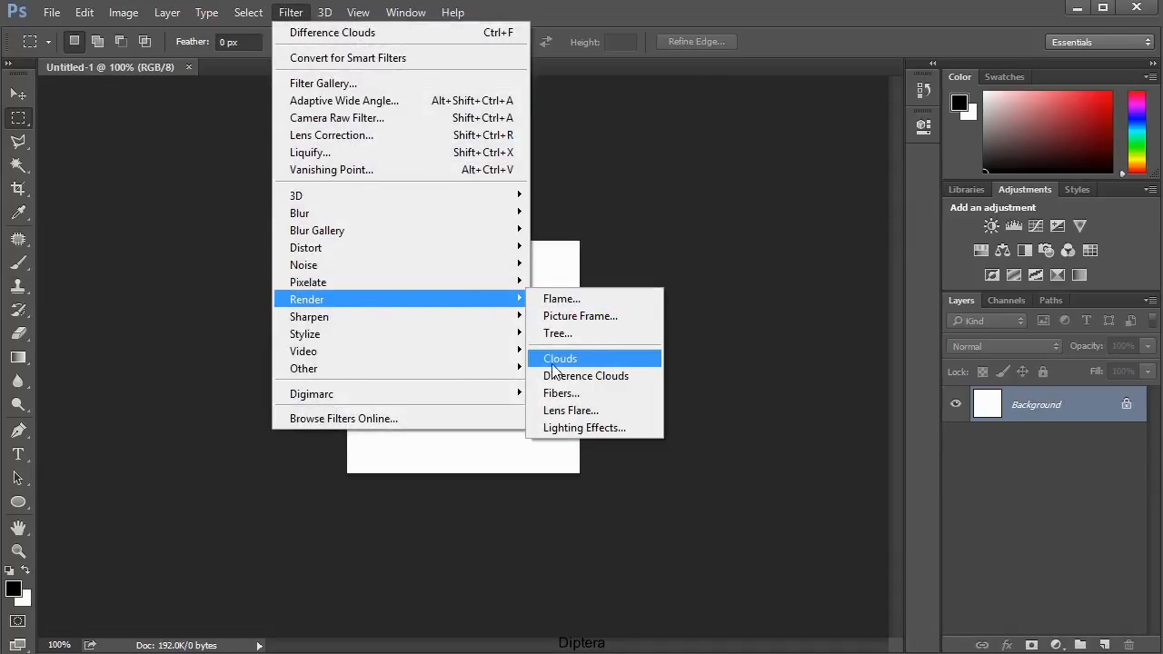
click(618, 361)
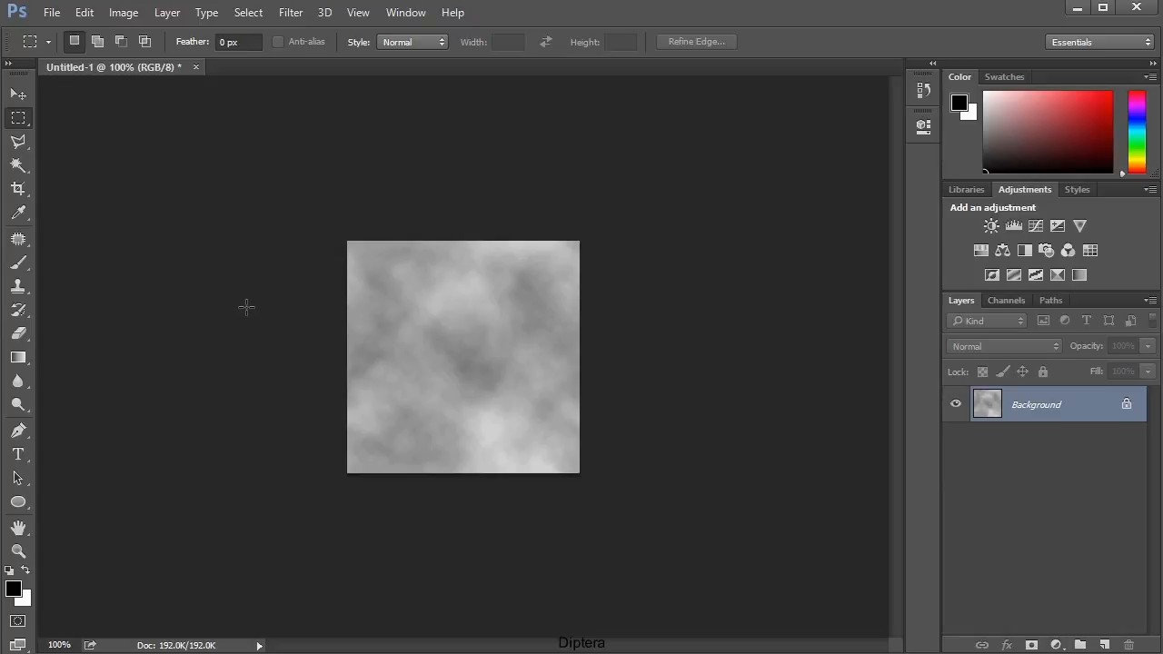
Step: Save the cloud image to the Desktop in Photoshop Raw format as HeightMap.raw, replacing the existing file
click(53, 15)
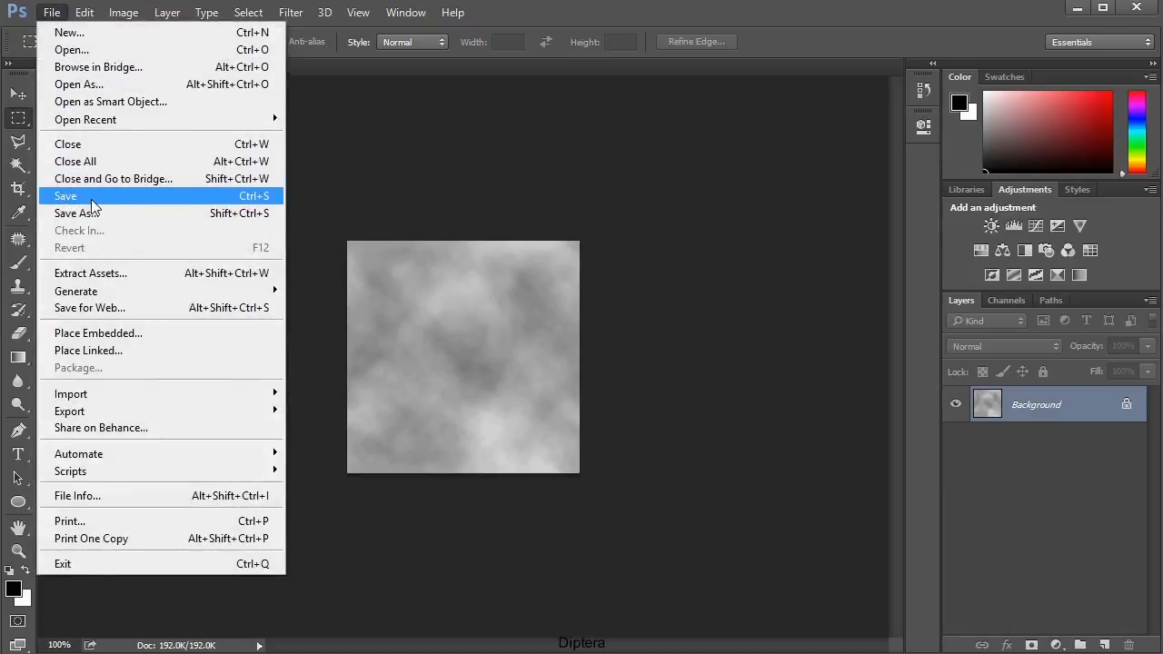
click(268, 196)
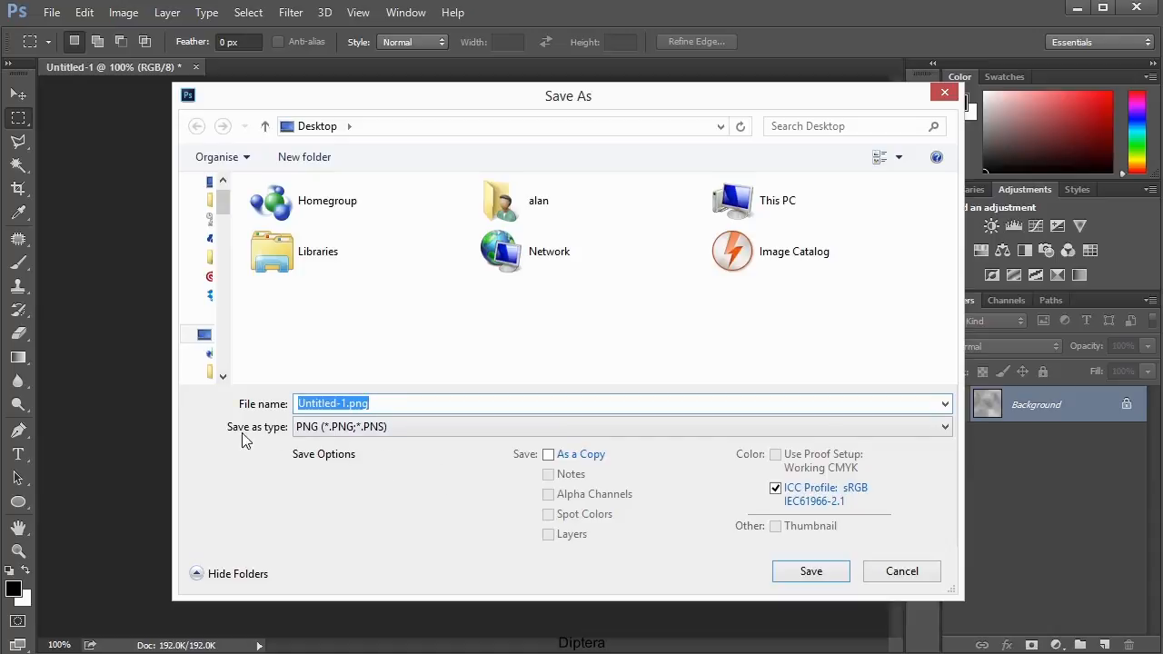
click(340, 427)
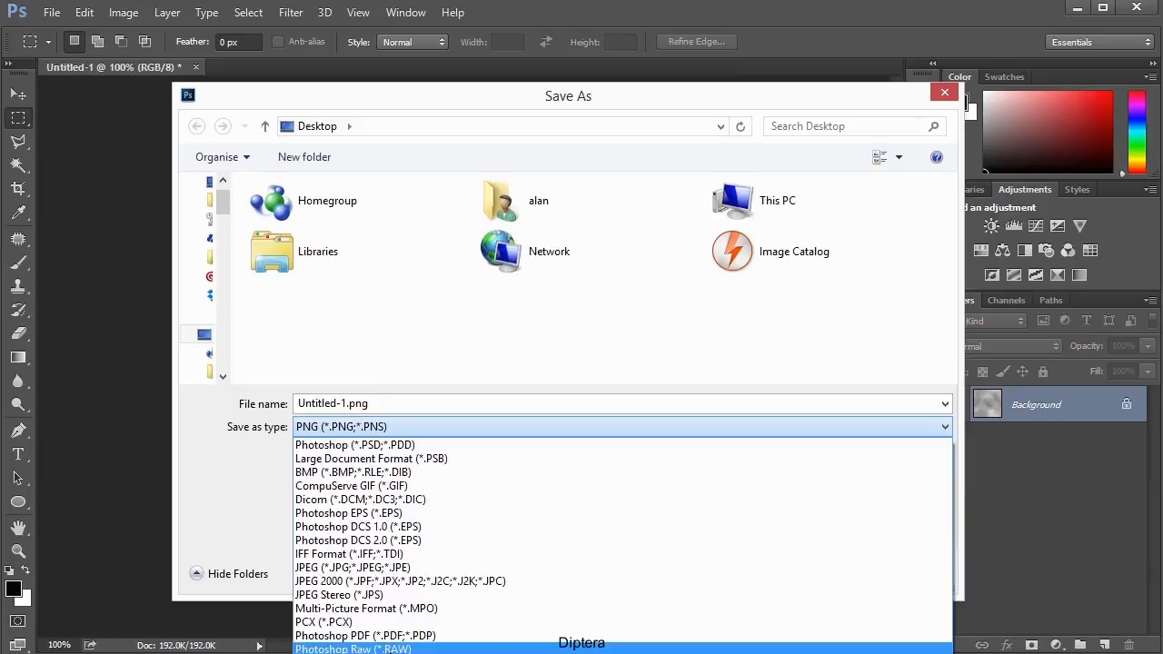
click(401, 651)
double_click(346, 404)
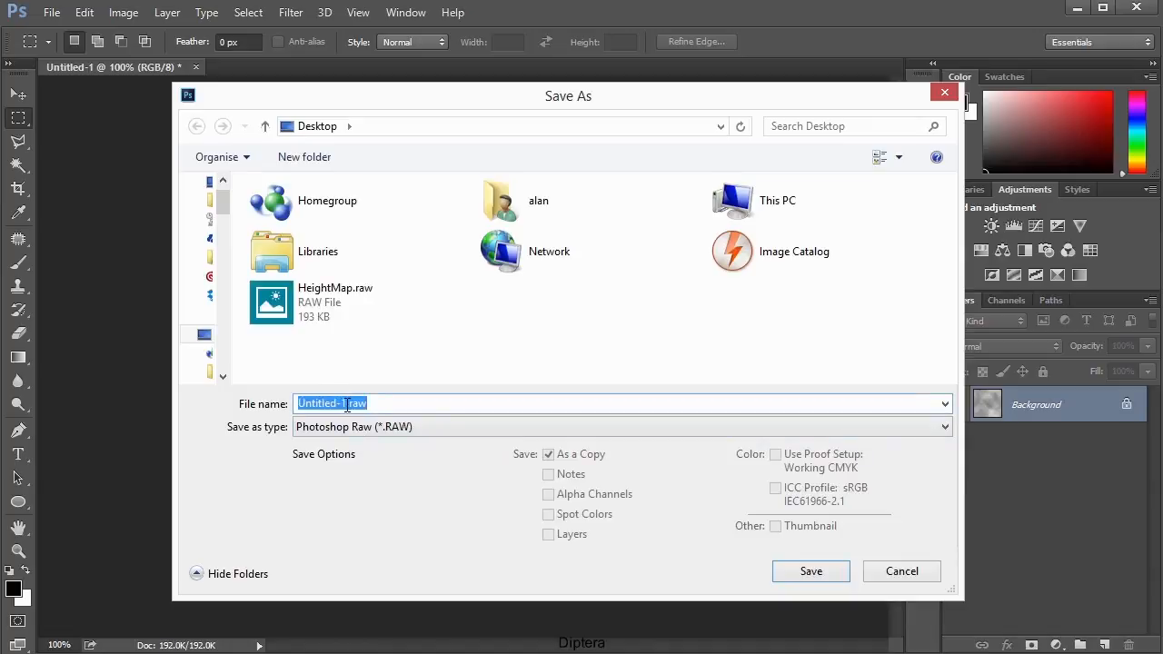
click(346, 404)
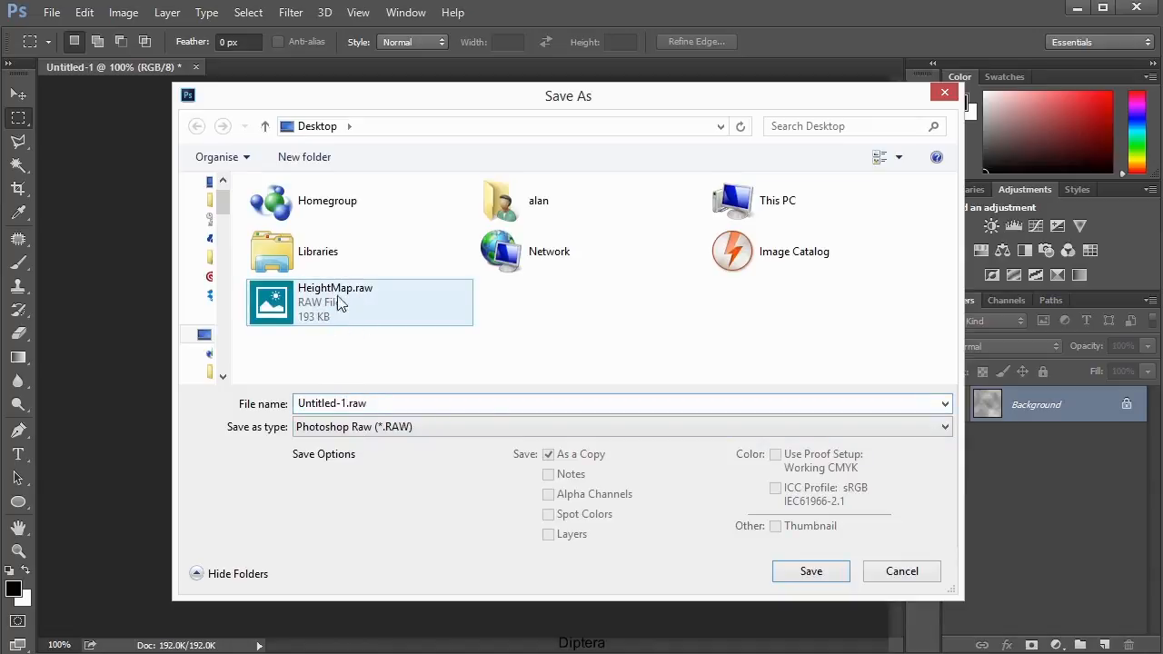
click(334, 304)
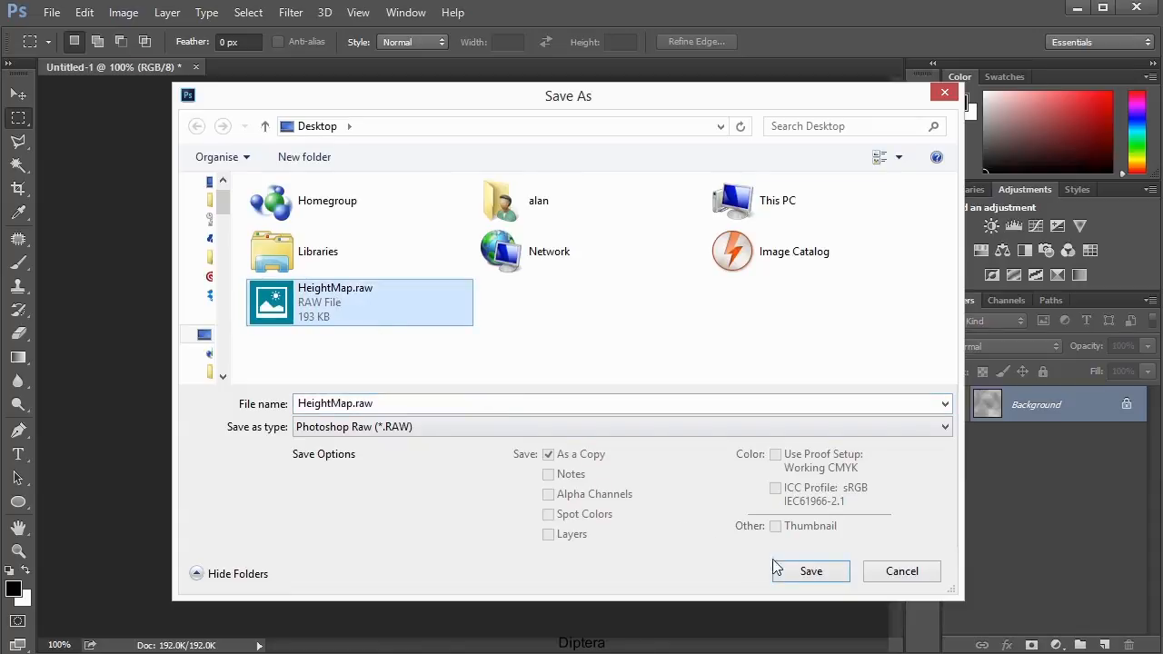
click(808, 570)
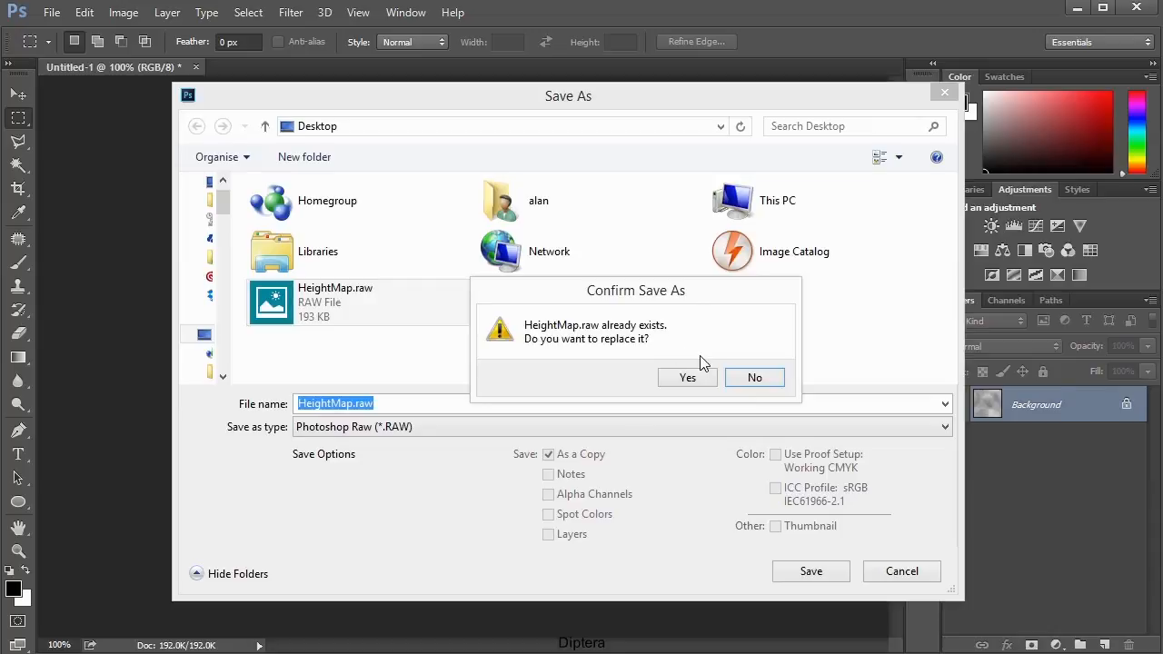
click(683, 382)
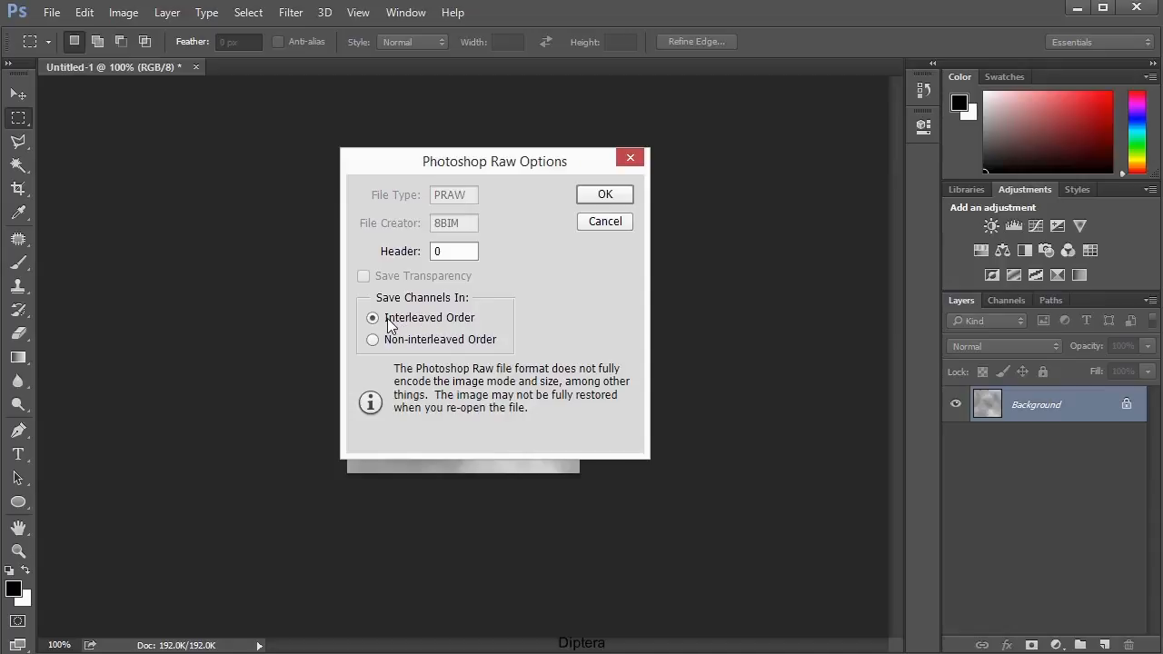
Step: Save the raw file's channels in Non-interleaved Order and accept the Photoshop Raw options
click(485, 341)
click(371, 344)
click(599, 198)
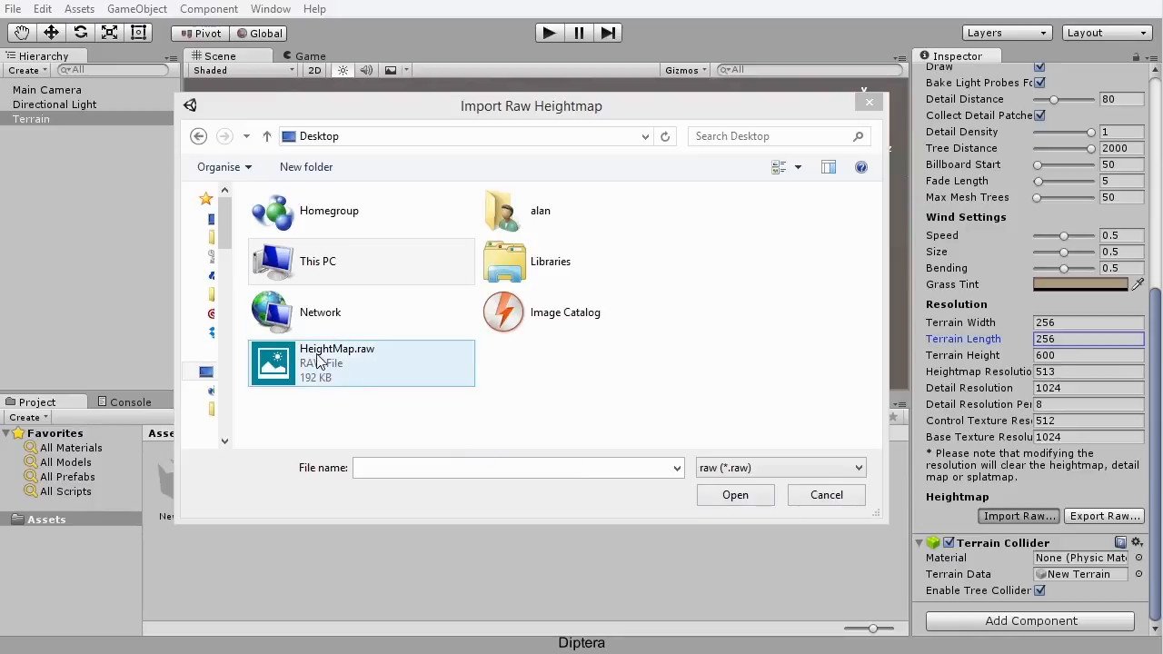
Step: Import HeightMap.raw into the Unity terrain with width 256, height 256 and Windows byte order
click(366, 360)
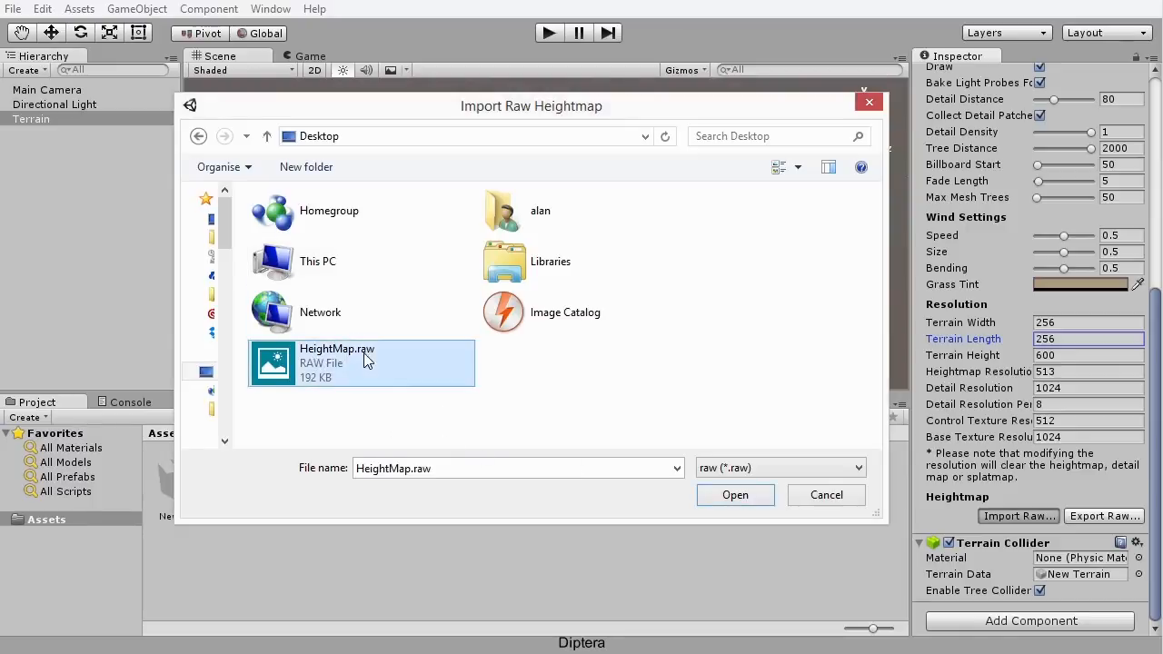
click(736, 497)
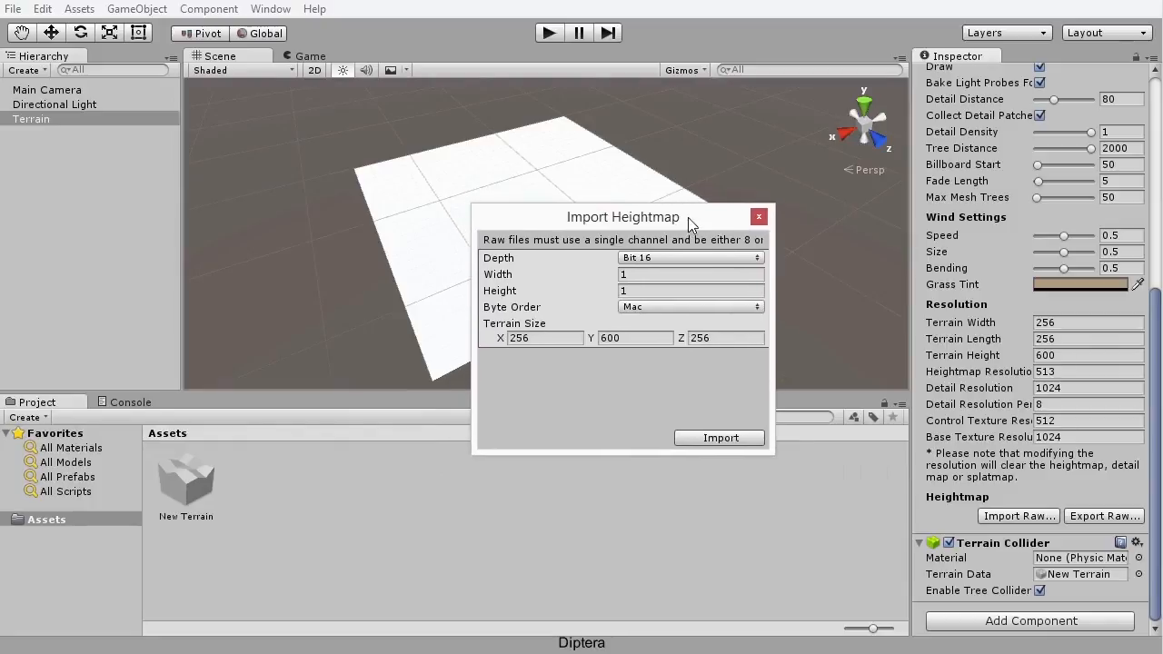
drag(687, 218, 668, 206)
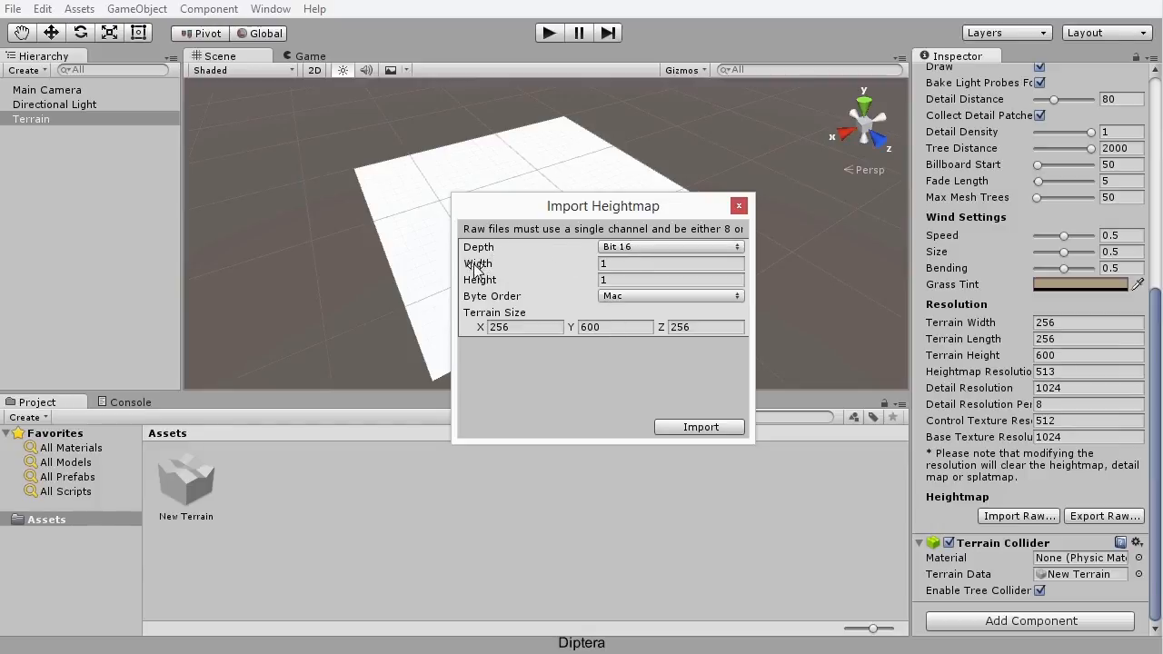
click(607, 266)
text(256)
click(623, 282)
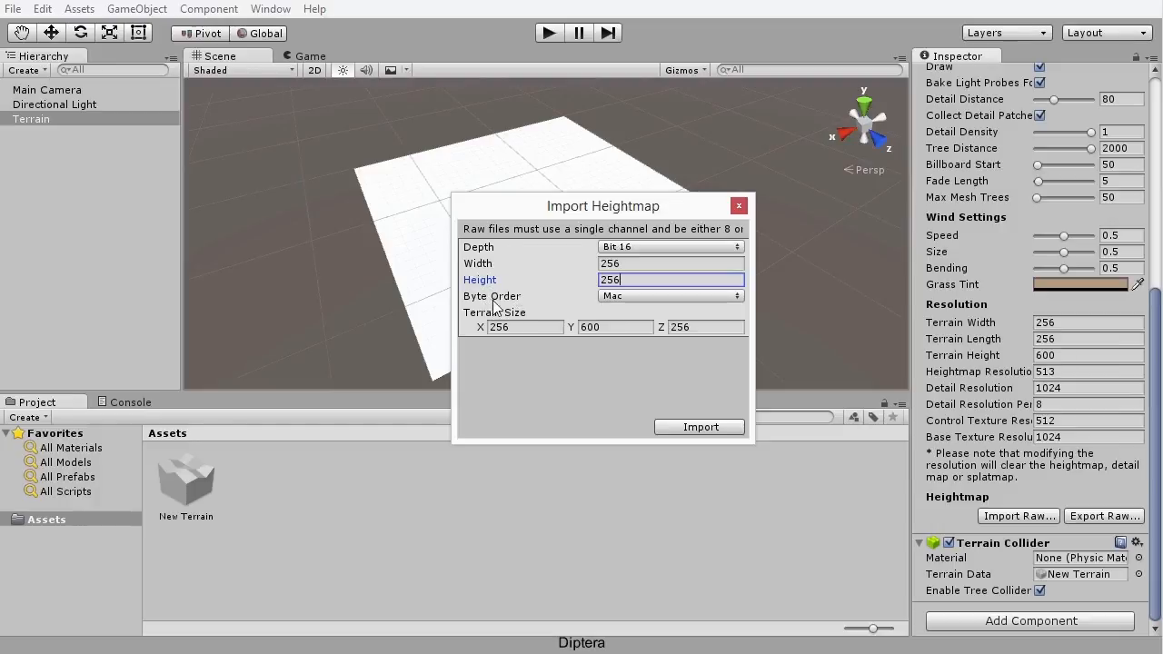
click(625, 300)
click(637, 337)
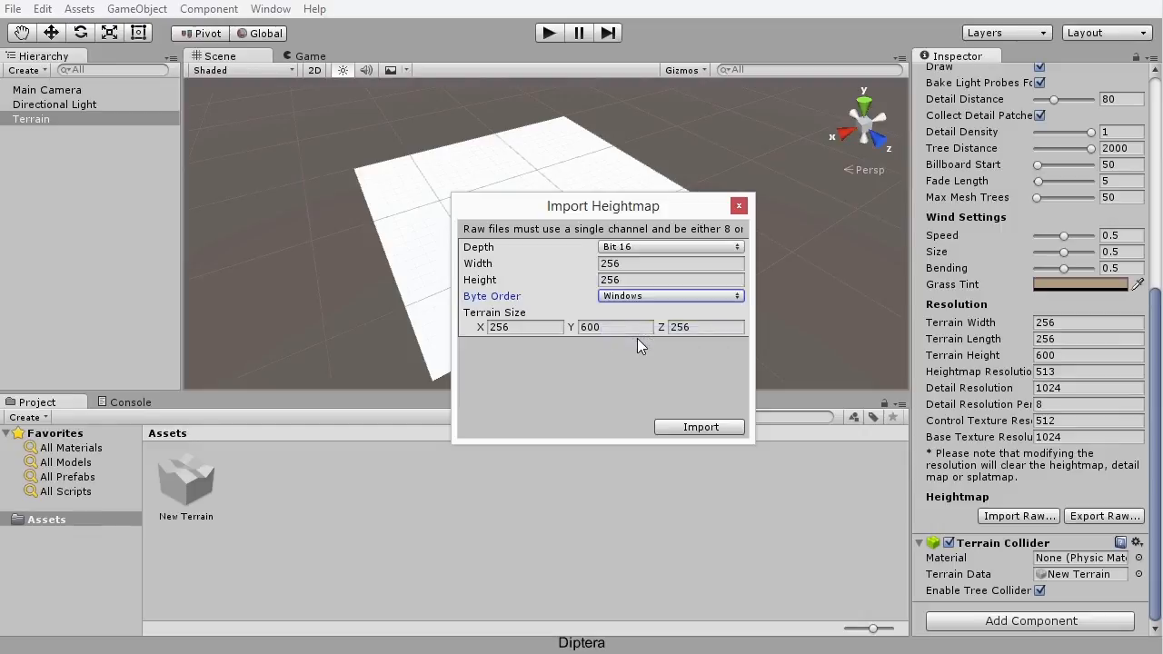
click(701, 427)
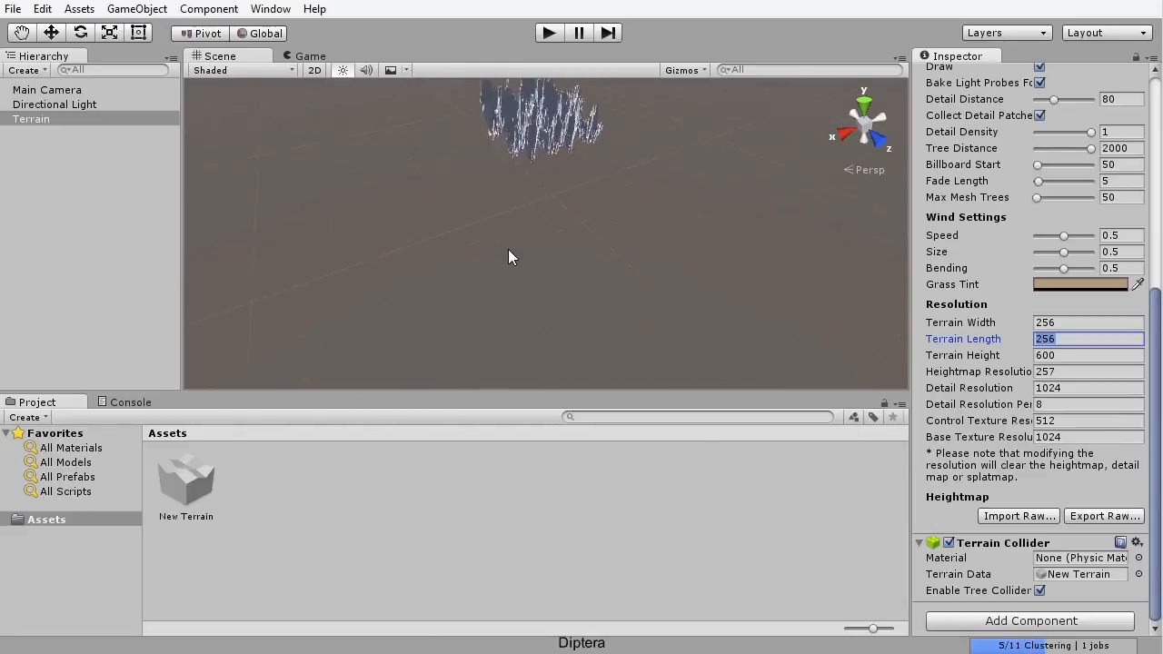
Step: Set the Terrain Height to 100 to flatten the spiky imported terrain
alt+drag(569, 246, 437, 279)
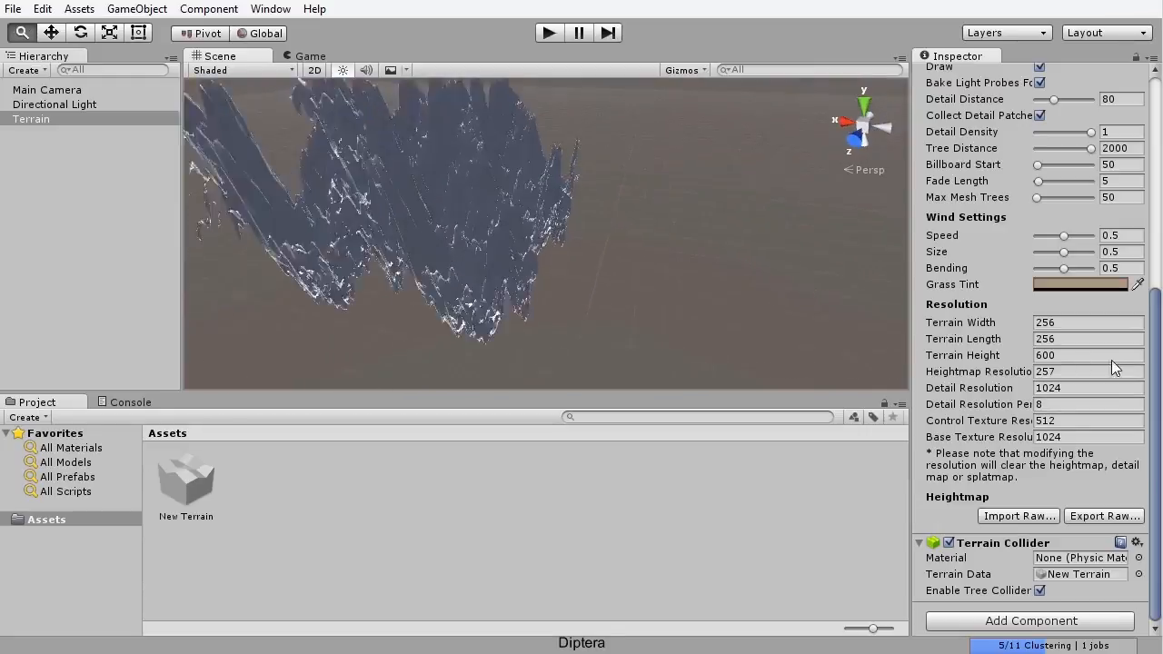
alt+drag(365, 256, 524, 298)
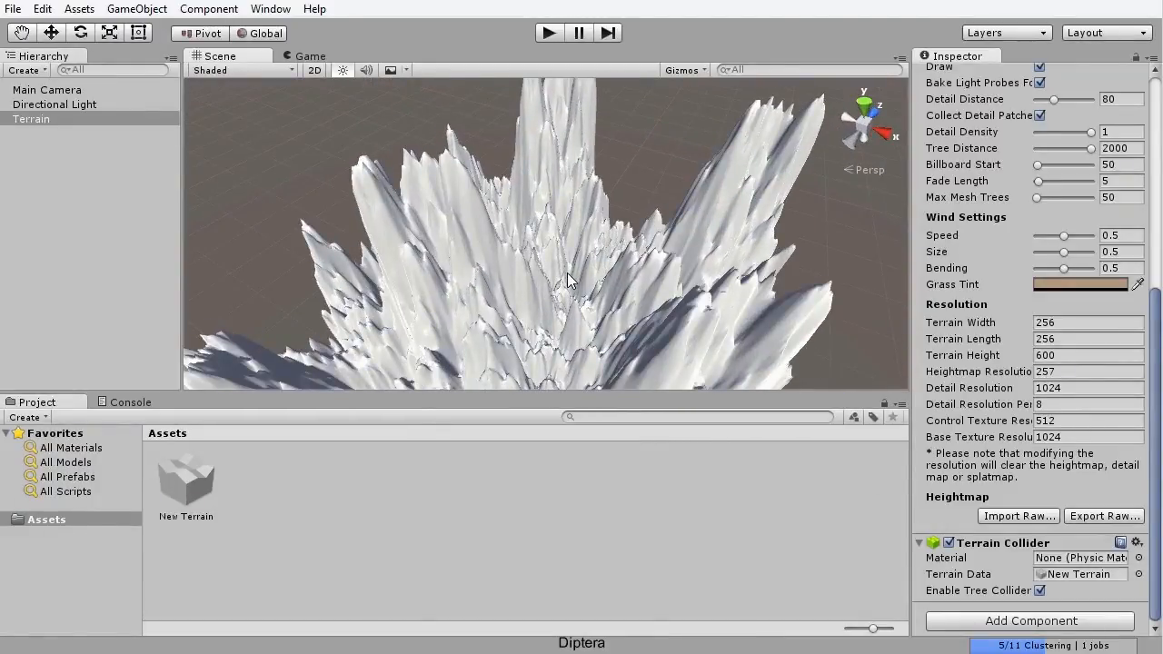
scroll(567, 277, down, 1)
alt+drag(467, 338, 645, 295)
middle_drag(668, 296, 580, 298)
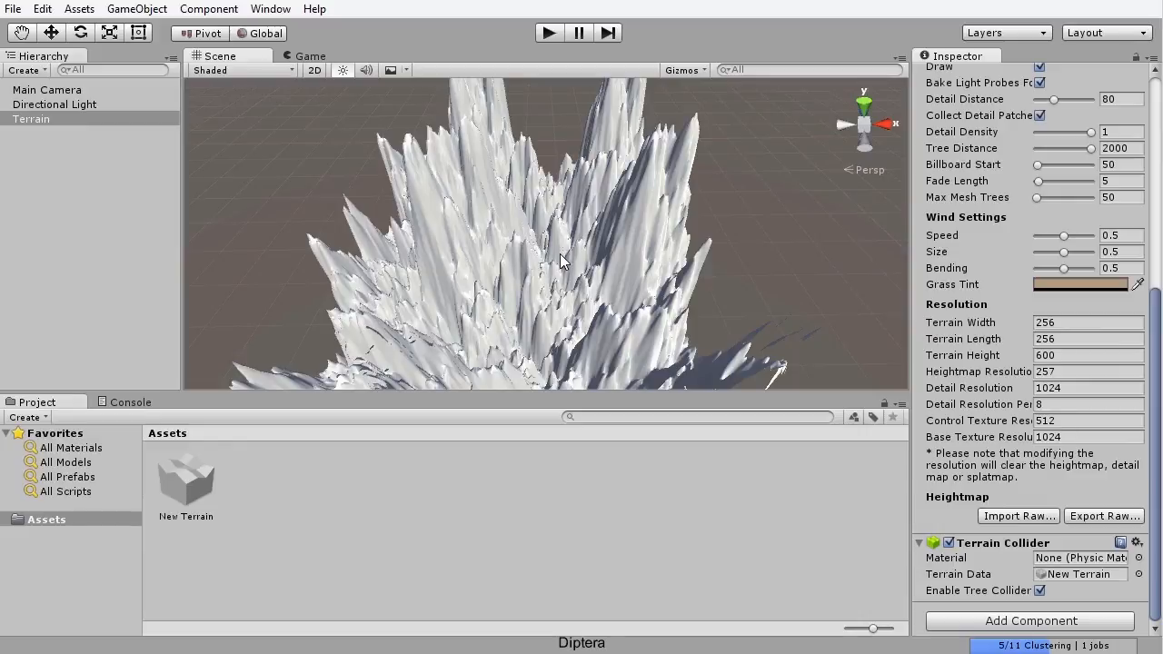
scroll(529, 287, down, 2)
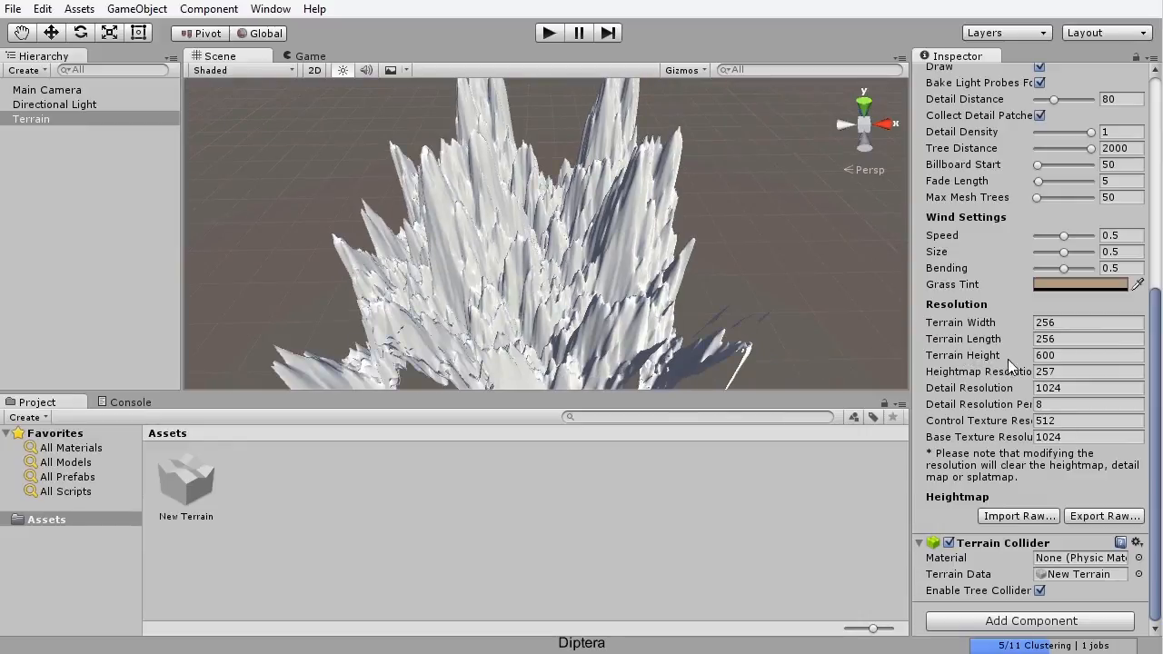
click(1063, 355)
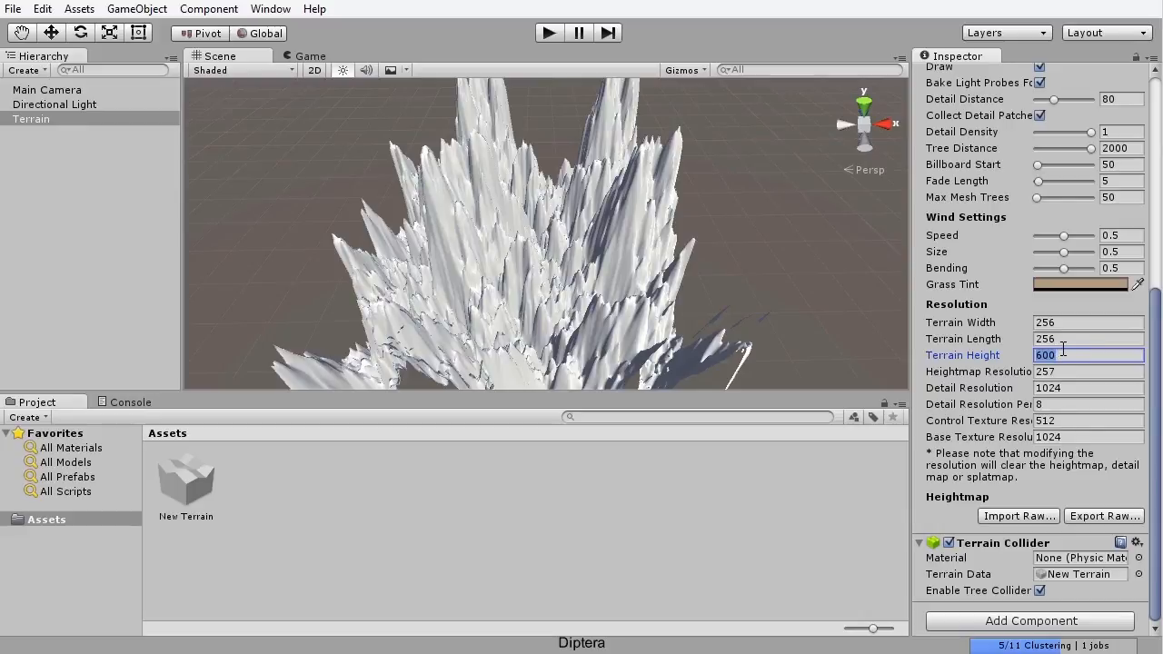
text(1)
key(Return)
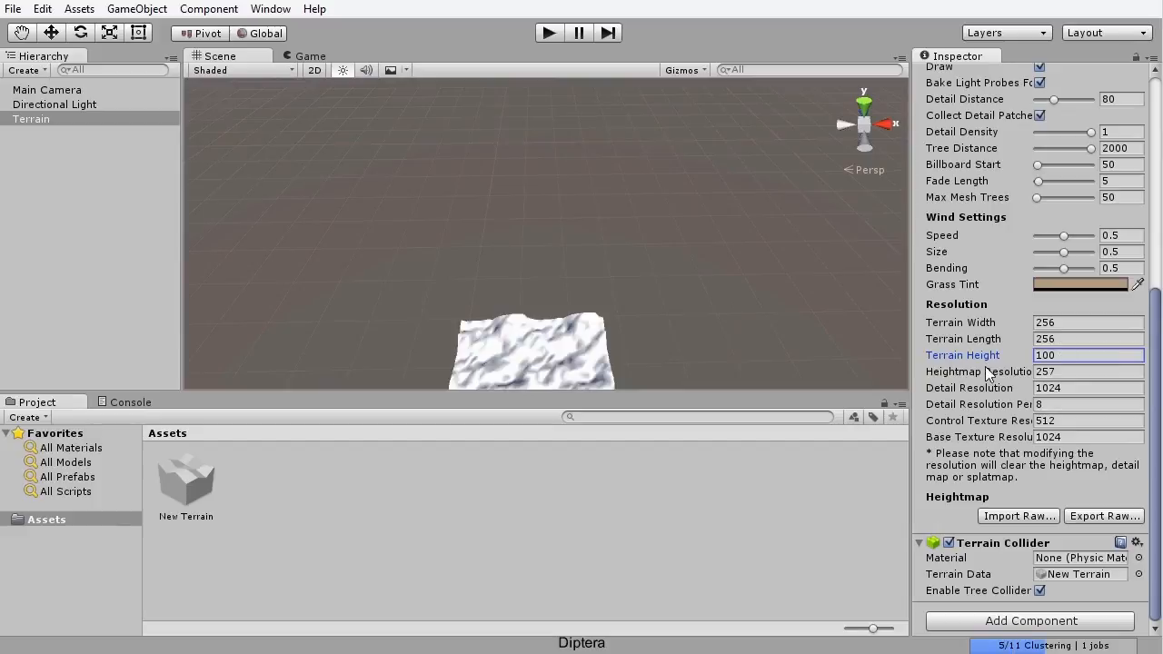
Step: Examine the flattened terrain's hills and valleys up close and from several angles
middle_drag(560, 293, 574, 132)
scroll(560, 203, up, 4)
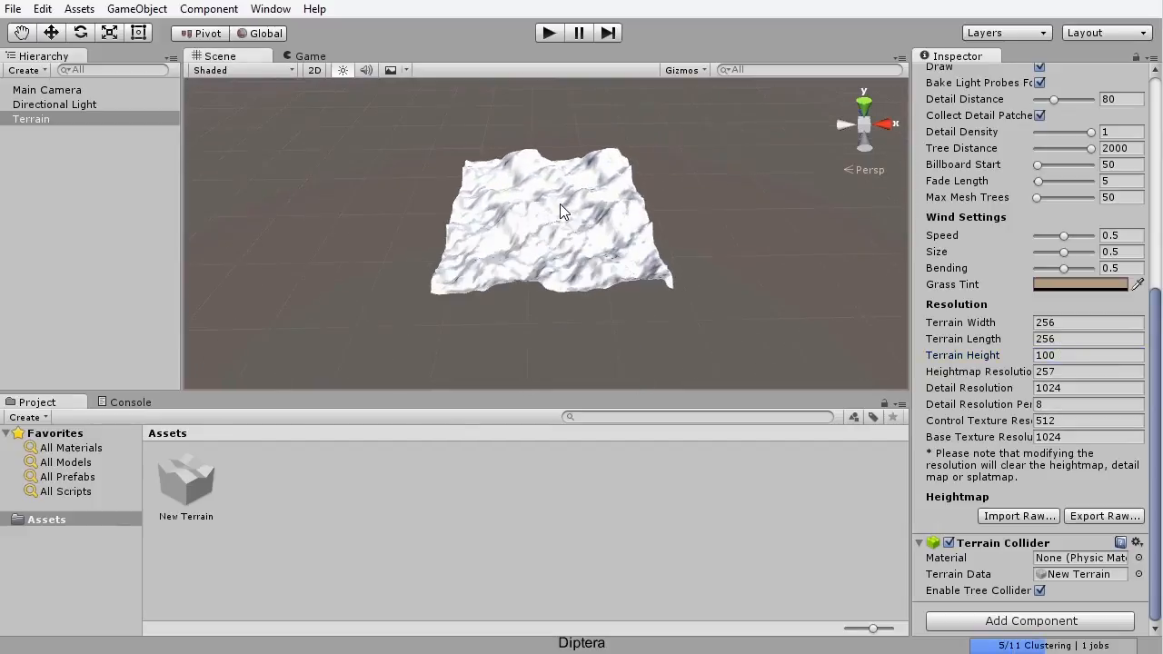
scroll(552, 207, up, 6)
alt+drag(475, 251, 758, 168)
scroll(549, 248, up, 5)
scroll(515, 237, down, 6)
alt+drag(508, 251, 640, 246)
alt+drag(637, 279, 626, 291)
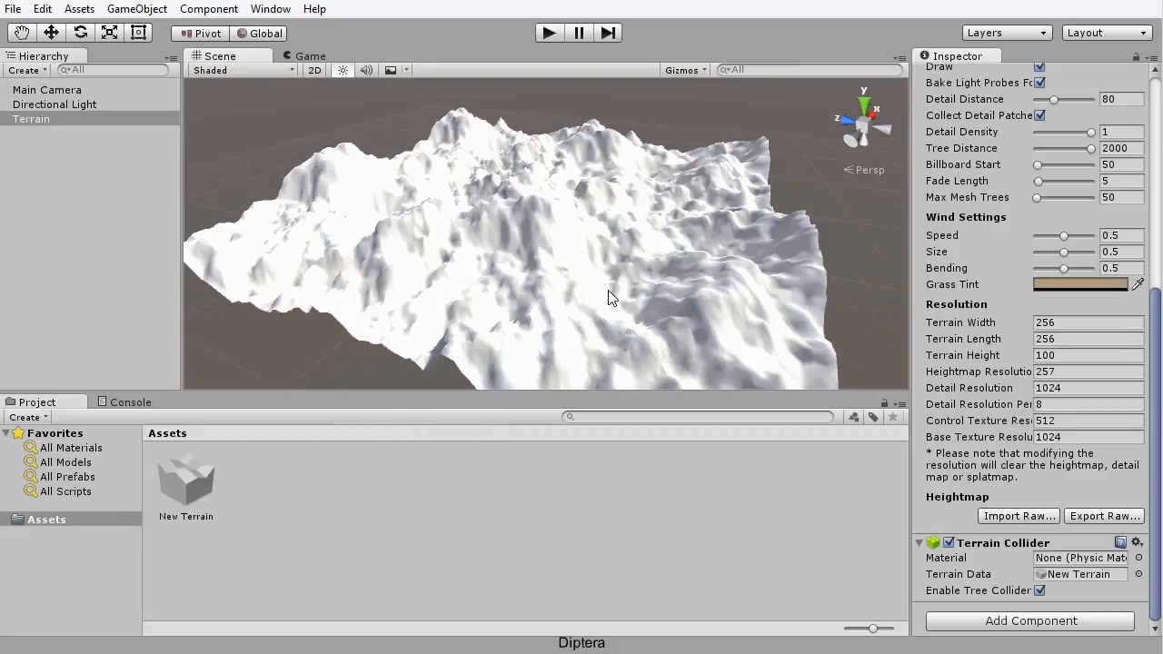
scroll(614, 284, up, 2)
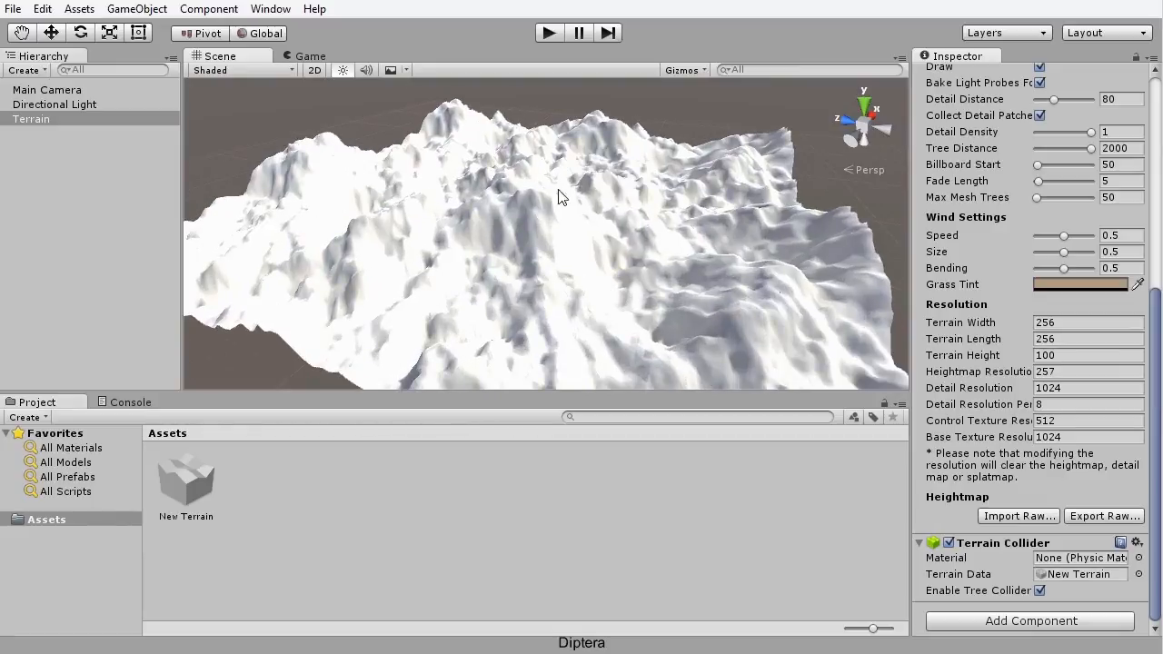
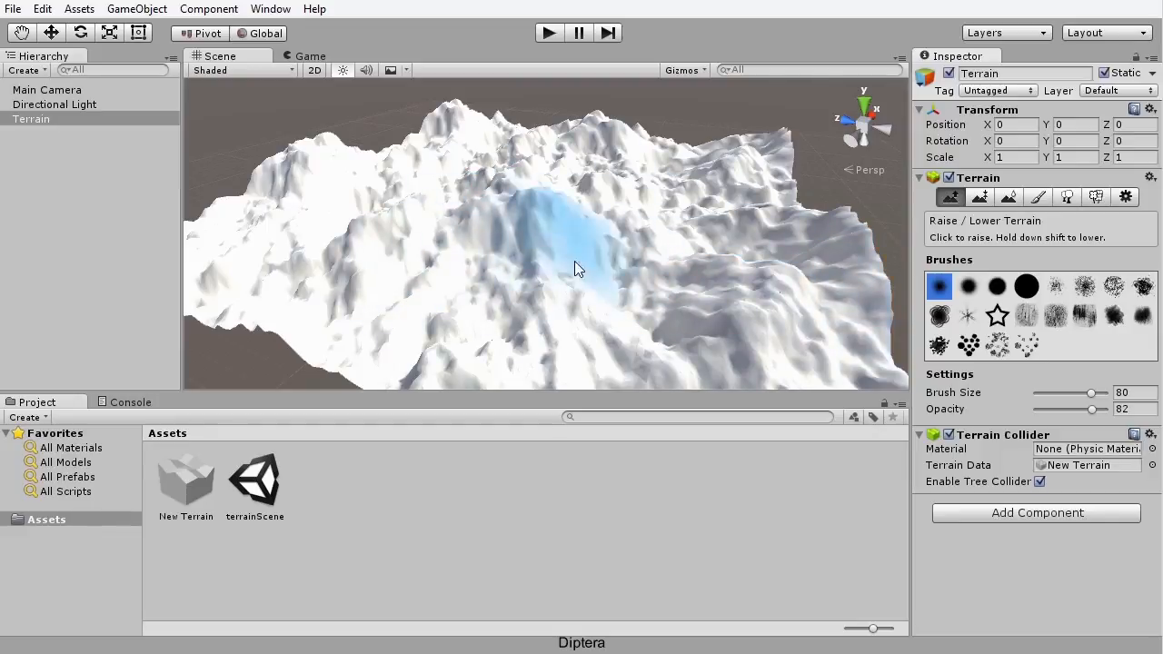
Step: Go through several Raise / Lower Terrain brush shapes and choose the scattered-blotch brush
mouse_move(522, 281)
alt+mouse_down()
mouse_move(475, 252)
mouse_move(595, 338)
mouse_move(849, 291)
mouse_move(825, 315)
mouse_move(512, 314)
mouse_move(604, 329)
mouse_move(403, 264)
mouse_move(473, 296)
mouse_move(493, 239)
alt+mouse_up()
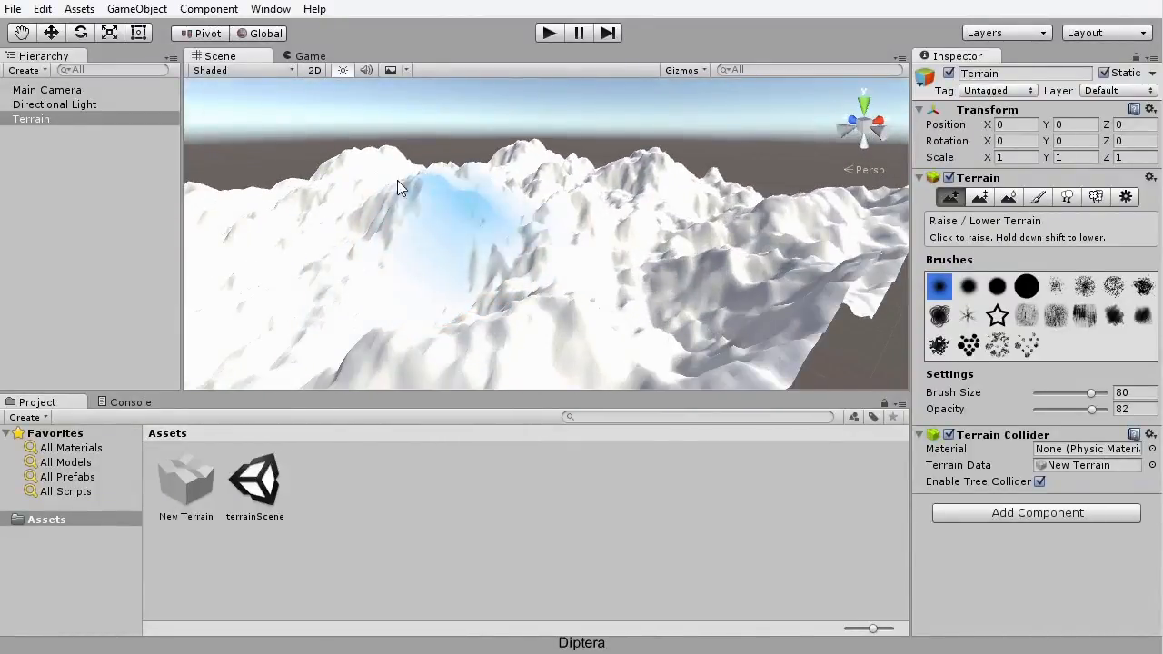
mouse_move(442, 198)
alt+mouse_down()
mouse_move(433, 254)
mouse_move(591, 330)
mouse_move(597, 274)
alt+mouse_up()
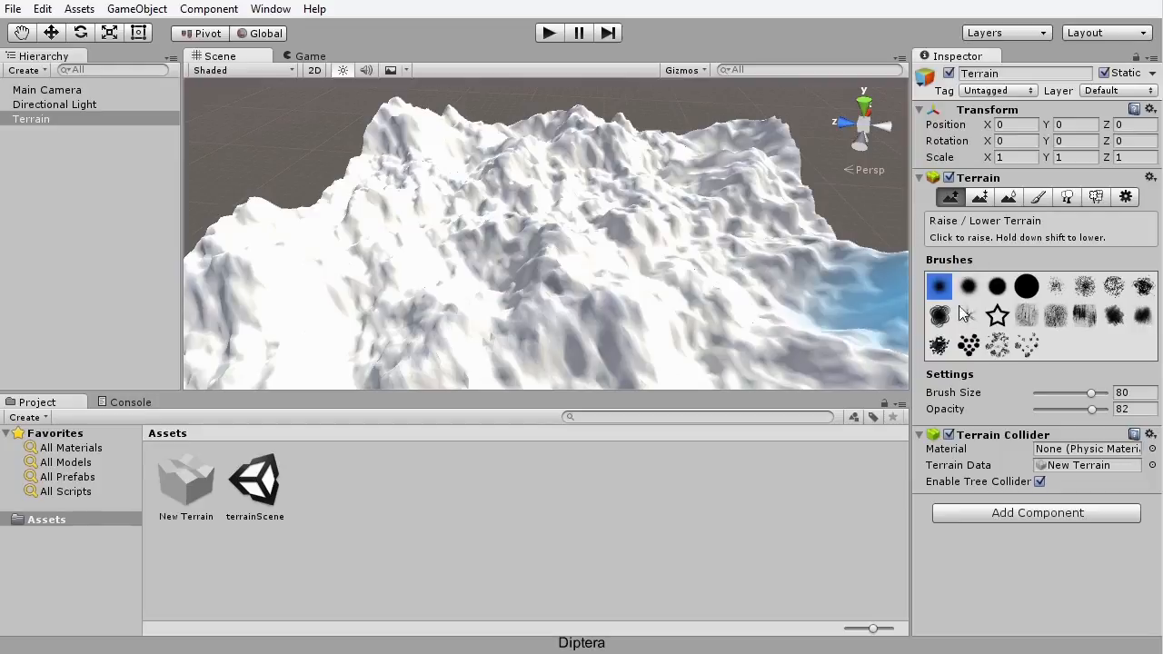
click(968, 344)
click(997, 345)
click(1027, 345)
click(1056, 315)
click(1114, 315)
click(1143, 315)
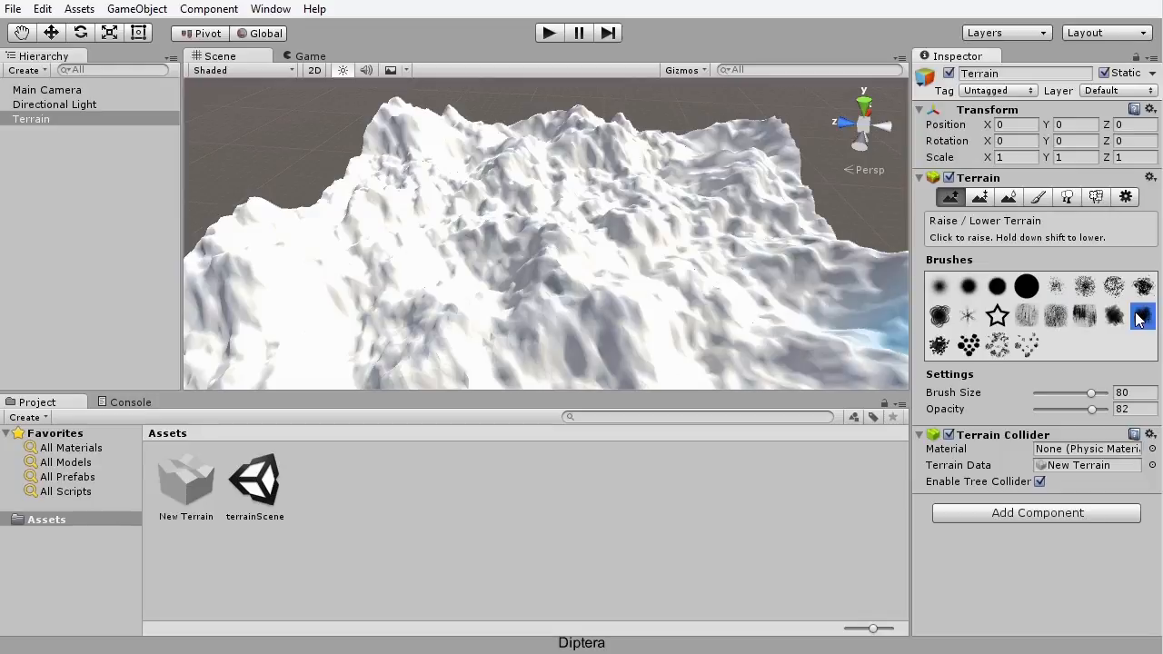
click(997, 344)
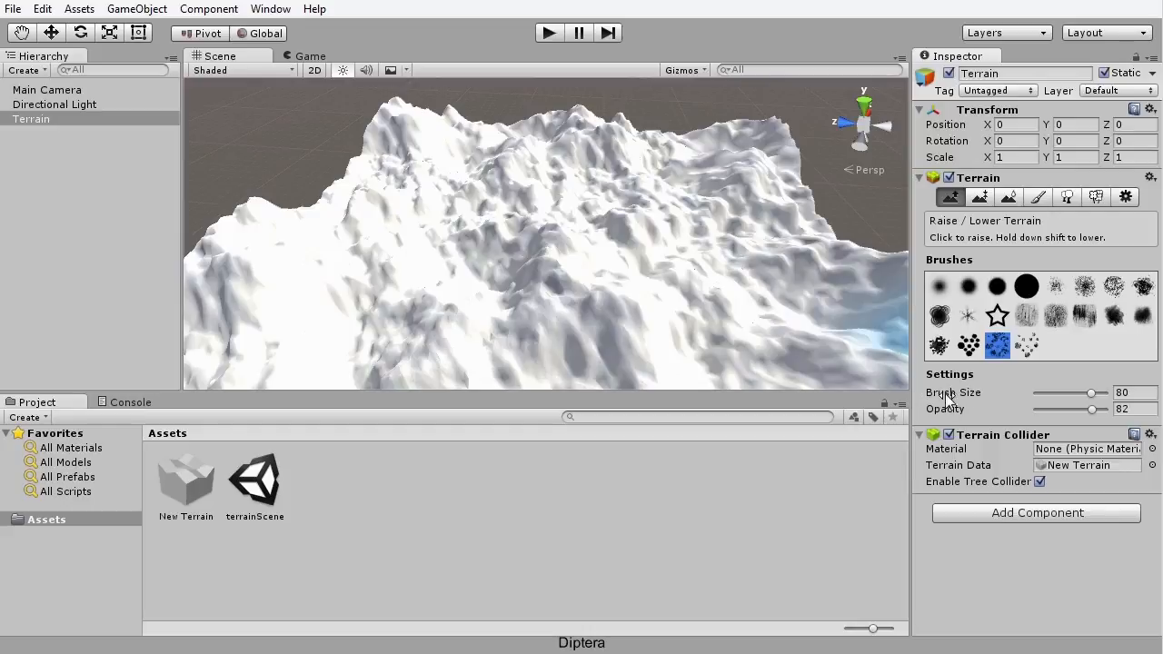
Step: Set the Brush Size to 11 and raise small rough details along the terrain's near slope
click(1090, 395)
drag(1042, 393, 1040, 393)
mouse_move(592, 315)
mouse_down()
mouse_move(626, 306)
mouse_move(726, 326)
mouse_move(775, 268)
mouse_up()
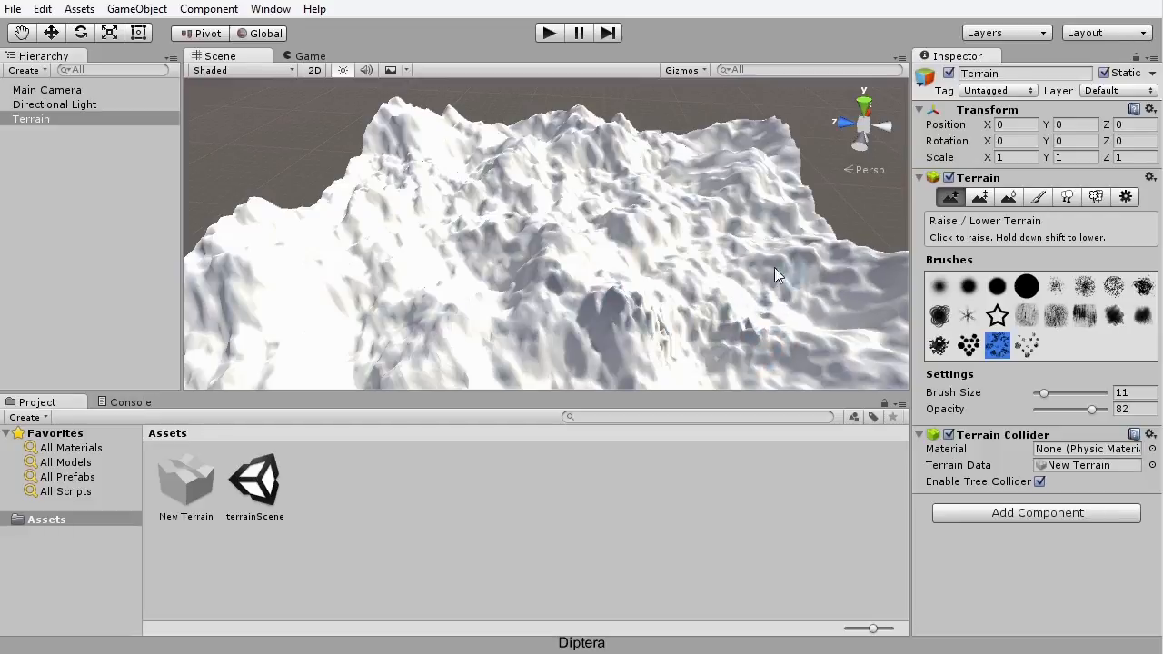
mouse_move(745, 313)
mouse_down()
mouse_move(694, 264)
mouse_move(756, 333)
mouse_move(784, 309)
mouse_move(696, 275)
mouse_move(683, 300)
mouse_up()
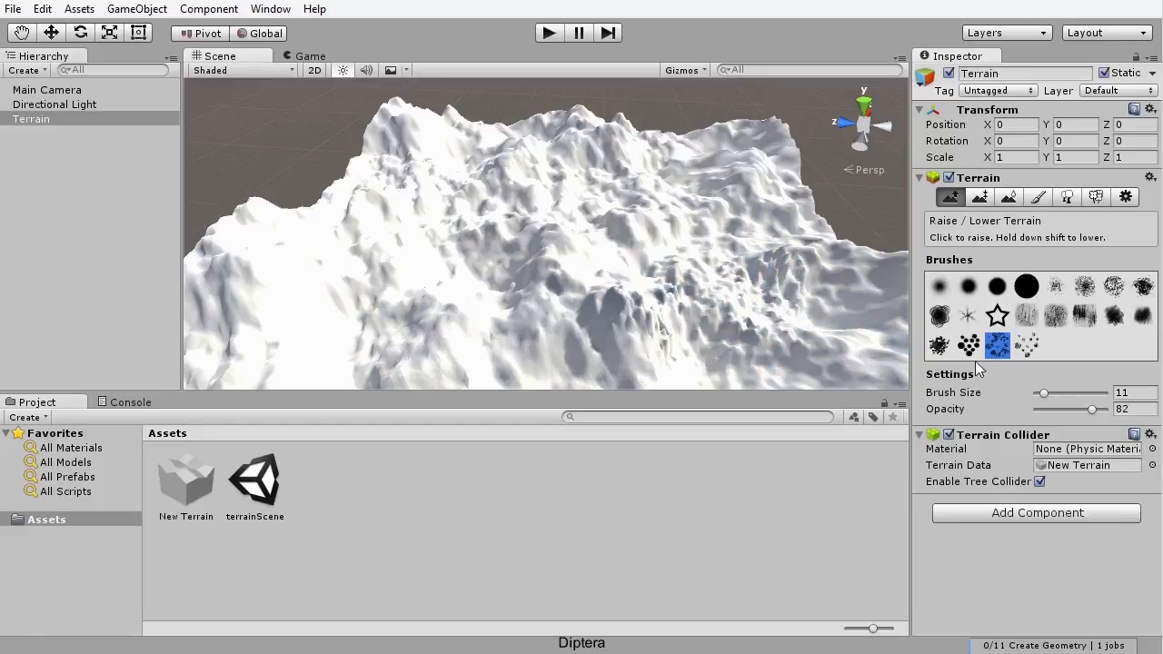
Step: Set the Brush Size to 97 and raise rugged peaks across the middle of the terrain
drag(1044, 399, 1103, 391)
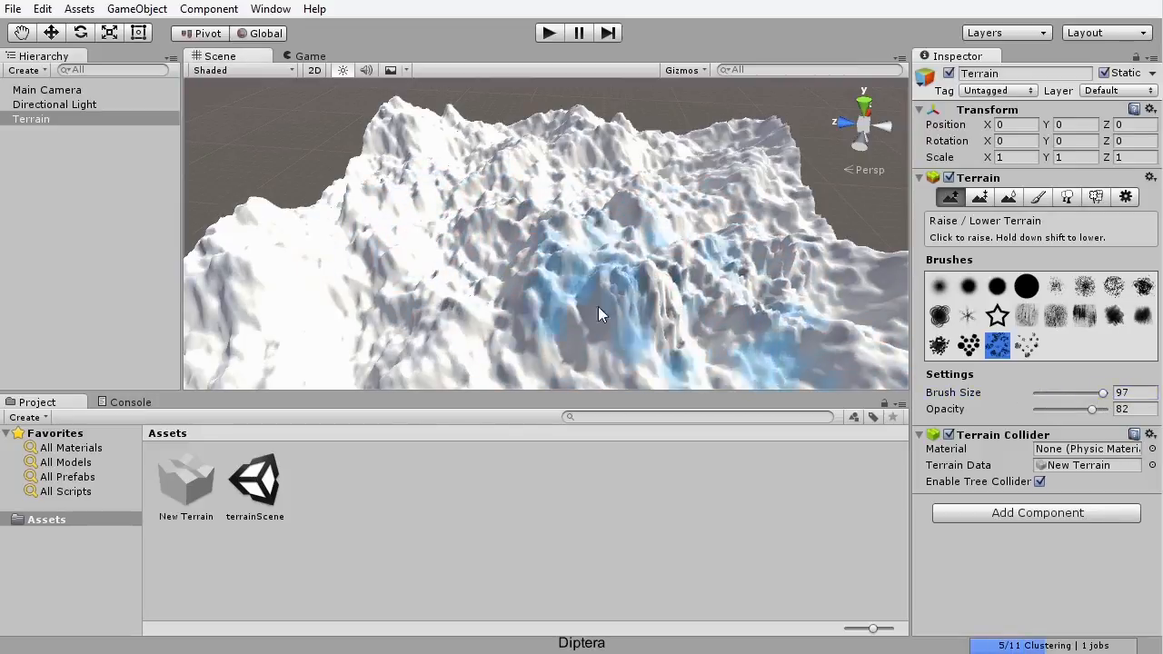
scroll(754, 254, down, 3)
mouse_move(754, 254)
alt+mouse_down()
mouse_move(545, 312)
mouse_move(740, 252)
mouse_move(654, 289)
mouse_move(636, 278)
alt+mouse_up()
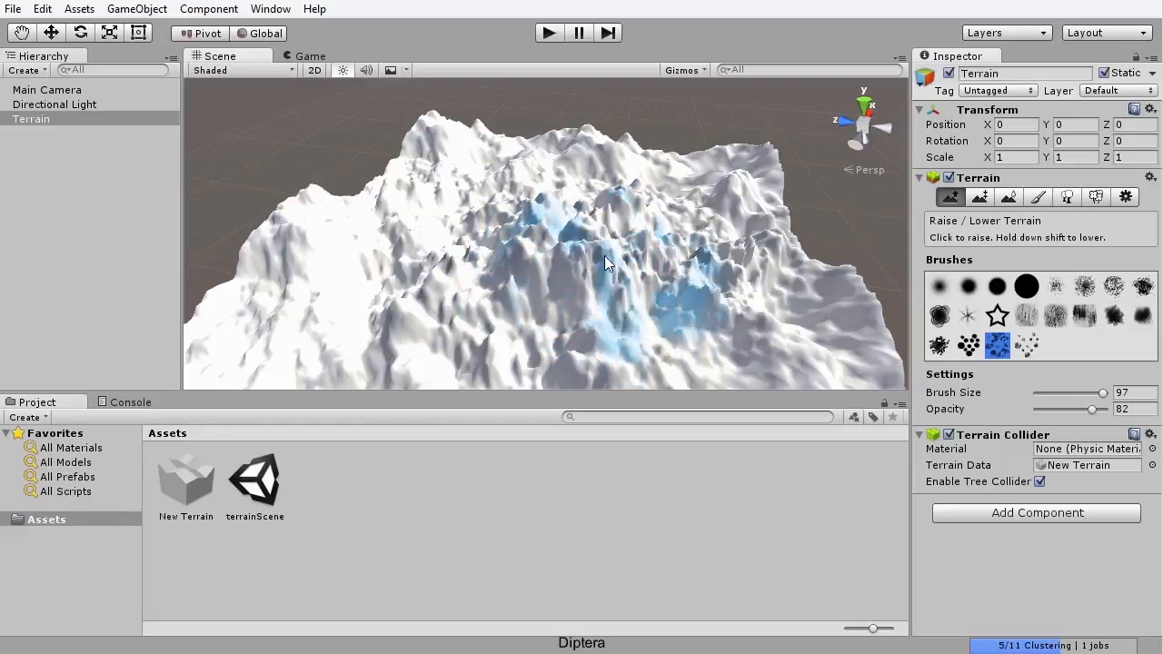
mouse_move(544, 210)
mouse_down()
mouse_move(455, 243)
mouse_move(656, 276)
mouse_move(448, 274)
mouse_move(673, 234)
mouse_move(652, 291)
mouse_move(444, 273)
mouse_up()
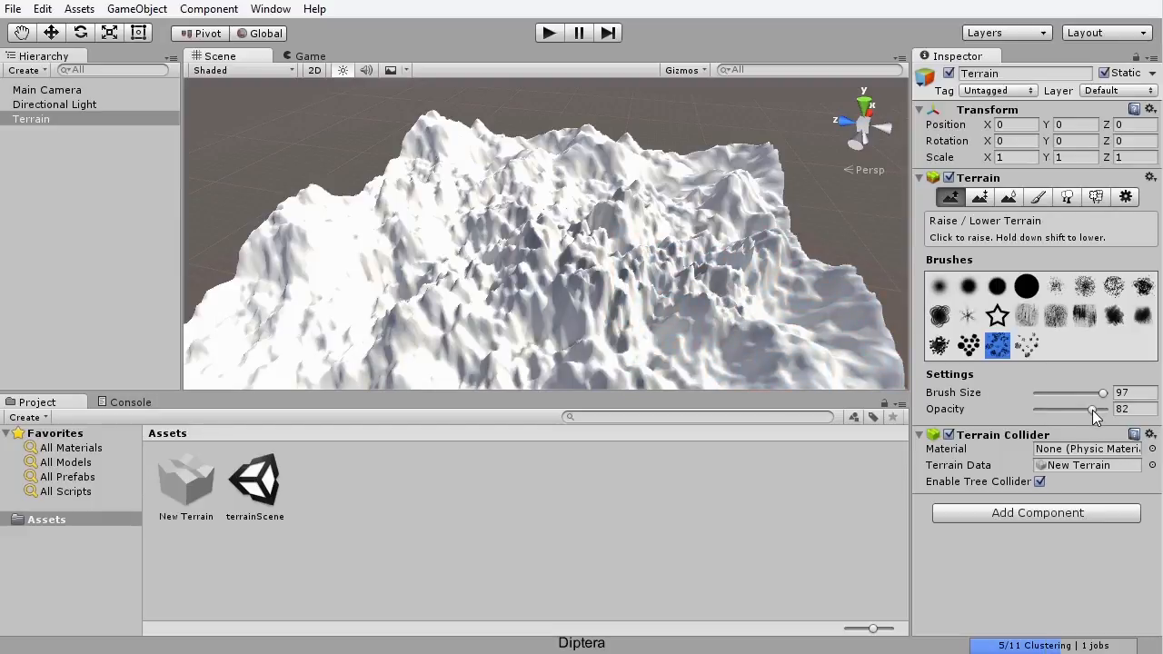
Step: Try the blotch brush at Opacity 0 and 100 on the central peaks, and settle on Opacity 60
drag(1092, 409, 1045, 421)
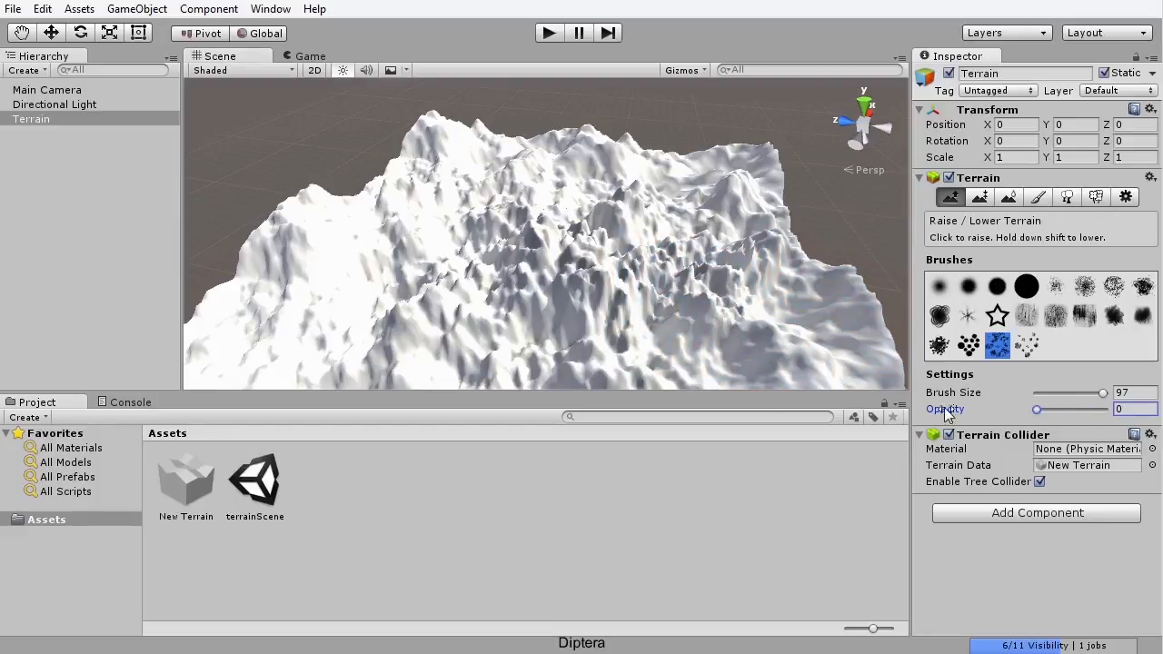
mouse_move(586, 277)
mouse_down()
mouse_move(511, 265)
mouse_move(538, 261)
mouse_up()
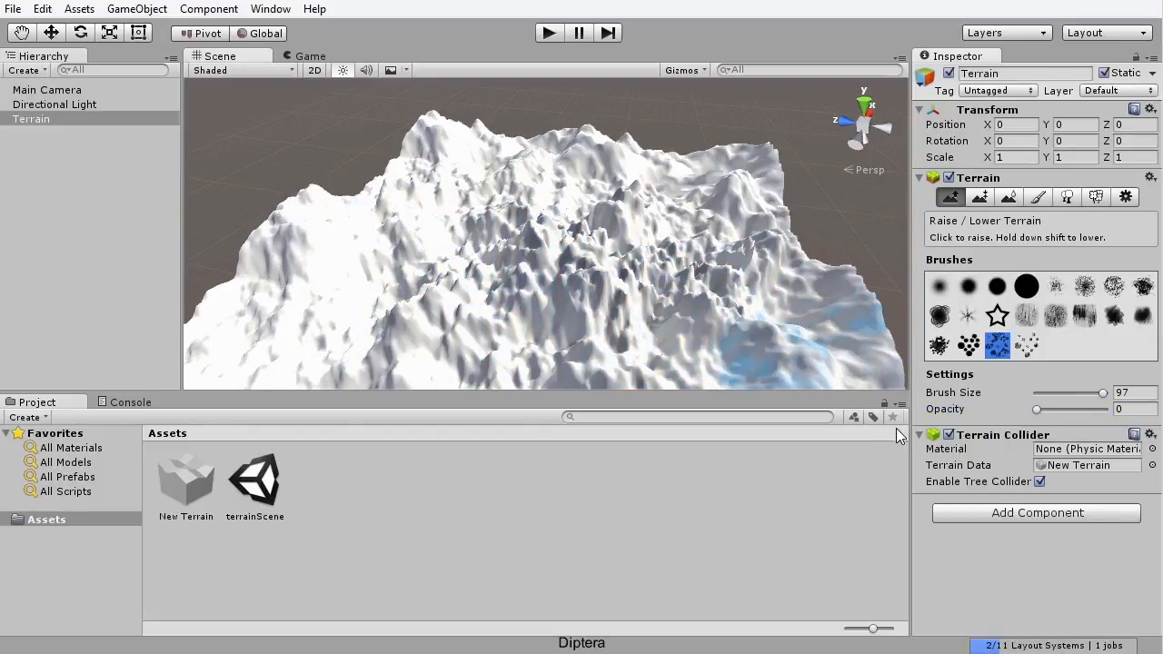
drag(1039, 409, 1107, 408)
mouse_move(617, 265)
mouse_down()
mouse_move(550, 243)
mouse_move(412, 255)
mouse_move(648, 266)
mouse_up()
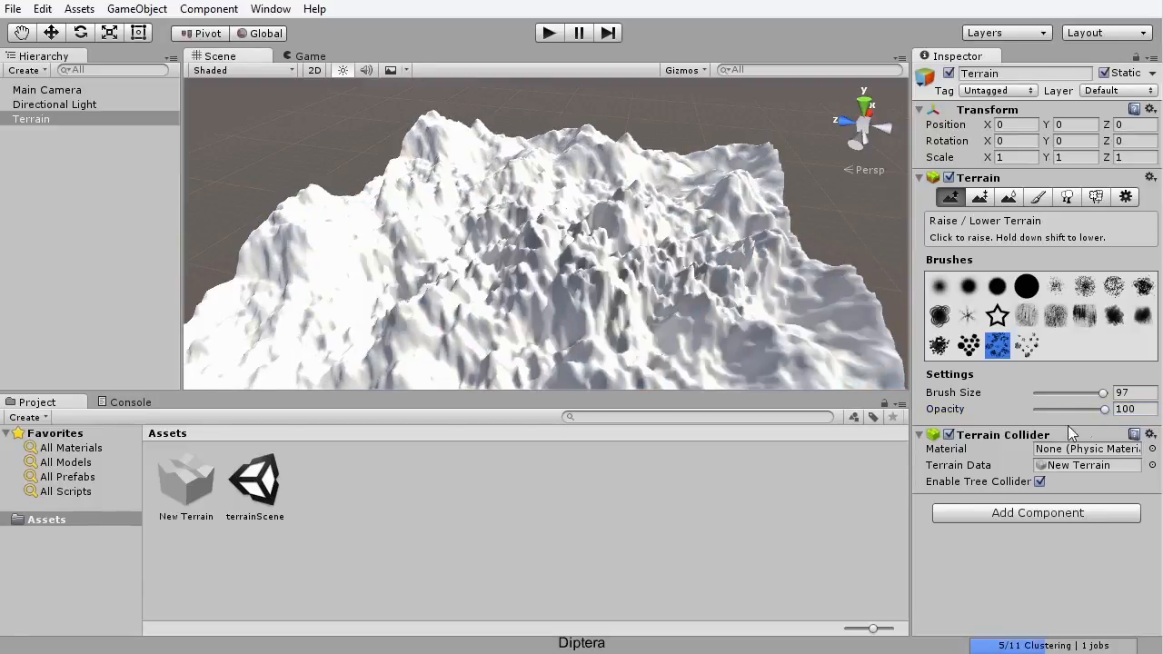
drag(1105, 409, 1086, 410)
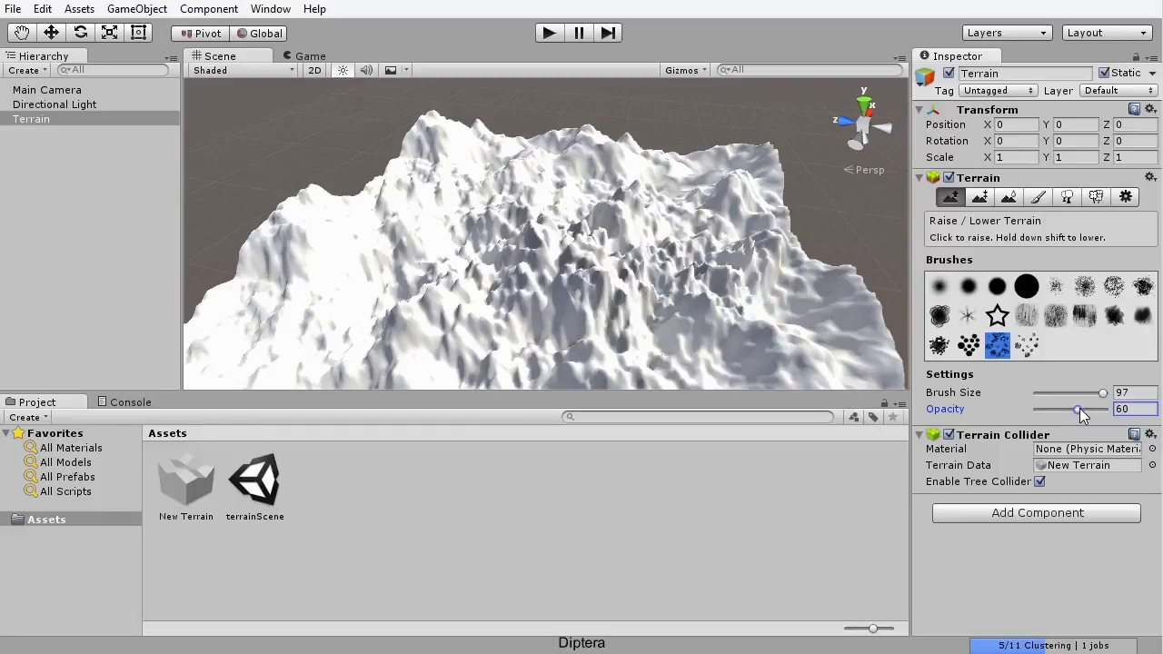
alt+drag(475, 215, 583, 162)
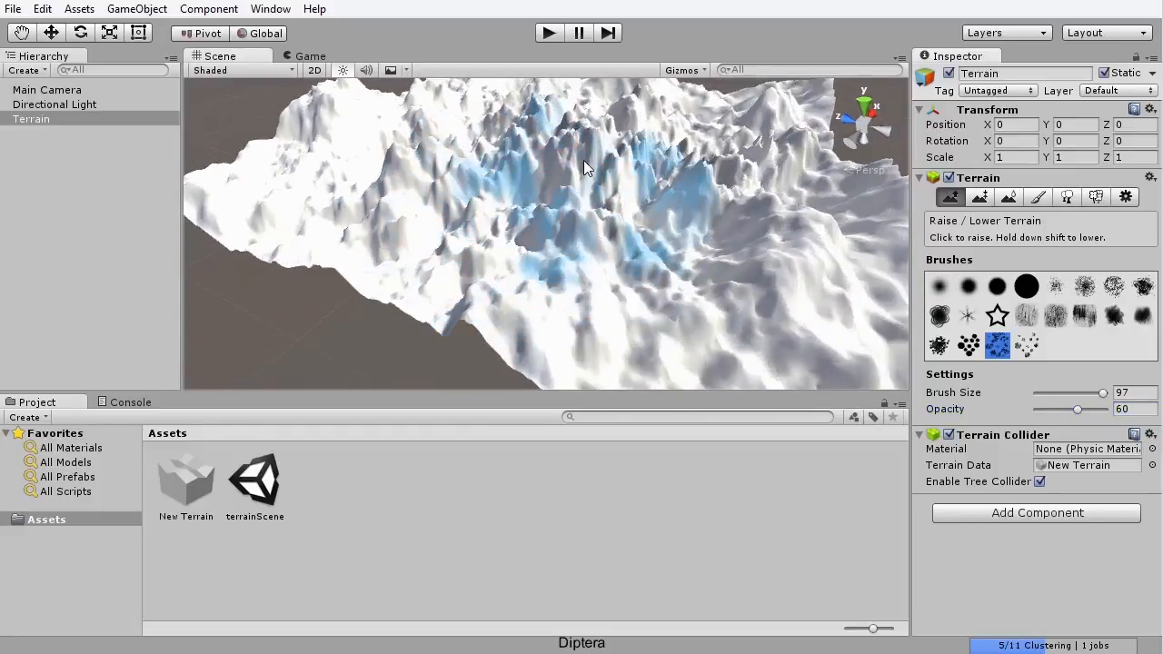
alt+drag(490, 263, 636, 300)
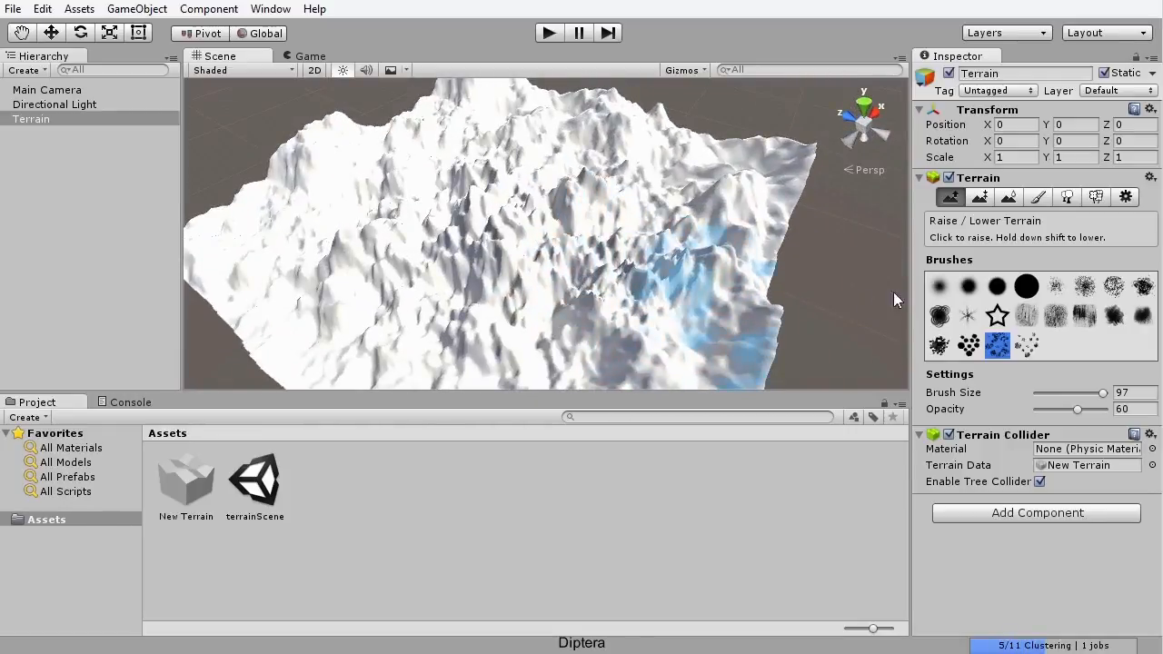
Step: Choose the small soft round brush and inspect the rugged central peaks up close
click(940, 287)
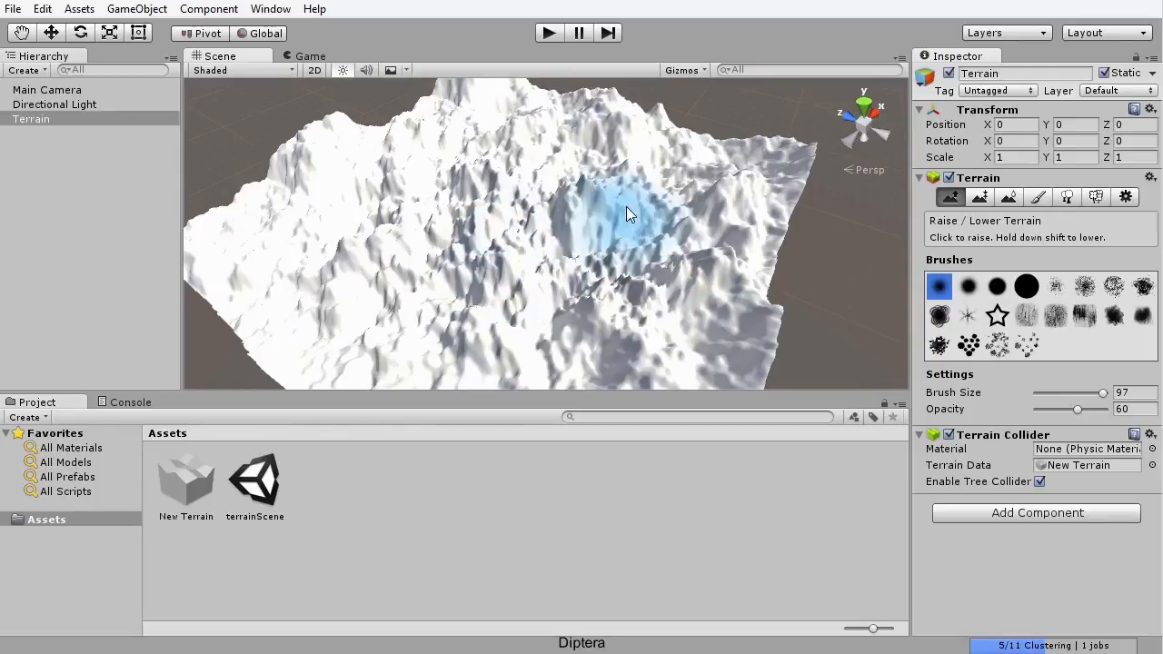
mouse_move(479, 265)
alt+mouse_down()
mouse_move(627, 202)
mouse_move(714, 182)
alt+mouse_up()
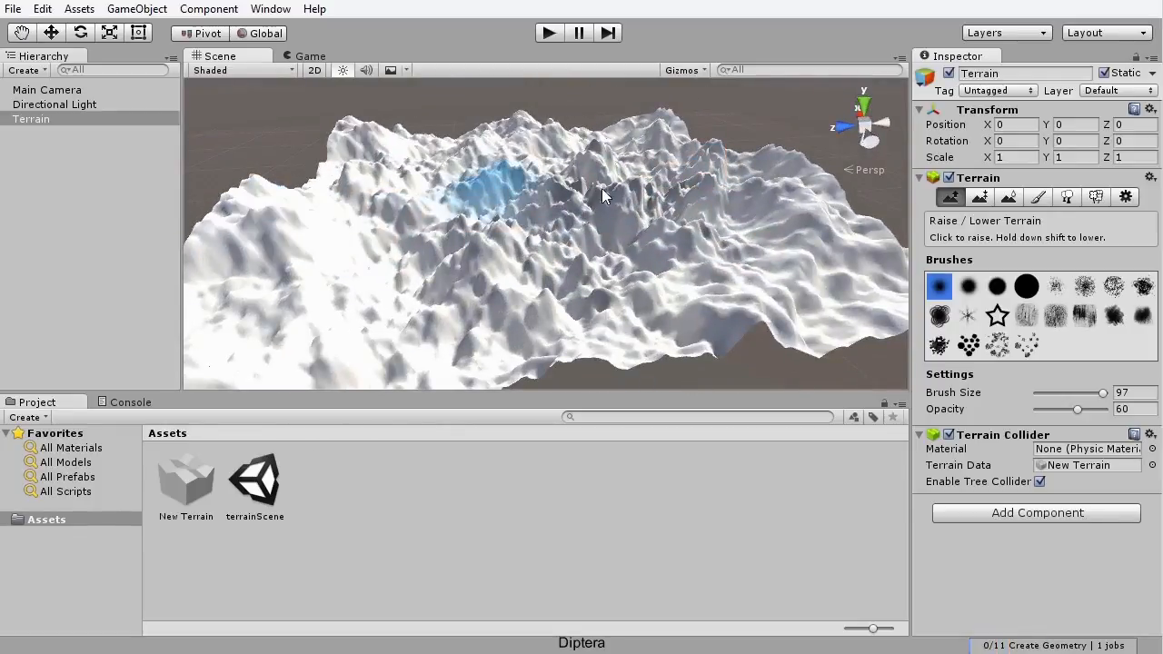
alt+drag(681, 332, 364, 348)
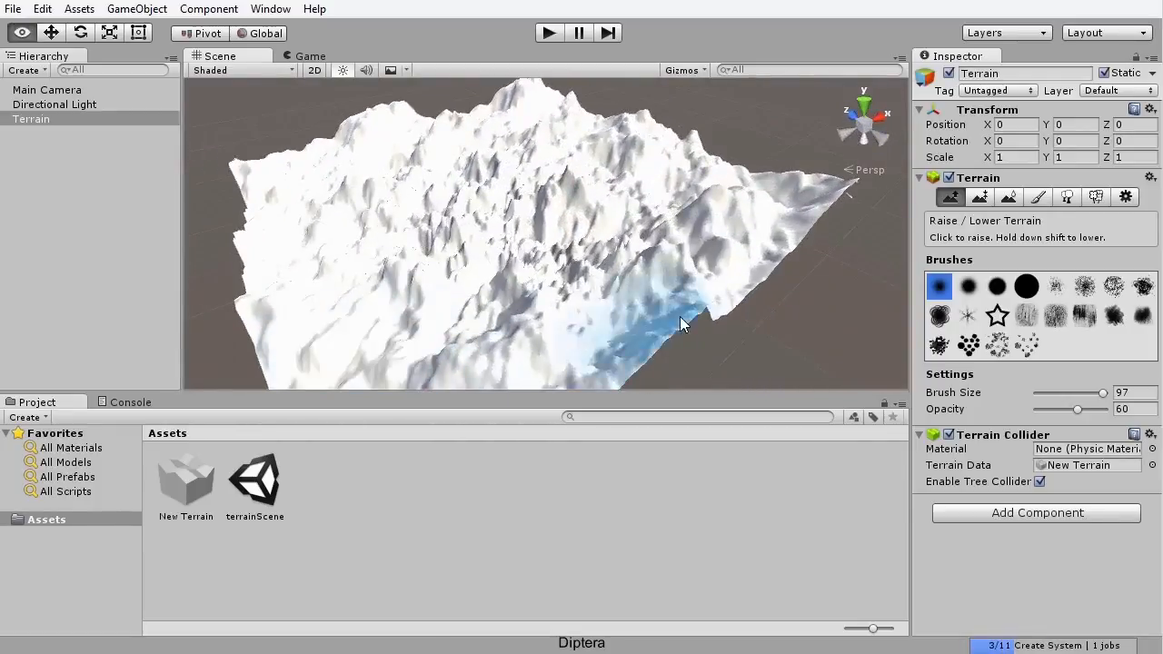
scroll(679, 316, up, 5)
mouse_move(653, 316)
alt+mouse_down()
mouse_move(587, 275)
mouse_move(746, 277)
alt+mouse_up()
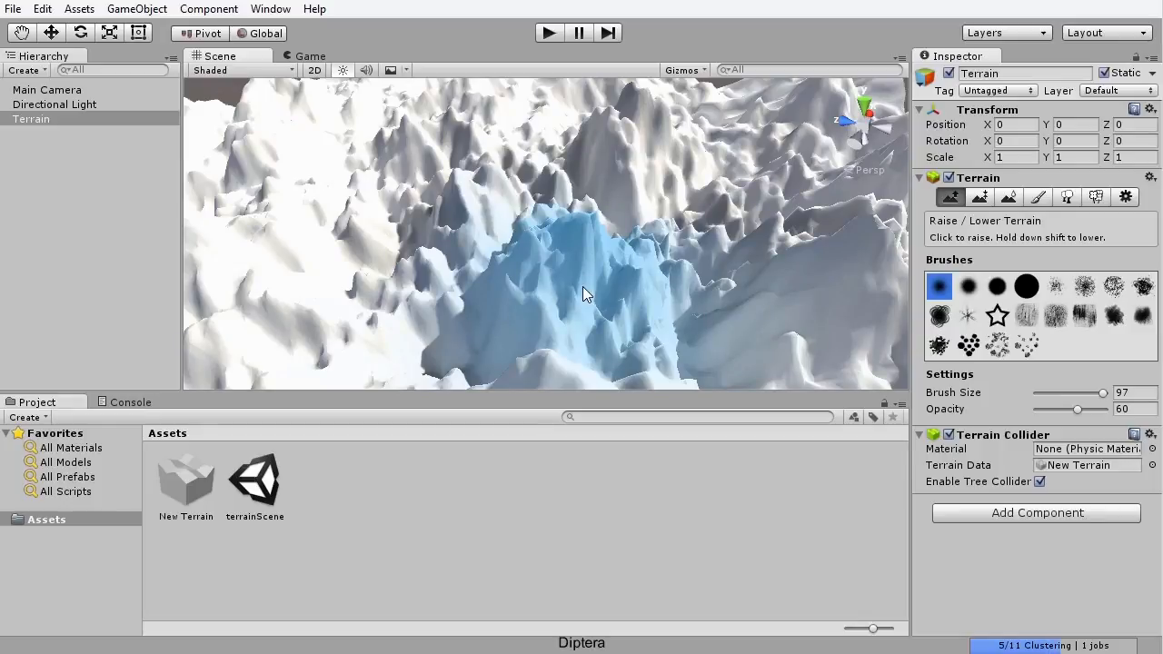
Step: Smooth the rugged peaks across the whole terrain with Smooth Height, using Brush Size 97 and Opacity 60
click(1006, 200)
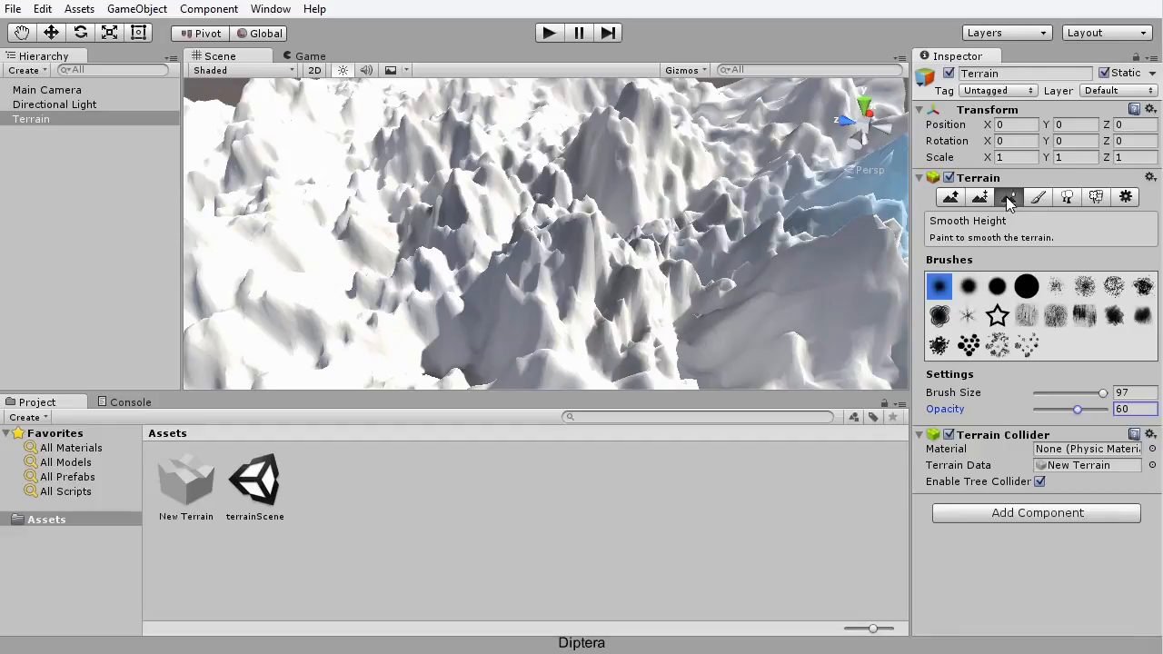
scroll(425, 198, down, 5)
alt+drag(428, 243, 556, 333)
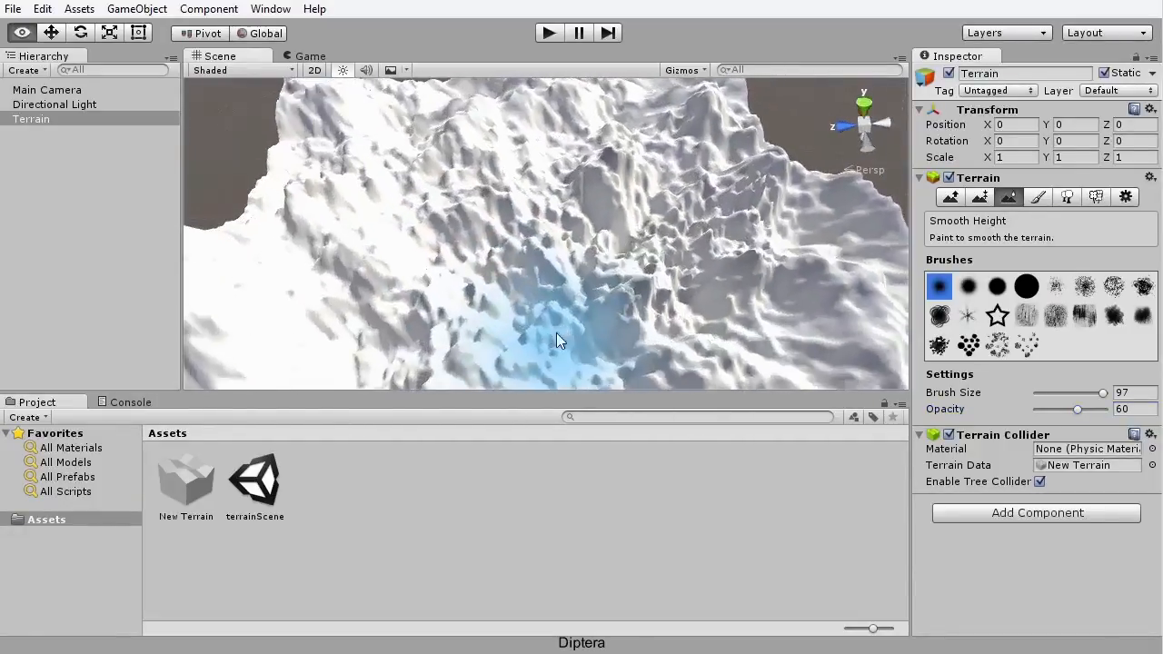
mouse_move(648, 303)
mouse_down()
mouse_move(560, 258)
mouse_move(552, 296)
mouse_move(749, 246)
mouse_move(595, 157)
mouse_move(458, 154)
mouse_up()
alt+drag(618, 262, 262, 183)
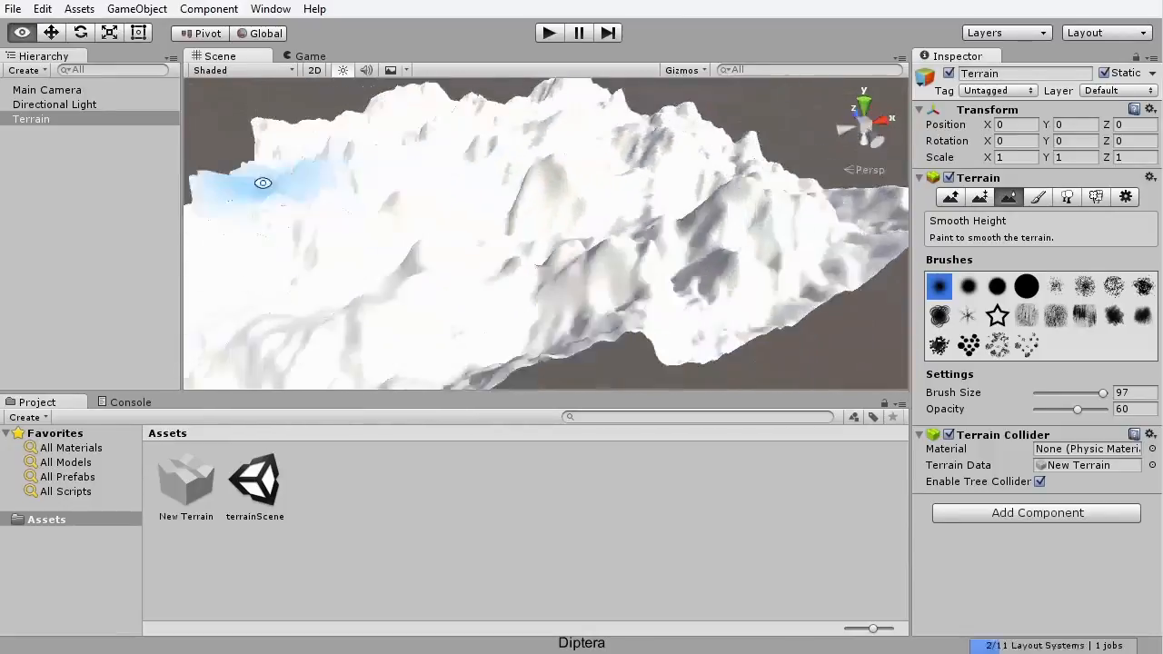
mouse_move(603, 204)
mouse_down()
mouse_move(675, 238)
mouse_move(639, 272)
mouse_move(390, 313)
mouse_up()
mouse_move(391, 313)
alt+mouse_down()
mouse_move(642, 361)
mouse_move(683, 267)
alt+mouse_up()
mouse_move(288, 215)
mouse_down()
mouse_move(417, 317)
mouse_move(534, 309)
mouse_up()
scroll(533, 310, down, 3)
mouse_move(418, 338)
alt+mouse_down()
mouse_move(734, 386)
mouse_move(778, 284)
alt+mouse_up()
mouse_move(762, 189)
mouse_down()
mouse_move(703, 211)
mouse_move(621, 129)
mouse_move(409, 140)
mouse_move(575, 299)
mouse_move(494, 276)
mouse_move(542, 272)
mouse_up()
mouse_move(776, 310)
mouse_down()
mouse_move(580, 257)
mouse_move(509, 217)
mouse_move(550, 273)
mouse_move(787, 202)
mouse_move(301, 224)
mouse_move(403, 204)
mouse_up()
scroll(580, 255, up, 4)
scroll(404, 204, down, 5)
mouse_move(501, 233)
alt+mouse_down()
mouse_move(485, 277)
mouse_move(535, 280)
mouse_move(608, 234)
mouse_move(538, 271)
alt+mouse_up()
scroll(484, 276, up, 3)
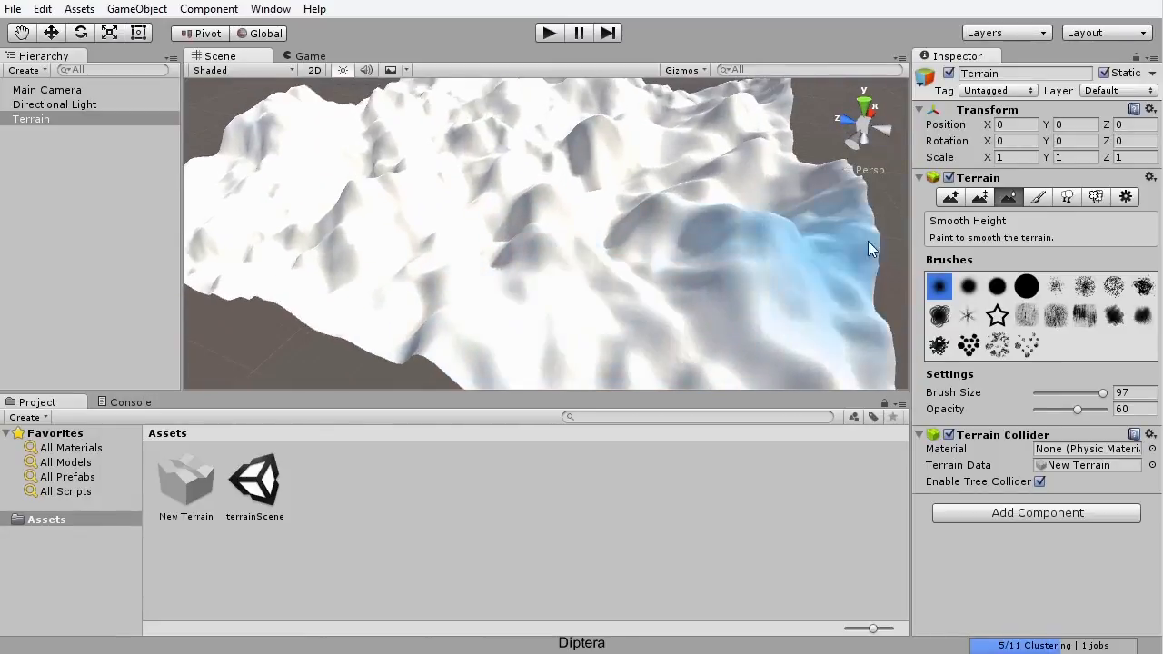
Step: Choose the dark vertical-streak brush for Raise / Lower Terrain, set Brush Size to 14 and raise small details on the near slope
click(949, 197)
scroll(481, 198, down, 3)
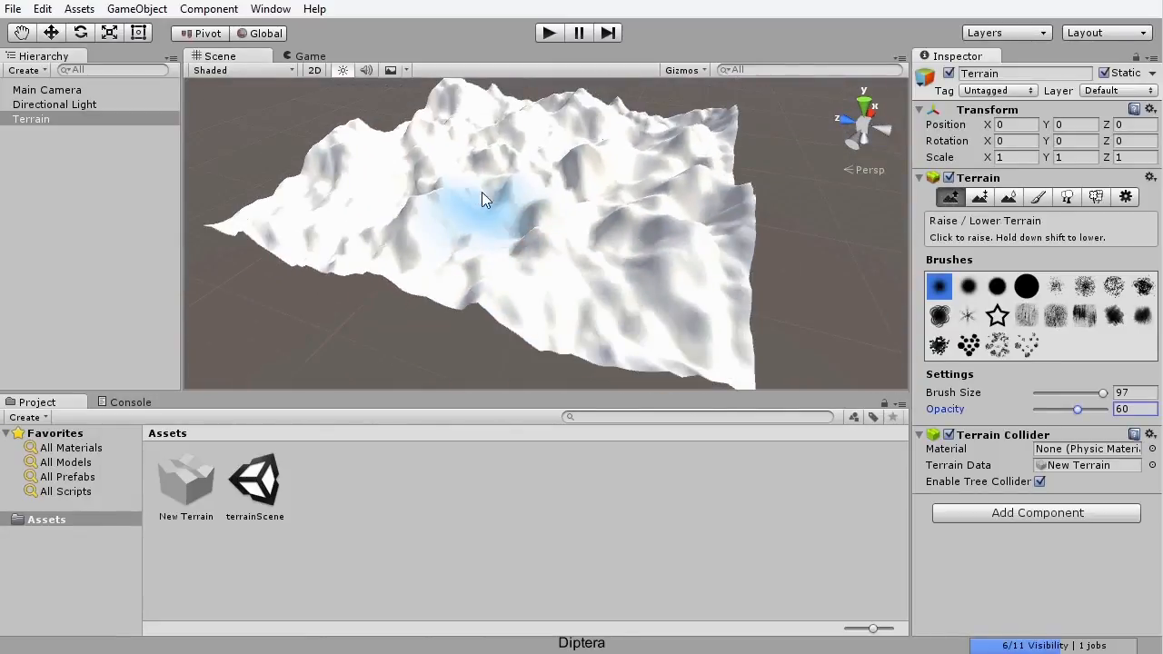
click(1009, 198)
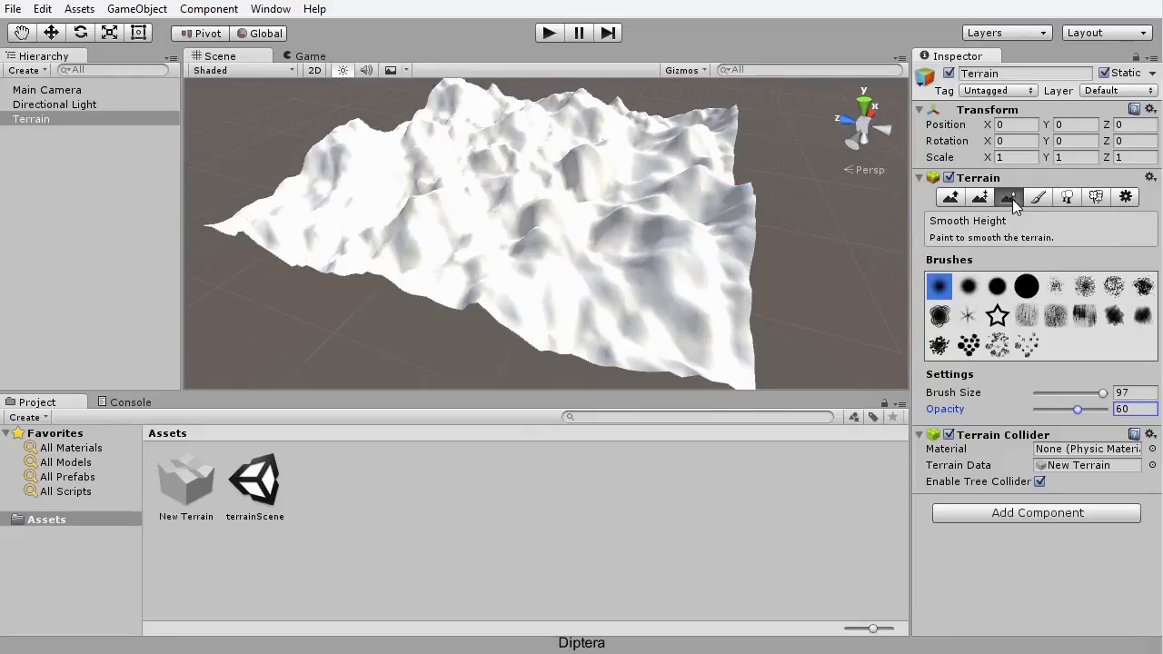
click(951, 198)
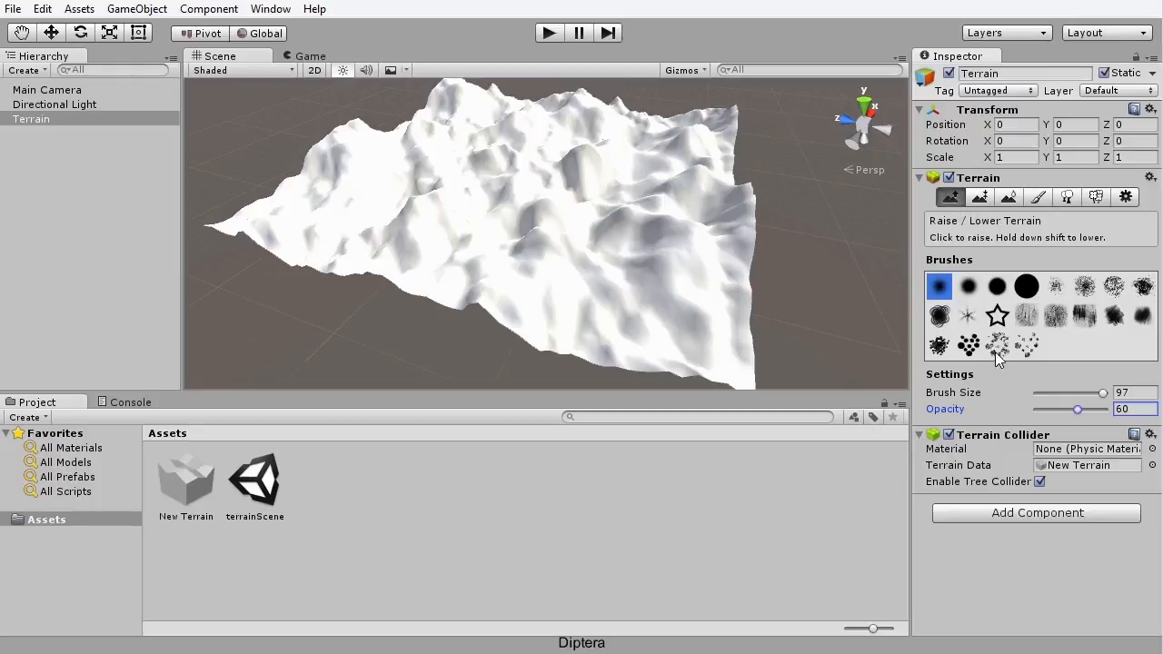
click(1081, 316)
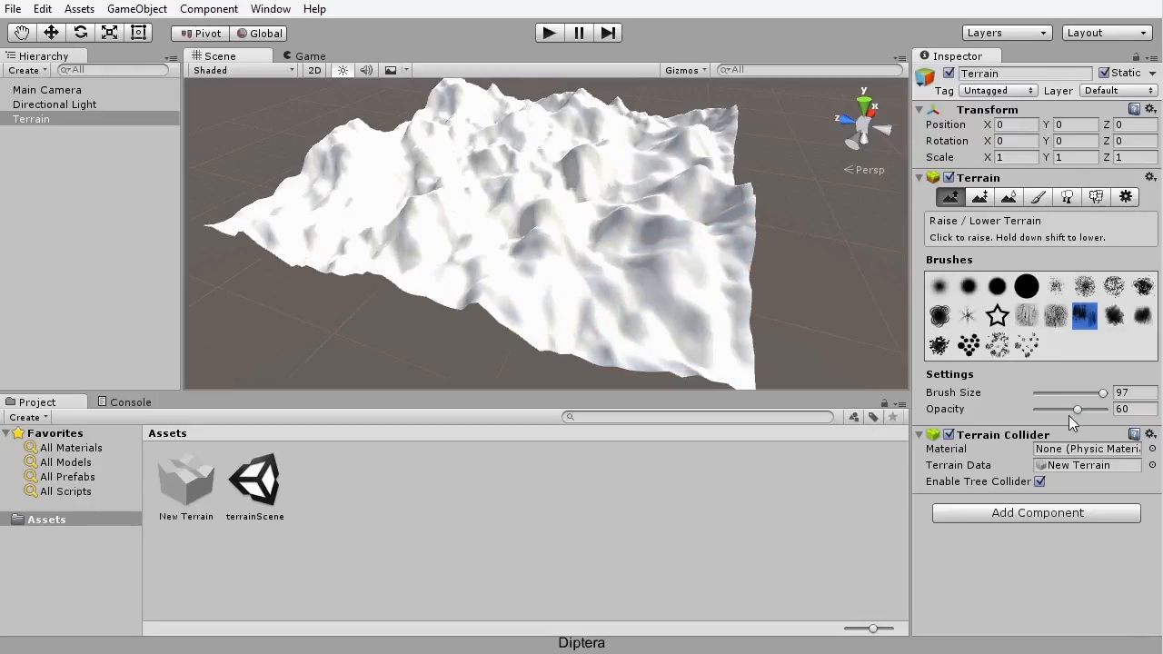
drag(1087, 392, 1046, 392)
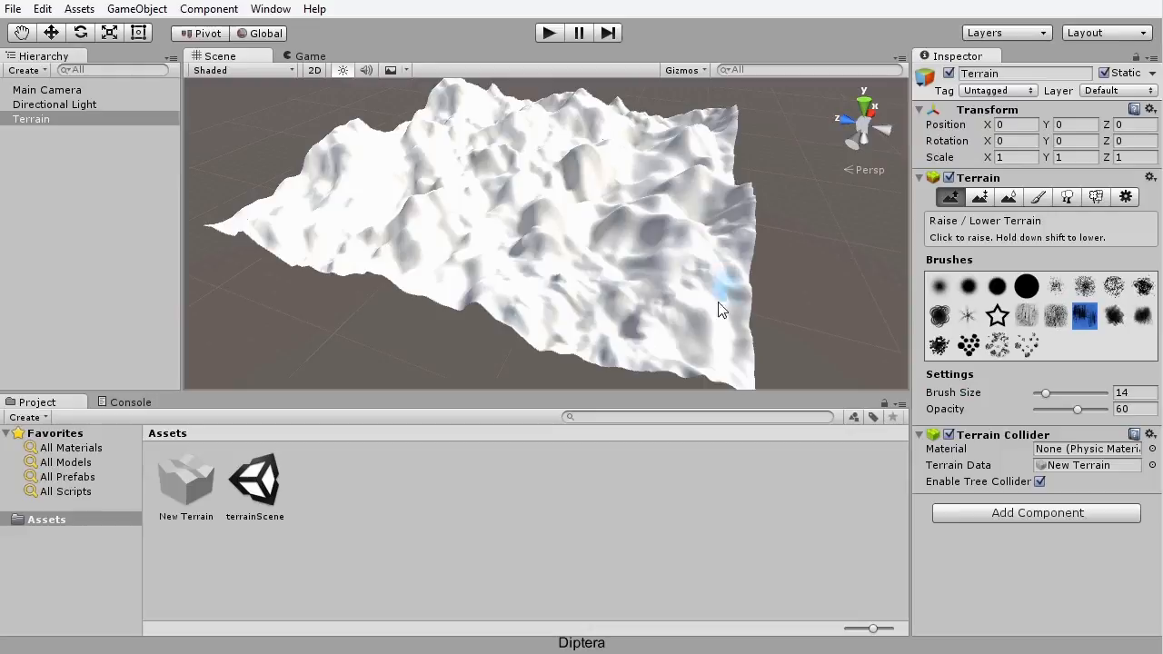
Step: Examine the smoothed and detailed terrain from several angles
scroll(438, 240, up, 2)
alt+drag(670, 257, 618, 197)
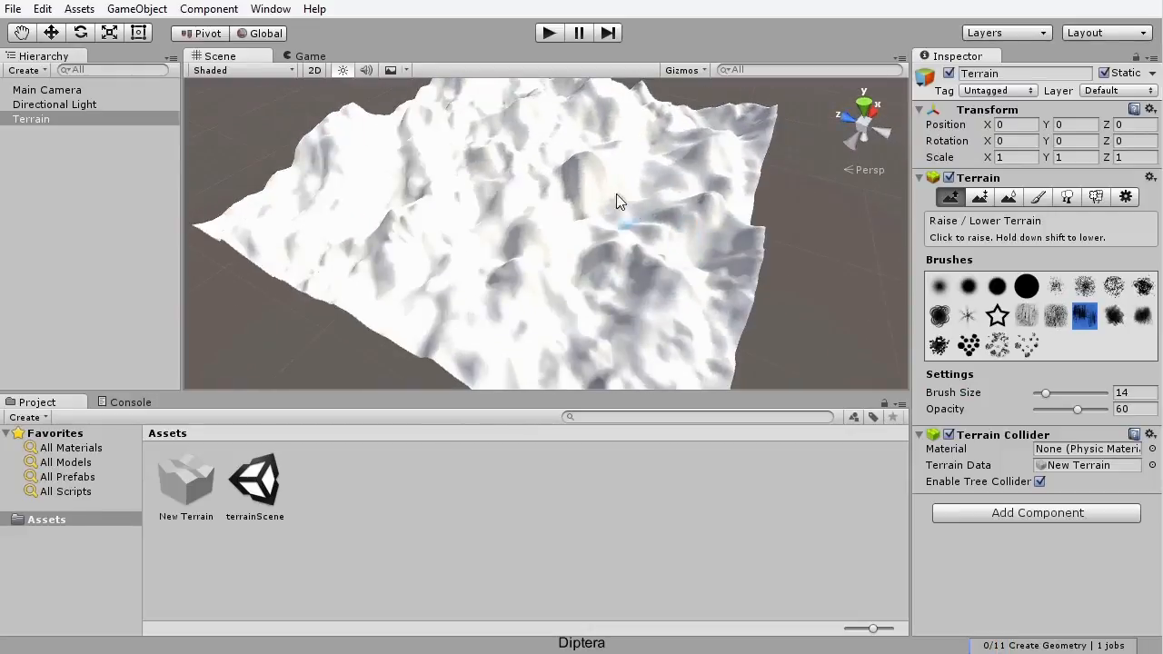
scroll(343, 193, up, 1)
alt+drag(587, 145, 497, 174)
alt+drag(384, 221, 571, 238)
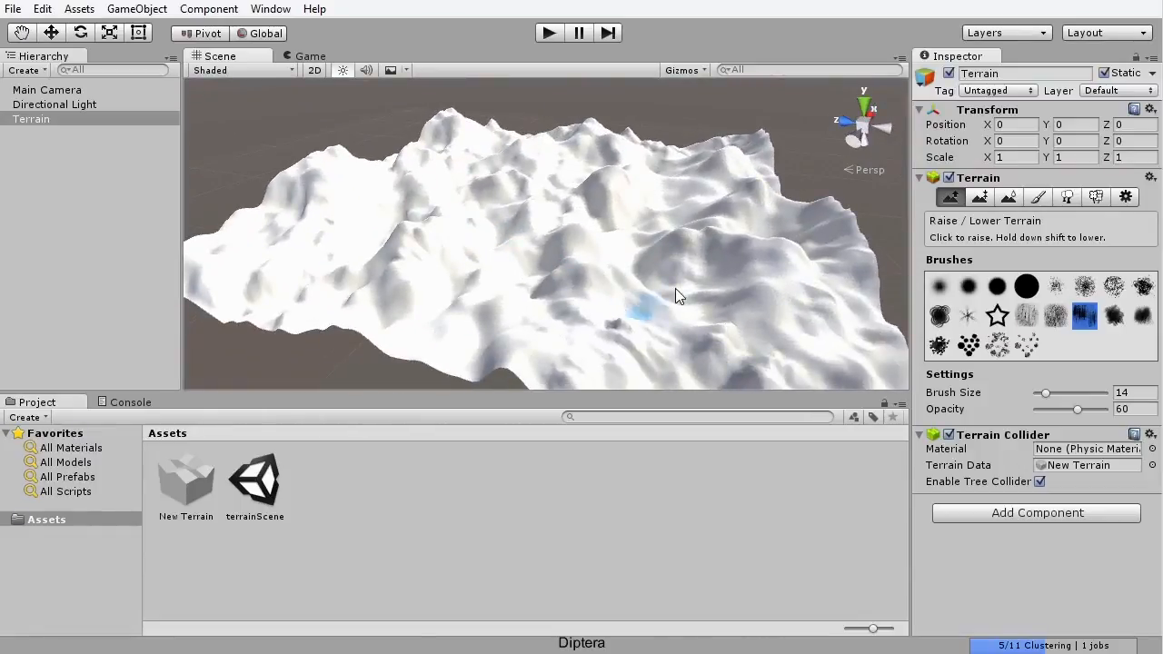
mouse_move(424, 248)
alt+mouse_down()
mouse_move(550, 276)
mouse_move(745, 263)
mouse_move(698, 252)
mouse_move(480, 263)
mouse_move(365, 297)
alt+mouse_up()
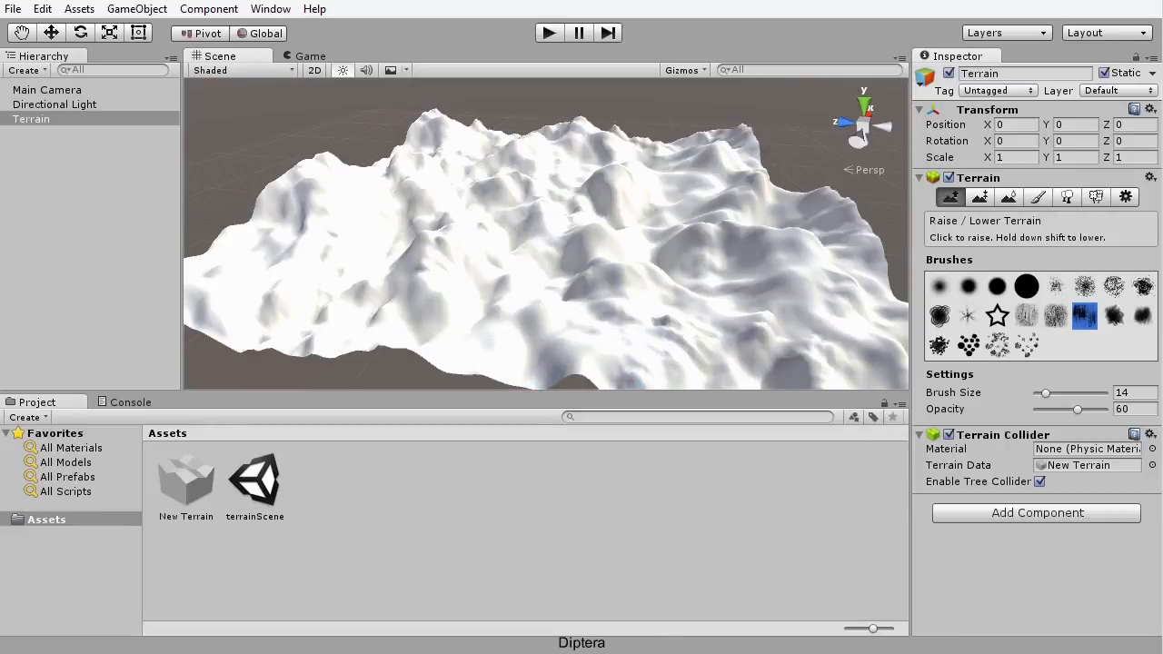
scroll(677, 146, down, 2)
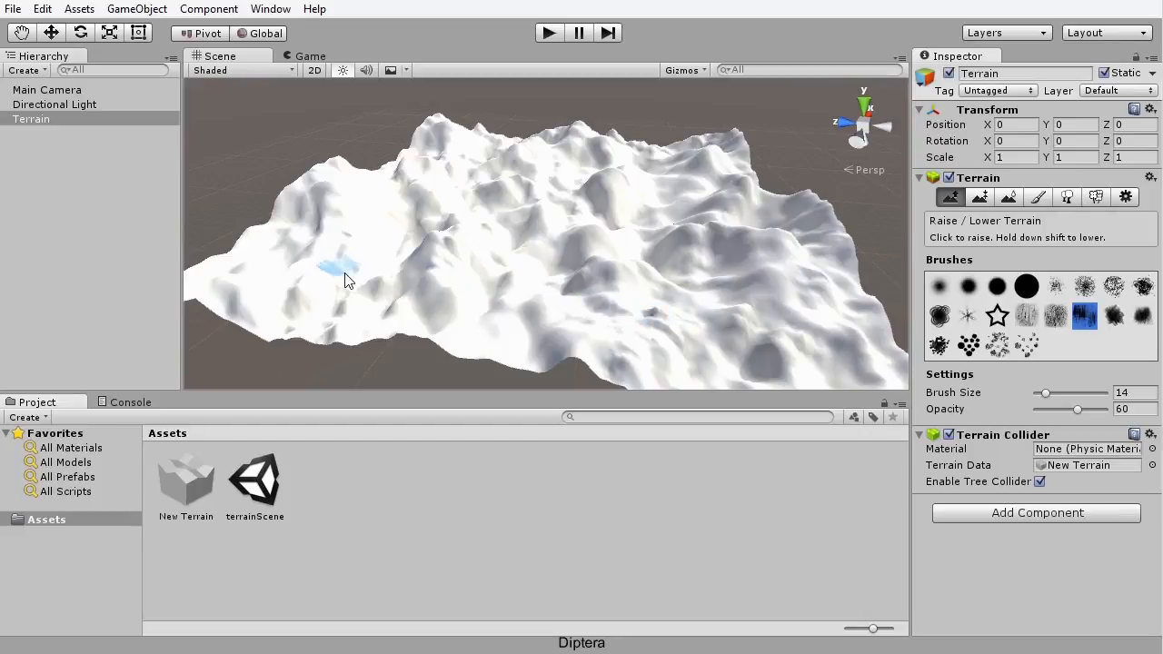
Step: Import the complete Environment standard asset package into the project
click(79, 9)
mouse_move(85, 138)
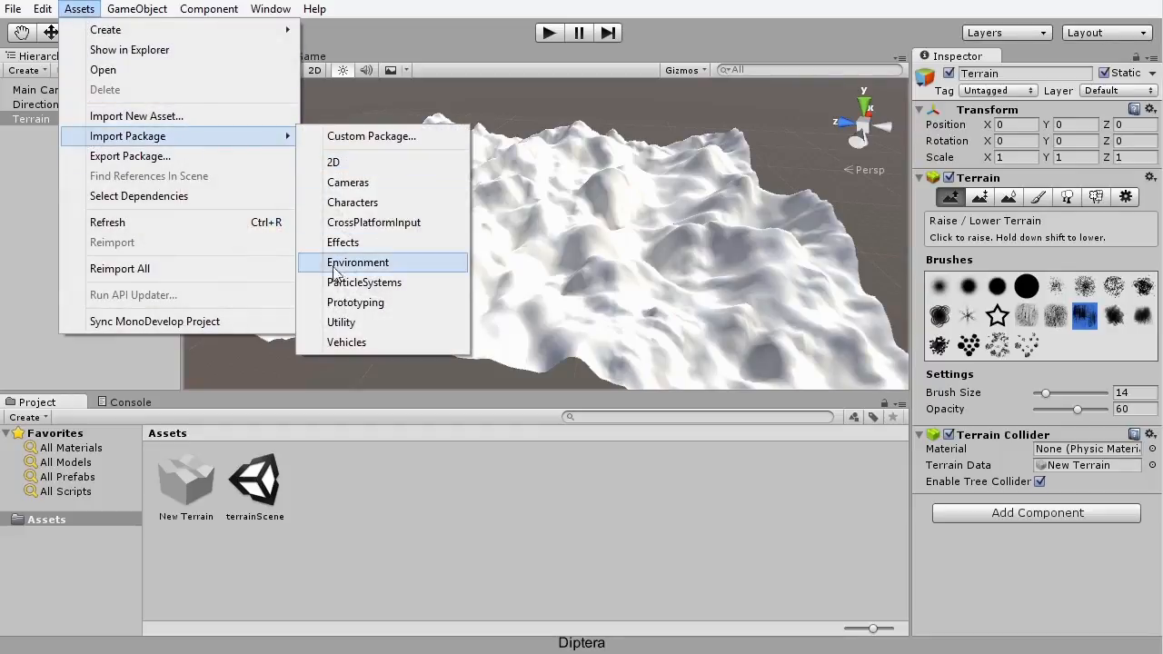
click(422, 263)
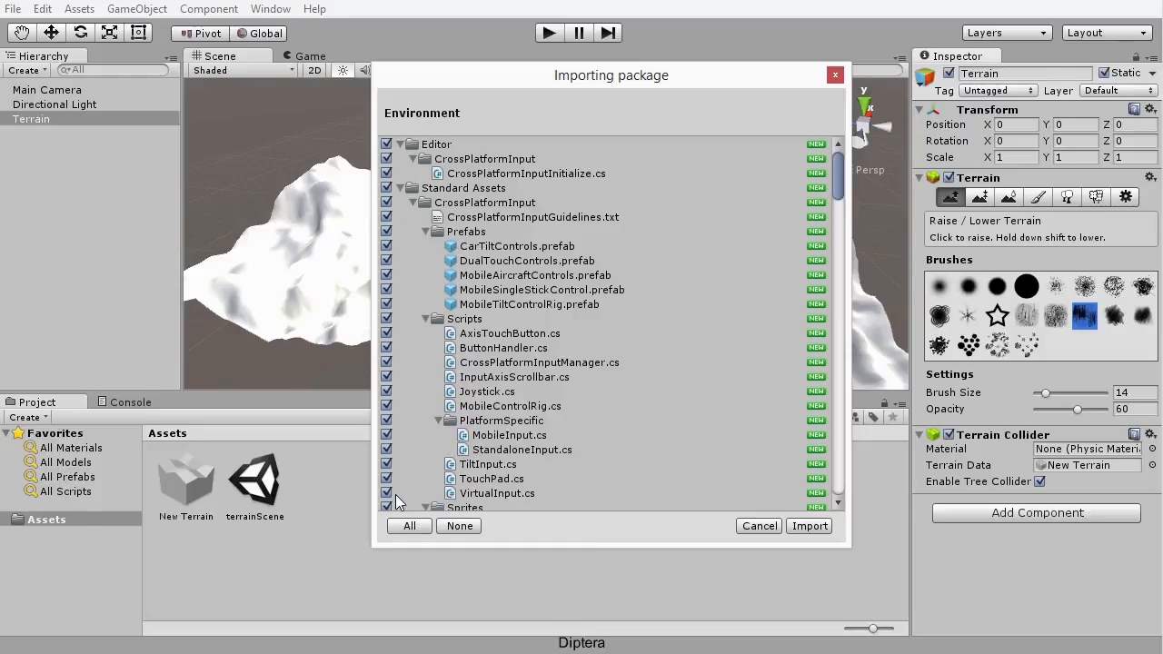
click(808, 529)
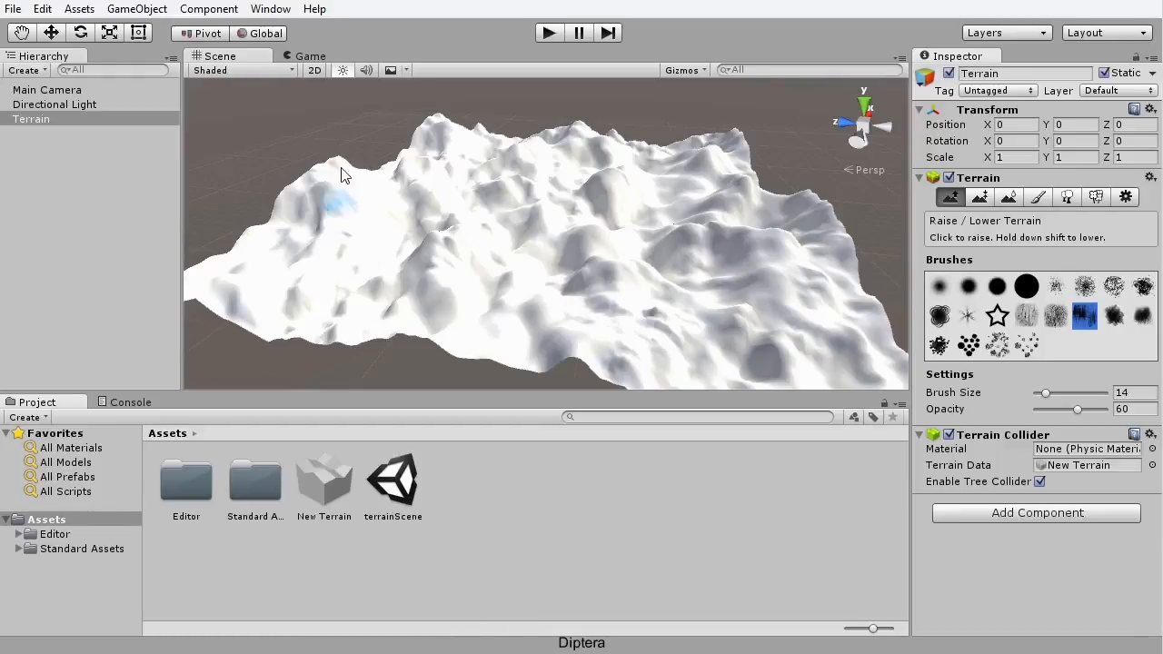
Step: Open the Asset Store and search it for "terrain assets"
click(273, 9)
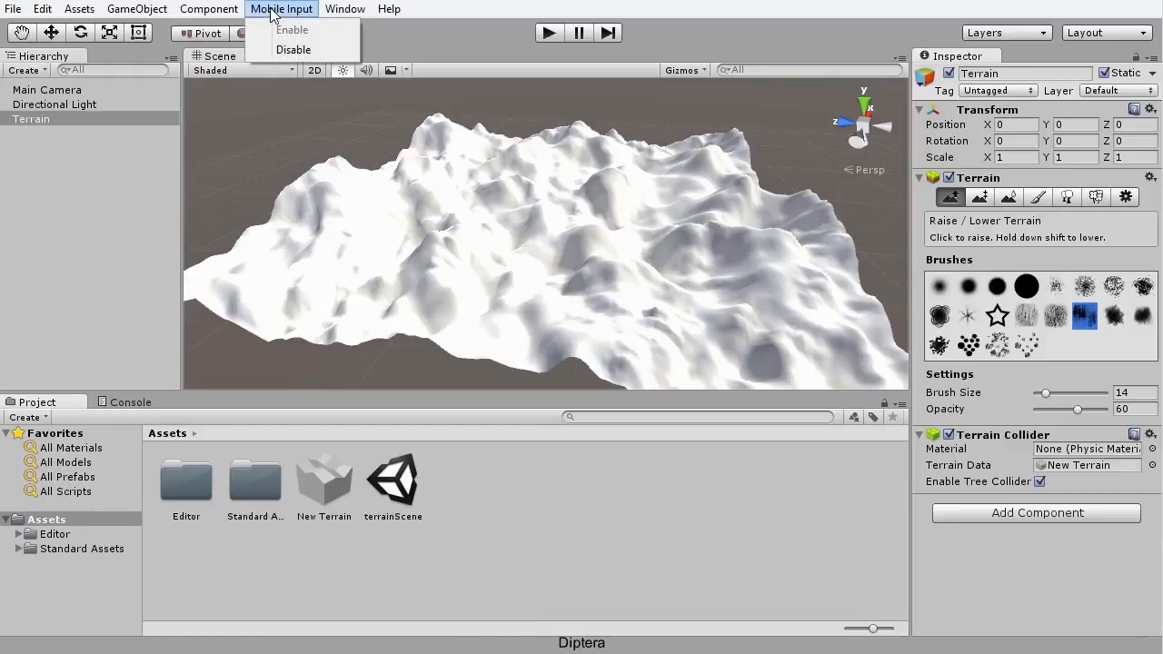
mouse_move(345, 9)
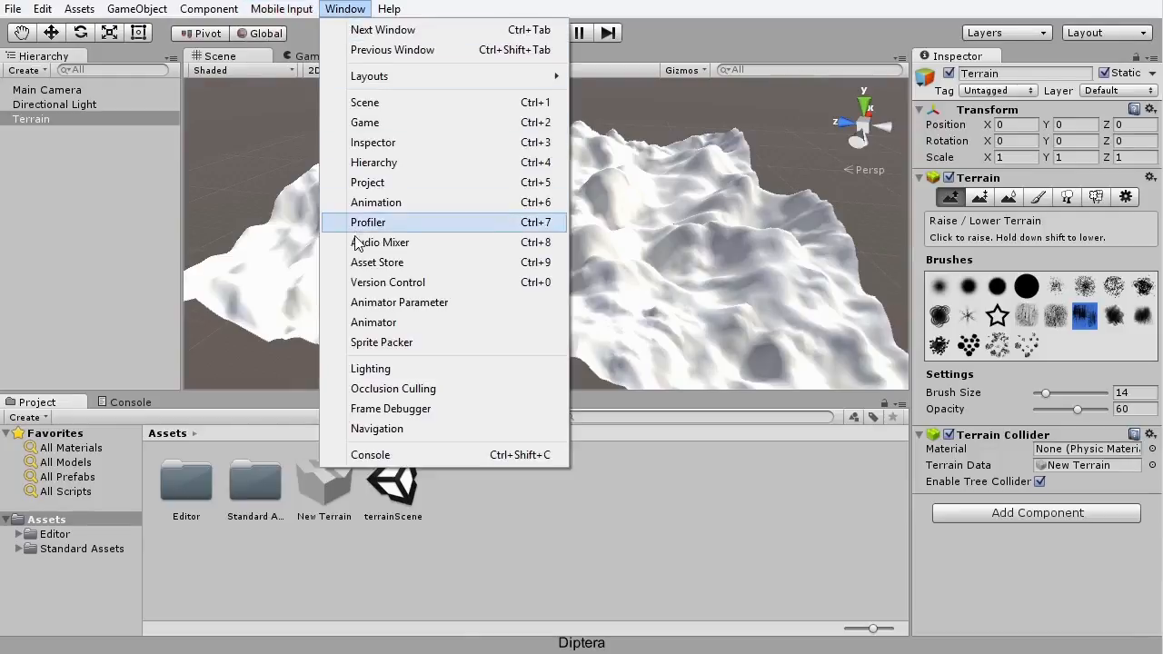
click(546, 272)
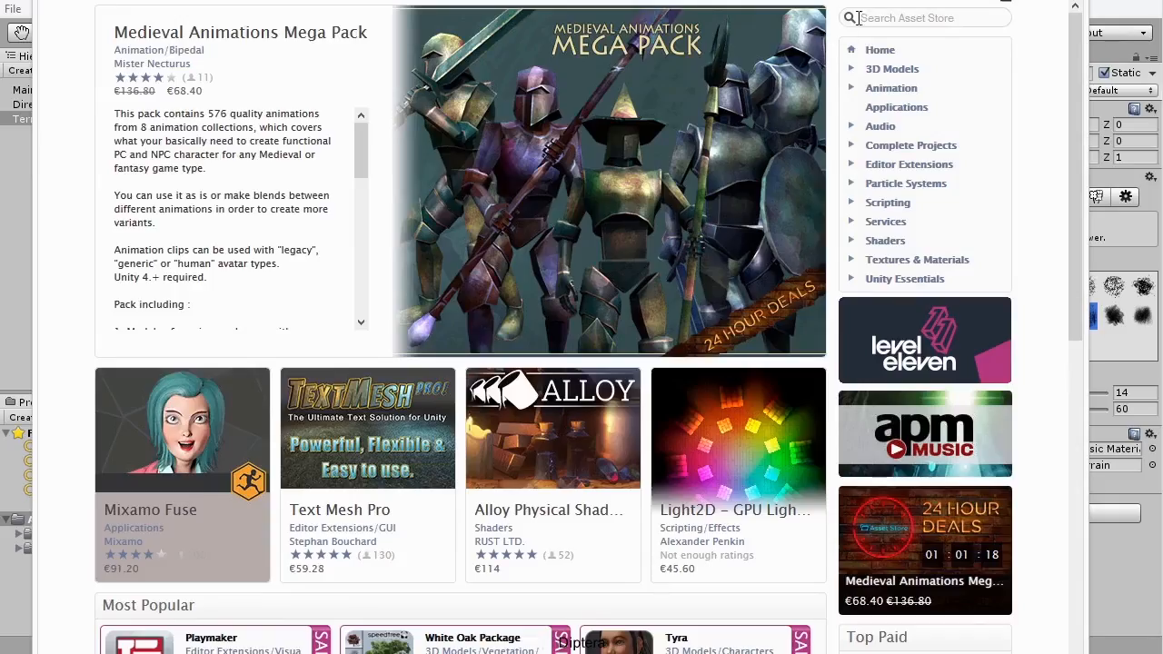
click(858, 19)
text(terrain assets)
key(Return)
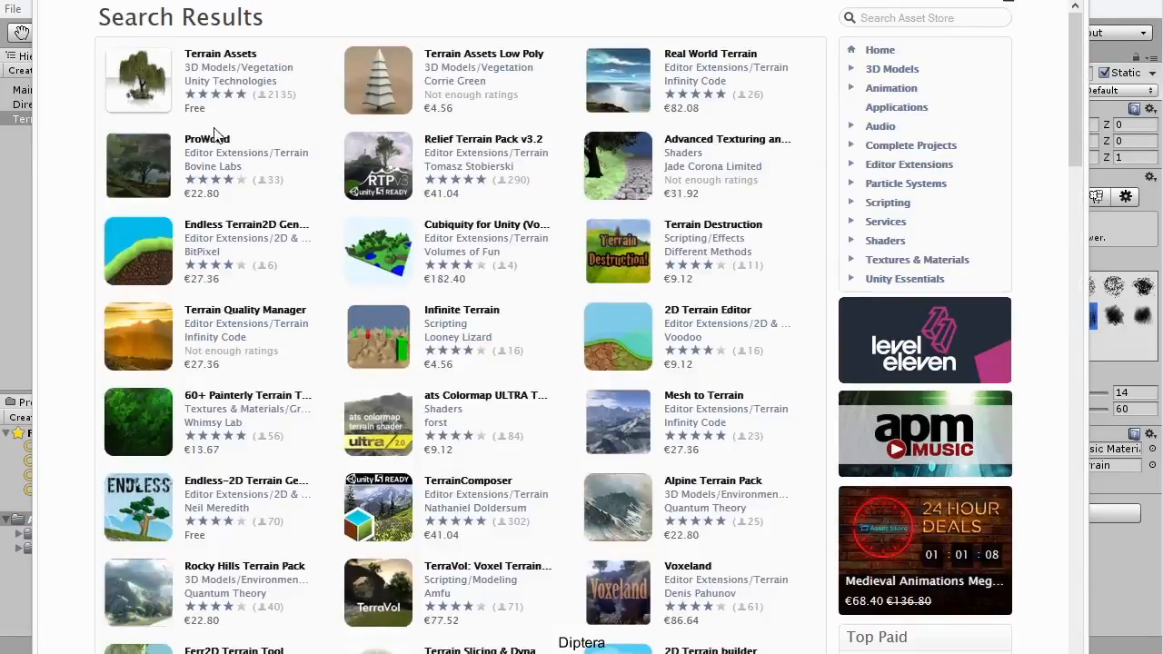
Step: Import all contents of the free Terrain Assets package by Unity Technologies into the project
click(239, 60)
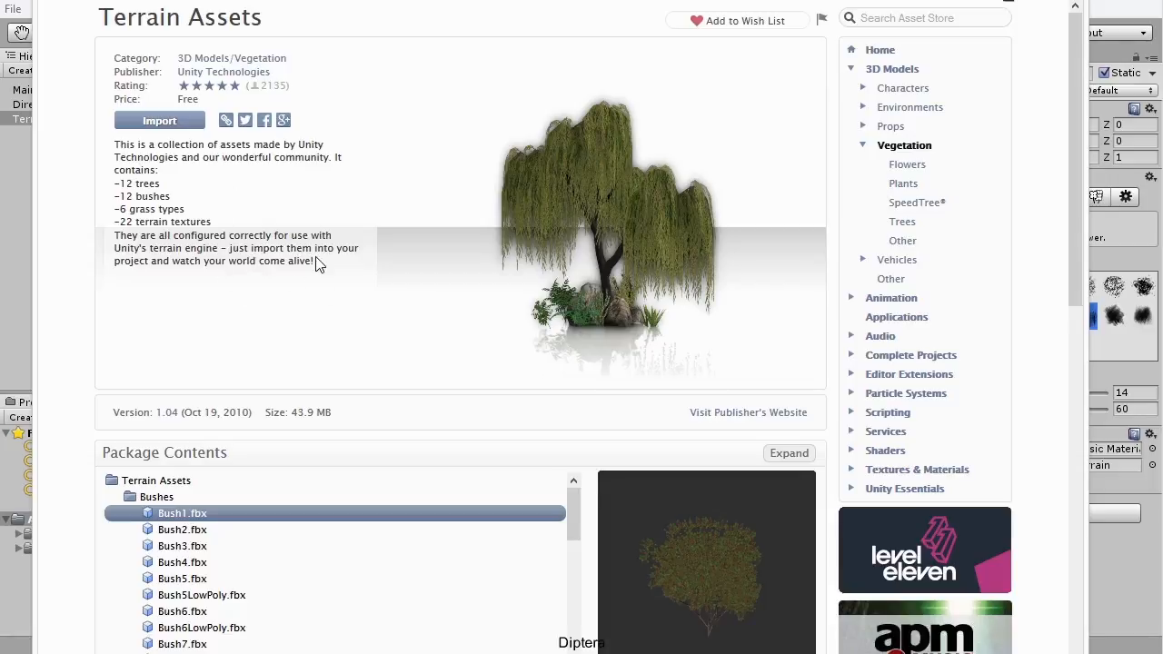
click(163, 124)
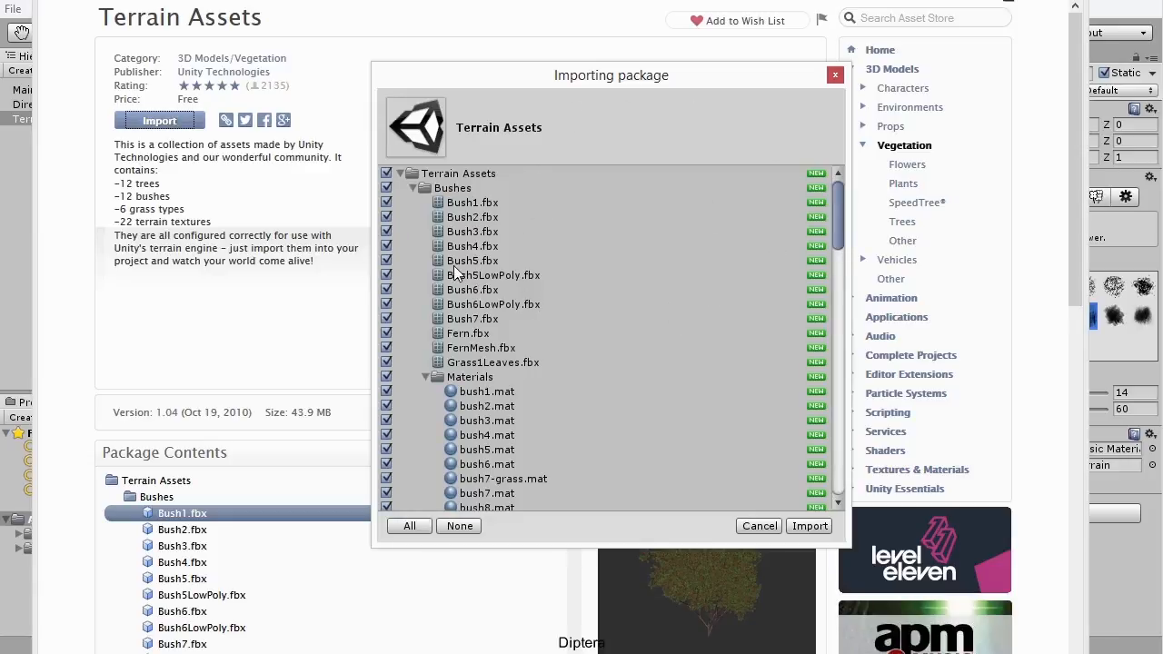
click(804, 526)
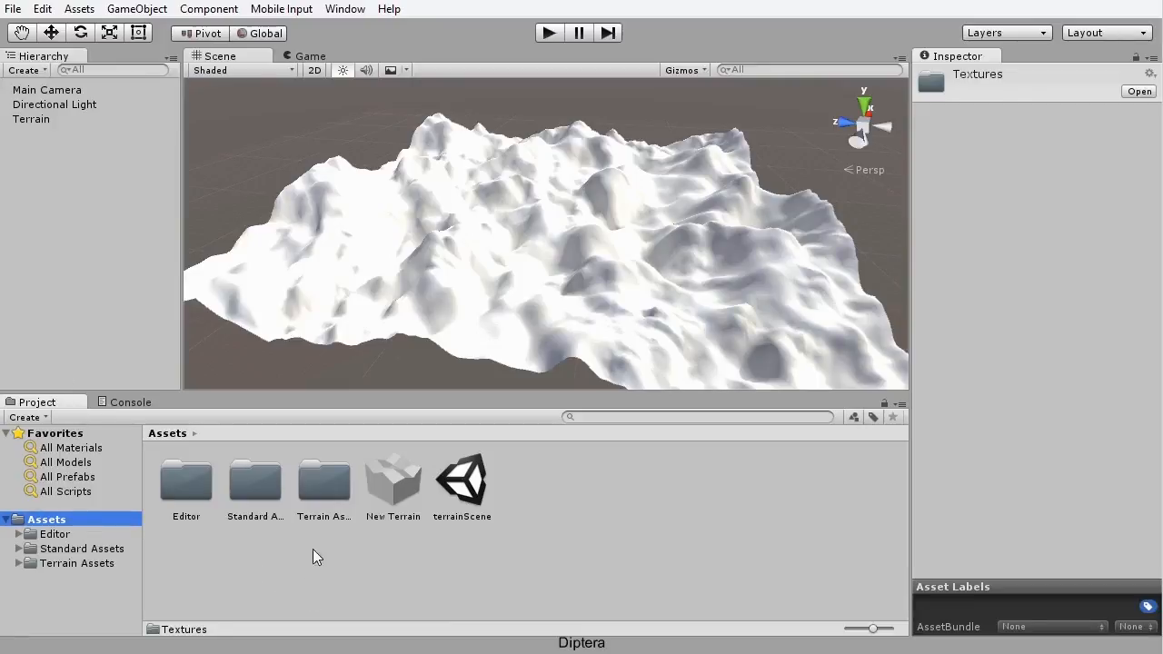
Step: Open the Environment folder inside Standard Assets to view its contents
double_click(256, 491)
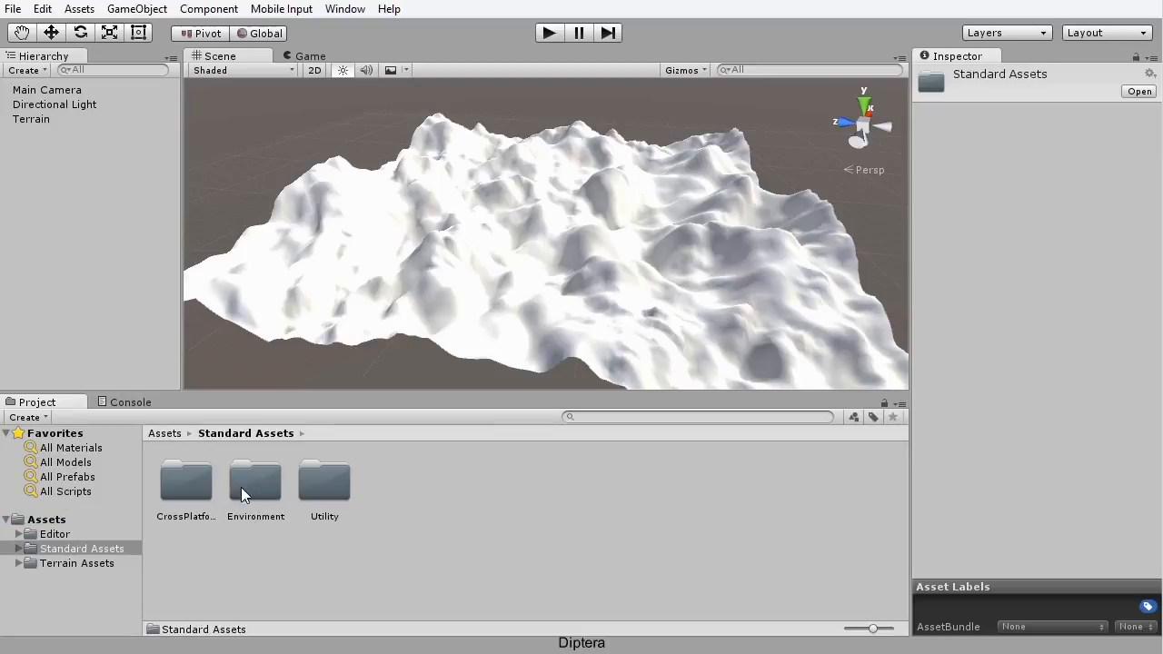
double_click(256, 489)
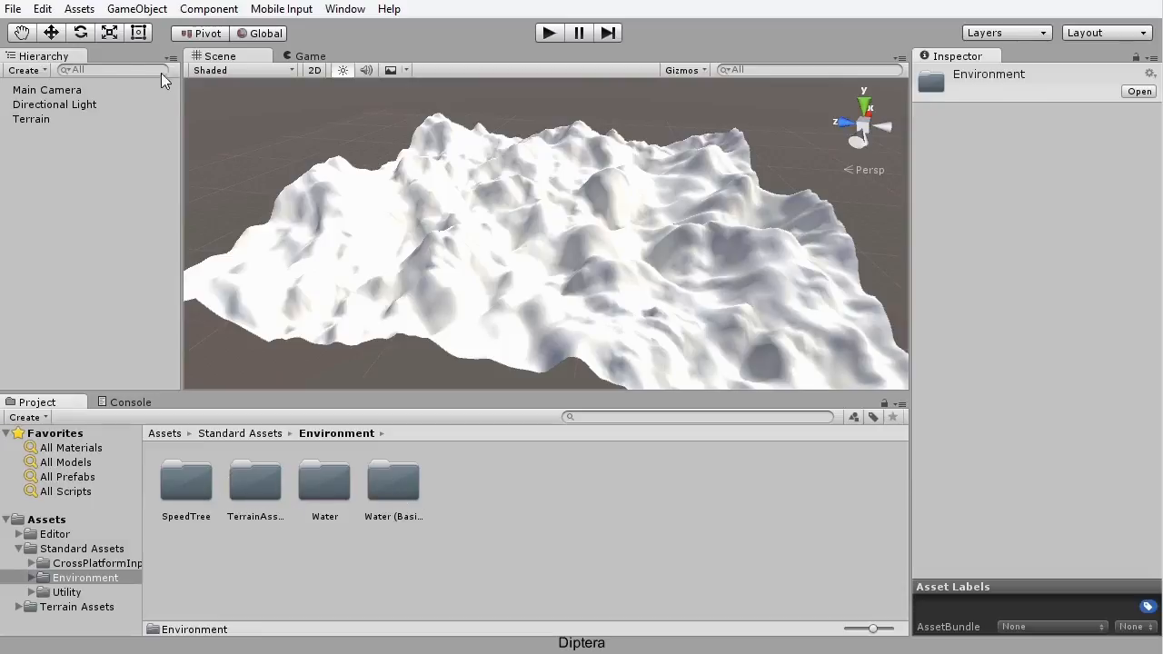
Step: Open the Textures folder inside Terrain Assets to view its contents
click(79, 9)
mouse_move(91, 137)
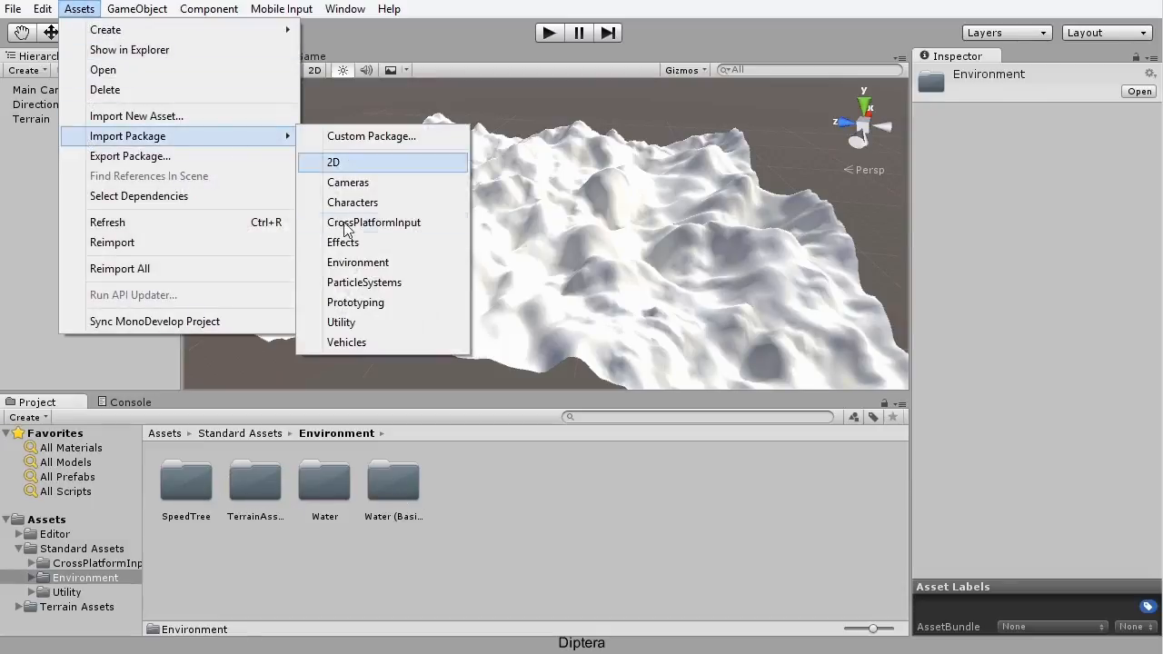
click(19, 549)
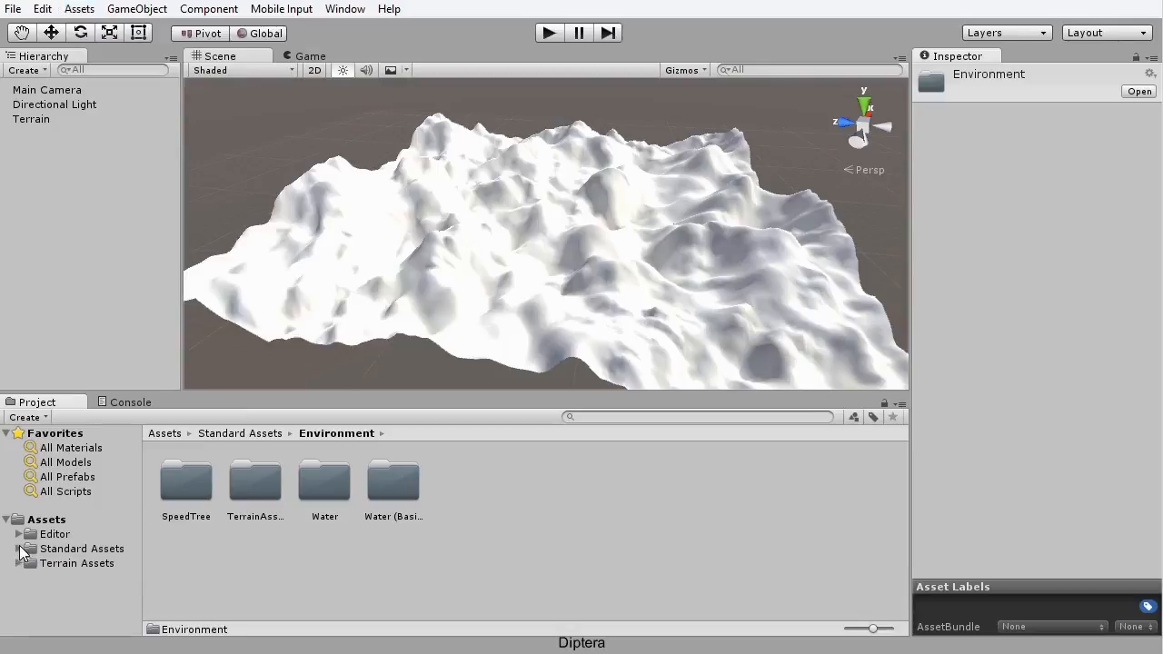
click(86, 564)
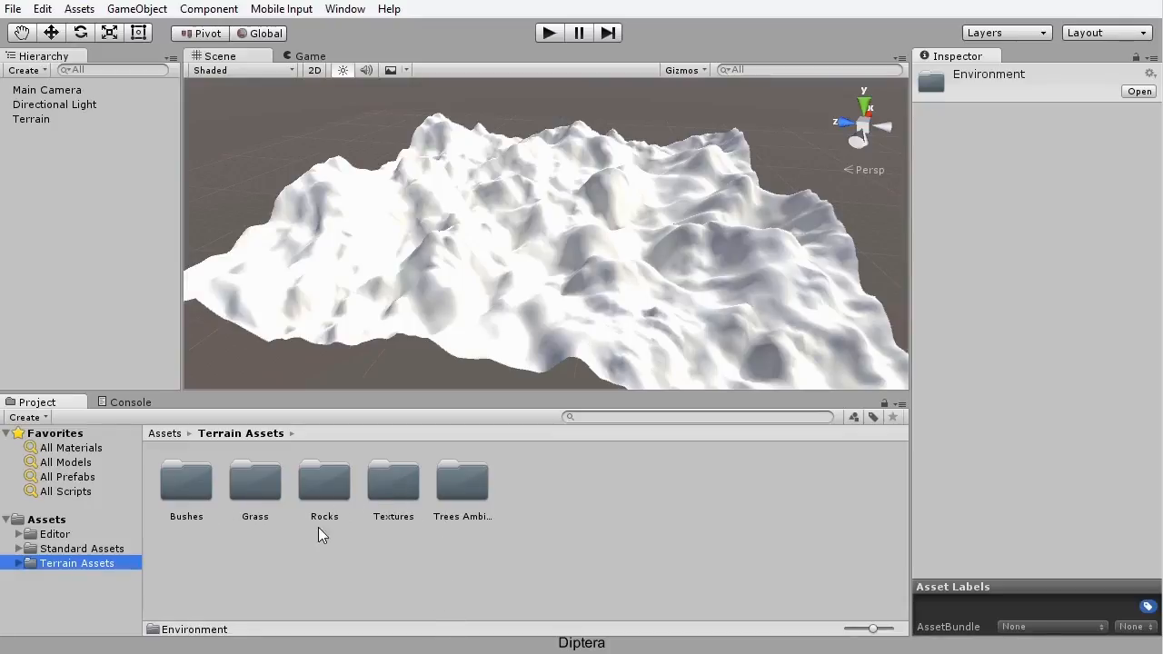
double_click(393, 485)
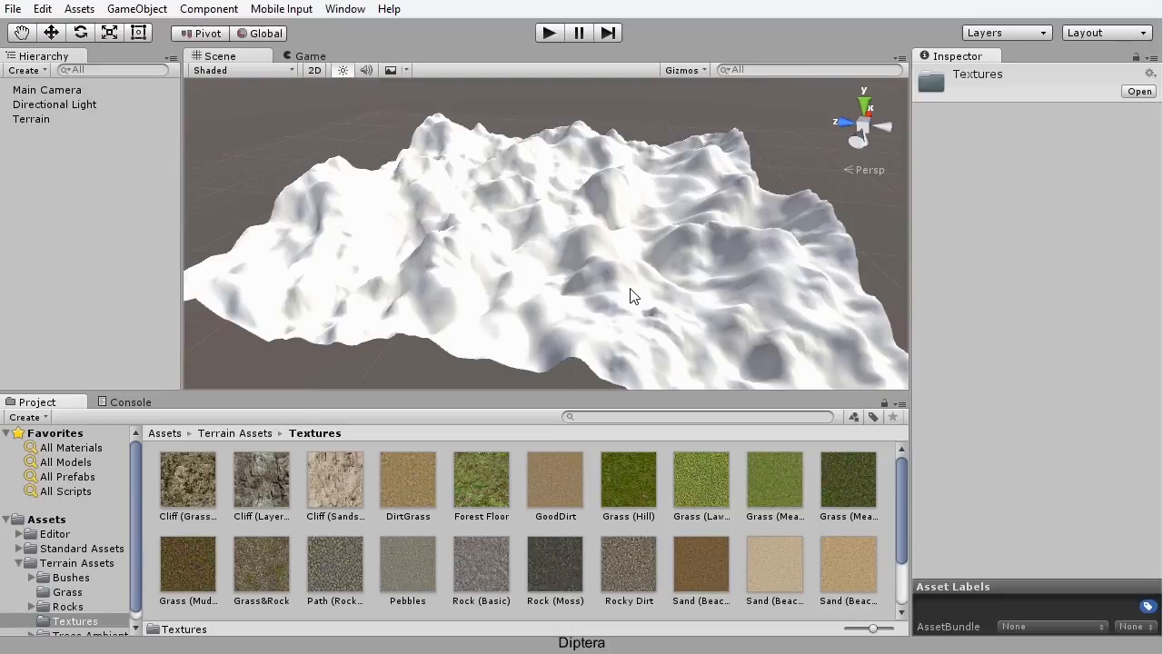
Step: Select the terrain and activate its Paint Texture tool
click(515, 257)
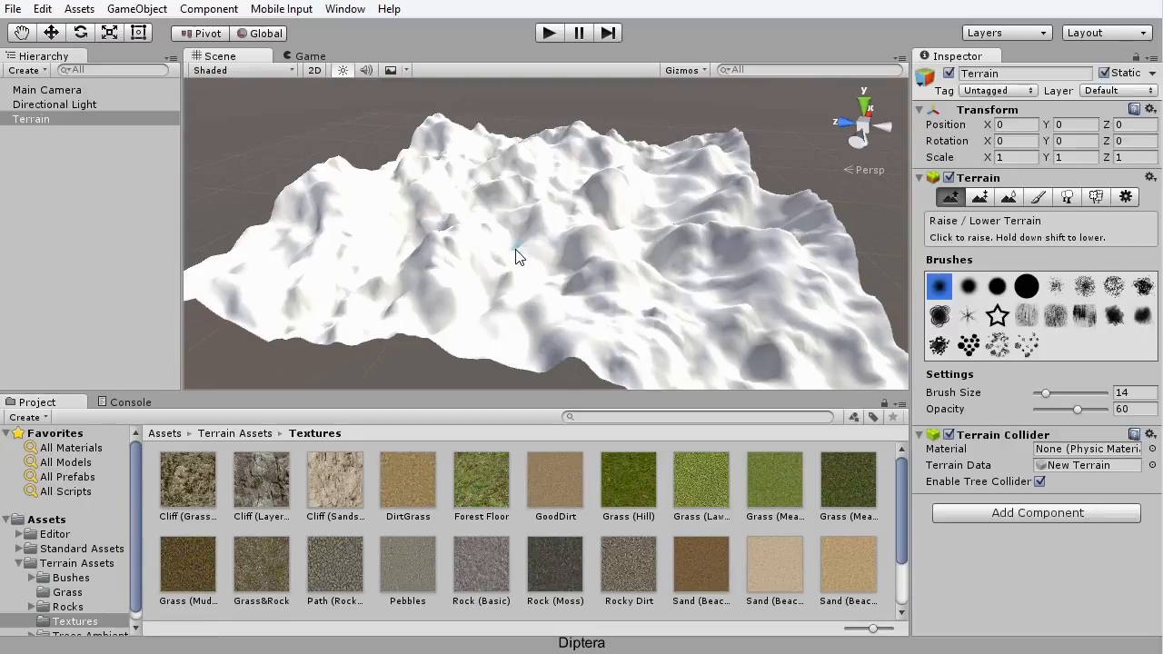
click(1038, 196)
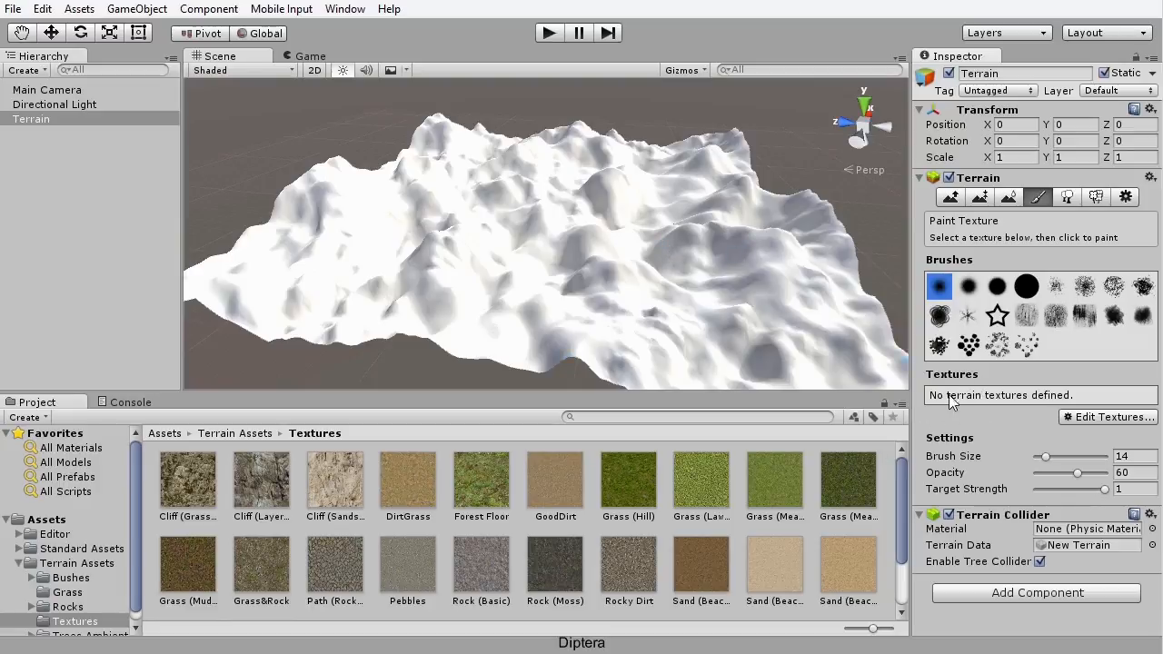
click(1091, 420)
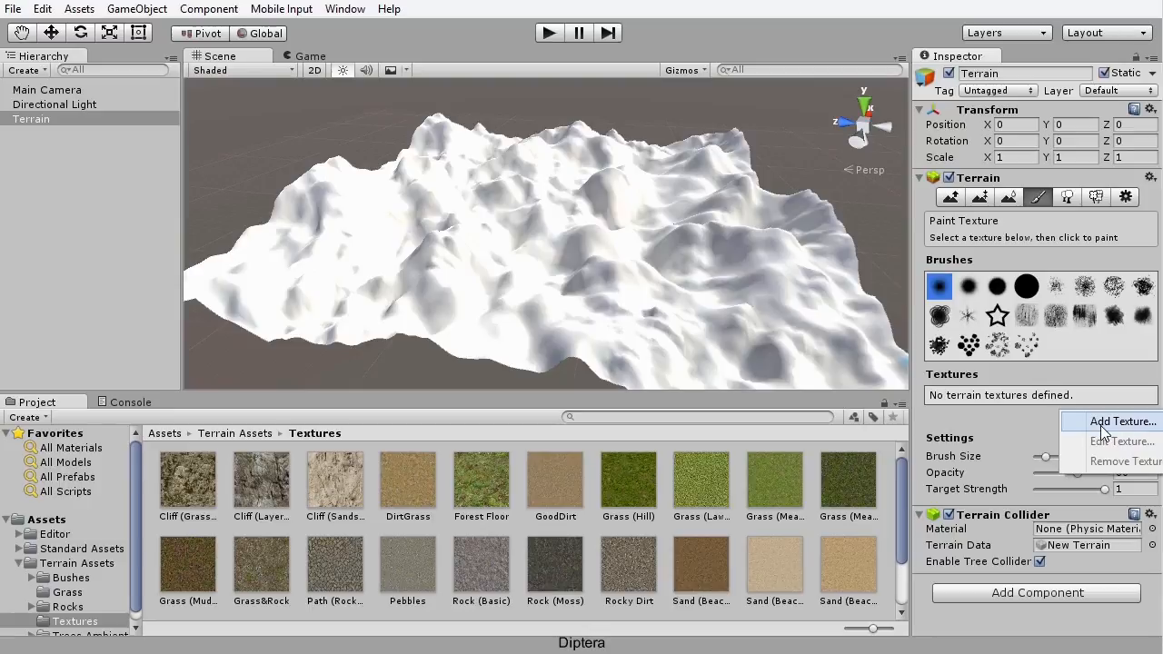
click(1123, 422)
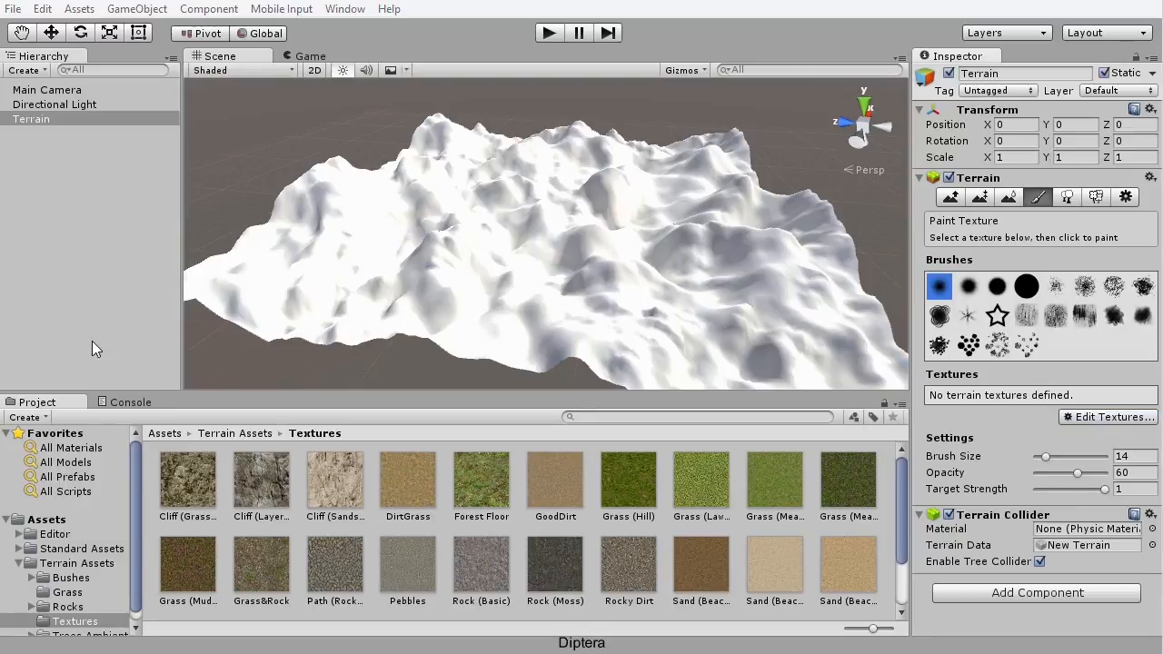
drag(299, 134, 670, 89)
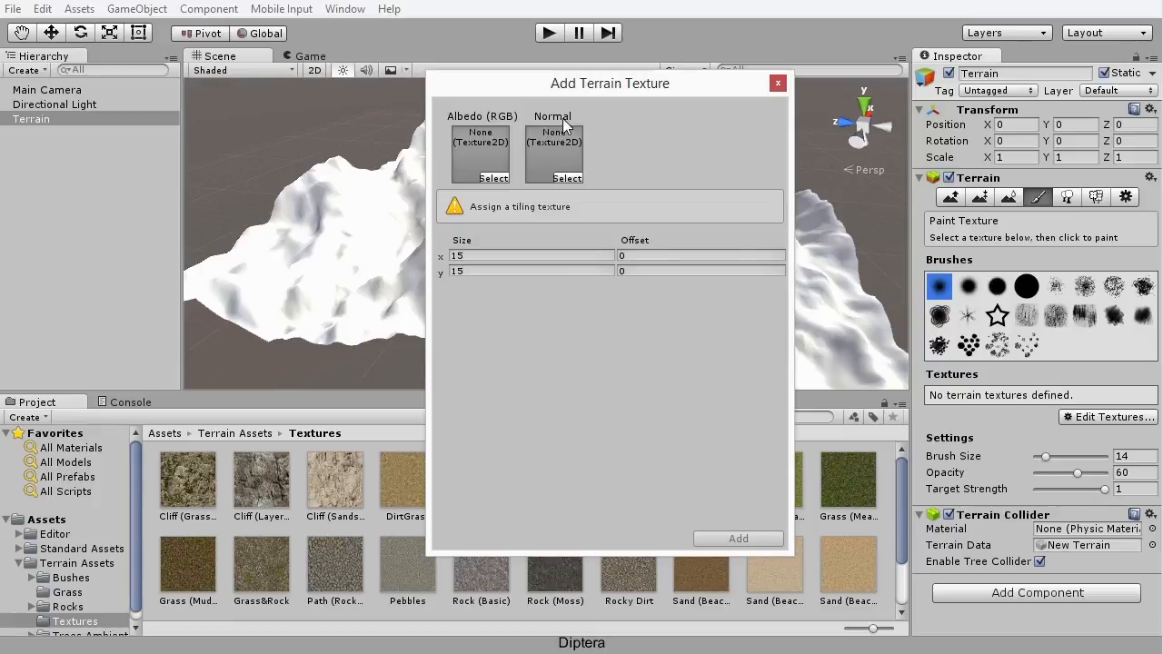
drag(610, 85, 911, 45)
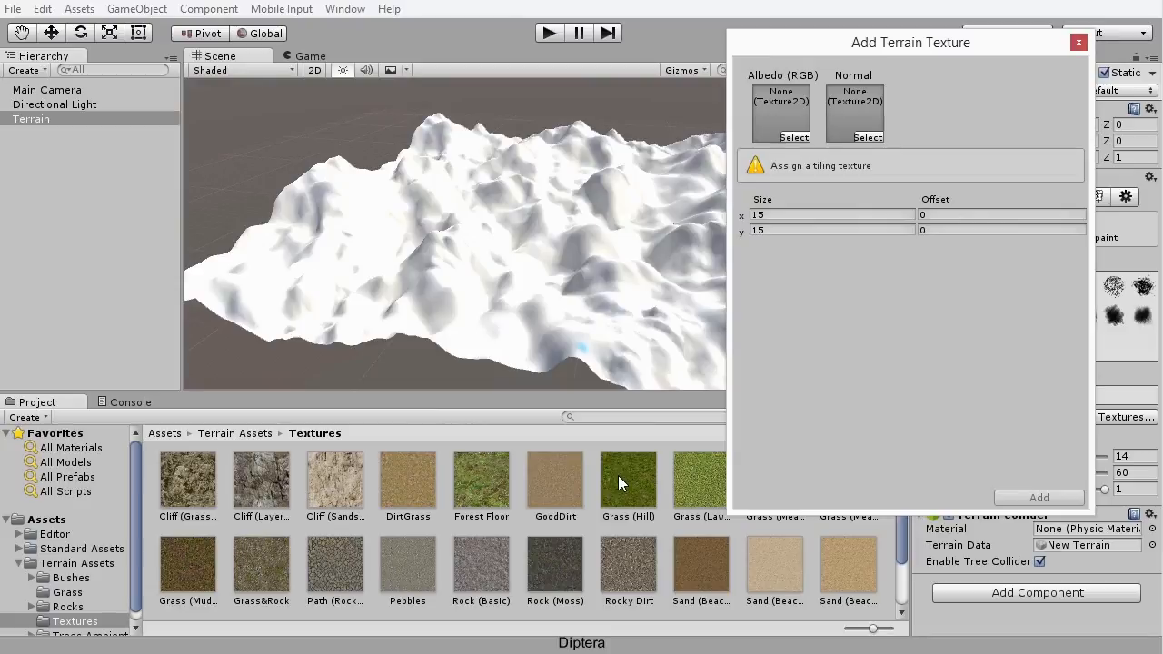
drag(986, 35, 807, 24)
click(897, 34)
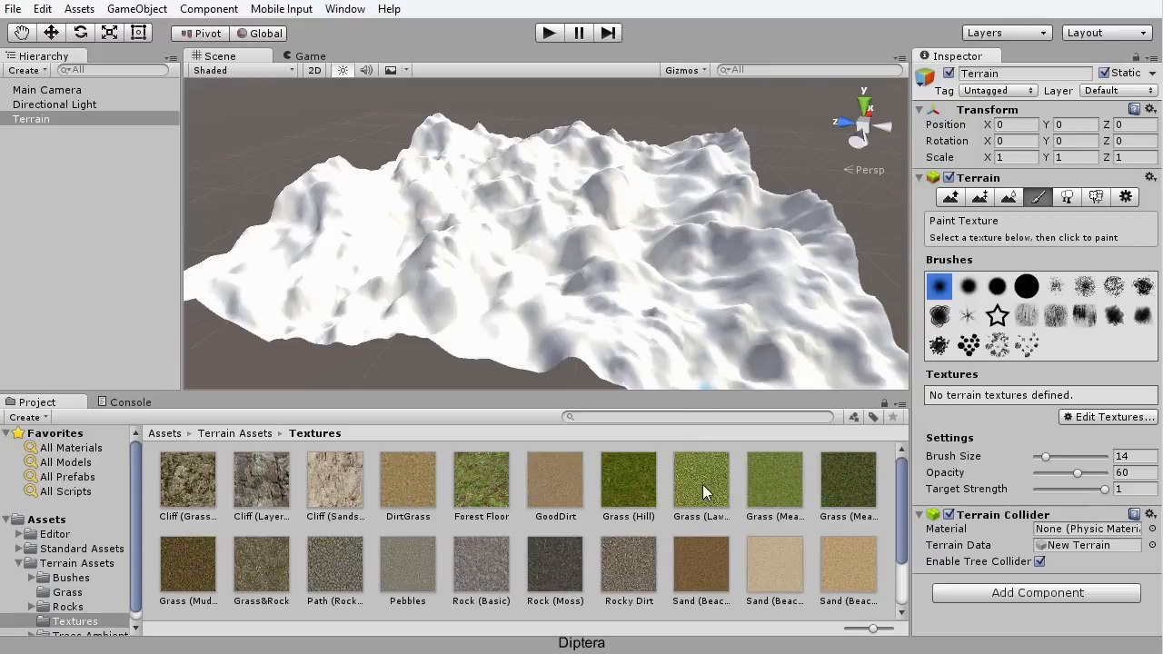
Step: Duplicate the Grass (Hill) texture, saving all modified project files
click(627, 489)
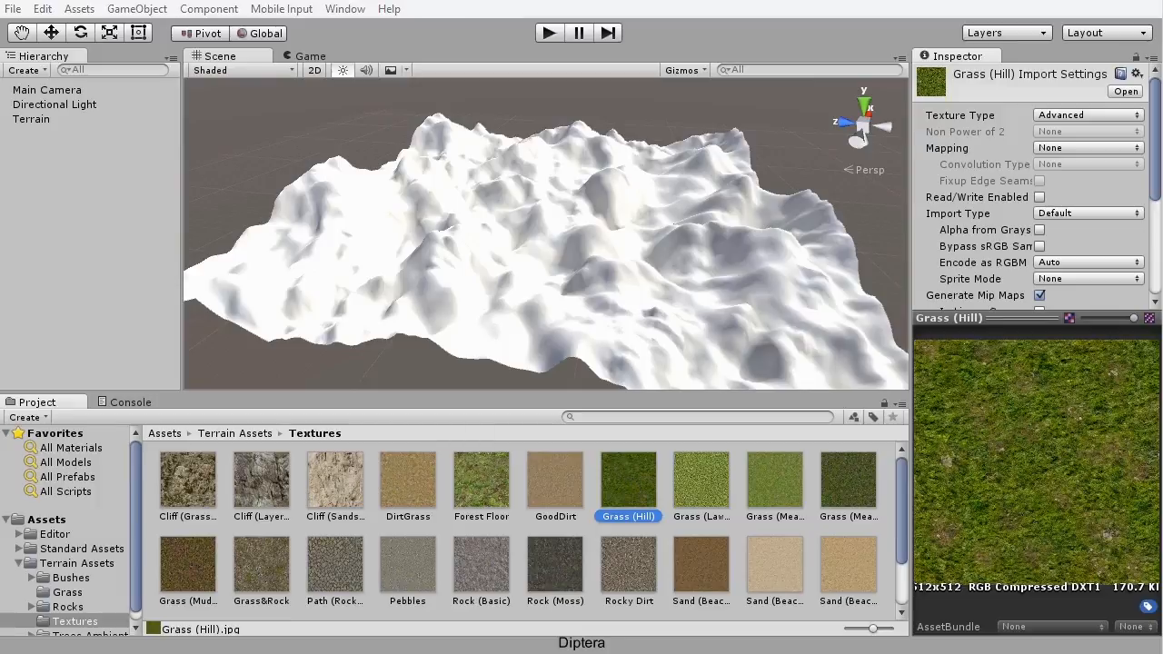
key(ctrl+s)
drag(605, 208, 651, 172)
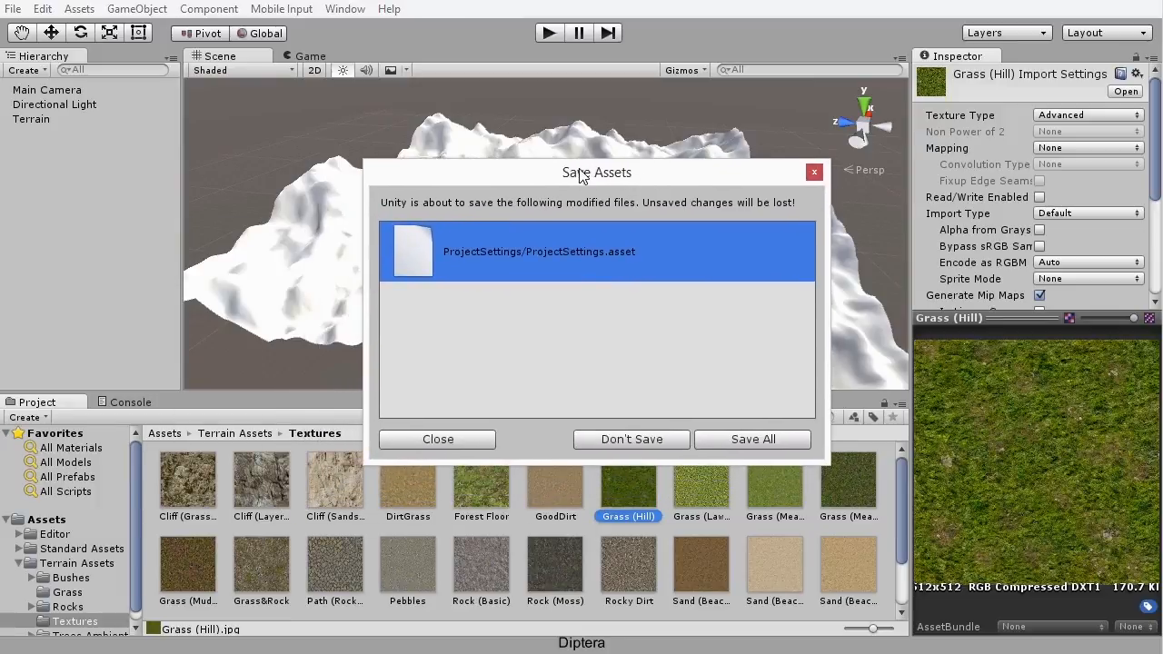
click(718, 439)
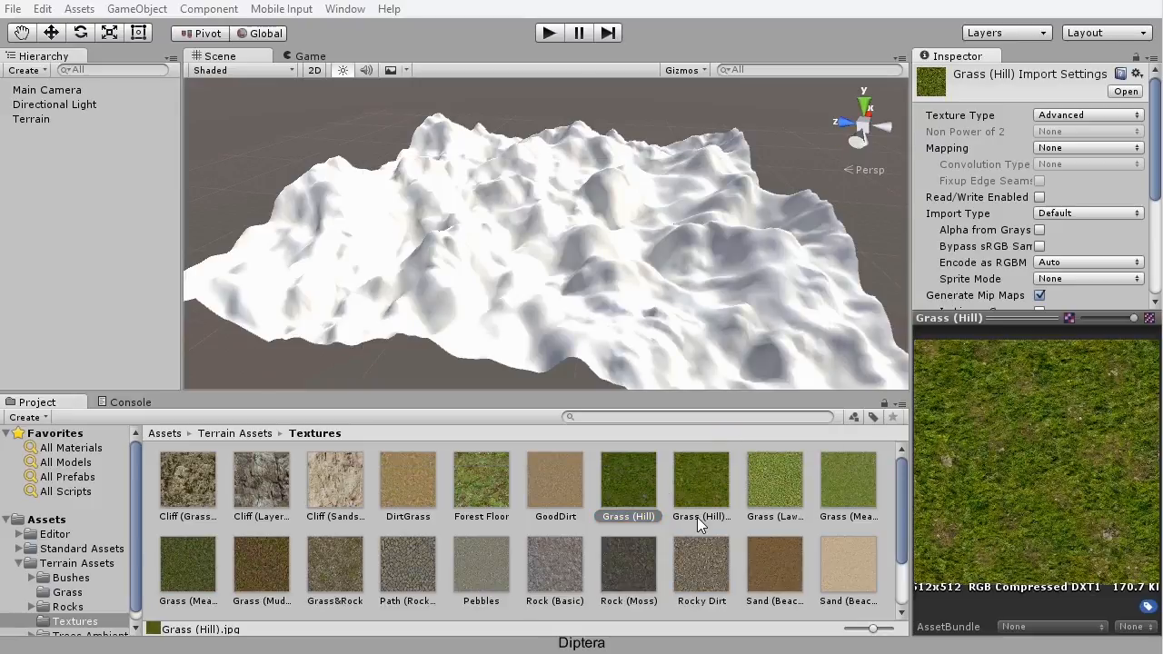
Step: Rename the duplicated grass texture as Grass_n
click(697, 517)
click(701, 515)
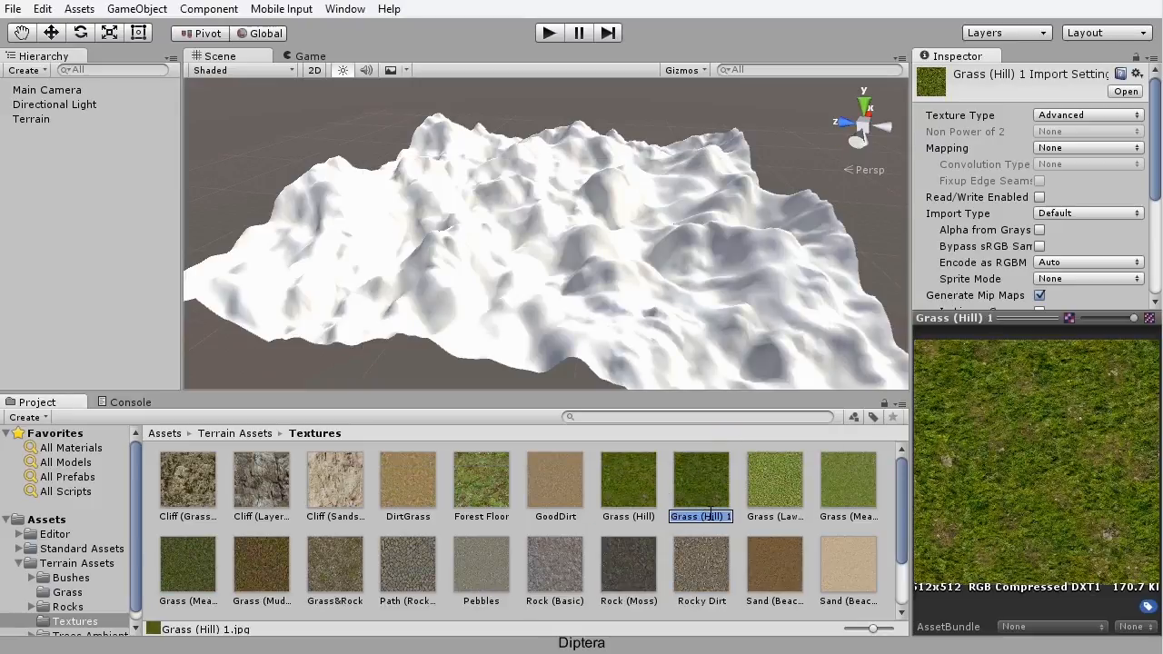
click(710, 517)
drag(702, 517, 737, 518)
key(BackSpace)
key(BackSpace)
text(_n)
key(Return)
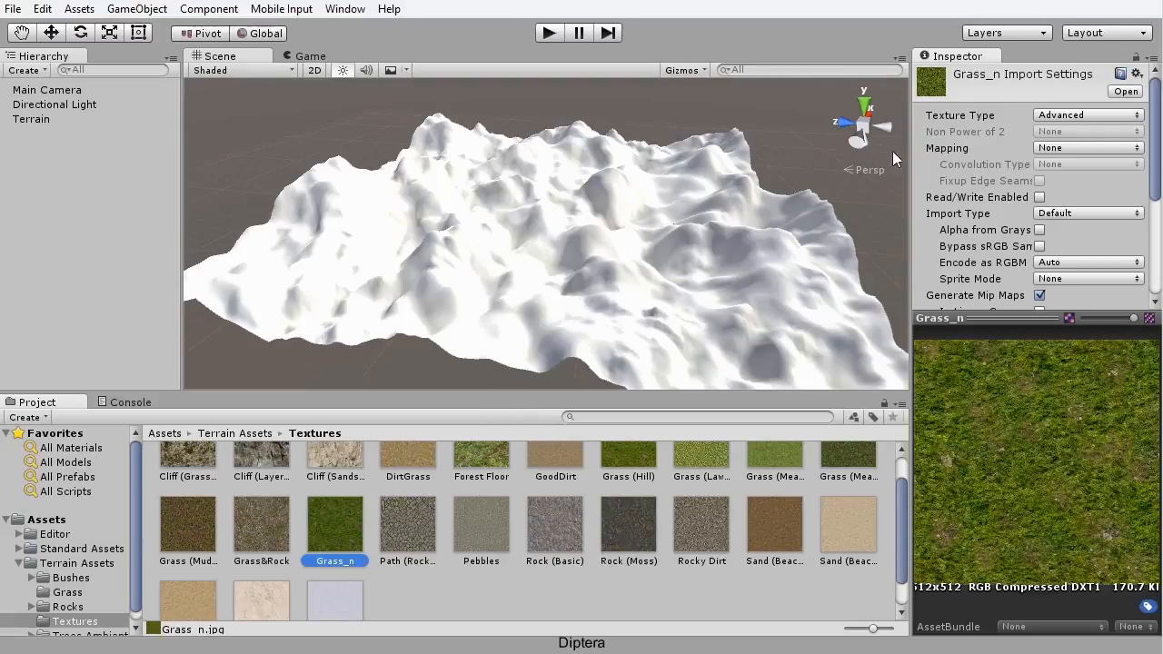
Step: Change the texture type of Grass_n to Normal map and apply the import settings
click(1049, 116)
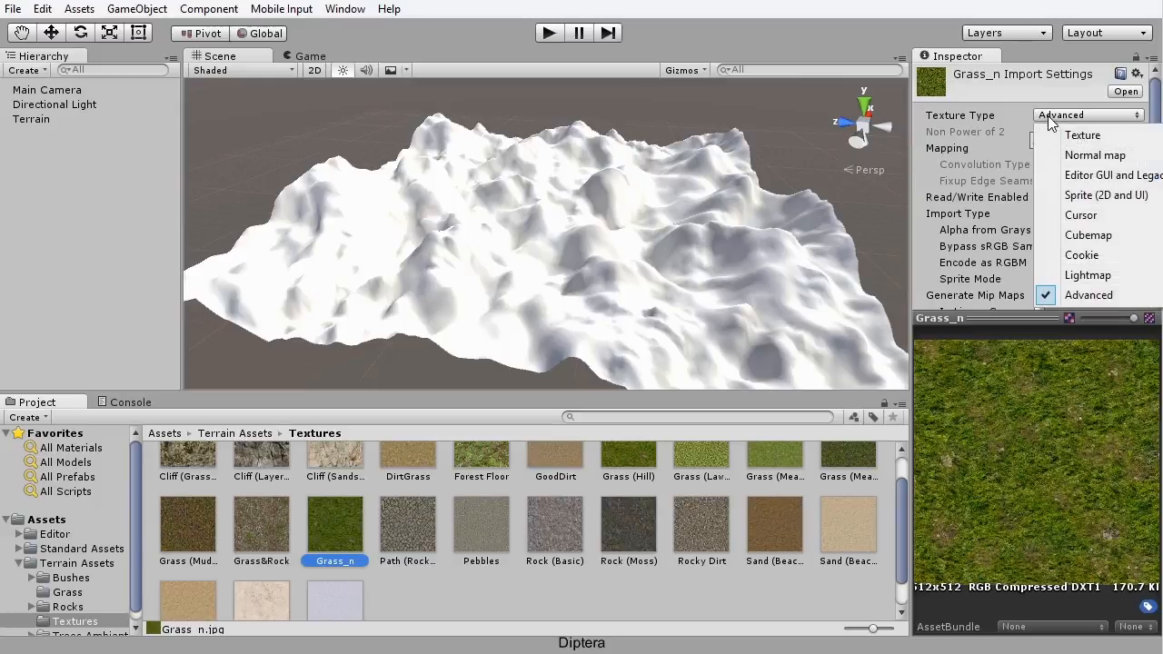
click(1092, 156)
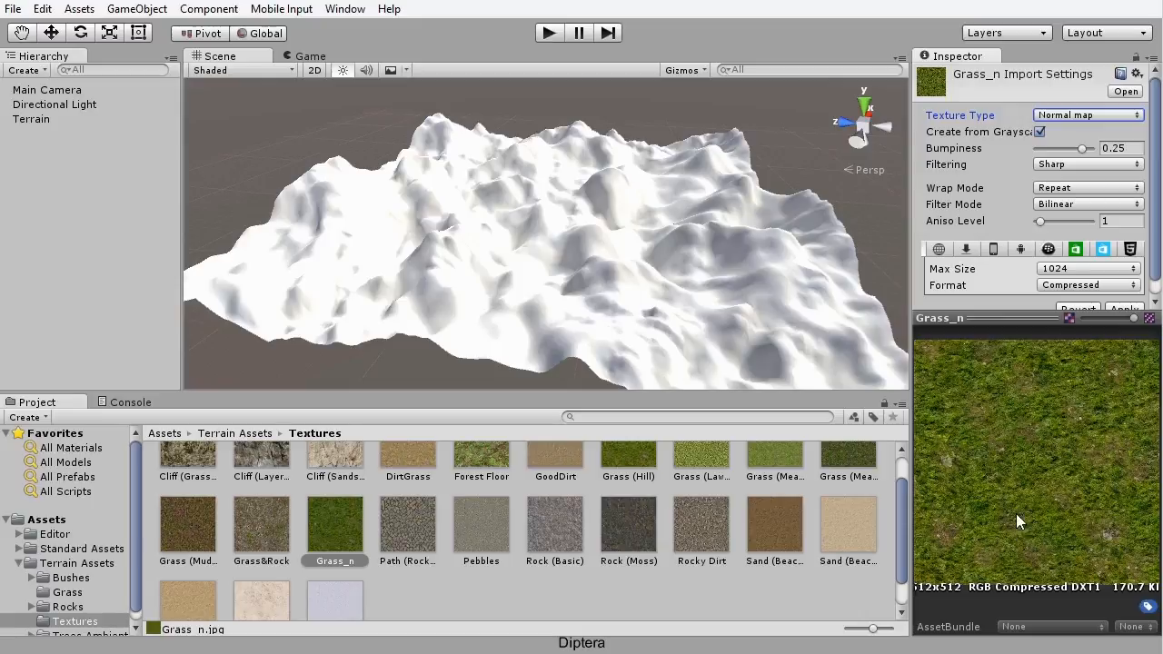
scroll(1108, 303, down, 1)
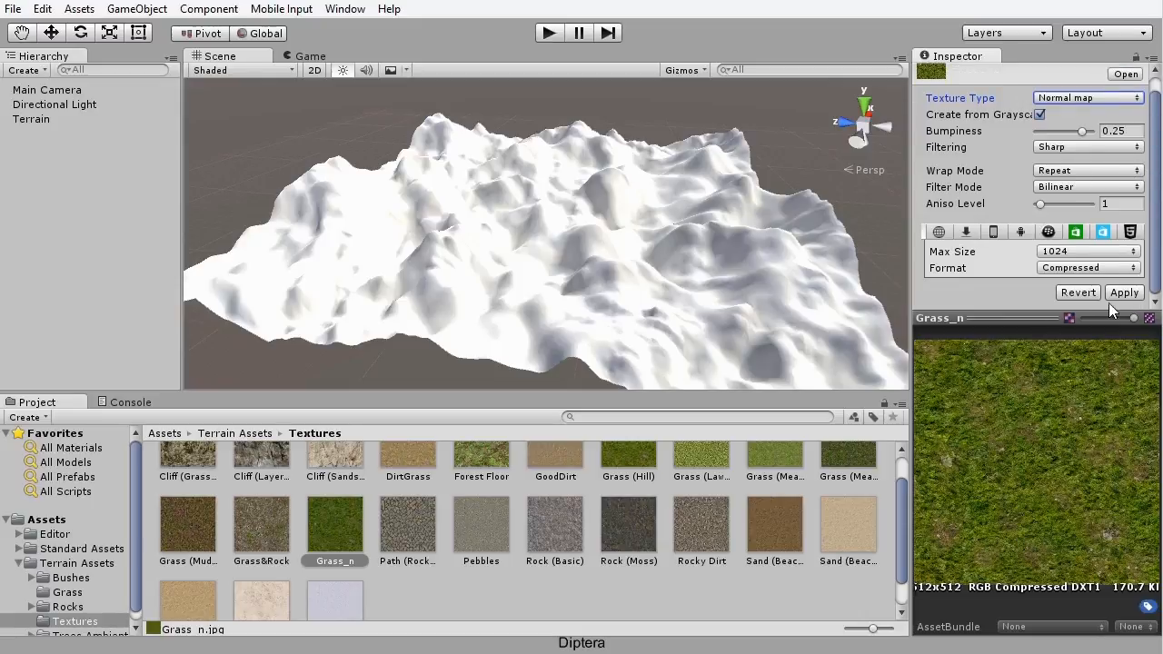
click(1123, 293)
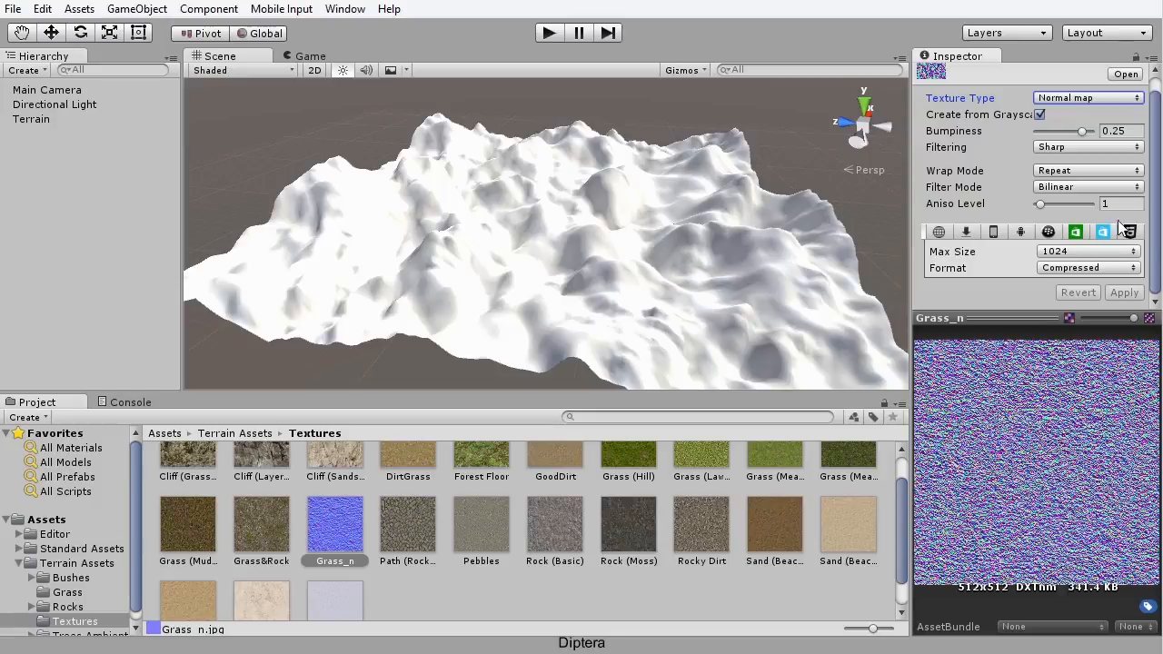
Step: Lower the bumpiness of the Grass_n normal map to 0.03 and apply it
scroll(1104, 218, up, 1)
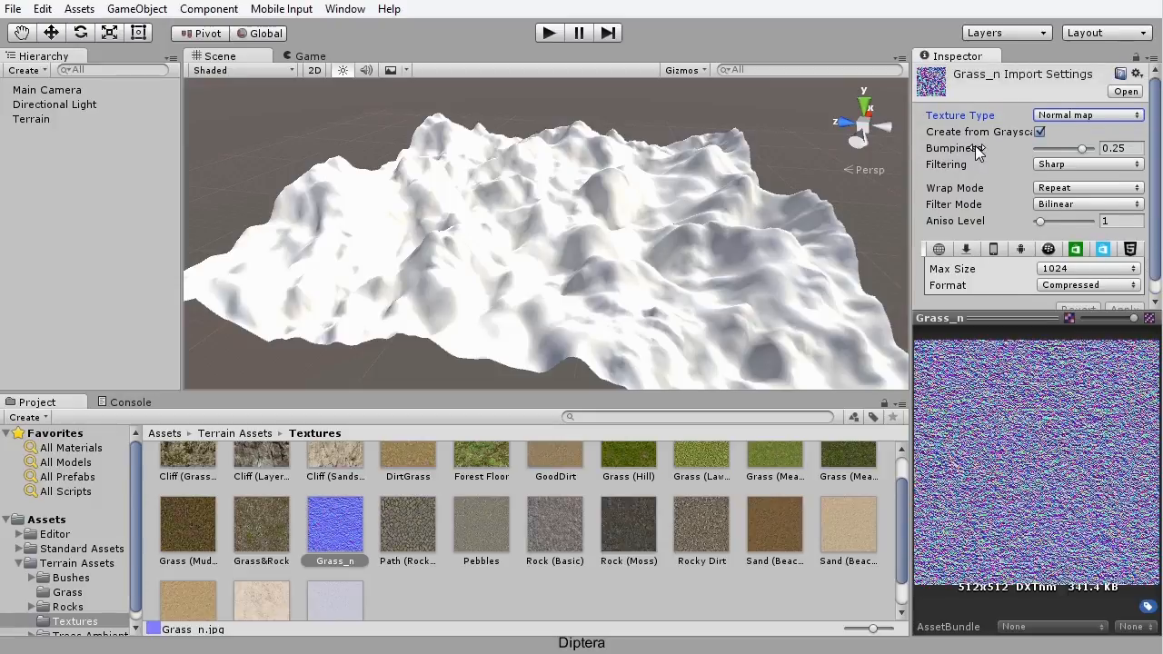
drag(1079, 149, 1040, 149)
scroll(1159, 201, down, 1)
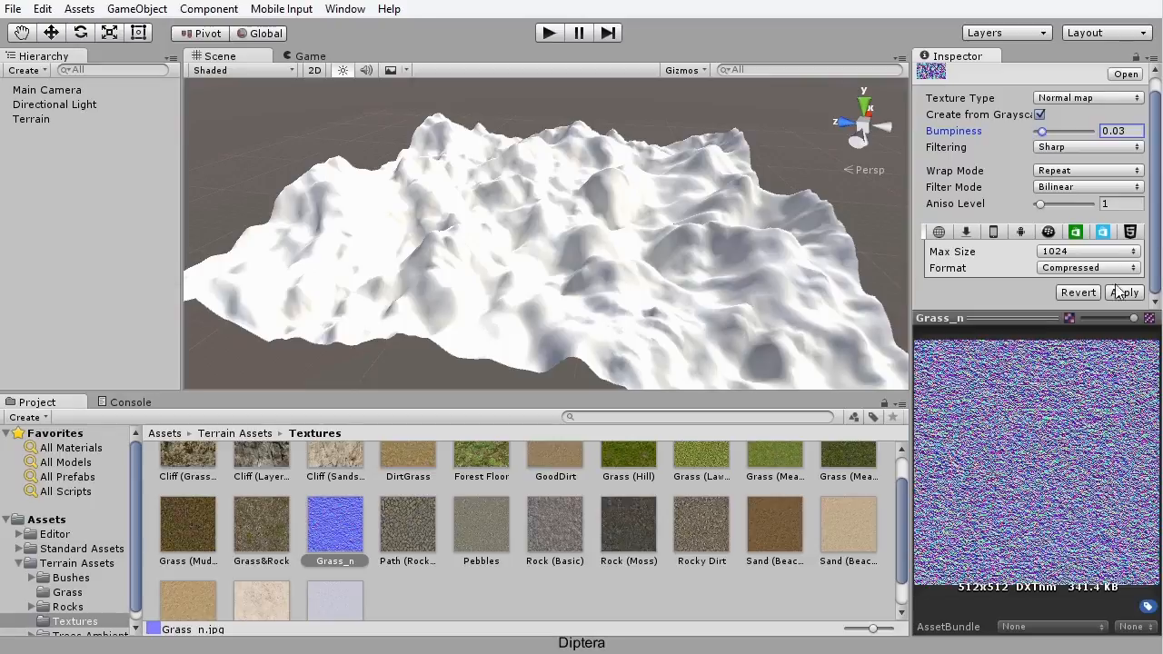
click(1124, 292)
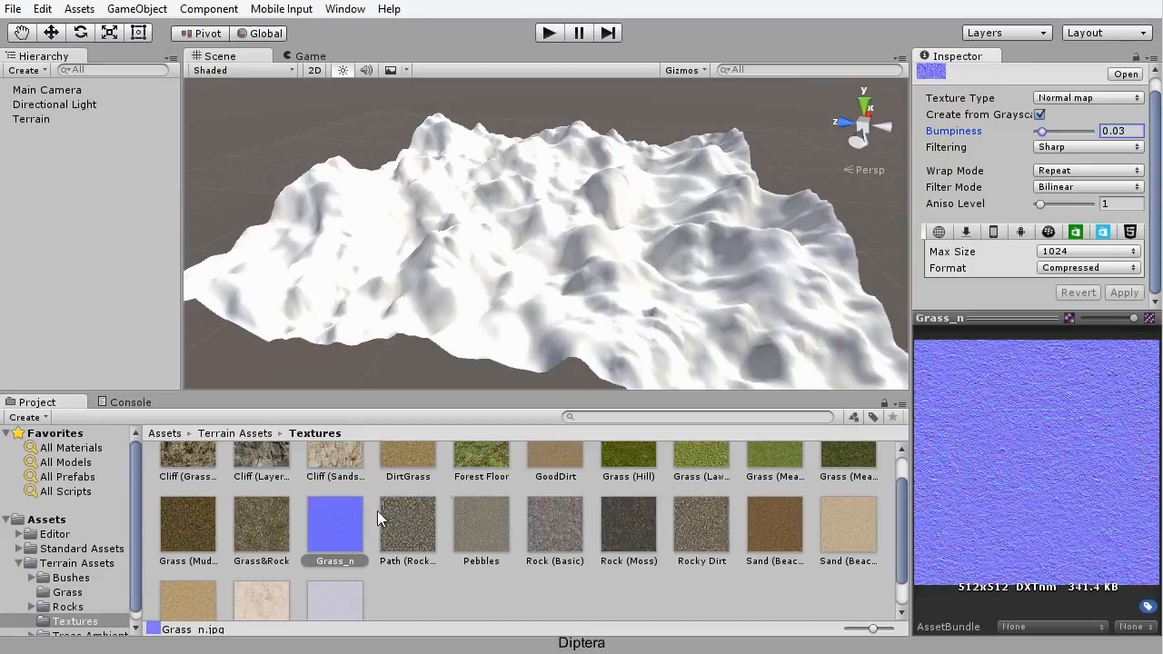
Step: Start a new terrain texture with Grass (Hill) as its albedo and Grass_n as its normal map
drag(900, 519, 900, 490)
click(518, 237)
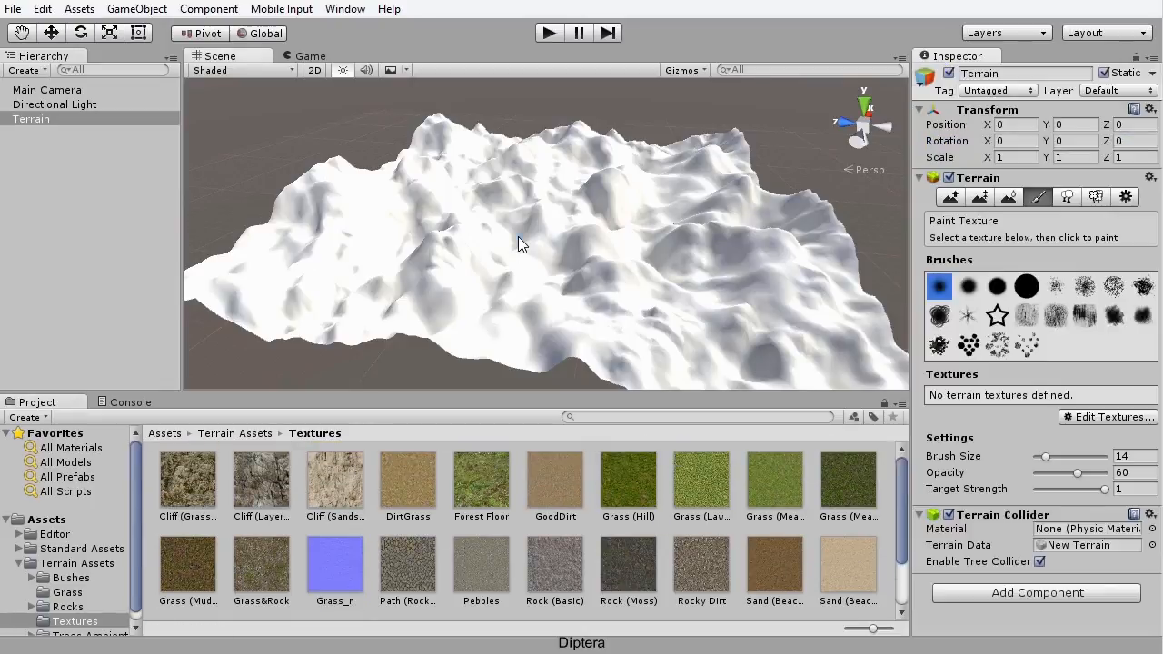
click(1094, 413)
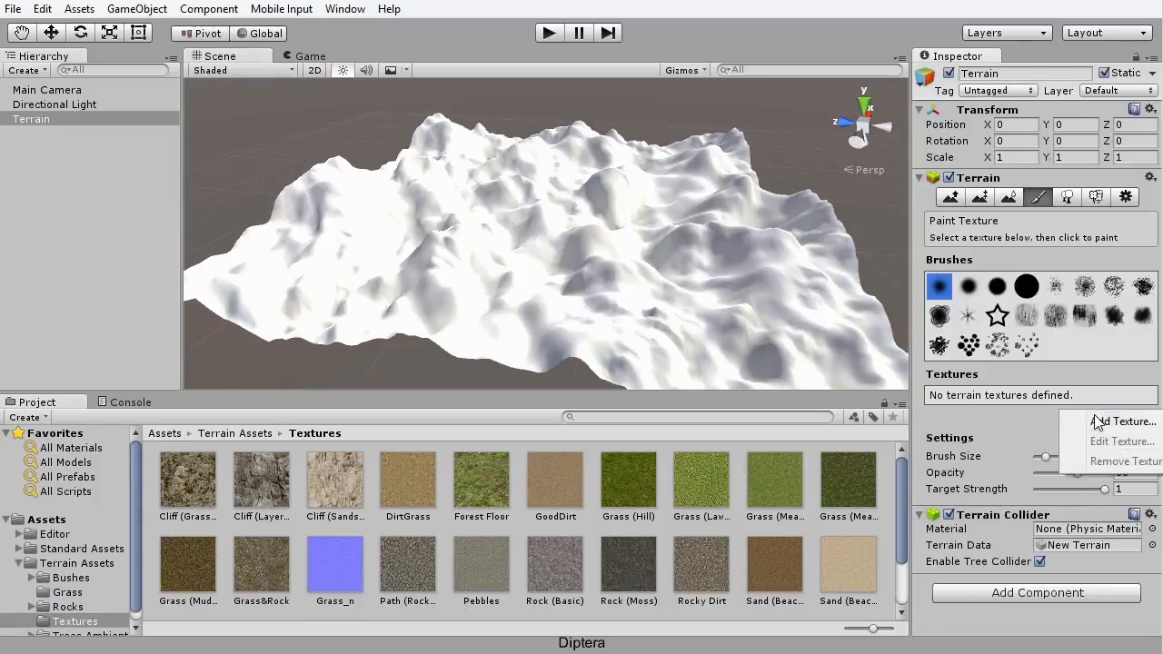
click(1107, 419)
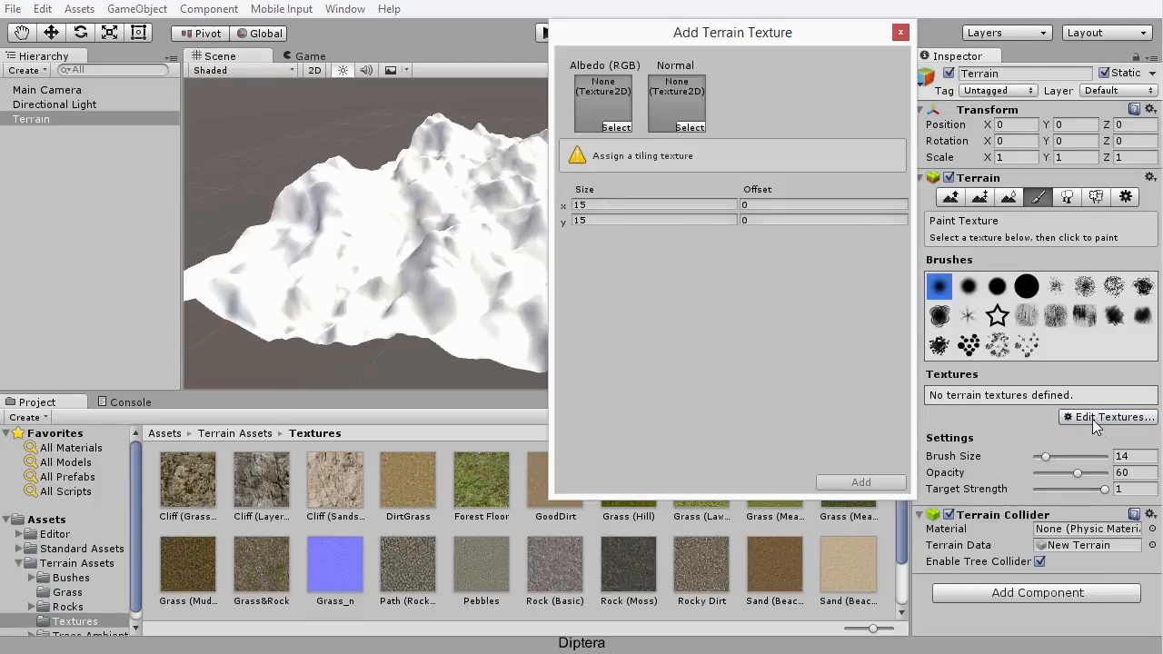
drag(721, 33, 372, 13)
drag(628, 482, 253, 80)
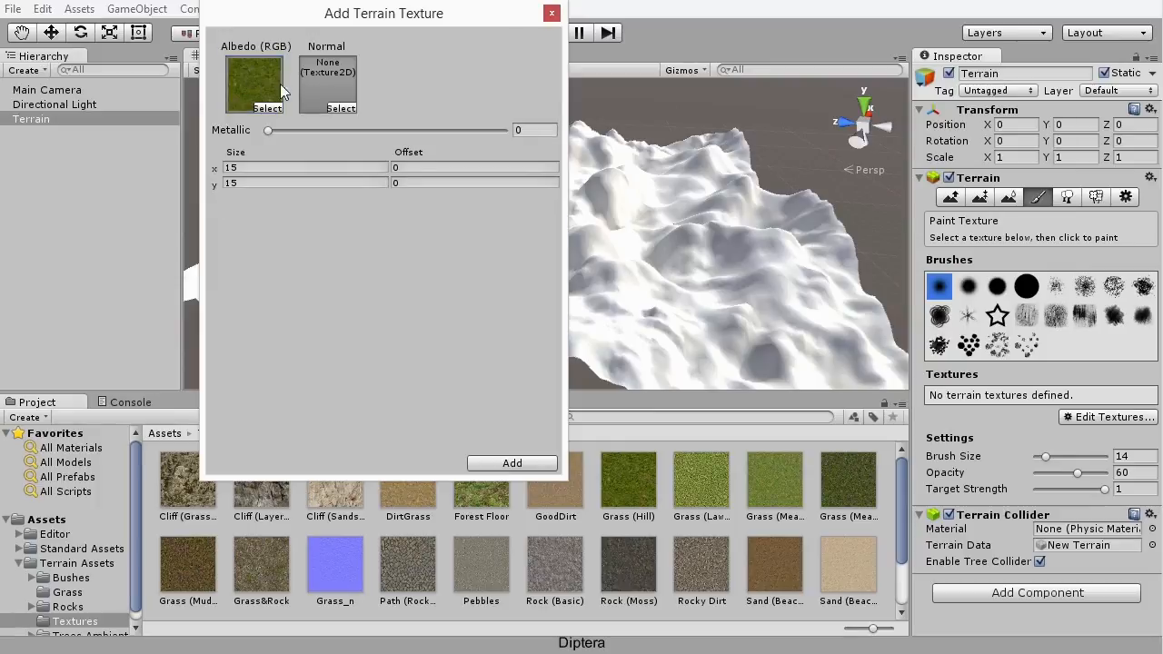
drag(356, 583, 323, 91)
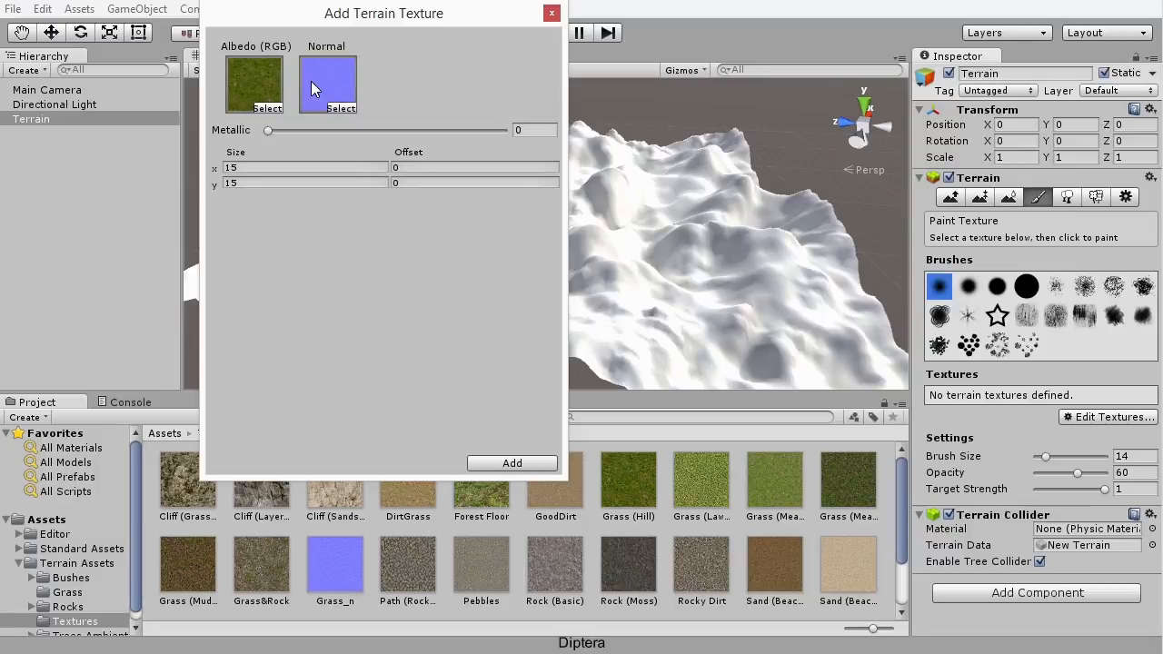
Step: Set the new texture's tiling size to 45 in both x and y, and add it to the terrain
click(254, 170)
drag(284, 20, 90, 297)
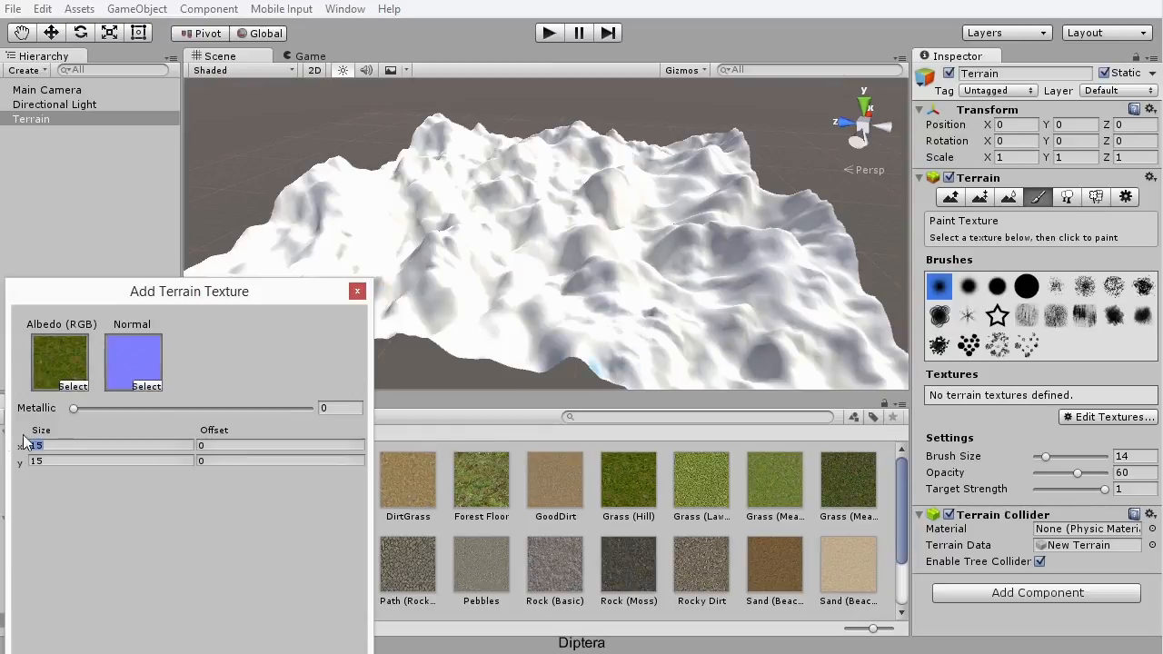
drag(145, 287, 255, 95)
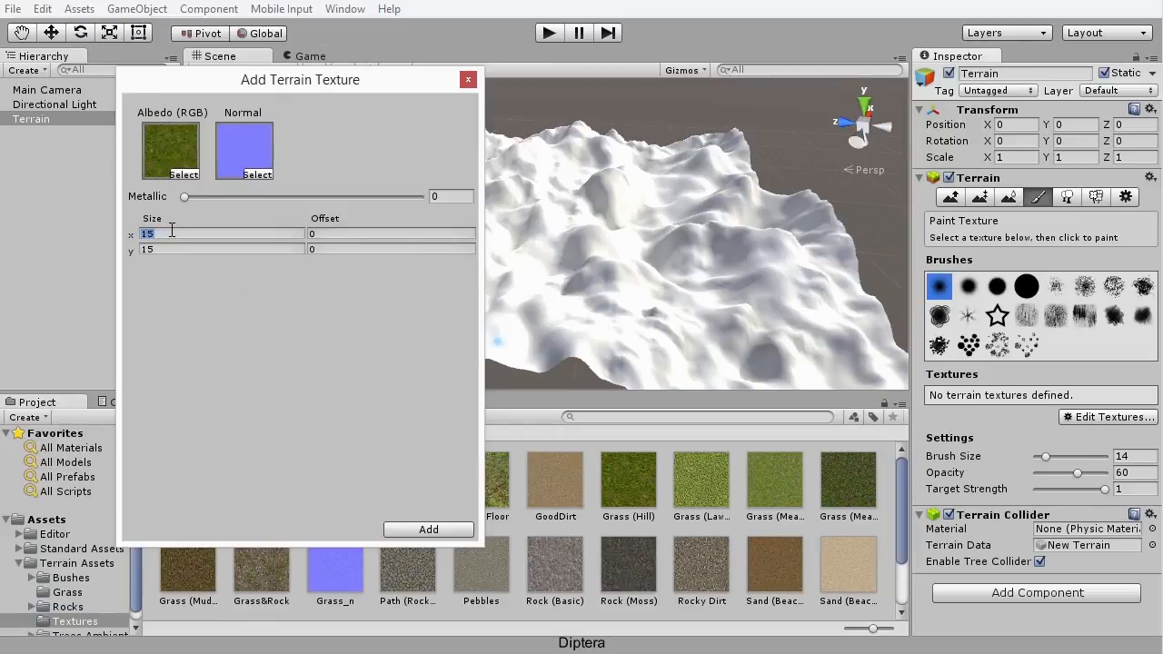
text(75)
key(BackSpace)
key(BackSpace)
text(45)
key(Tab)
text(45)
click(425, 530)
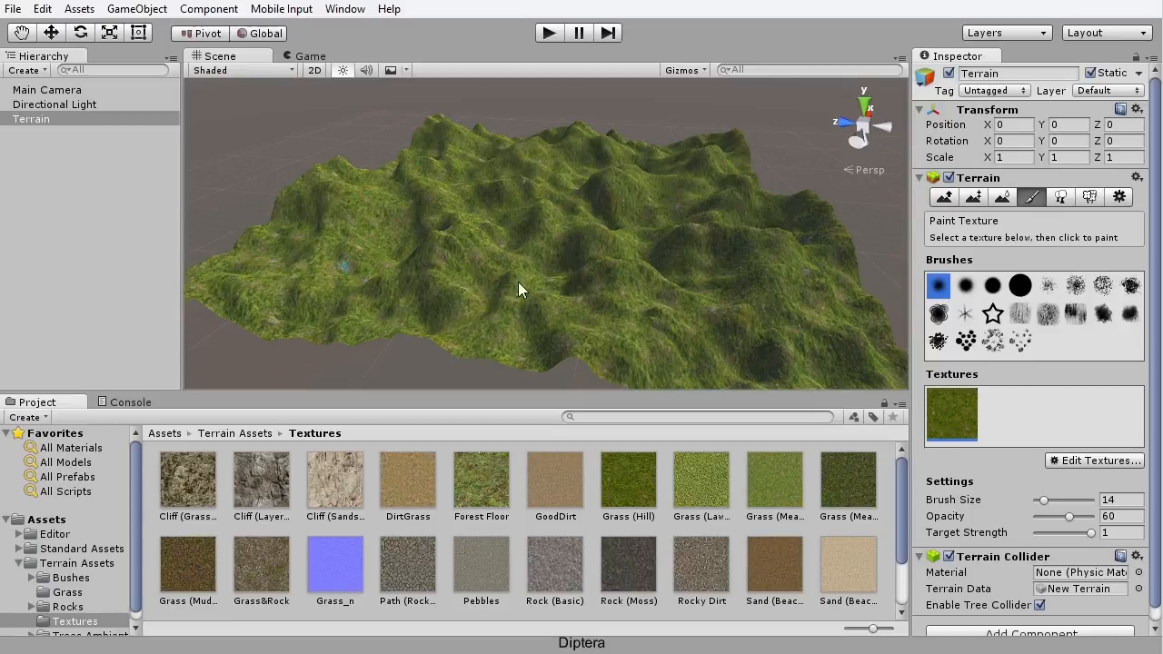
scroll(539, 305, up, 10)
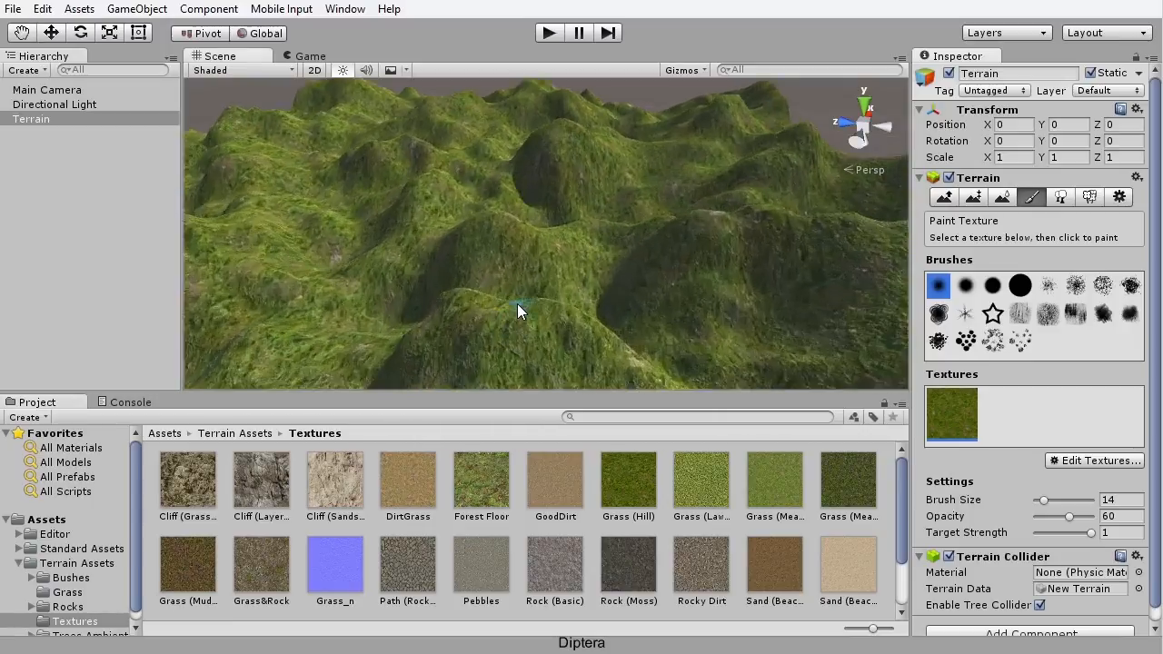
alt+drag(506, 285, 527, 254)
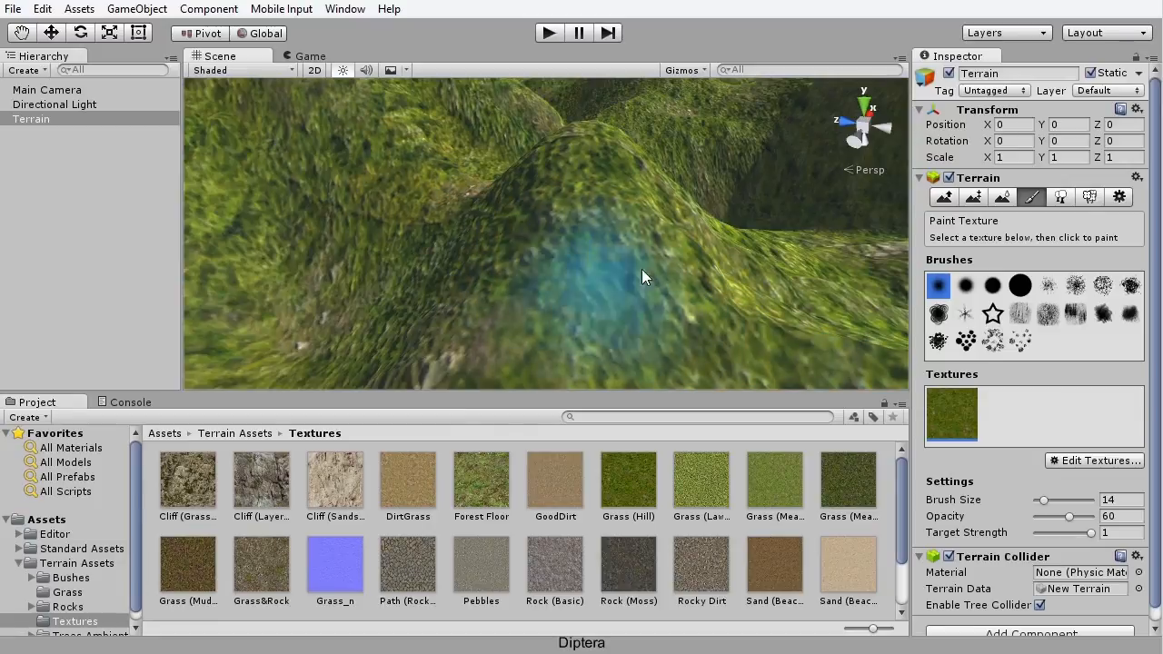
scroll(617, 278, down, 5)
alt+drag(616, 278, 541, 296)
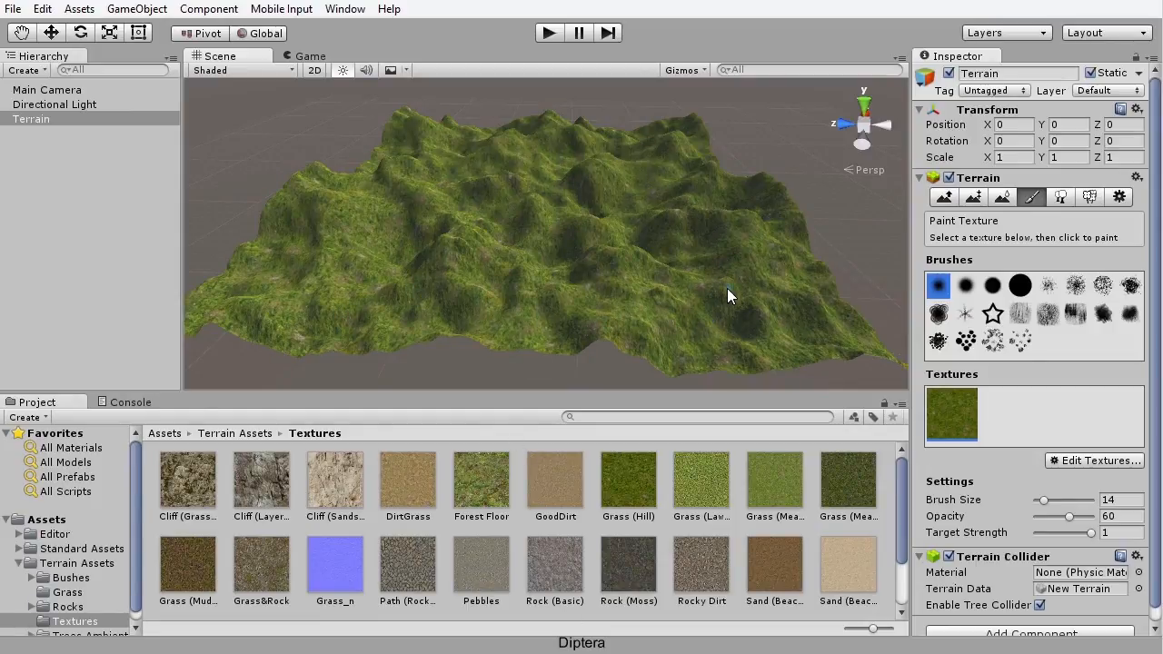
Step: Add a terrain texture with the grassy cliff image as its albedo and a tiling size of 45 in x and y
click(1072, 460)
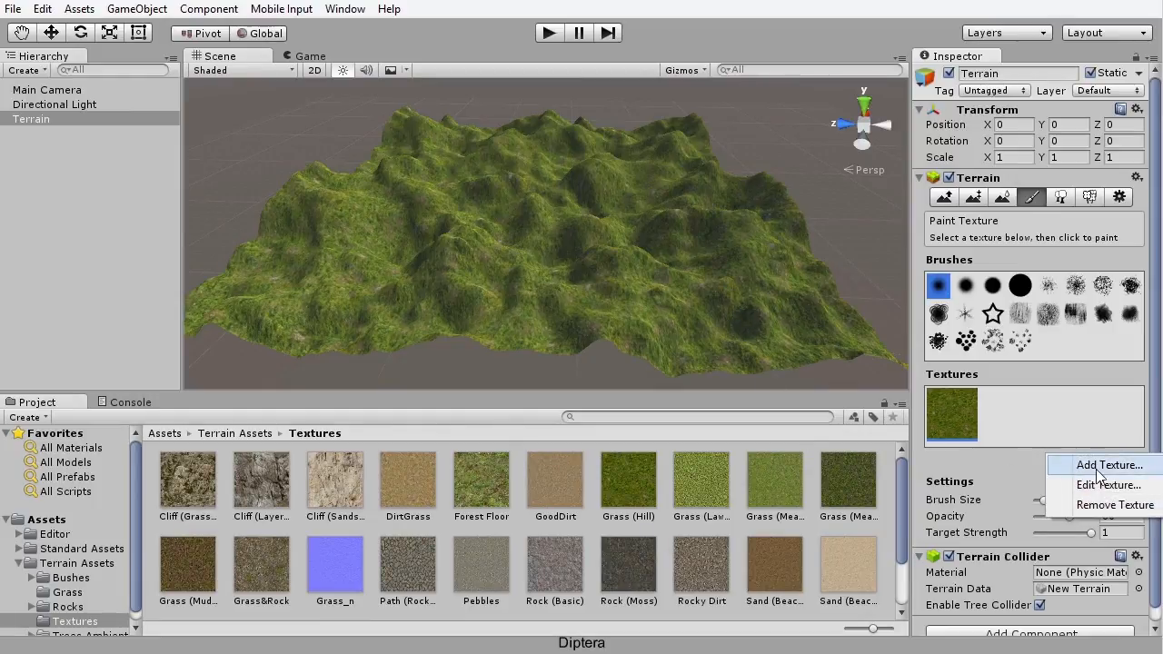
click(1099, 466)
drag(255, 91, 900, 71)
drag(205, 481, 827, 143)
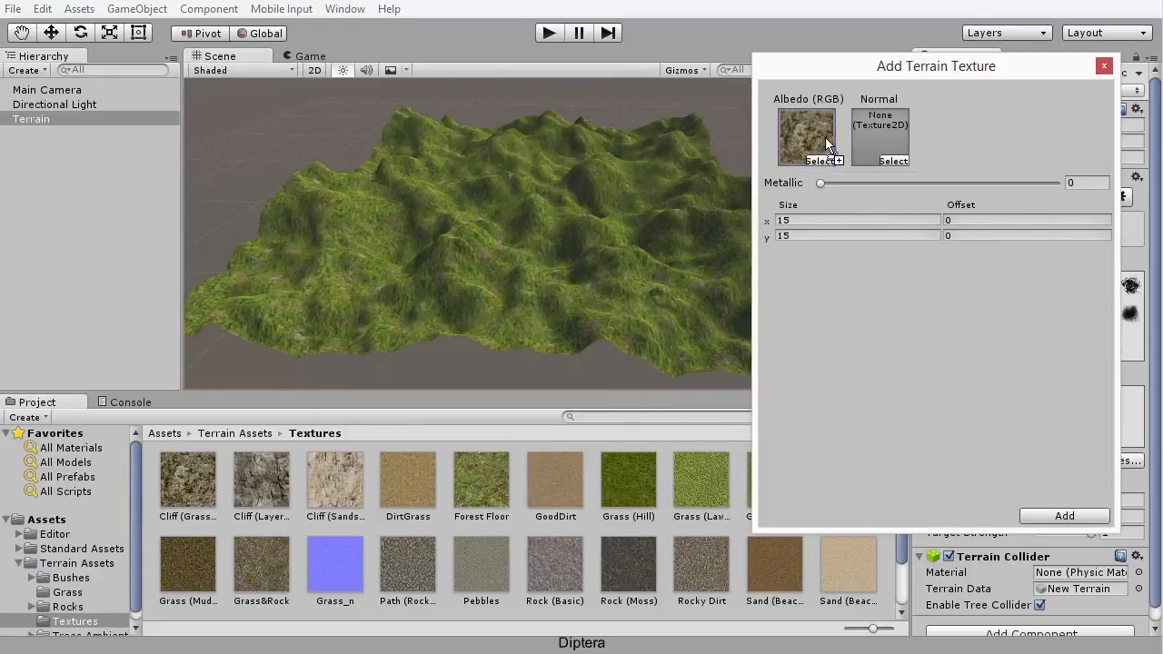
text(45)
click(812, 239)
text(45)
click(1054, 516)
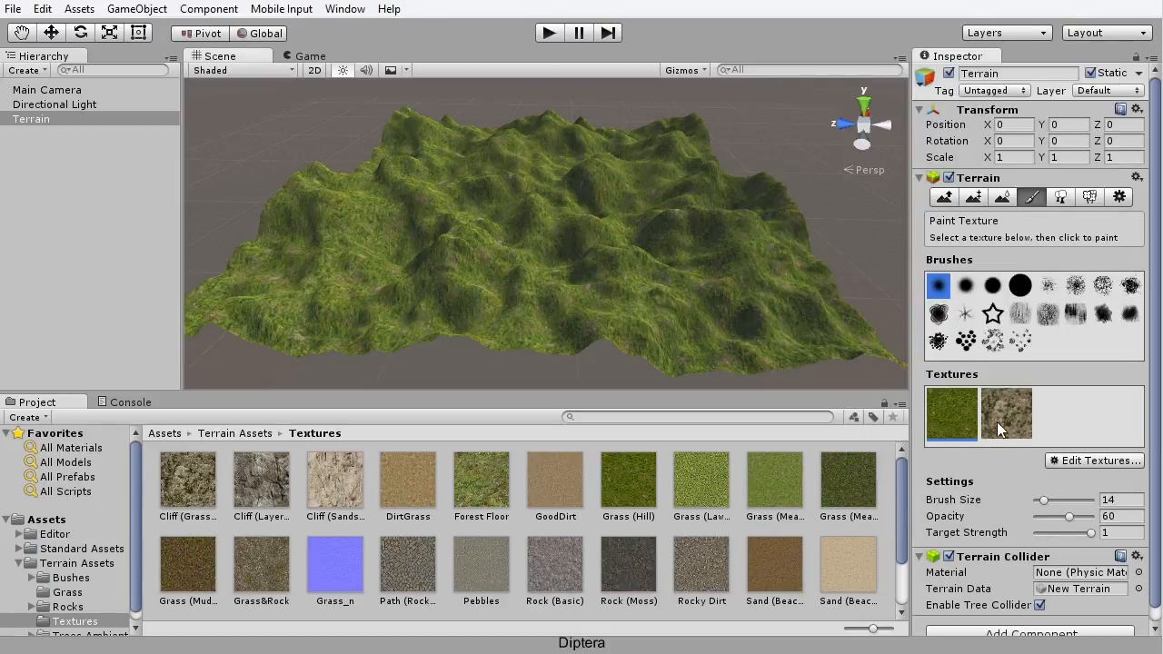
Step: Add another terrain texture with the muddy grass image as its albedo and a tiling size of 45 by 45
click(1082, 460)
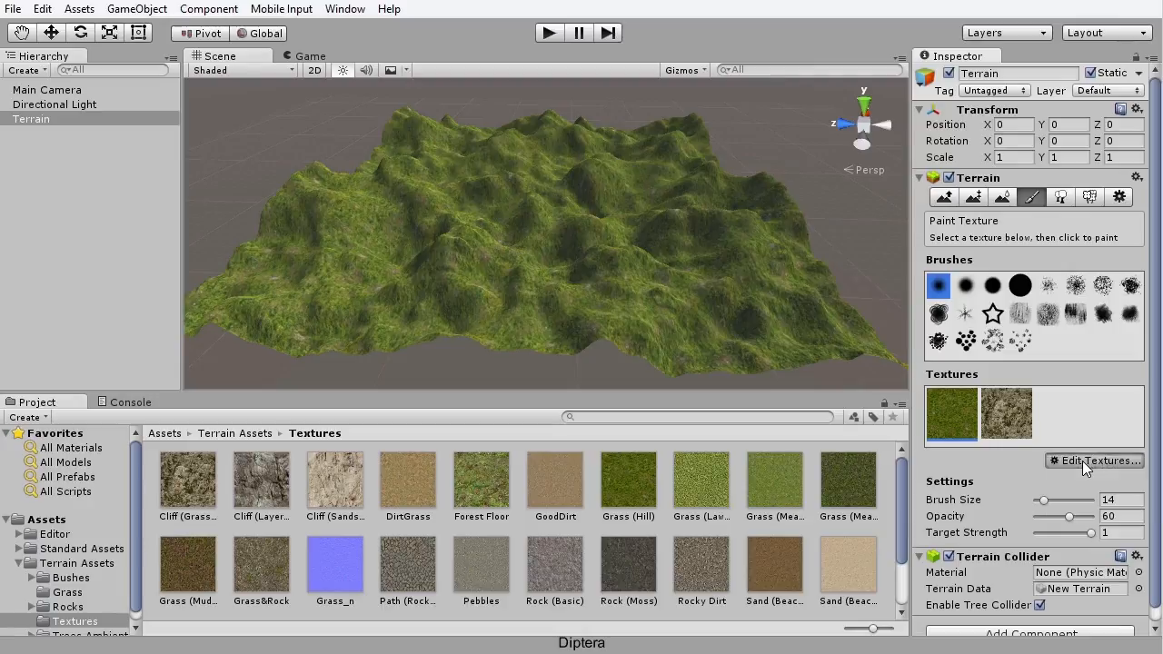
click(1086, 466)
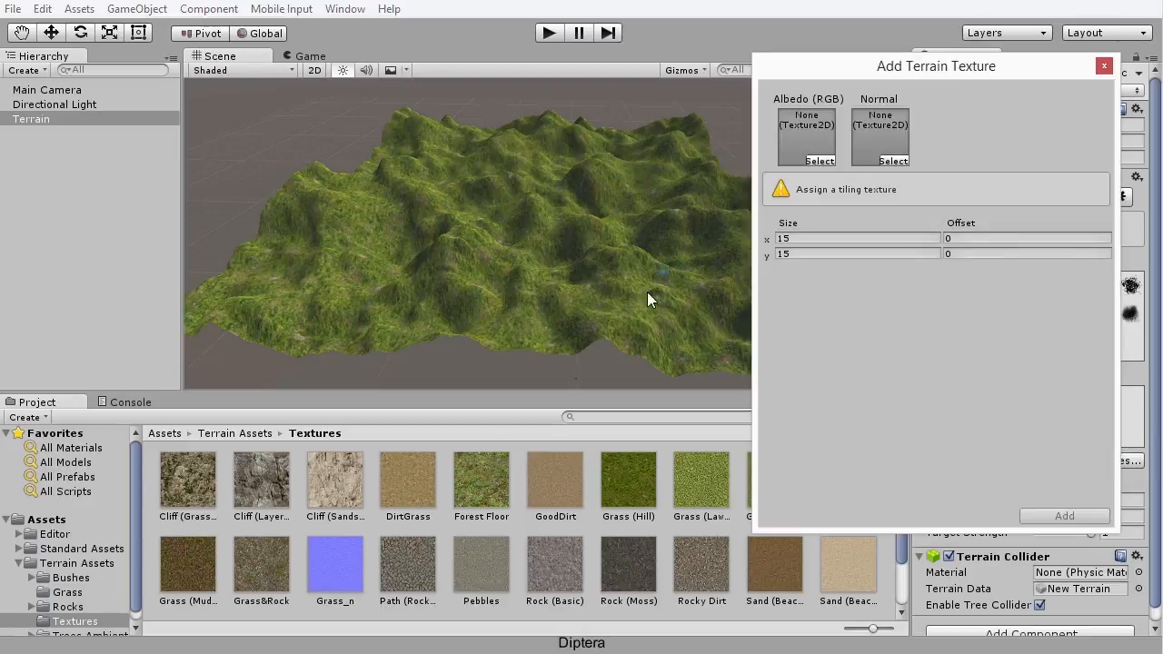
drag(188, 568, 801, 118)
click(817, 220)
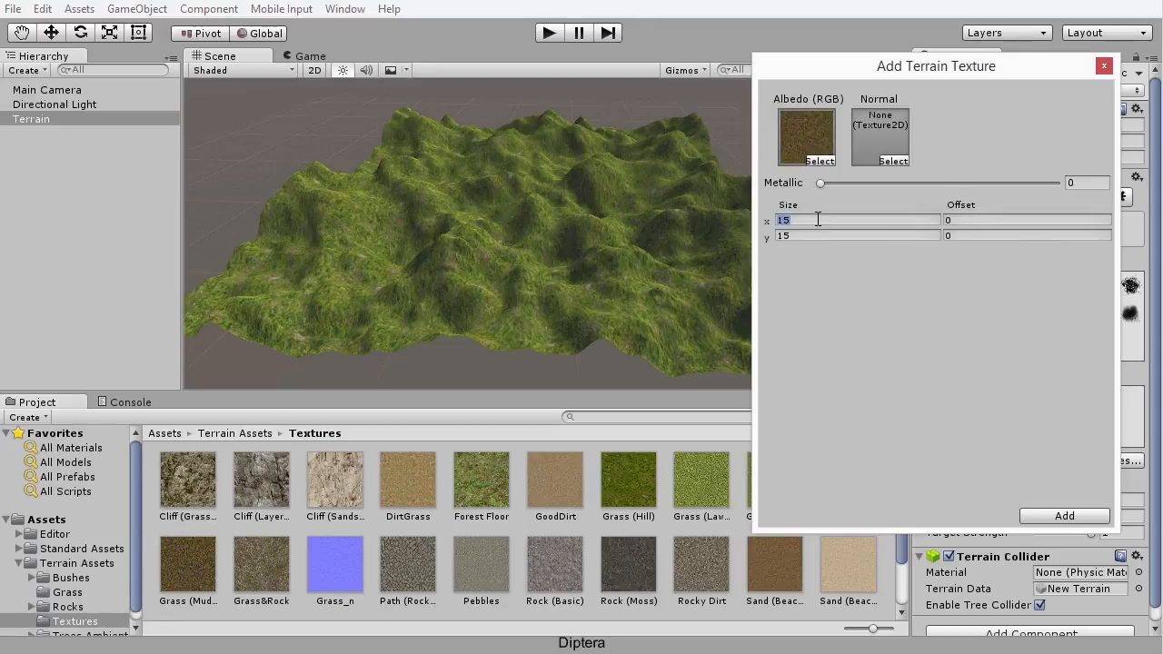
text(4545)
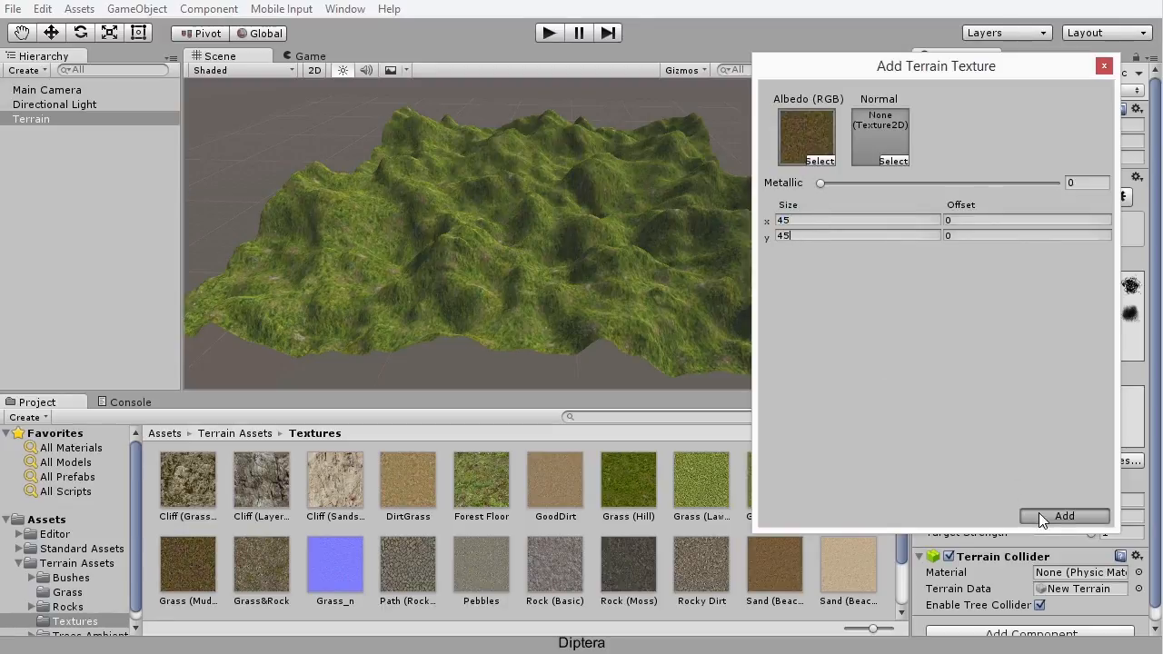
click(1039, 514)
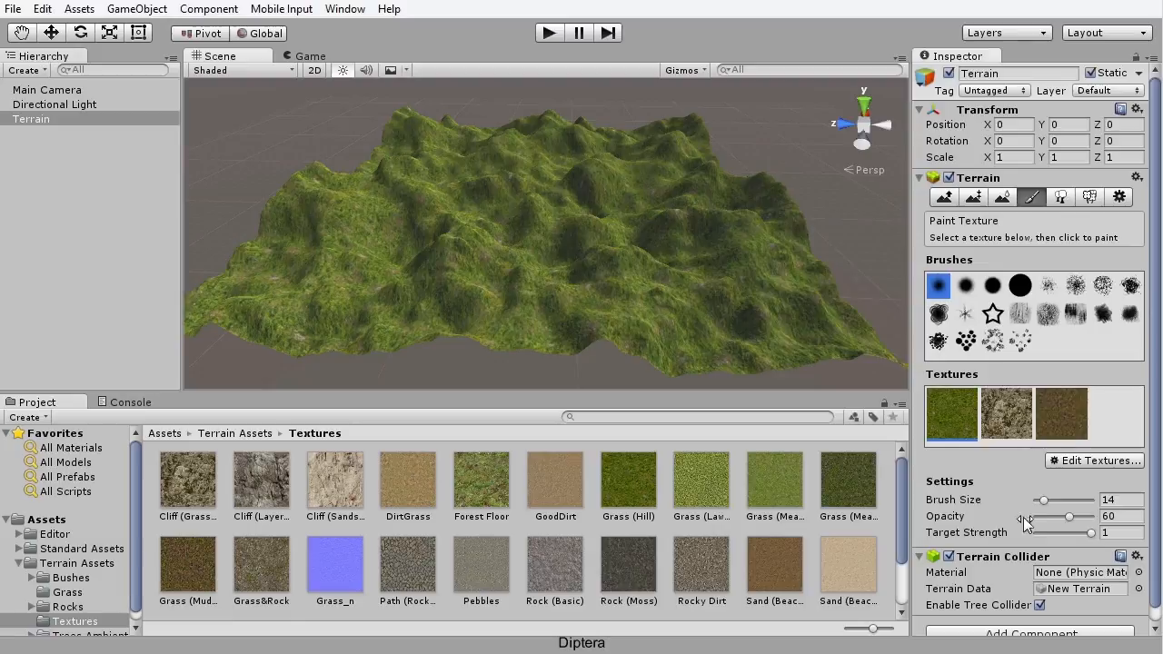
Step: Add a fourth terrain texture with Rock (Moss) as its albedo and a tiling size of 45 in x and y
click(1066, 461)
click(1083, 462)
drag(628, 577, 811, 137)
text(45)
click(810, 237)
text(45)
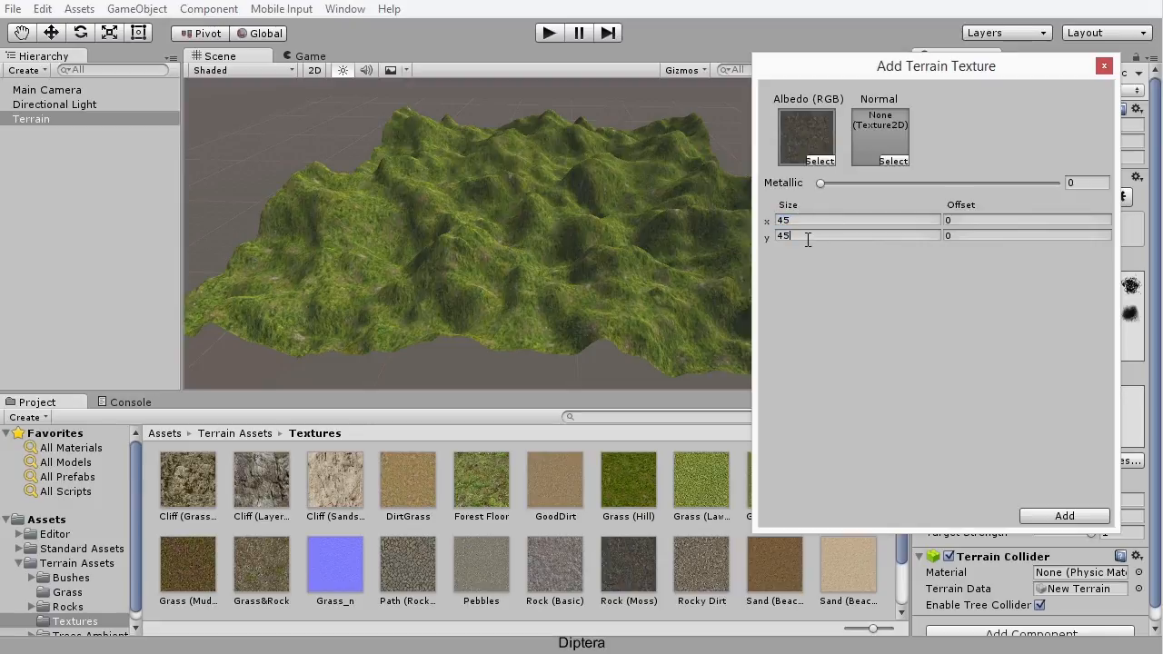
click(1054, 517)
click(1006, 418)
click(1079, 420)
click(1060, 419)
click(1011, 419)
click(959, 419)
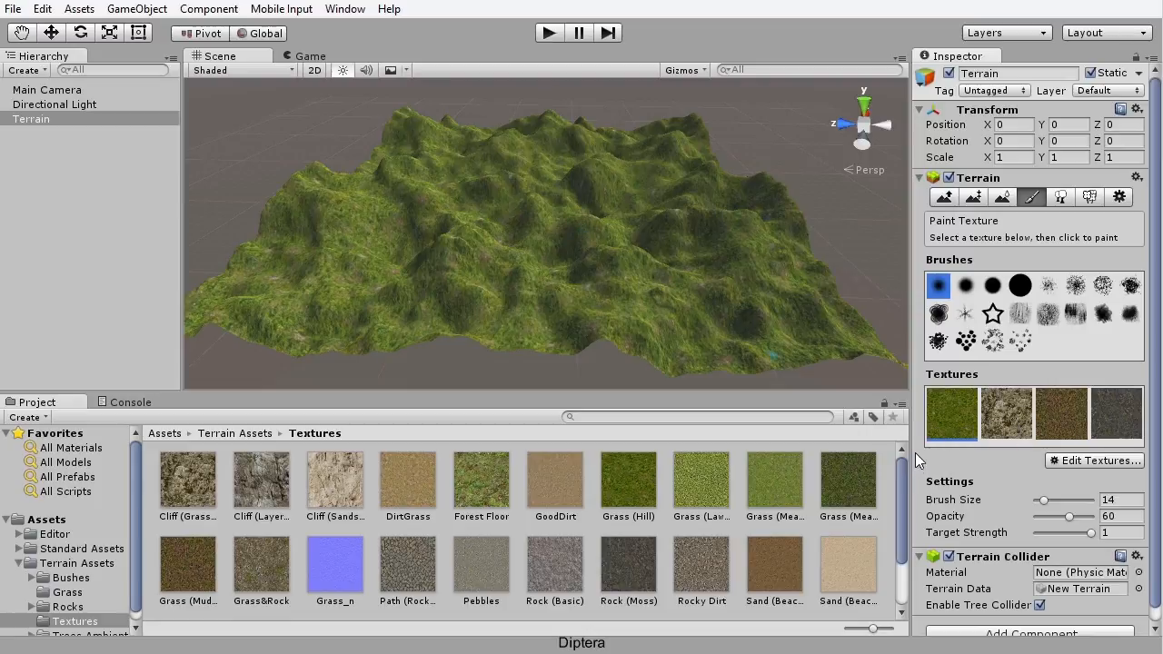
Step: Paint the grassy cliff texture over one corner of the terrain with a rough-edged splatter brush of size 64
click(1004, 417)
click(1103, 314)
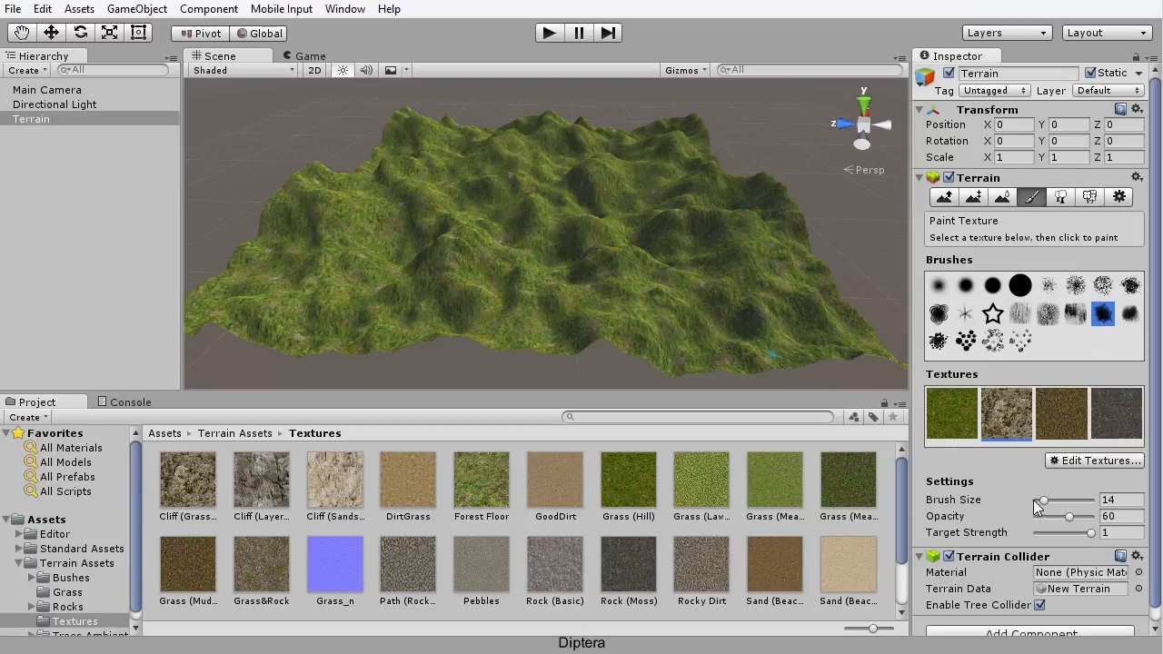
drag(1045, 500, 1071, 500)
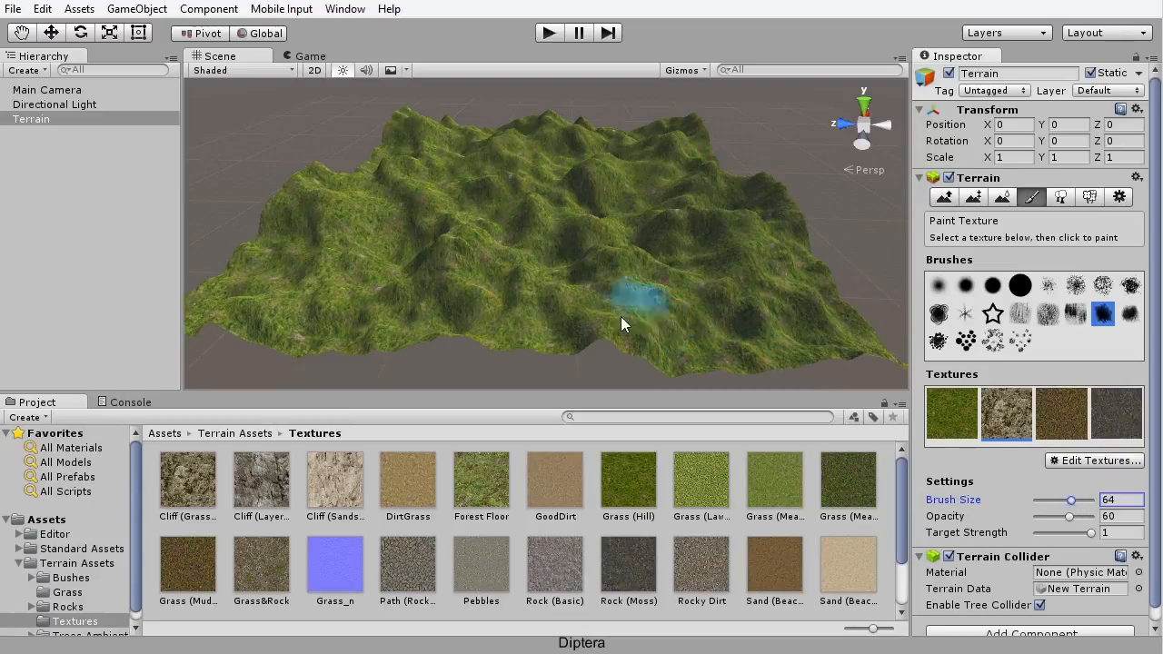
mouse_move(624, 296)
alt+mouse_down()
mouse_move(545, 224)
mouse_move(617, 293)
mouse_move(637, 354)
mouse_move(630, 333)
mouse_move(488, 278)
mouse_move(605, 343)
mouse_move(627, 252)
mouse_move(602, 252)
mouse_move(528, 331)
mouse_move(378, 287)
mouse_move(539, 328)
mouse_move(555, 219)
mouse_move(686, 191)
mouse_move(410, 303)
alt+mouse_up()
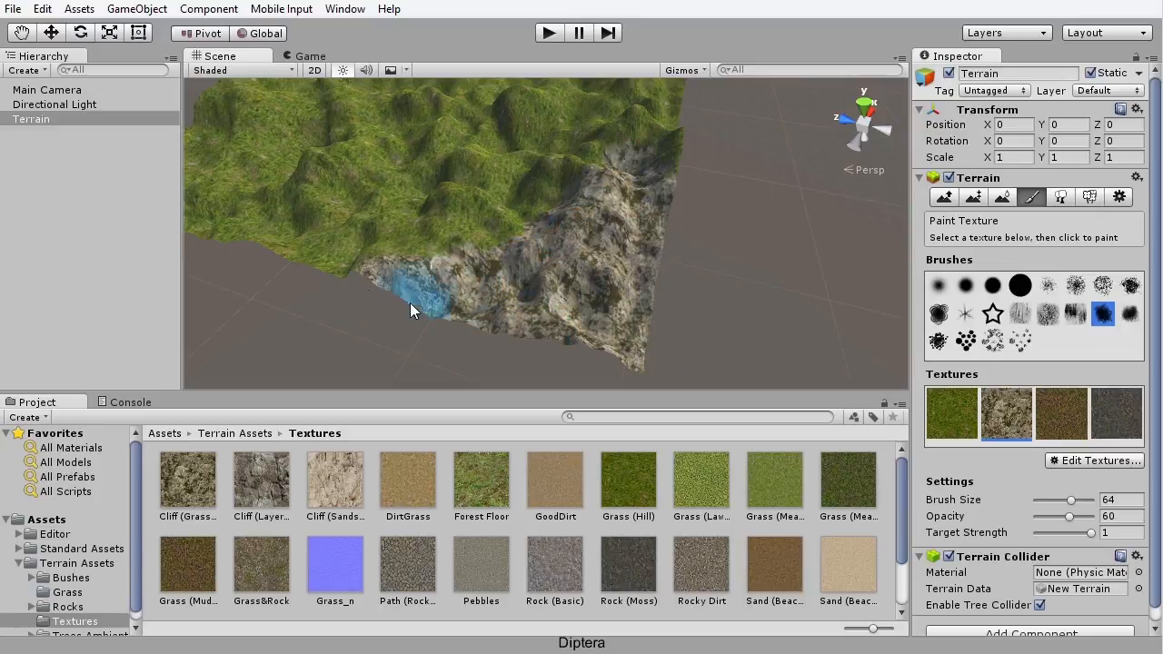
scroll(522, 322, up, 5)
alt+drag(521, 322, 663, 291)
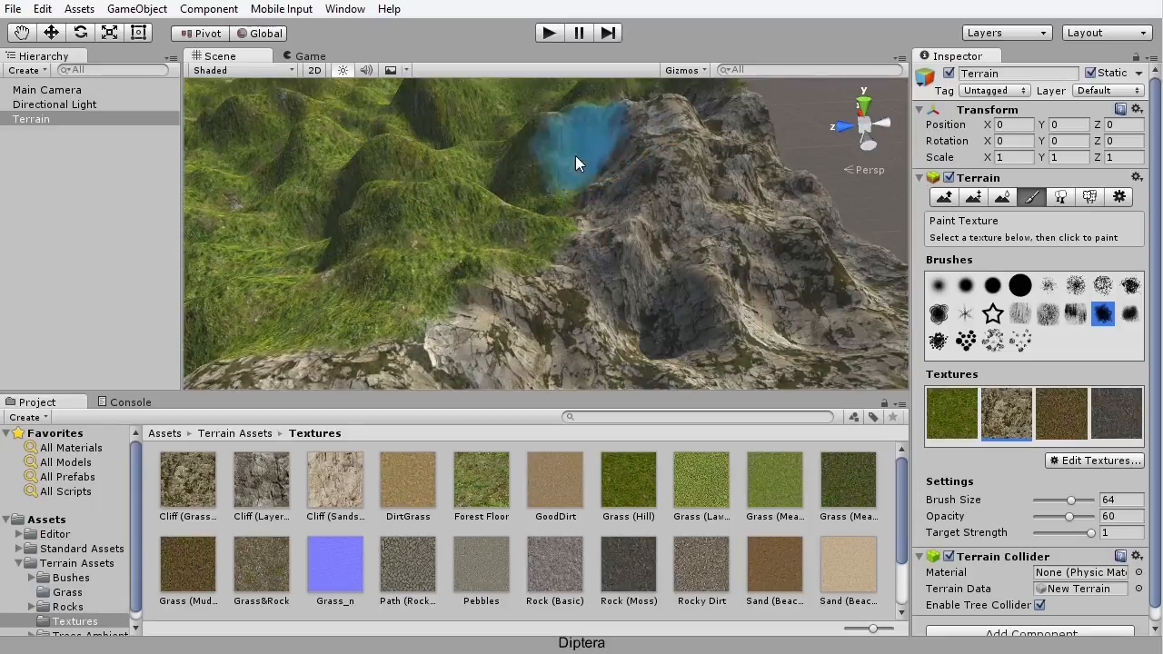
Step: Lower the brush opacity to 20 and extend the cliff texture further into the neighbouring grass
scroll(589, 259, down, 3)
alt+drag(589, 258, 645, 273)
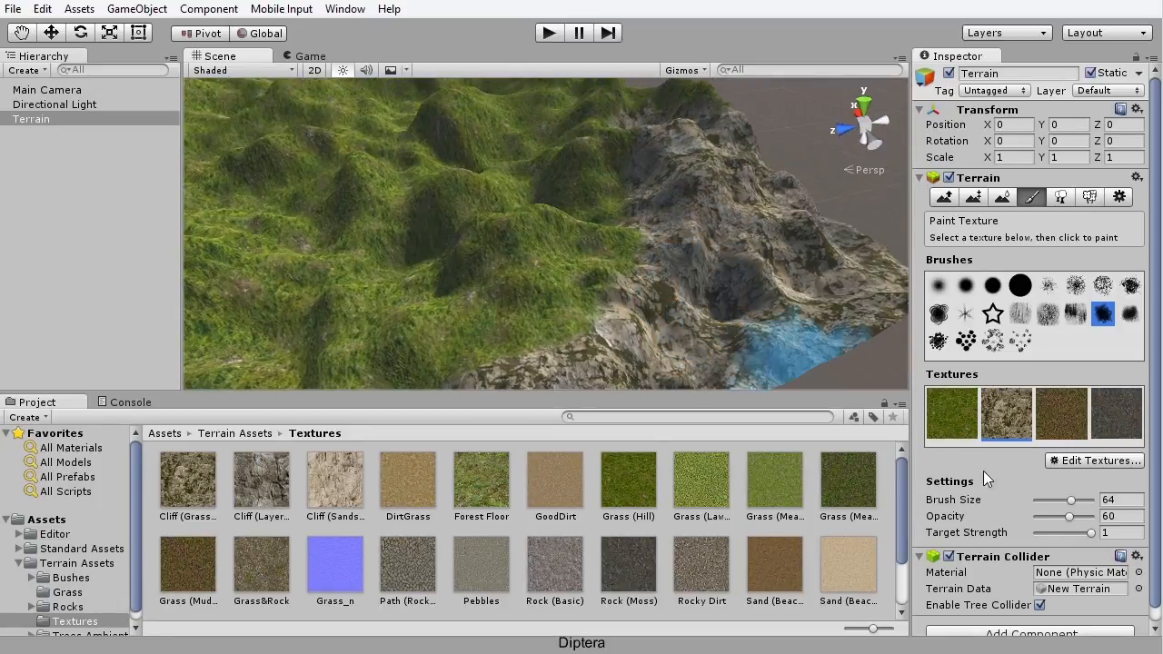
drag(1069, 516, 1057, 518)
mouse_move(594, 241)
mouse_down()
mouse_move(536, 356)
mouse_move(623, 224)
mouse_move(737, 368)
mouse_up()
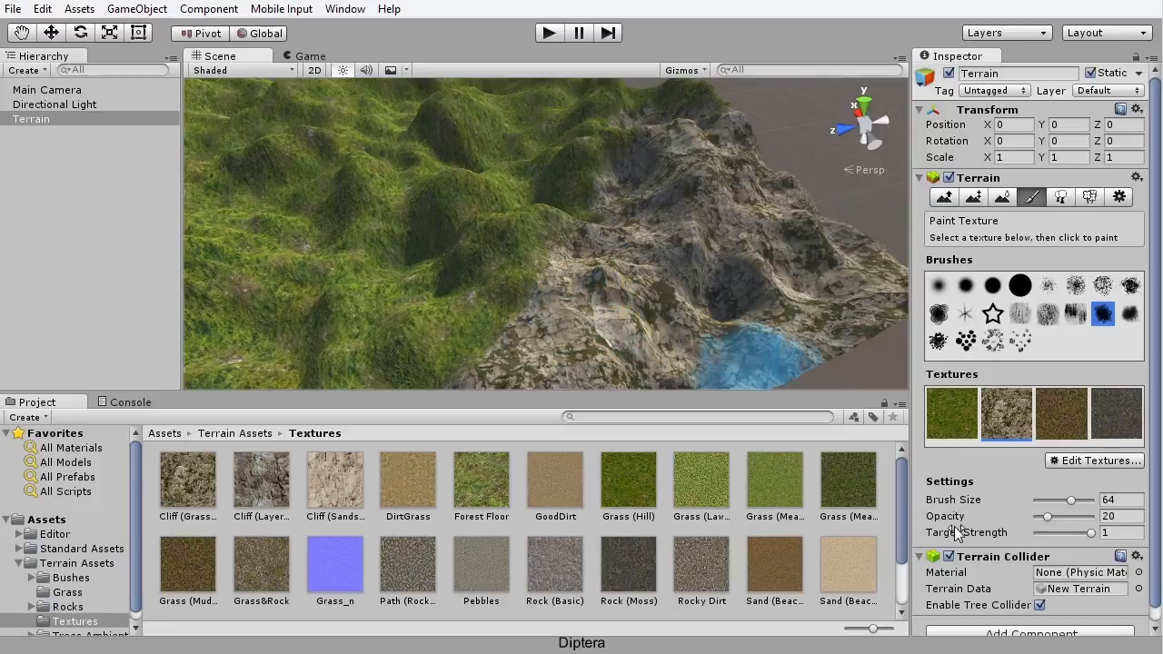
Step: Set the target strength to 0.48 and the opacity to 32, and blend the cliff texture into the grass border
click(1091, 534)
drag(1072, 538, 1053, 516)
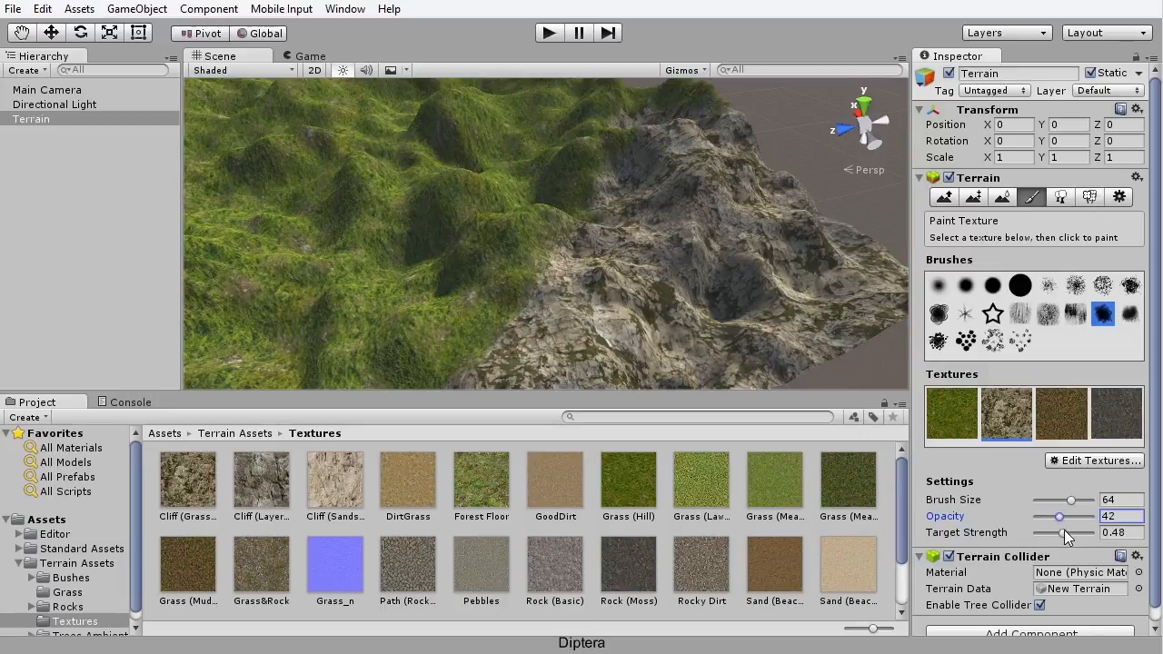
drag(1059, 516, 1053, 516)
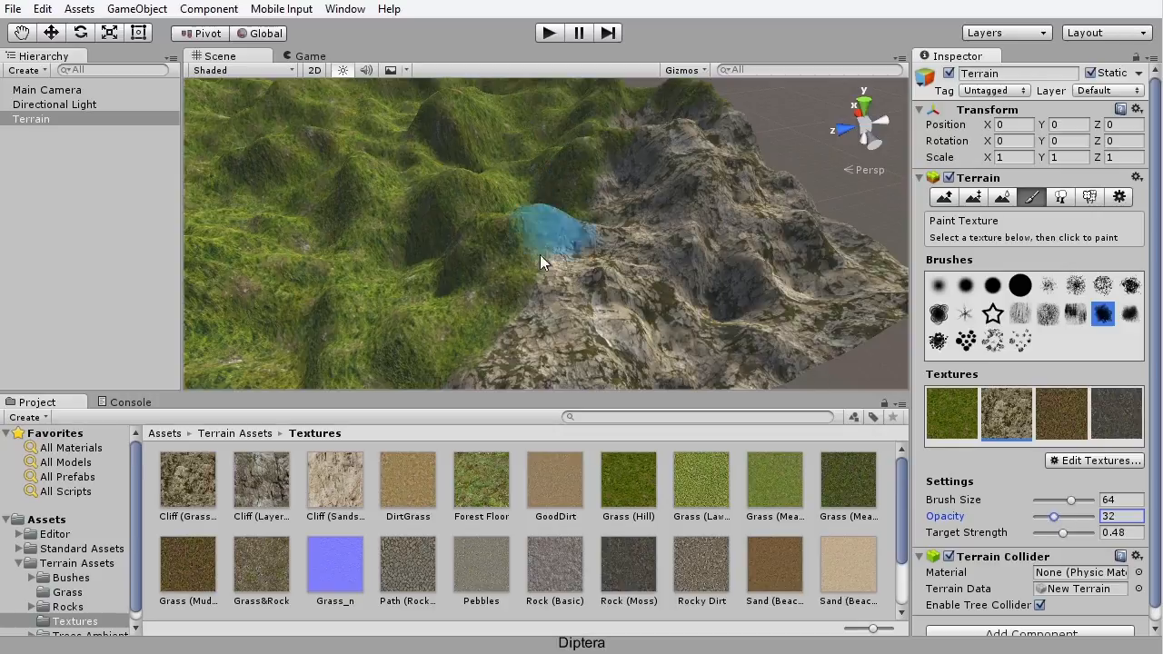
mouse_move(506, 320)
alt+mouse_down()
mouse_move(650, 291)
mouse_move(625, 281)
alt+mouse_up()
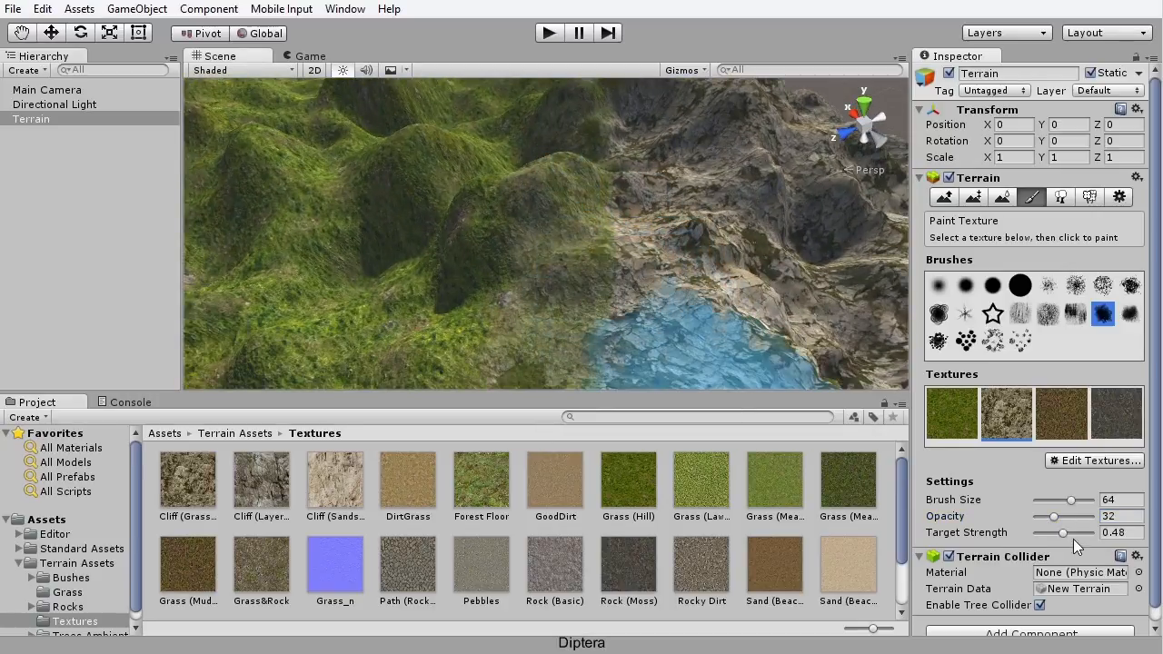
Step: Raise the target strength to 0.66 and paint more cliff texture along the edge of the grass
drag(1065, 533, 1073, 533)
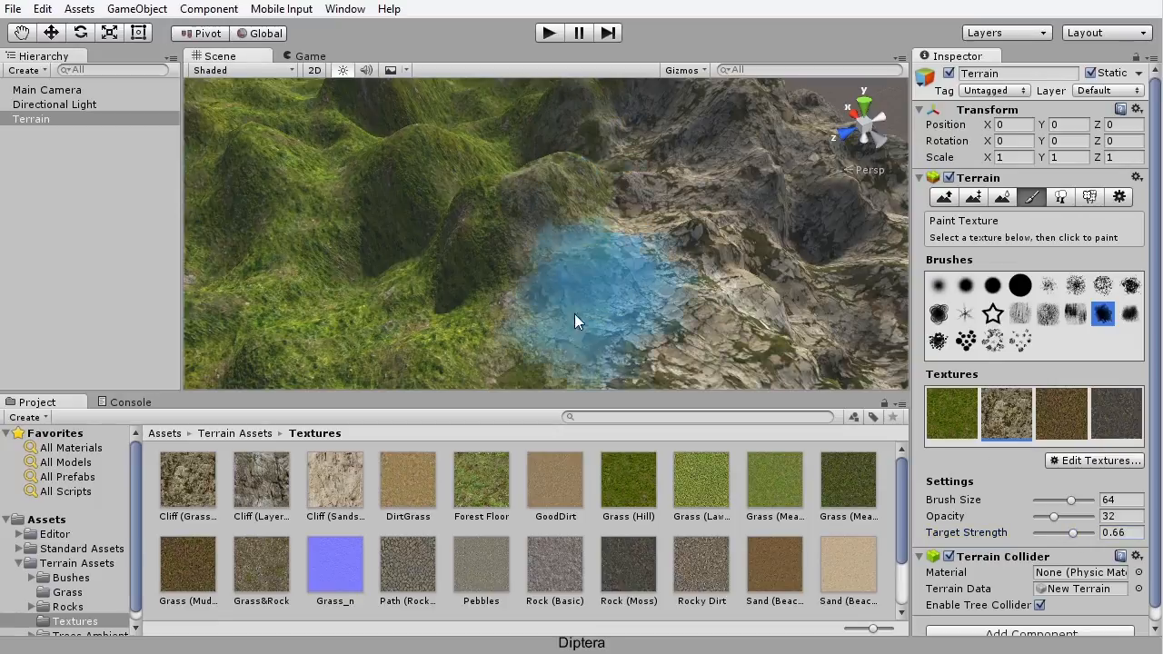
mouse_move(557, 276)
alt+mouse_down()
mouse_move(767, 458)
mouse_move(626, 337)
alt+mouse_up()
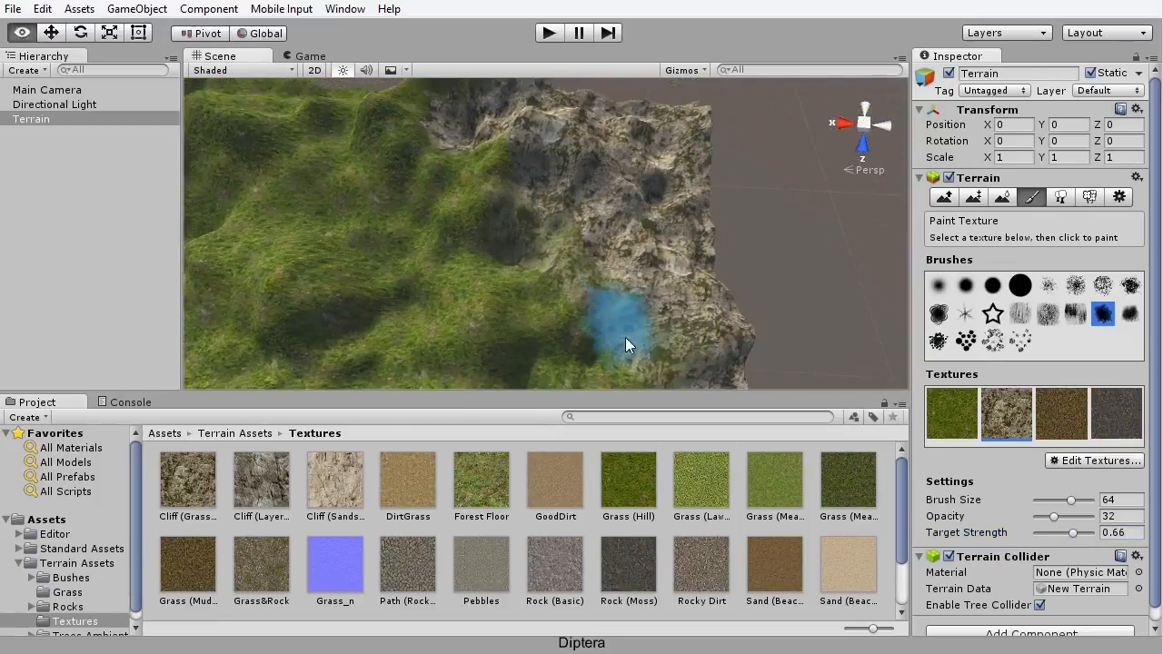
middle_drag(502, 207, 529, 332)
alt+drag(529, 331, 458, 256)
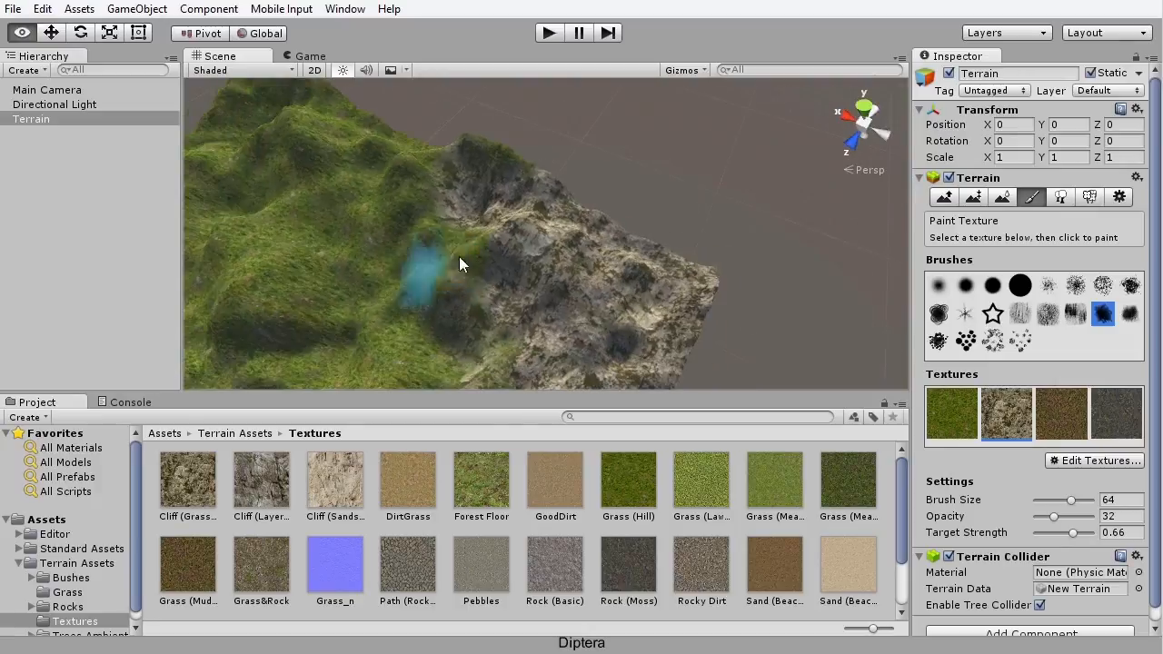
Step: Set the target strength to 0.44 and the opacity to 22, and soften the transition between cliff and grass
click(1070, 533)
drag(1070, 532, 1045, 513)
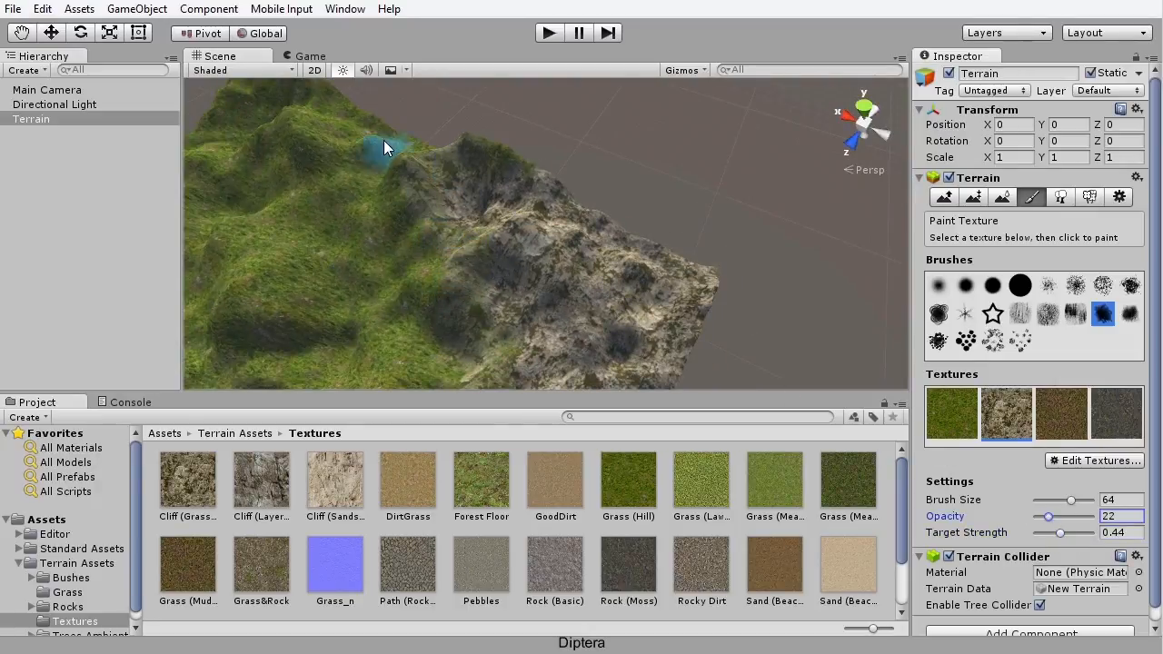
mouse_move(532, 346)
alt+mouse_down()
mouse_move(690, 298)
mouse_move(608, 300)
alt+mouse_up()
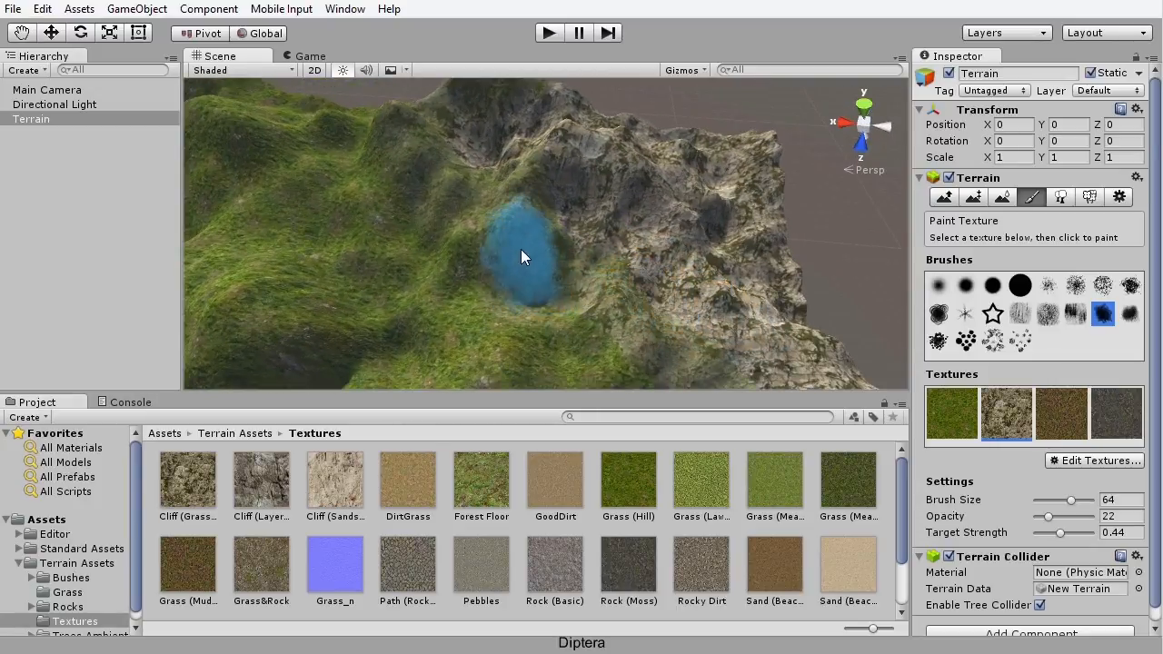
Step: Examine the blended cliff and grass areas in a maximized scene view, and restore the normal layout
key(shift+space)
alt+drag(538, 274, 683, 424)
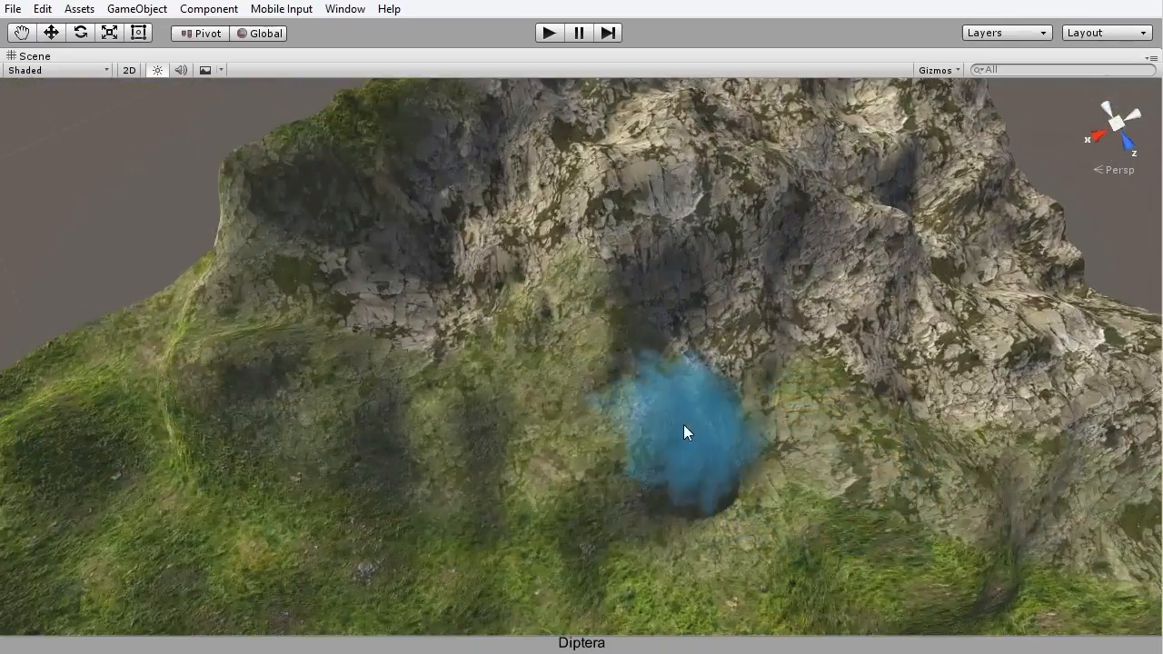
mouse_move(895, 426)
alt+mouse_down()
mouse_move(659, 366)
mouse_move(740, 295)
alt+mouse_up()
scroll(829, 374, down, 2)
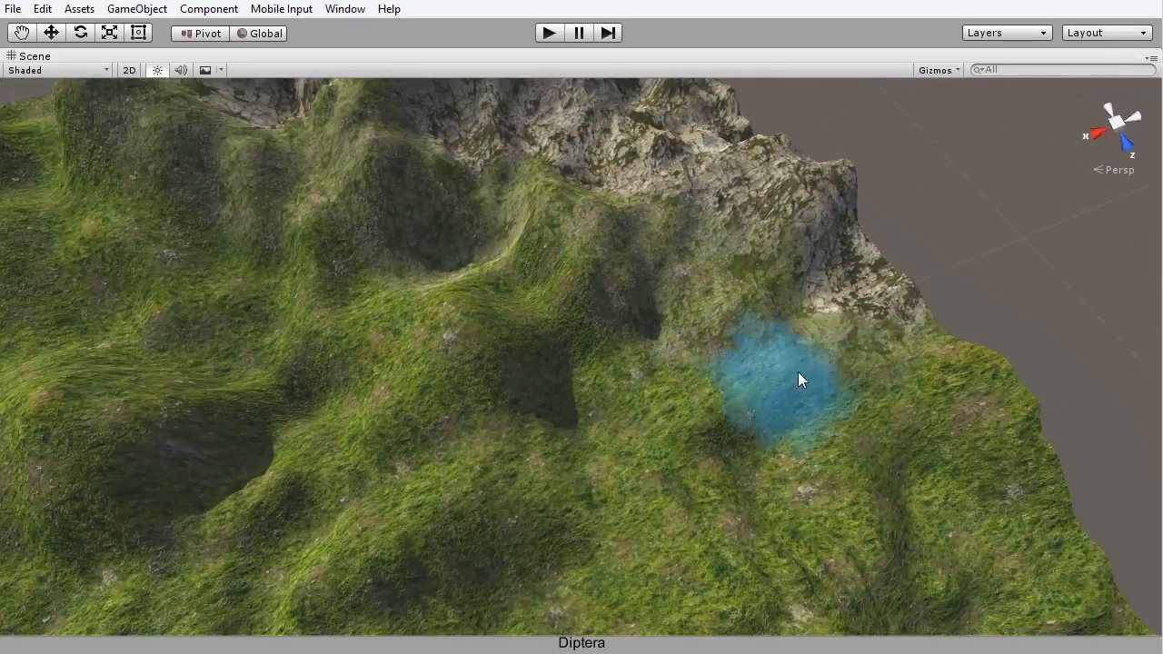
mouse_move(595, 309)
alt+mouse_down()
mouse_move(678, 355)
mouse_move(486, 180)
alt+mouse_up()
scroll(631, 408, down, 5)
alt+drag(464, 420, 727, 208)
mouse_move(670, 281)
alt+mouse_down()
mouse_move(502, 307)
mouse_move(436, 416)
mouse_move(444, 427)
mouse_move(696, 391)
mouse_move(424, 303)
mouse_move(739, 405)
mouse_move(551, 400)
alt+mouse_up()
scroll(380, 342, down, 10)
alt+drag(382, 351, 598, 364)
key(shift+space)
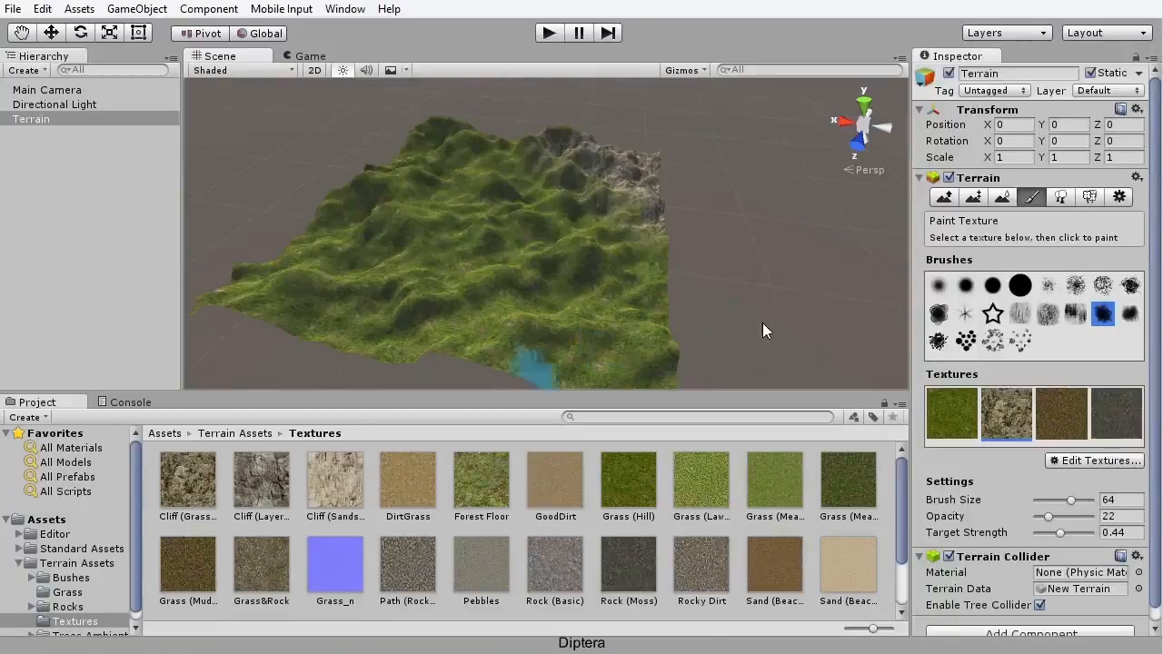
Step: Paint the muddy grass texture over the terrain corner away from the cliffs, after adjusting target strength and opacity
alt+drag(624, 178, 330, 108)
click(1063, 413)
alt+drag(376, 239, 634, 292)
middle_drag(634, 292, 583, 201)
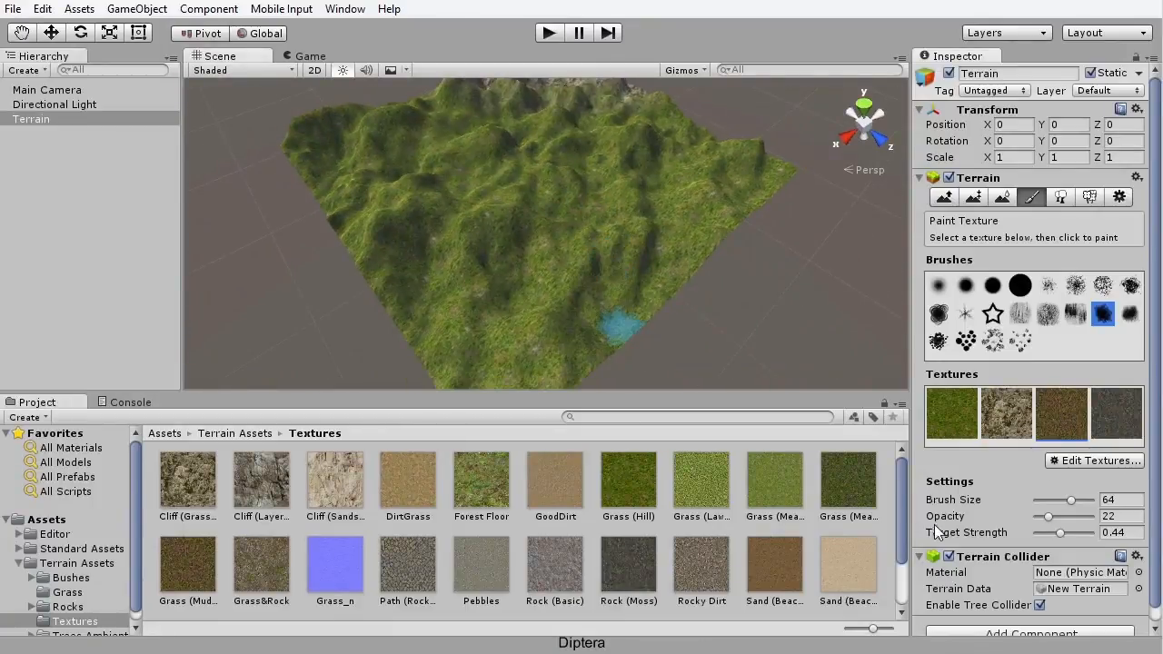
drag(1070, 536, 1059, 516)
mouse_move(656, 316)
mouse_down()
mouse_move(551, 365)
mouse_move(475, 363)
mouse_move(418, 331)
mouse_move(459, 373)
mouse_up()
right_drag(459, 366, 560, 298)
scroll(529, 250, up, 3)
mouse_move(503, 307)
mouse_down()
mouse_move(629, 213)
mouse_move(713, 199)
mouse_move(356, 254)
mouse_move(336, 132)
mouse_up()
Step: Set the opacity to 100 and the target strength to 1, and paint solid muddy grass over the terrain corner
mouse_move(1080, 535)
mouse_down()
mouse_move(1102, 538)
mouse_move(1074, 516)
mouse_move(1094, 516)
mouse_up()
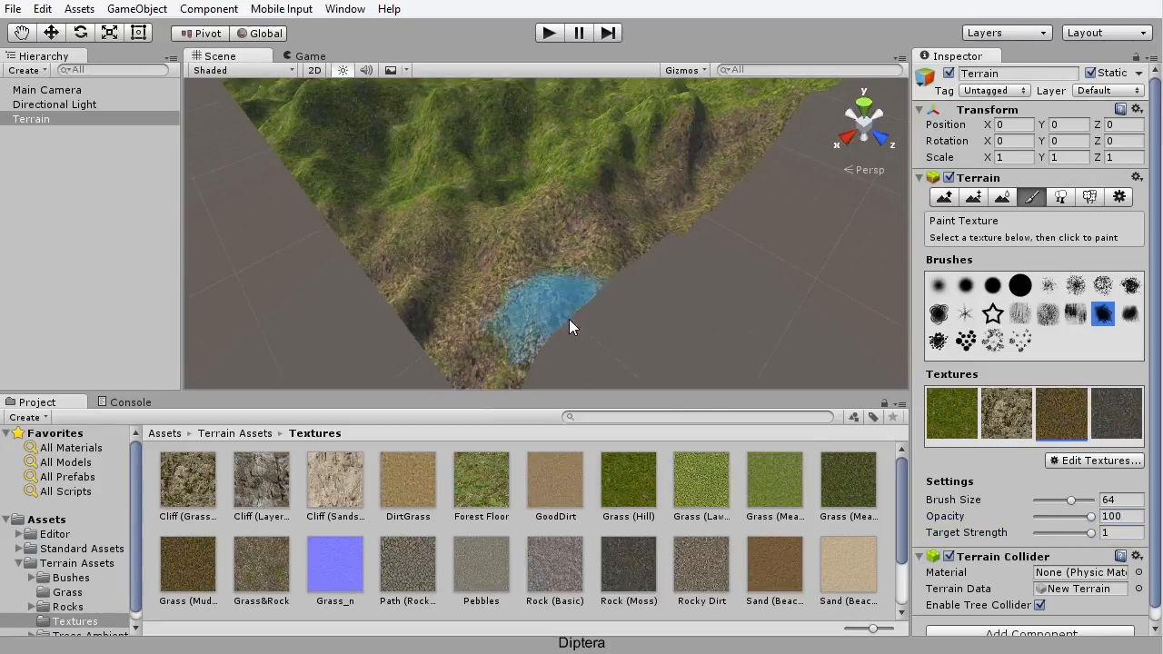
mouse_move(702, 265)
alt+mouse_down()
mouse_move(734, 283)
mouse_move(578, 220)
alt+mouse_up()
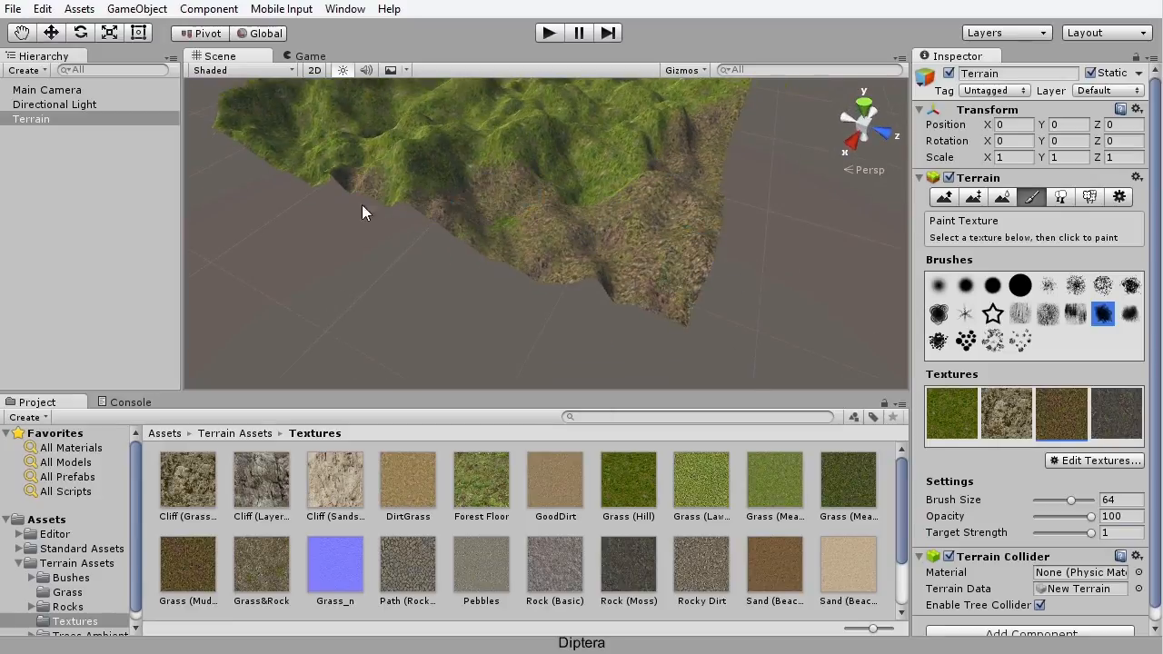
alt+drag(617, 167, 700, 197)
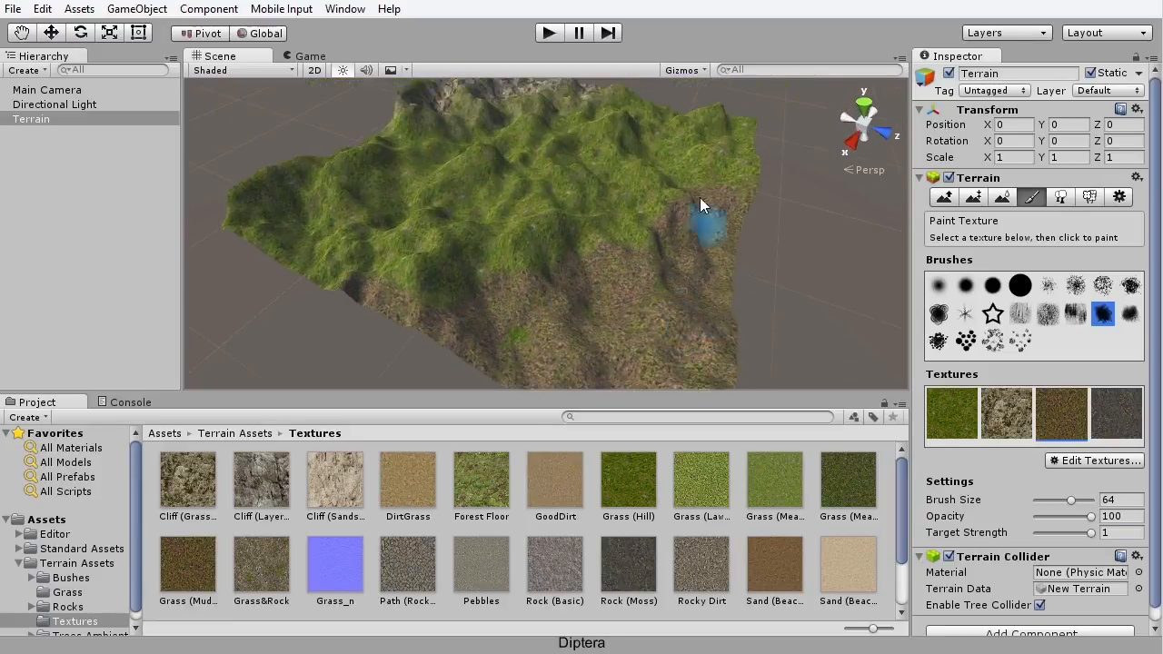
Step: Set the brush size to 88 and extend the muddy grass along the lower edge of the terrain
drag(1072, 502, 1085, 502)
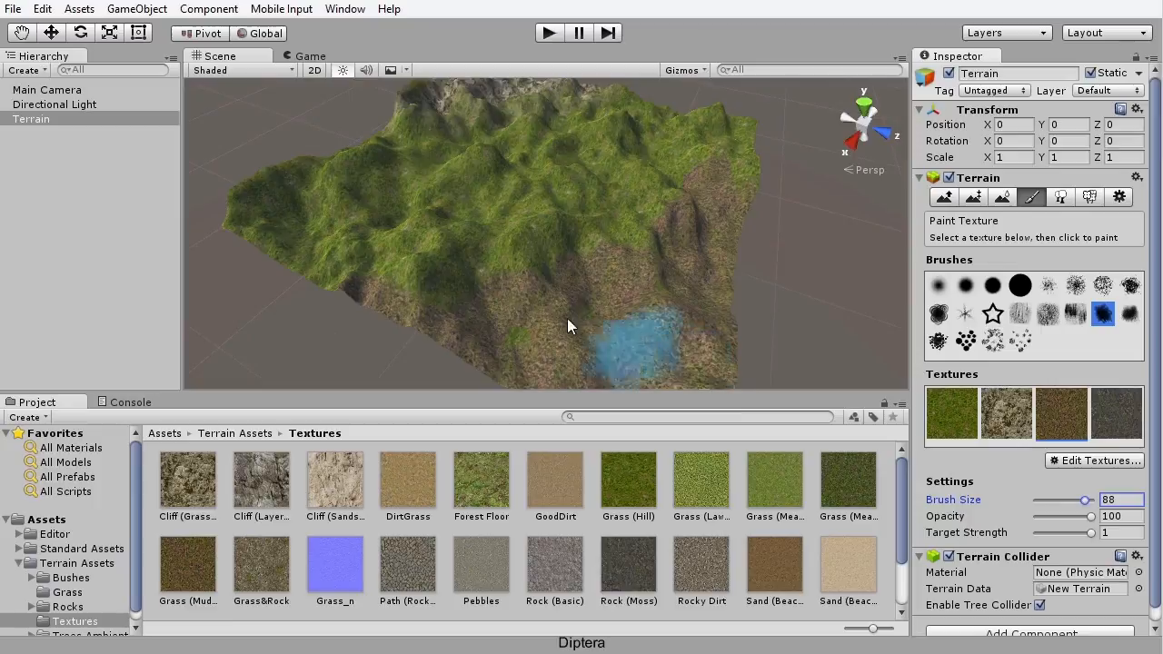
mouse_move(301, 245)
mouse_down()
mouse_move(246, 249)
mouse_move(300, 200)
mouse_move(353, 195)
mouse_move(562, 254)
mouse_up()
mouse_move(521, 302)
alt+mouse_down()
mouse_move(553, 369)
mouse_move(624, 389)
alt+mouse_up()
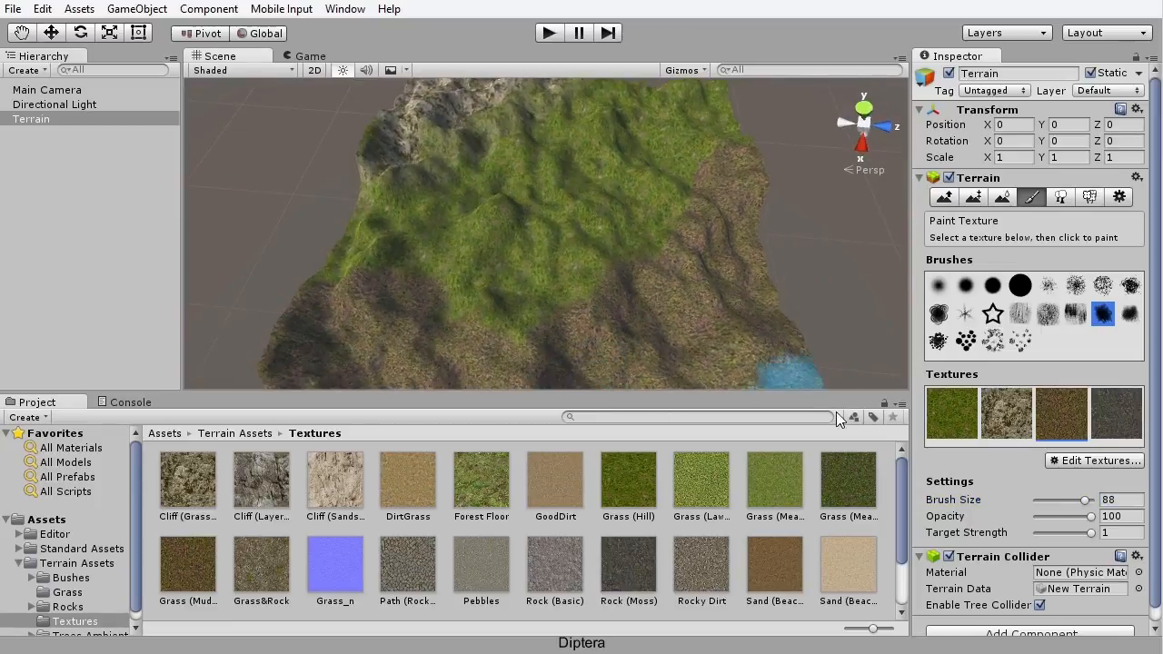
Step: Paint the dark rock texture below the cliffs, and cover the terrain's outer back edge with the cliff texture
click(1103, 416)
mouse_move(619, 202)
alt+mouse_down()
mouse_move(625, 299)
mouse_move(681, 160)
mouse_move(623, 219)
mouse_move(703, 179)
mouse_move(582, 143)
mouse_move(532, 176)
mouse_move(688, 155)
mouse_move(654, 272)
mouse_move(727, 336)
alt+mouse_up()
click(994, 426)
mouse_move(639, 187)
mouse_down()
mouse_move(553, 129)
mouse_move(637, 141)
mouse_move(710, 211)
mouse_move(670, 182)
mouse_move(439, 115)
mouse_move(389, 258)
mouse_up()
Step: Paint the hill grass texture back over the middle of the muddy area
click(962, 419)
middle_drag(561, 244, 546, 174)
mouse_move(655, 241)
mouse_down()
mouse_move(522, 264)
mouse_move(385, 343)
mouse_move(444, 321)
mouse_up()
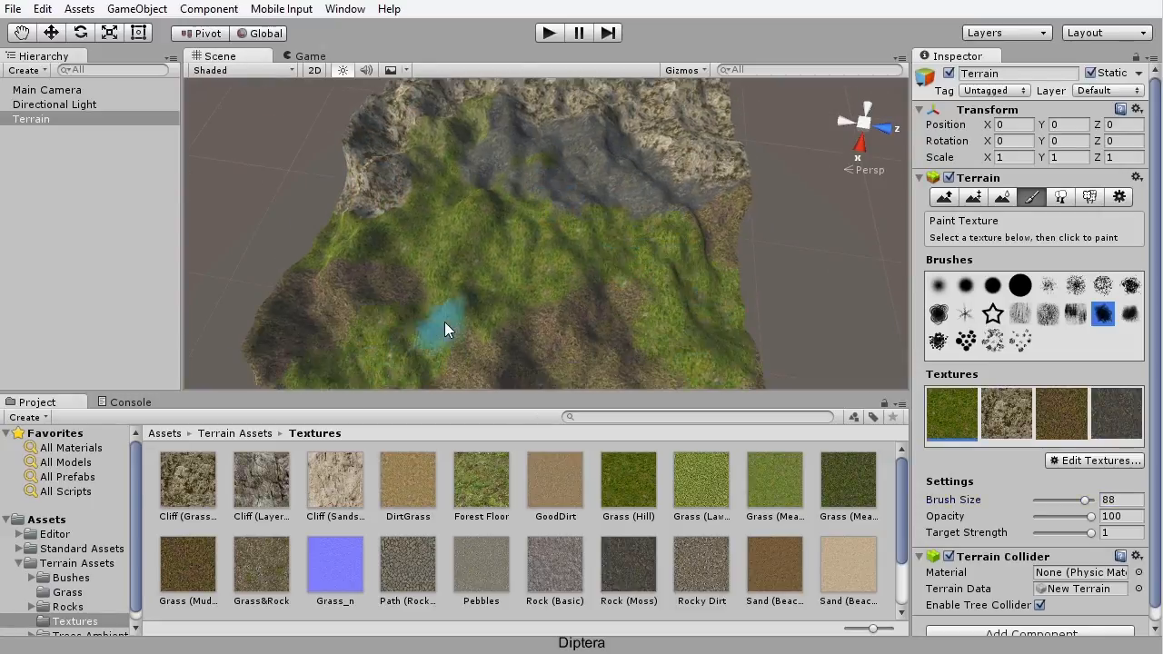
middle_drag(473, 338, 467, 294)
drag(574, 322, 584, 377)
Step: Paint the cliff texture over the muddy ridge along the terrain edge opposite the existing cliffs
scroll(549, 296, down, 2)
mouse_move(591, 320)
alt+mouse_down()
mouse_move(540, 223)
mouse_move(571, 273)
mouse_move(645, 227)
mouse_move(594, 278)
mouse_move(769, 223)
alt+mouse_up()
scroll(644, 227, up, 2)
scroll(644, 227, up, 2)
click(1007, 416)
scroll(682, 298, down, 5)
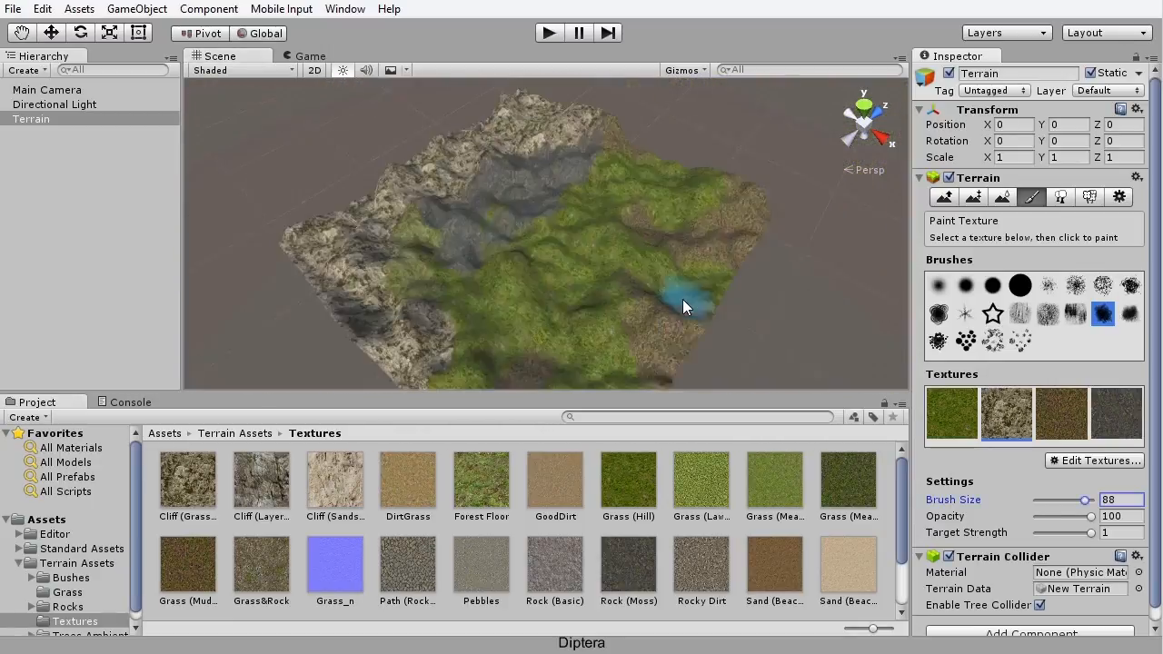
mouse_move(747, 258)
mouse_down()
mouse_move(645, 327)
mouse_move(719, 308)
mouse_up()
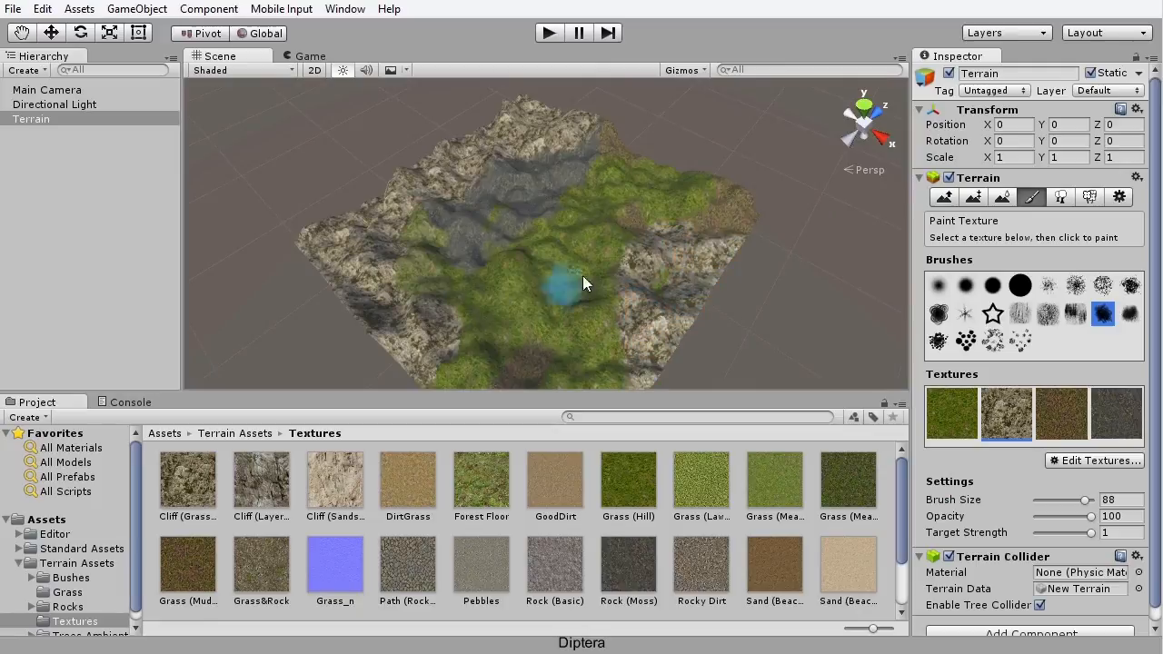
Step: Set the opacity to 43 and the target strength to 0.58, and blend the new cliff edge into the grass
mouse_move(481, 260)
alt+mouse_down()
mouse_move(436, 299)
mouse_move(725, 277)
mouse_move(615, 246)
mouse_move(611, 291)
alt+mouse_up()
scroll(610, 292, up, 4)
middle_drag(644, 257, 574, 220)
alt+drag(574, 220, 537, 287)
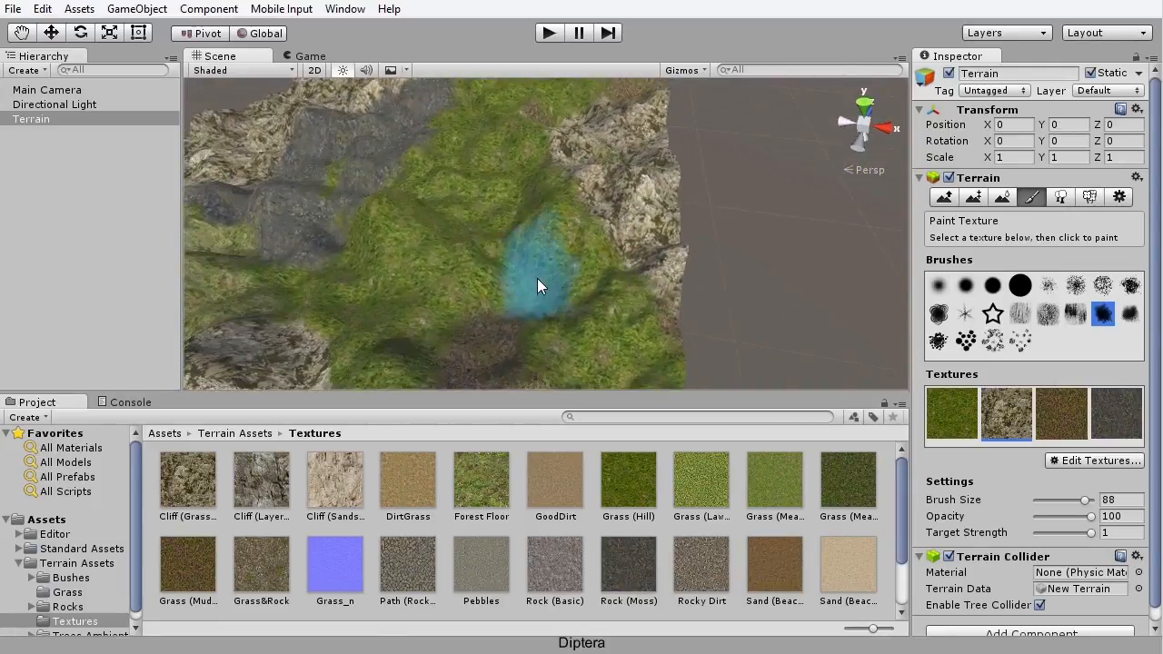
scroll(537, 278, up, 3)
middle_drag(568, 262, 504, 289)
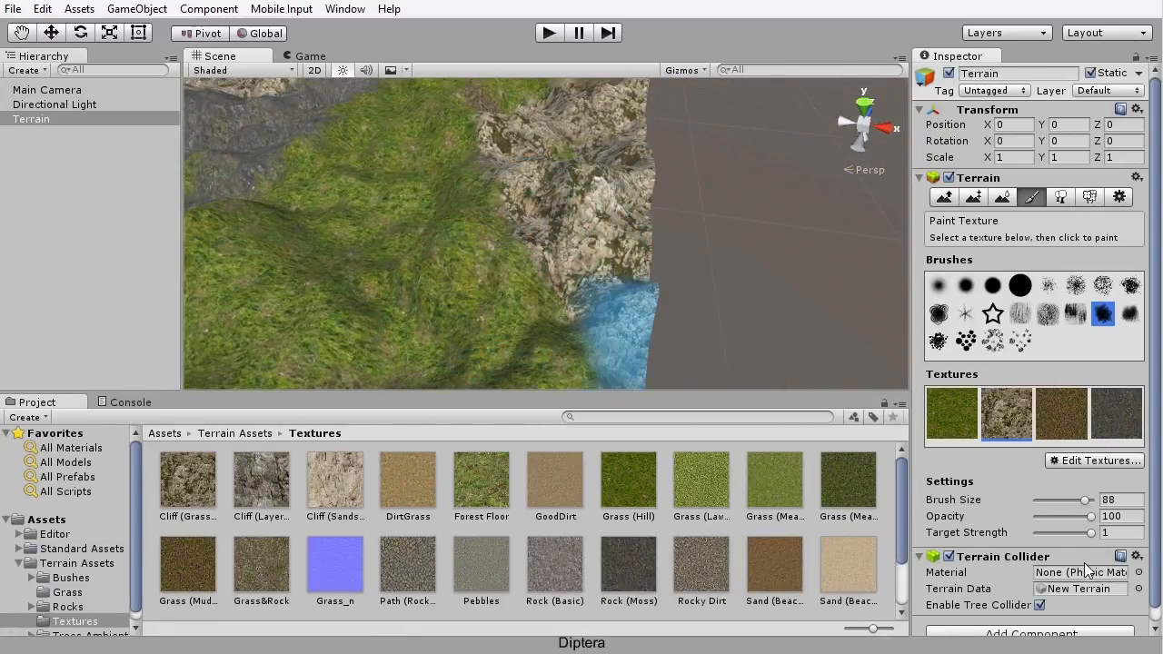
mouse_move(1089, 516)
mouse_down()
mouse_move(1066, 517)
mouse_move(1068, 534)
mouse_up()
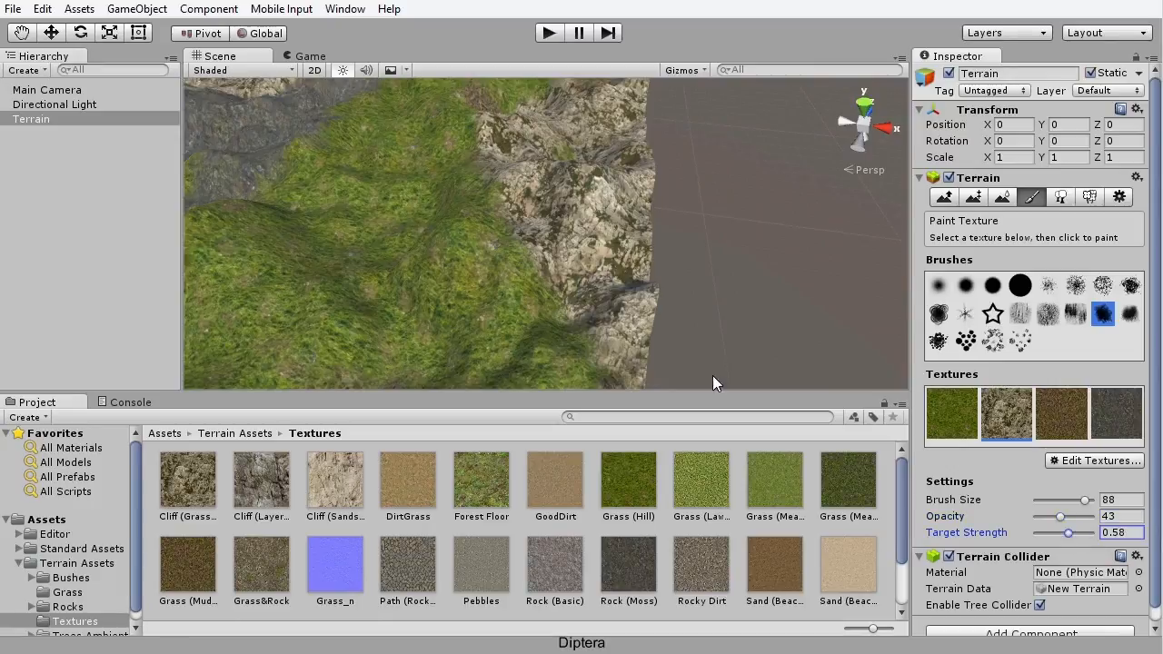
scroll(627, 312, down, 2)
mouse_move(528, 197)
mouse_down()
mouse_move(607, 115)
mouse_move(479, 275)
mouse_move(651, 351)
mouse_move(557, 360)
mouse_up()
Step: Set the target strength to 0.28 and blend the dark rock texture into the grass along their border
scroll(651, 352, down, 1)
scroll(636, 372, down, 3)
scroll(509, 338, up, 5)
click(1116, 413)
drag(1068, 535, 1051, 534)
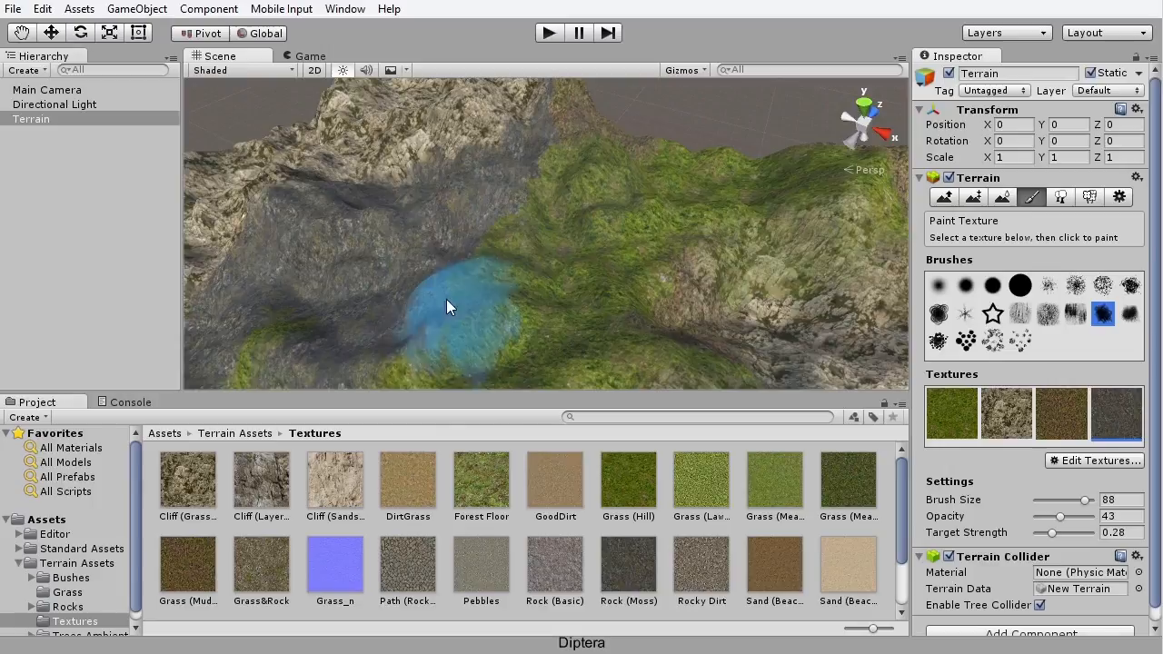
alt+drag(552, 329, 616, 329)
alt+drag(424, 344, 527, 298)
middle_drag(527, 298, 535, 286)
Step: Set the target strength to 0.4 and the opacity to 58, and paint more dark rock across the grass and cliff transitions
drag(1053, 533, 1059, 533)
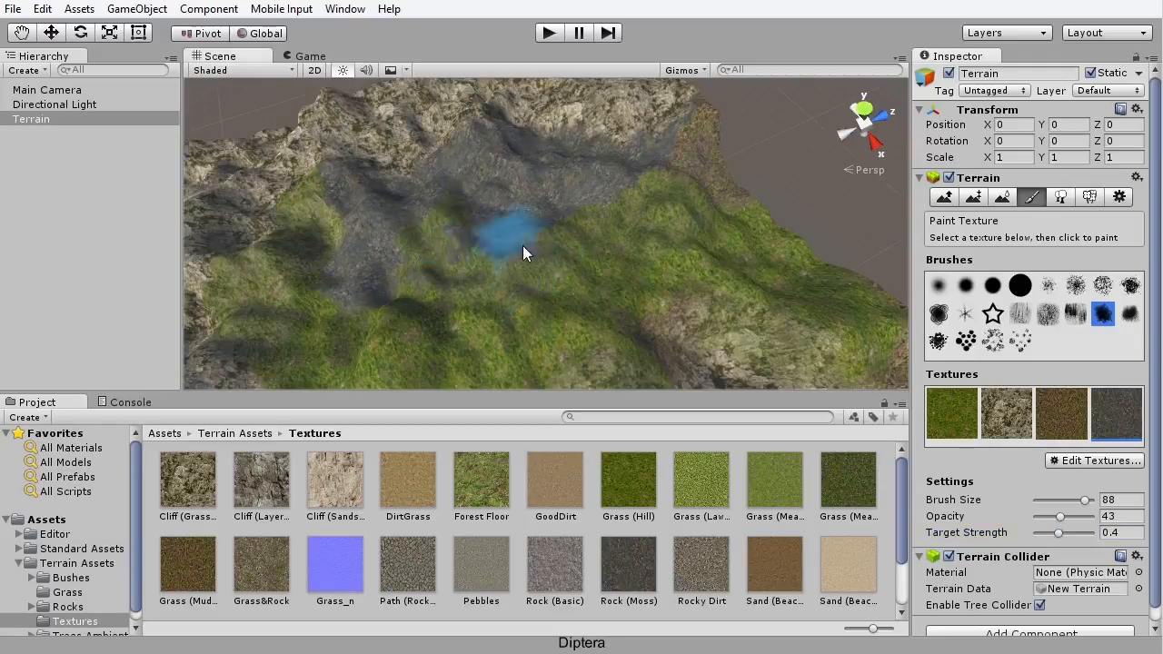
drag(1058, 516, 1073, 522)
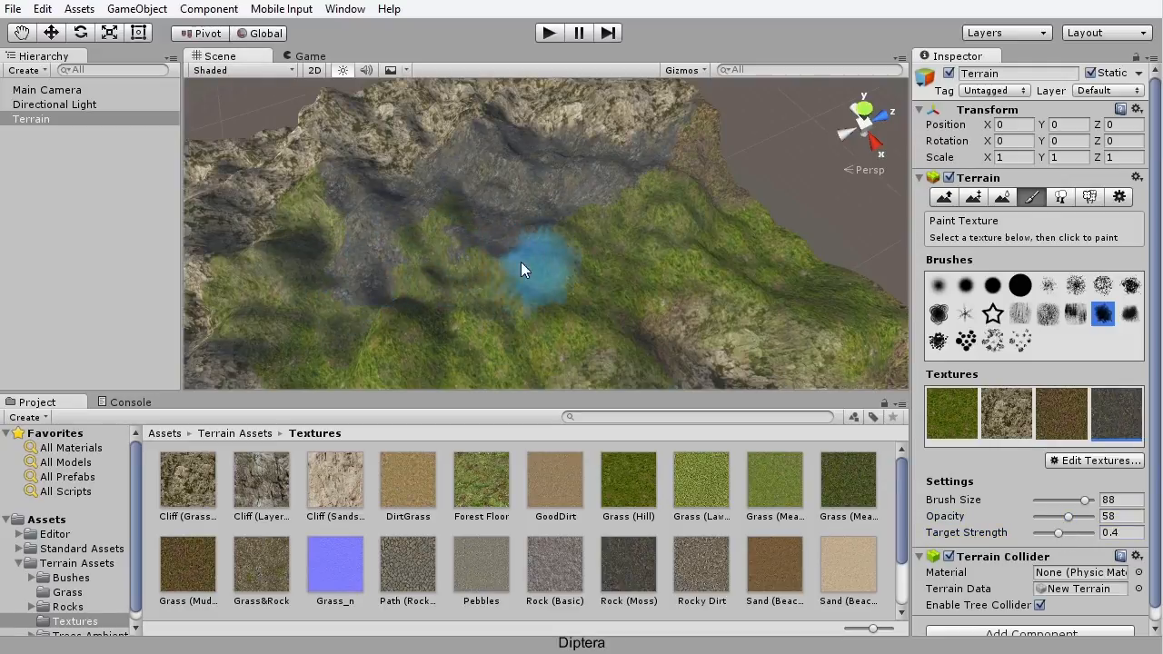
mouse_move(339, 270)
mouse_down()
mouse_move(303, 228)
mouse_move(372, 278)
mouse_move(487, 249)
mouse_move(717, 155)
mouse_up()
alt+drag(607, 272, 651, 375)
Step: Blend the cliff texture over the grassy slopes with the target strength at 0.33 and the opacity at 53
click(1008, 427)
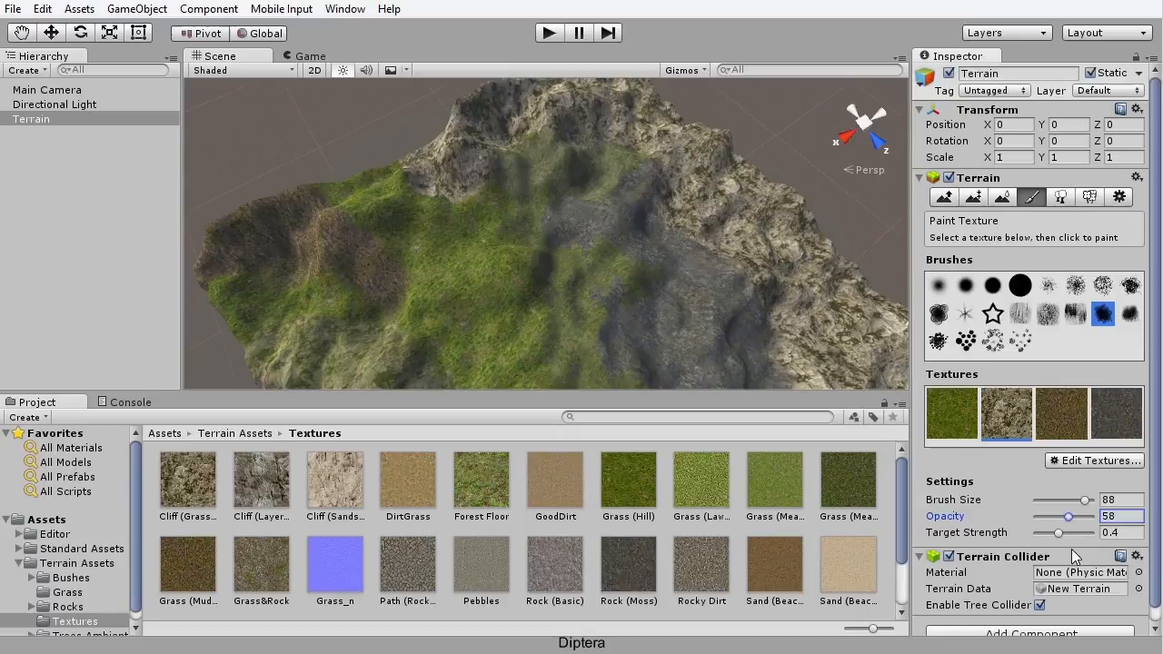
drag(1060, 536, 1062, 517)
mouse_move(596, 199)
mouse_down()
mouse_move(660, 215)
mouse_move(623, 181)
mouse_move(530, 182)
mouse_move(433, 227)
mouse_up()
mouse_move(523, 277)
alt+mouse_down()
mouse_move(483, 288)
mouse_move(500, 187)
mouse_move(564, 236)
alt+mouse_up()
Step: Blend the dark rock texture over the grassy hills with the opacity at 31 and the target strength raised to 0.62
click(1117, 413)
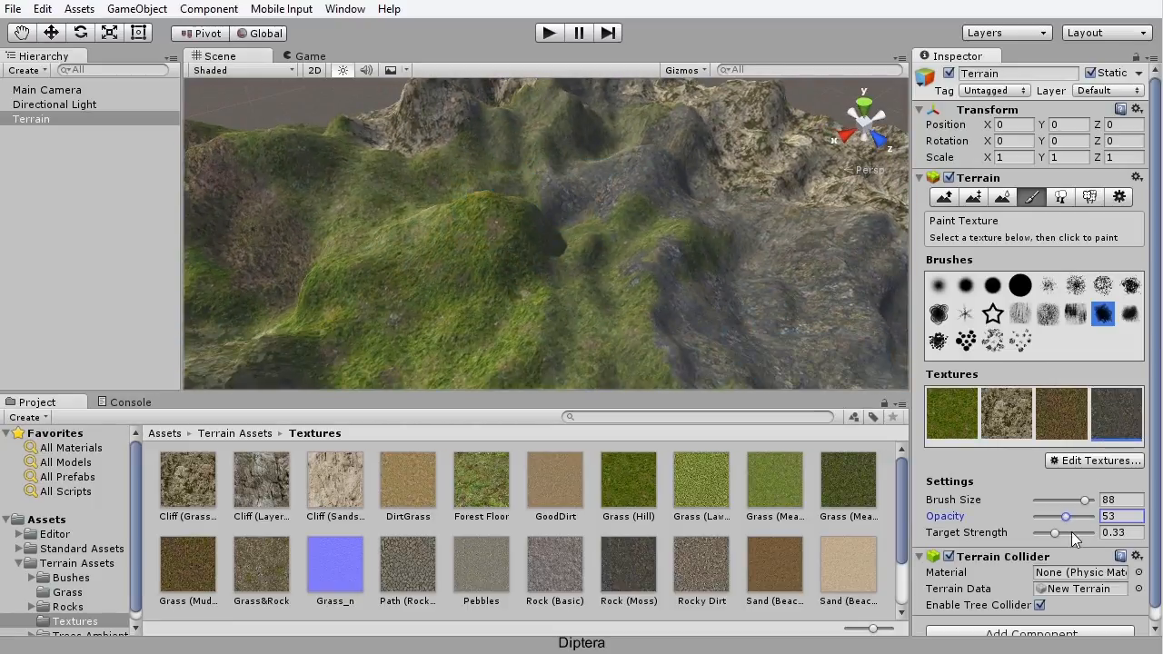
drag(1065, 516, 1050, 532)
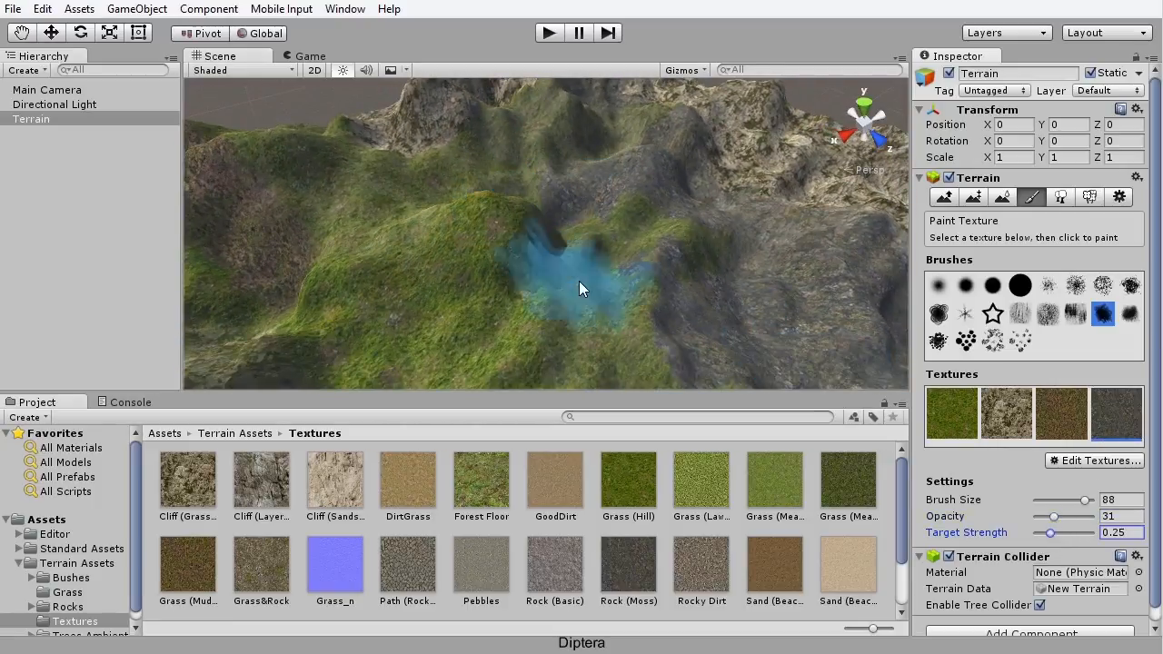
click(1056, 532)
drag(1055, 533, 1069, 534)
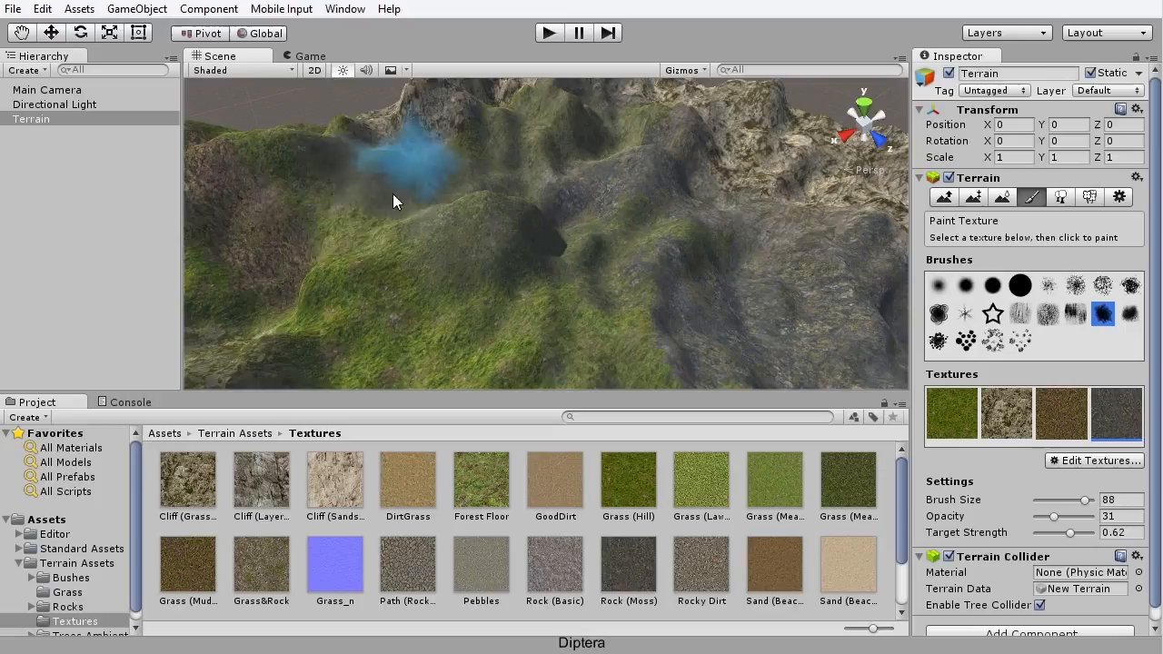
Step: Examine the painted terrain from several sides in a maximized scene view, and restore the normal layout
scroll(419, 306, down, 3)
scroll(418, 304, down, 2)
middle_drag(418, 304, 381, 195)
alt+drag(381, 196, 683, 357)
scroll(548, 264, up, 5)
key(shift+space)
scroll(541, 281, down, 3)
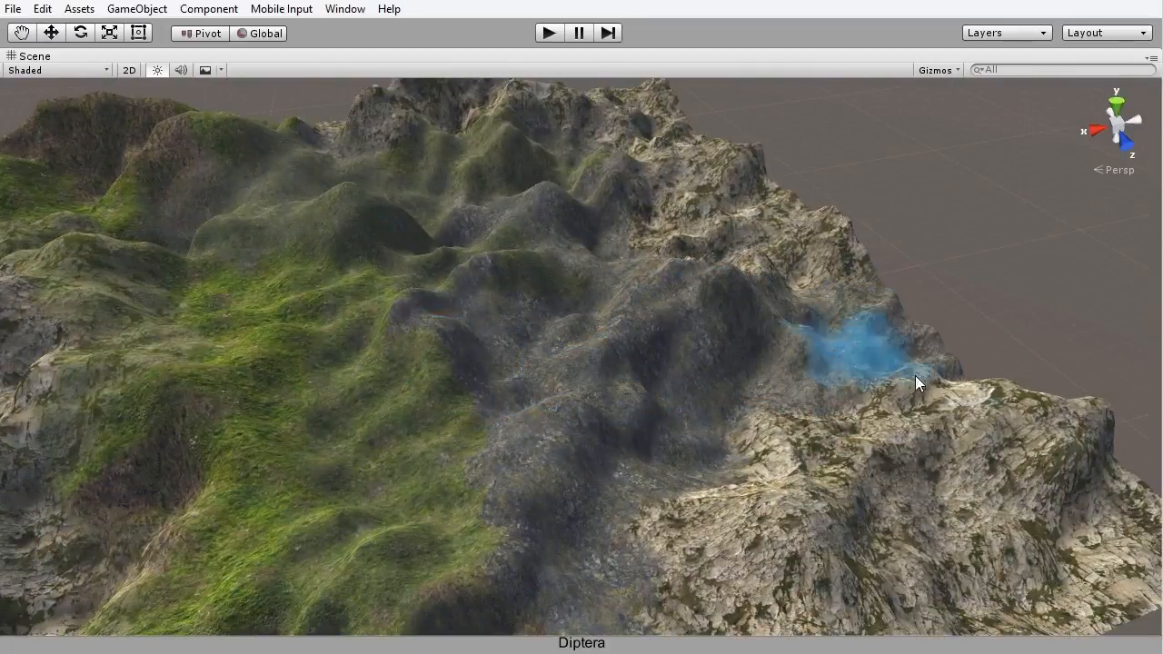
scroll(537, 389, down, 3)
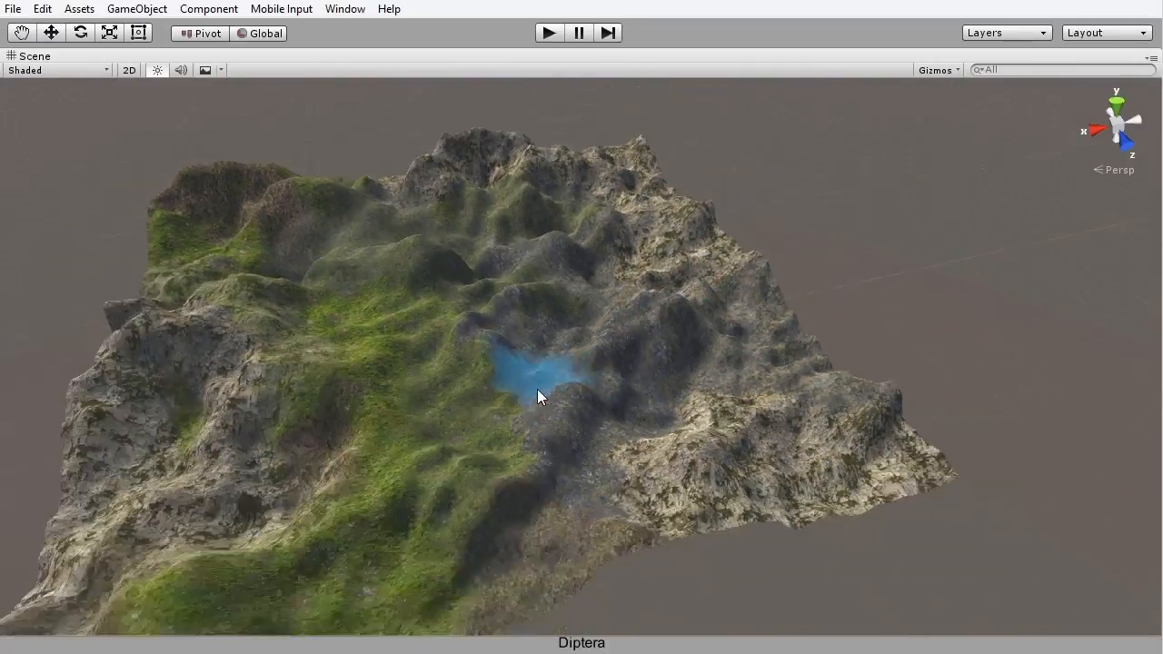
scroll(517, 396, up, 2)
alt+drag(465, 389, 669, 581)
scroll(501, 308, down, 3)
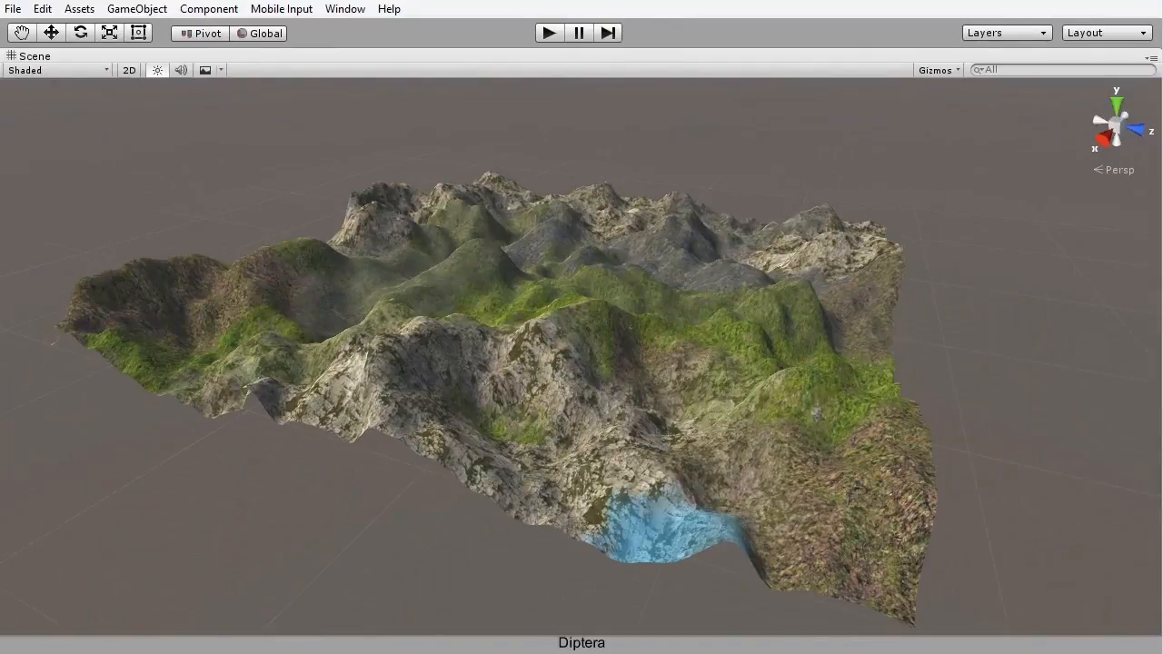
key(shift+space)
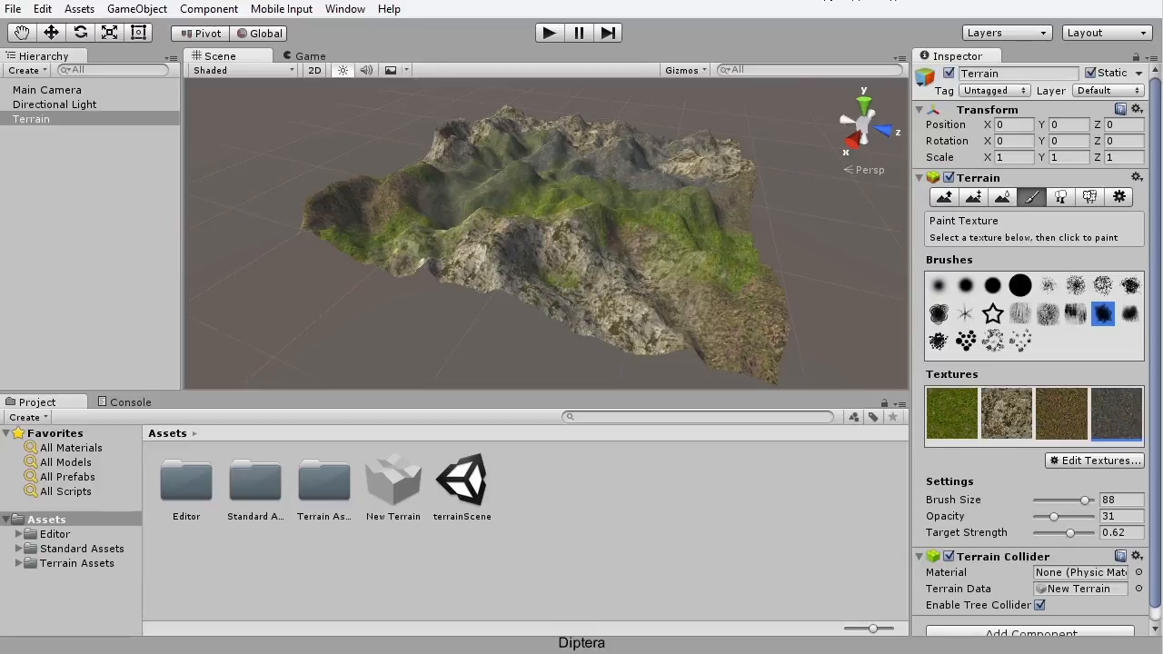
Step: Import the complete Characters standard asset package into the project
click(77, 9)
mouse_move(95, 136)
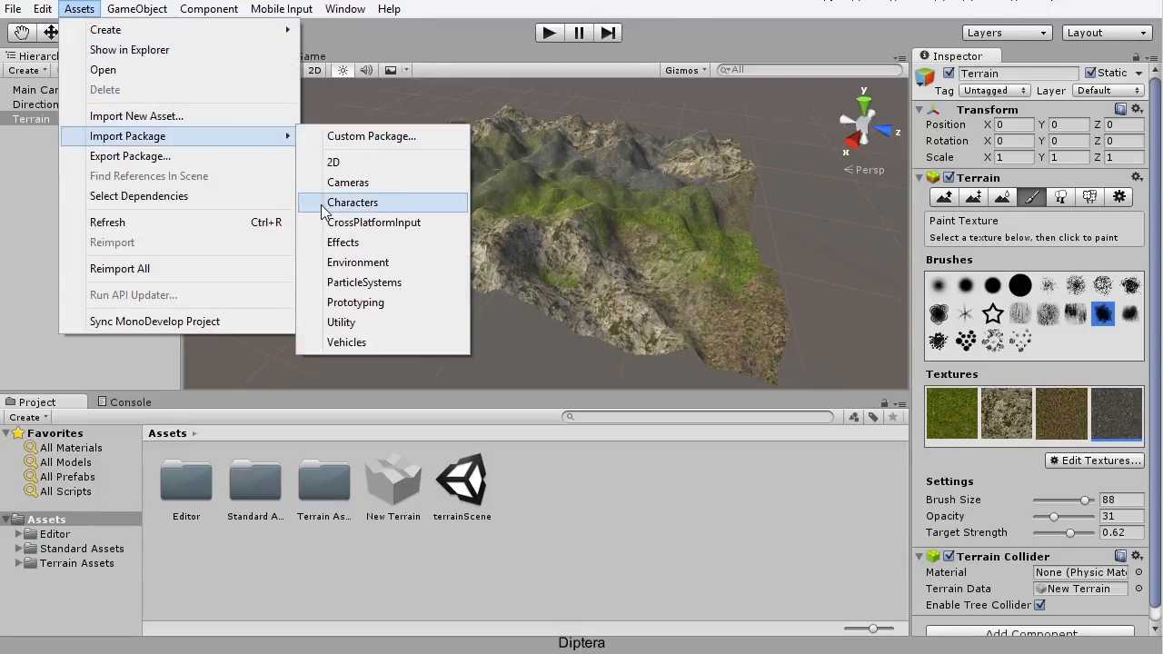
click(402, 201)
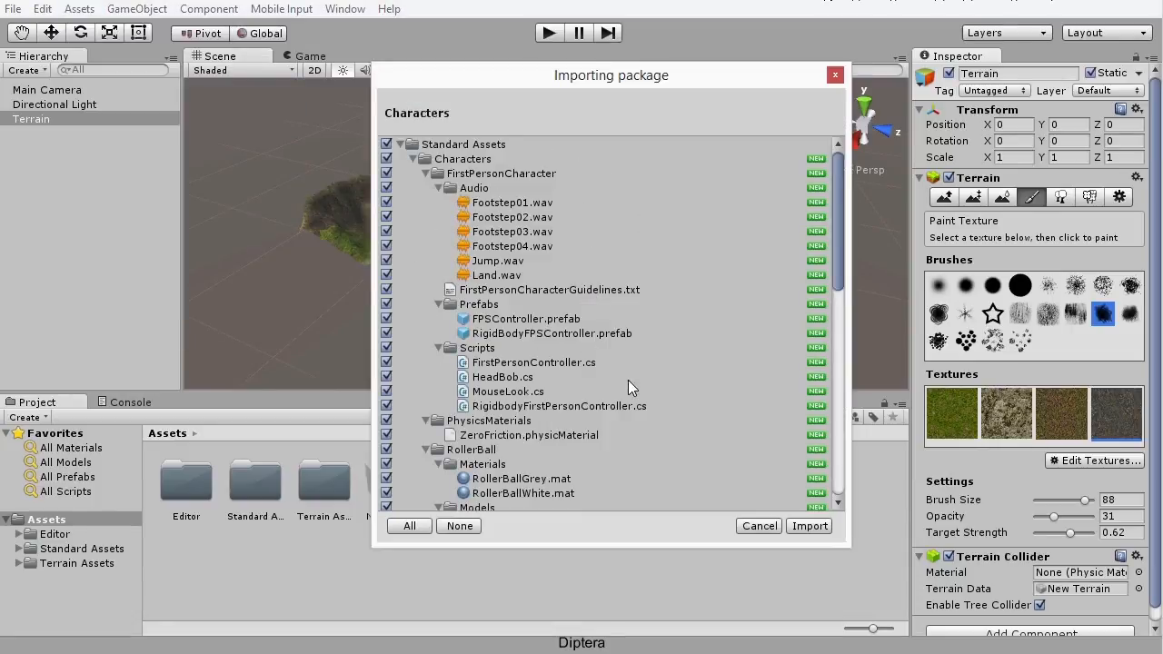
click(810, 526)
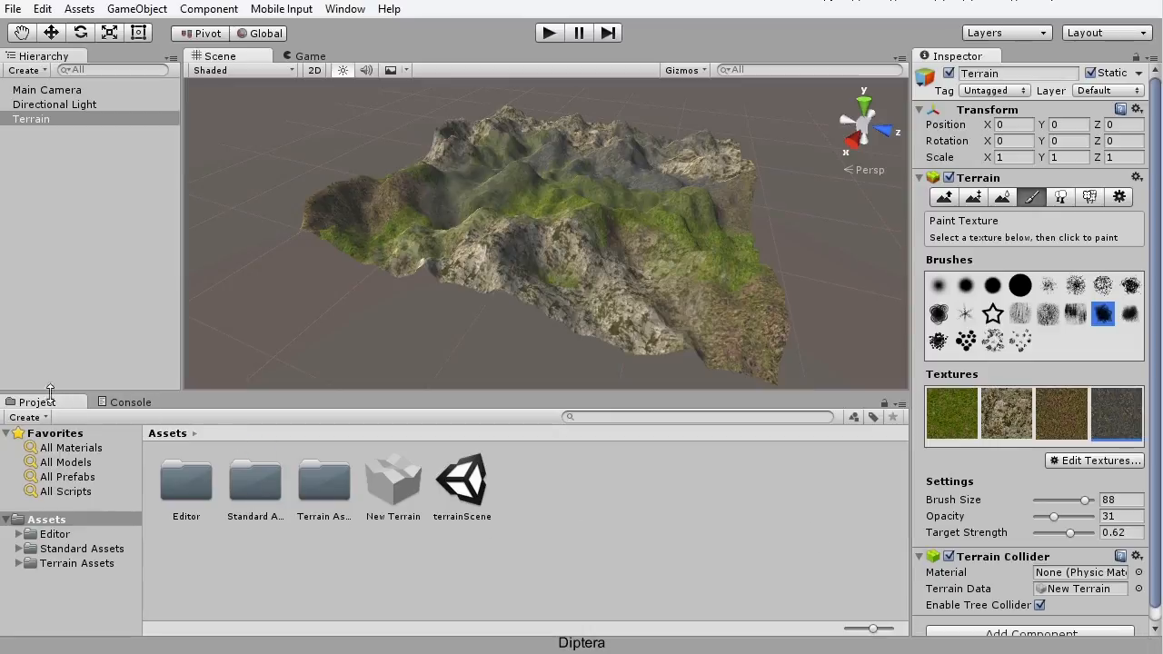
Step: Place the FPSController prefab from the FirstPersonCharacter prefabs on the terrain's cliff slope and frame it in the scene
double_click(258, 483)
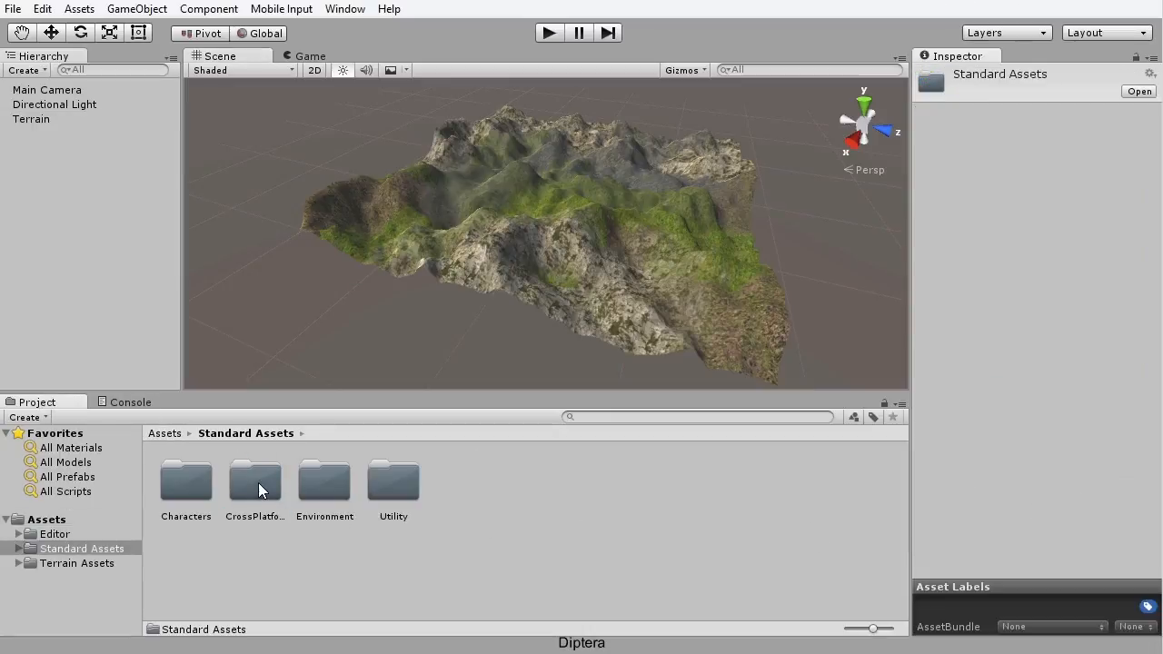
double_click(178, 484)
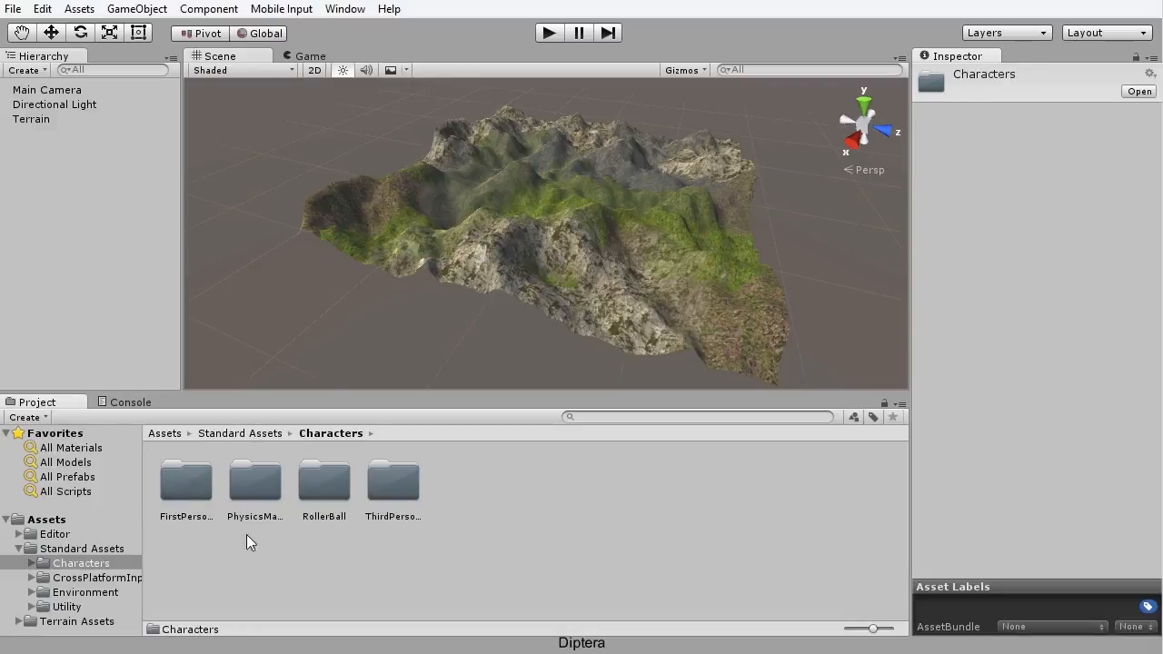
double_click(188, 494)
double_click(253, 488)
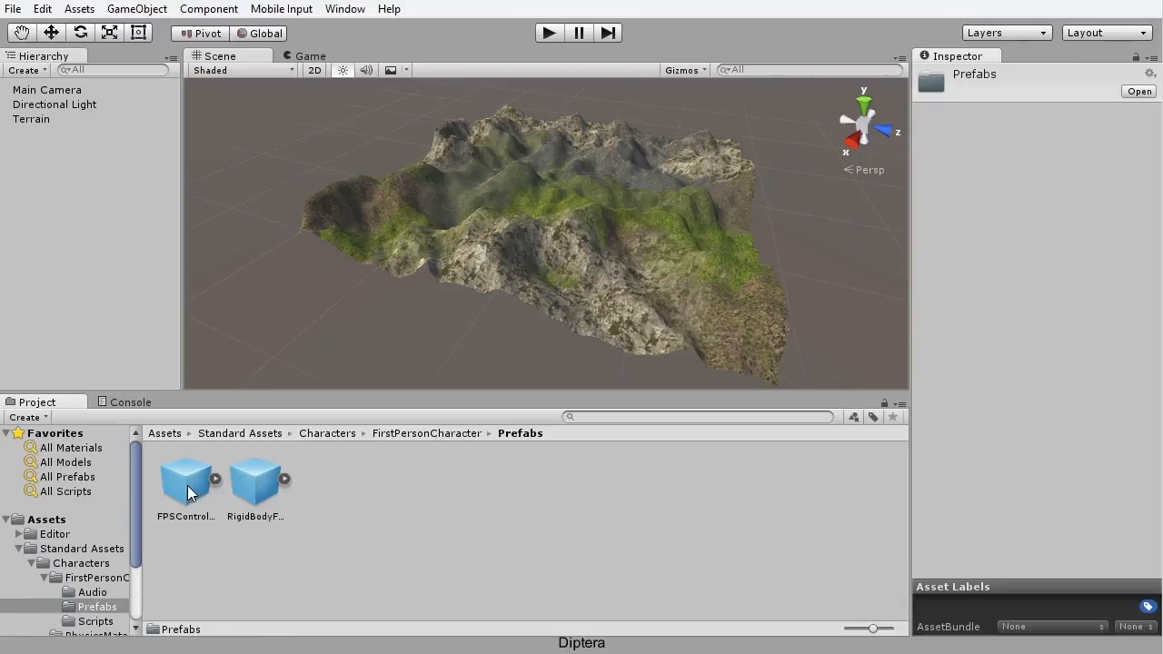
drag(200, 464, 638, 277)
key(f)
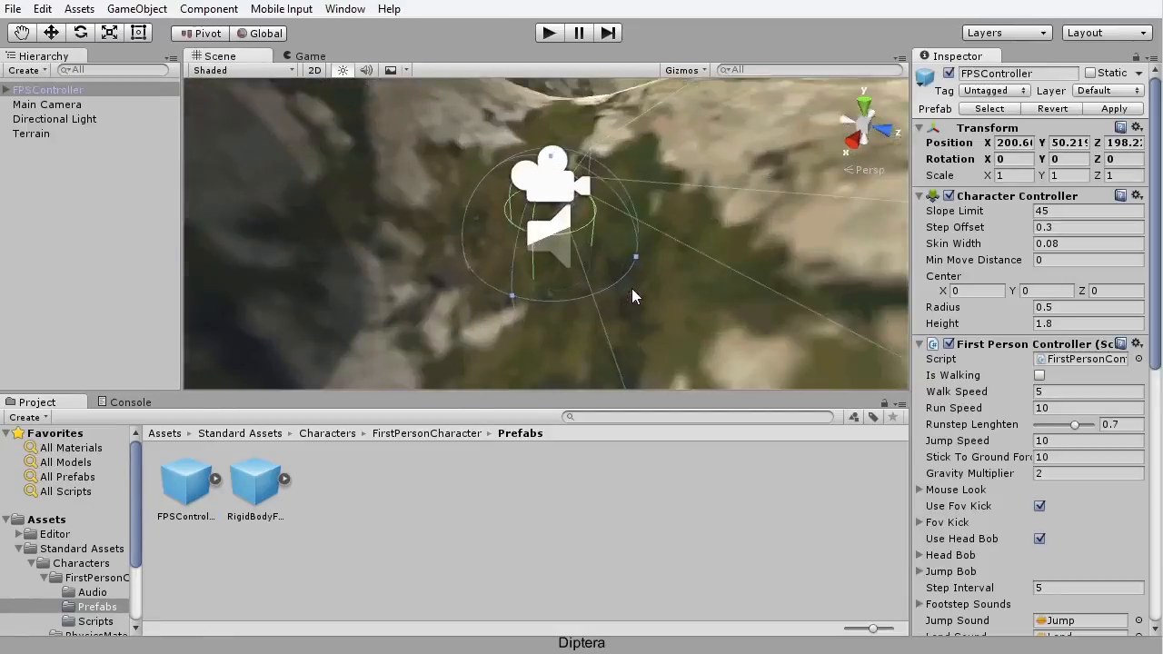
Step: Raise the FPSController above the cliff surface to a Y position of about 51.88, and check its placement on the terrain
scroll(616, 296, down, 3)
alt+drag(595, 324, 584, 238)
alt+drag(640, 263, 568, 228)
drag(560, 172, 555, 113)
alt+drag(601, 207, 611, 312)
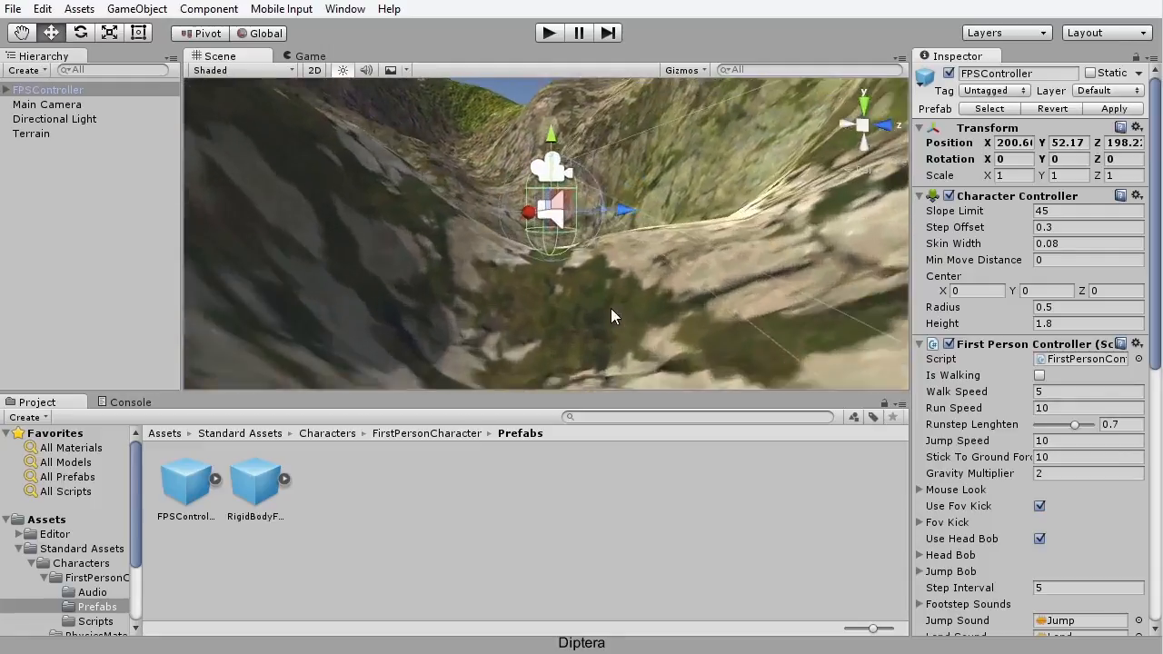
scroll(608, 310, up, 4)
scroll(606, 303, up, 1)
drag(554, 122, 713, 445)
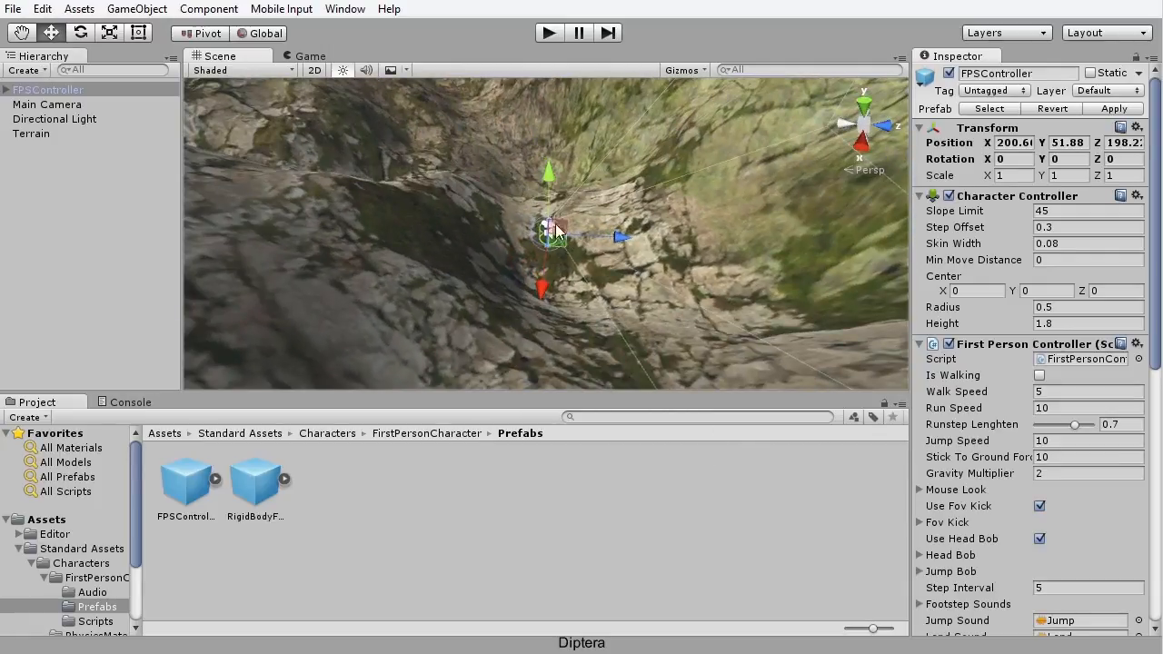
alt+drag(552, 236, 446, 280)
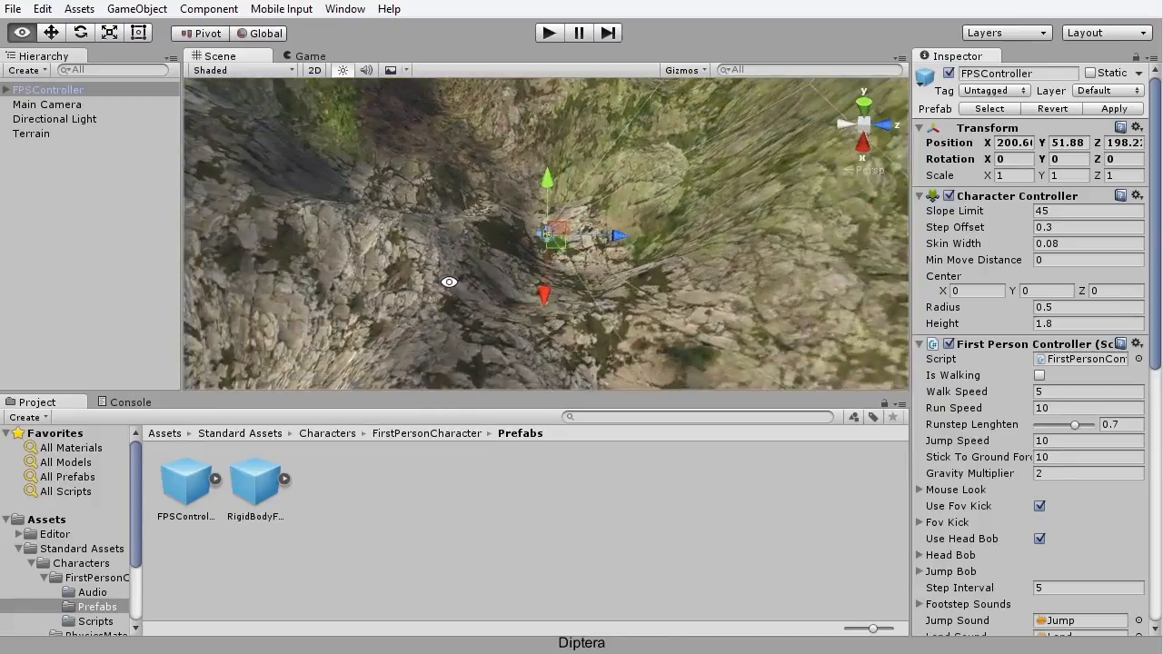
scroll(550, 222, up, 12)
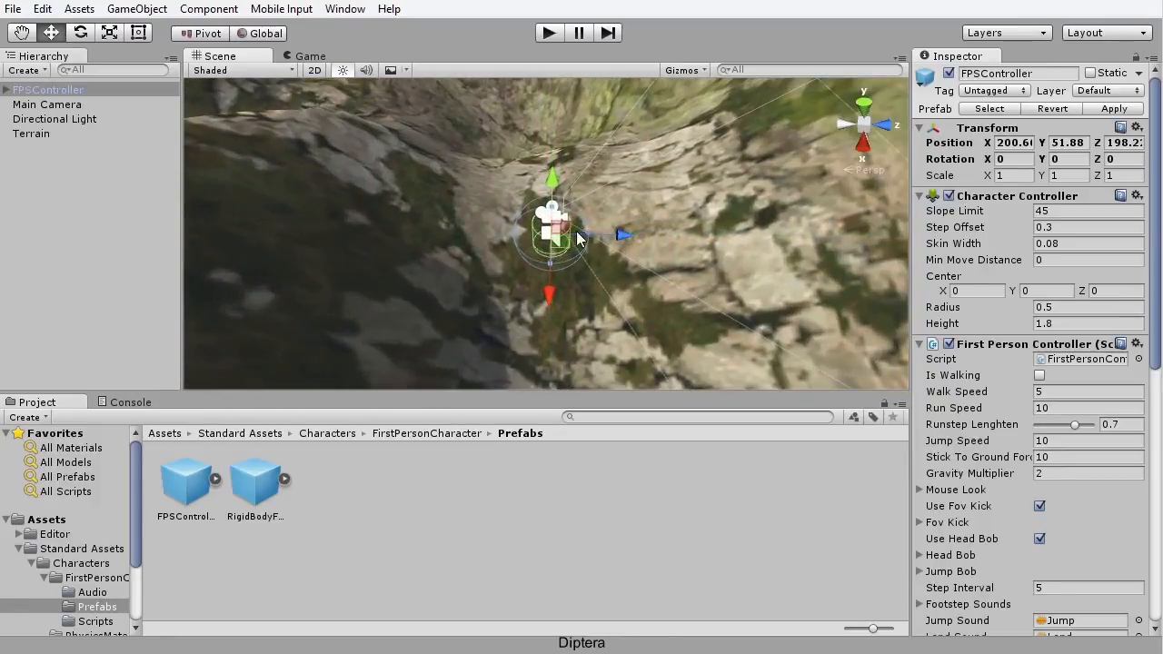
scroll(532, 263, down, 12)
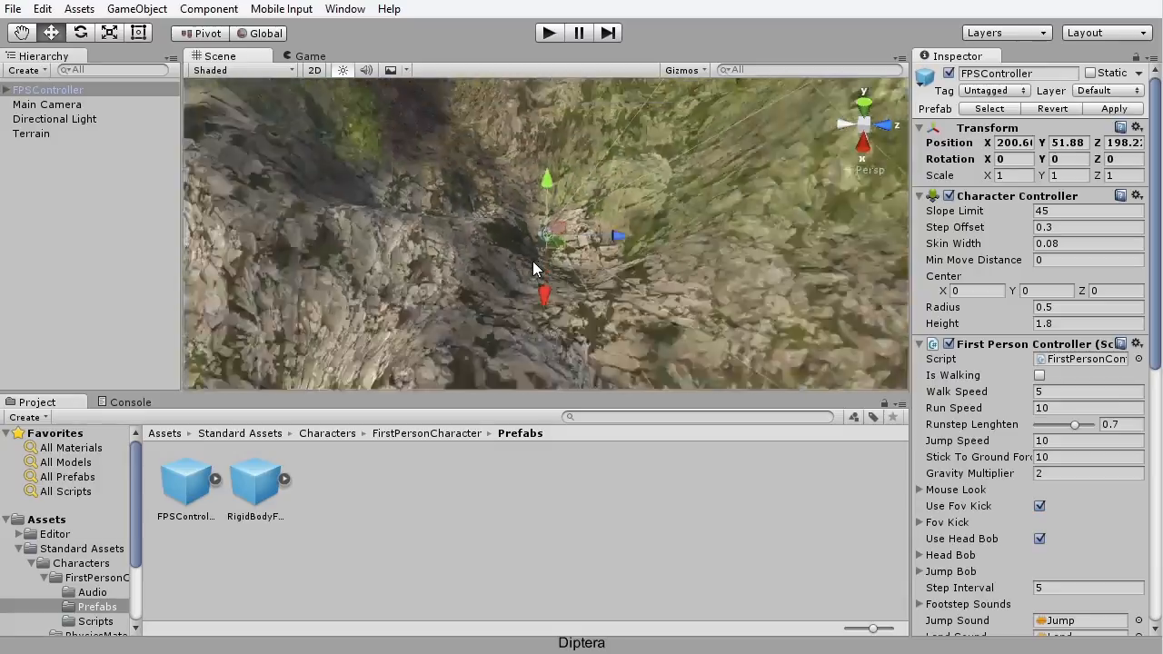
scroll(532, 259, up, 8)
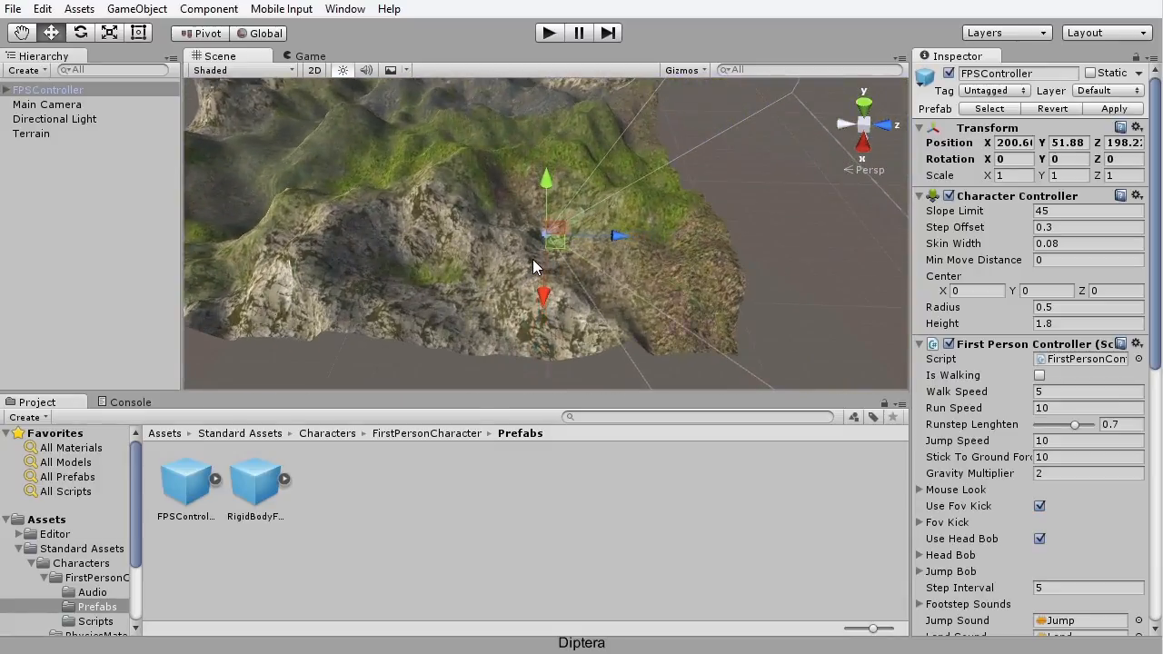
Step: Delete the Main Camera from the scene, keeping the FPSController
alt+drag(624, 298, 578, 253)
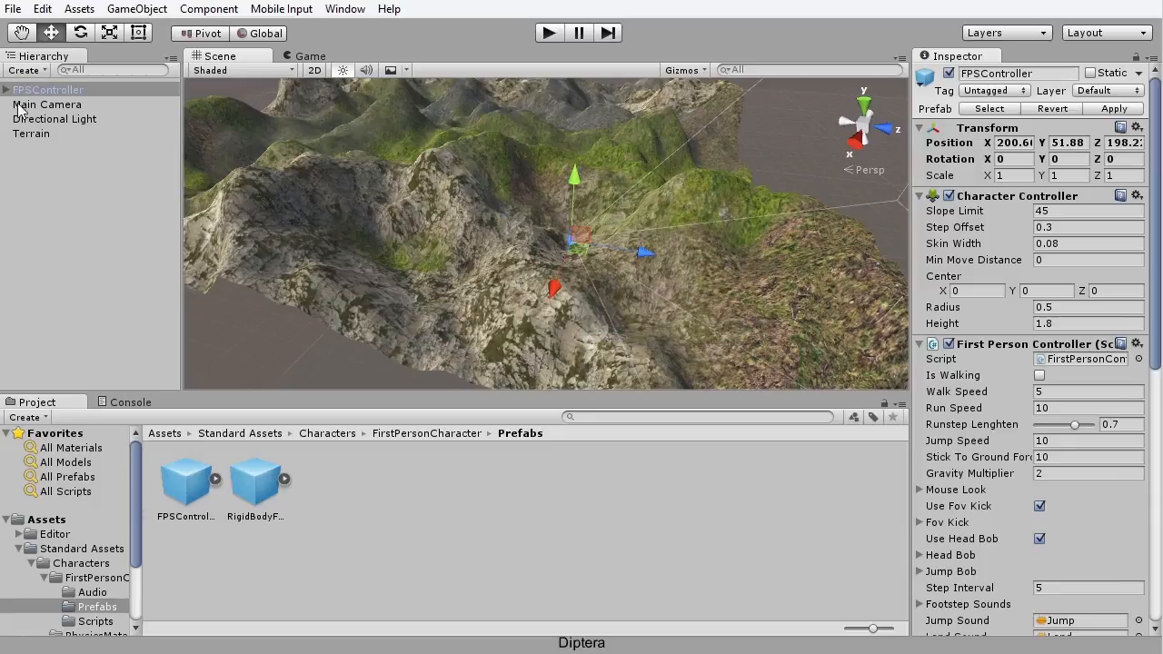
click(54, 106)
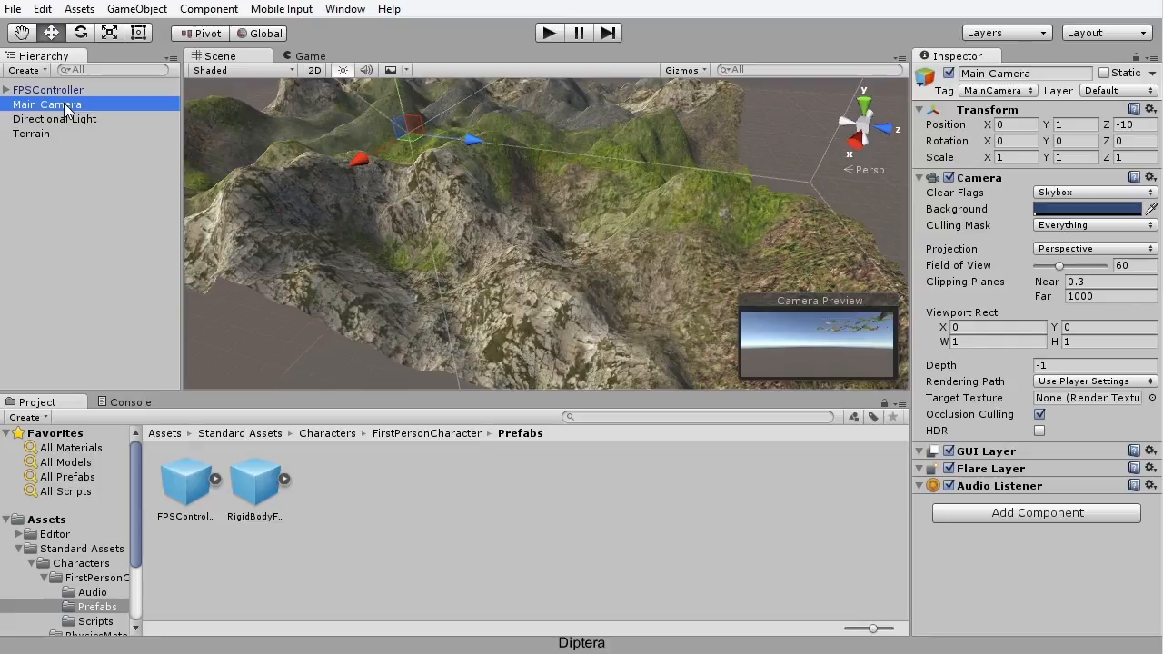
key(Delete)
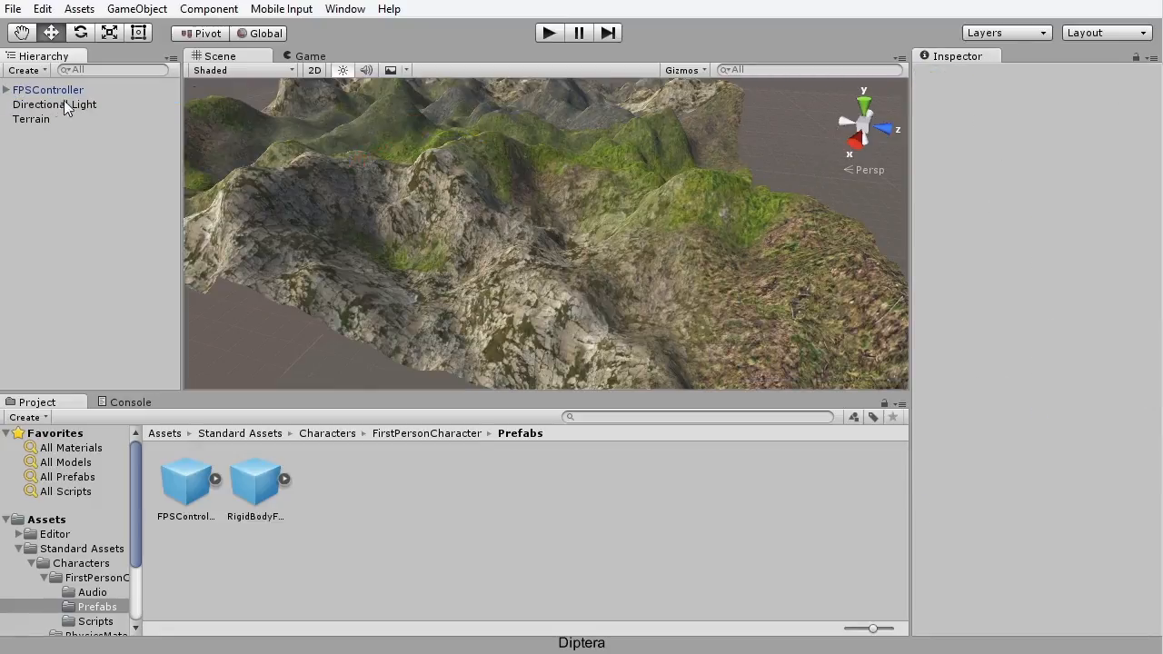
Step: Run the scene and walk the first-person controller forward across the cliffs, grassy hills and rocky valleys to test the terrain
click(547, 32)
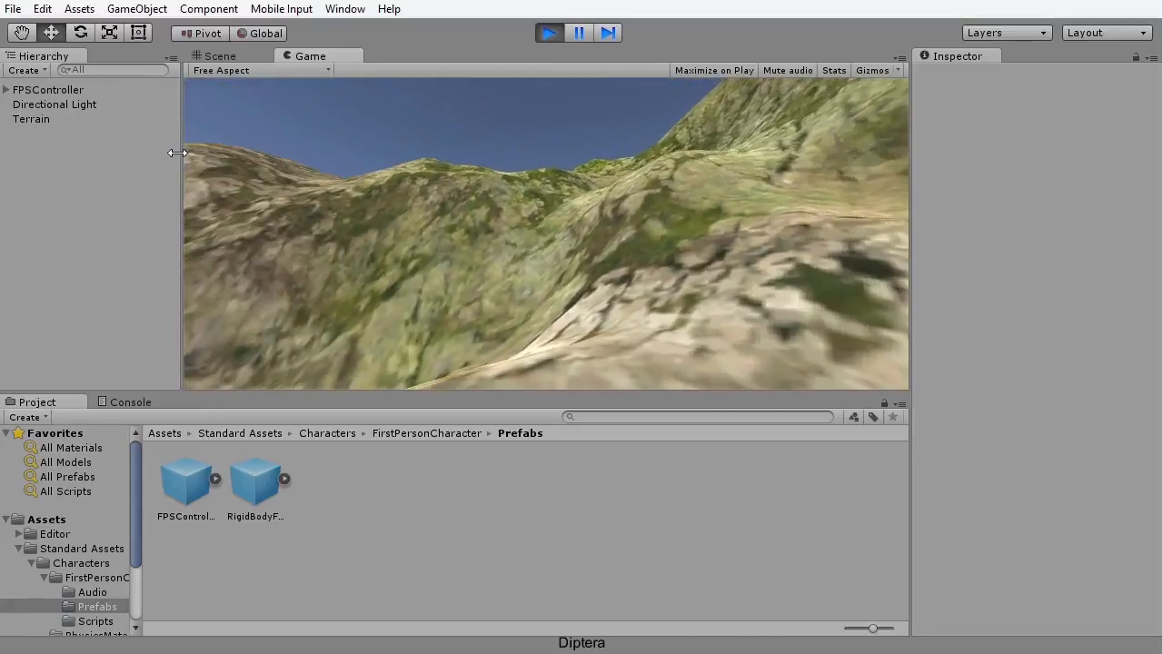
key(w)
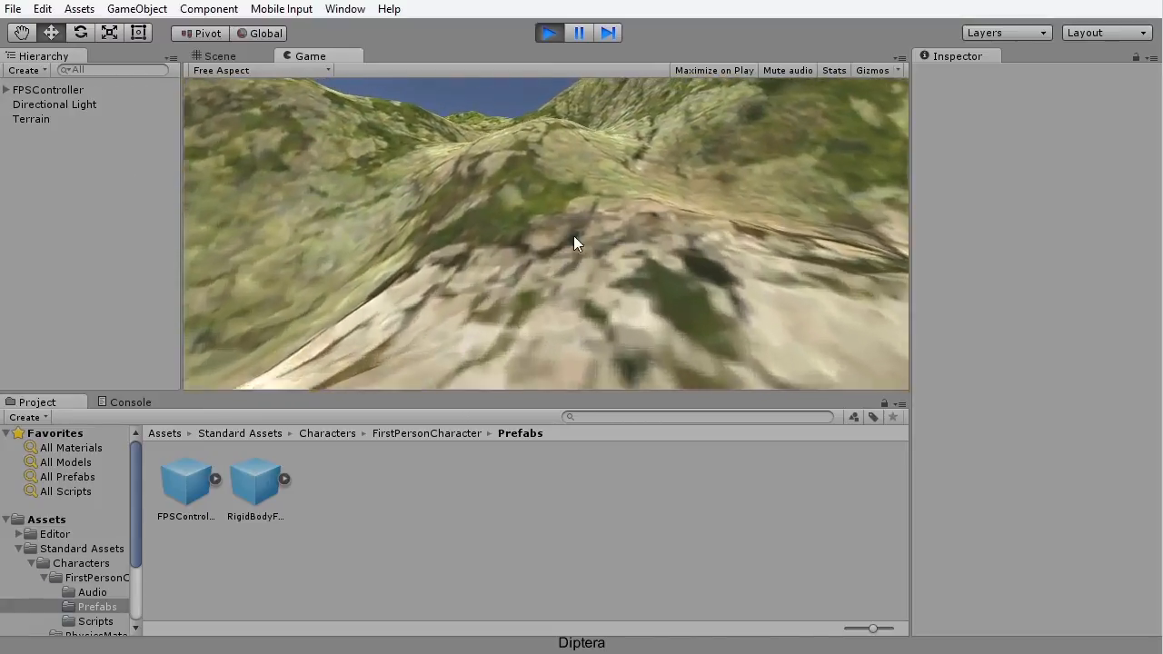
key(w)
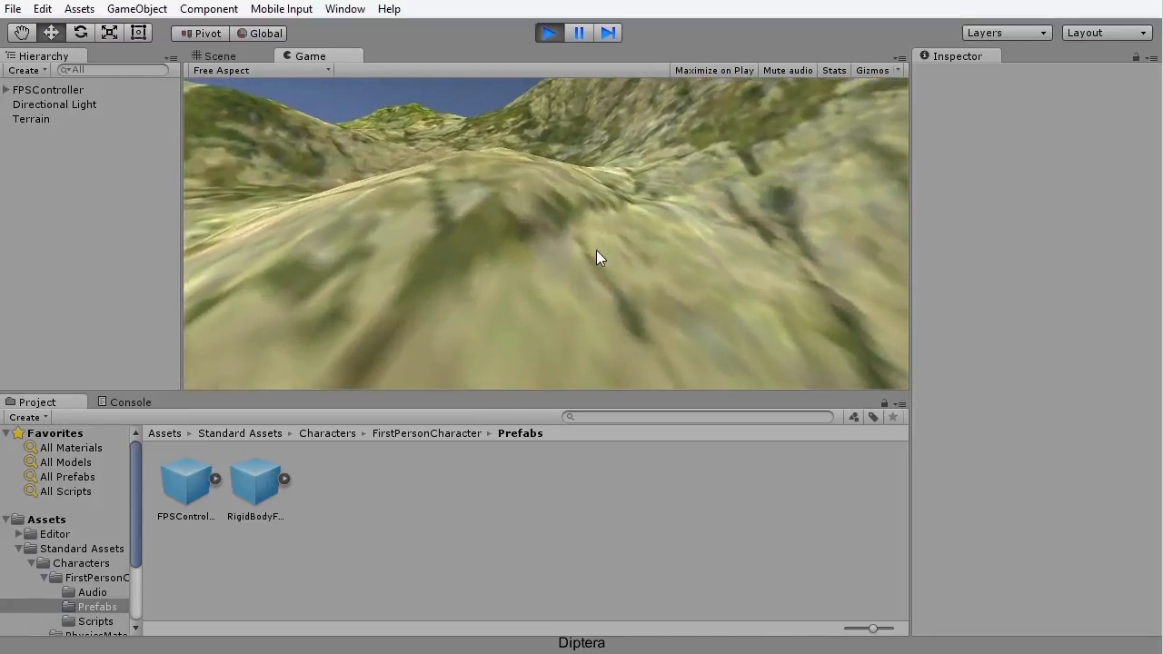
key(w)
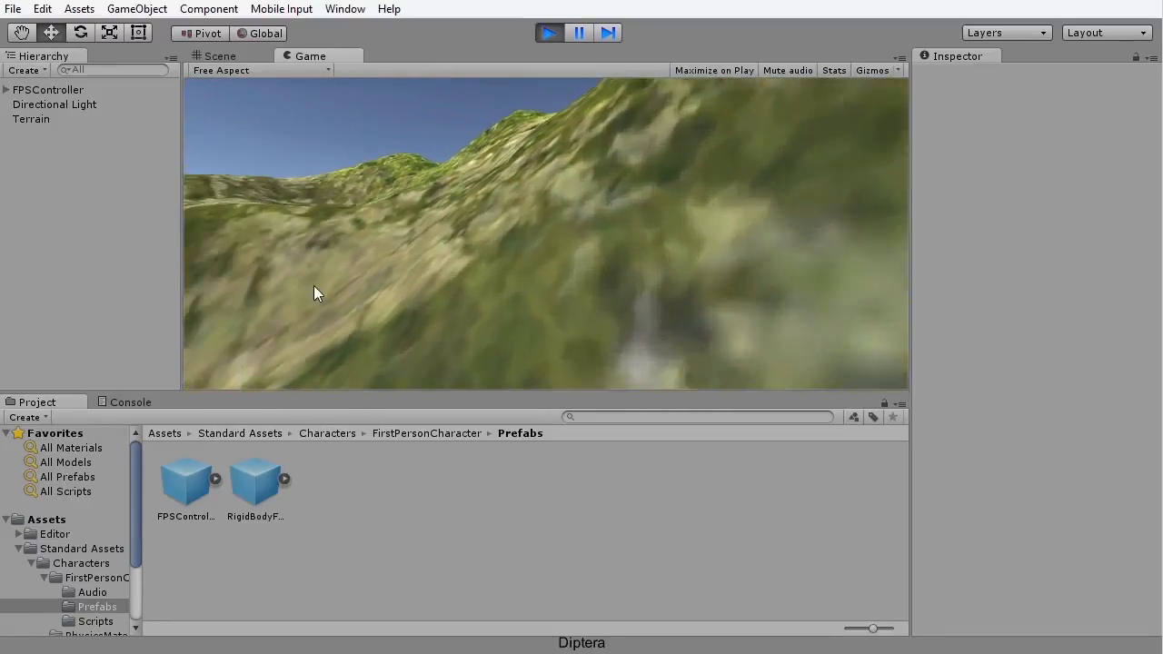
key(w)
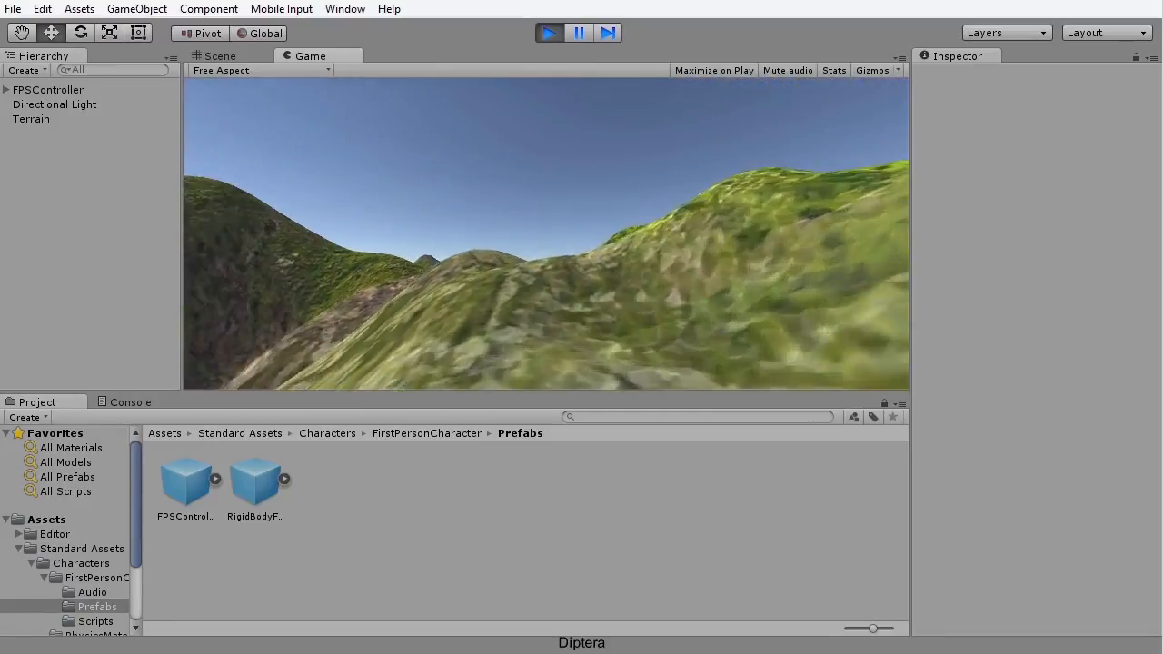
key(w)
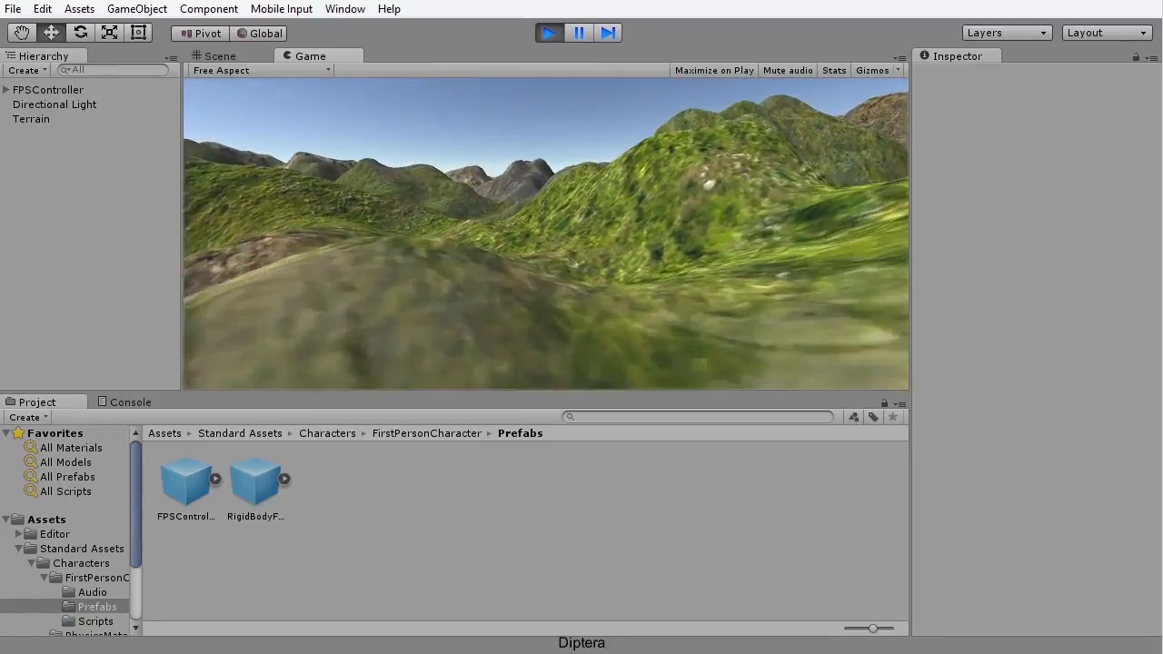
key(w)
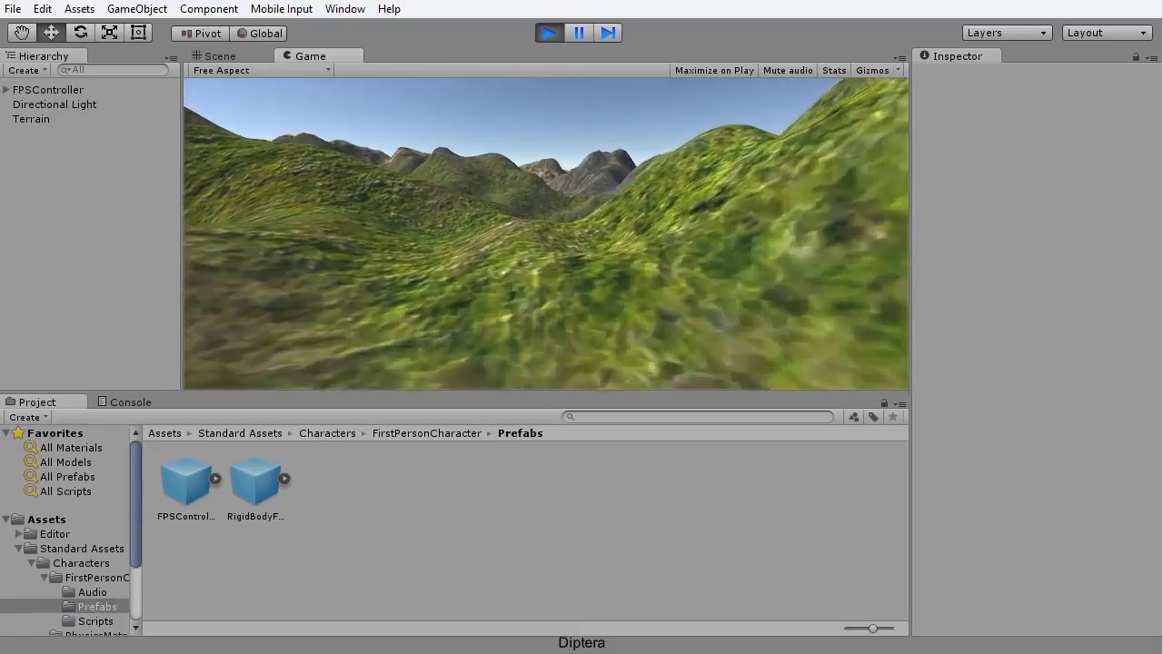
key(w)
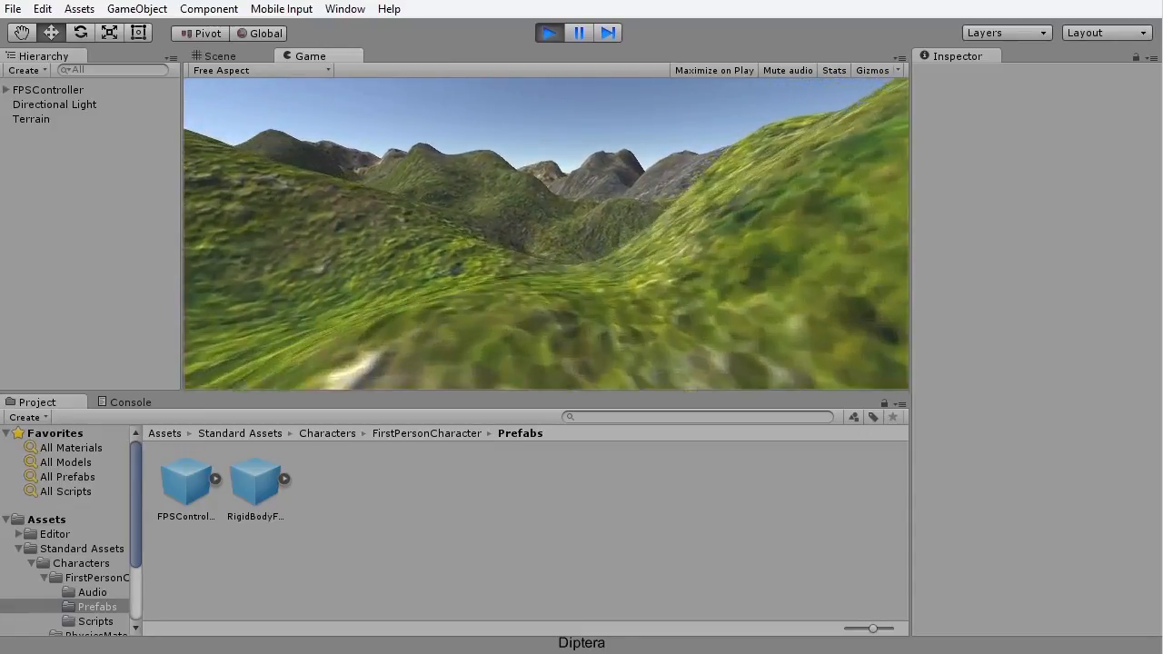
key(w)
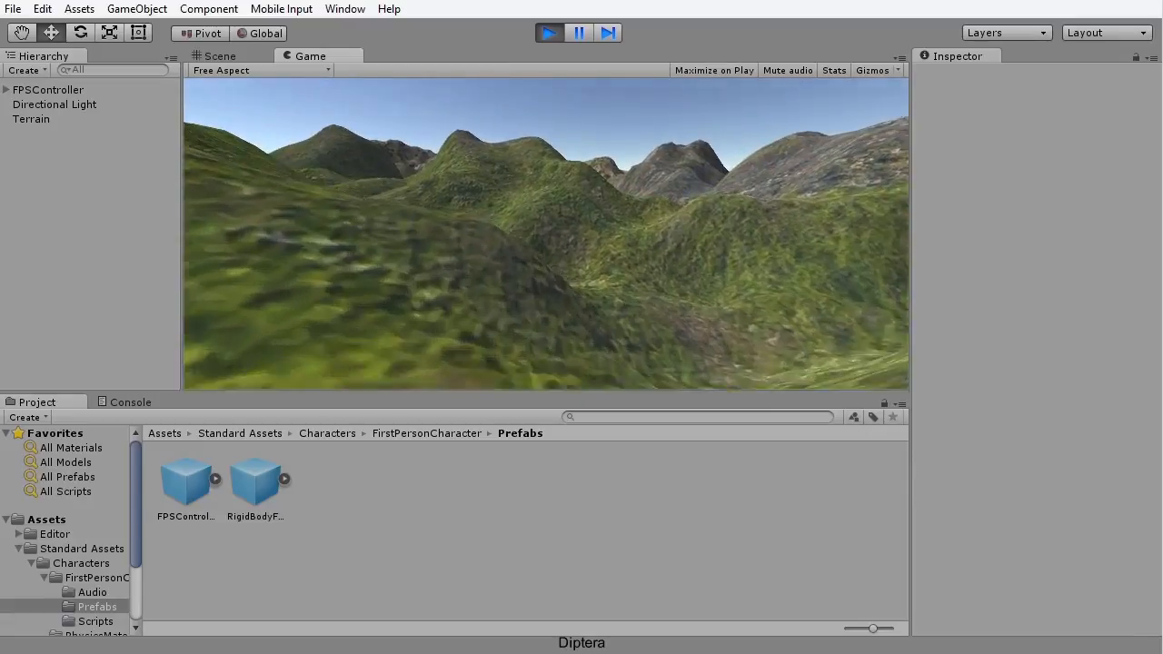
key(w)
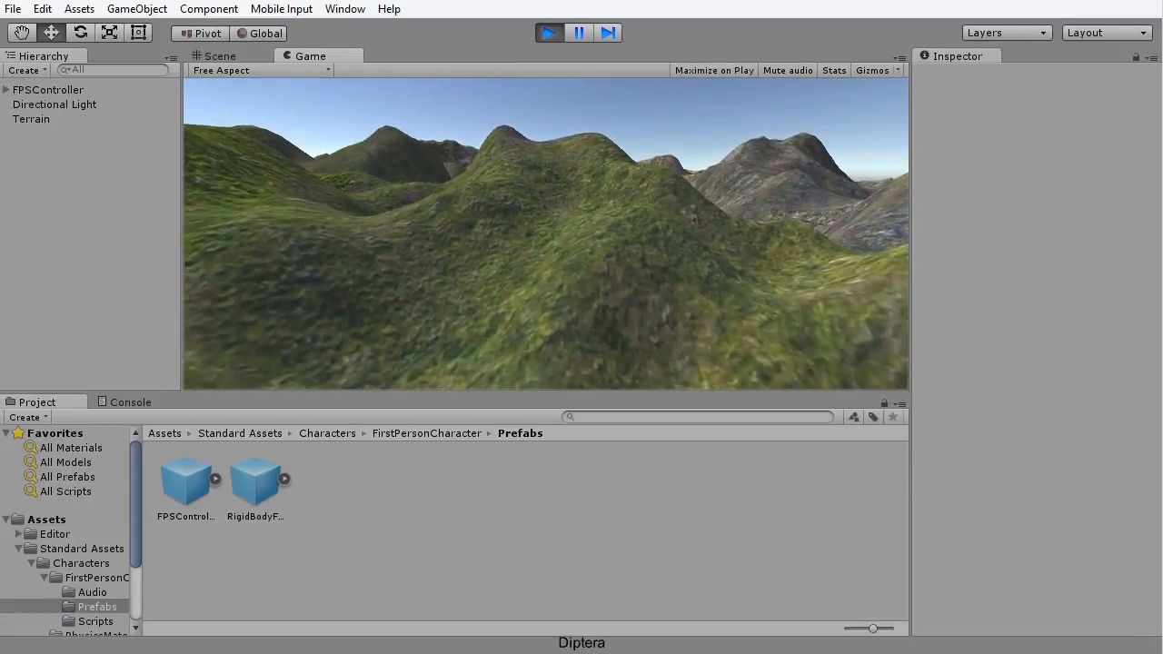
key(w)
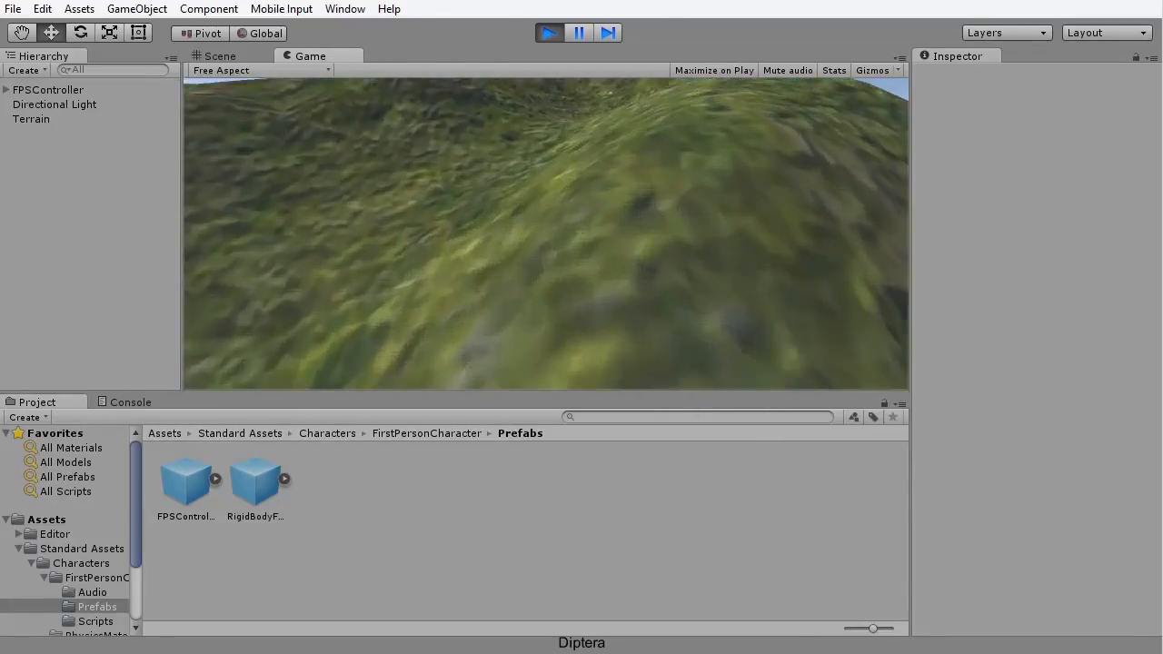
key(w)
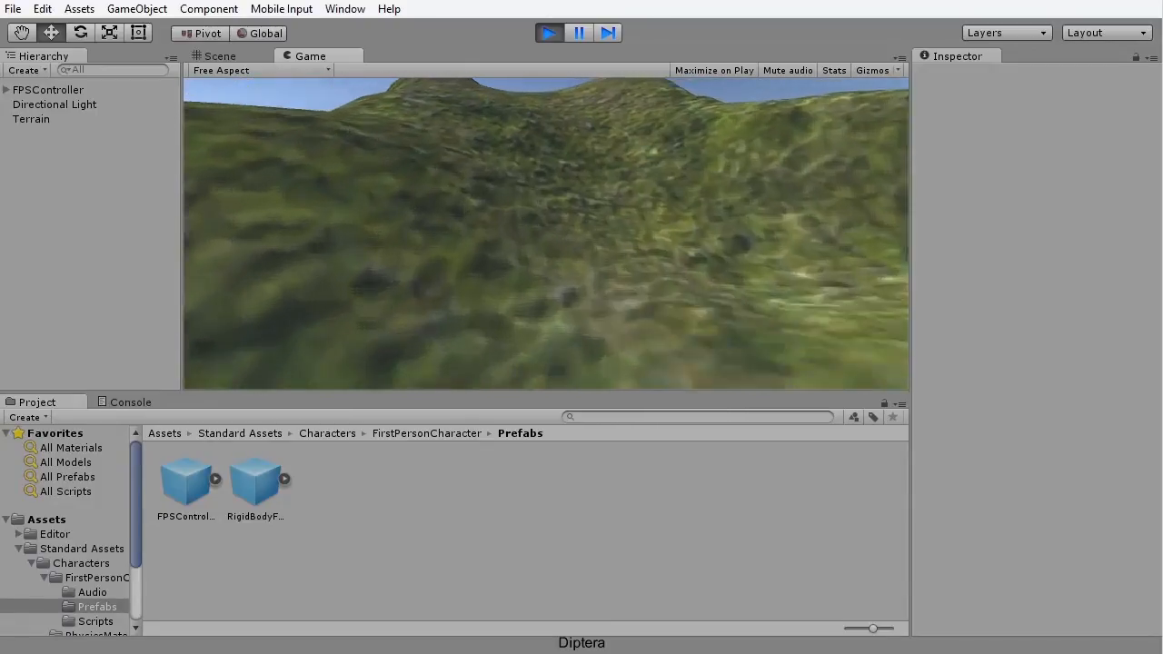
key(w)
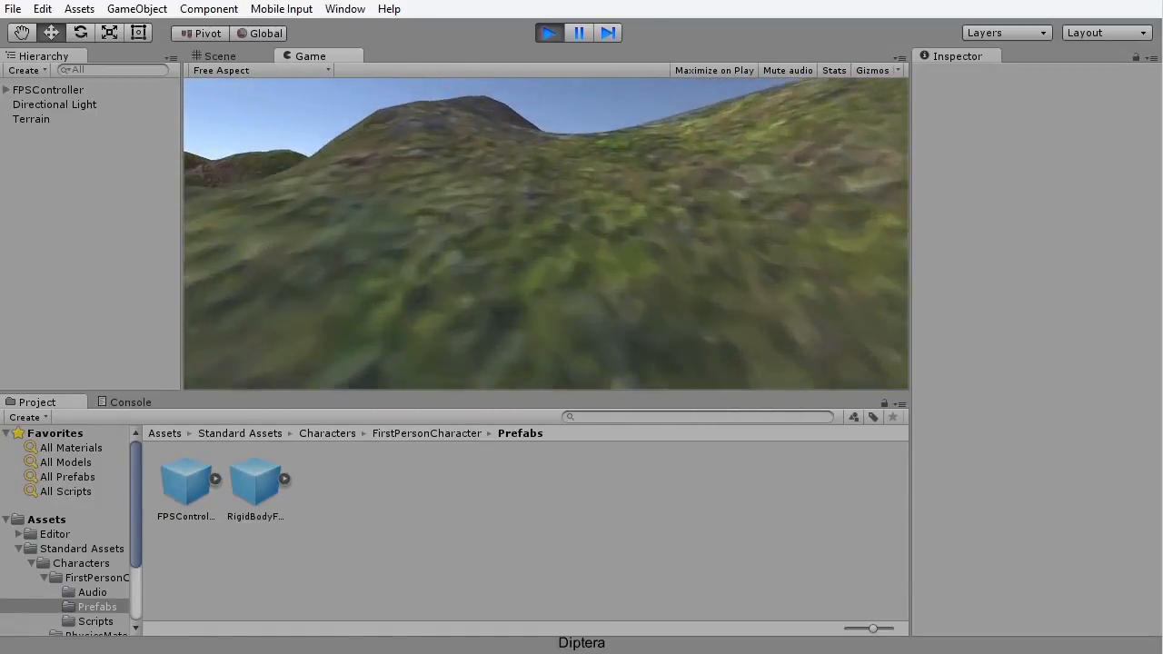
key(w)
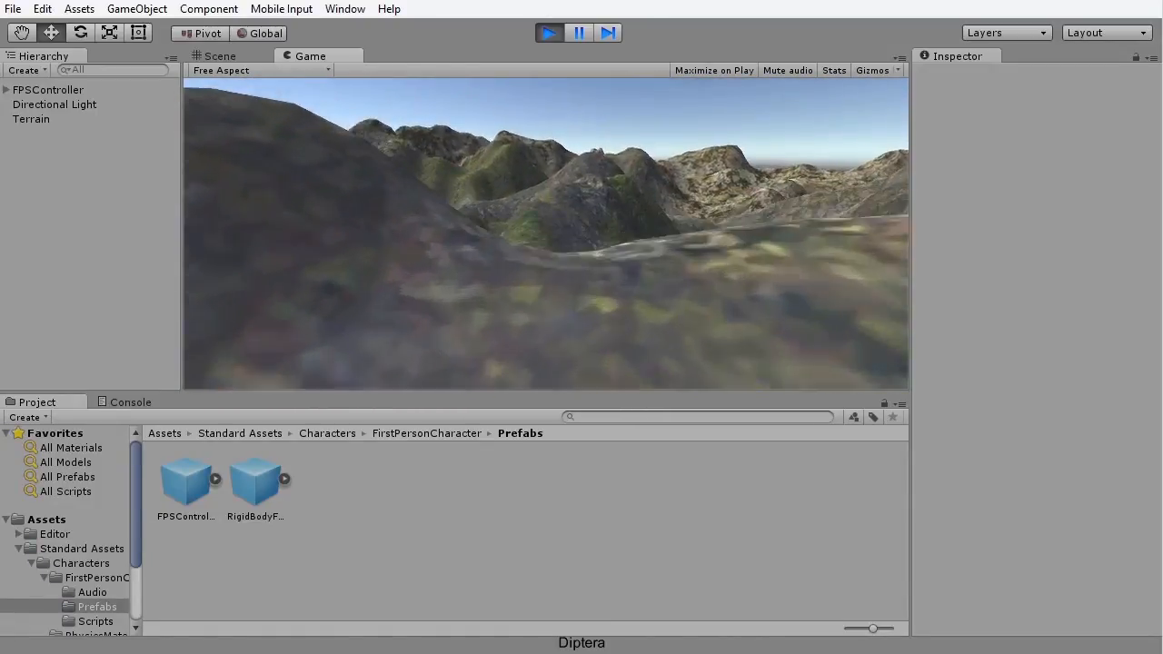
key(Escape)
key(w)
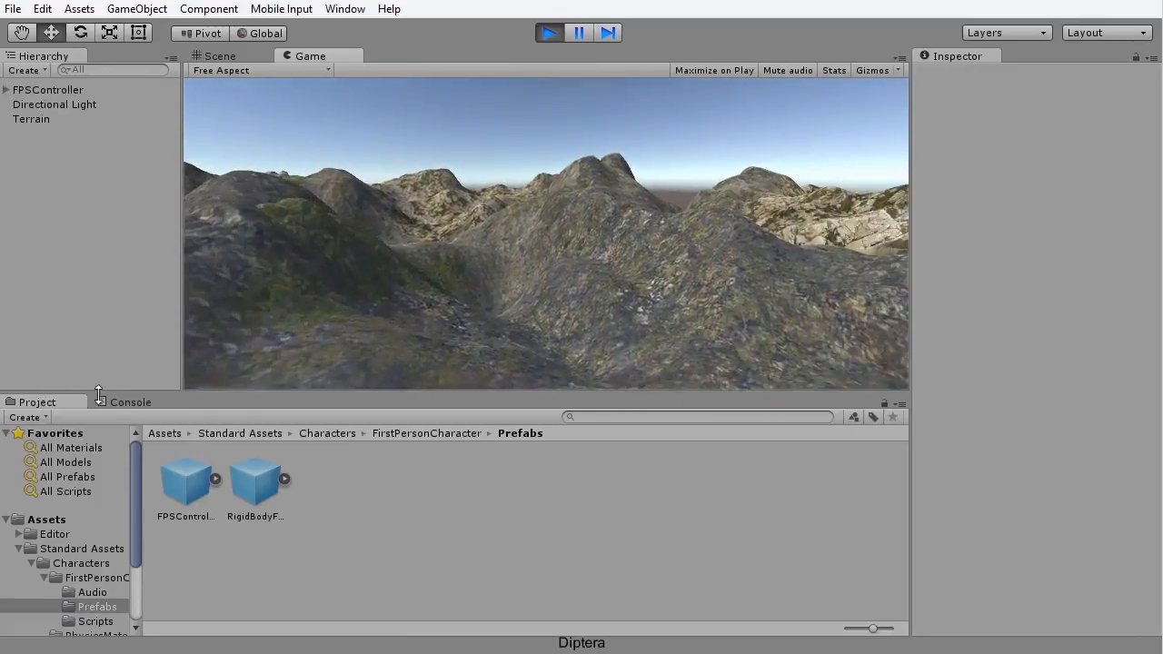
key(w)
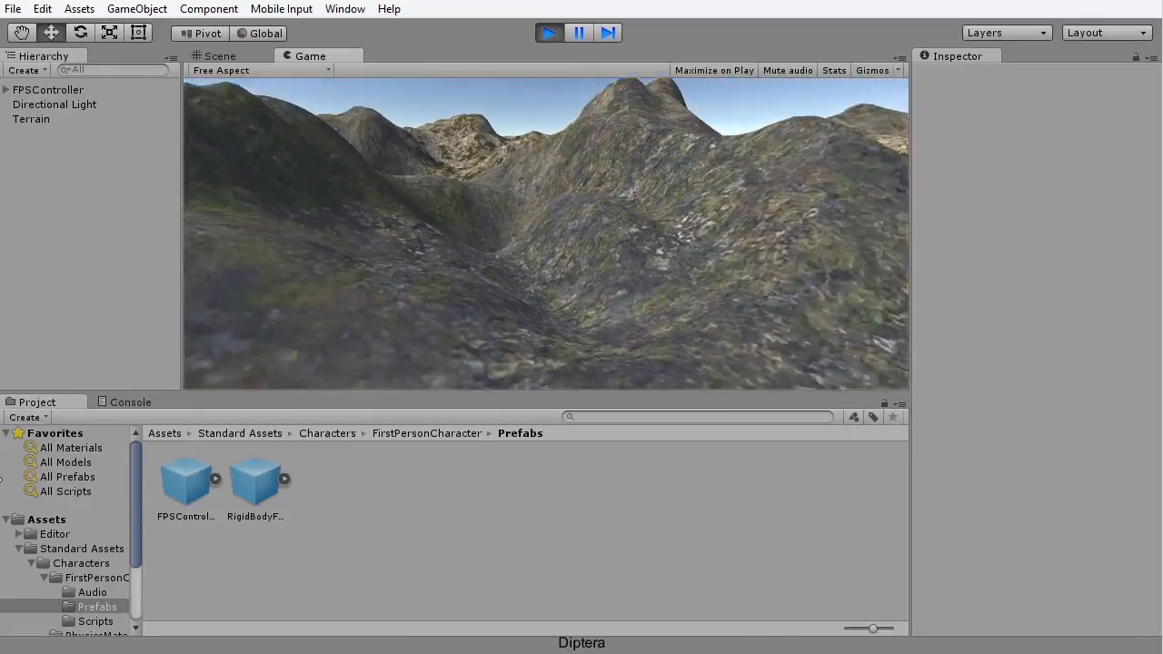
key(w)
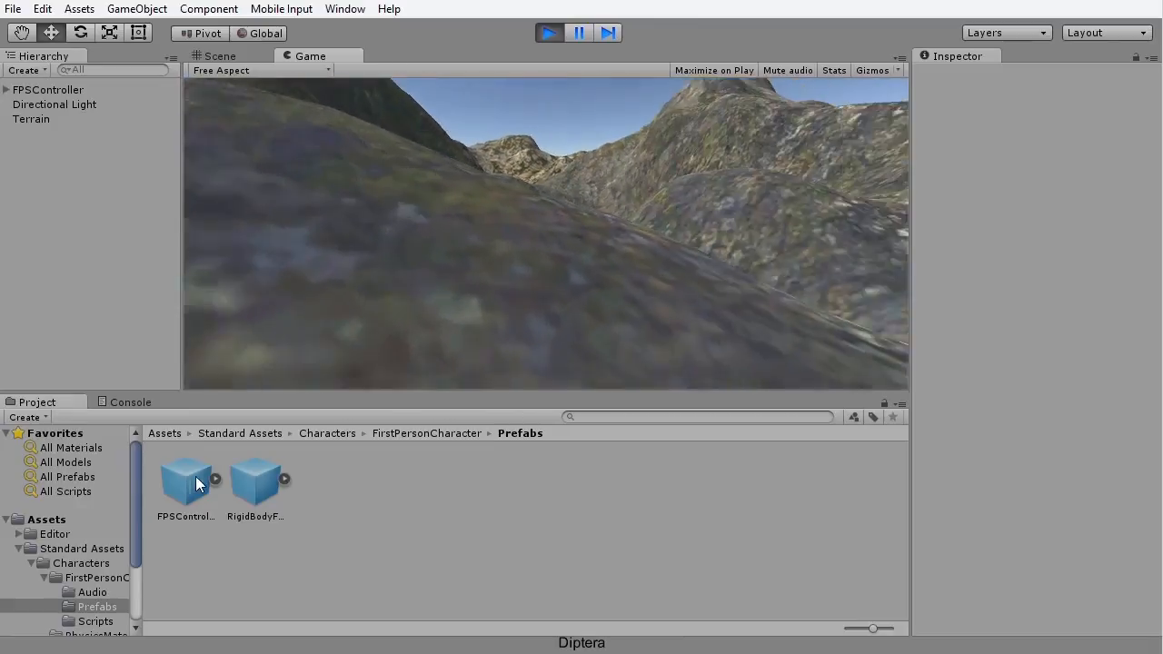
key(w)
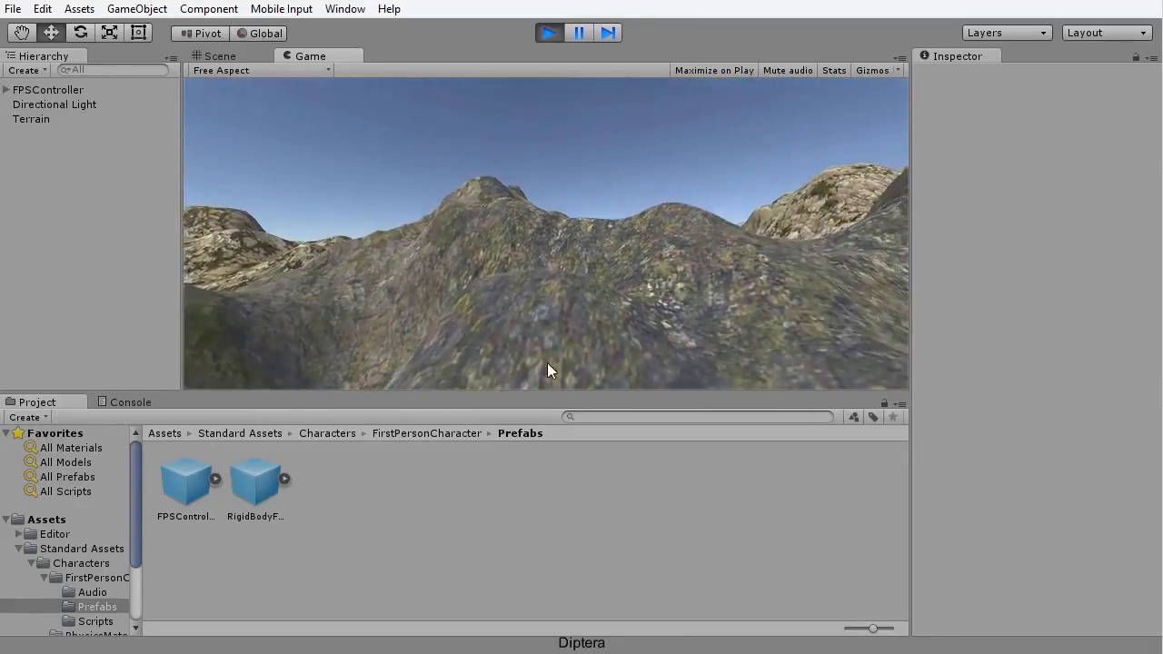
key(w)
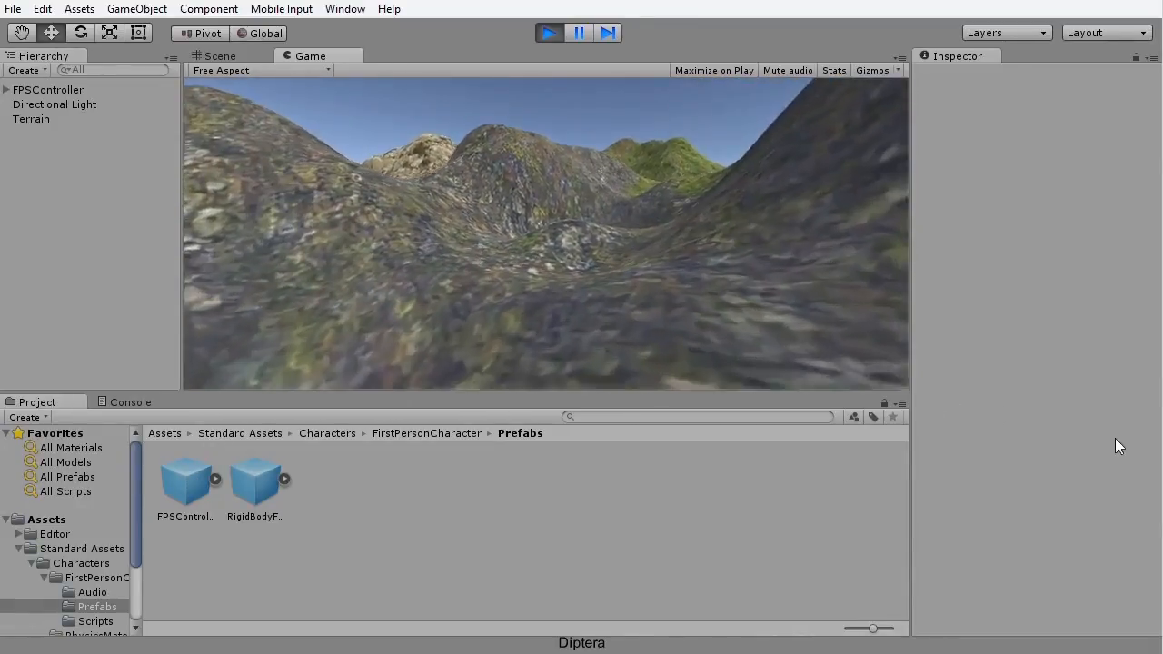
key(w)
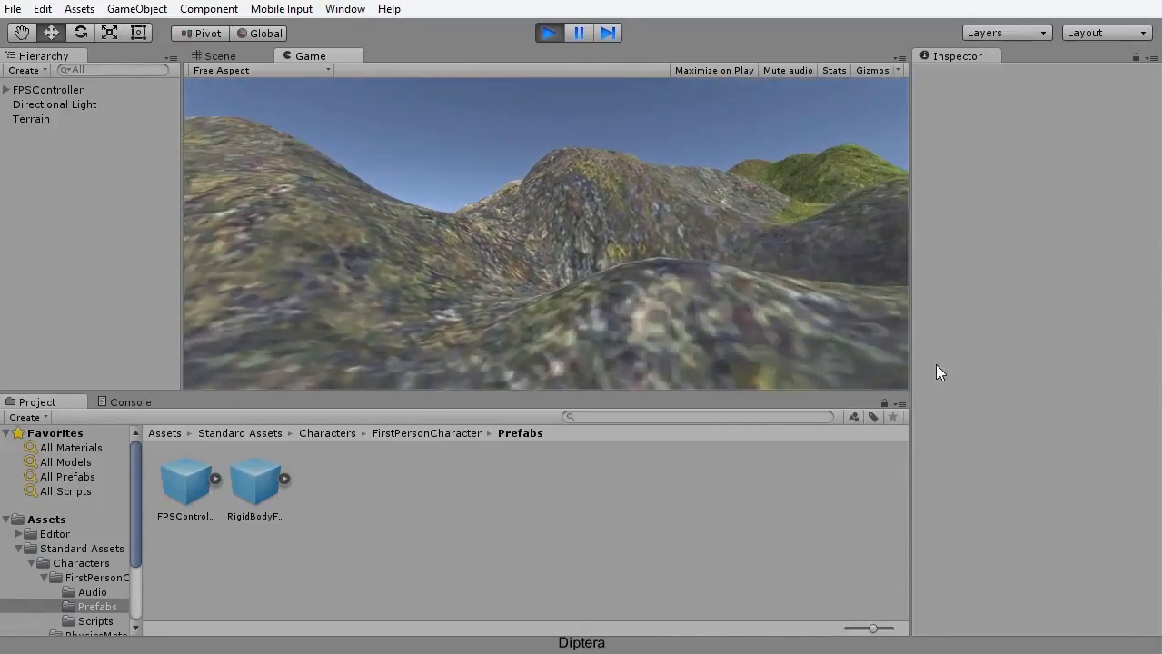
key(w)
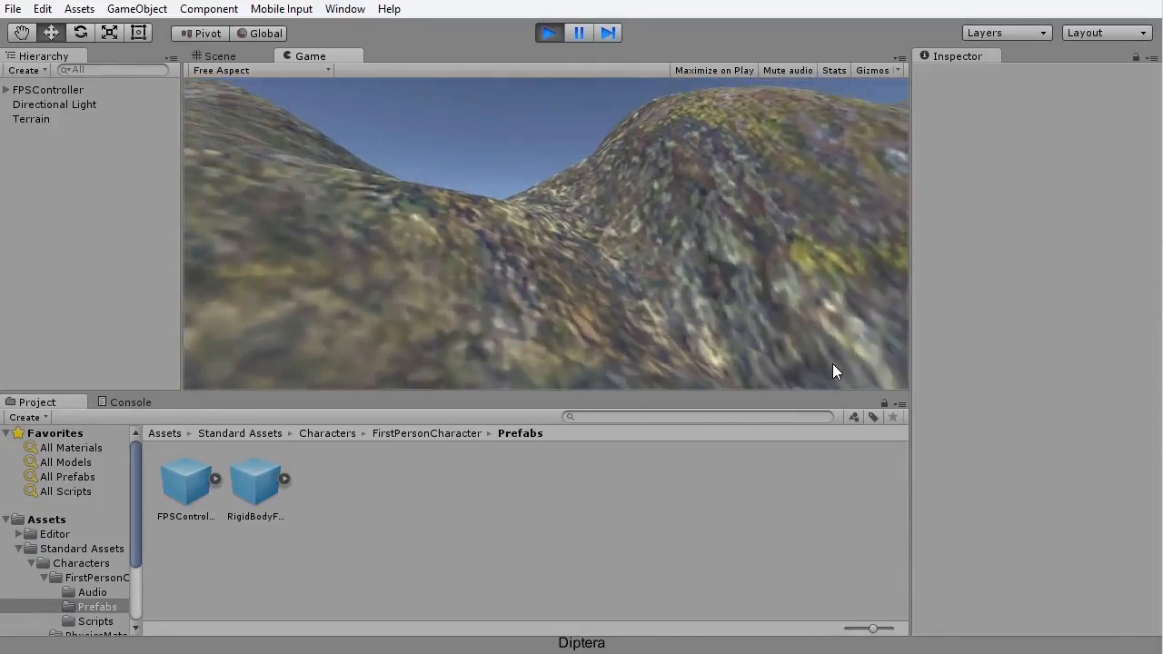
key(w)
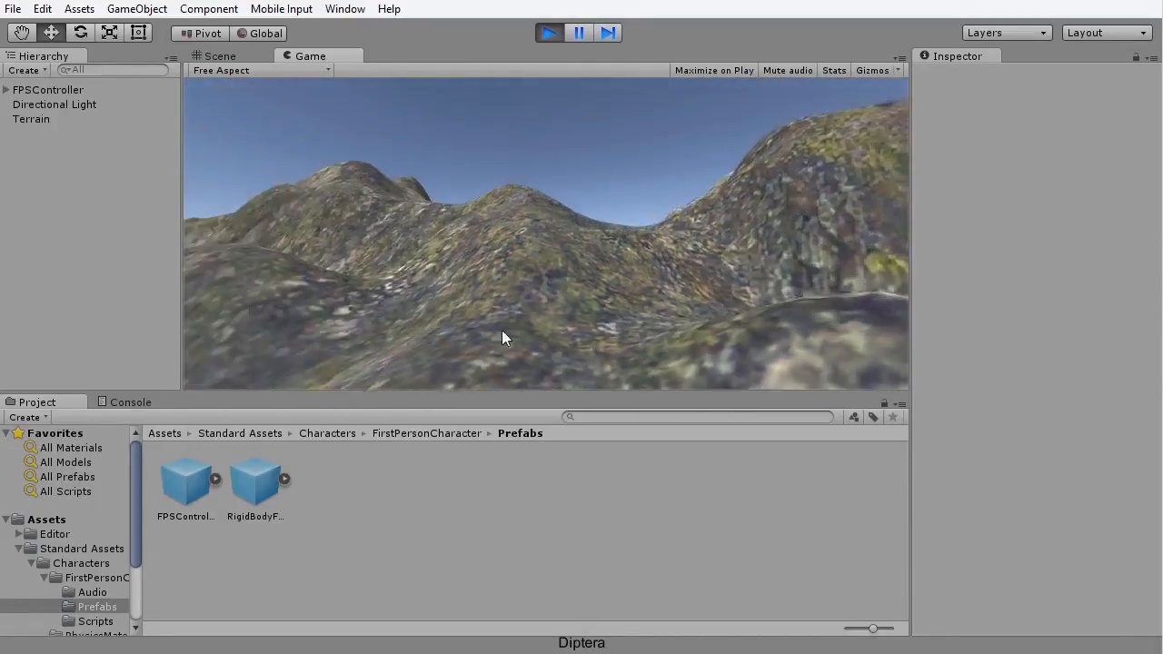
key(w)
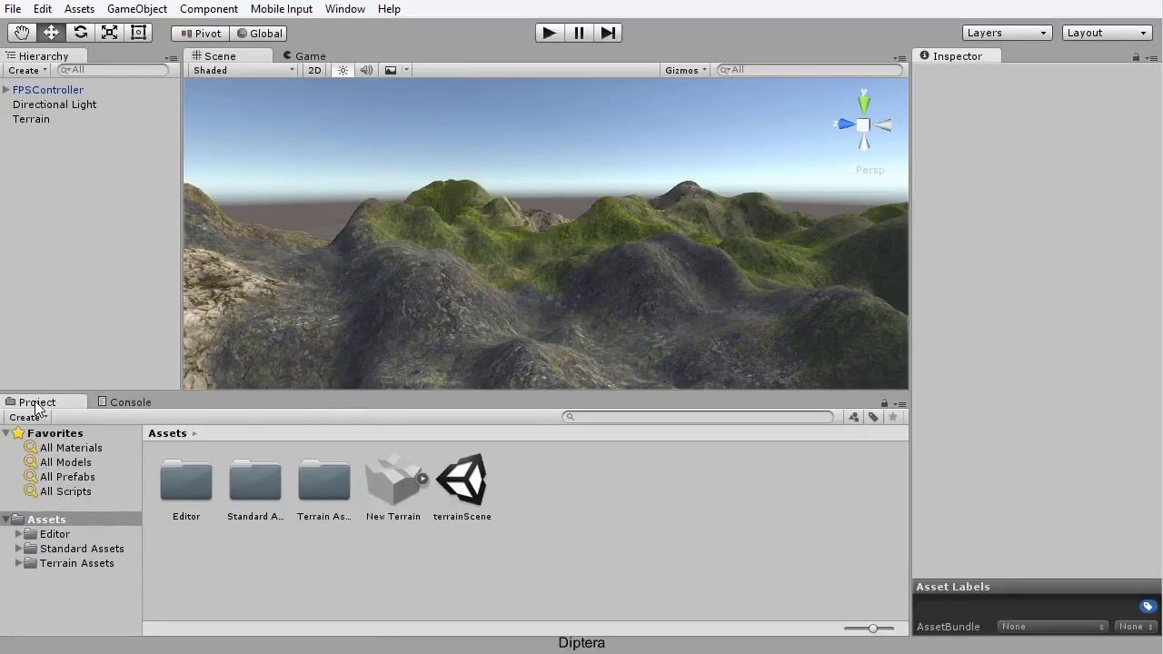
Step: Place the Water4Advanced prefab from the Environment Water4 prefabs among the terrain's valleys at about X 111.75, Y 58.73, Z 180.55
double_click(258, 486)
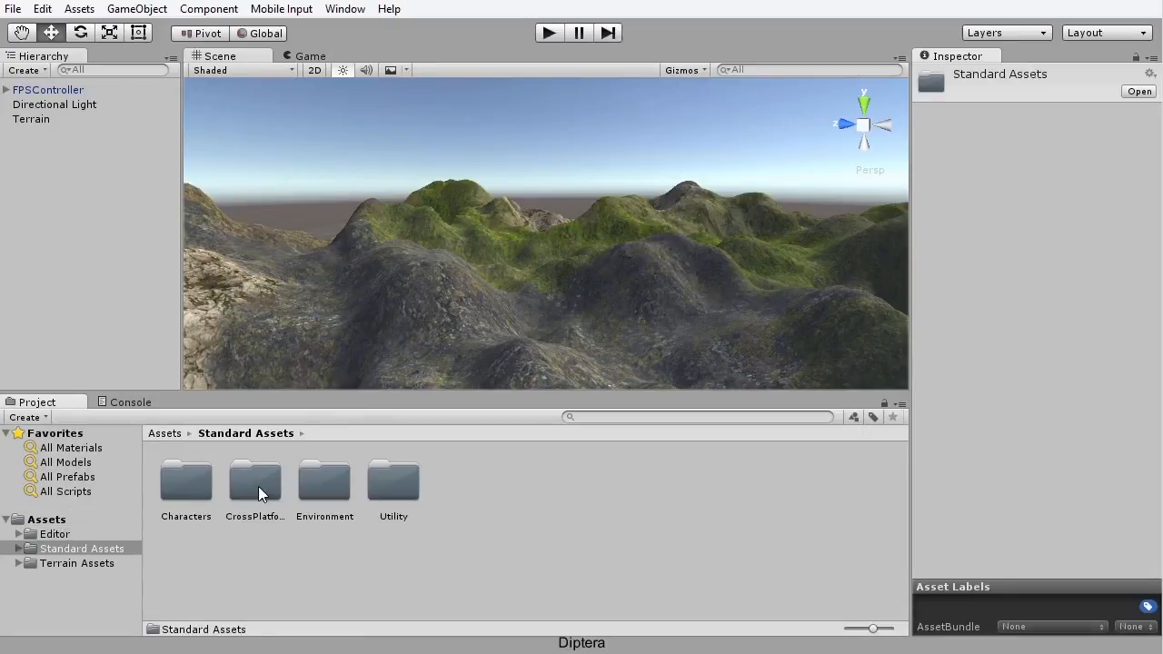
double_click(333, 488)
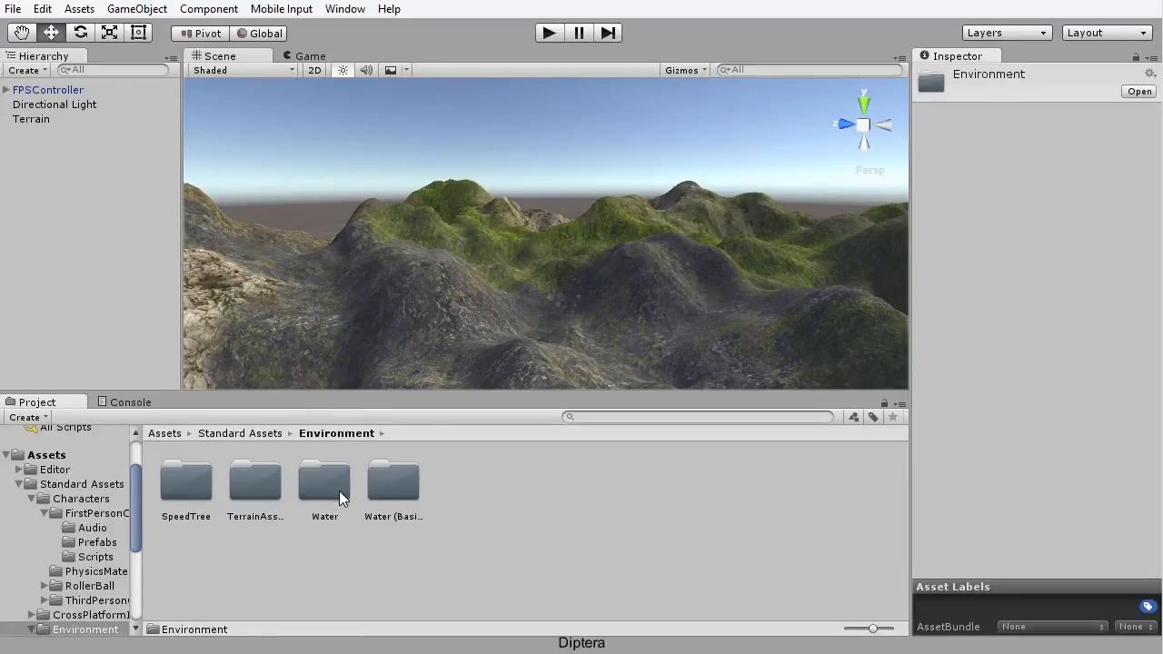
double_click(322, 486)
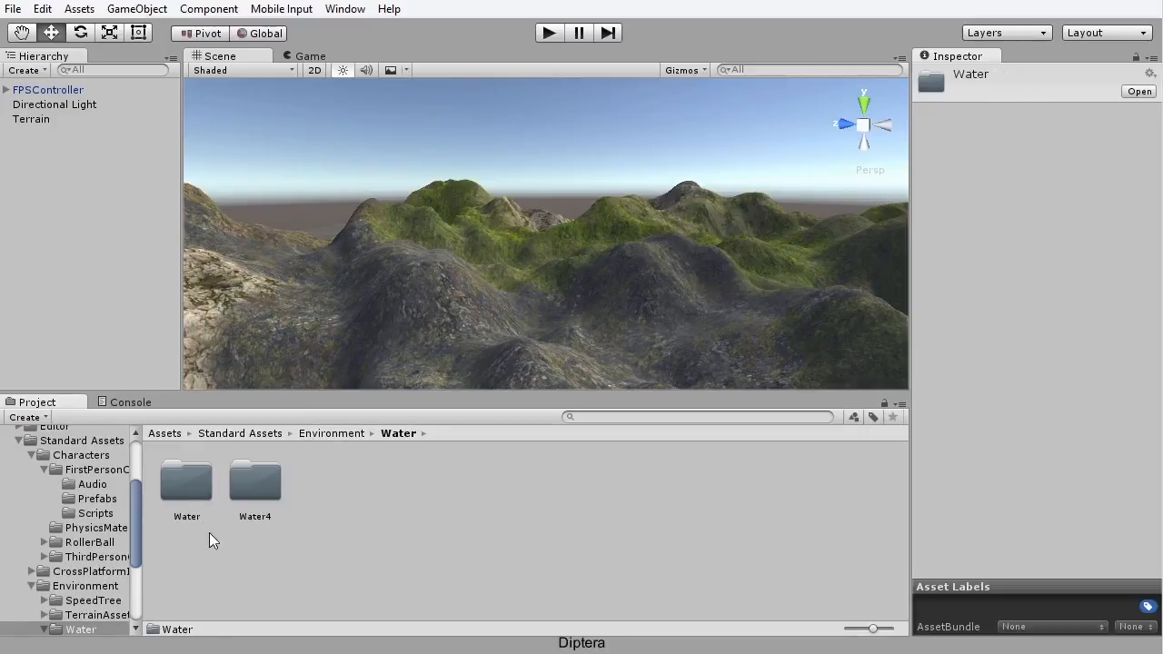
double_click(274, 489)
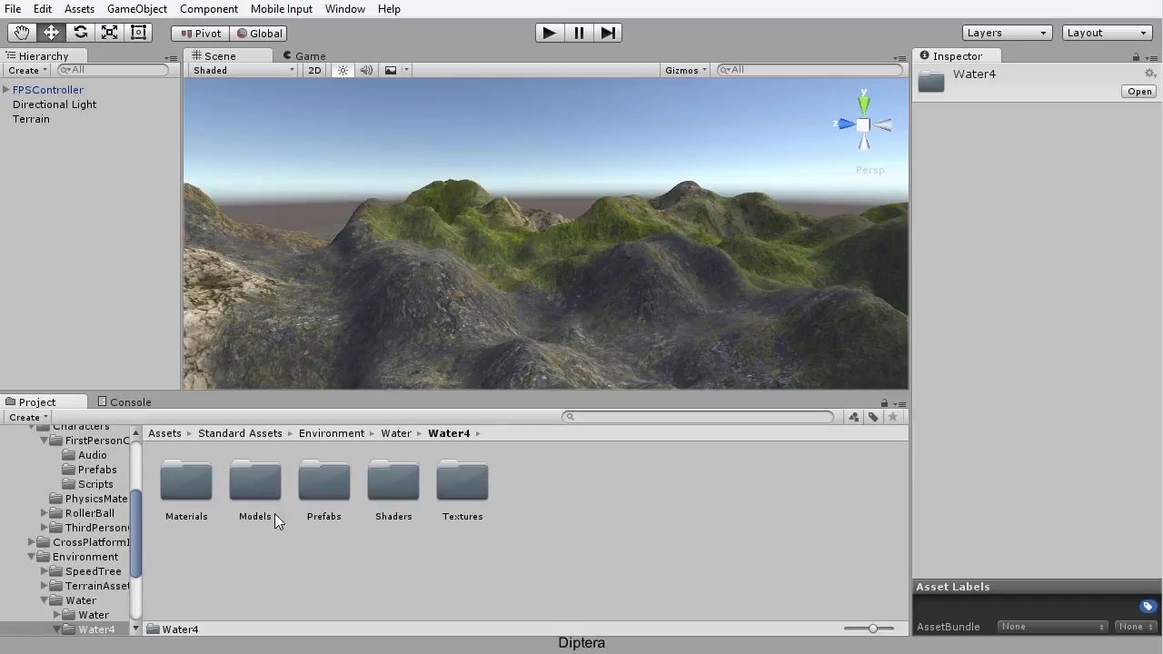
double_click(325, 488)
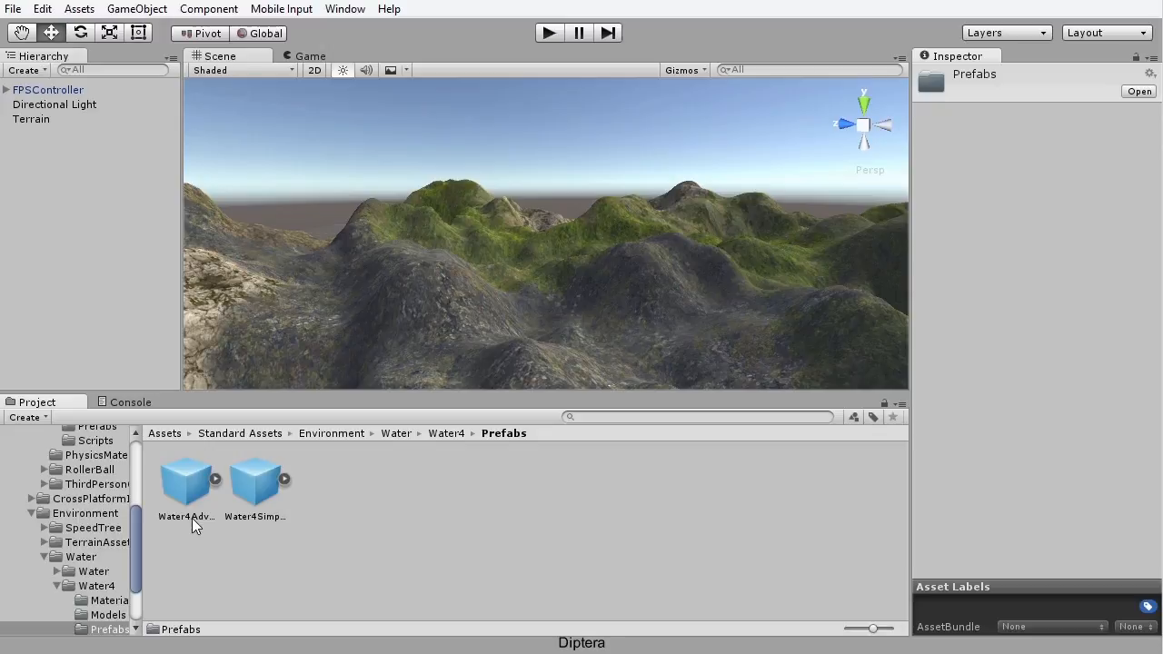
drag(325, 384, 513, 297)
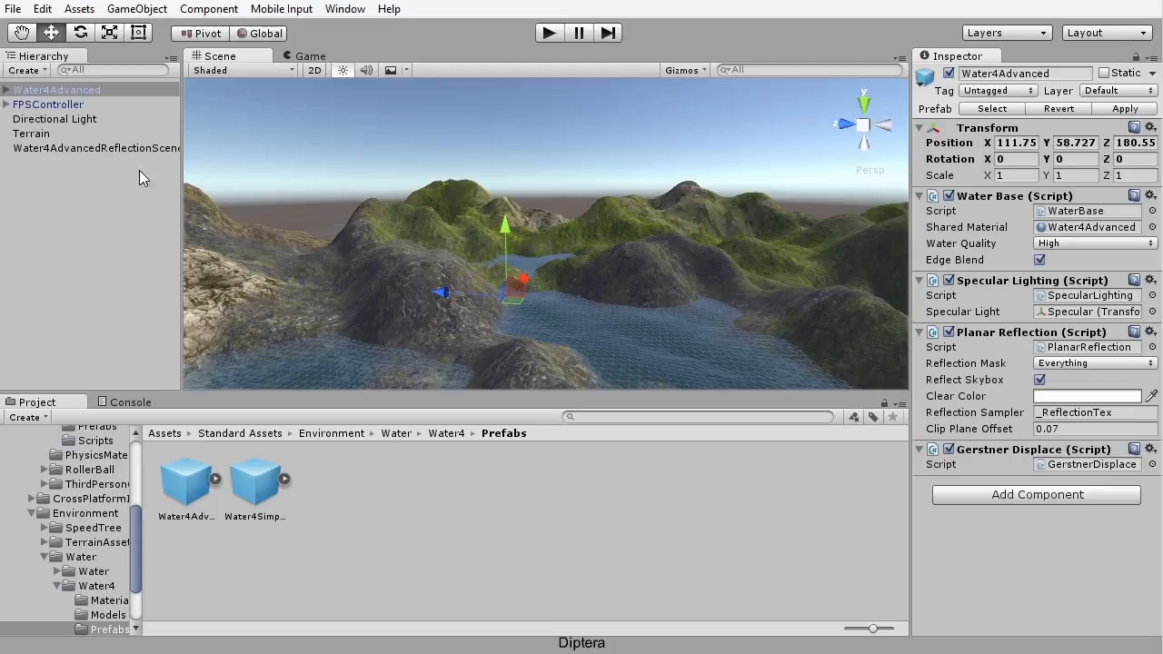
Step: Maximize the scene view and examine the water surface between the hills from close up
middle_drag(556, 361, 559, 307)
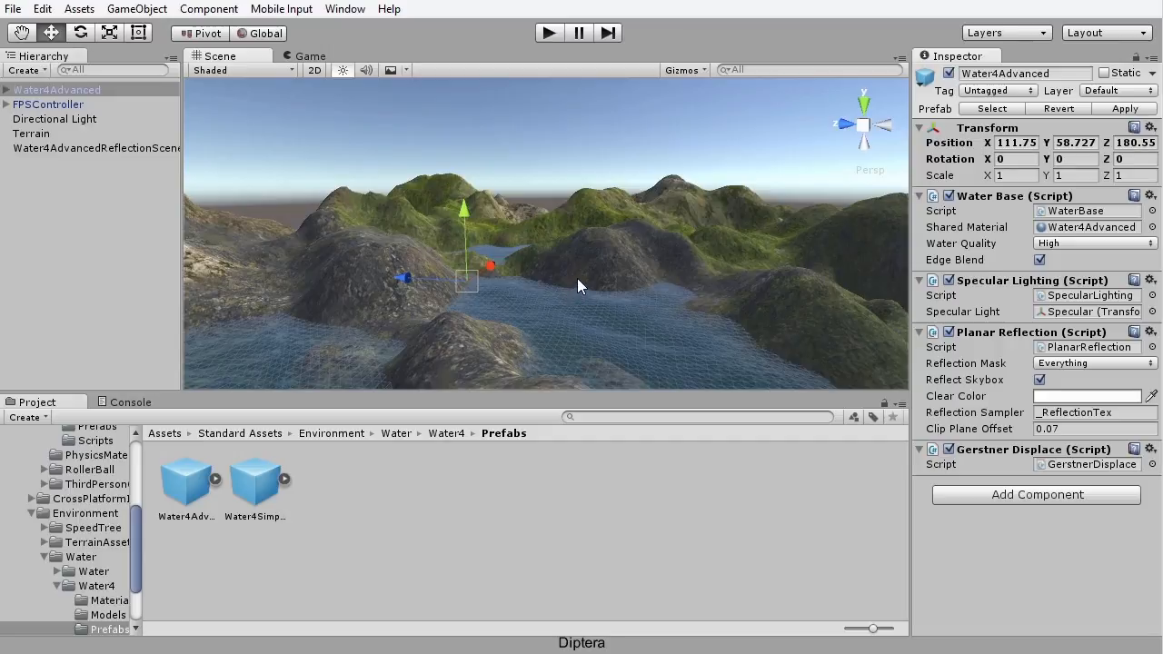
key(shift+space)
alt+drag(603, 366, 519, 479)
scroll(519, 479, up, 5)
alt+drag(540, 434, 560, 335)
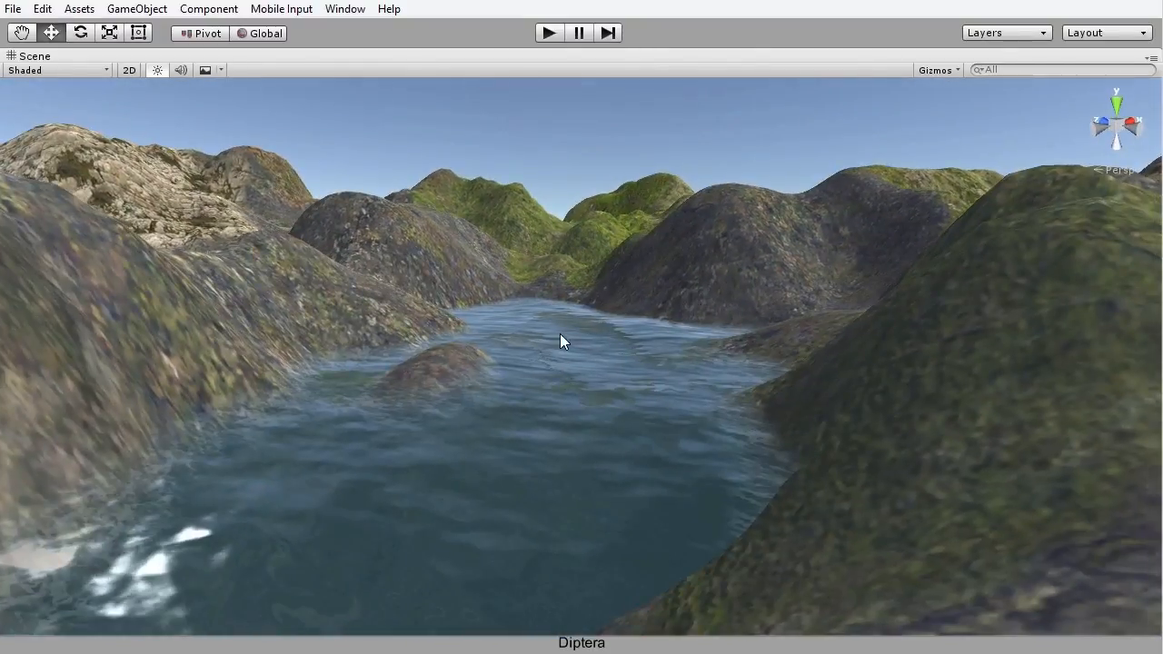
Step: Examine the lakes and the surrounding terrain from close up and from above
alt+drag(758, 434, 482, 331)
middle_drag(483, 332, 463, 311)
alt+drag(469, 333, 415, 338)
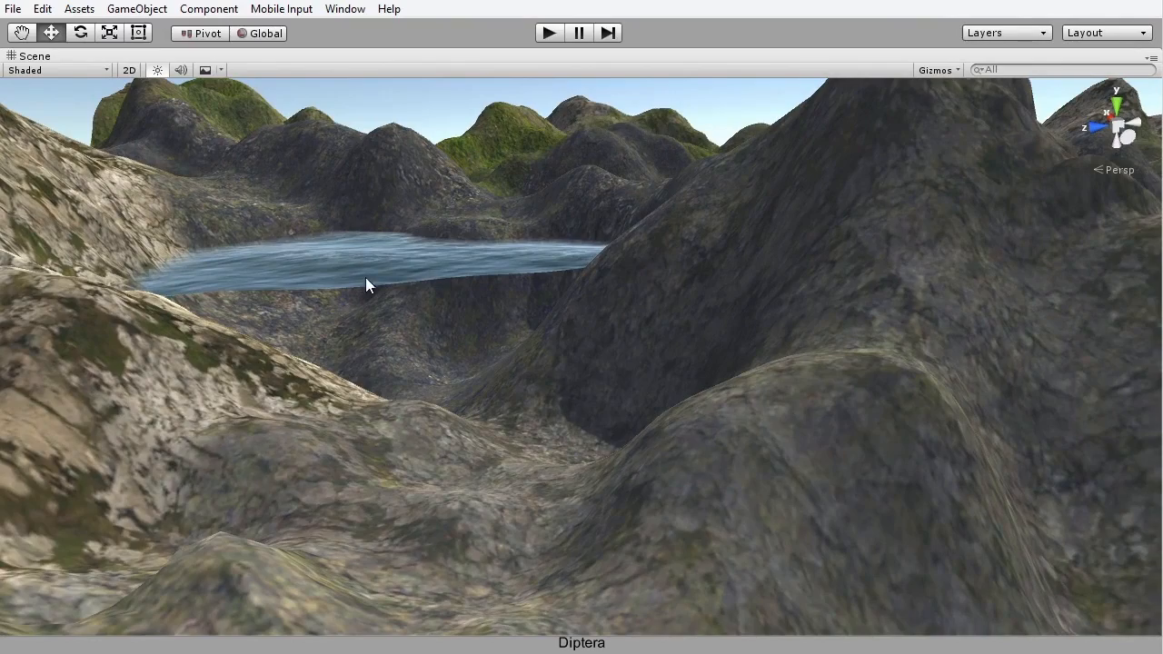
alt+drag(483, 333, 648, 513)
scroll(644, 511, down, 10)
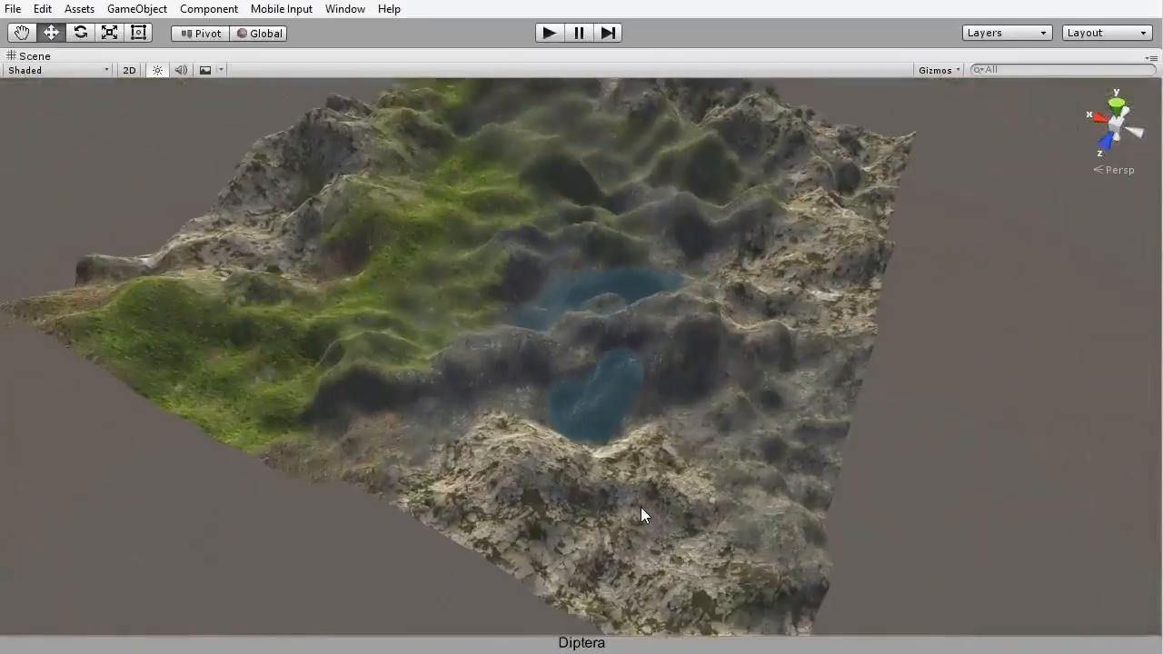
scroll(641, 507, up, 3)
scroll(694, 447, up, 1)
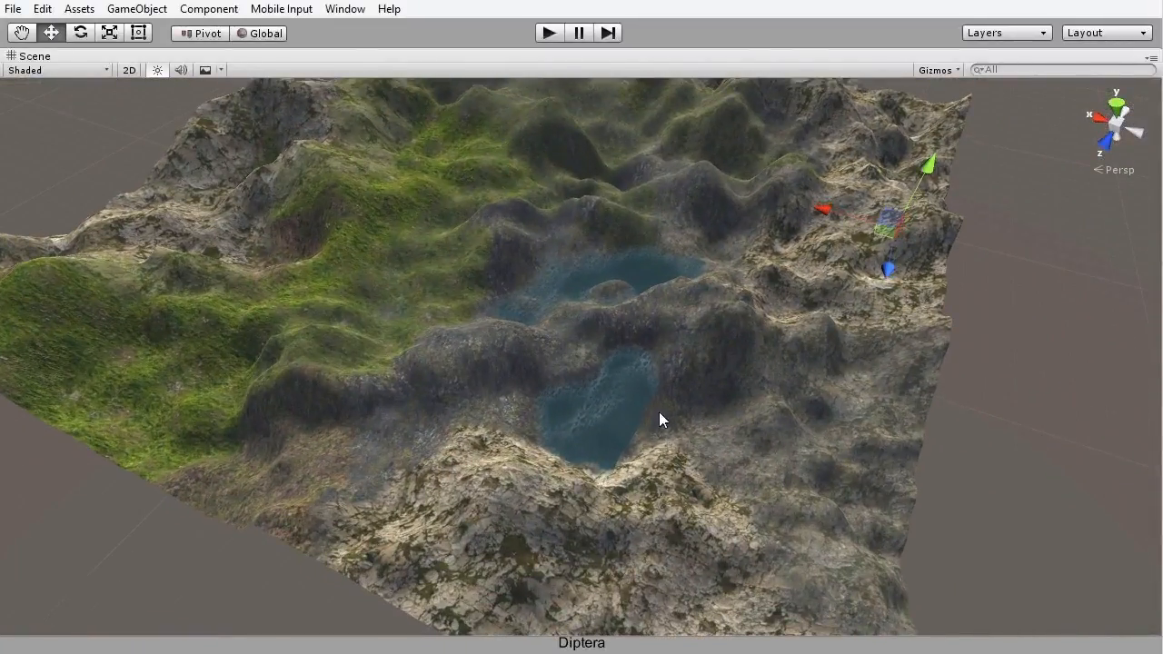
Step: Restore the full editor layout and move the Water4Advanced object along X to about 74.8
key(shift+space)
double_click(58, 91)
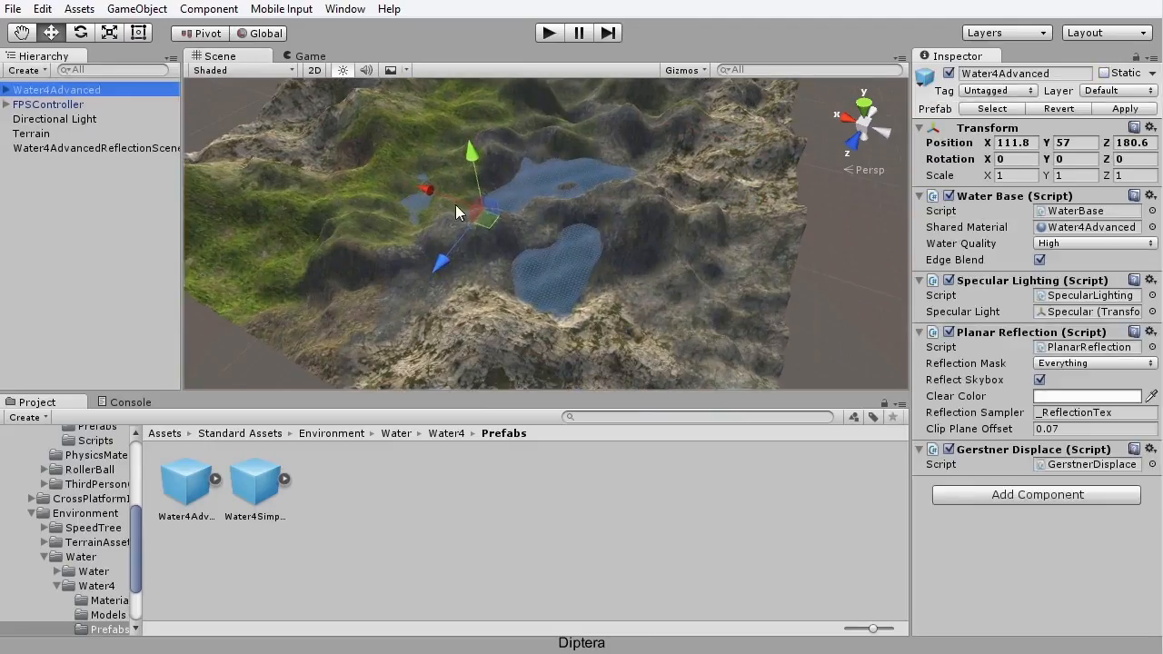
click(446, 199)
drag(486, 221, 507, 236)
alt+drag(726, 279, 600, 308)
scroll(621, 246, up, 3)
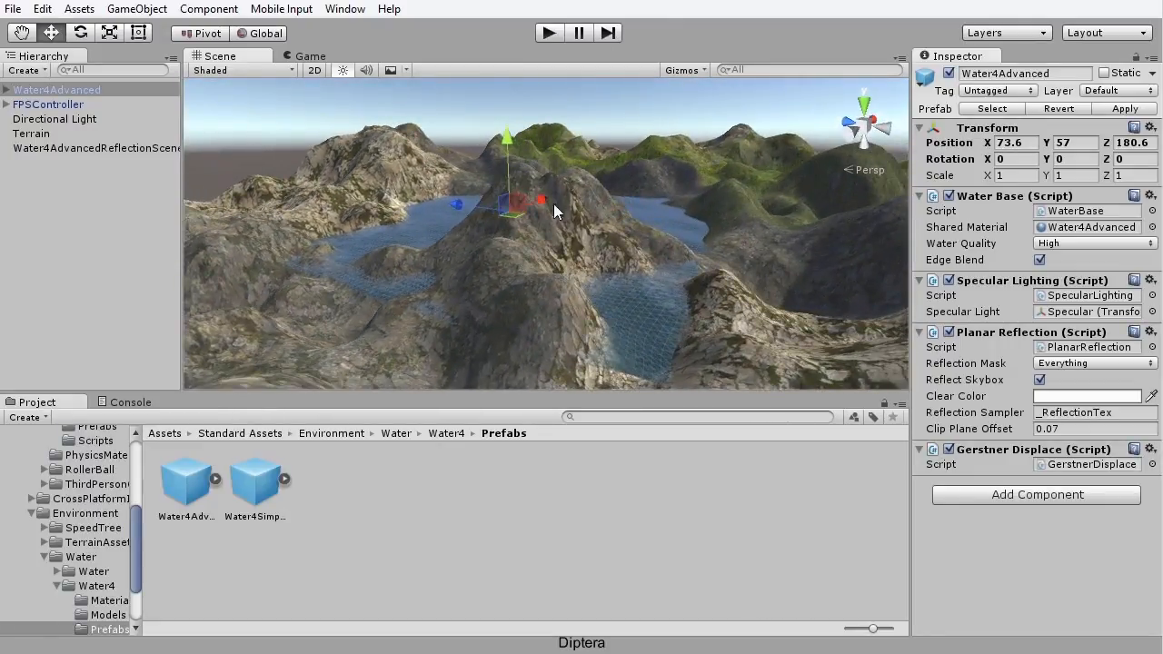
mouse_move(542, 192)
mouse_down()
mouse_move(552, 189)
mouse_move(543, 192)
mouse_up()
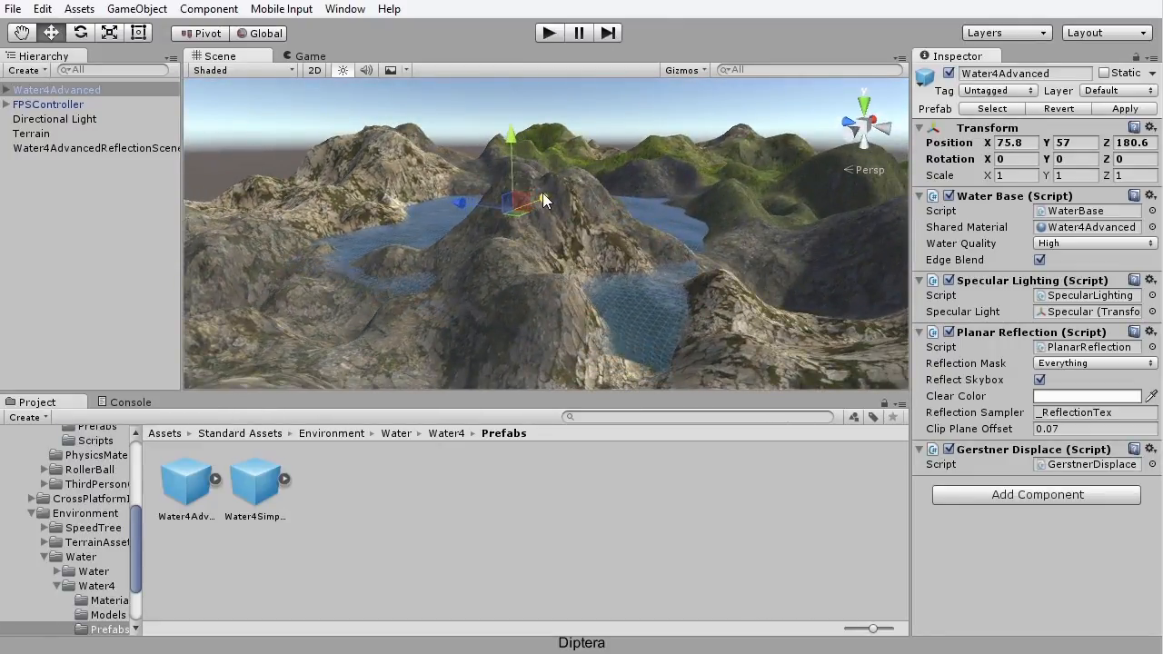
Step: Raise the low ground around the lake's edge with the Raise/Lower Terrain tool at brush size 28
alt+drag(596, 292, 376, 263)
middle_drag(376, 263, 570, 292)
scroll(572, 298, up, 5)
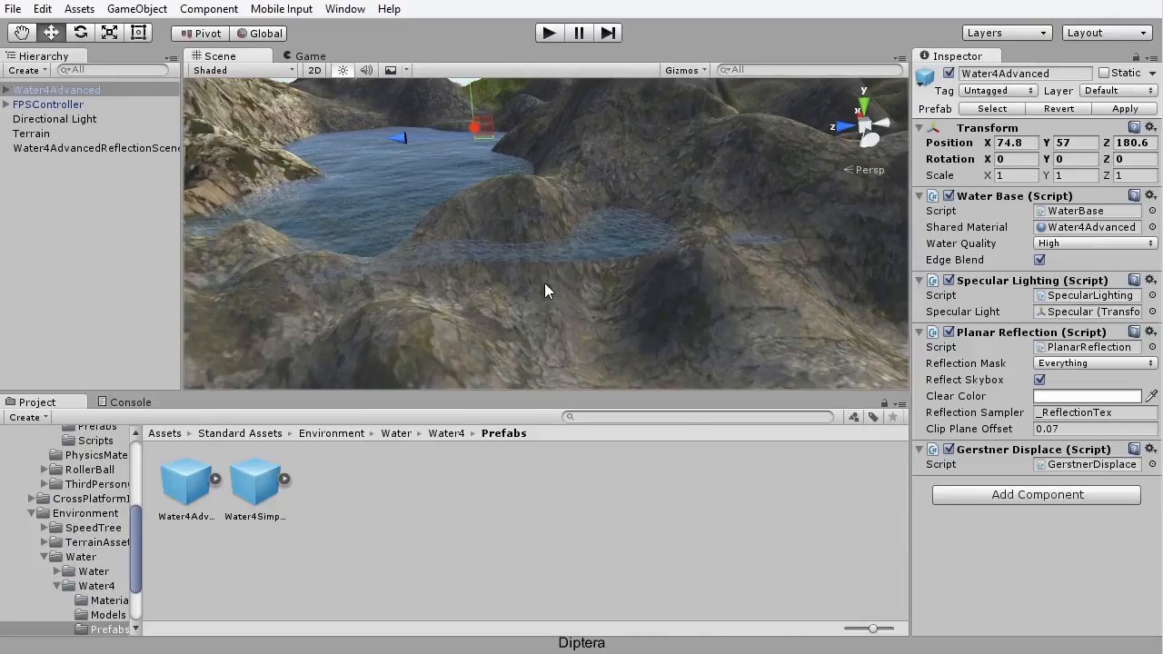
click(65, 135)
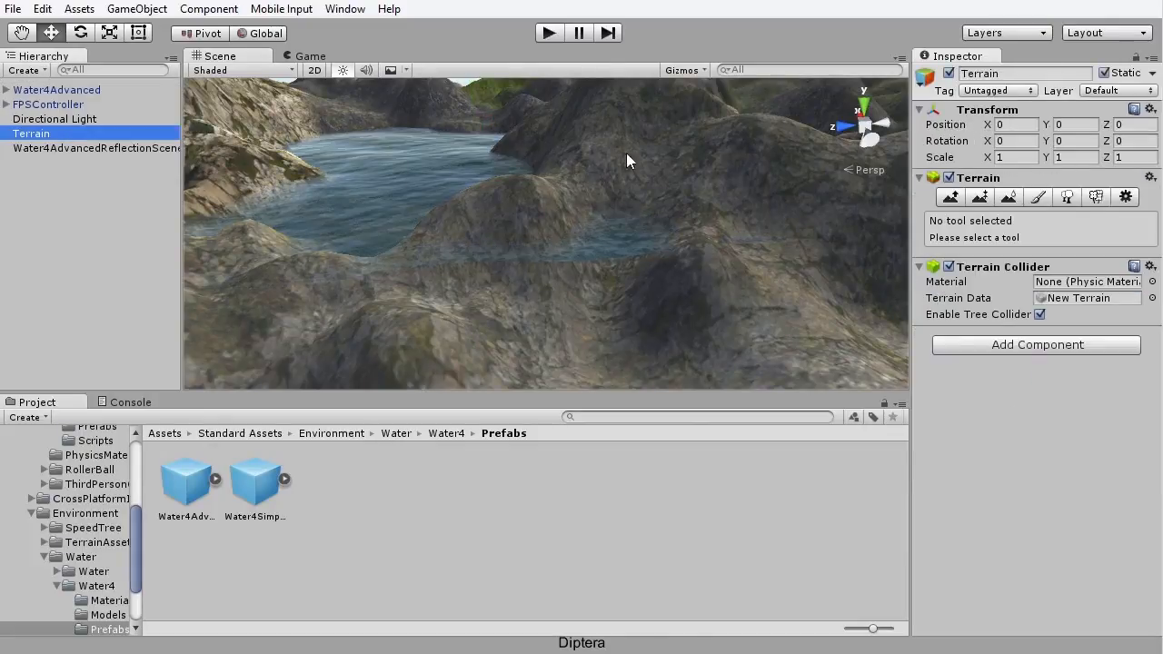
click(950, 198)
alt+drag(600, 246, 676, 290)
middle_drag(695, 316, 638, 260)
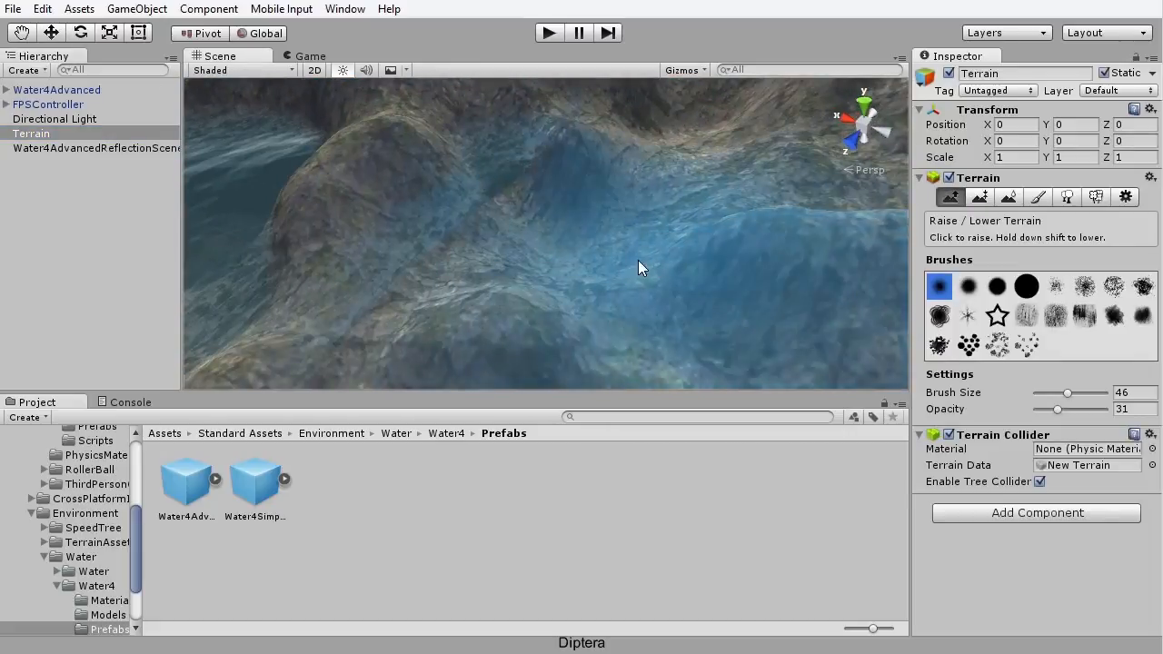
drag(1066, 392, 1054, 393)
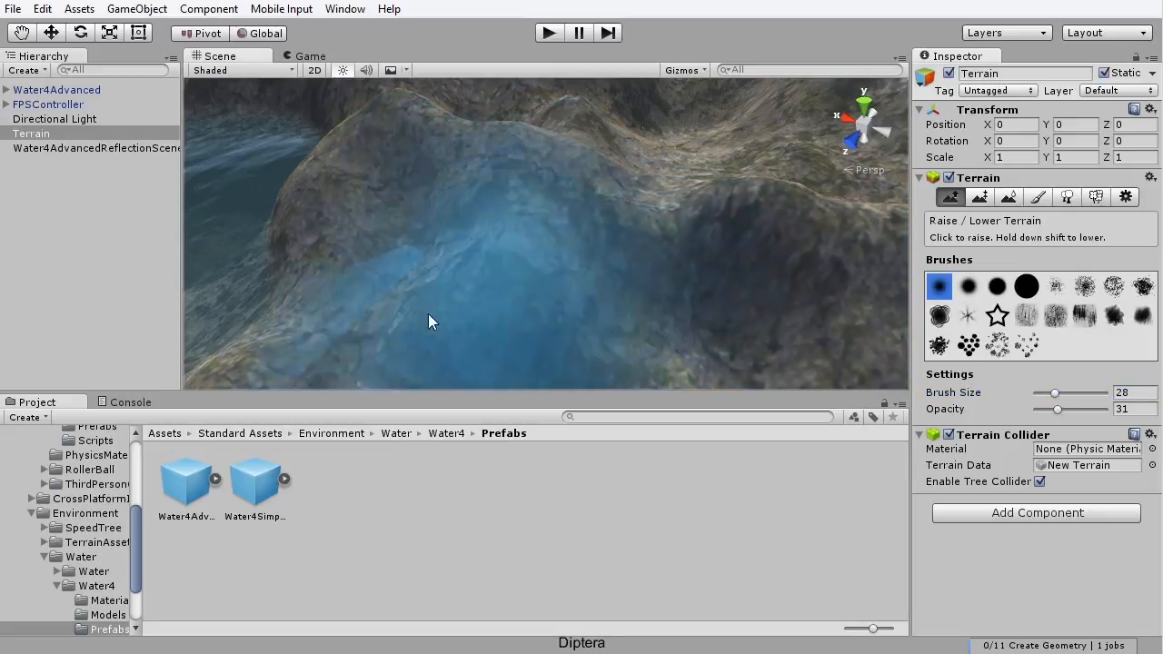
scroll(431, 325, down, 2)
alt+drag(433, 327, 669, 354)
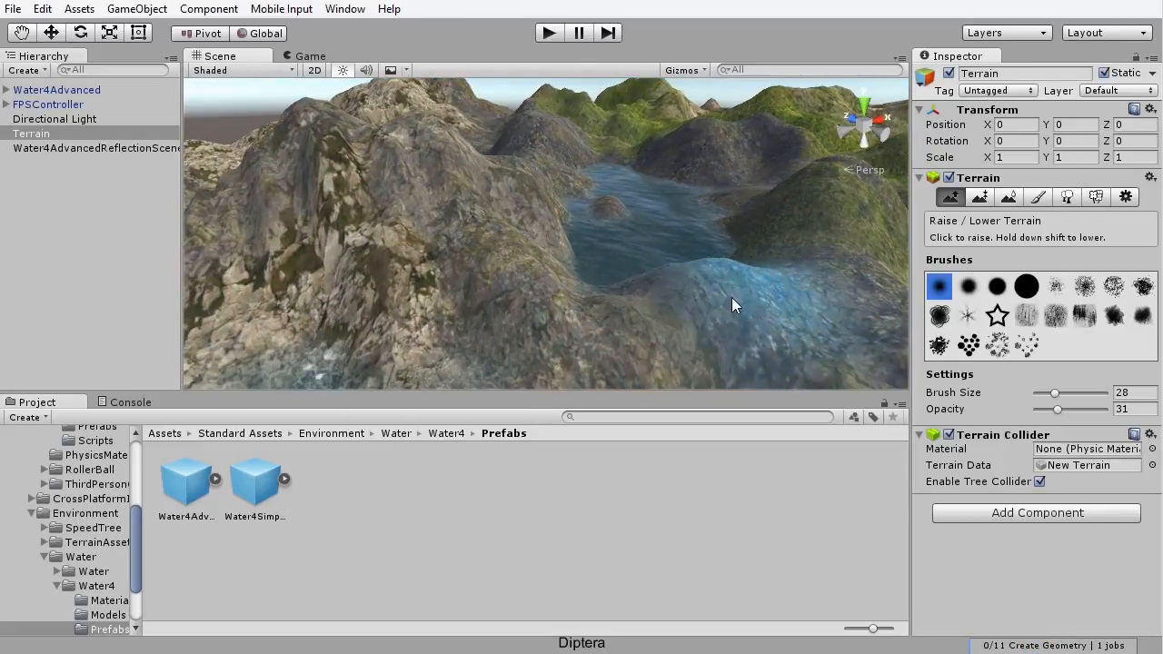
mouse_move(519, 303)
alt+mouse_down()
mouse_move(441, 301)
mouse_move(522, 293)
mouse_move(336, 249)
alt+mouse_up()
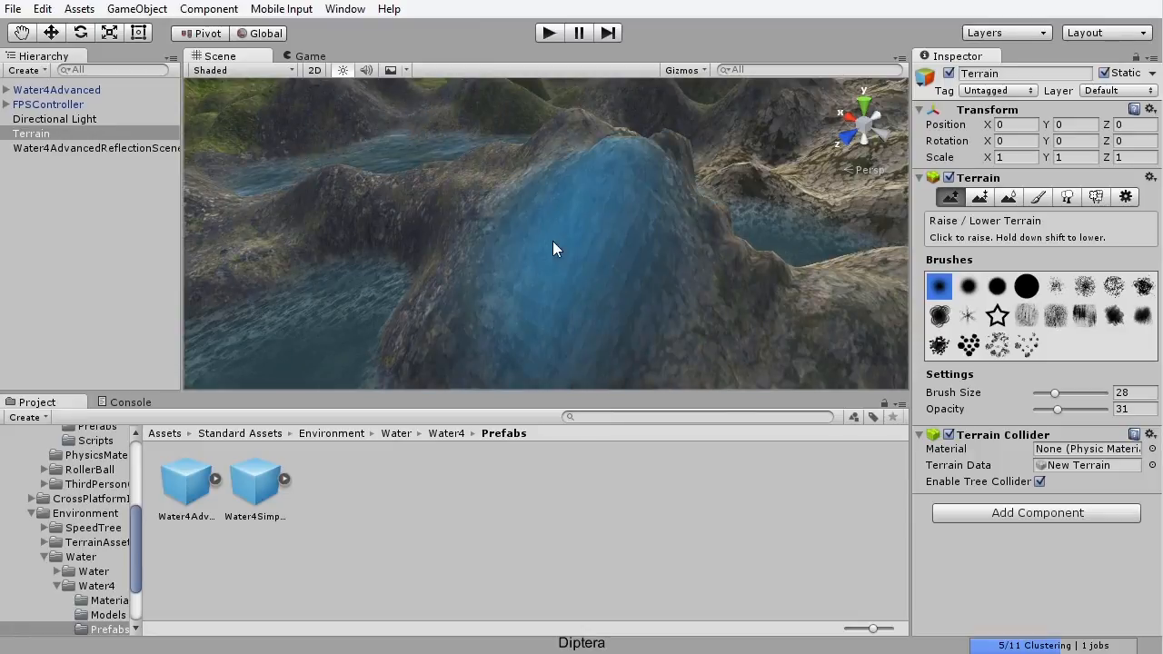
scroll(552, 241, down, 5)
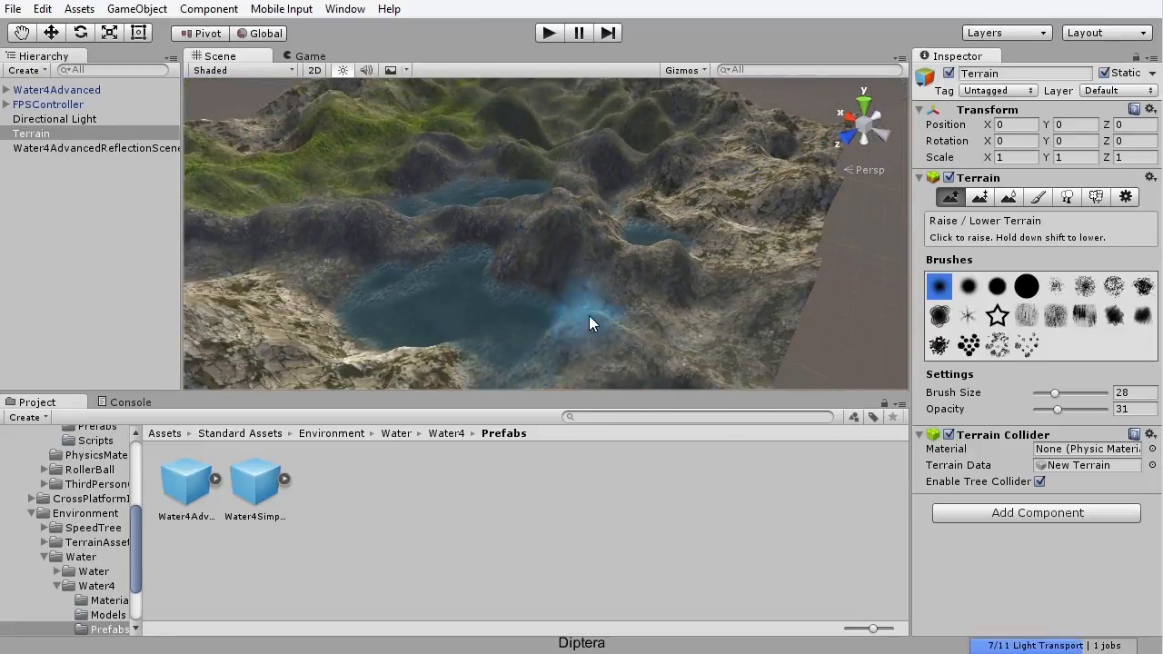
scroll(581, 332, up, 3)
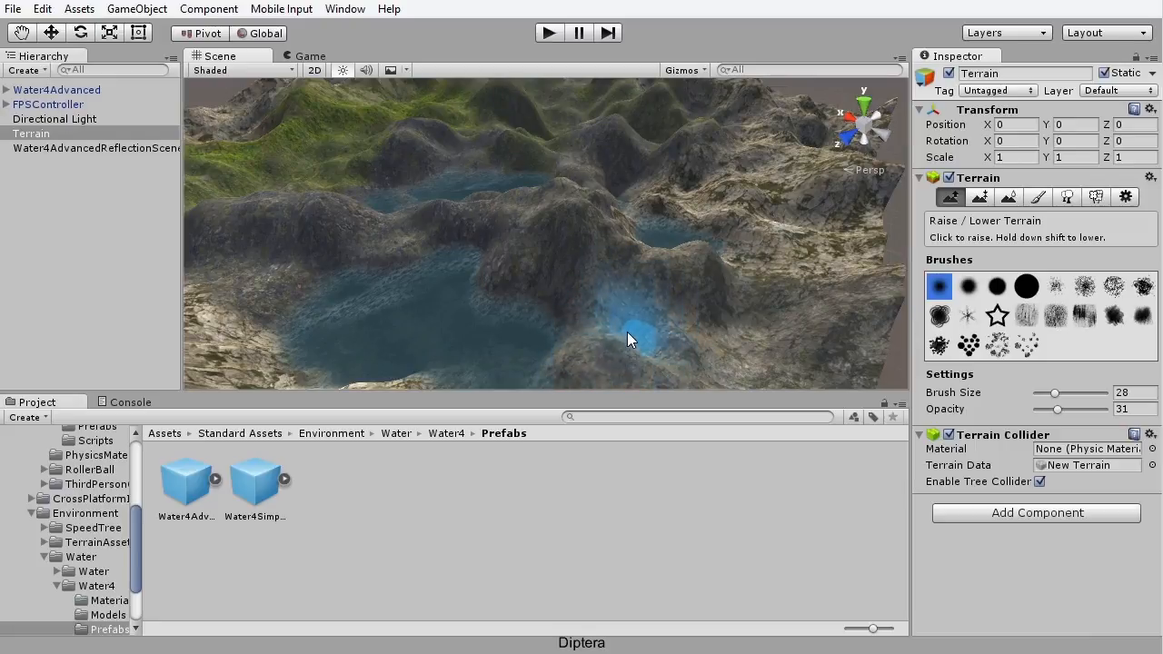
Step: Save all modified files, including the terrain scene, the terrain asset and the Water4Advanced material
key(ctrl+s)
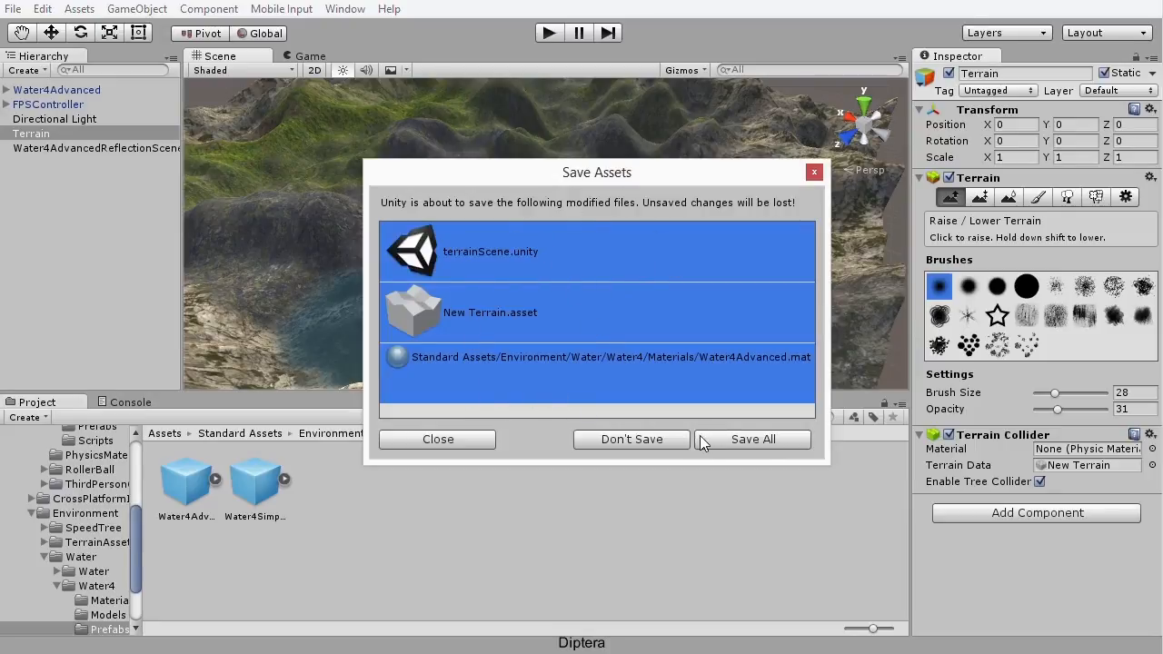
click(759, 443)
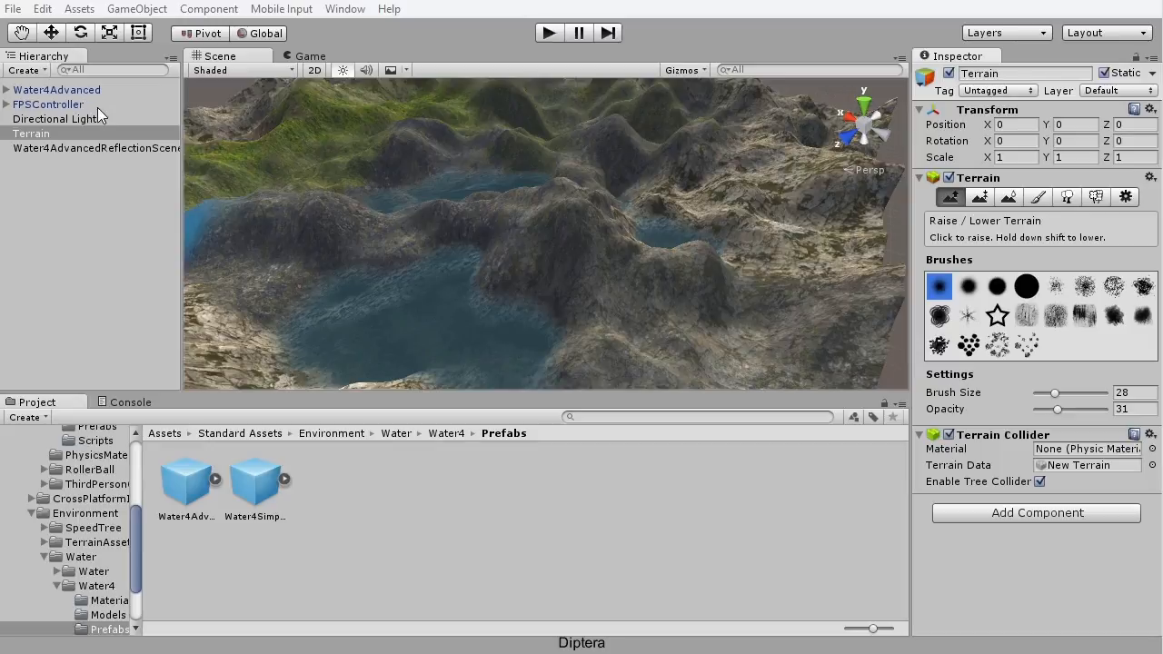
Step: Run the game and walk over the grassy hills to the lakes to test the terrain and water
click(541, 33)
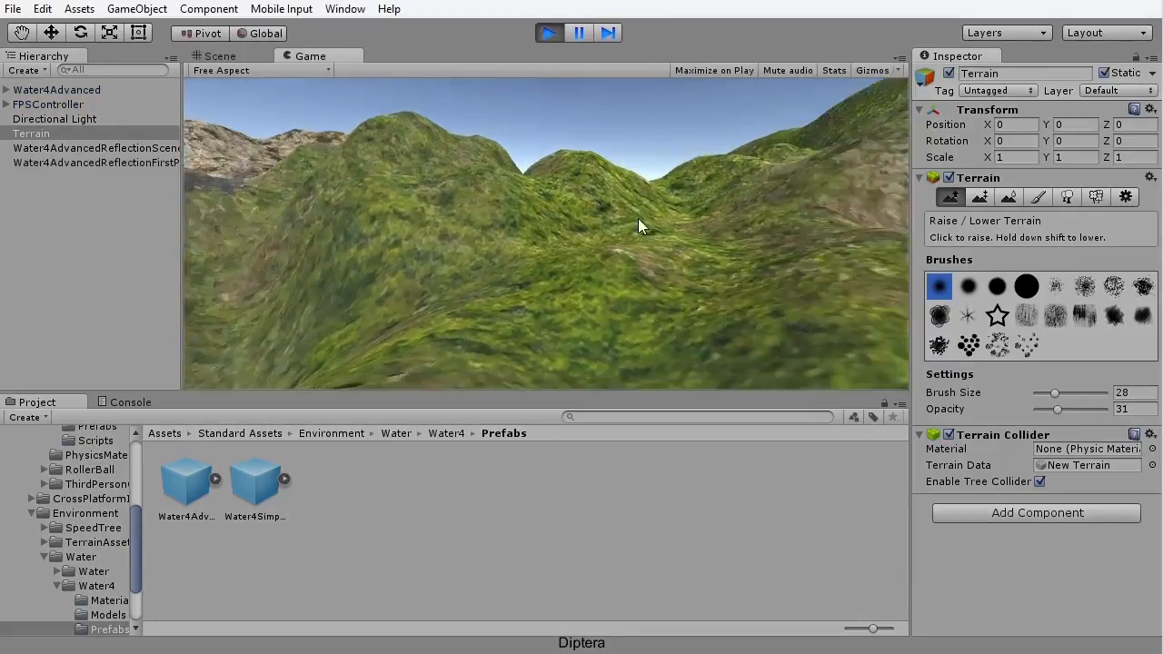
click(638, 219)
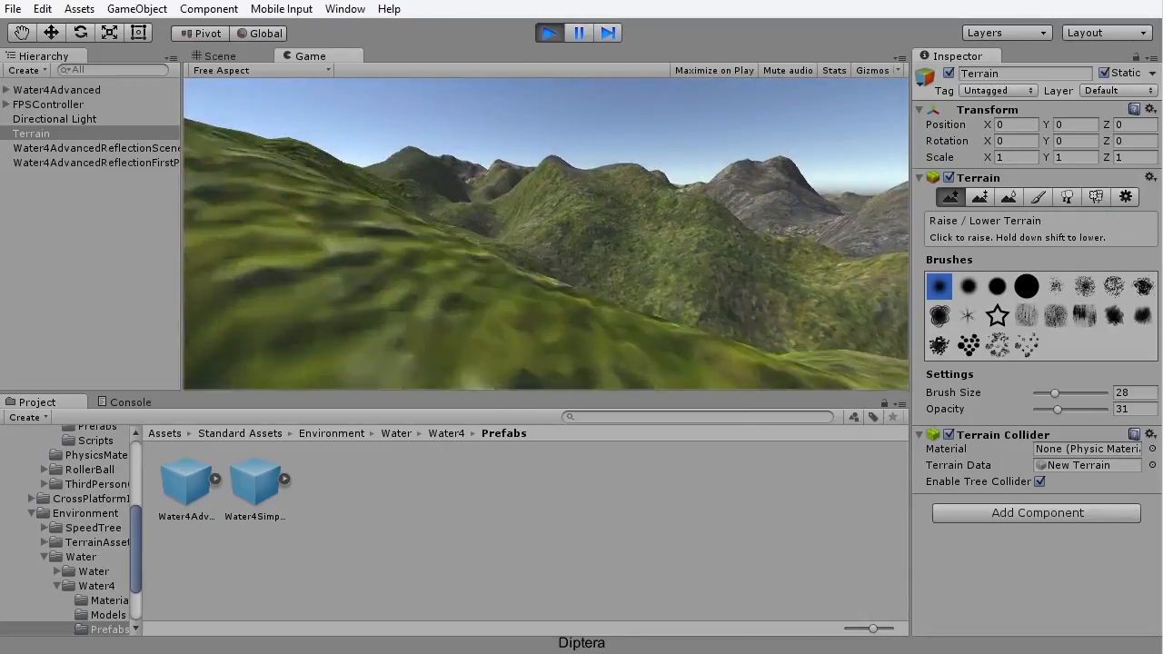
key(w)
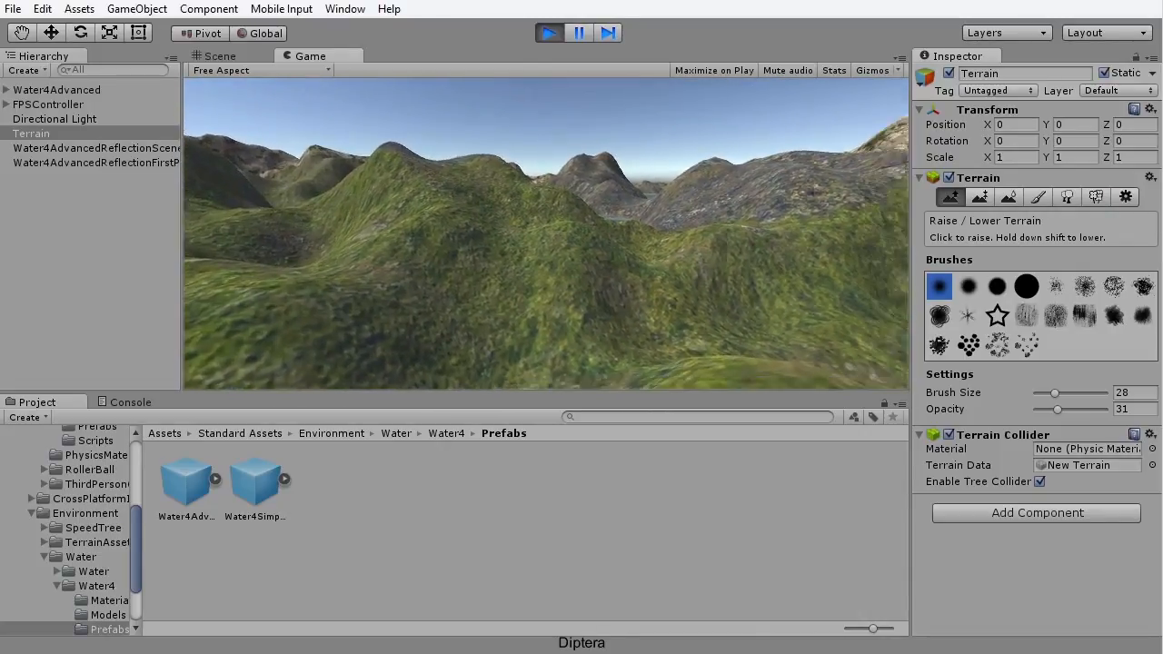
key(w)
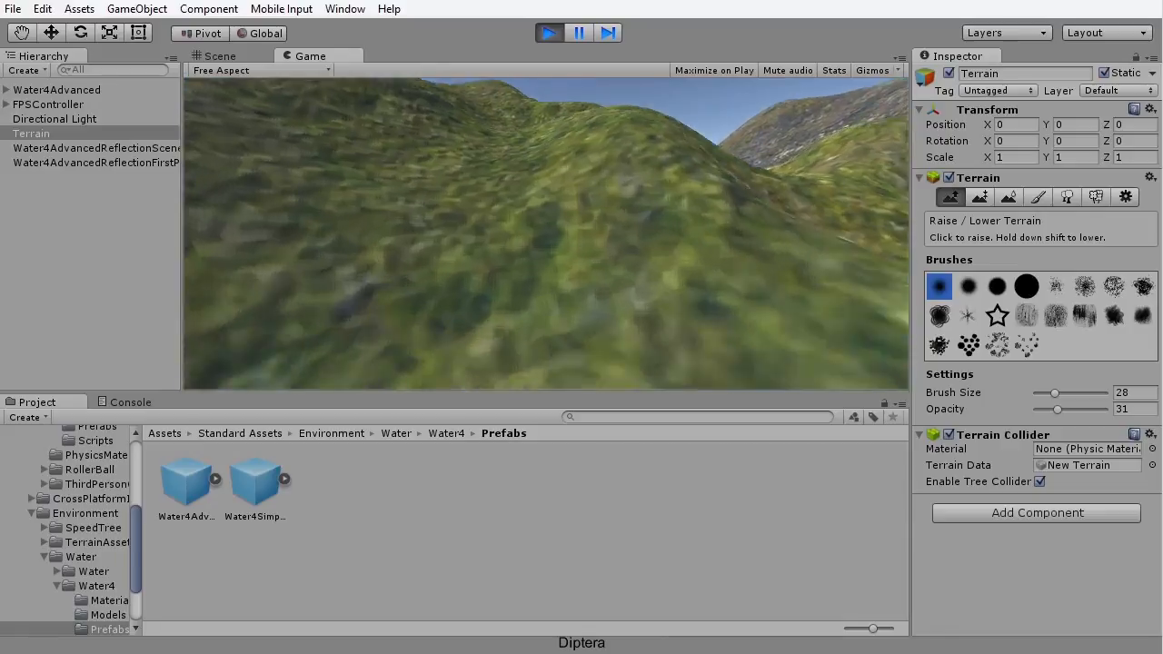
key(w)
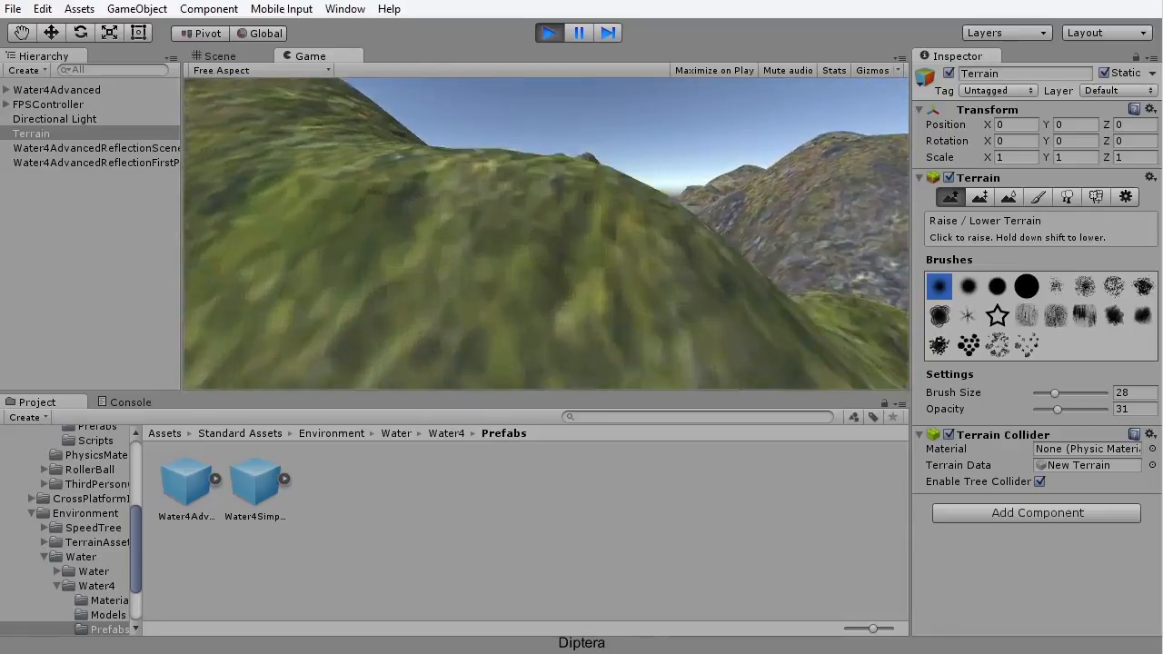
key(w)
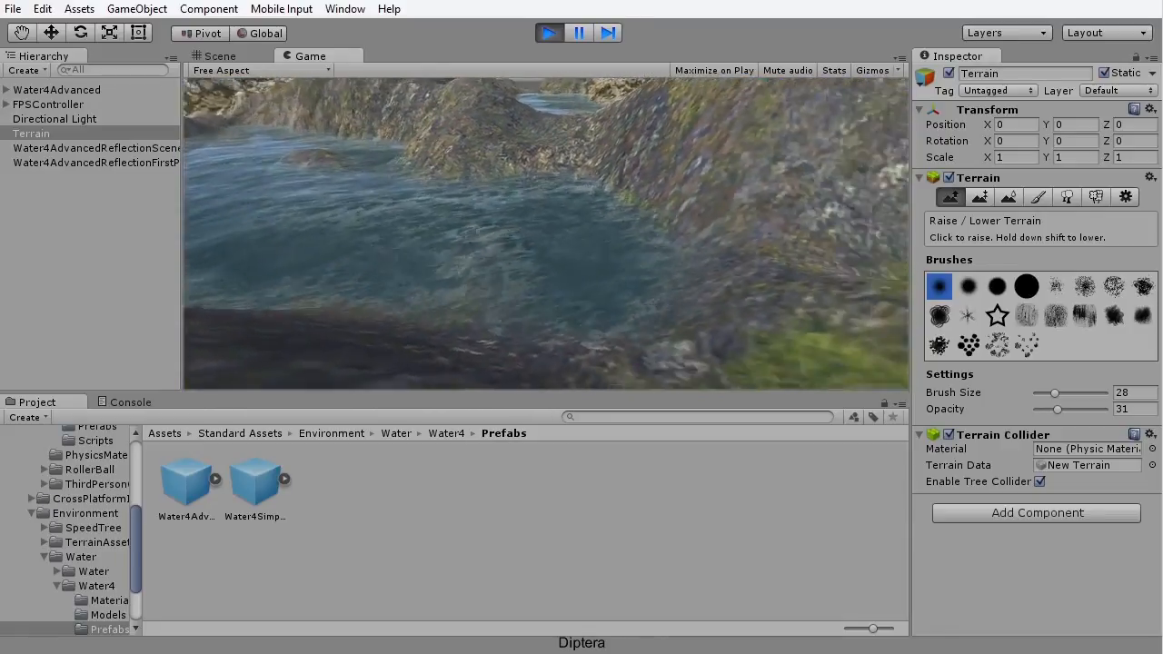
key(w)
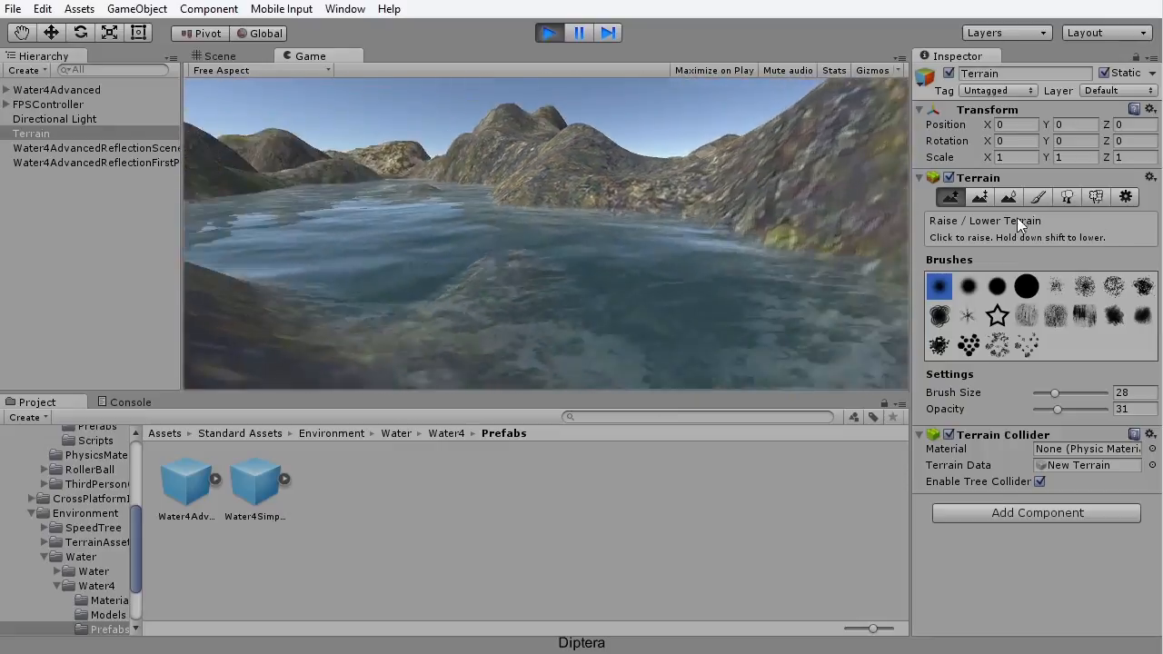
key(w)
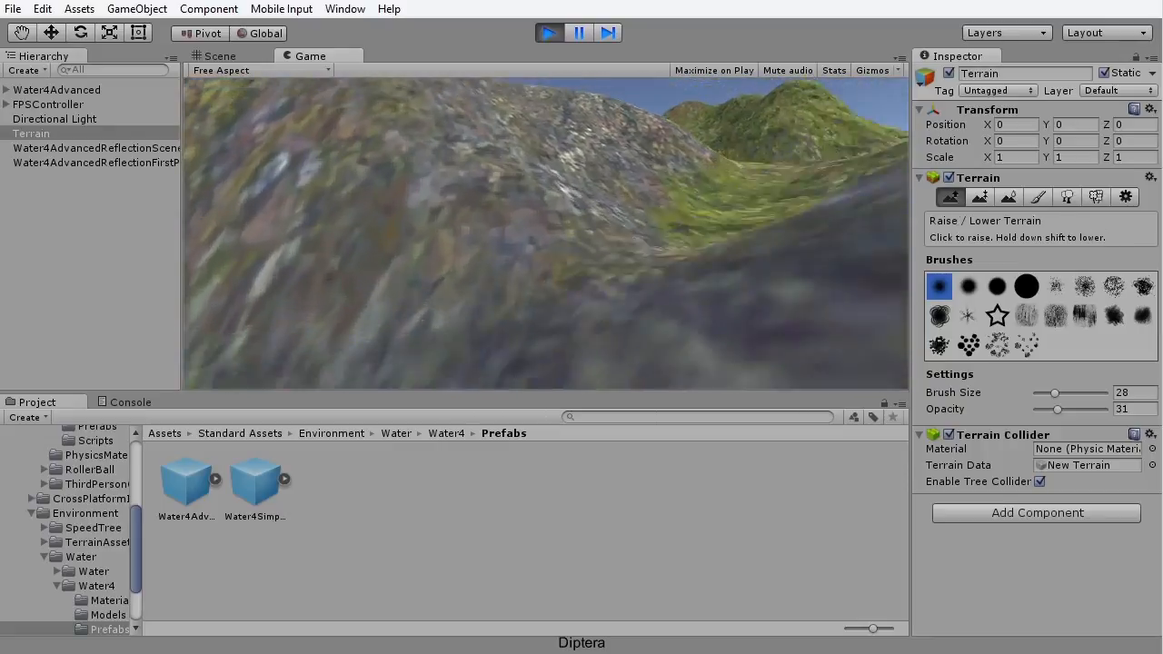
key(w)
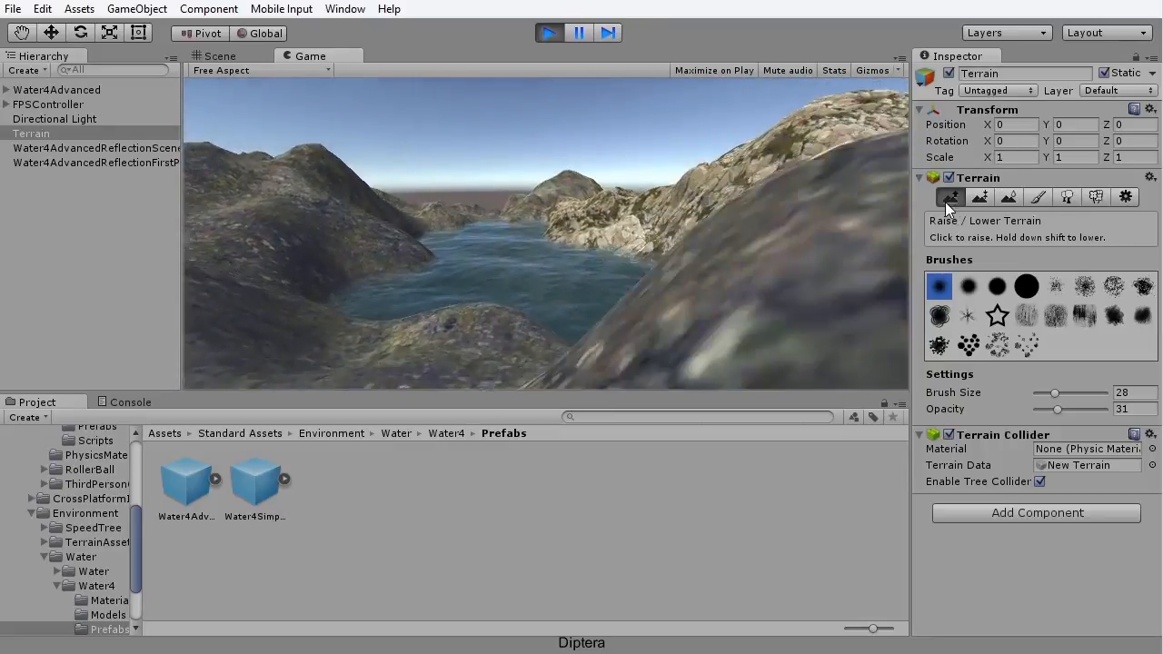
key(w)
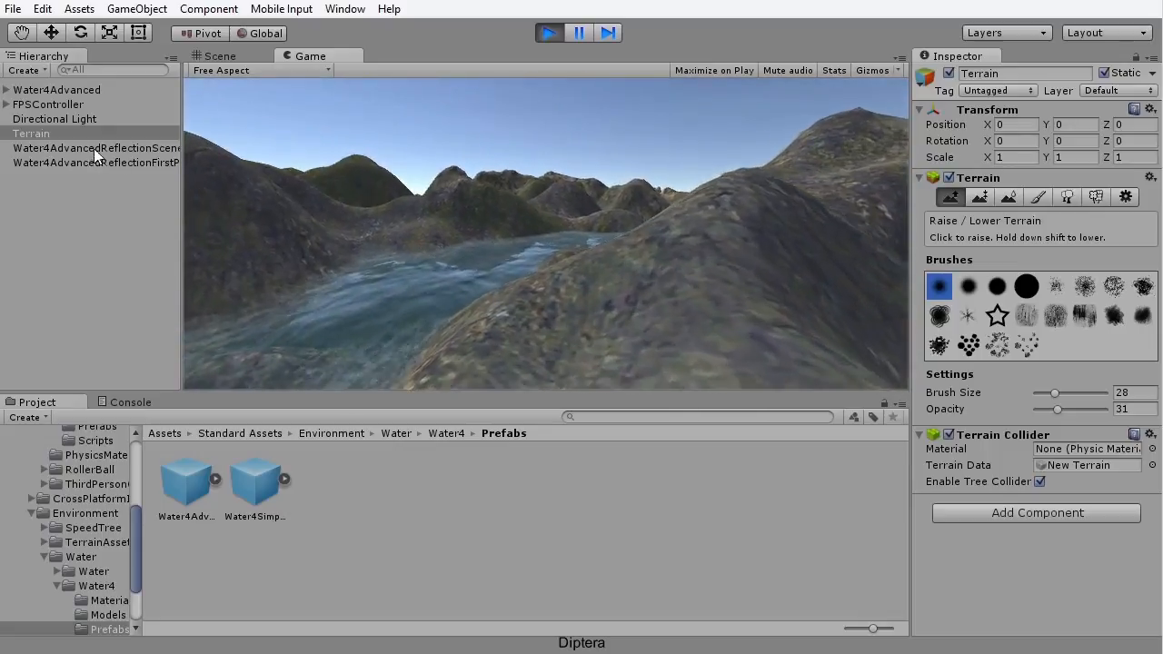
key(w)
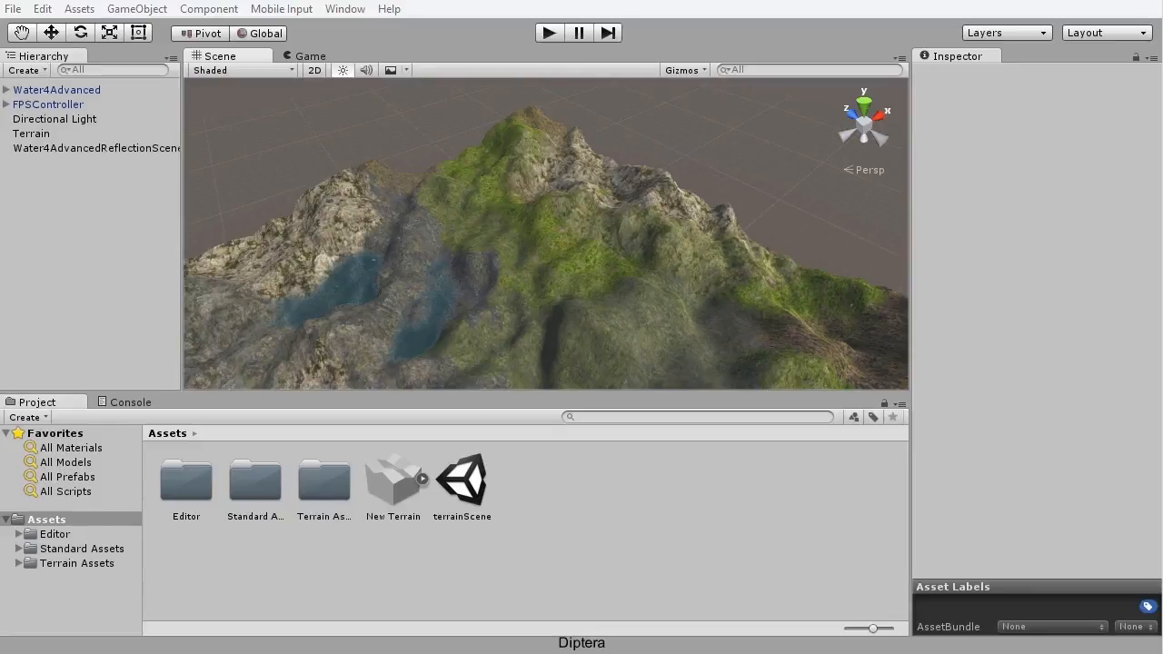
Step: Open the Trees Ambient-Occlusion folder inside Terrain Assets and select the Alder model
double_click(318, 489)
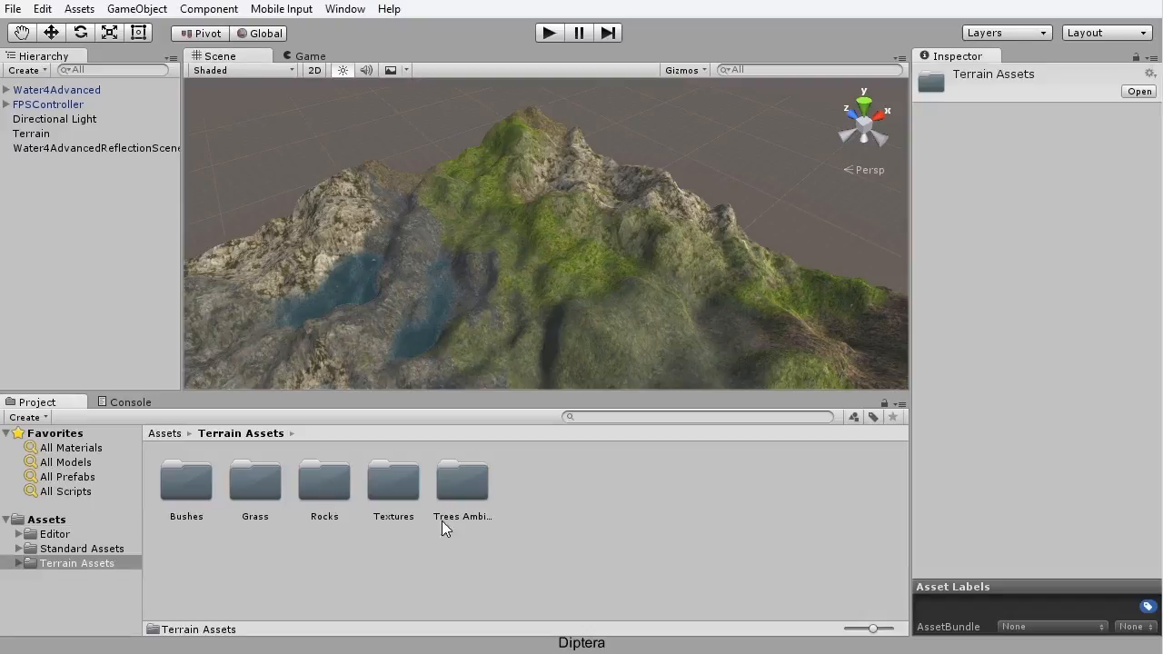
double_click(472, 484)
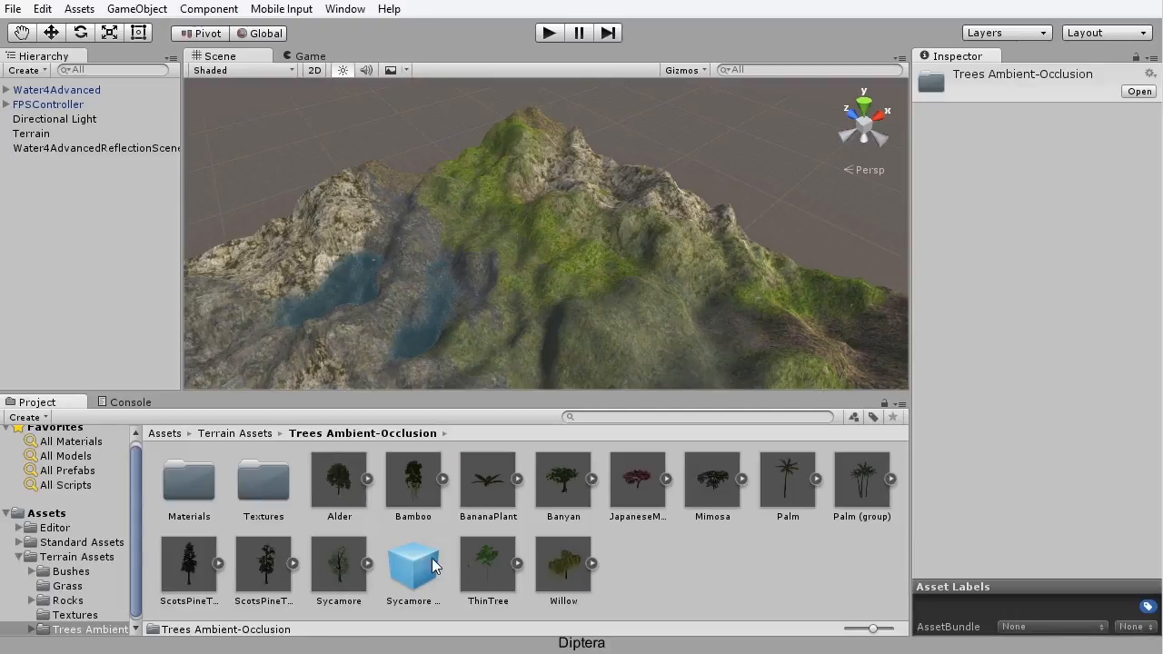
click(342, 482)
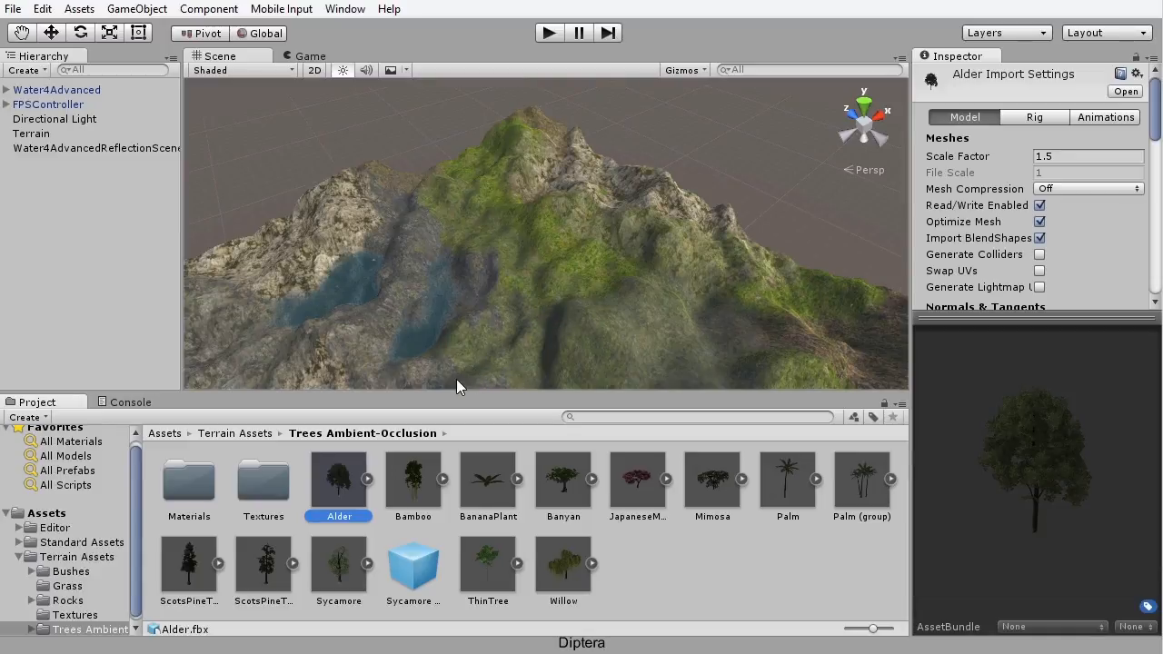
Step: Place the Alder tree on the grassy terrain and raise it to a Y position of about 70.57
drag(338, 486, 578, 256)
key(f)
alt+drag(556, 298, 579, 344)
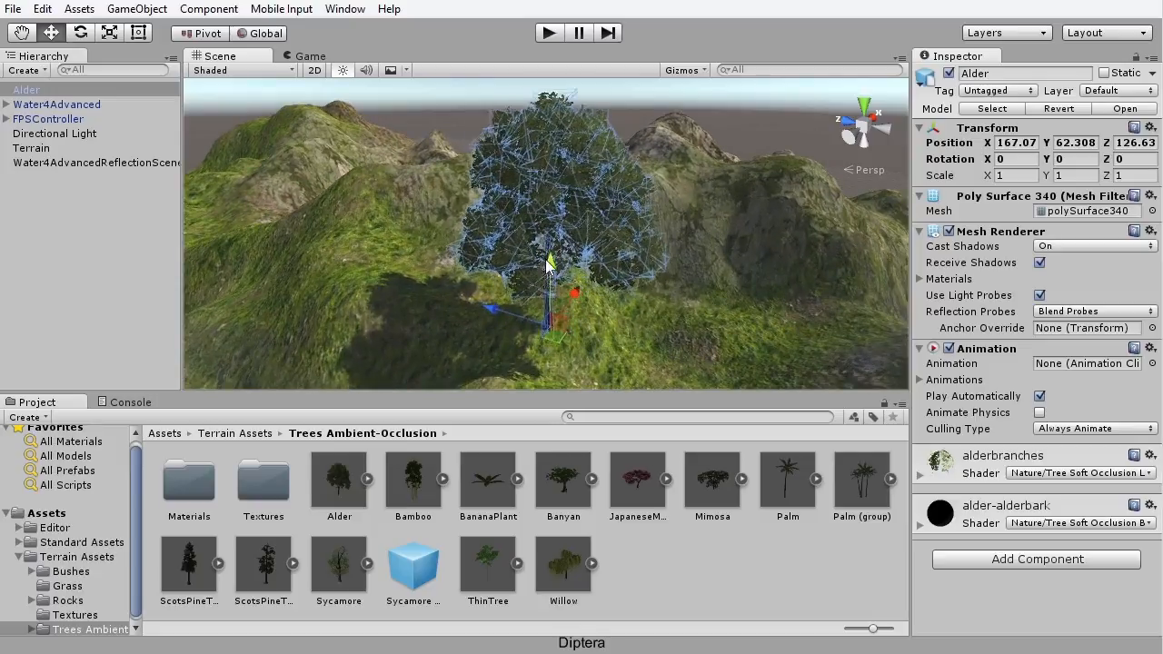
drag(545, 259, 538, 214)
alt+drag(583, 309, 669, 260)
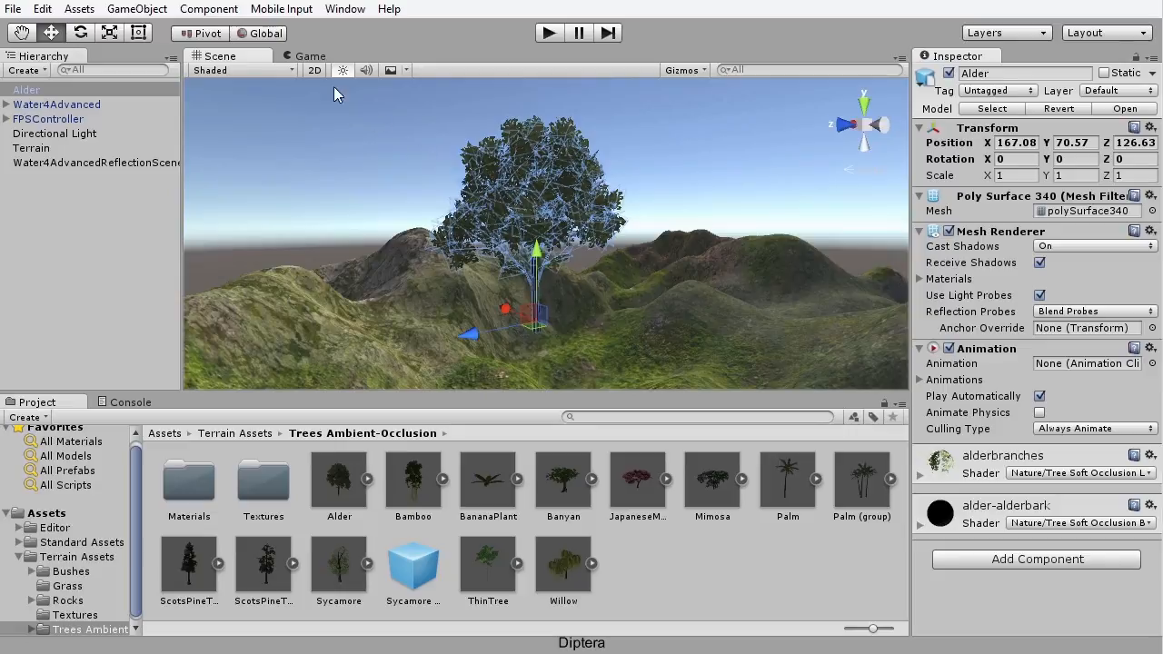
Step: Add a Capsule Collider to the Alder tree
click(216, 9)
mouse_move(224, 95)
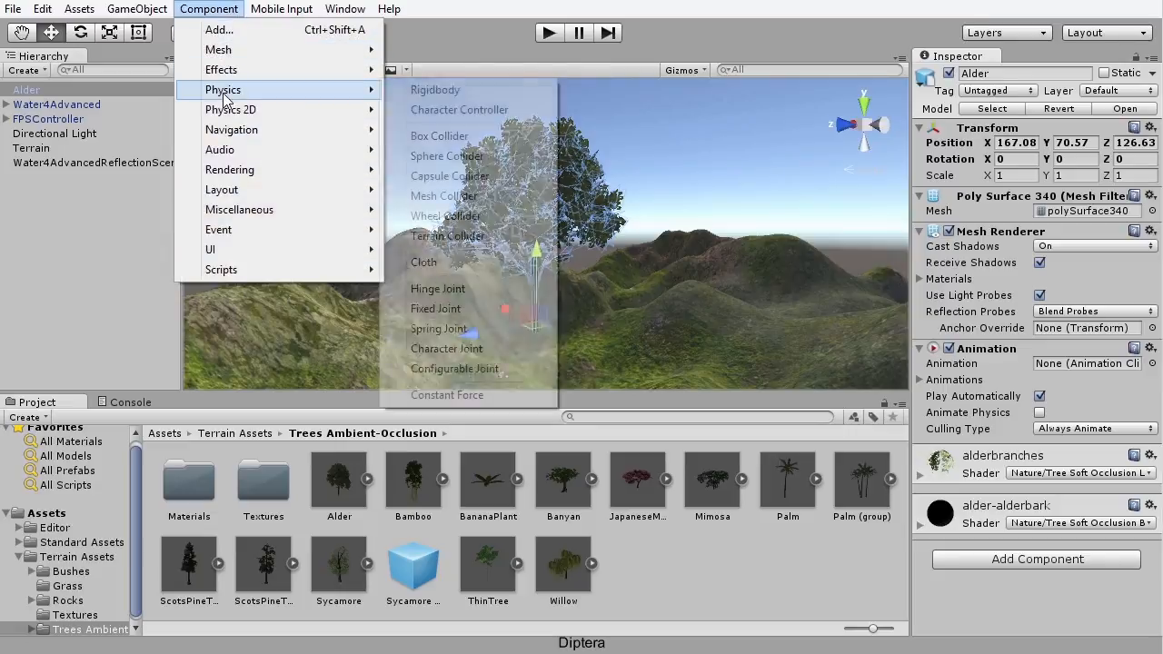
click(508, 175)
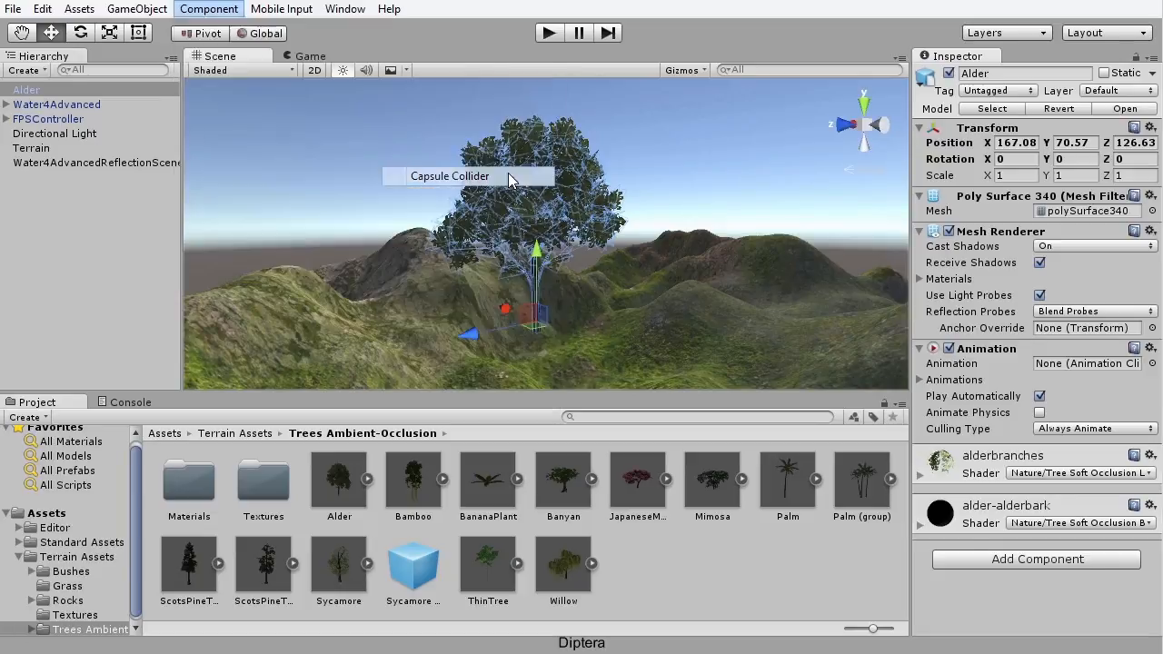
alt+drag(709, 319, 563, 223)
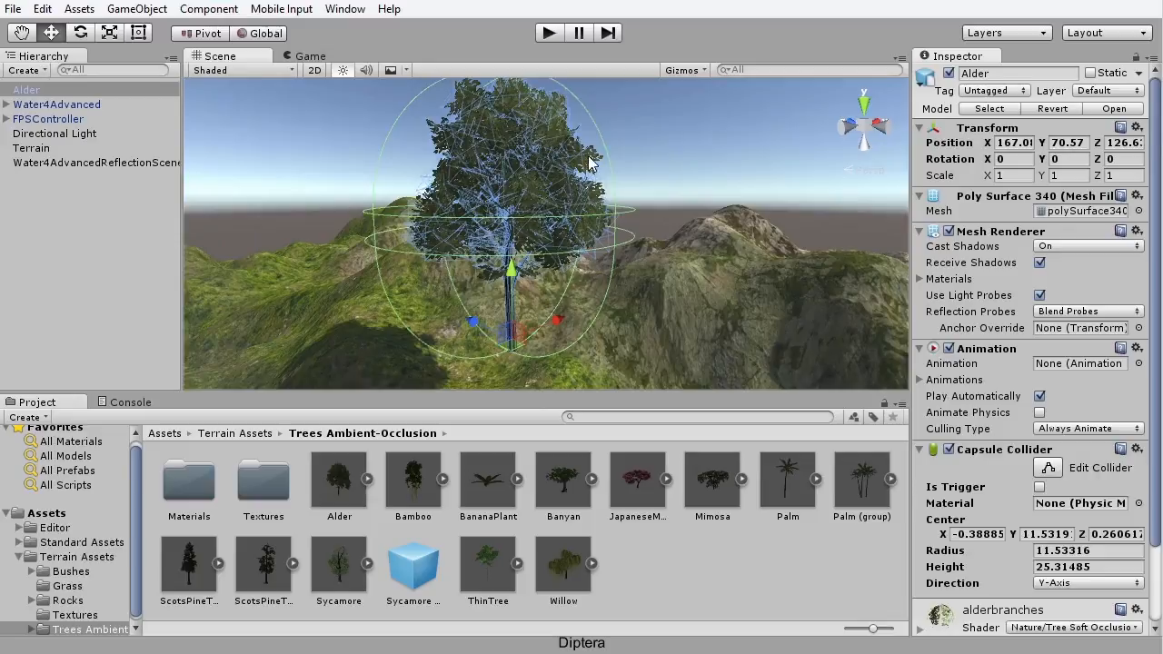
Step: Set the Alder tree's Capsule Collider radius to 1.3 so it encloses only the trunk
alt+drag(647, 324, 453, 183)
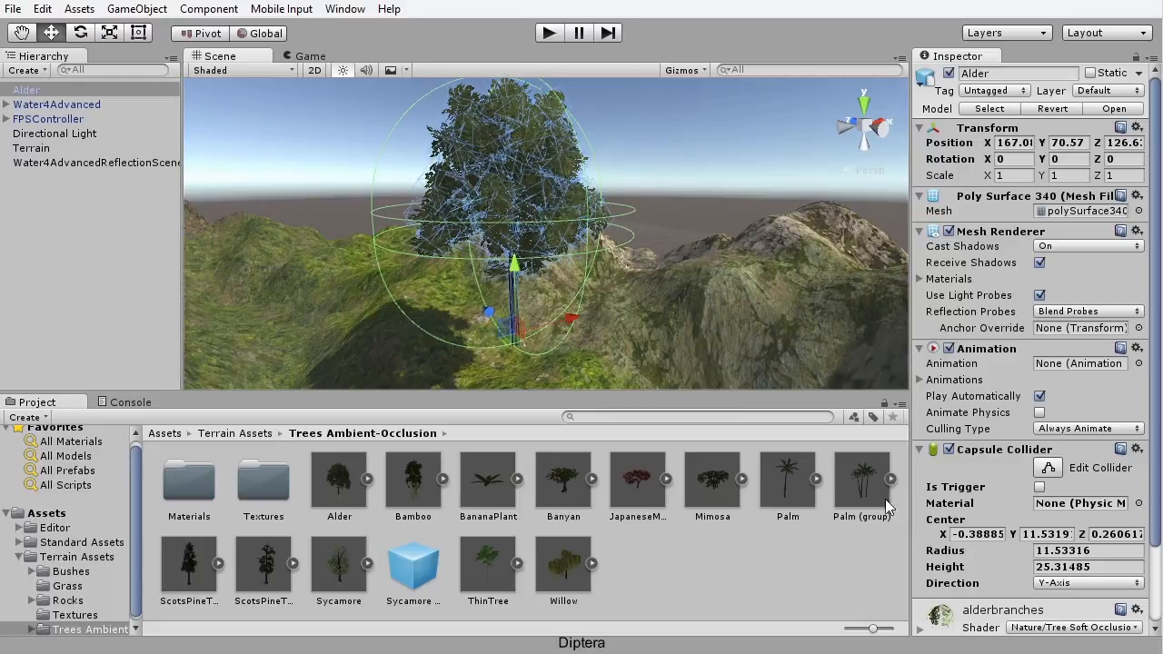
drag(955, 553, 626, 440)
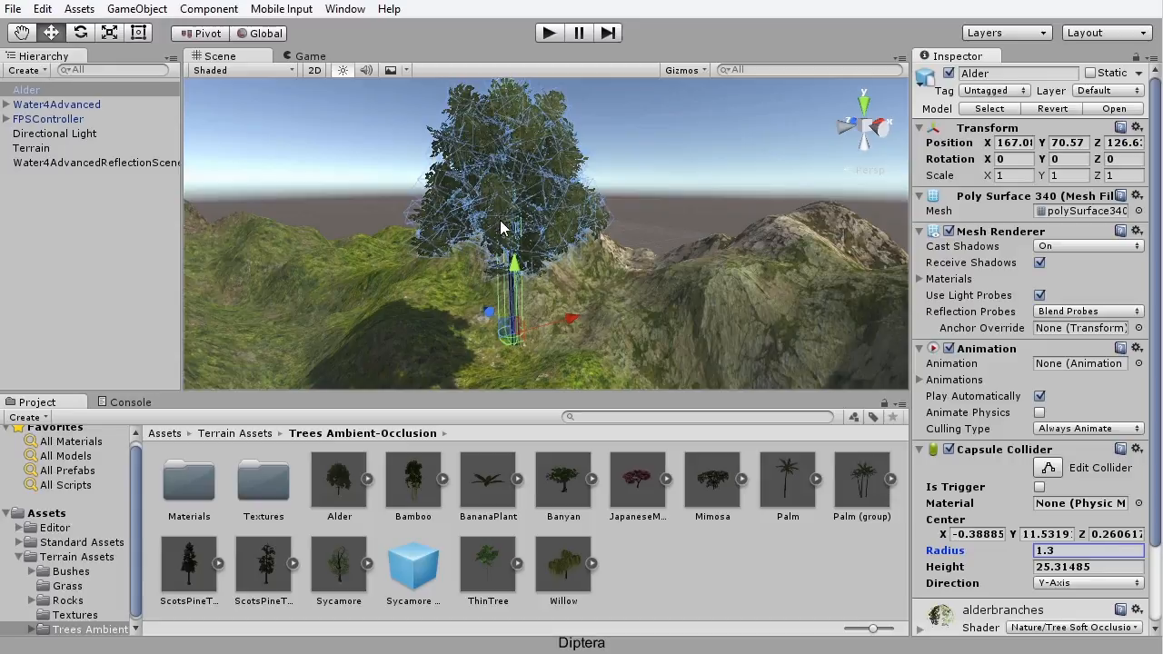
alt+drag(524, 293, 579, 256)
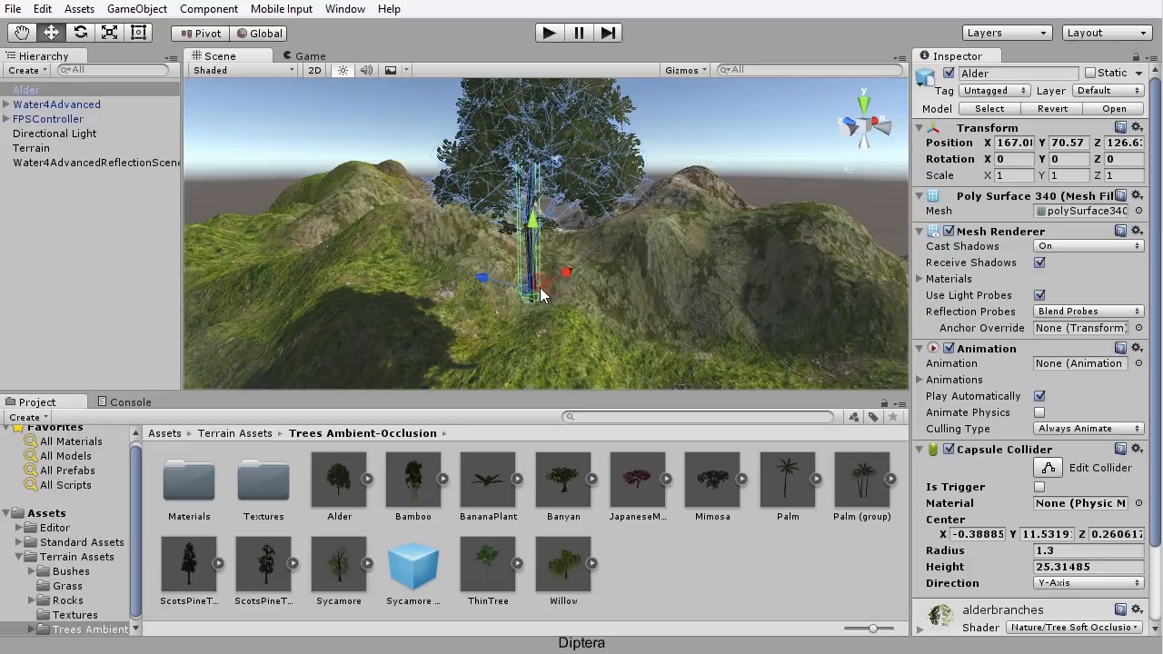
scroll(569, 268, down, 3)
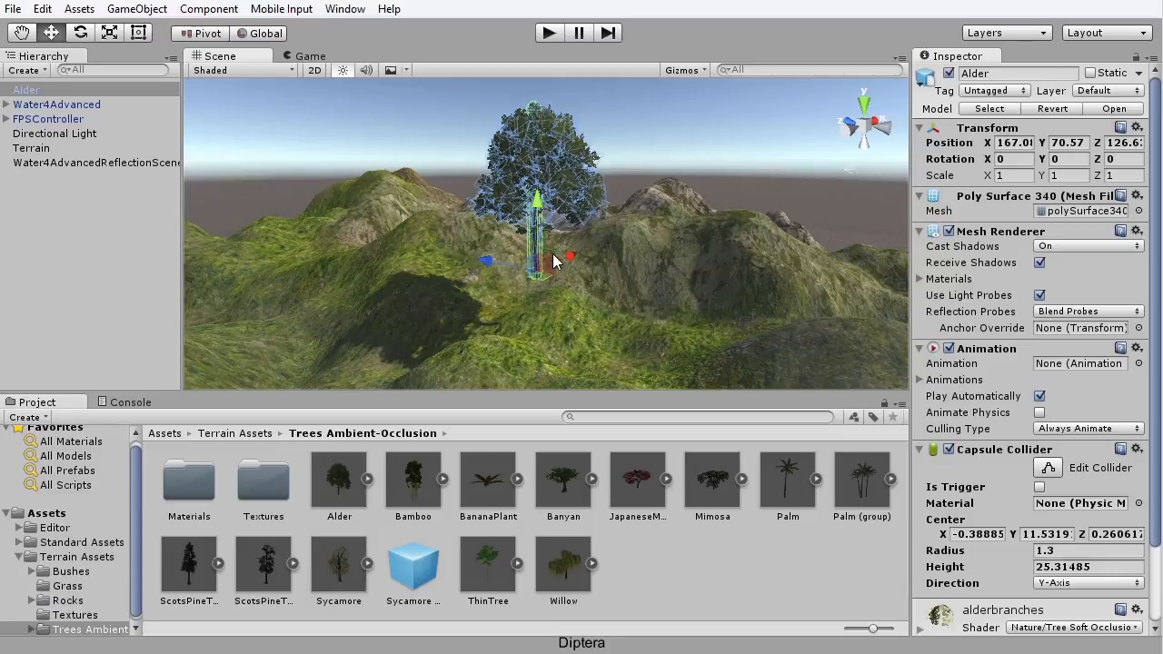
Step: Create an empty prefab named tree_Prefab in the main Assets folder
click(19, 557)
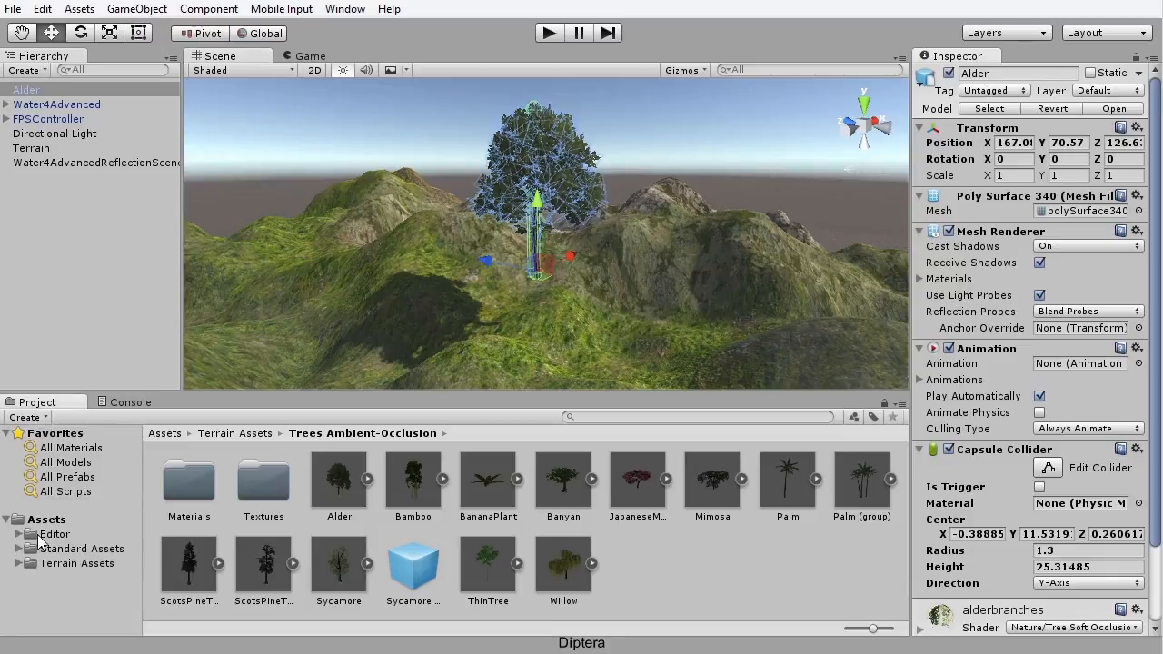
click(60, 523)
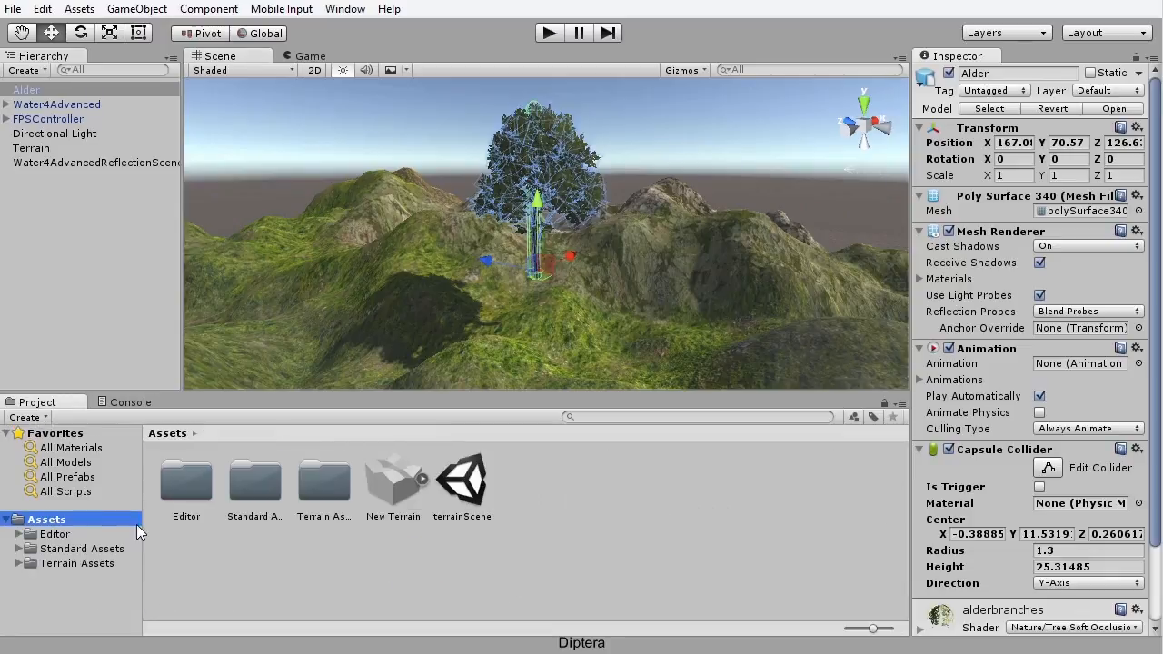
click(509, 556)
right_click(510, 558)
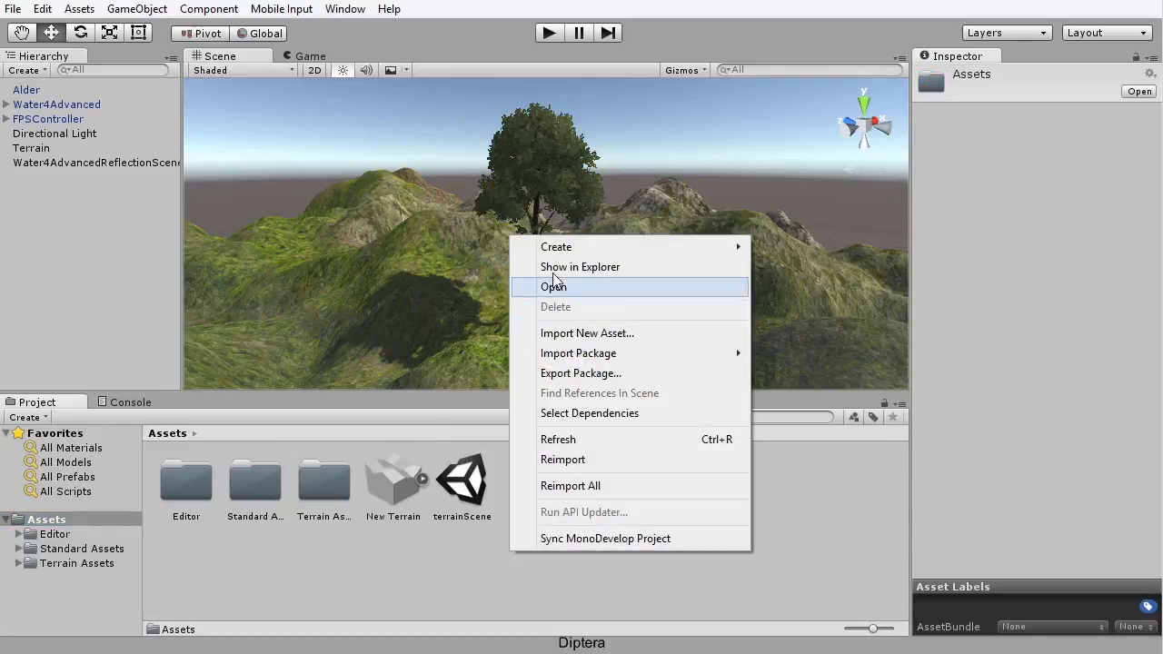
mouse_move(545, 251)
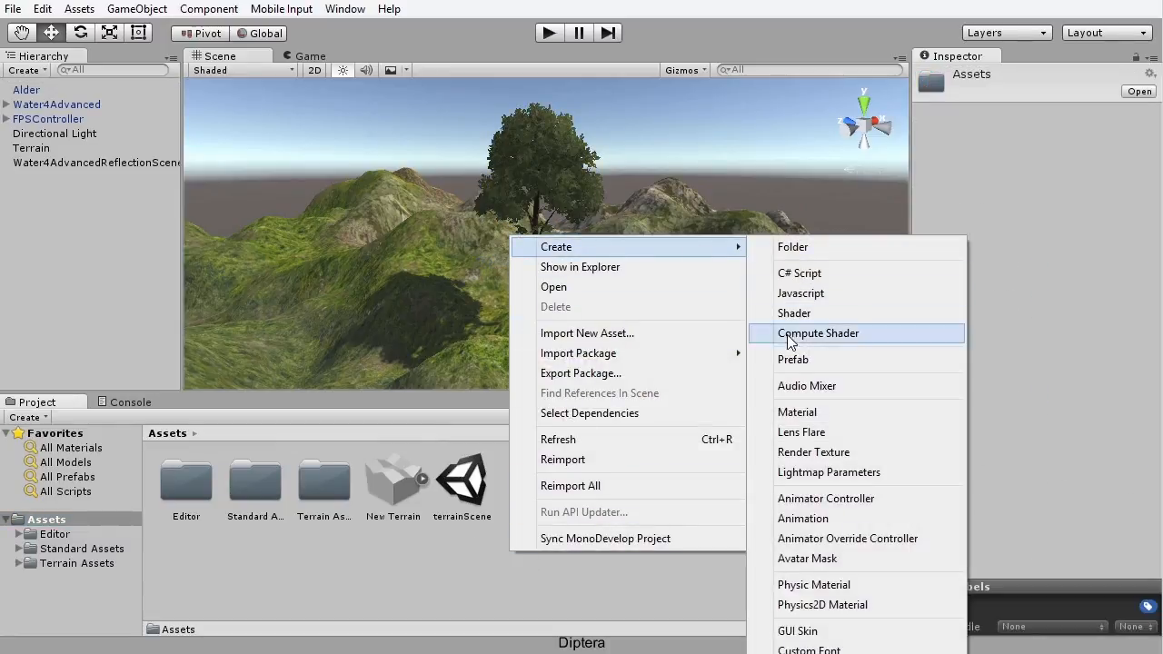
click(798, 361)
text(tree_Prefab)
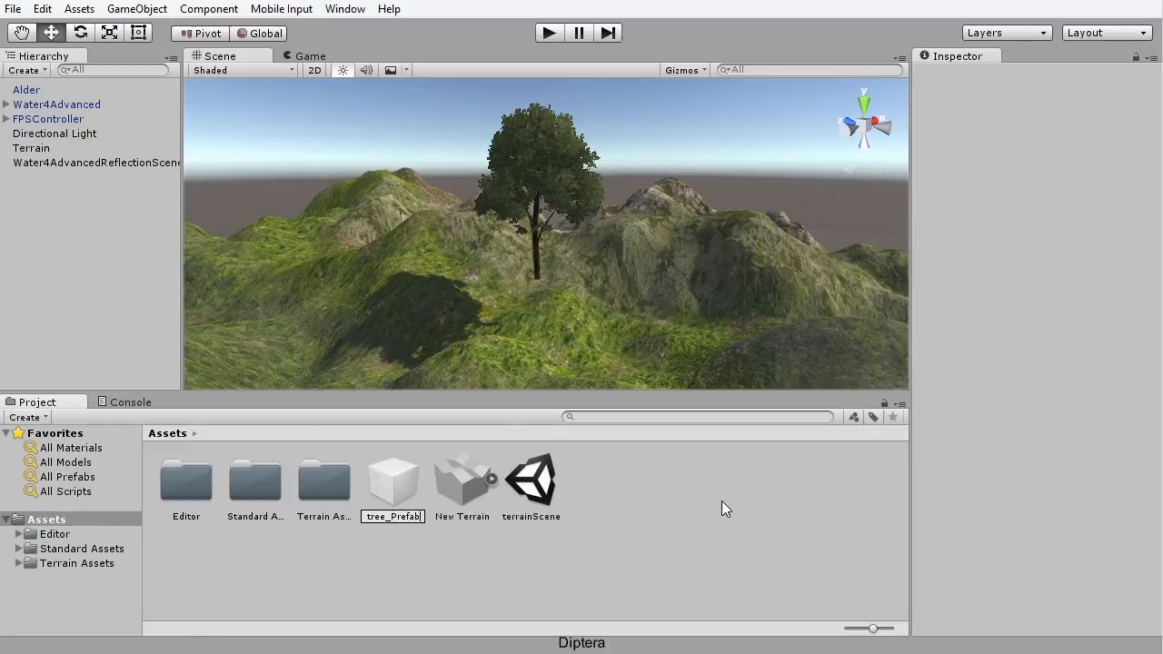
key(Return)
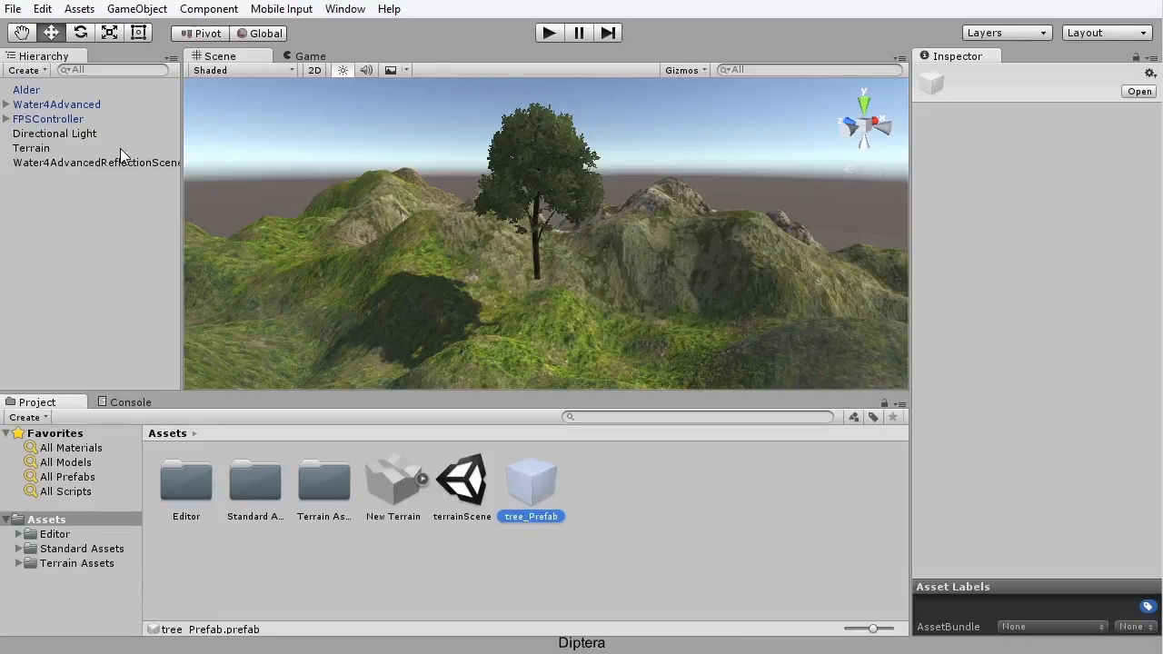
Step: Store the Alder tree with its collider in tree_Prefab and delete the original tree from the scene
drag(26, 91, 536, 491)
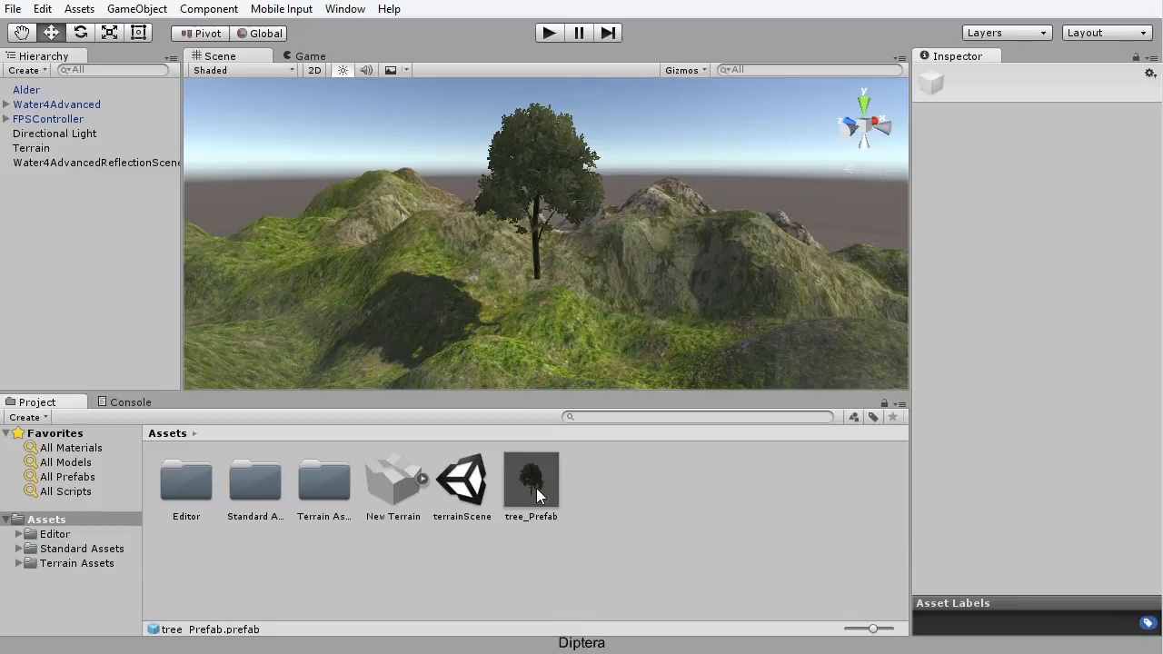
click(536, 488)
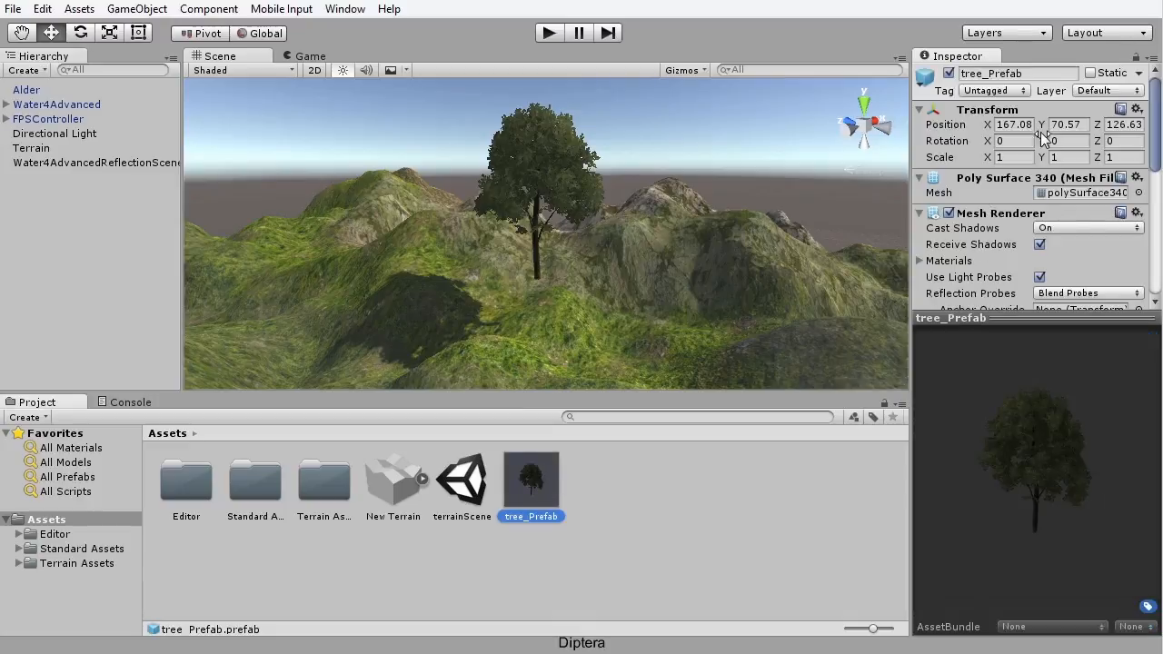
drag(1154, 136, 1156, 200)
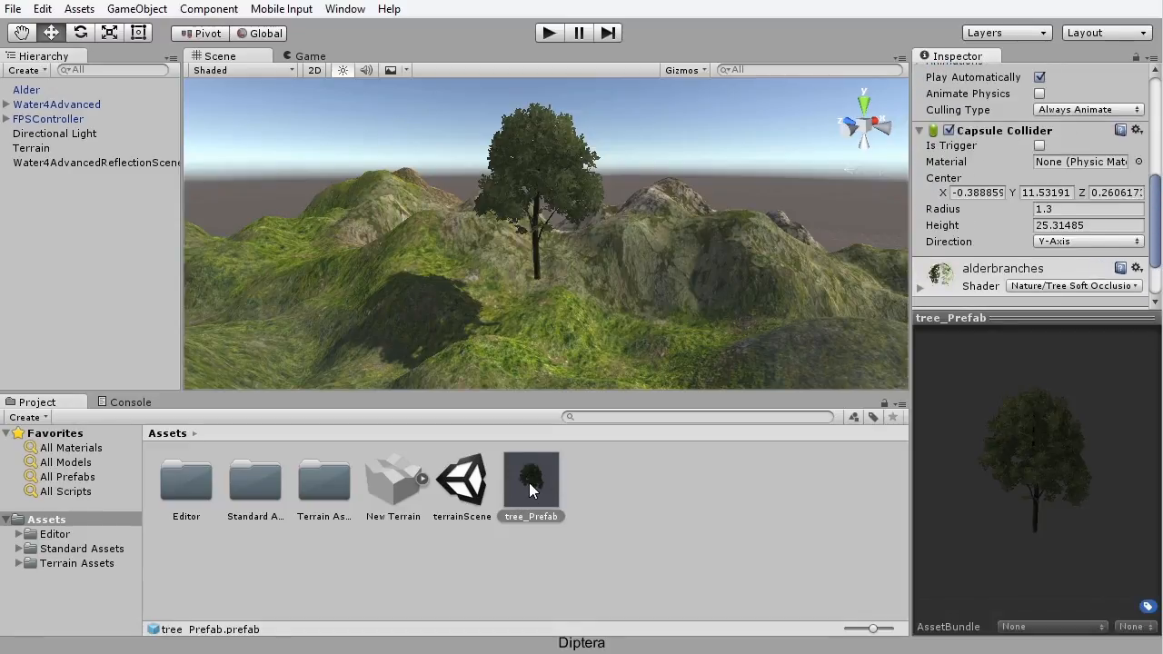
click(541, 140)
key(Delete)
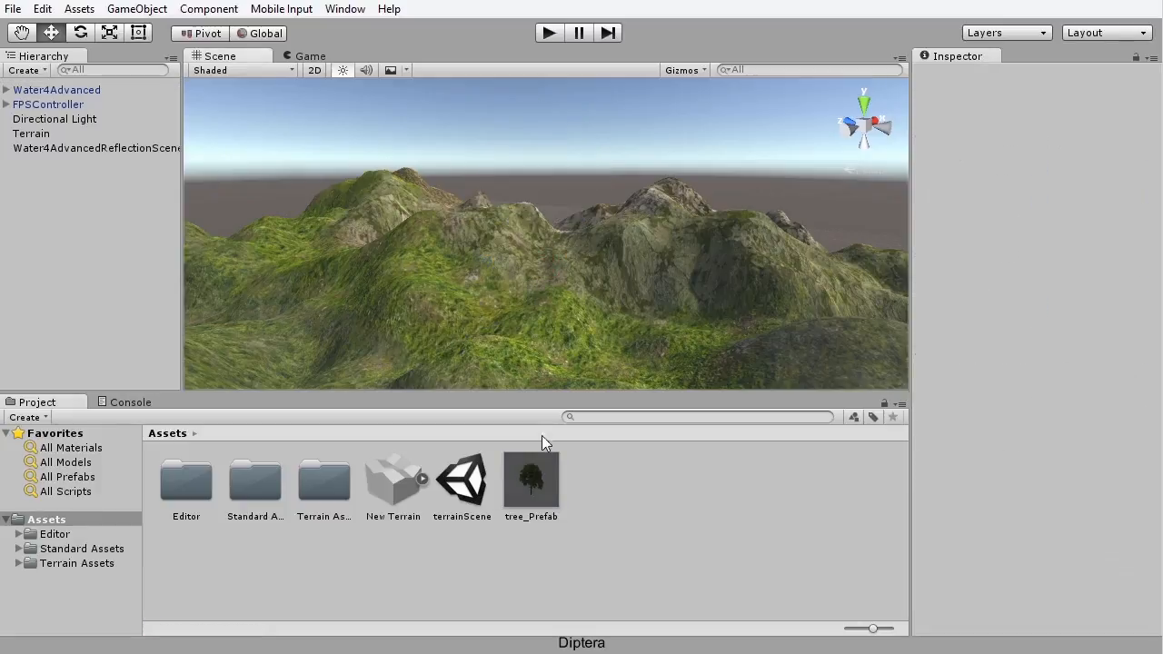
Step: Place test copies of tree_Prefab on the grassy terrain and delete them all again
drag(530, 481, 424, 297)
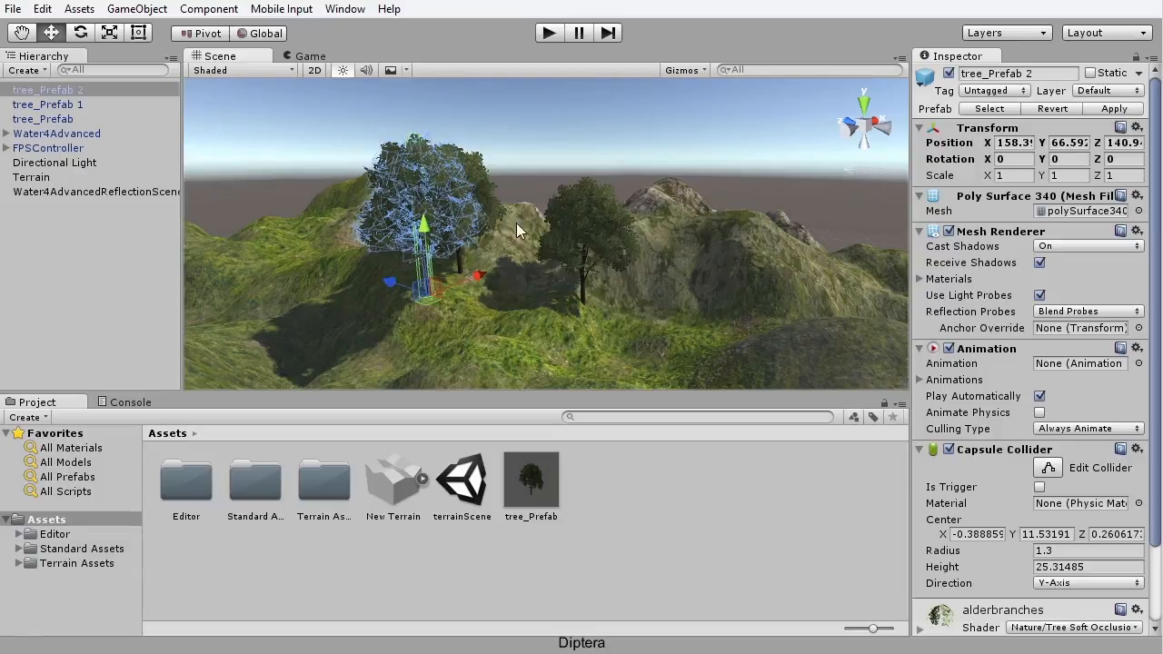
key(Delete)
click(452, 182)
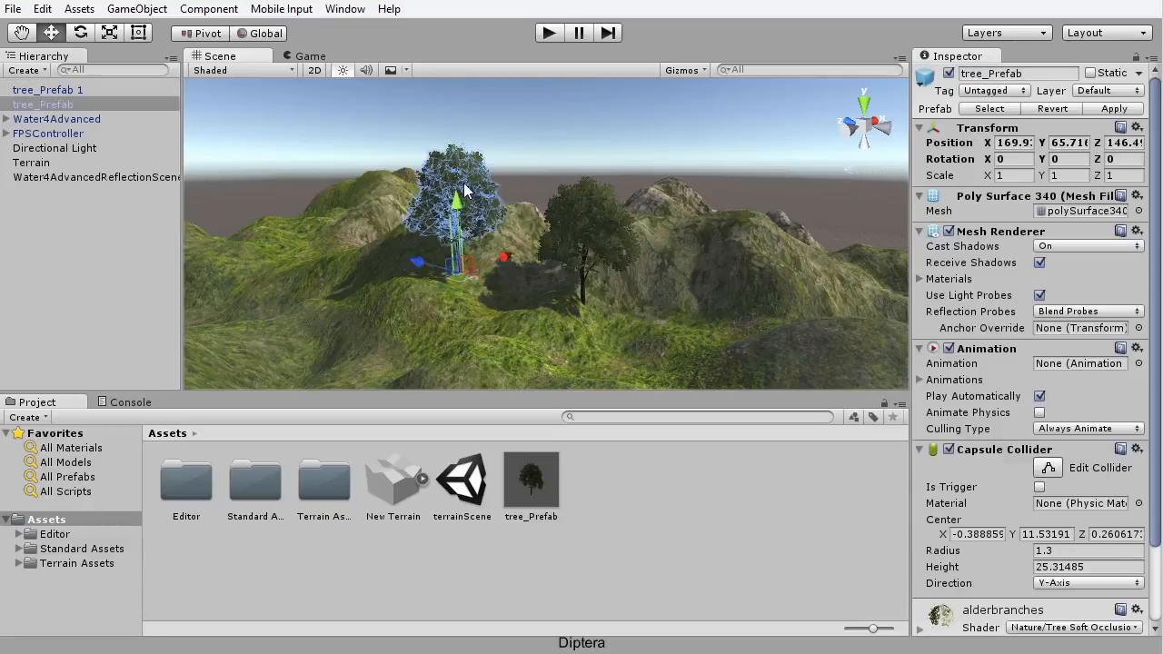
key(Delete)
click(573, 214)
key(Delete)
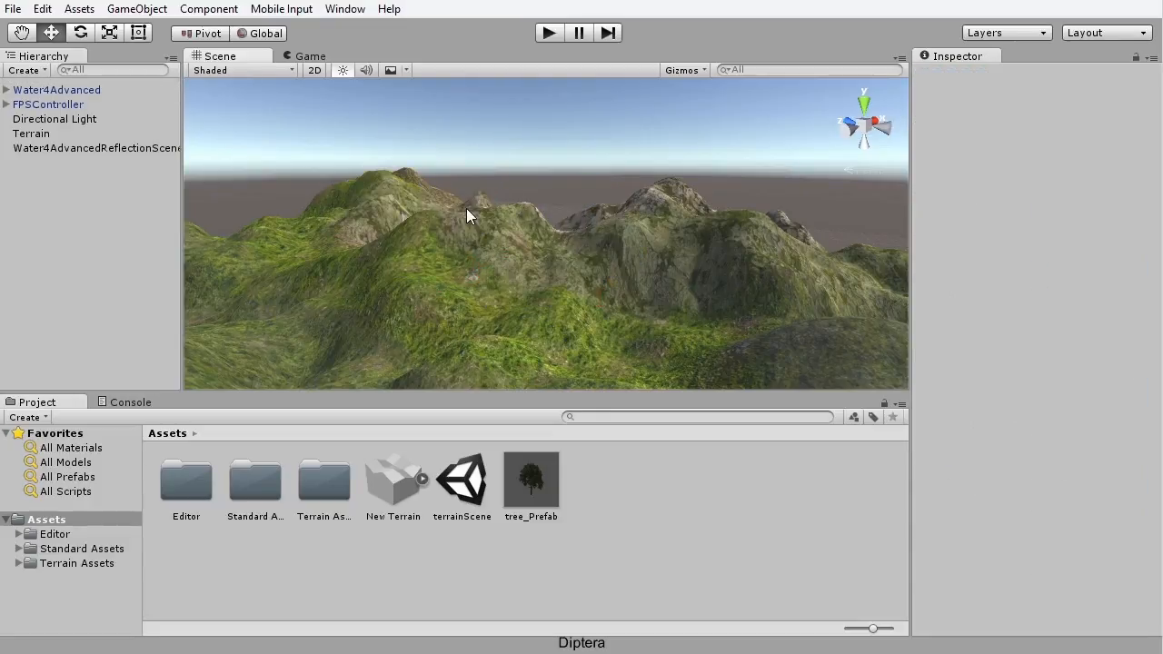
Step: Add tree_Prefab to the Terrain's list of placeable trees with a bend factor of 0
alt+drag(462, 218, 558, 311)
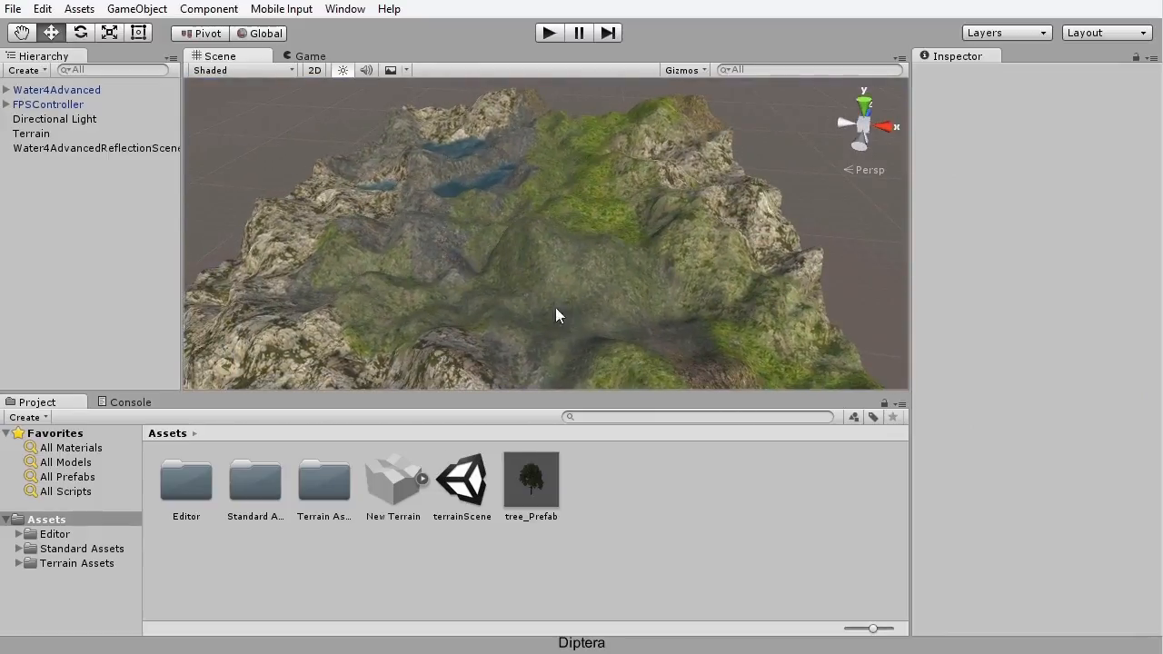
click(37, 136)
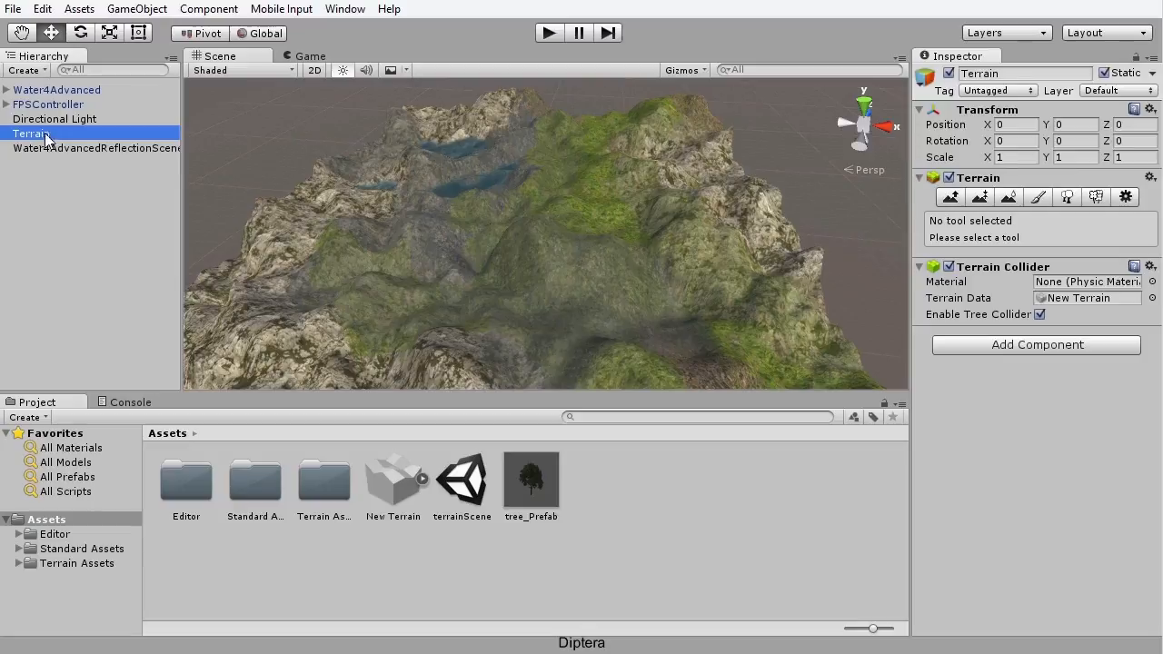
click(1068, 198)
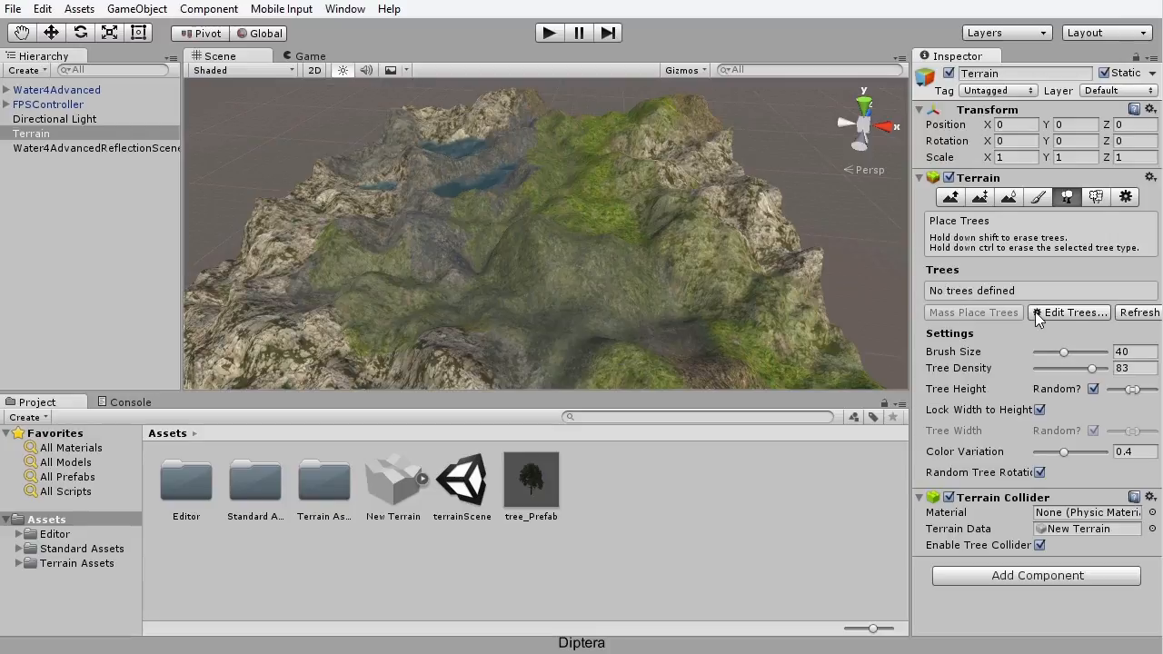
click(1067, 312)
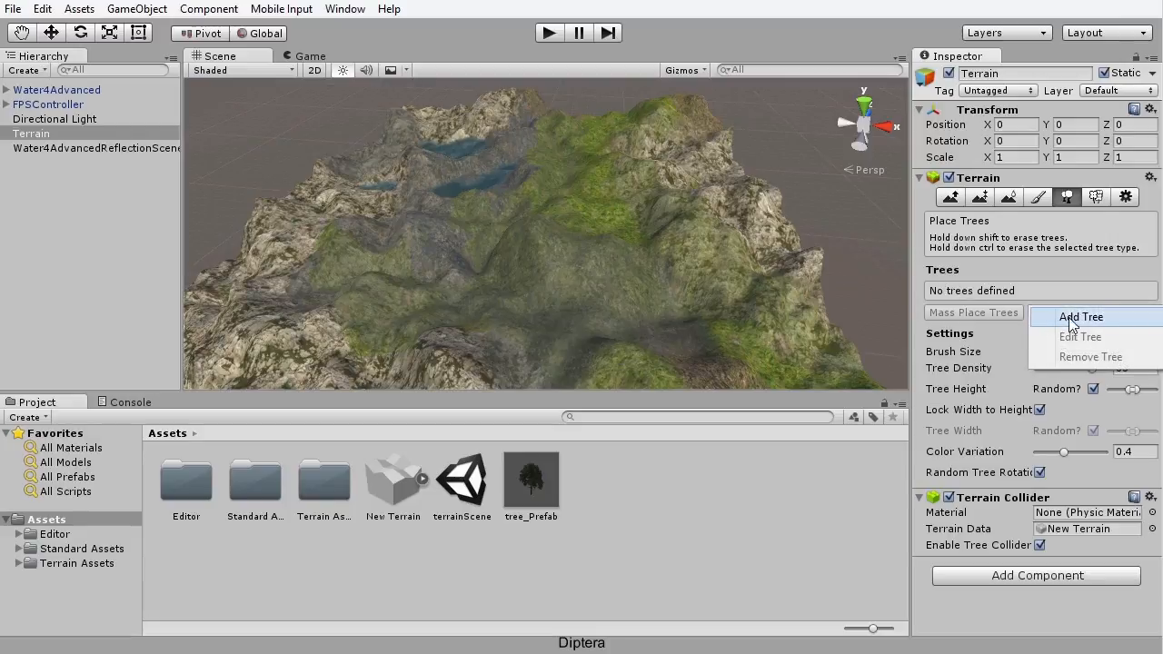
click(1084, 320)
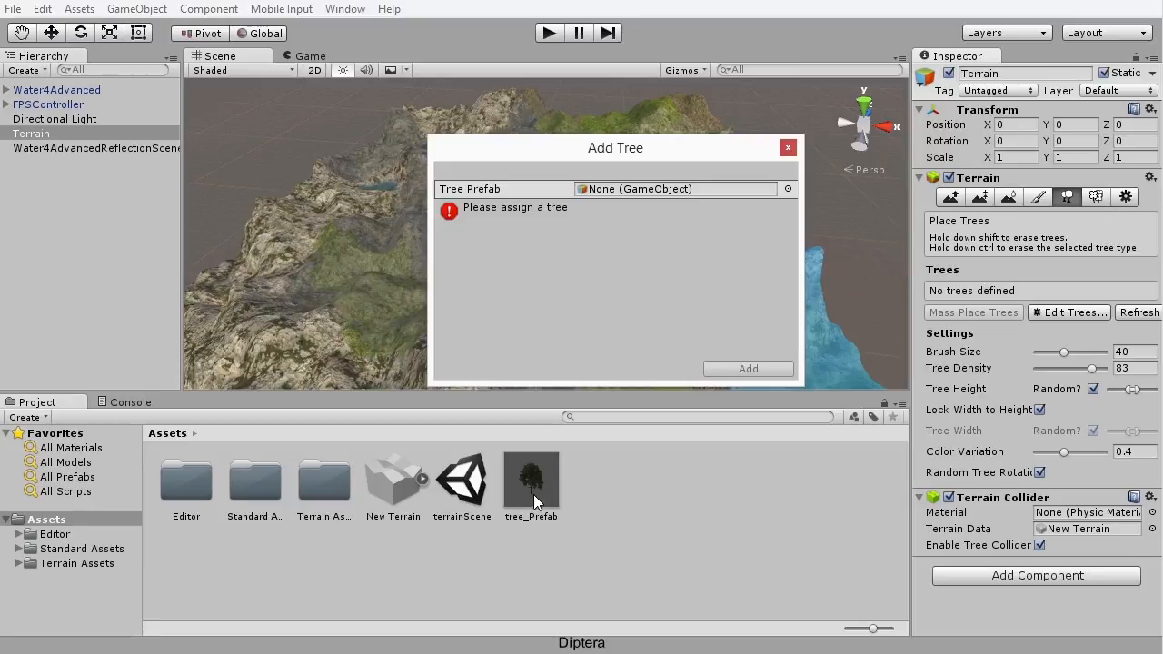
drag(532, 493, 688, 189)
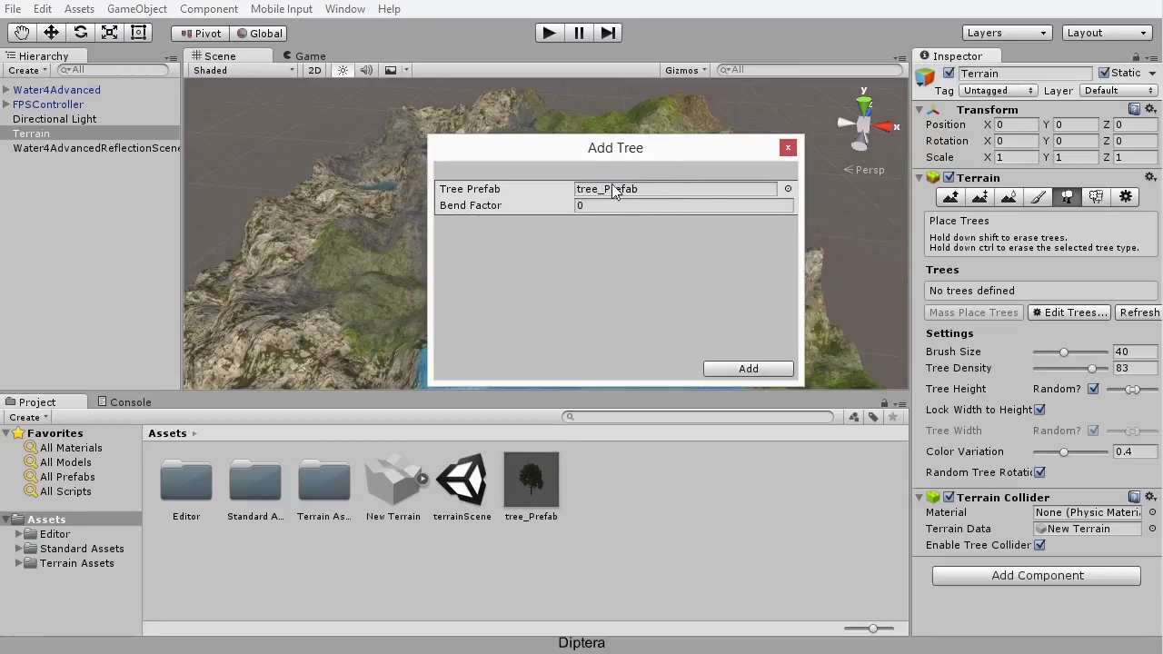
click(747, 369)
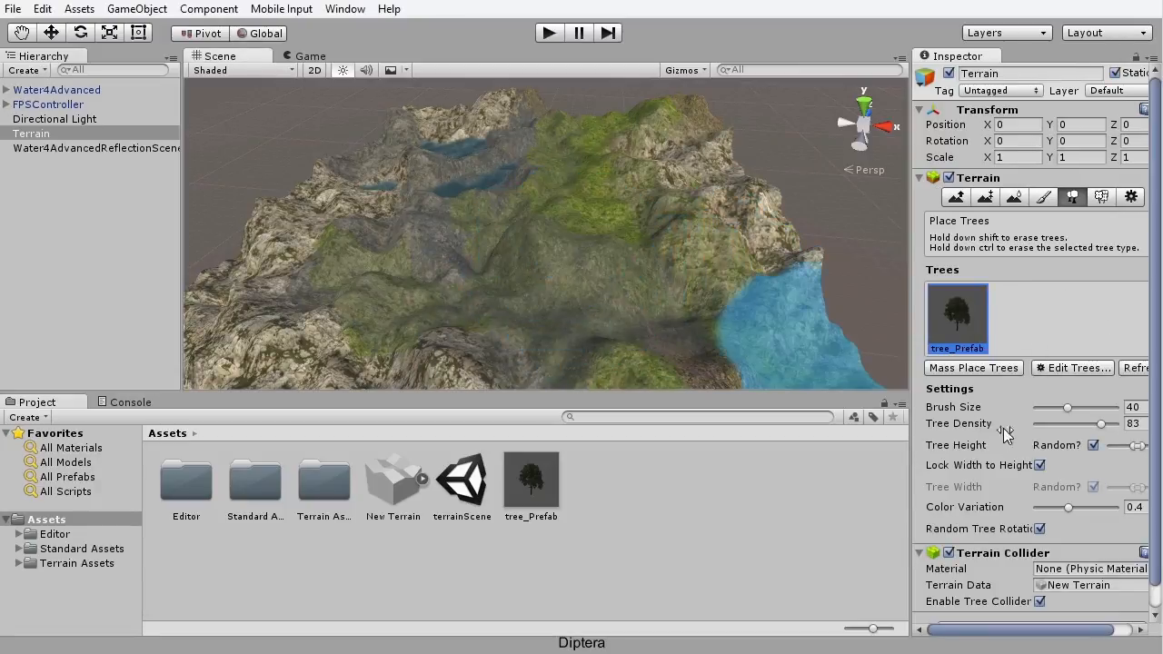
Step: Set the tree brush size to 21 and tree density to 80, and lower the random tree height range
click(1069, 410)
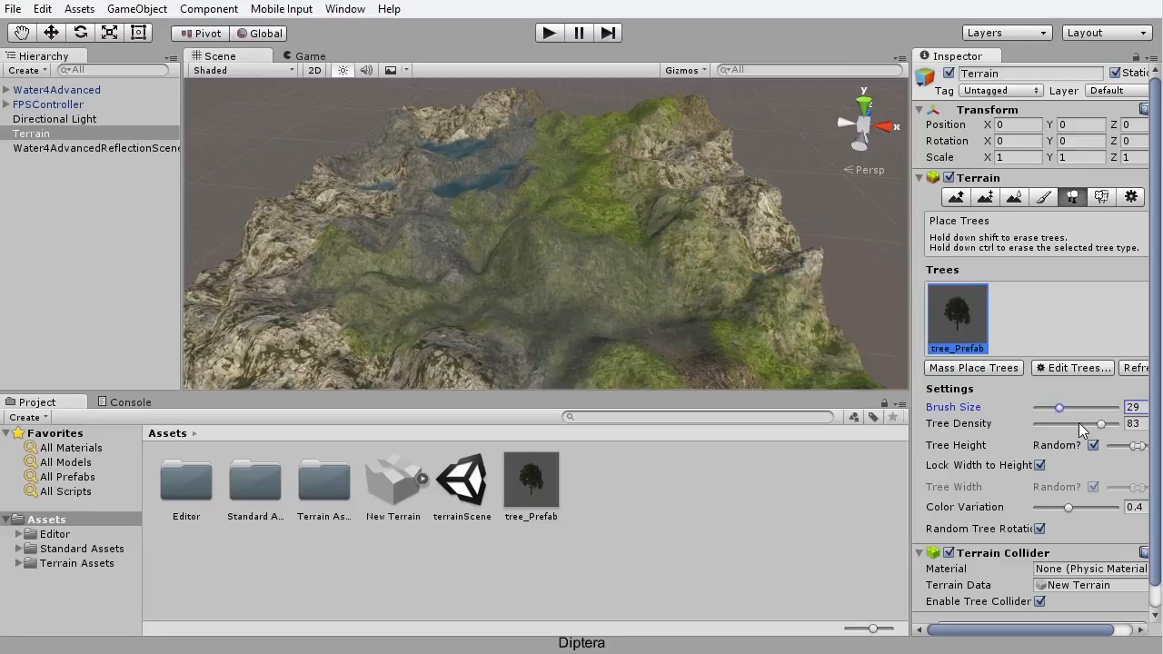
mouse_move(1102, 425)
mouse_down()
mouse_move(1082, 424)
mouse_move(1096, 423)
mouse_up()
drag(1132, 447, 1124, 447)
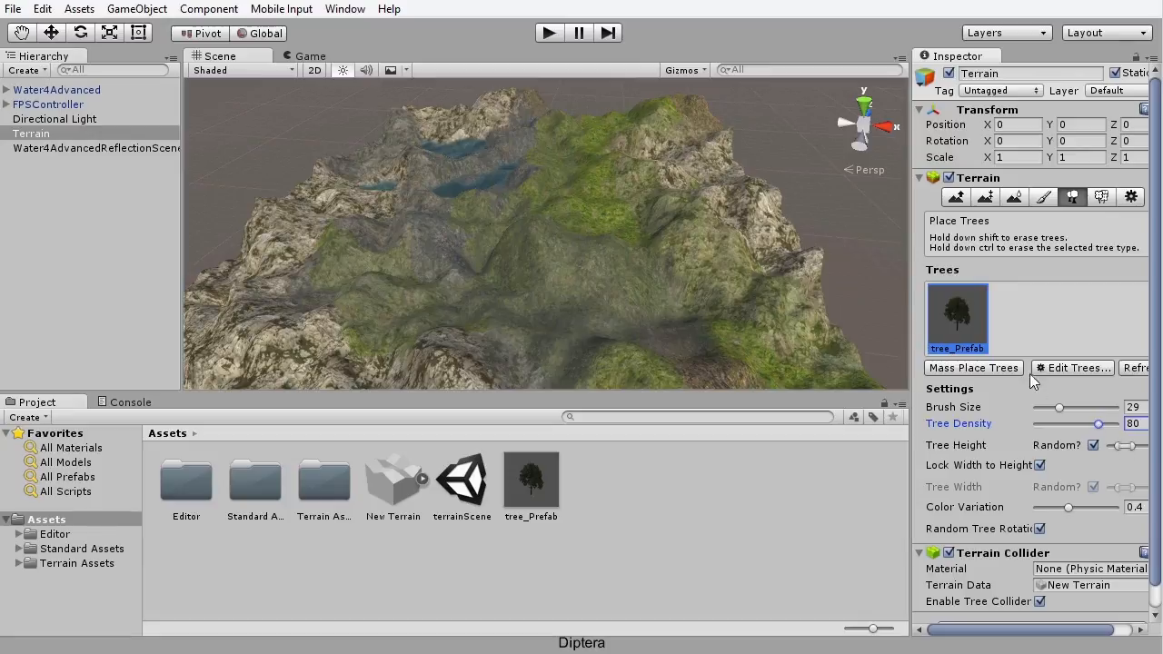
mouse_move(1117, 447)
mouse_down()
mouse_move(1136, 451)
mouse_move(1121, 448)
mouse_up()
drag(1129, 446, 1132, 446)
mouse_move(645, 322)
alt+mouse_down()
mouse_move(579, 252)
mouse_move(701, 308)
mouse_move(609, 233)
mouse_move(601, 267)
alt+mouse_up()
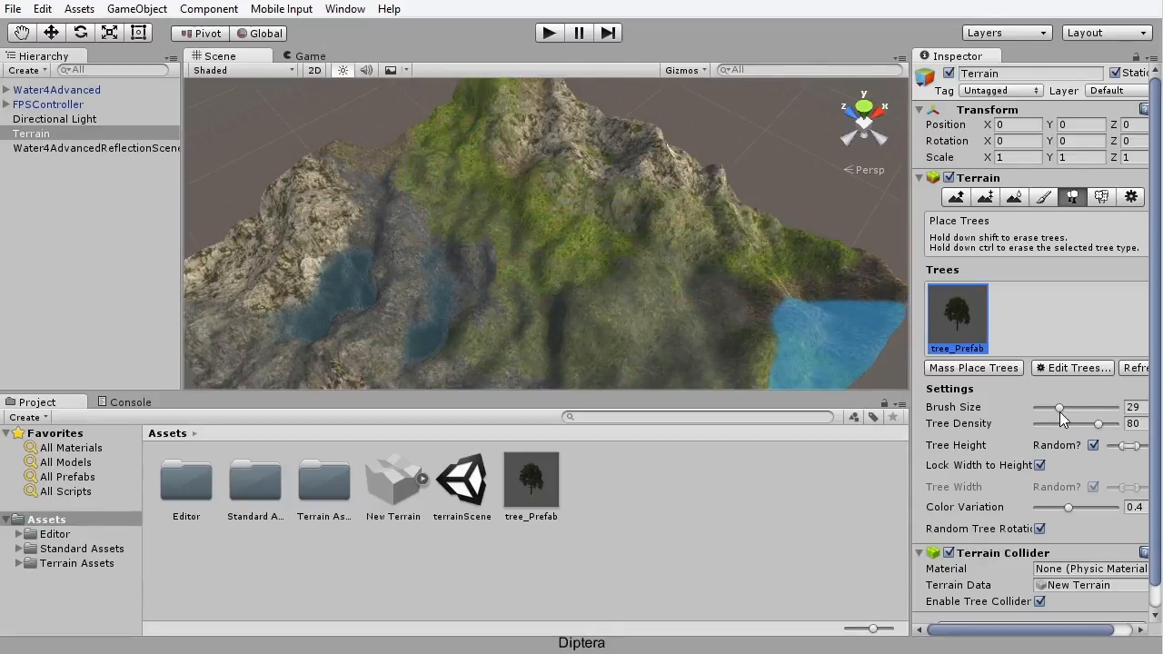
drag(1059, 408, 1055, 413)
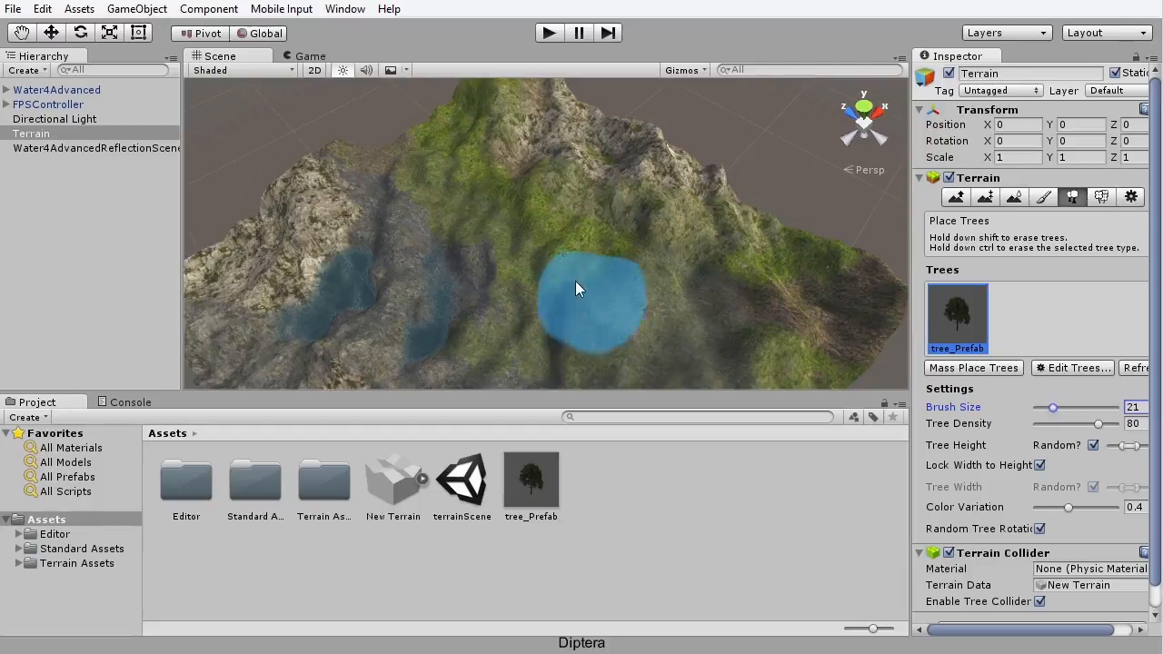
Step: Paint trees across the green, grassy areas of the terrain
click(442, 138)
mouse_move(444, 153)
mouse_down()
mouse_move(527, 226)
mouse_move(545, 305)
mouse_move(664, 279)
mouse_move(683, 334)
mouse_move(649, 330)
mouse_move(561, 267)
mouse_move(622, 248)
mouse_move(547, 225)
mouse_up()
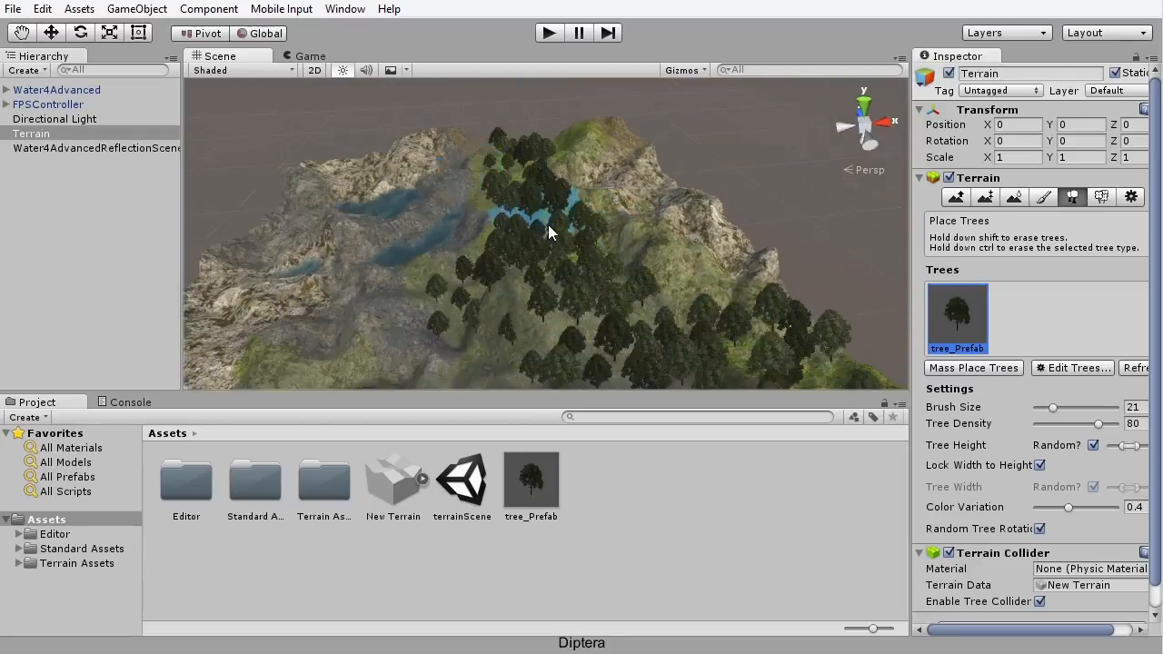
scroll(553, 234, up, 4)
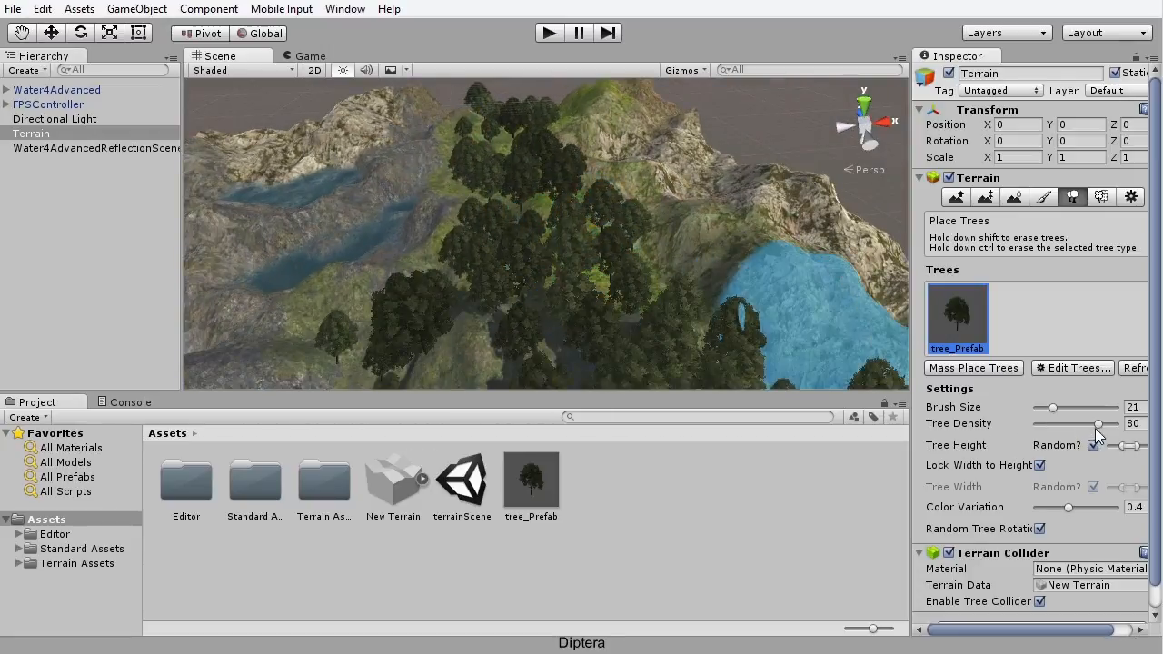
Step: Lower the tree density to 57 and inspect the tree-covered terrain from several angles
drag(1096, 425, 1079, 425)
alt+drag(759, 332, 419, 302)
alt+drag(430, 262, 586, 228)
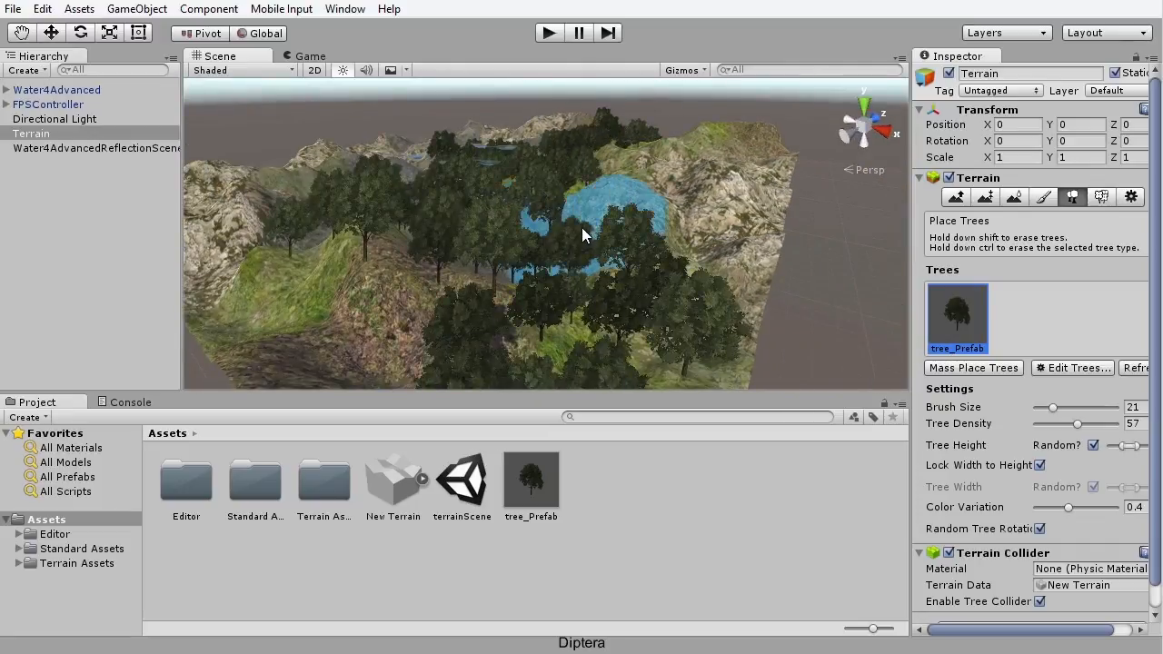
key(shift+space)
middle_drag(597, 332, 600, 300)
scroll(616, 314, up, 5)
alt+drag(616, 314, 360, 127)
key(shift+space)
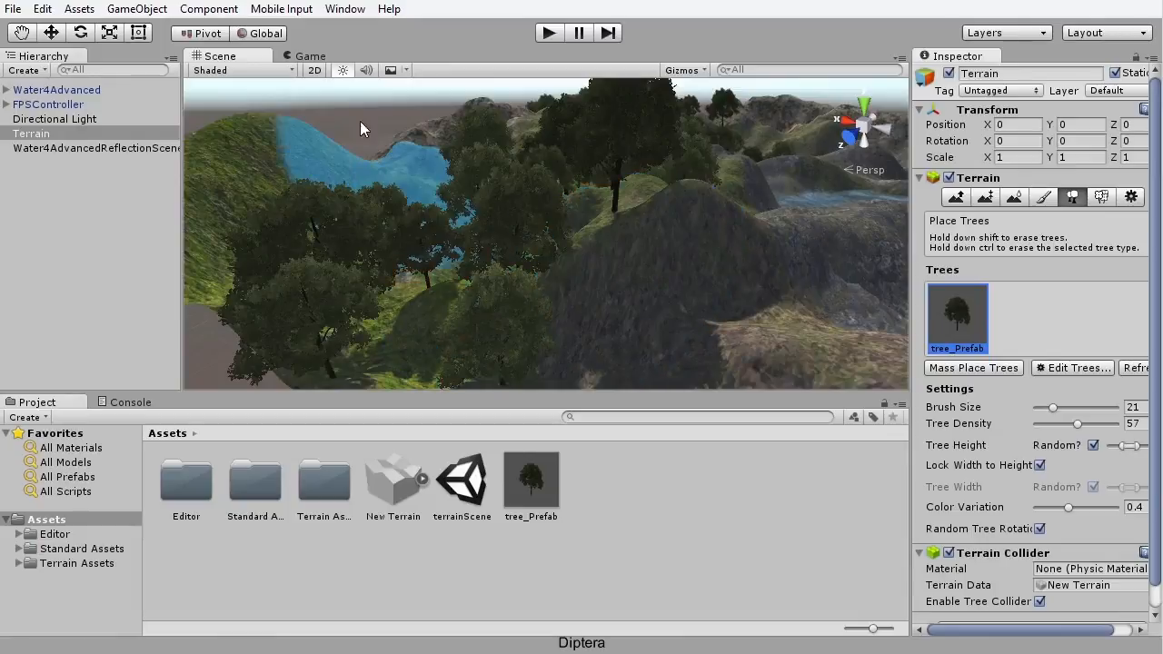
Step: Run the game in the maximized Game view to test the tree-covered terrain
click(309, 56)
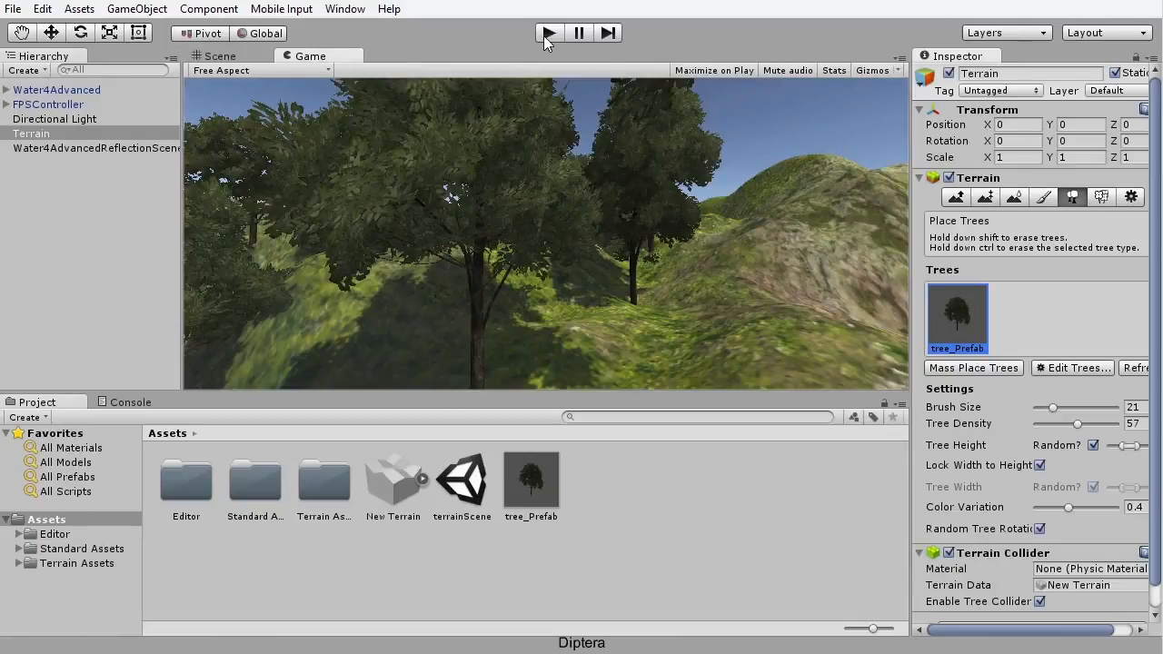
key(shift+space)
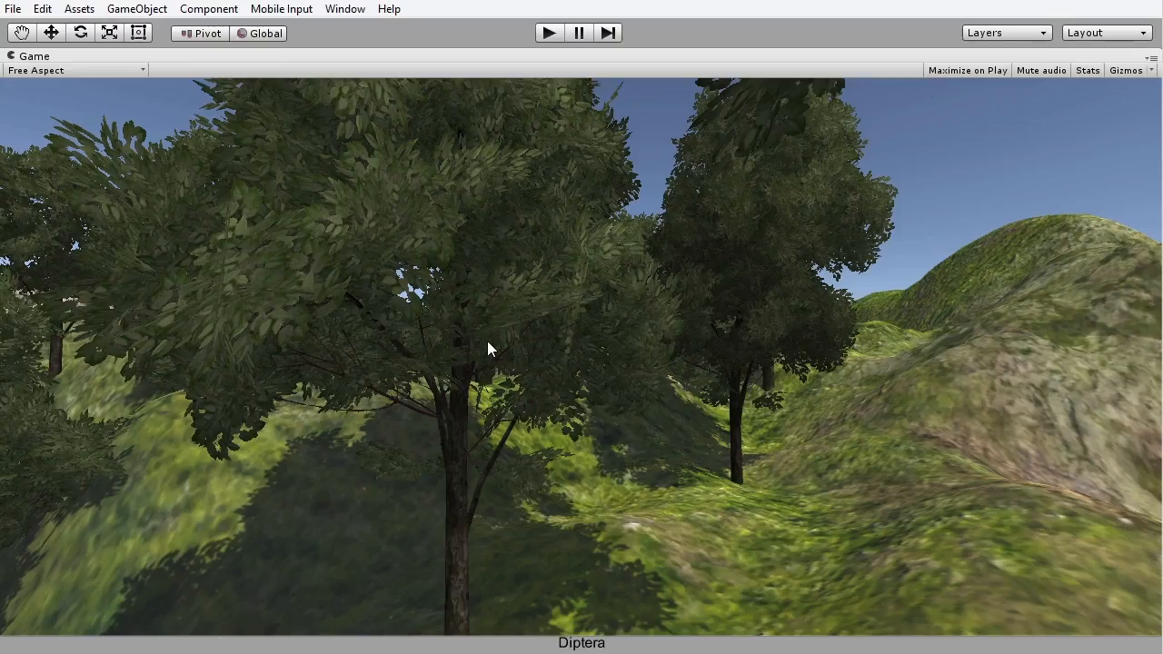
click(550, 33)
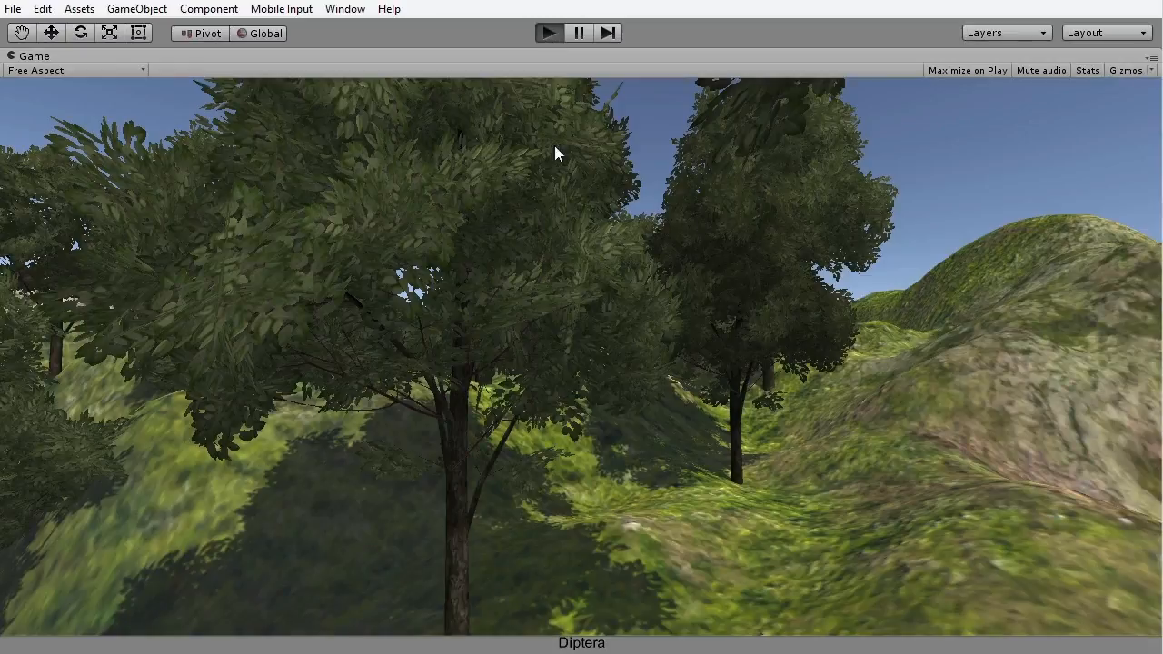
Step: Walk the first-person character among the trees to test their collision in the running game, and stop the play-test
key(w)
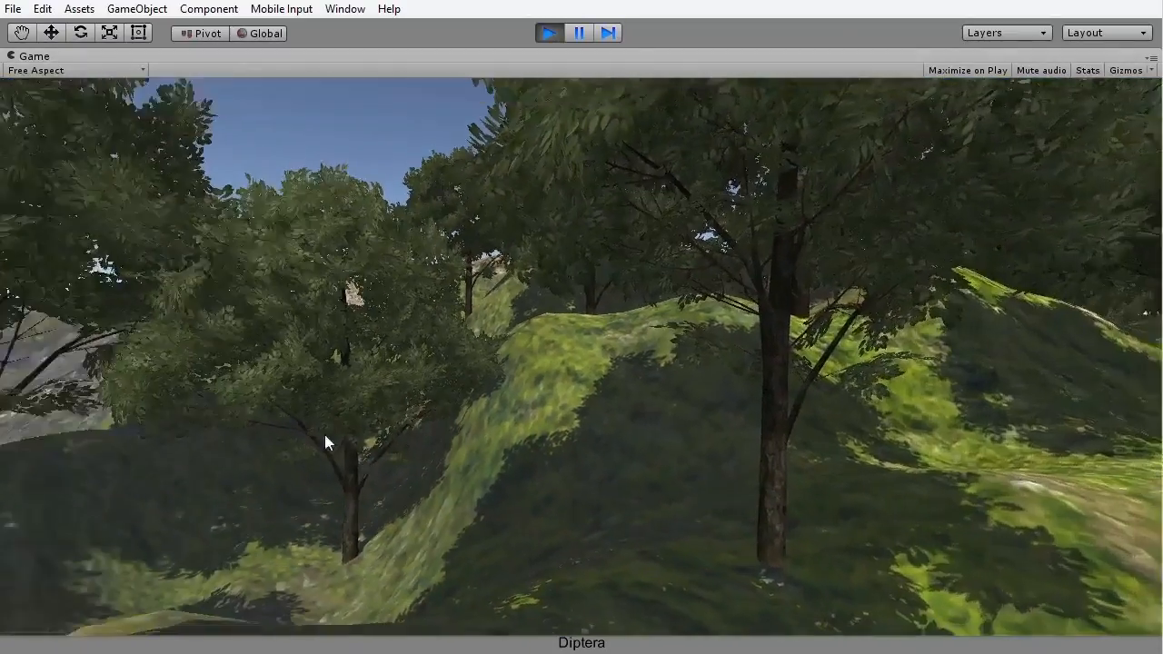
key(w)
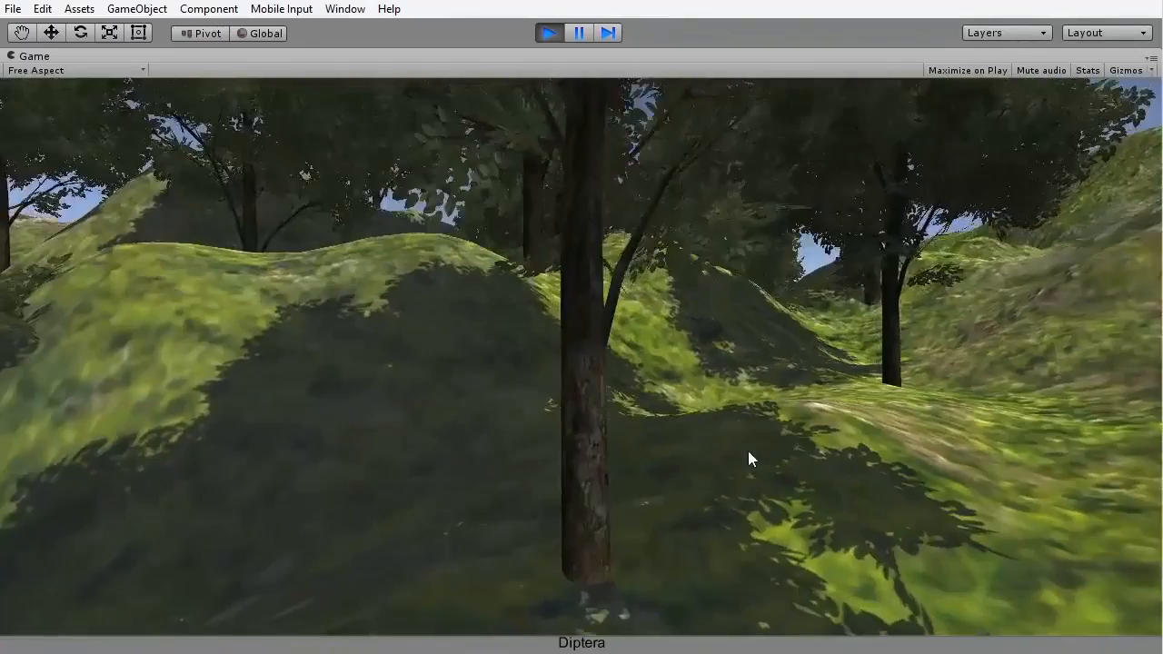
key(s)
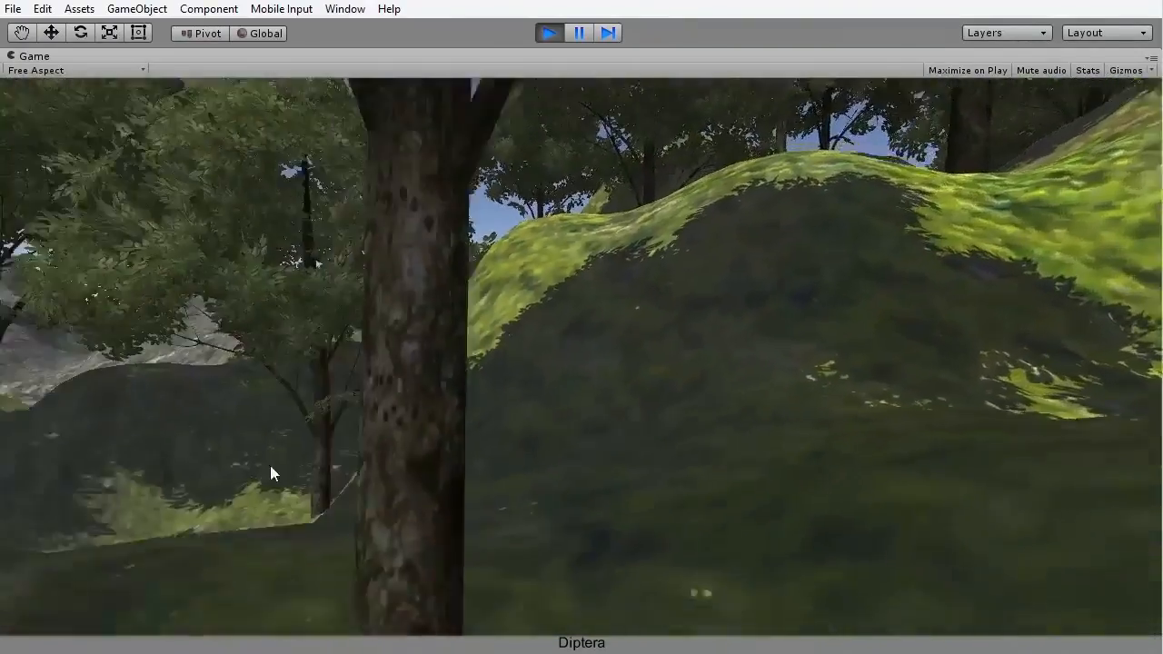
key(w)
key(s)
key(s)
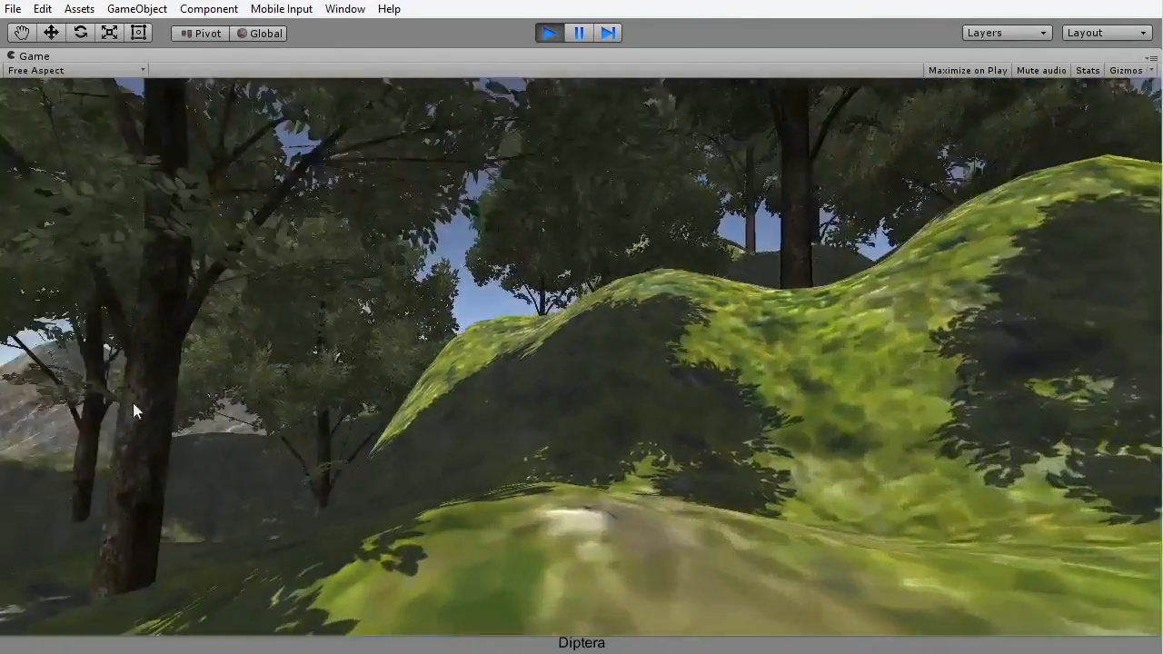
key(w)
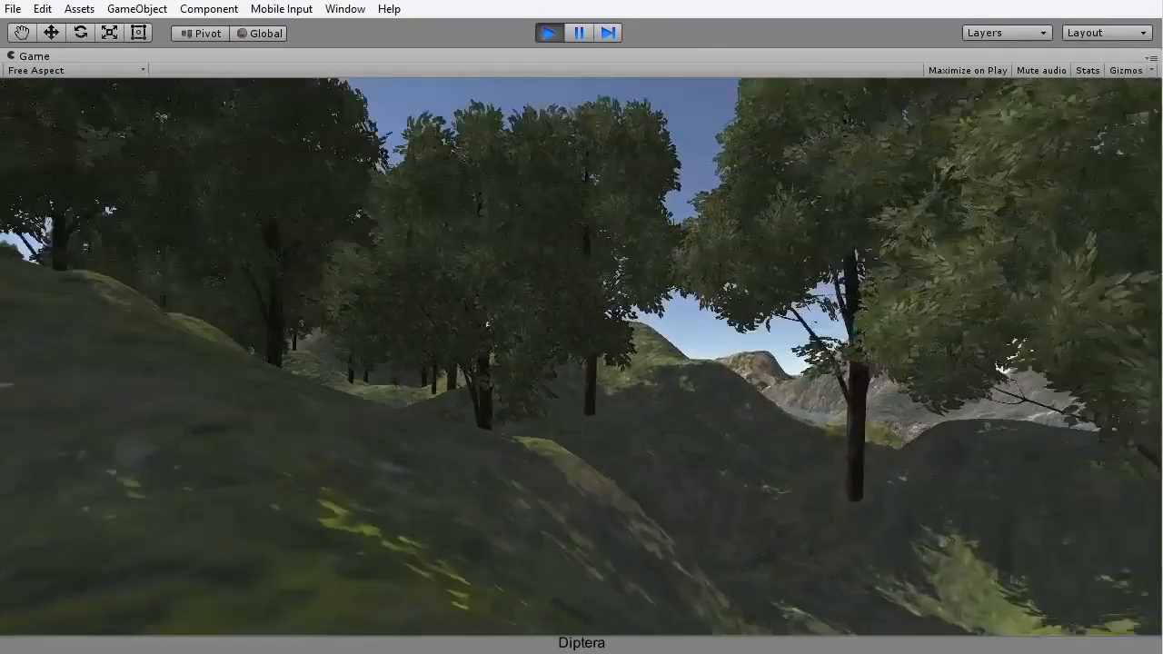
key(w)
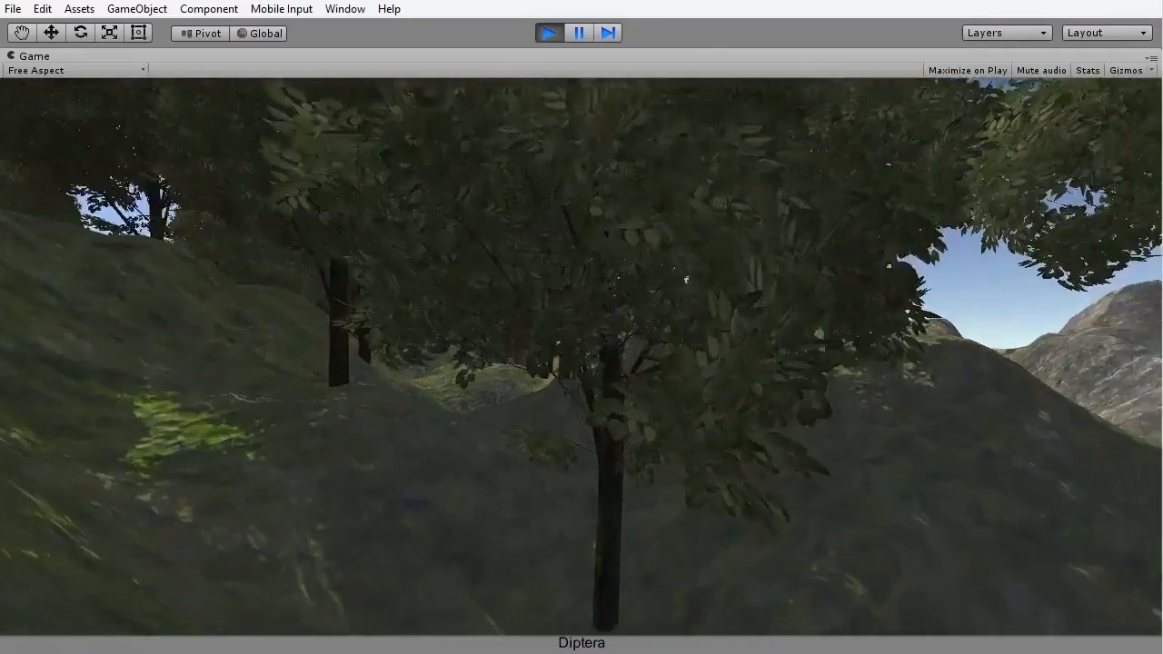
key(w)
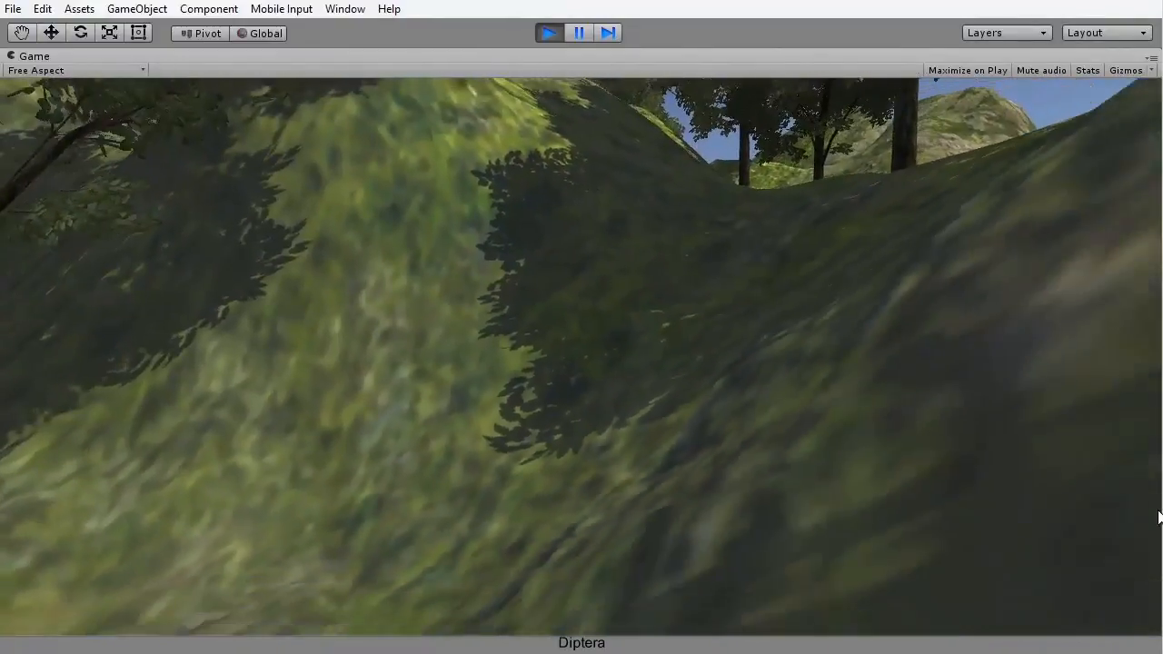
key(ctrl+p)
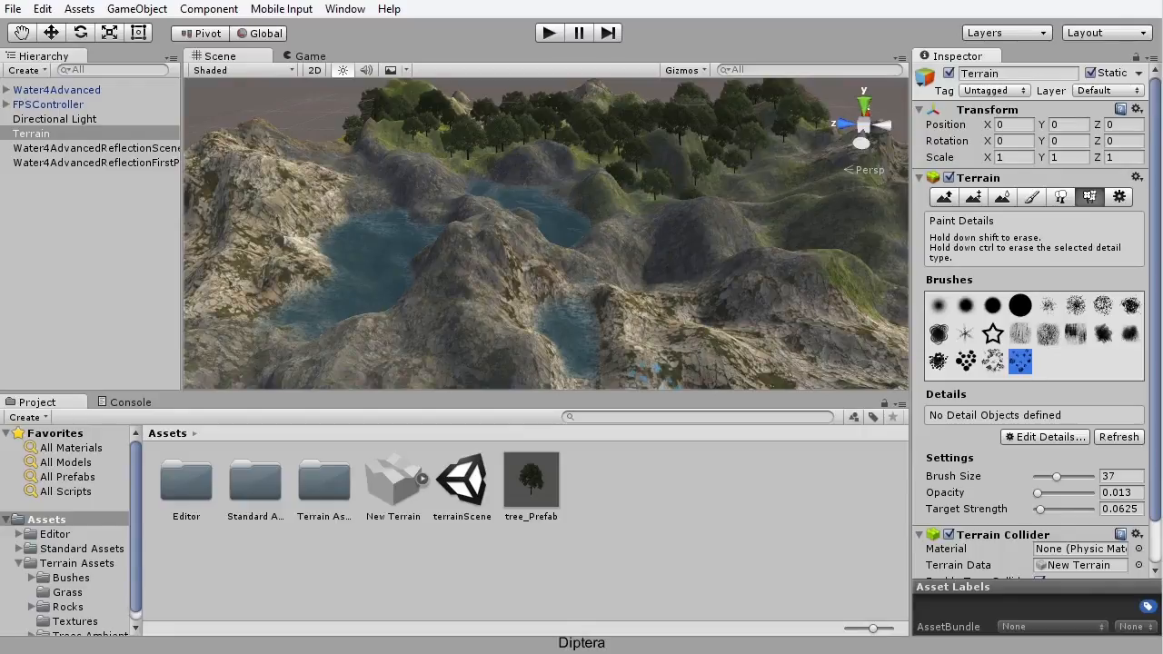
Step: Open the Rocks folder in Terrain Assets and inspect the RockMesh model in the preview
double_click(322, 487)
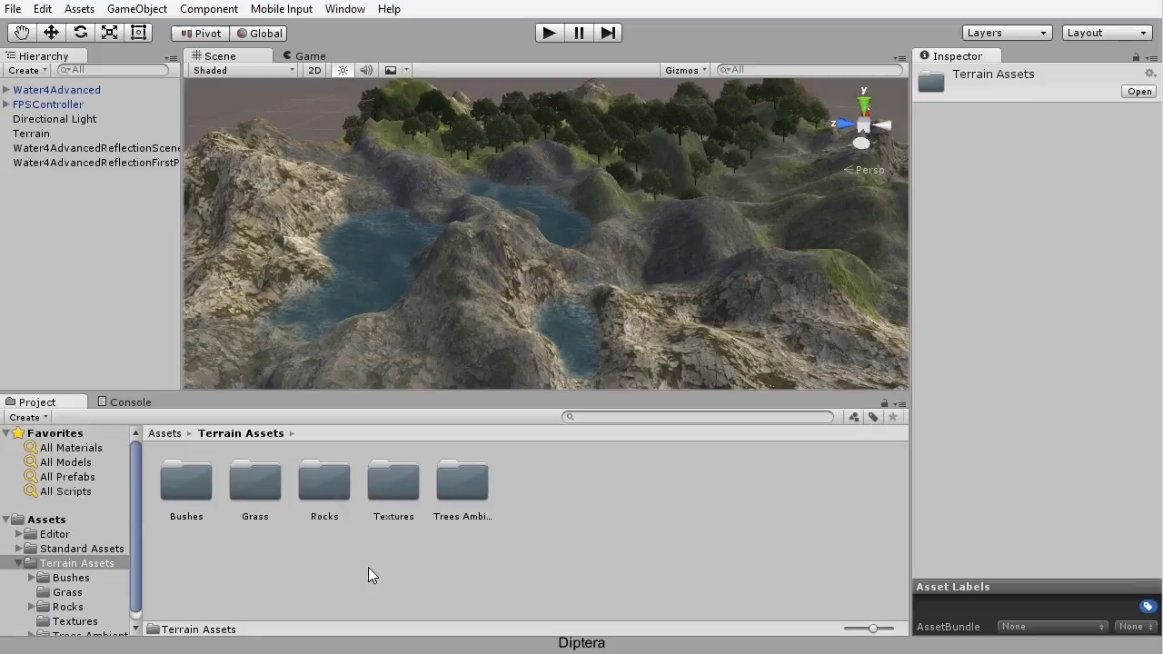
double_click(339, 492)
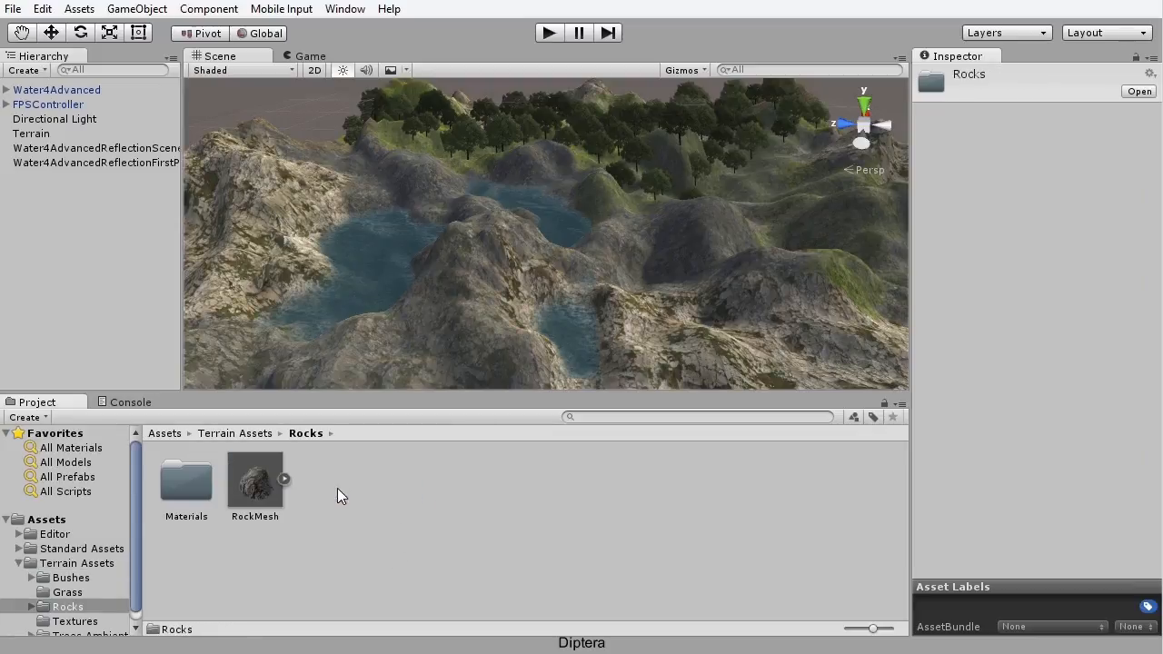
click(256, 478)
drag(1027, 501, 1050, 475)
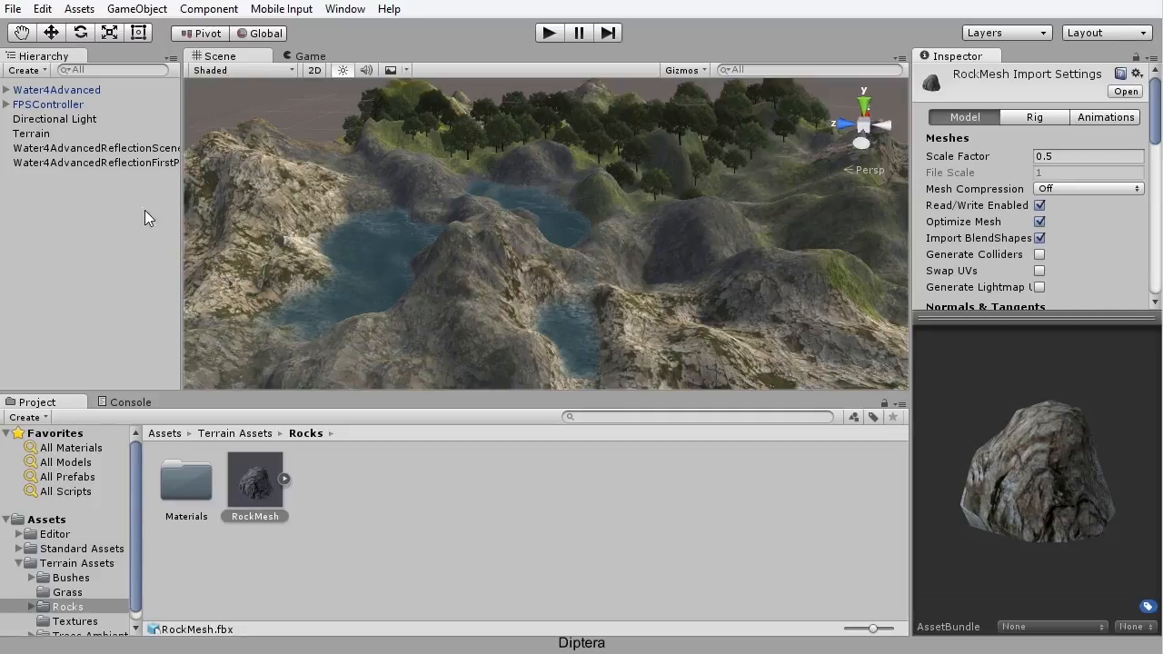
Step: Start a new detail mesh for the terrain's detail painting and assign RockMesh as its detail object
click(50, 135)
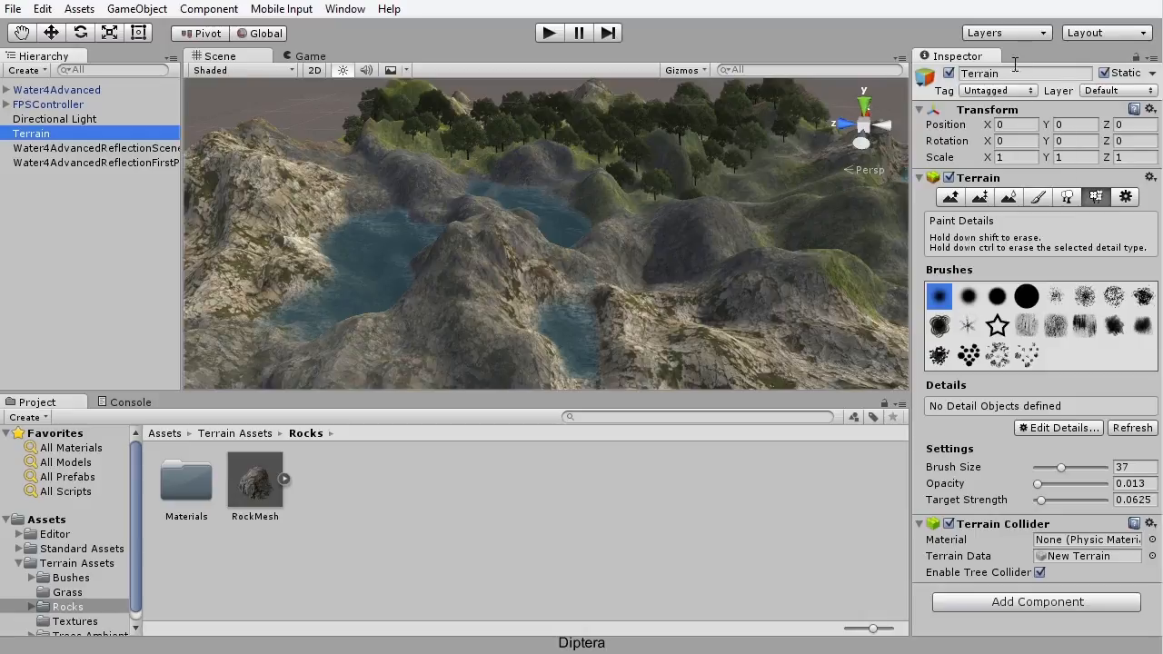
click(1100, 202)
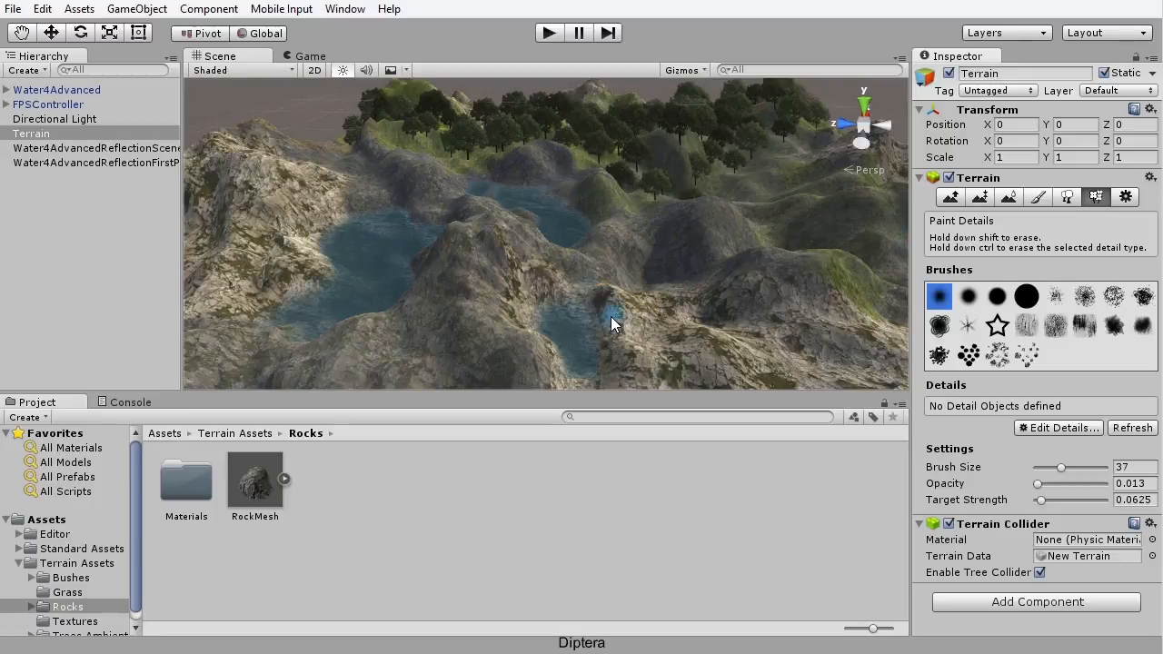
click(1054, 432)
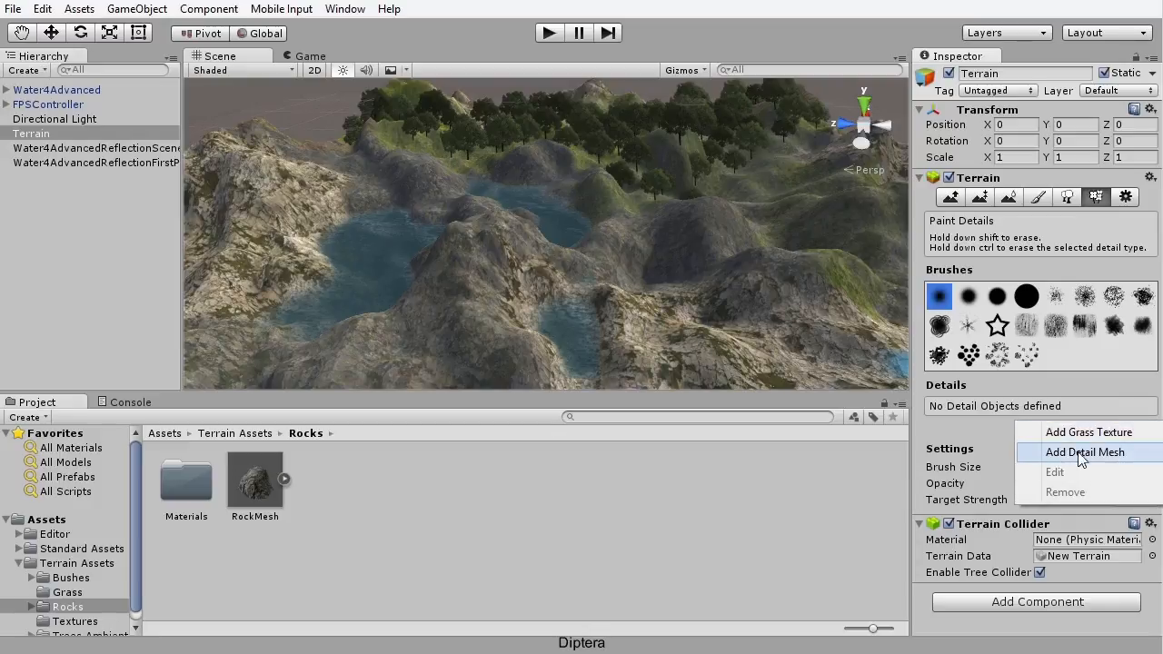
click(1081, 454)
drag(635, 174, 581, 158)
drag(257, 491, 663, 201)
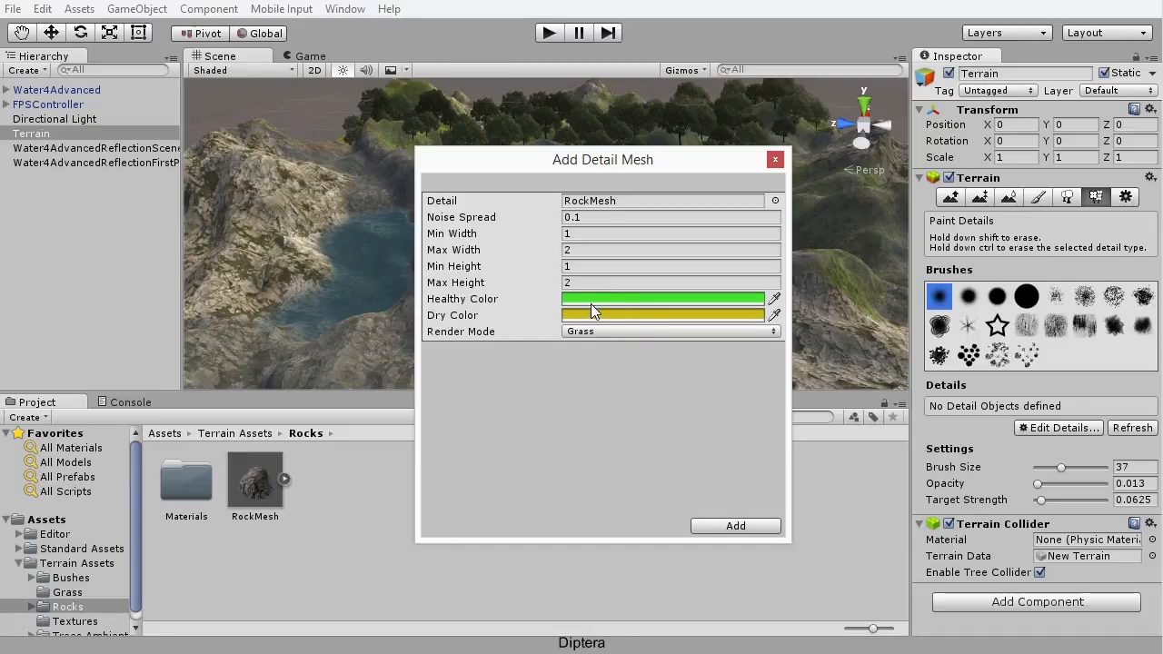
Step: Set the detail mesh's healthy color to near-white (250, 255, 249) and its dry color to light grey (218, 218, 218)
click(624, 299)
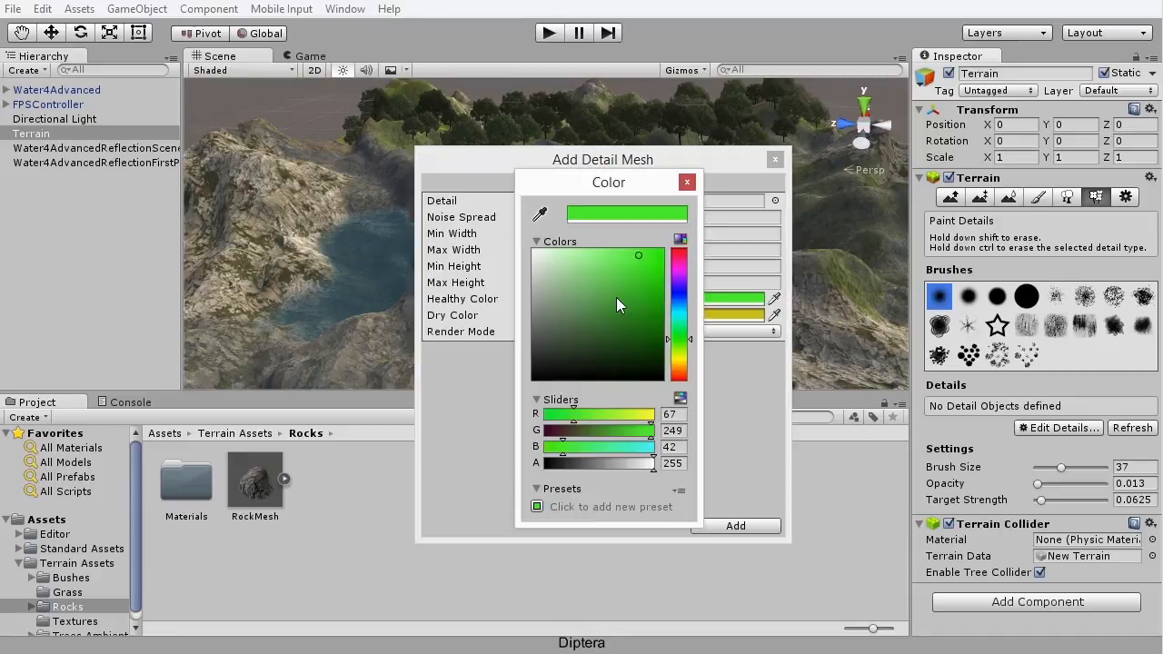
drag(616, 297, 535, 252)
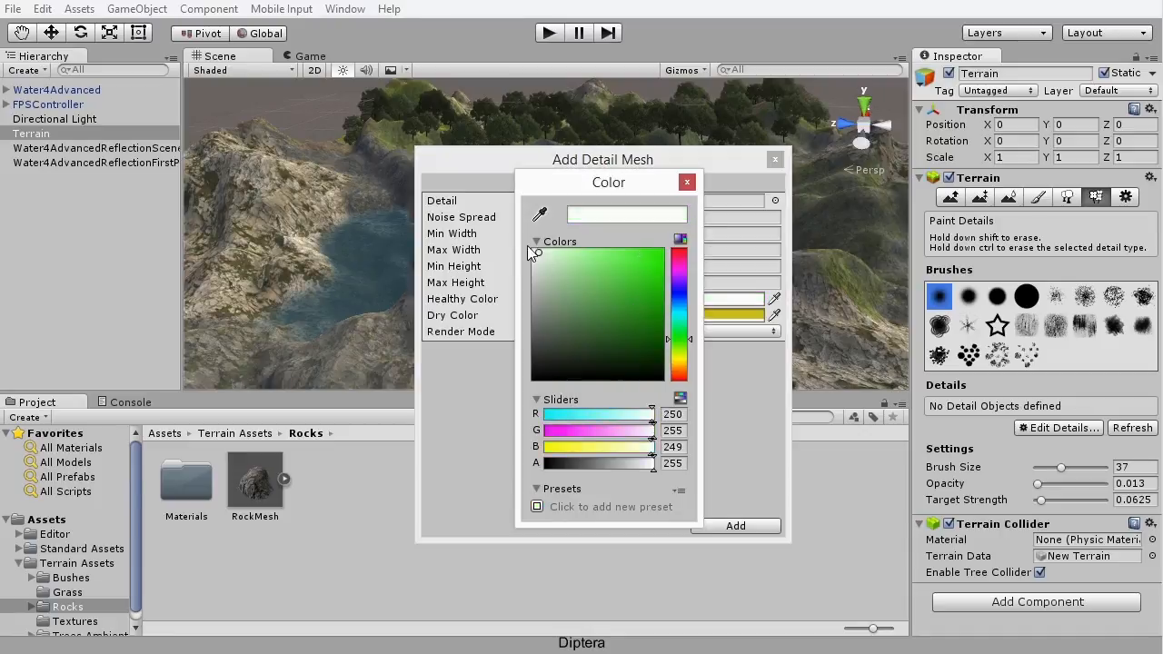
click(687, 181)
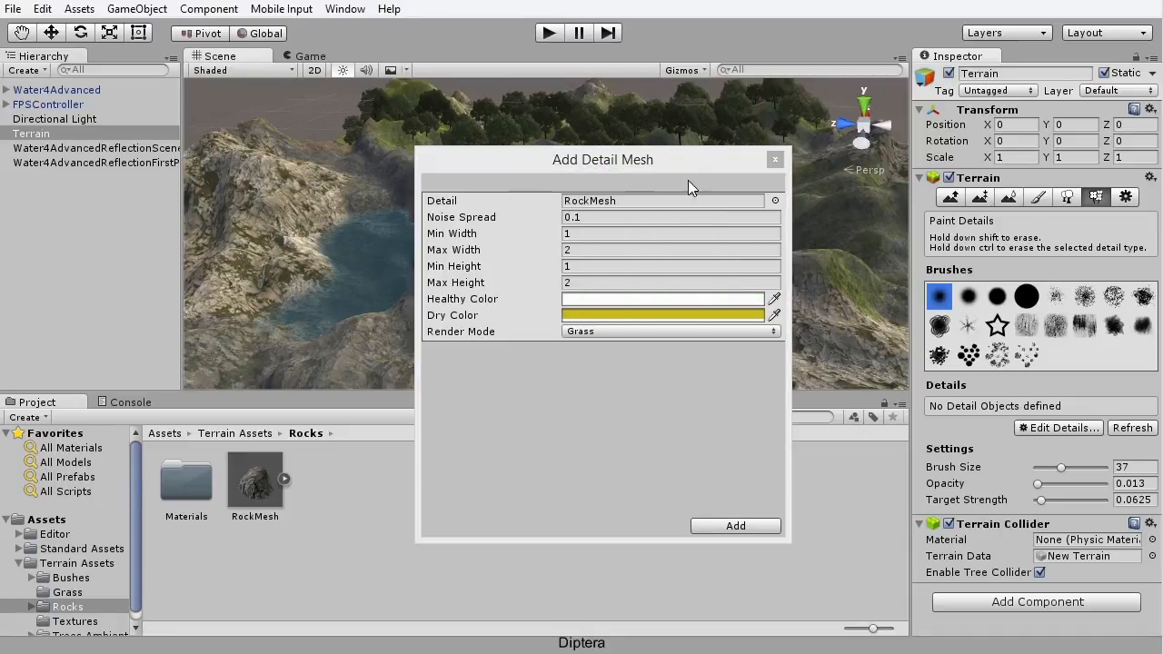
click(597, 317)
drag(581, 295, 536, 270)
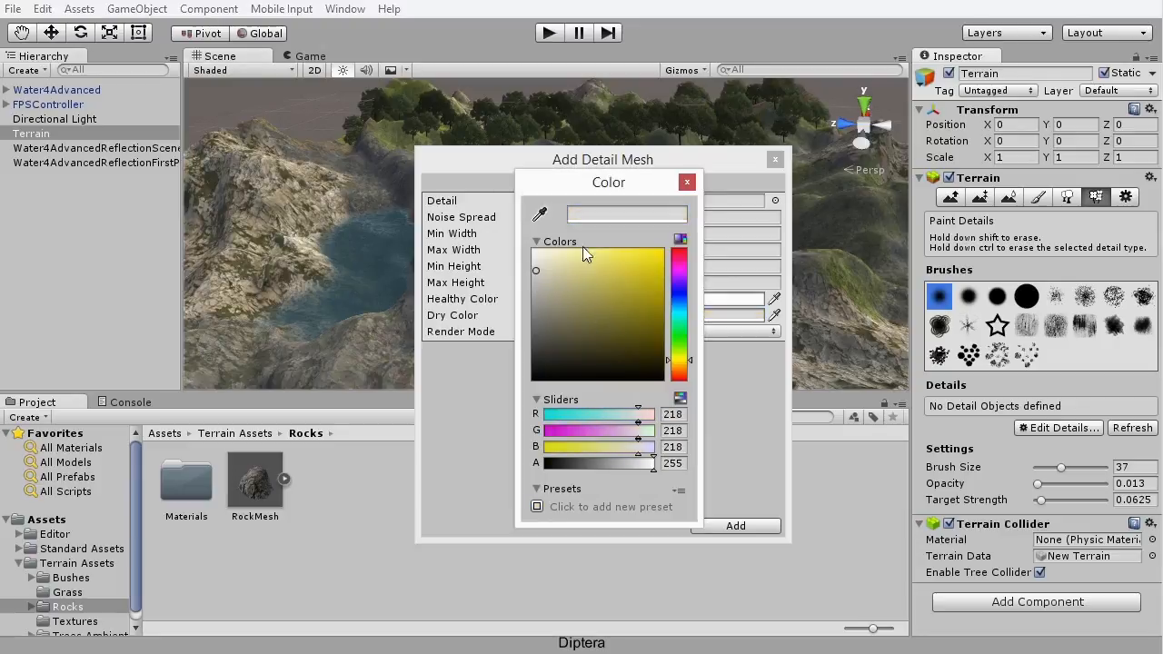
click(687, 183)
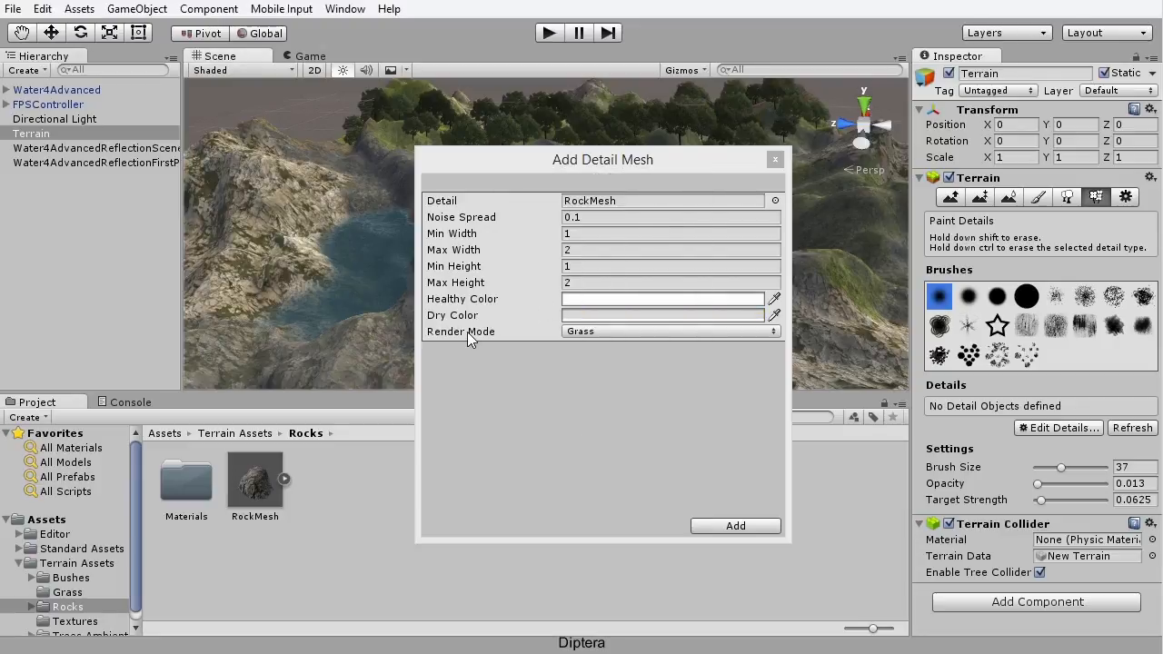
Step: Set the render mode to Vertex Lit and add the RockMesh detail to the terrain
click(611, 332)
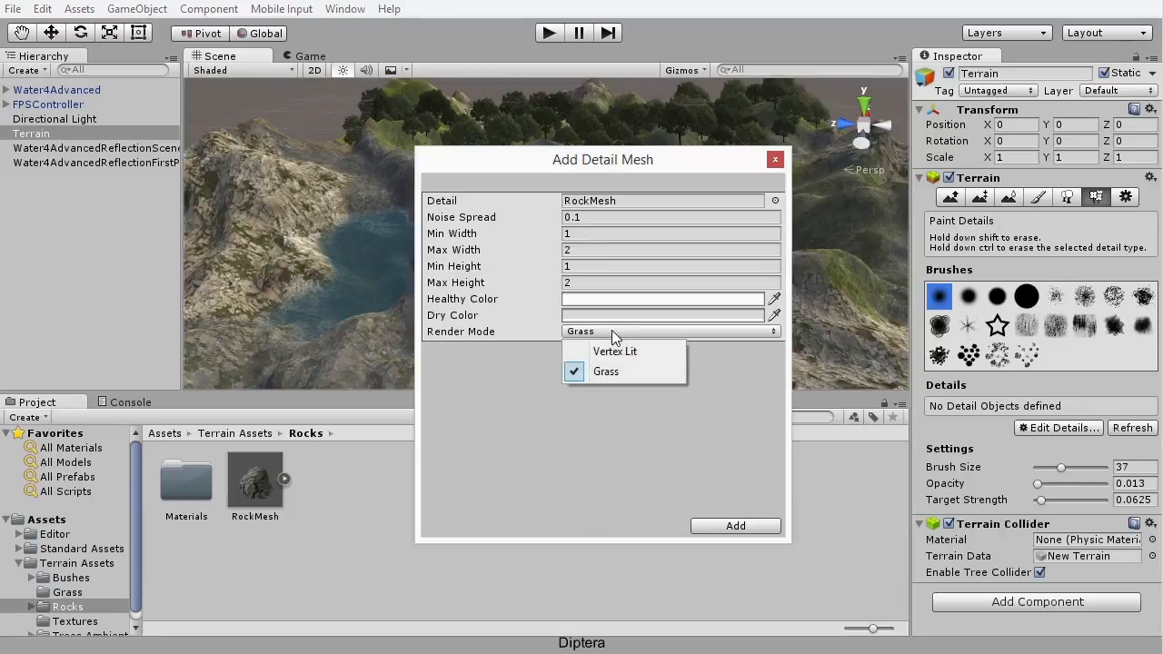
click(629, 356)
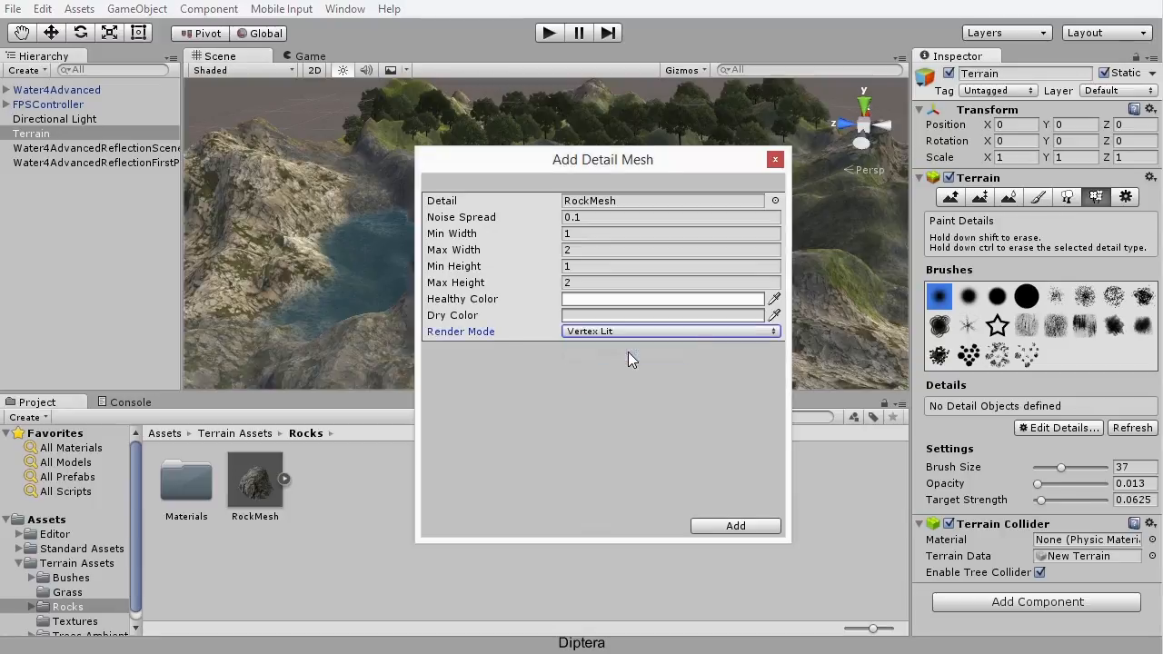
click(734, 527)
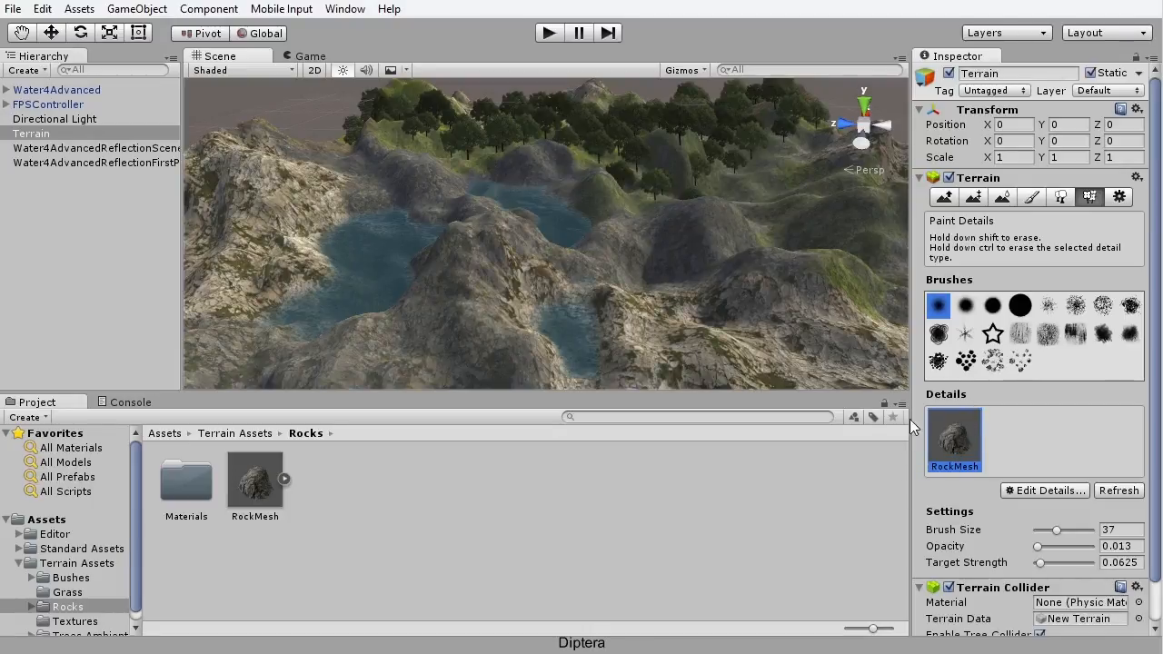
Step: Choose the last scattered-dot brush, set the brush size to 25, and paint a first group of rocks on the rocky slope
right_drag(689, 301, 677, 323)
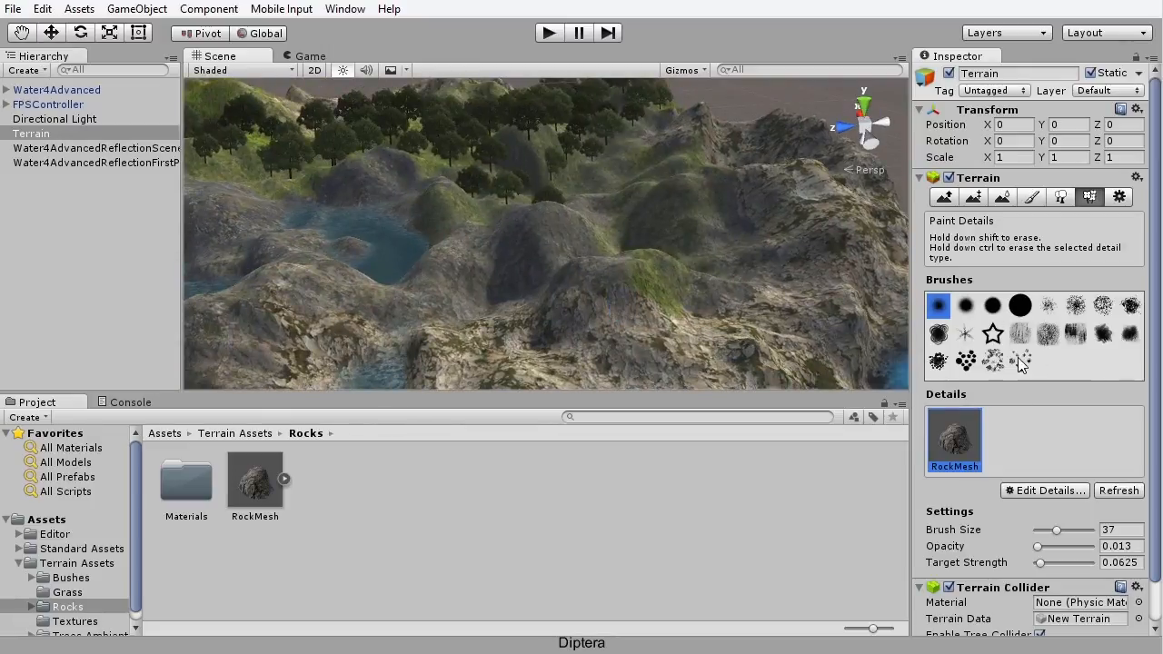
click(1020, 361)
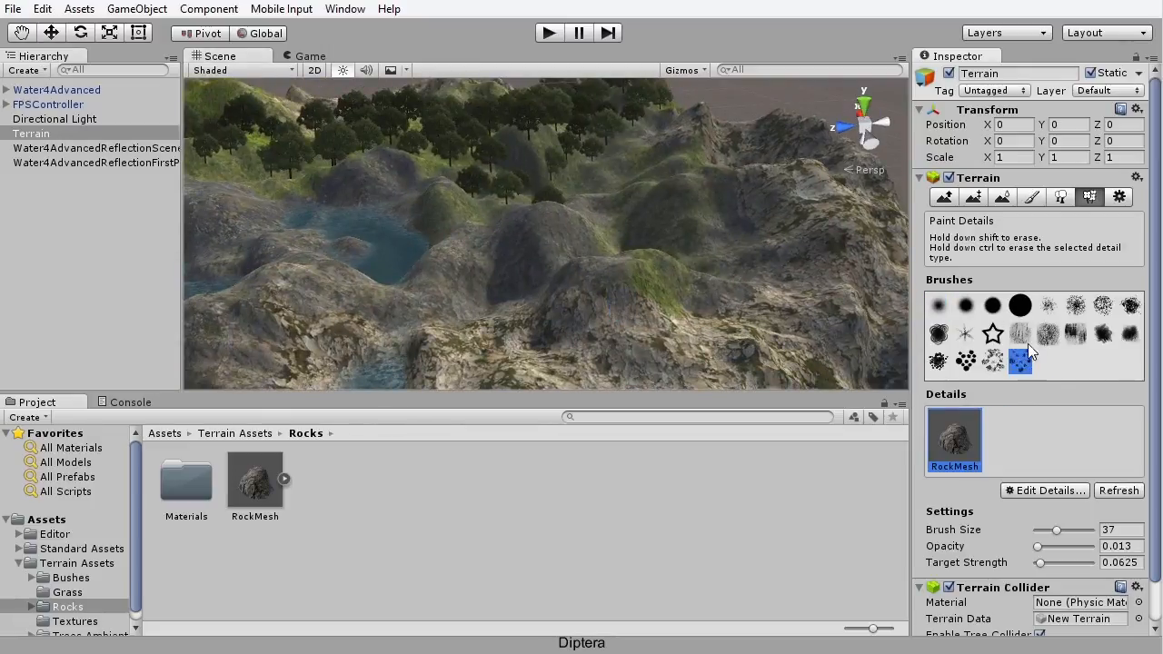
drag(1059, 532, 1059, 534)
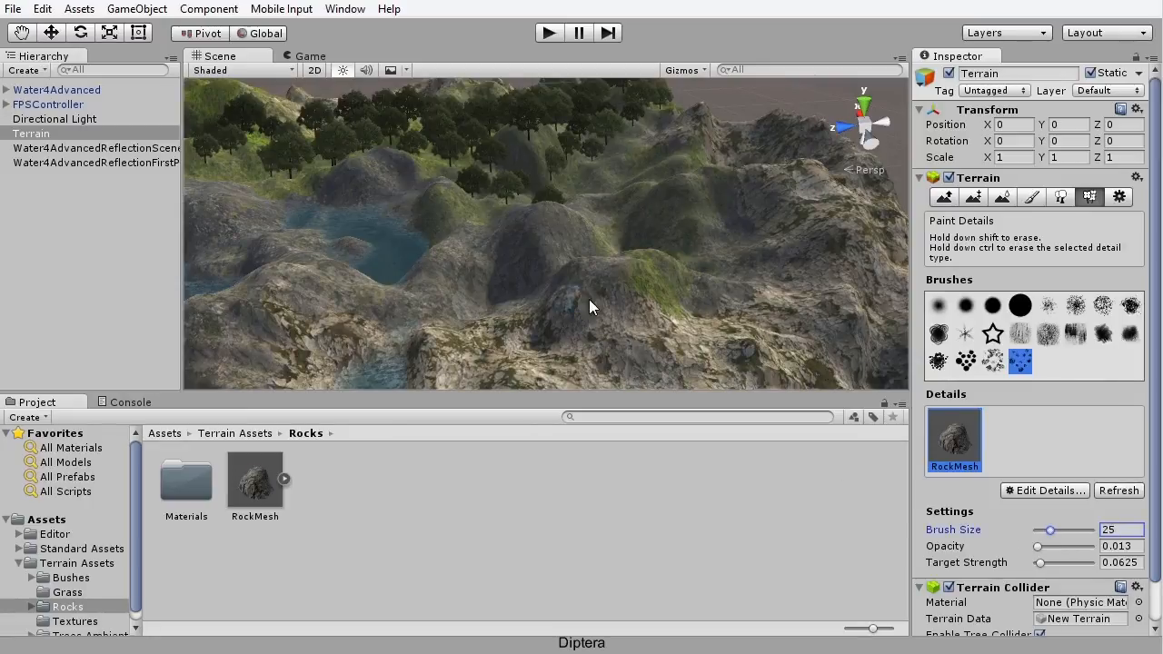
mouse_move(636, 275)
alt+mouse_down()
mouse_move(576, 306)
mouse_move(606, 302)
alt+mouse_up()
scroll(606, 302, up, 2)
mouse_move(606, 302)
middle_down()
mouse_move(579, 259)
mouse_move(584, 272)
middle_up()
scroll(581, 266, up, 1)
scroll(584, 273, down, 1)
click(622, 279)
drag(571, 311, 505, 355)
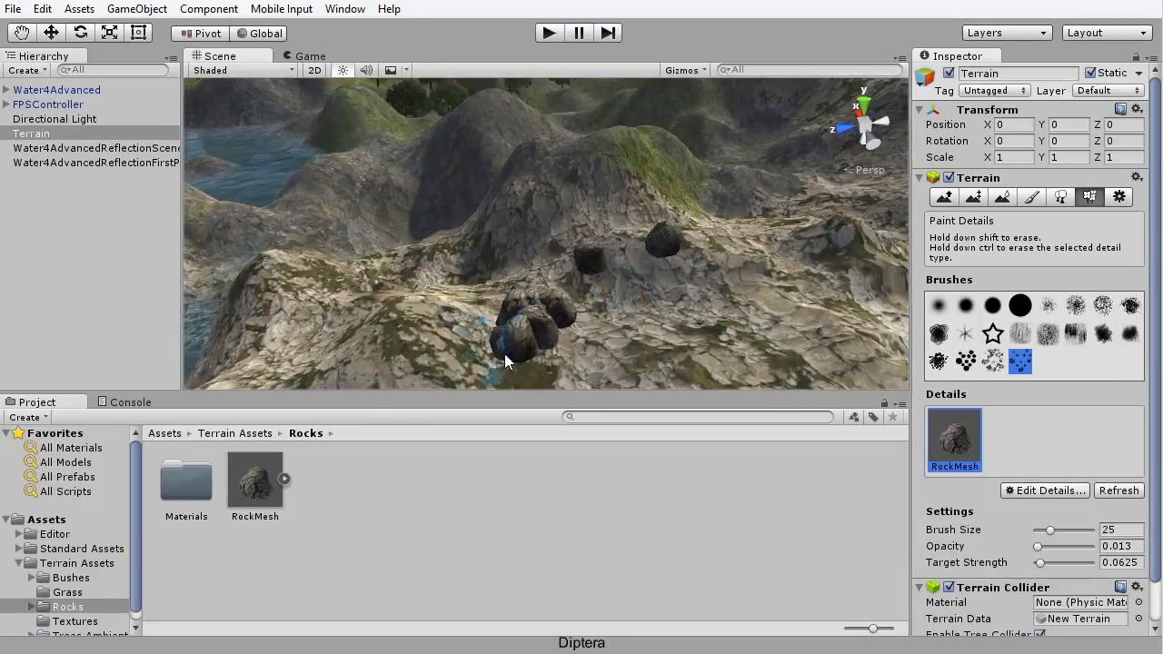
Step: Paint more clusters of rocks across the rocky hills around the lake
mouse_move(728, 345)
mouse_down()
mouse_move(774, 337)
mouse_move(768, 350)
mouse_up()
scroll(522, 348, down, 3)
mouse_move(522, 348)
right_down()
mouse_move(578, 327)
mouse_move(687, 227)
right_up()
mouse_move(687, 227)
mouse_down()
mouse_move(670, 334)
mouse_move(509, 334)
mouse_up()
mouse_move(454, 351)
right_down()
mouse_move(639, 330)
mouse_move(636, 320)
right_up()
click(581, 264)
drag(576, 264, 508, 318)
mouse_move(406, 352)
mouse_down()
mouse_move(417, 193)
mouse_move(463, 238)
mouse_up()
scroll(517, 334, down, 4)
right_drag(517, 323, 677, 343)
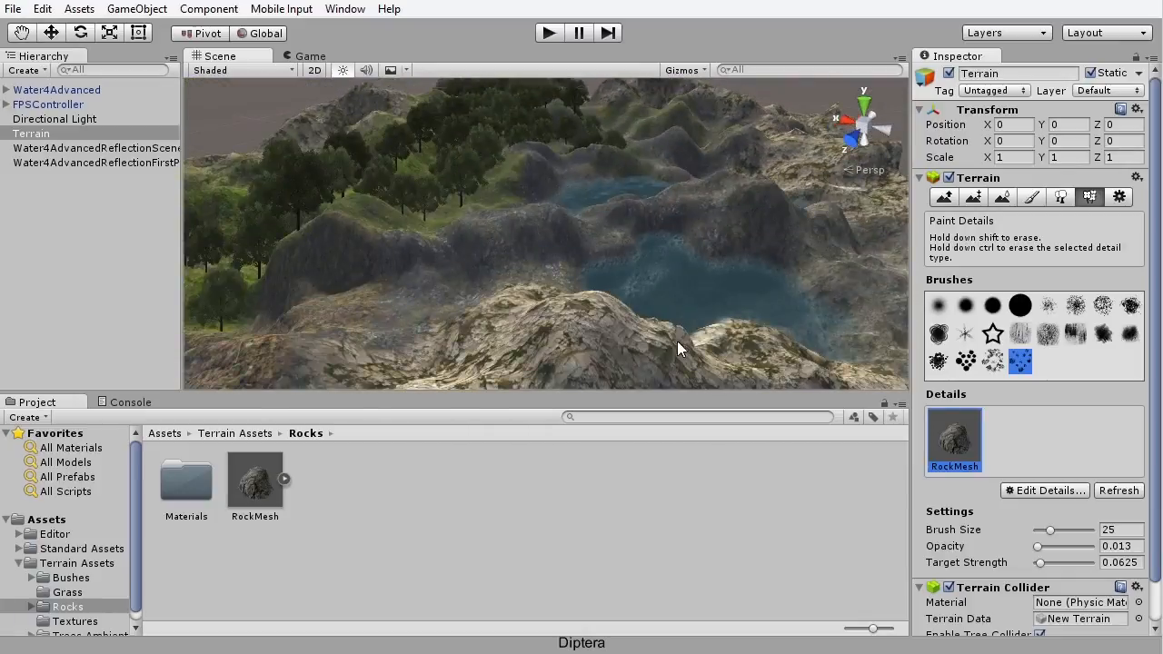
Step: Examine how the painted rocks display at different viewing distances and review the terrain's tree and detail object settings
scroll(660, 309, up, 5)
right_drag(658, 308, 627, 318)
scroll(629, 274, up, 1)
scroll(630, 274, down, 10)
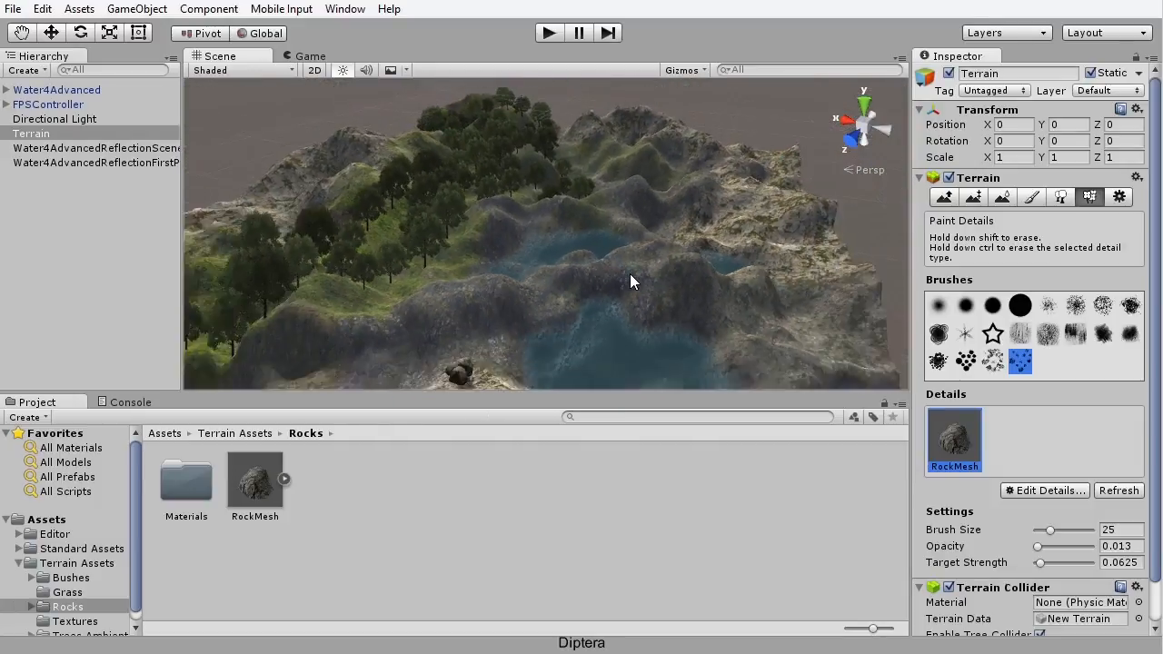
scroll(605, 309, up, 10)
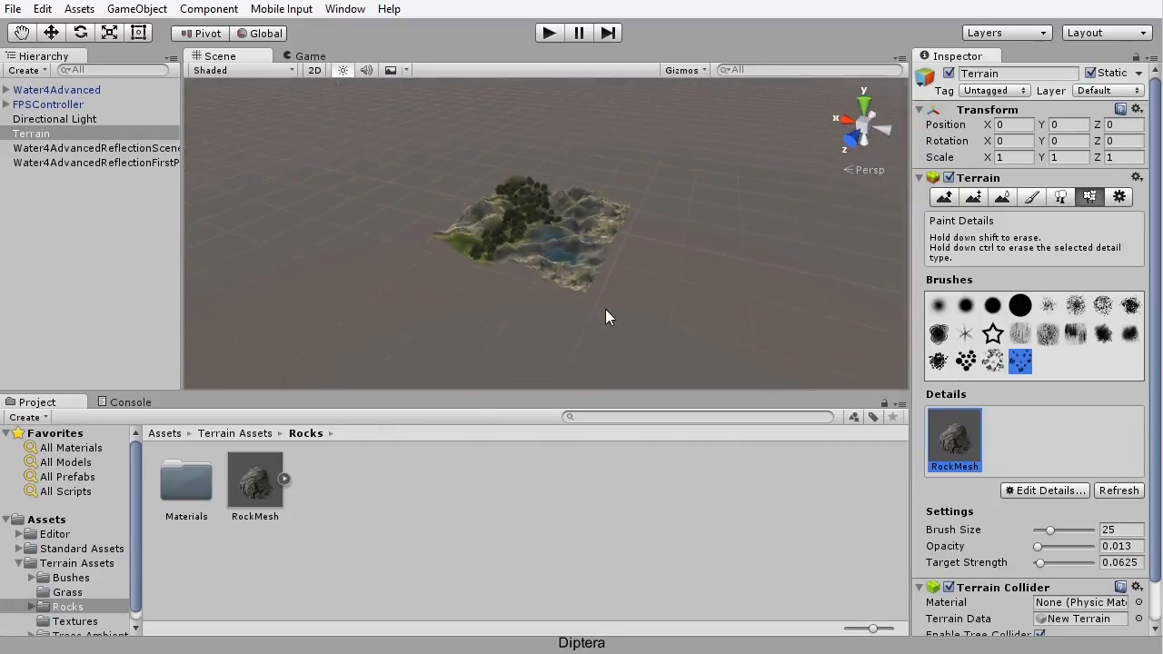
scroll(604, 309, up, 6)
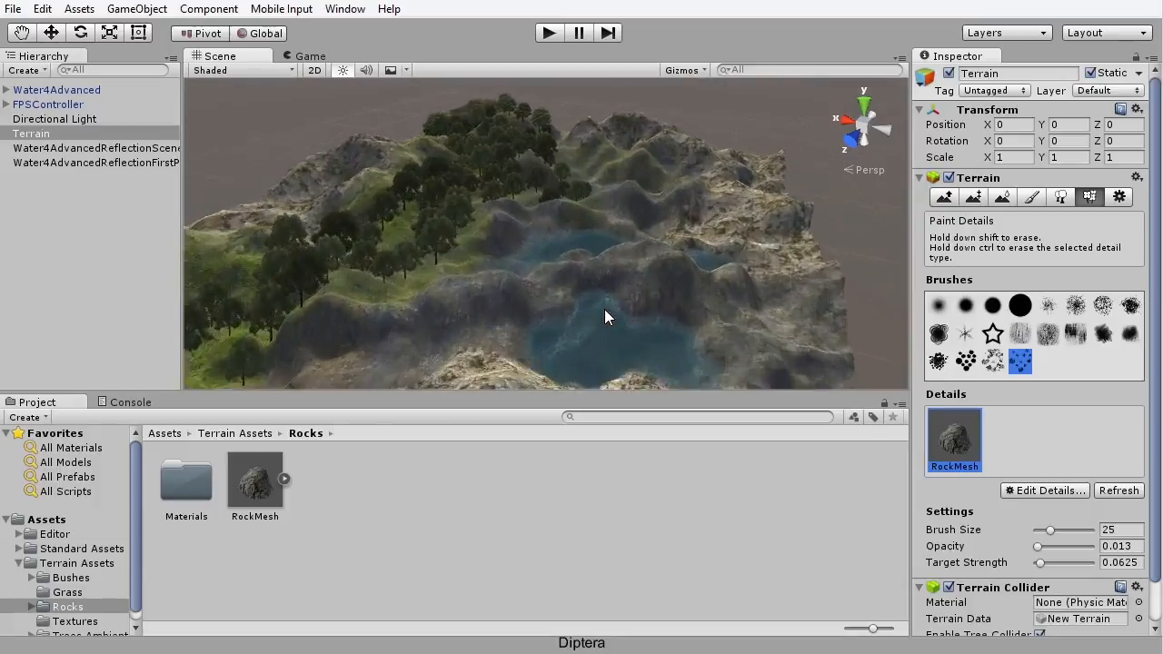
scroll(604, 309, down, 5)
scroll(604, 309, up, 6)
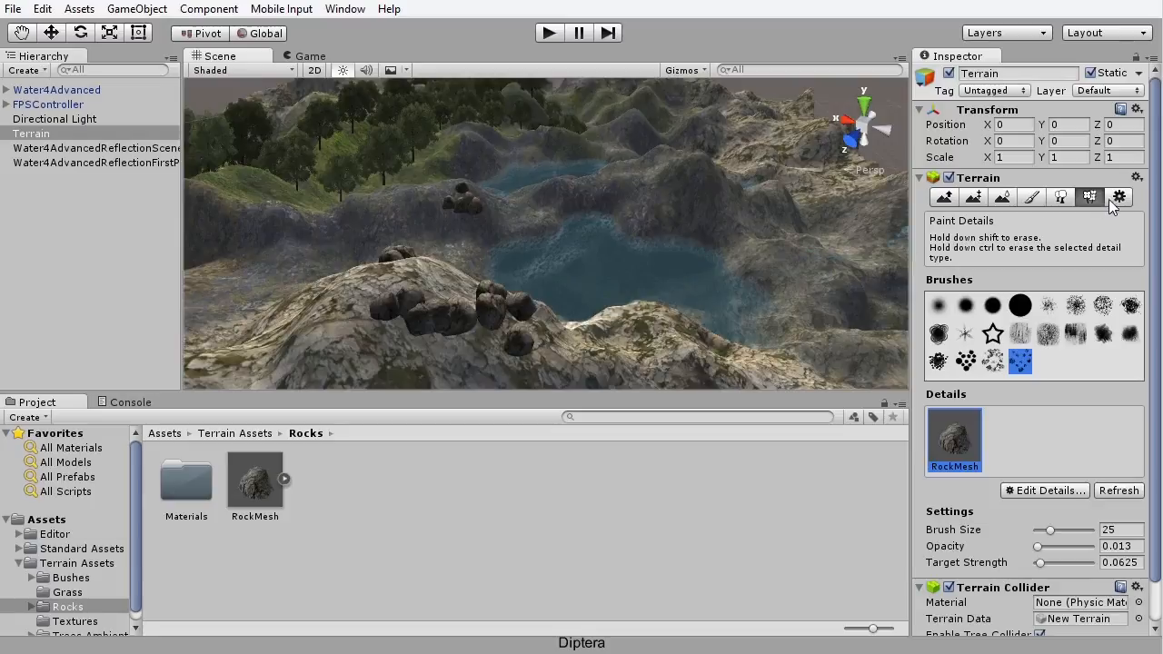
click(1119, 199)
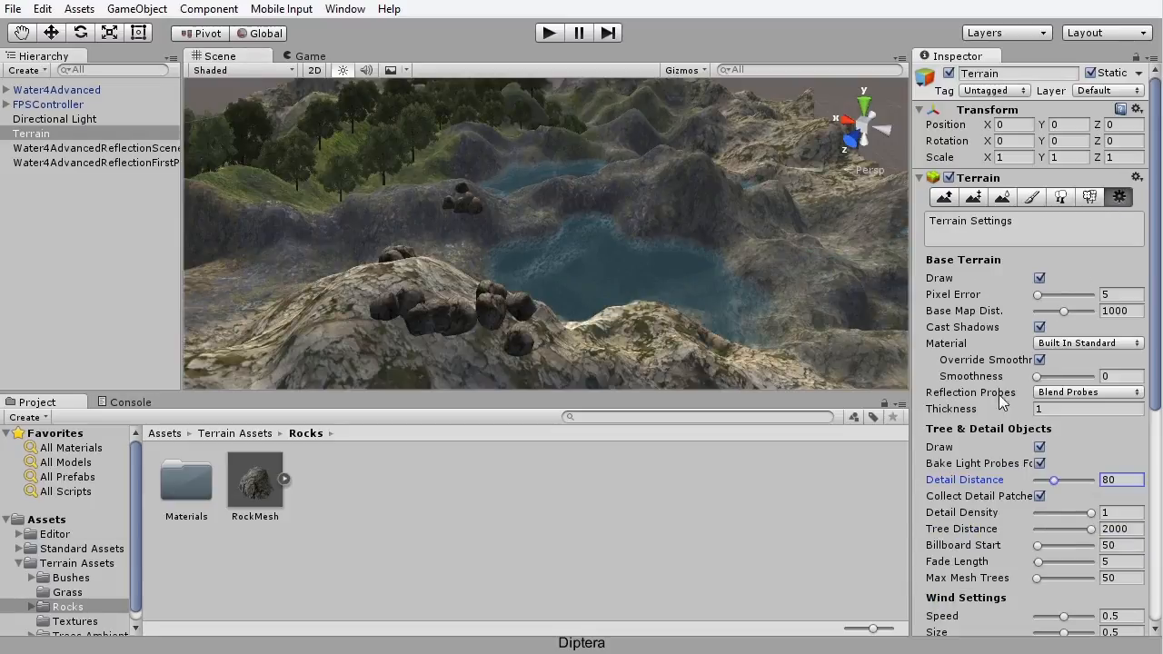
drag(1152, 394, 1152, 433)
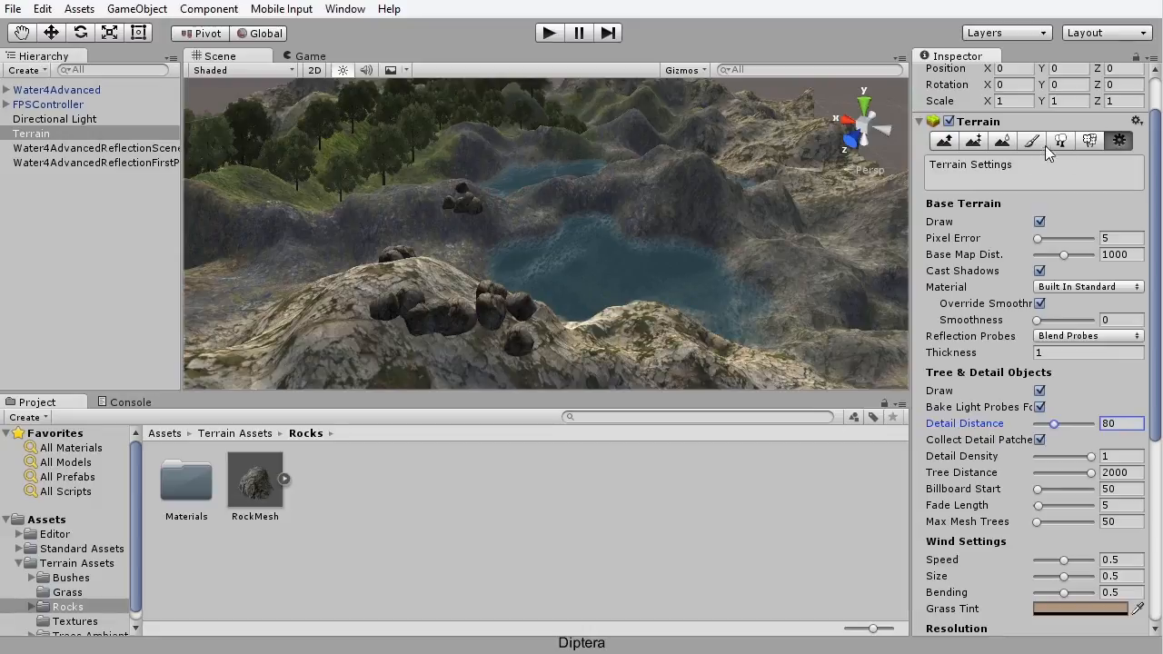
Step: Return to detail painting with the RockMesh detail and paint rocks on the ground beneath the trees in the wooded valley
click(1089, 141)
mouse_move(608, 271)
middle_down()
mouse_move(482, 281)
mouse_move(501, 288)
middle_up()
mouse_move(511, 275)
right_down()
mouse_move(472, 287)
mouse_move(524, 273)
mouse_move(568, 234)
mouse_move(557, 245)
right_up()
scroll(472, 287, up, 6)
scroll(489, 287, up, 4)
click(583, 218)
scroll(565, 189, down, 8)
scroll(557, 244, up, 6)
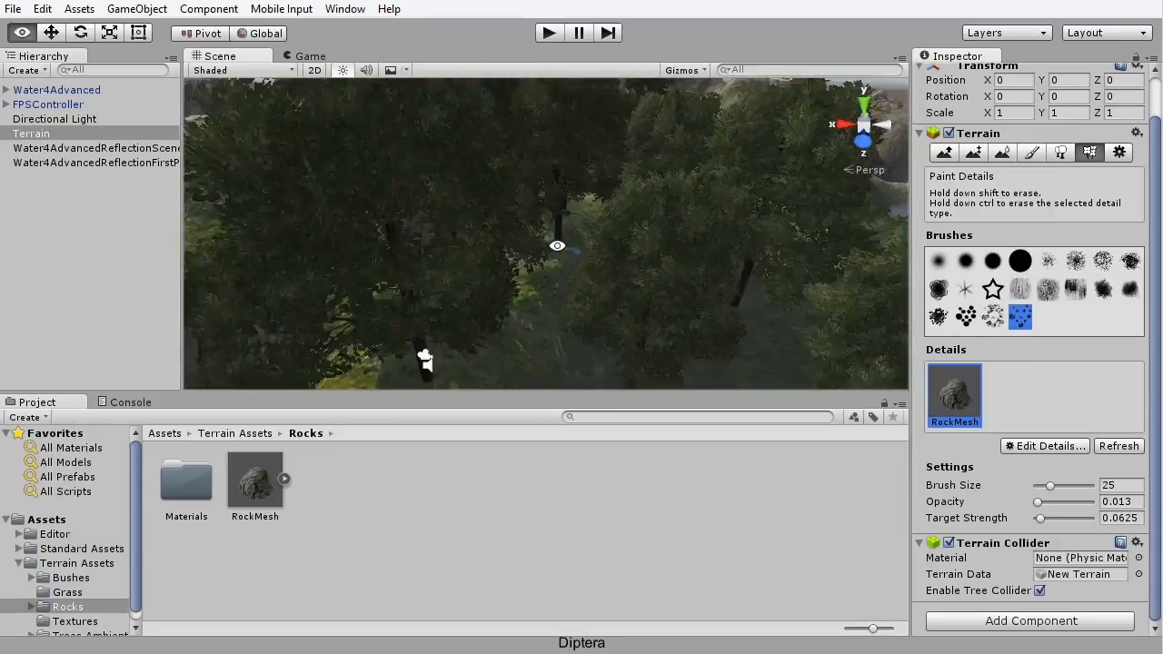
click(547, 264)
middle_drag(596, 263, 527, 280)
scroll(516, 278, down, 8)
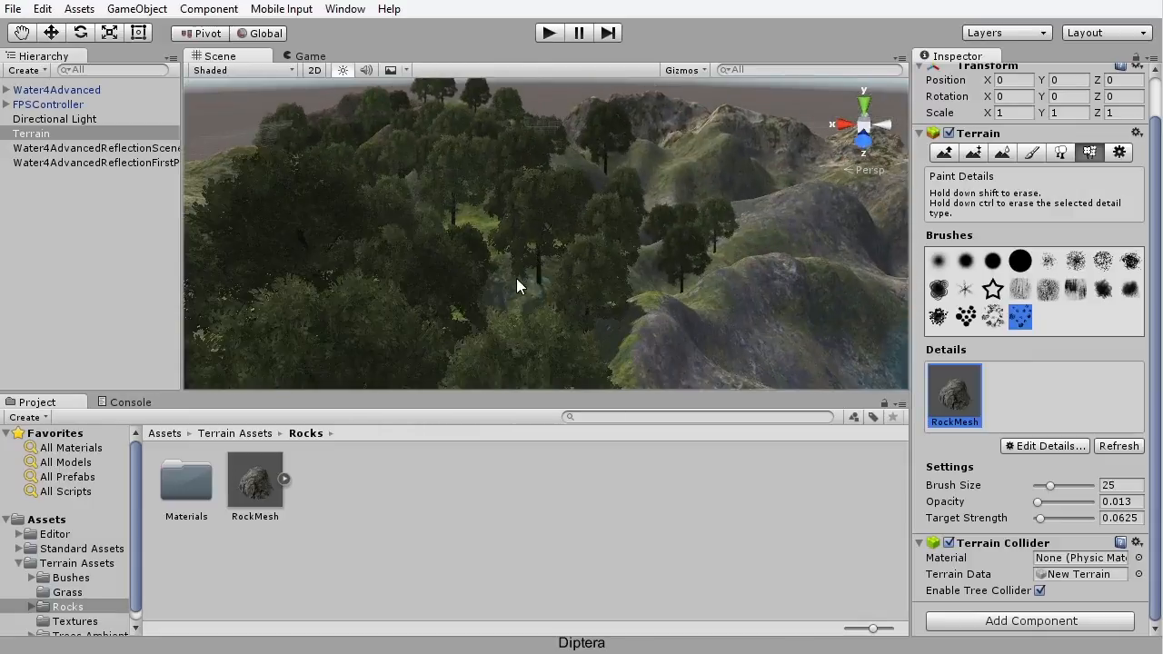
Step: Paint a few more rocks on the forest floor between the tree trunks
scroll(484, 241, up, 8)
mouse_move(455, 263)
right_down()
mouse_move(495, 250)
mouse_move(551, 293)
right_up()
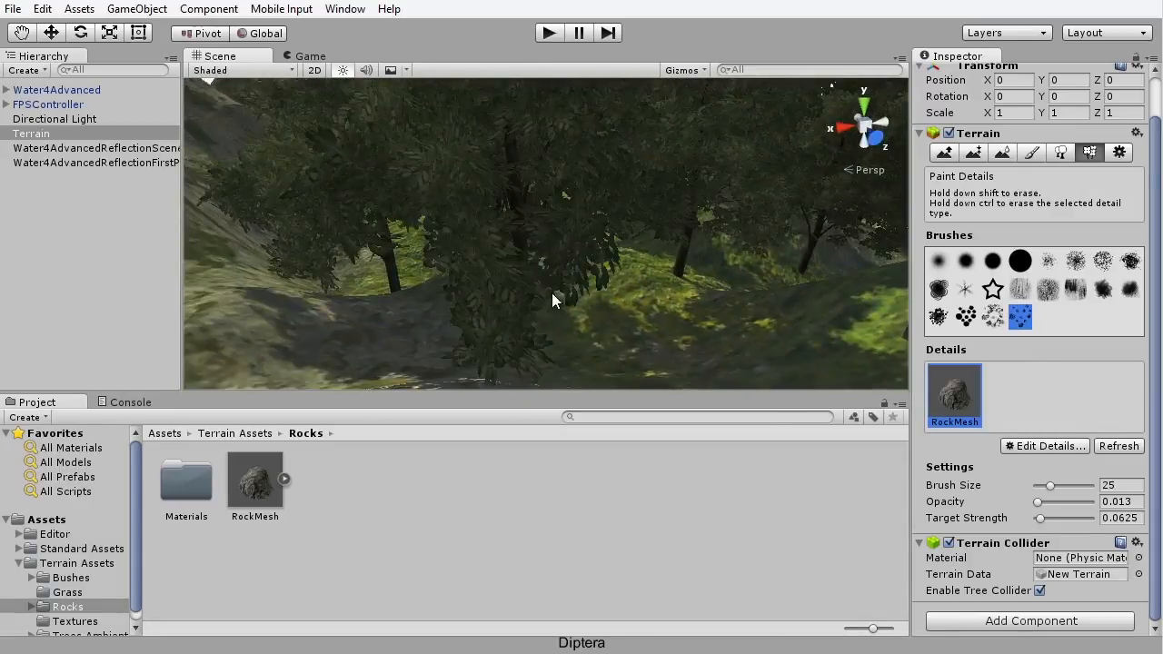
click(656, 339)
click(368, 313)
click(349, 320)
scroll(608, 228, down, 5)
mouse_move(608, 228)
right_down()
mouse_move(615, 252)
mouse_move(667, 254)
mouse_move(637, 270)
mouse_move(639, 251)
mouse_move(548, 257)
right_up()
scroll(548, 257, up, 3)
right_drag(618, 269, 536, 309)
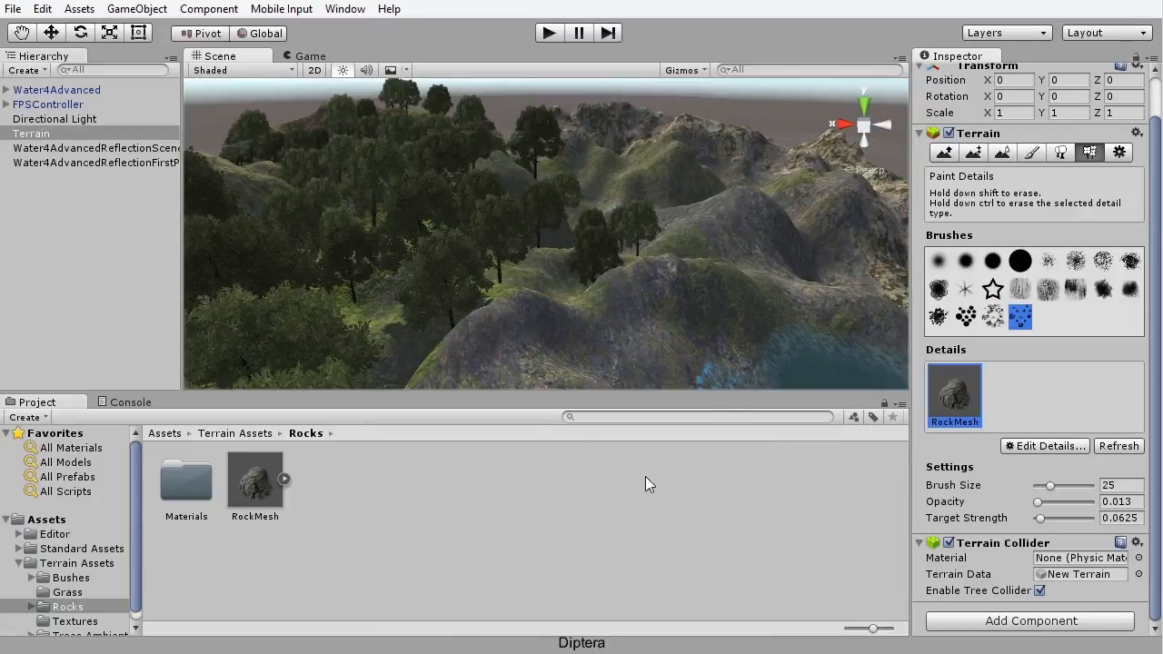
Step: Look through the Textures assets and open the Grass folder of the Terrain Assets
click(1042, 452)
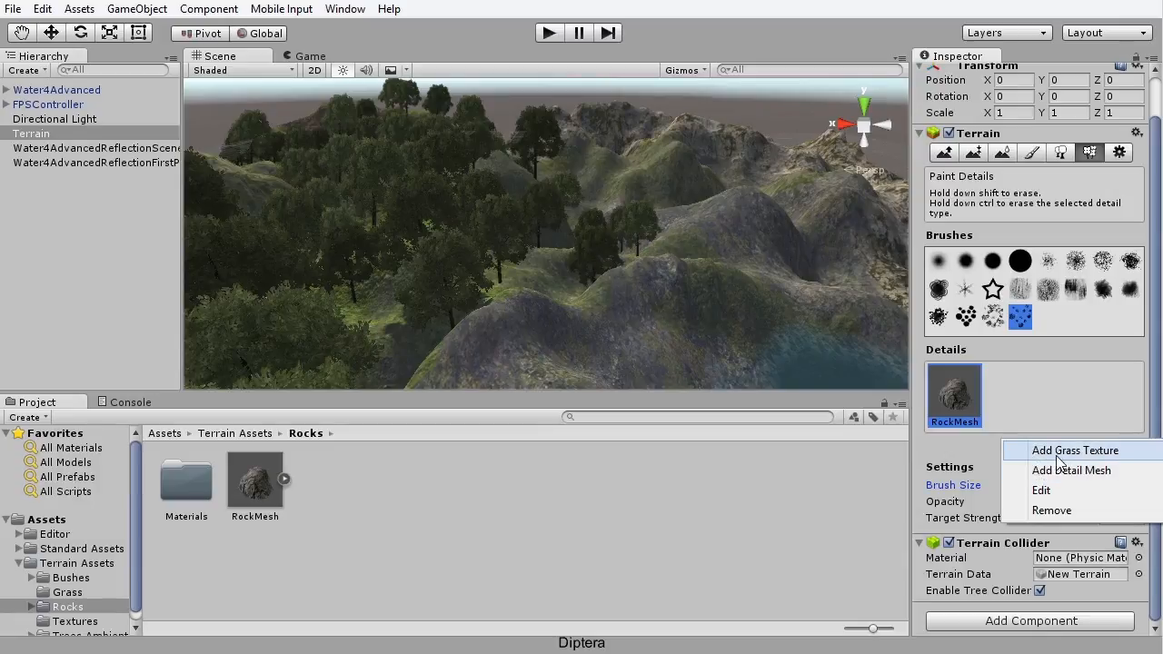
click(134, 581)
scroll(64, 556, down, 1)
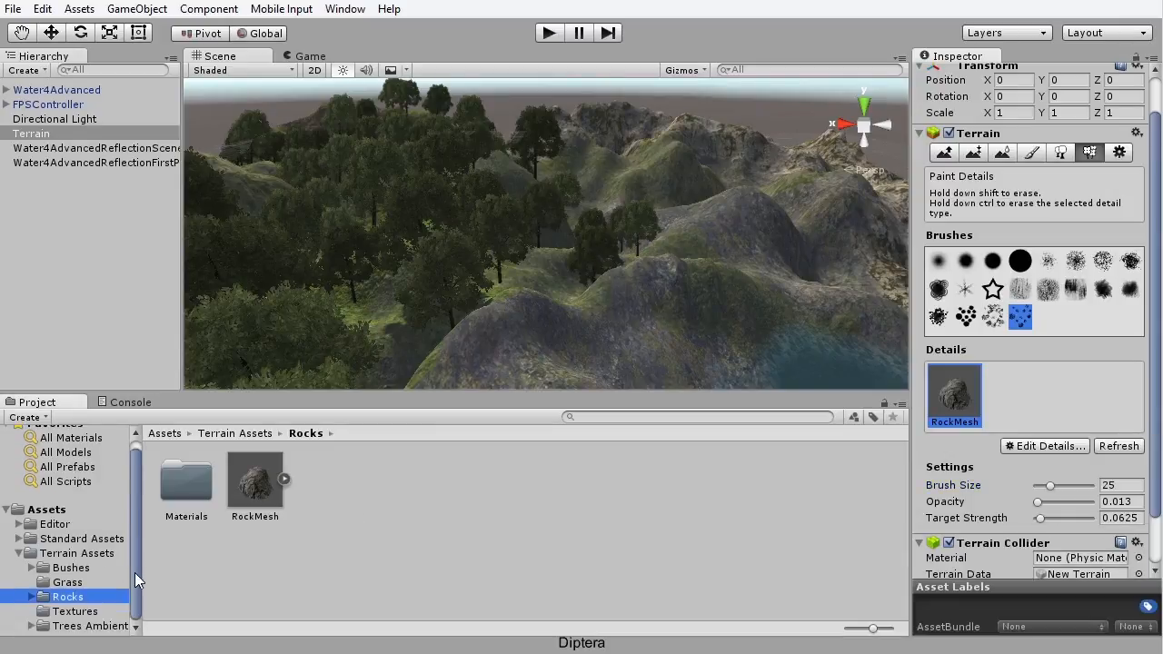
click(64, 611)
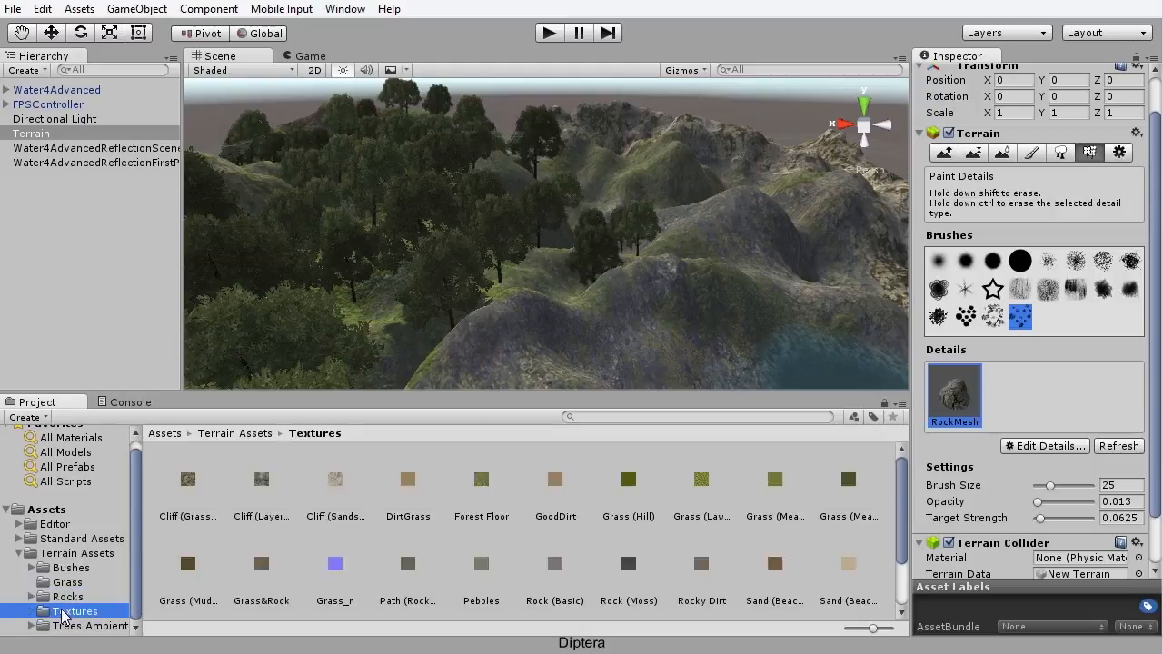
drag(904, 522, 904, 562)
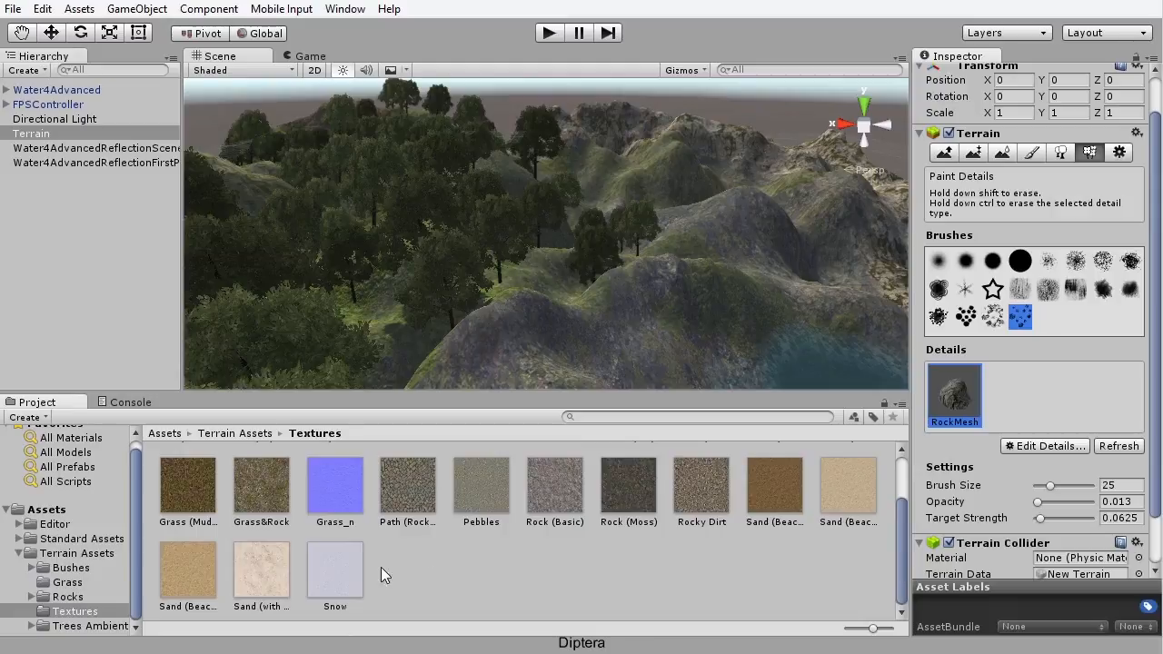
click(65, 583)
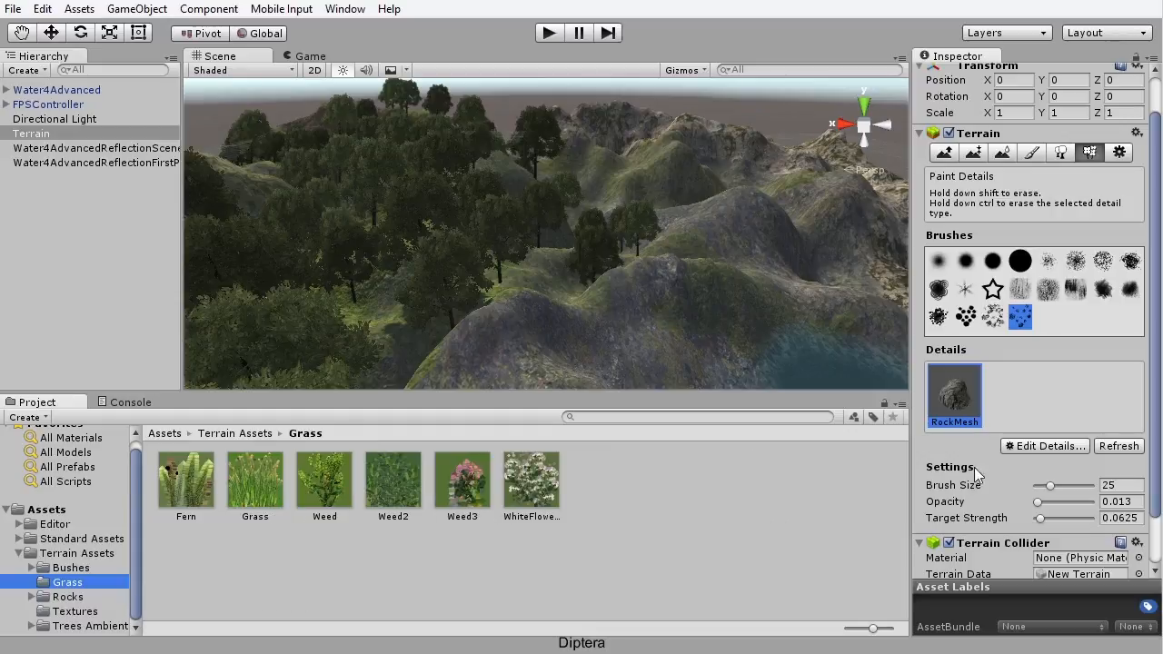
Step: Add the Grass image from the Grass folder as a grass texture detail on the terrain, keeping its default sizes and colours
click(1029, 446)
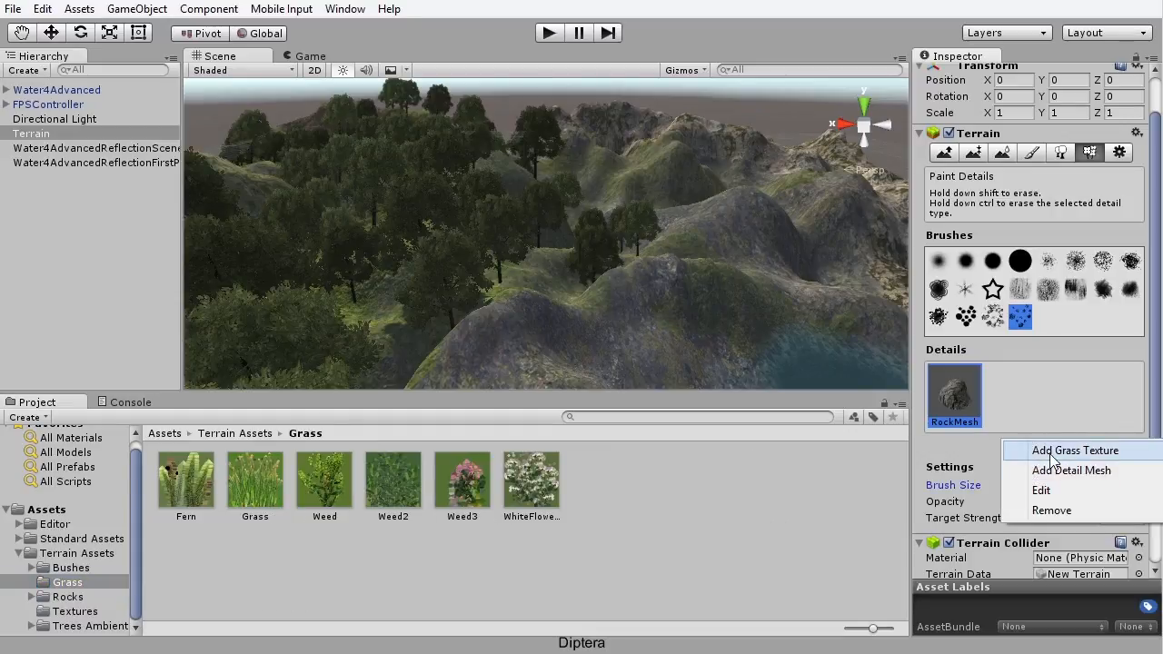
click(1036, 451)
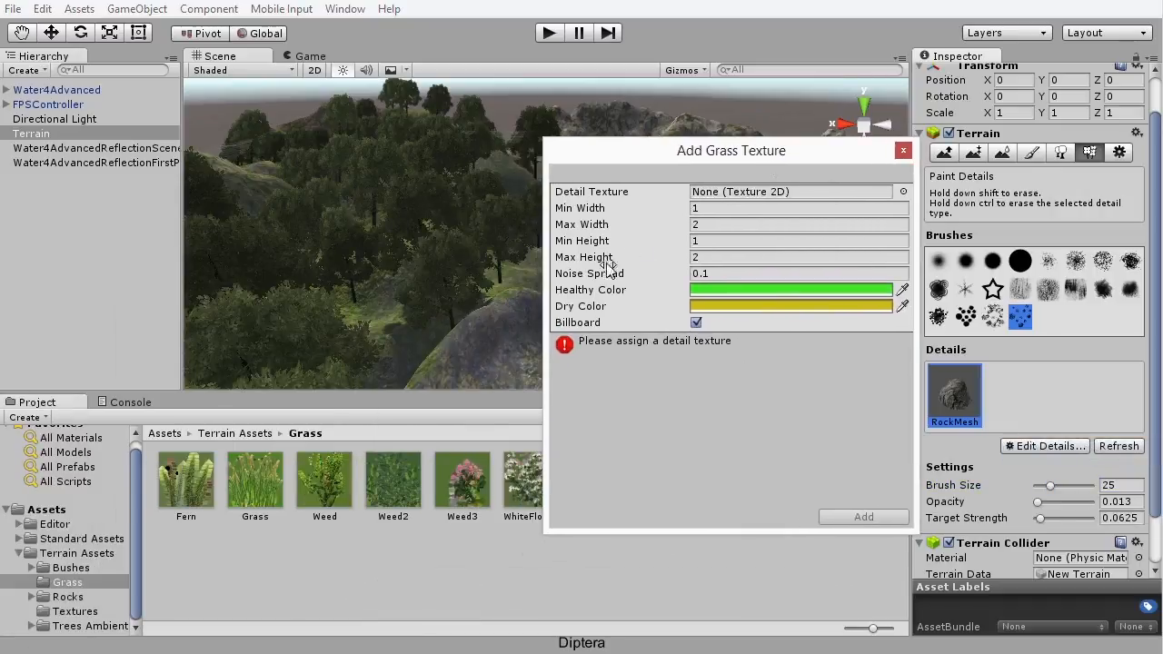
drag(263, 477, 734, 197)
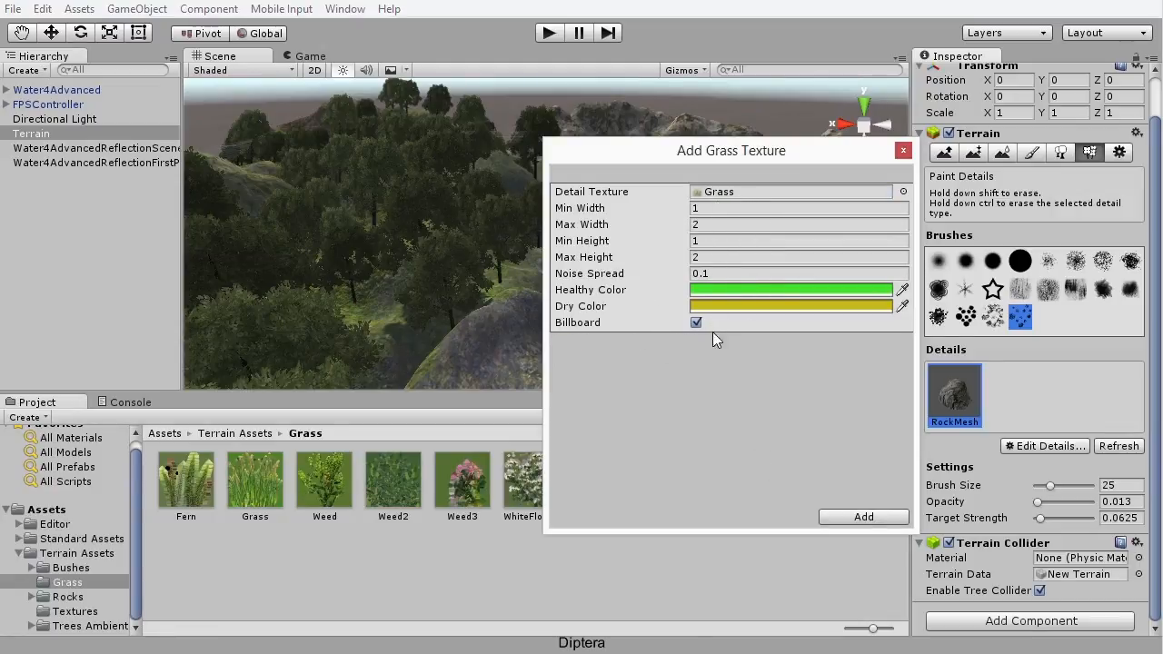
click(853, 518)
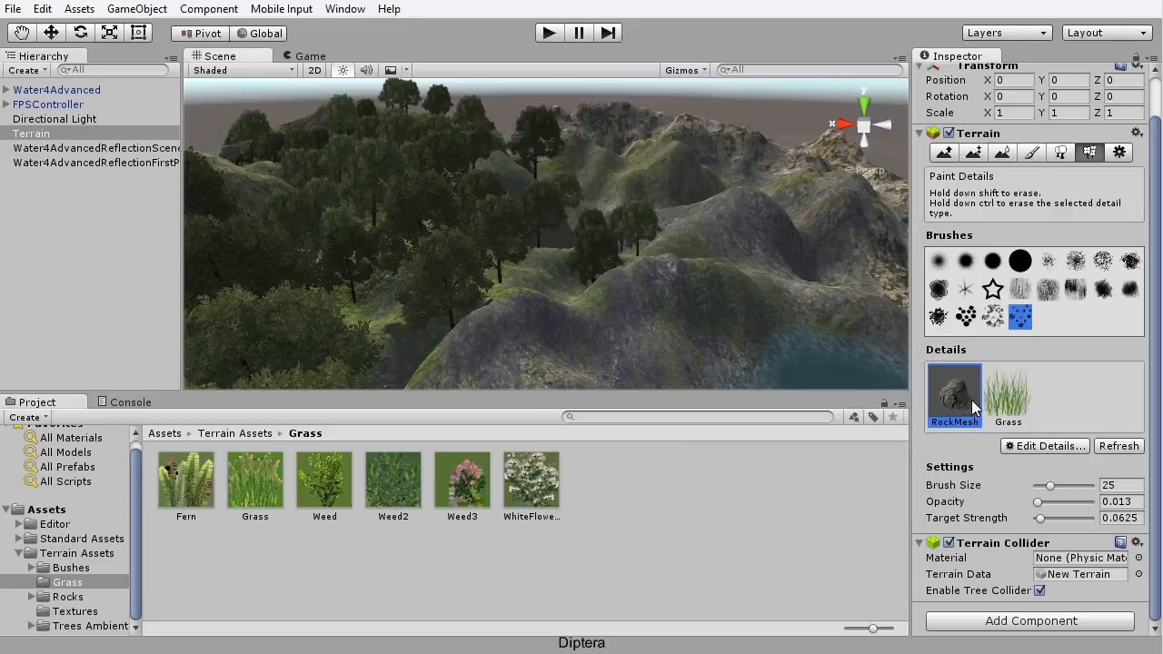
Step: Select the Grass detail and paint sparse grass tufts along the hillside under the trees
click(1011, 410)
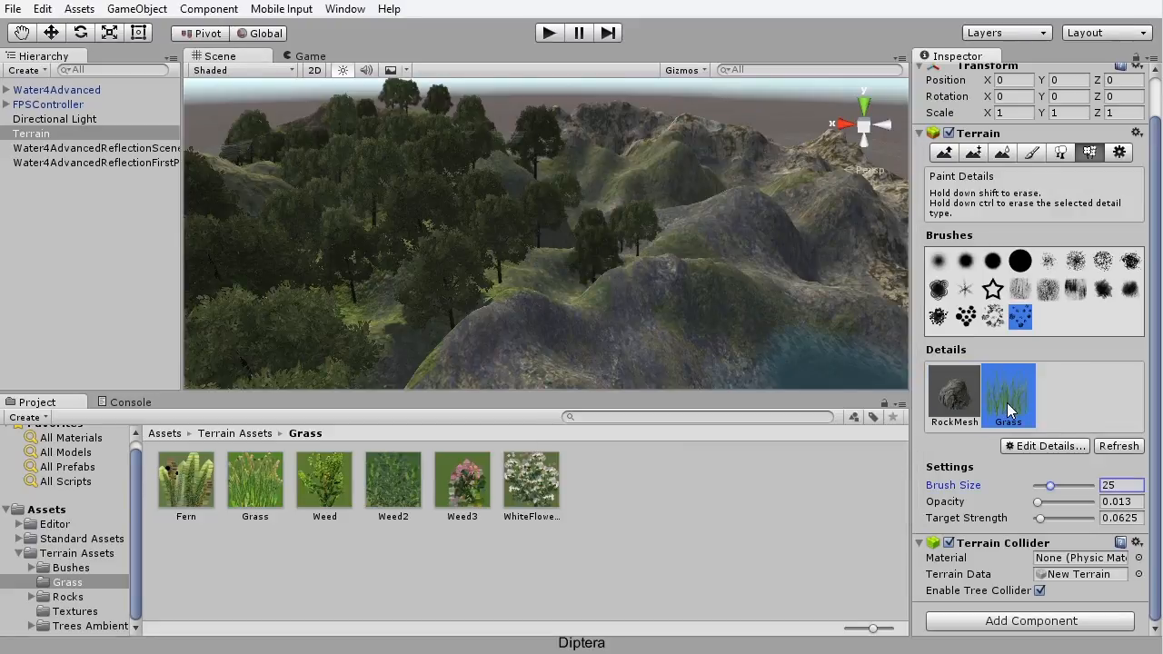
middle_drag(626, 306, 631, 261)
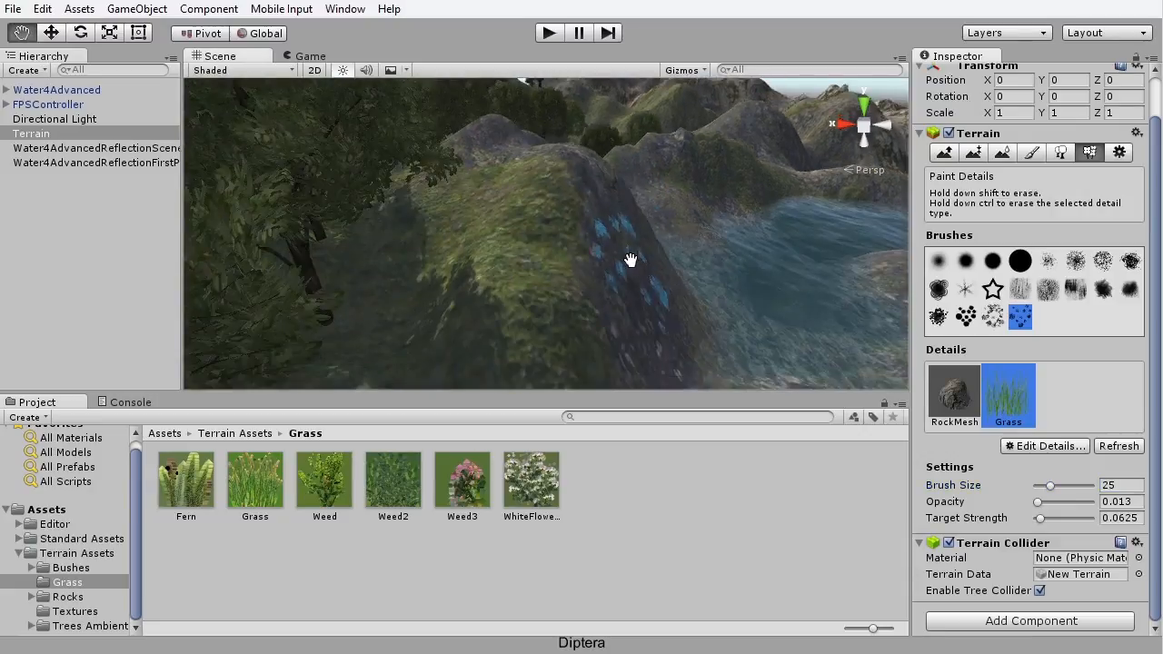
alt+drag(631, 261, 634, 242)
mouse_move(527, 278)
alt+mouse_down()
mouse_move(539, 281)
mouse_move(487, 273)
mouse_move(633, 278)
mouse_move(511, 264)
mouse_move(579, 245)
mouse_move(482, 242)
mouse_move(535, 247)
mouse_move(493, 270)
mouse_move(660, 218)
mouse_move(639, 232)
mouse_move(659, 214)
mouse_move(656, 147)
mouse_move(596, 239)
mouse_move(497, 251)
mouse_move(370, 295)
mouse_move(490, 194)
mouse_move(671, 260)
alt+mouse_up()
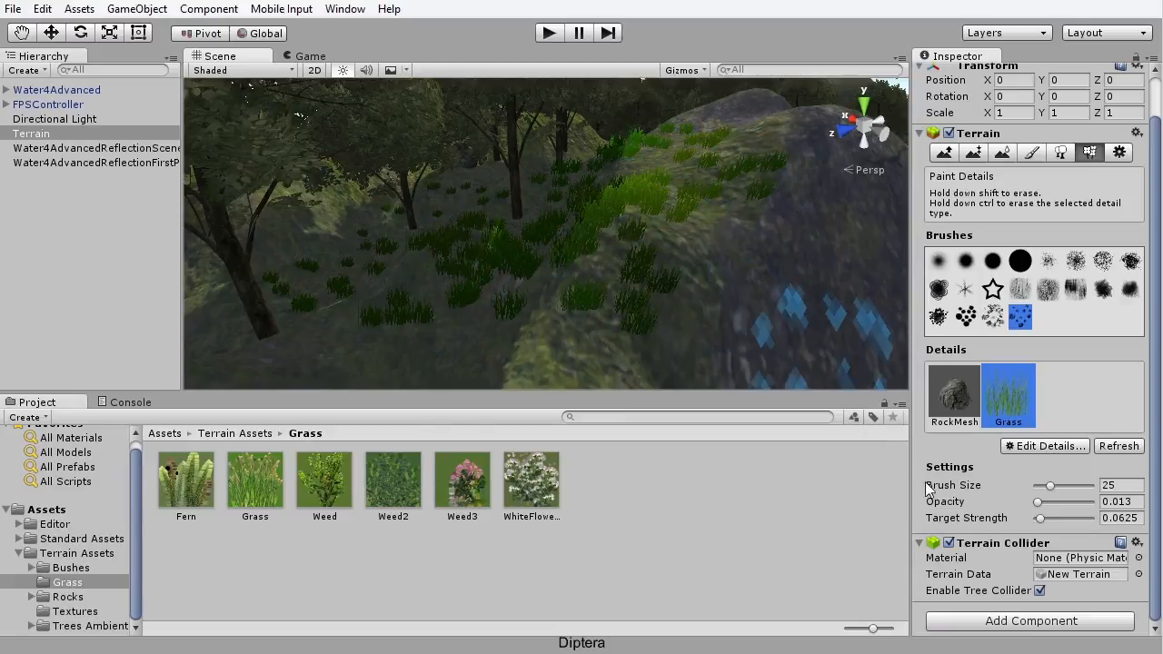
Step: Try painting the hillside's grass with brush size 37 and opacity 0.3, and undo that stroke
mouse_move(1050, 488)
mouse_down()
mouse_move(1039, 505)
mouse_move(1051, 505)
mouse_up()
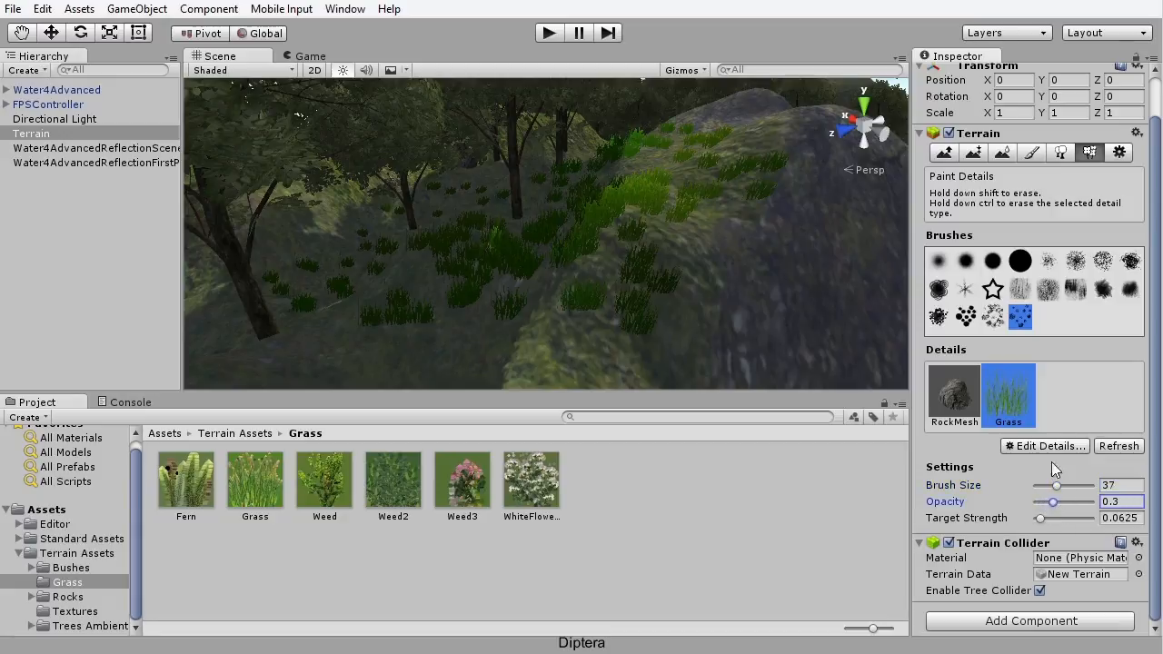
mouse_move(622, 303)
mouse_down()
mouse_move(311, 329)
mouse_move(678, 156)
mouse_move(657, 297)
mouse_up()
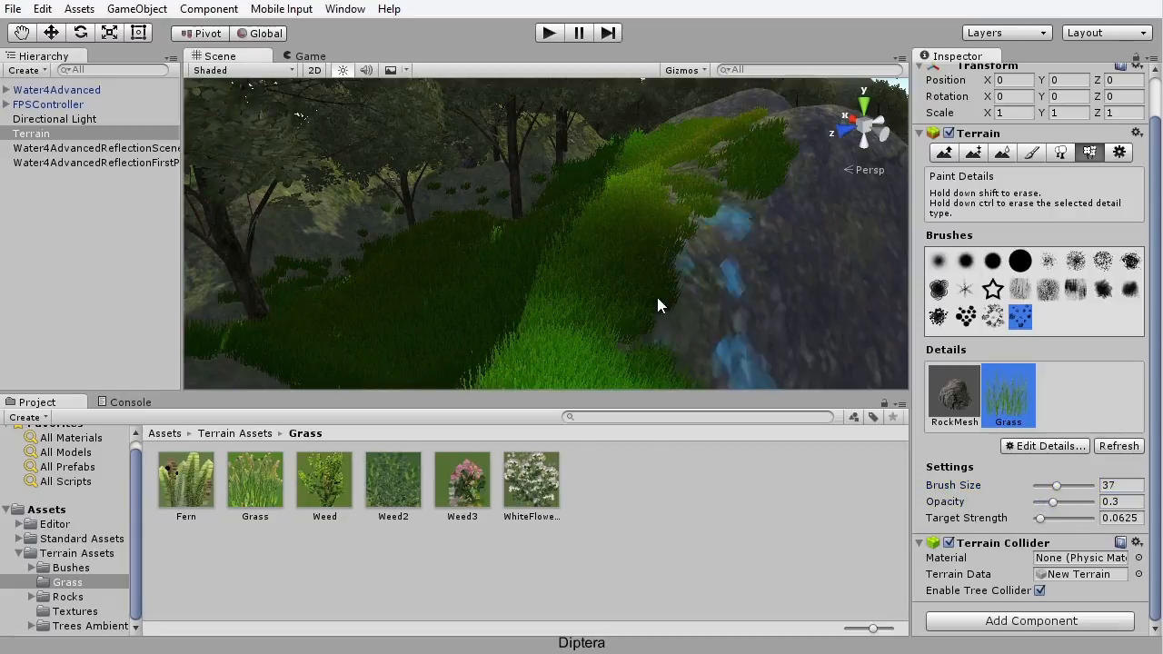
scroll(652, 300, down, 2)
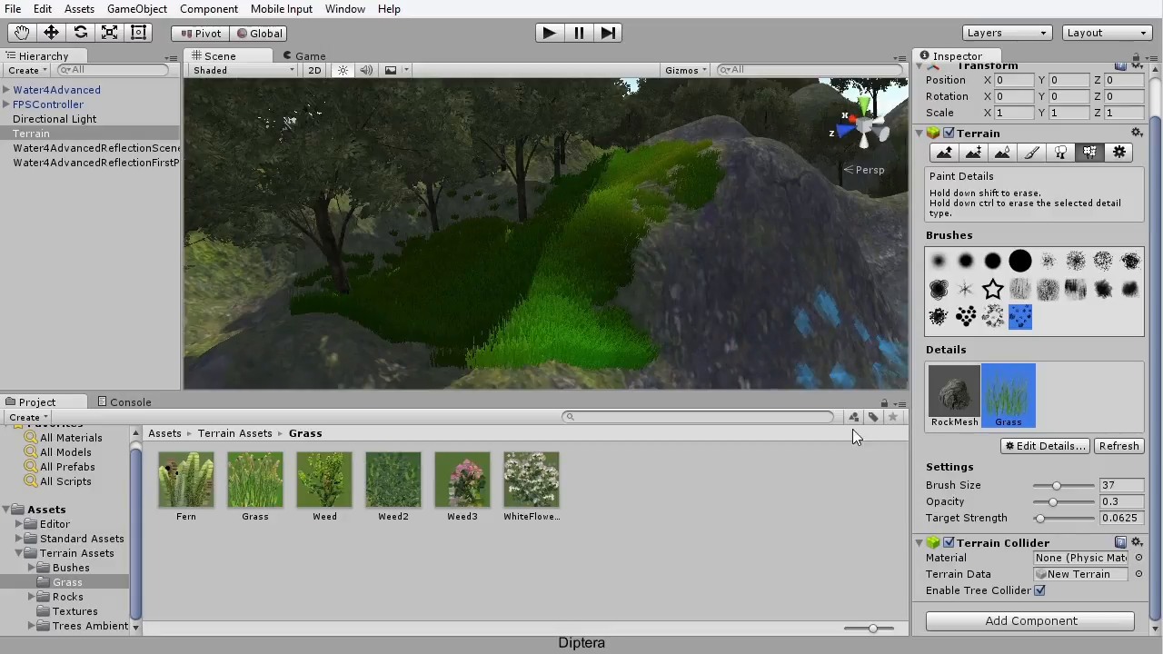
key(ctrl+z)
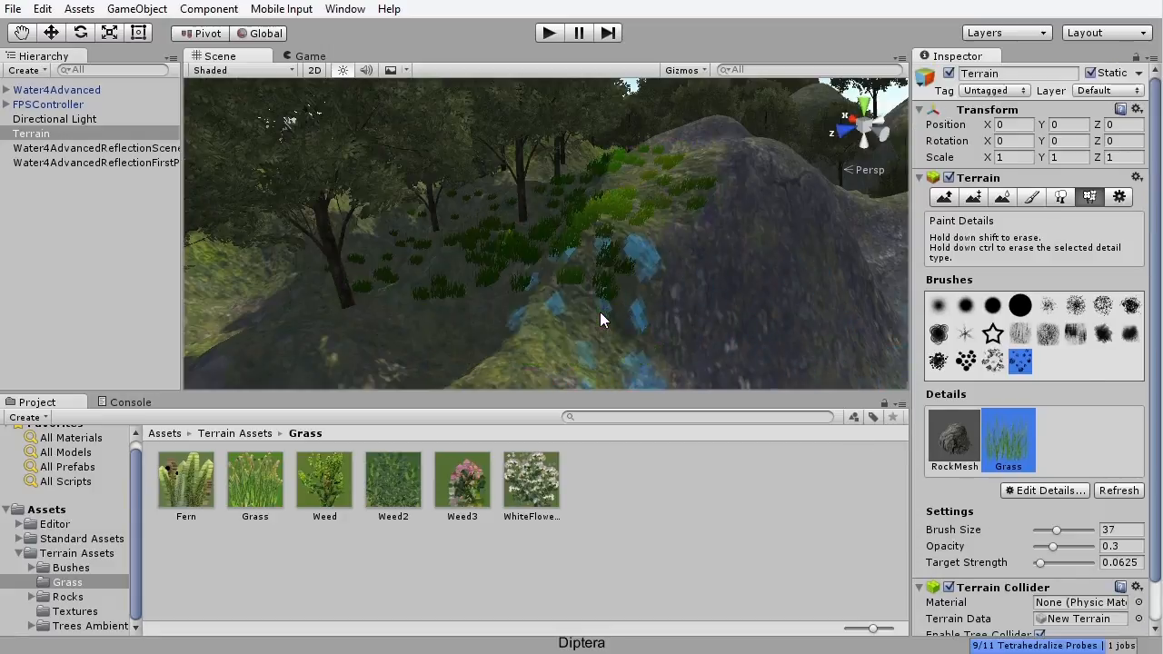
Step: Set the opacity to 0.1 and the brush size to 20, and paint grass across the slope beneath the trees
click(1053, 548)
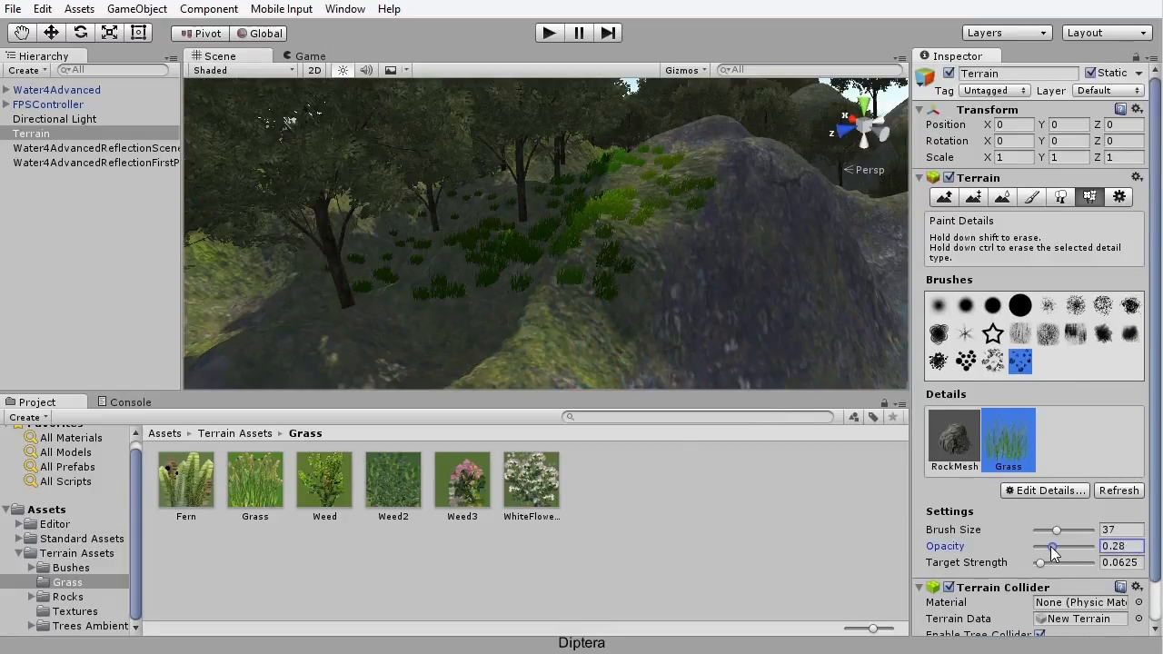
drag(1051, 553, 1043, 555)
mouse_move(469, 349)
mouse_down()
mouse_move(511, 324)
mouse_move(622, 174)
mouse_move(616, 226)
mouse_move(630, 276)
mouse_up()
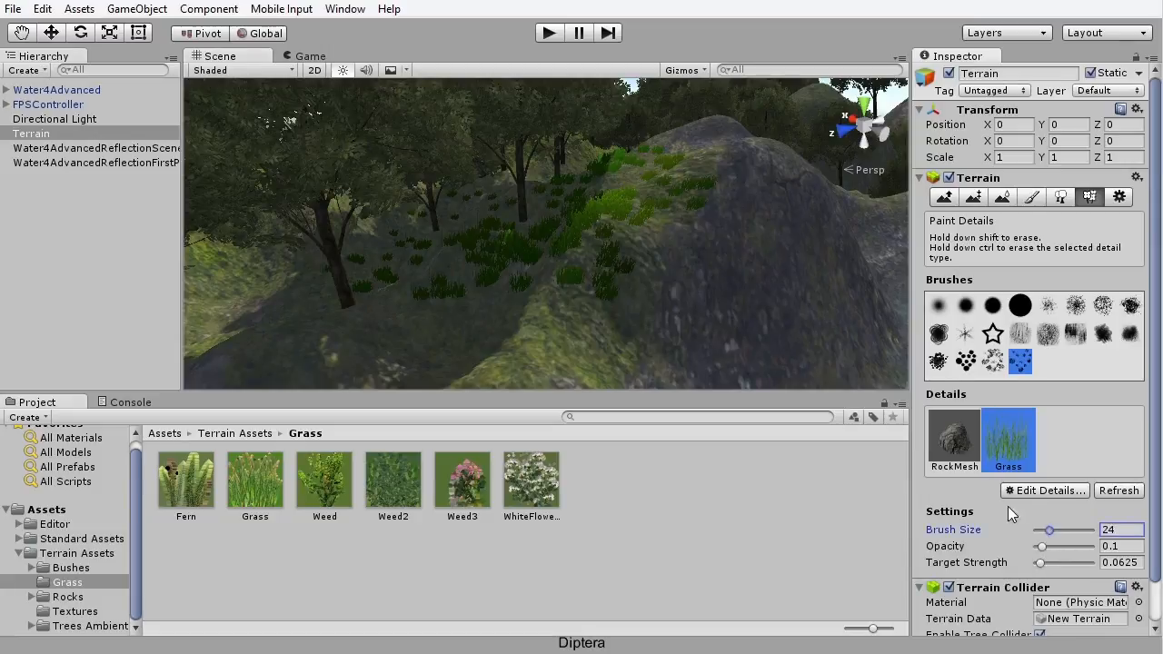
drag(288, 337, 542, 344)
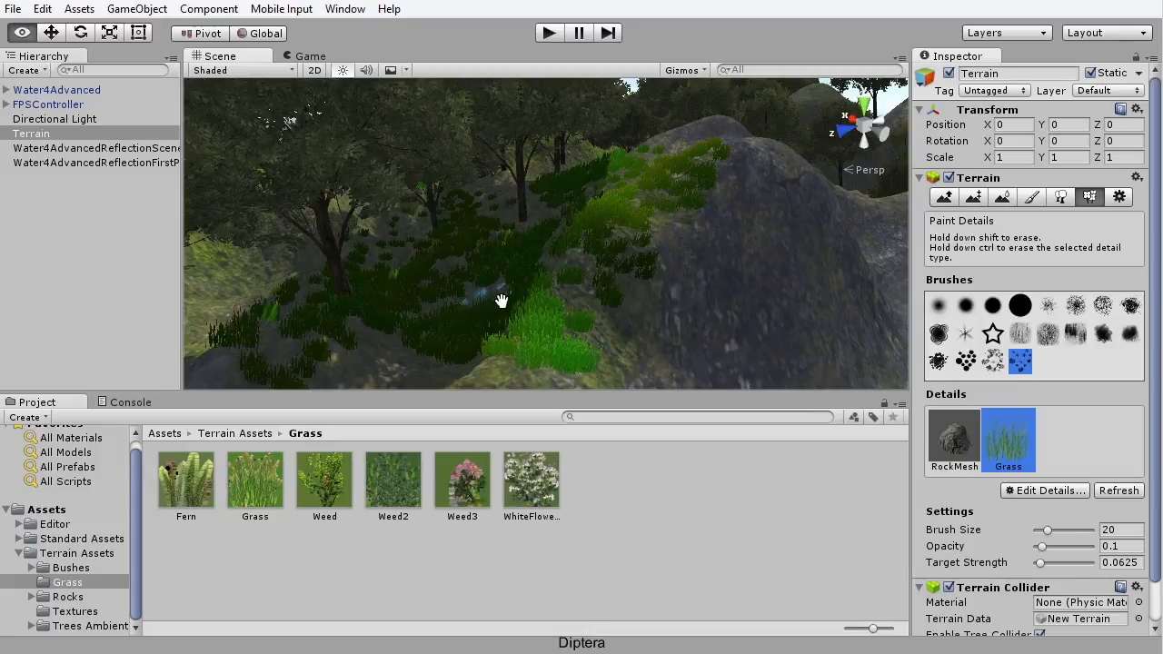
Step: Extend the grass around the tree trunks and over the neighbouring forest ground
right_drag(501, 301, 527, 293)
mouse_move(463, 320)
mouse_down()
mouse_move(366, 358)
mouse_move(436, 315)
mouse_up()
right_drag(436, 314, 495, 311)
mouse_move(495, 311)
middle_down()
mouse_move(492, 328)
mouse_move(399, 317)
middle_up()
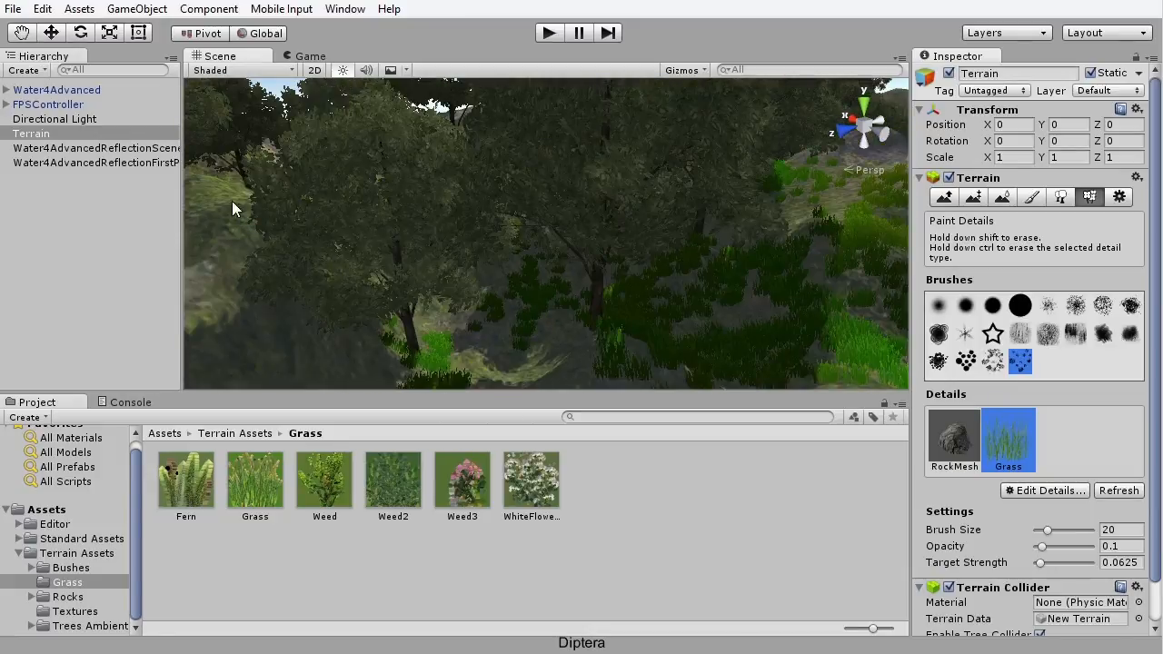
alt+drag(249, 303, 529, 323)
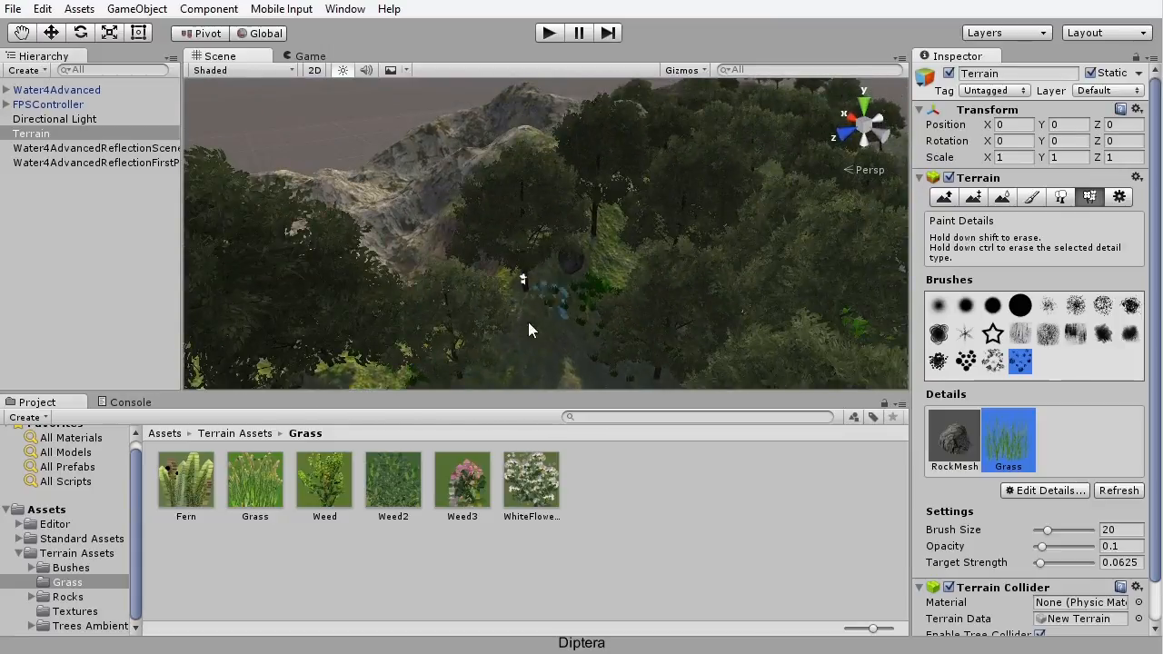
mouse_move(622, 287)
alt+mouse_down()
mouse_move(603, 228)
mouse_move(583, 272)
mouse_move(428, 301)
mouse_move(725, 314)
mouse_move(408, 244)
mouse_move(262, 364)
alt+mouse_up()
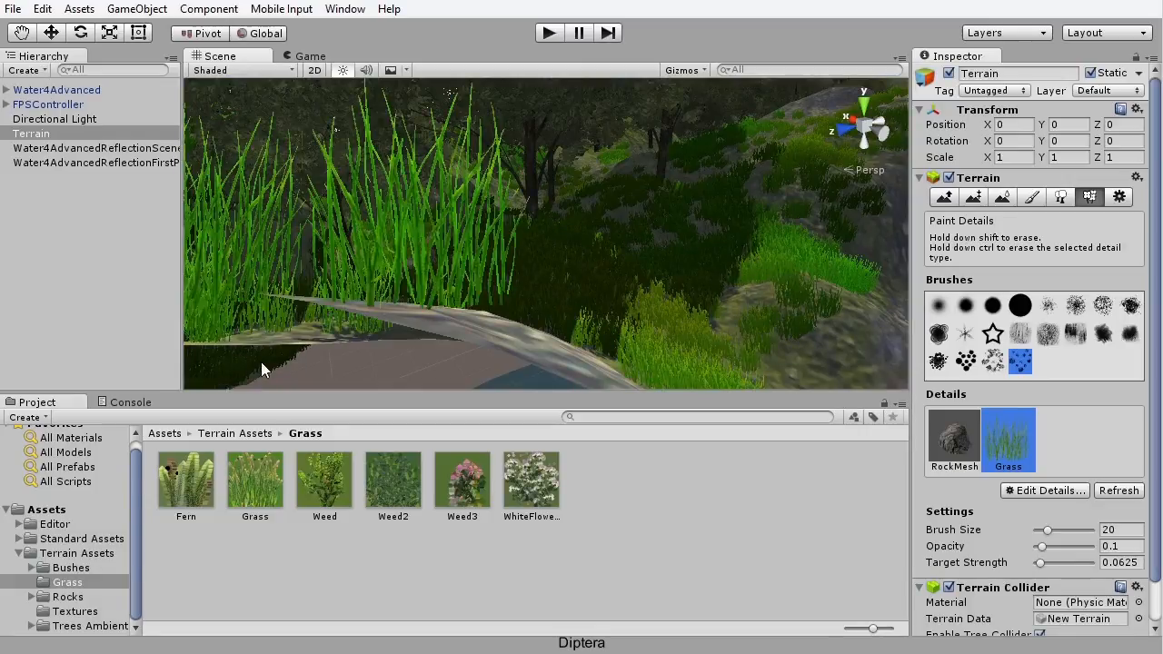
alt+drag(469, 296, 592, 318)
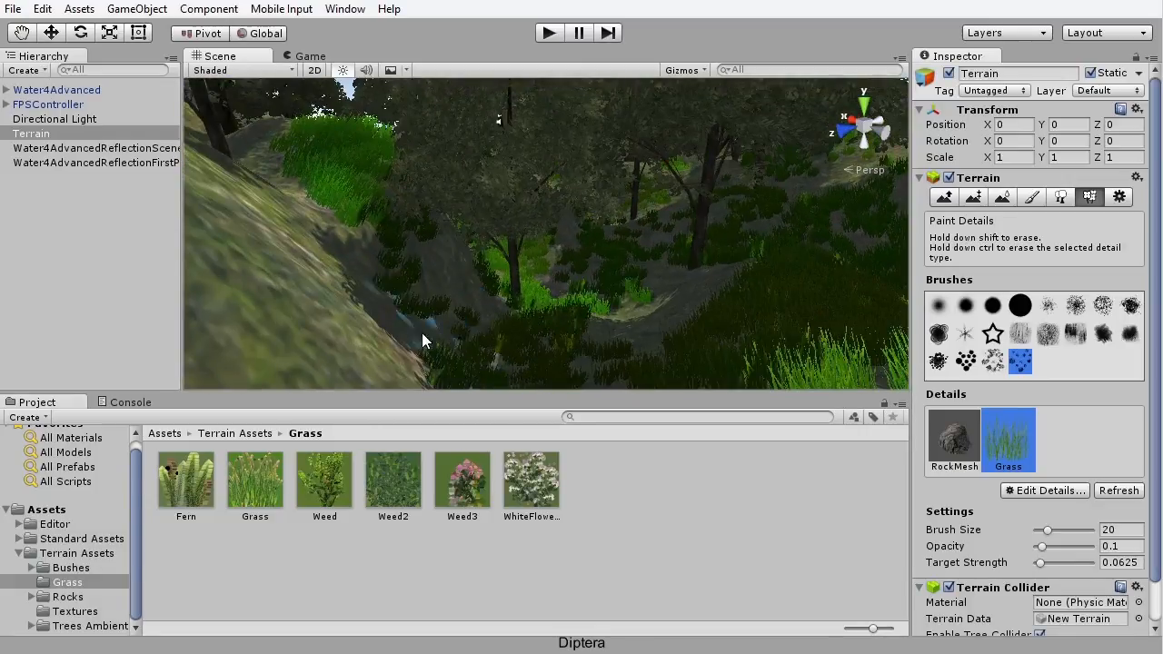
Step: Fill in more grass patches along the wooded valley's slope beside the rocky hill
drag(422, 333, 625, 269)
scroll(562, 325, down, 3)
alt+drag(562, 325, 553, 343)
middle_drag(553, 344, 555, 320)
mouse_move(555, 320)
alt+mouse_down()
mouse_move(561, 310)
mouse_move(520, 354)
alt+mouse_up()
scroll(544, 318, down, 3)
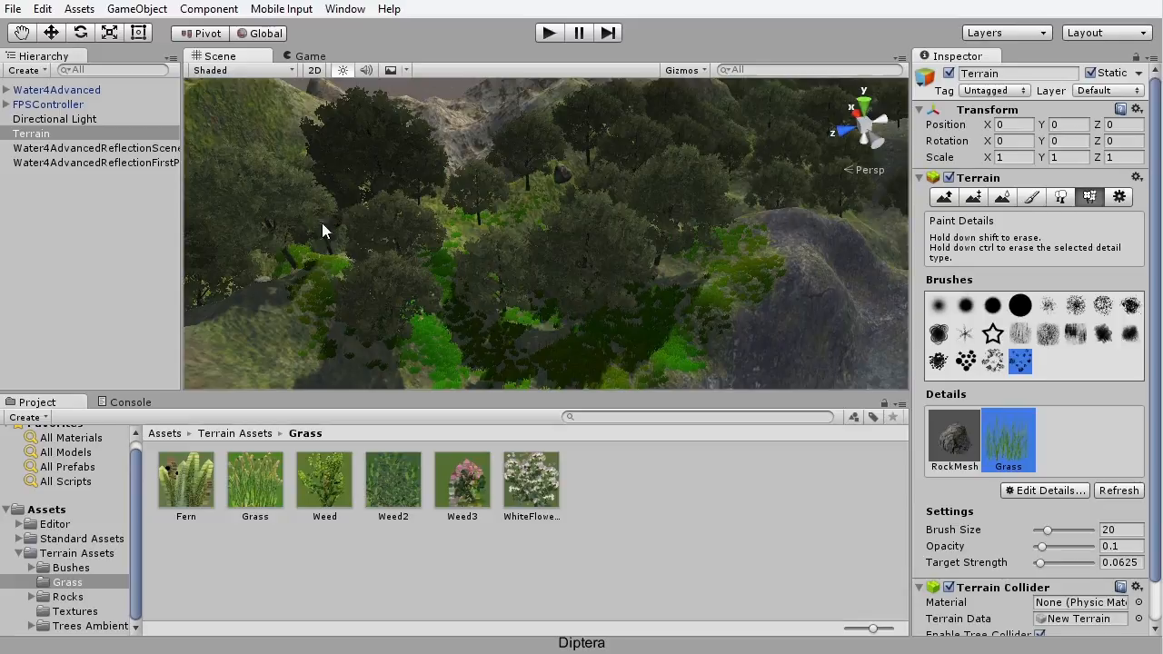
Step: Play-test the scene in the game view, walking through the painted grass and over the slopes down to the lake
click(310, 56)
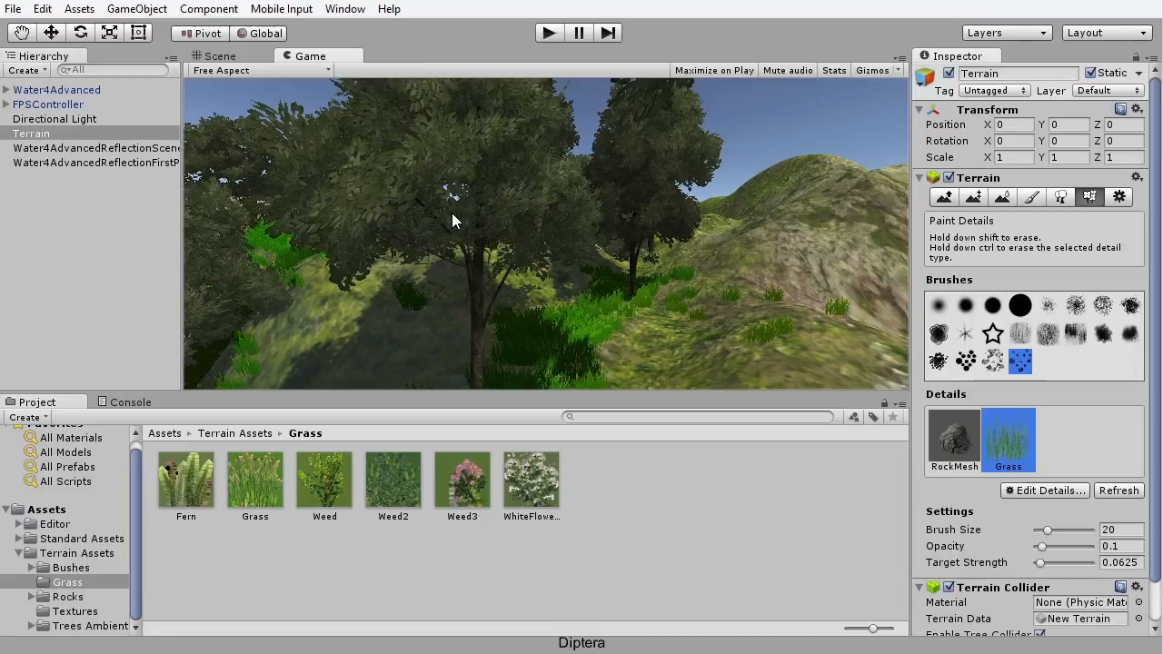
click(549, 33)
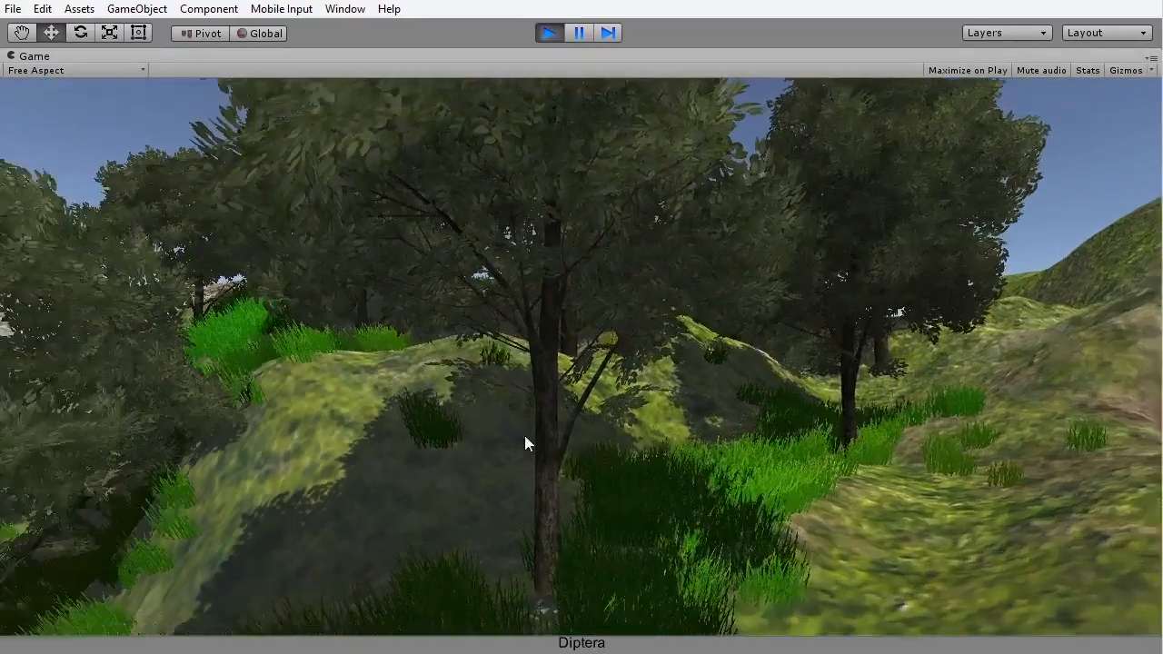
key(w)
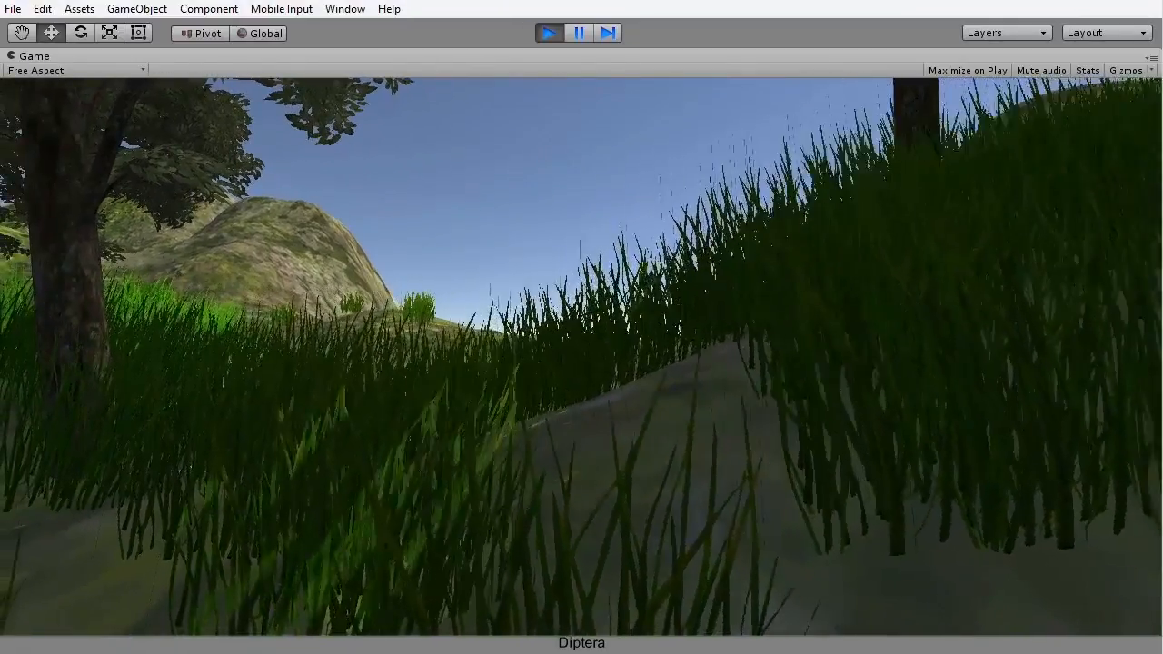
key(Escape)
key(w)
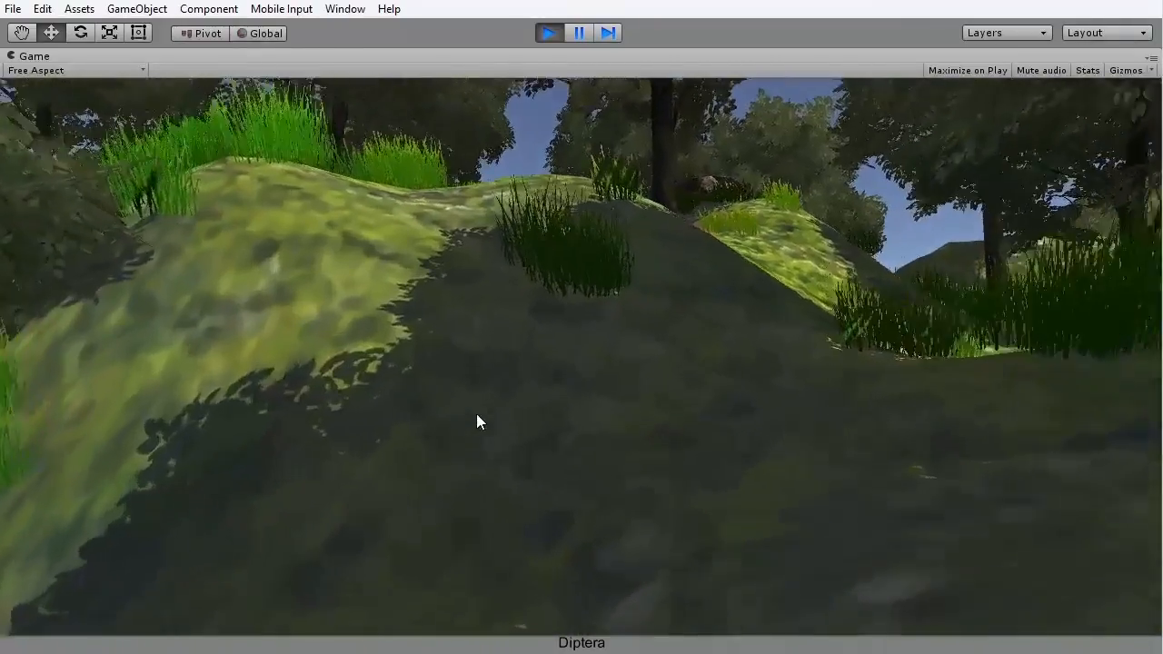
key(w)
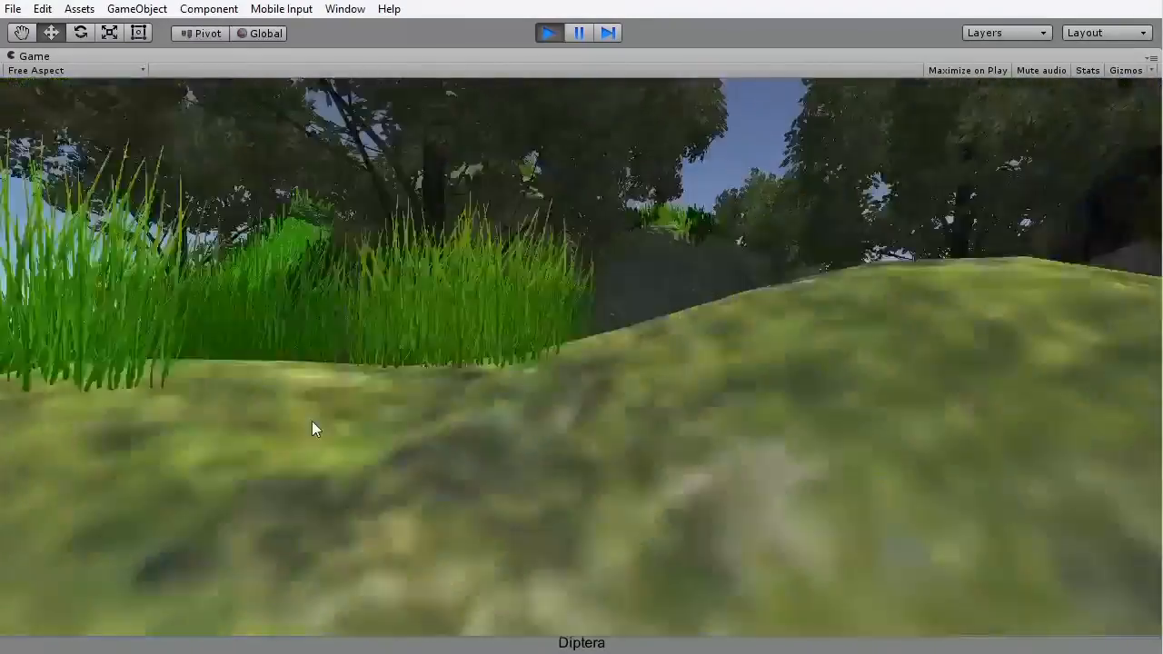
key(w)
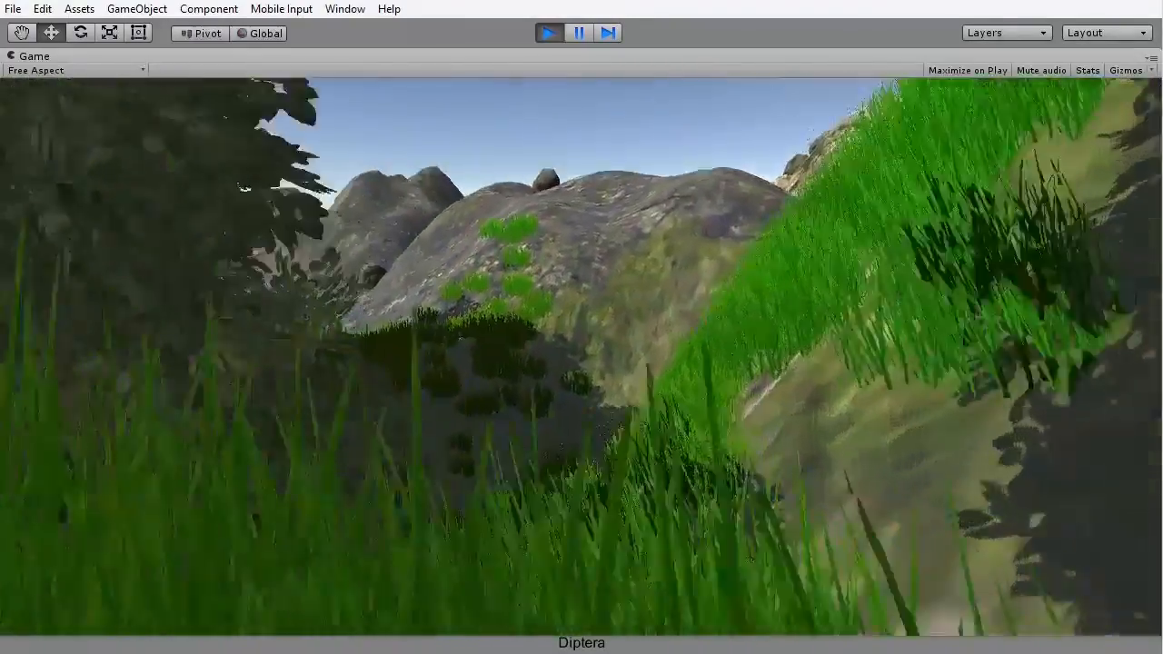
key(w)
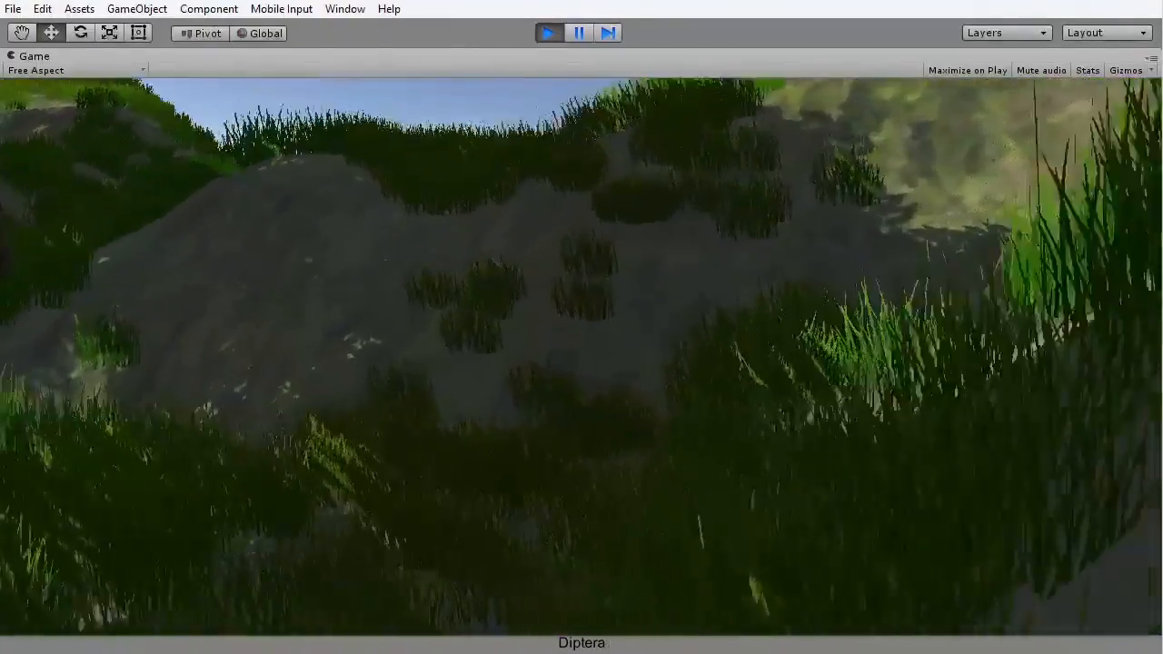
key(w)
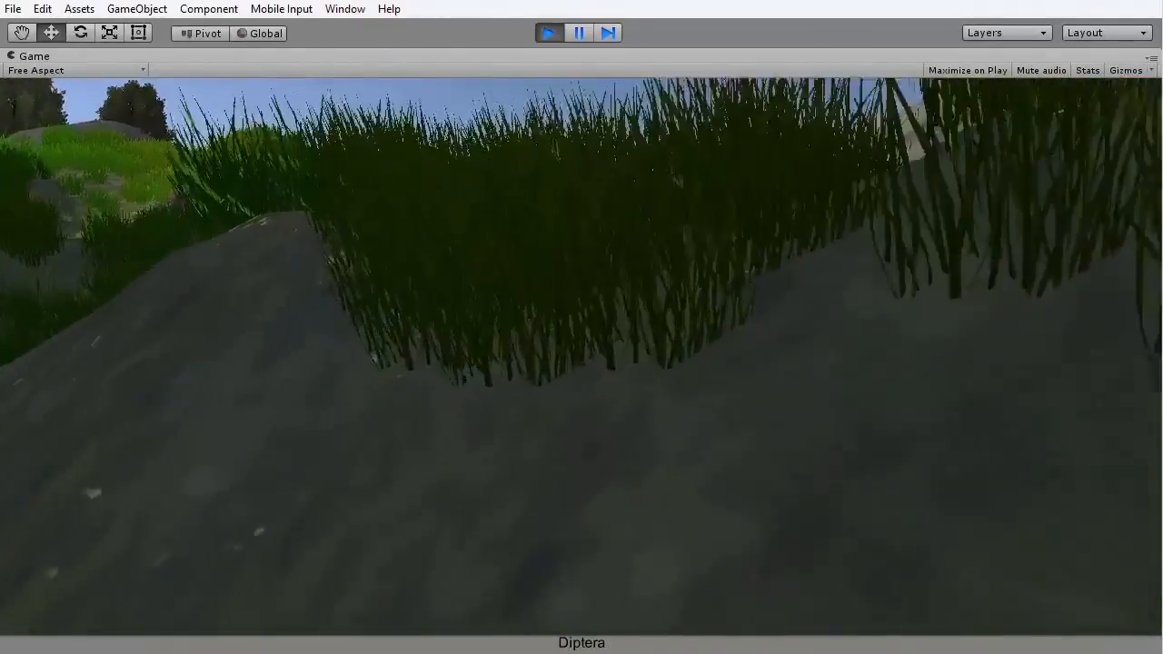
key(w)
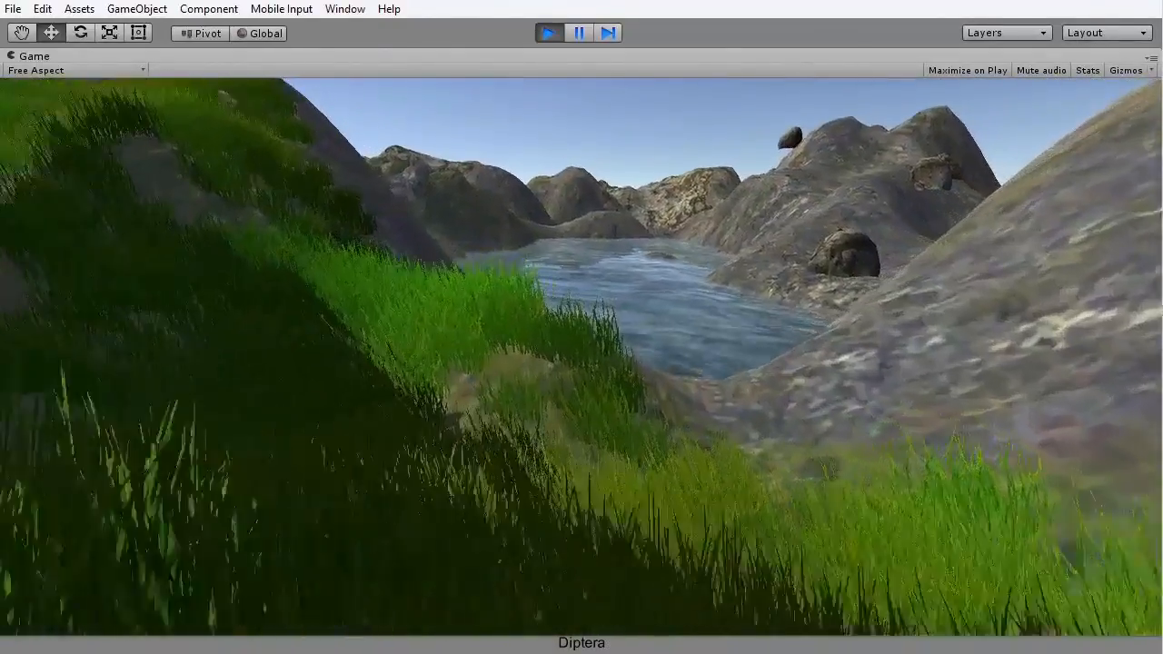
key(w)
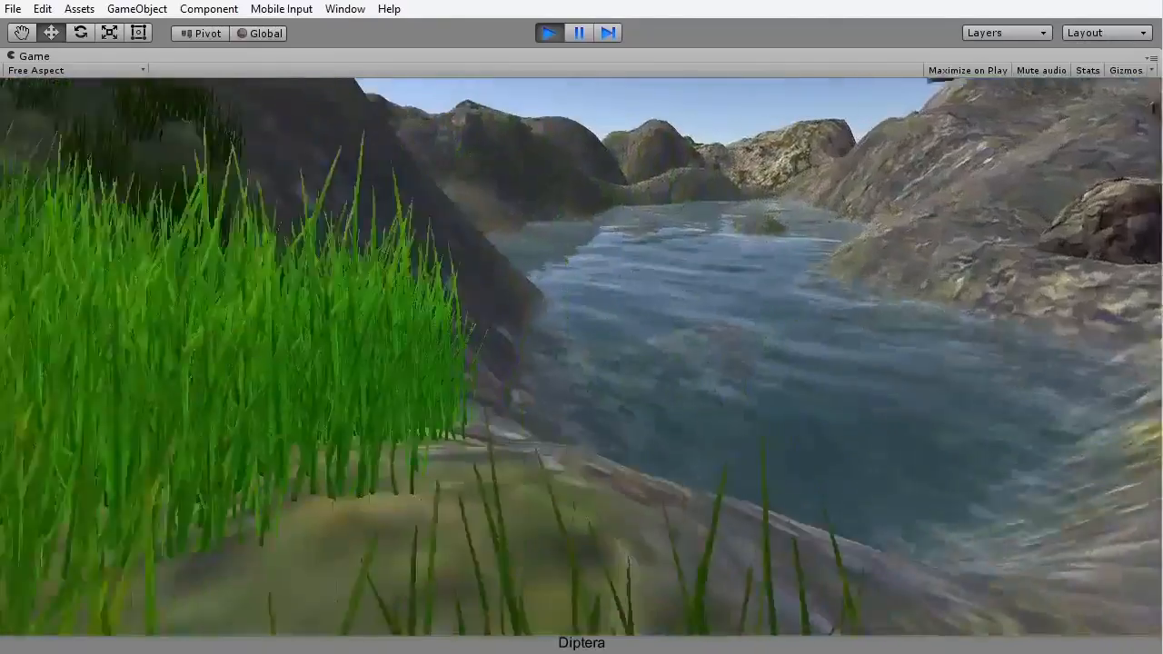
key(w)
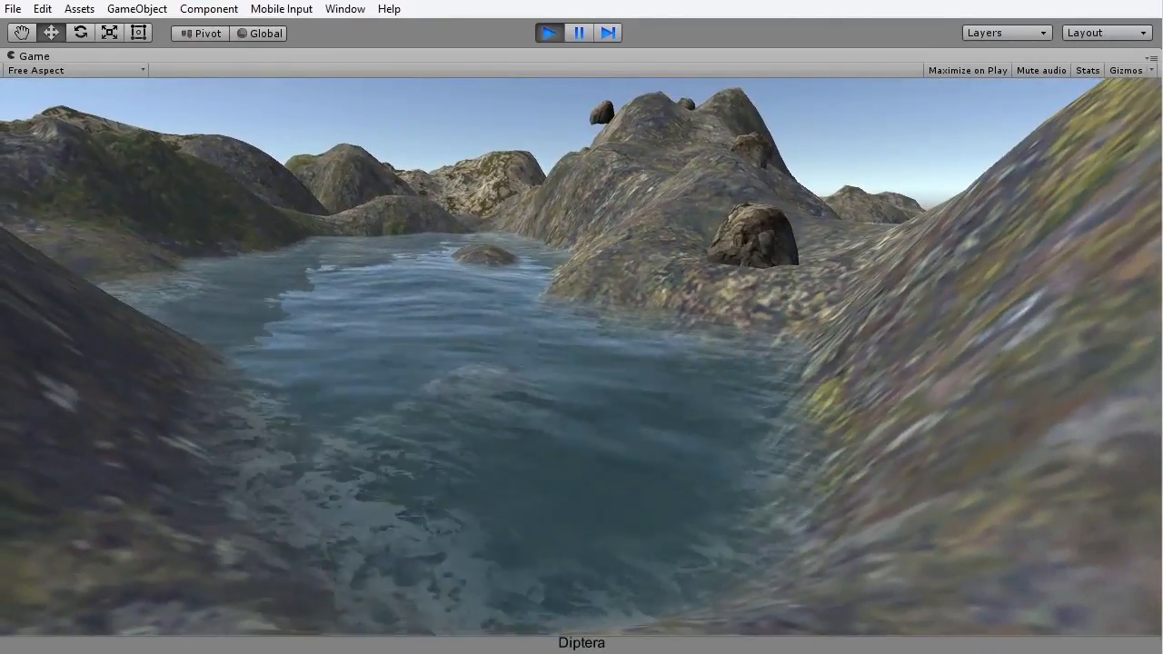
Step: Back away from the water and walk through the grass beneath the trees to inspect the wooded valley
key(s)
key(s)
key(w)
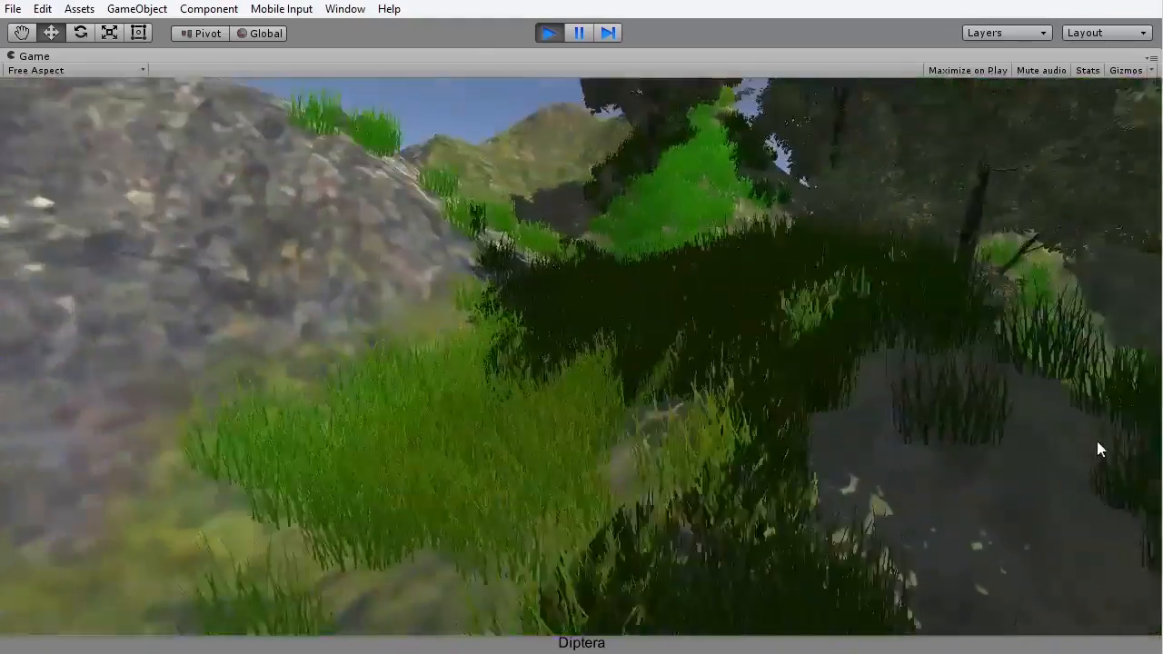
key(w)
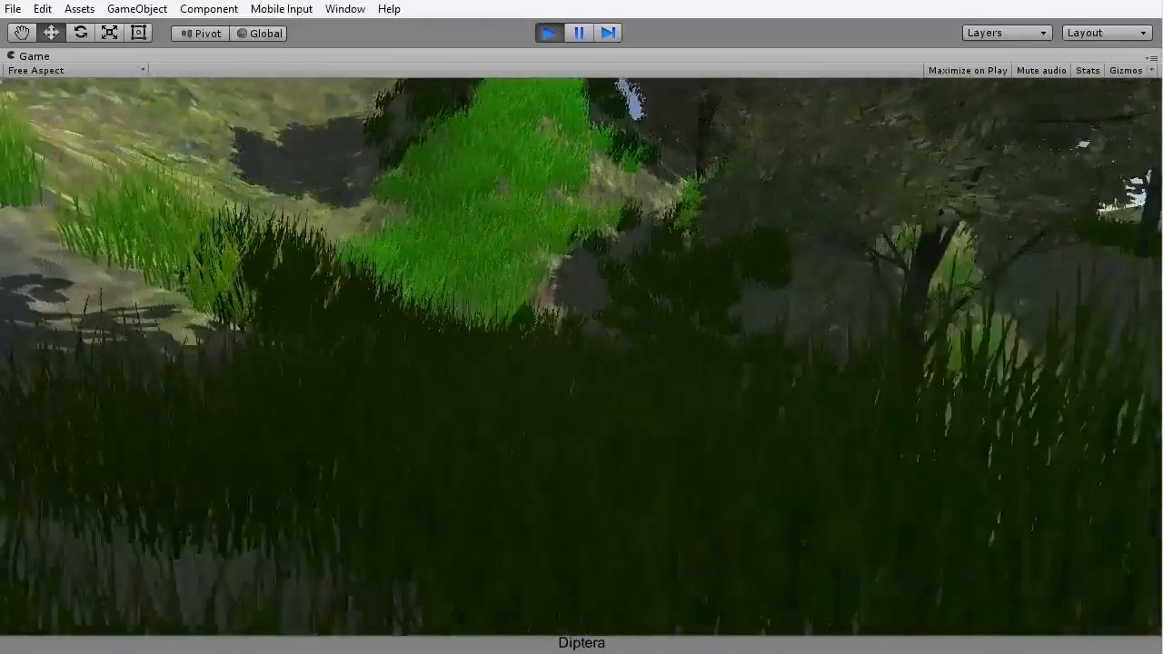
key(w)
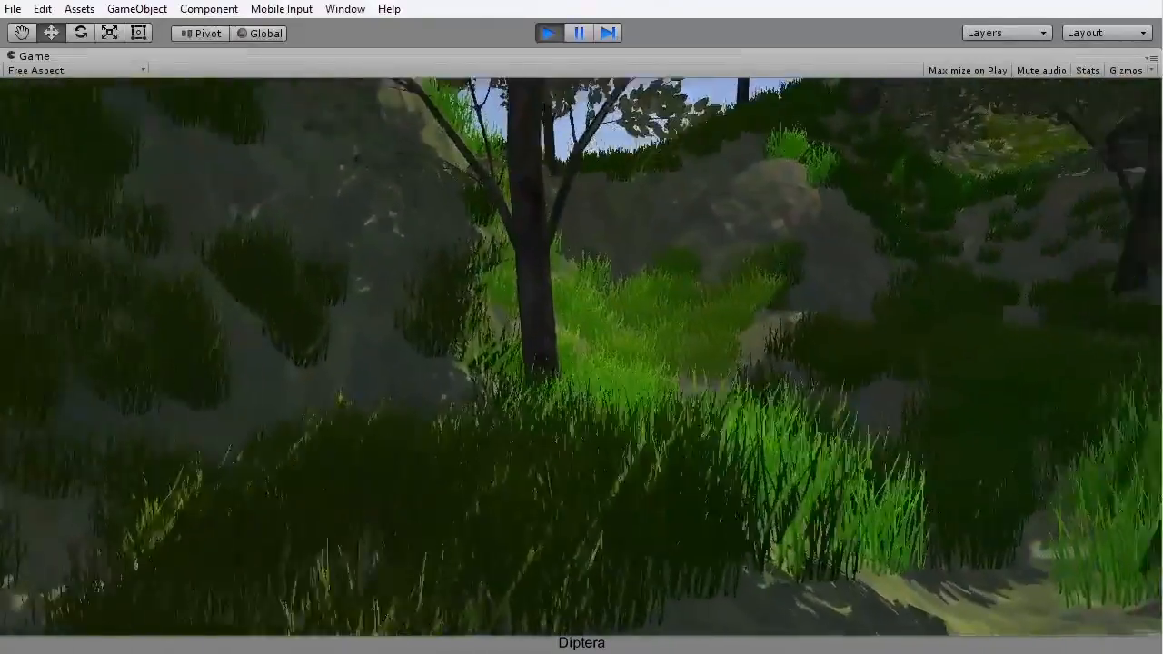
key(w)
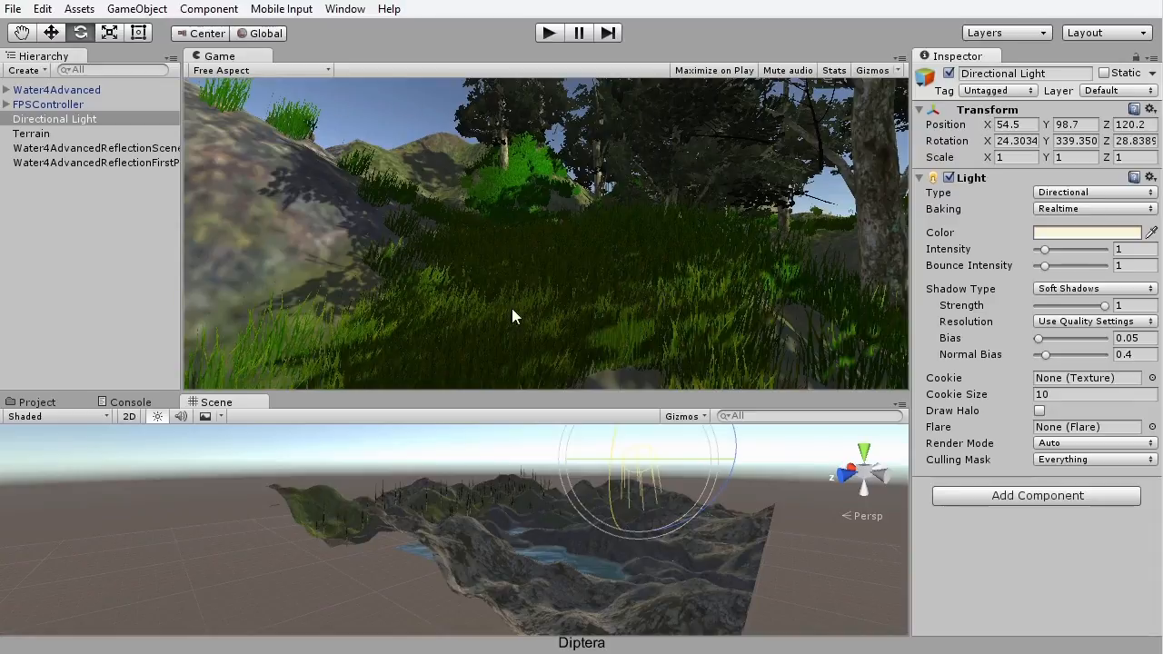
Step: Examine the Directional Light's rotation gizmo above the terrain, comparing its local and global handle orientation
alt+drag(627, 515, 586, 582)
alt+drag(572, 485, 520, 498)
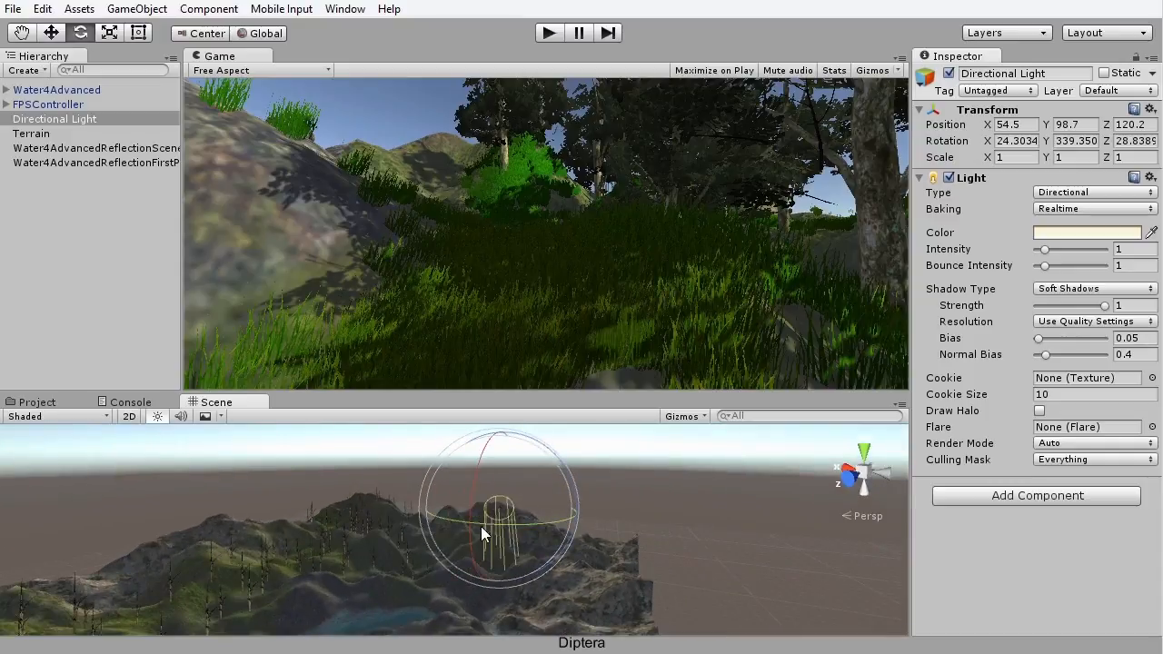
click(264, 33)
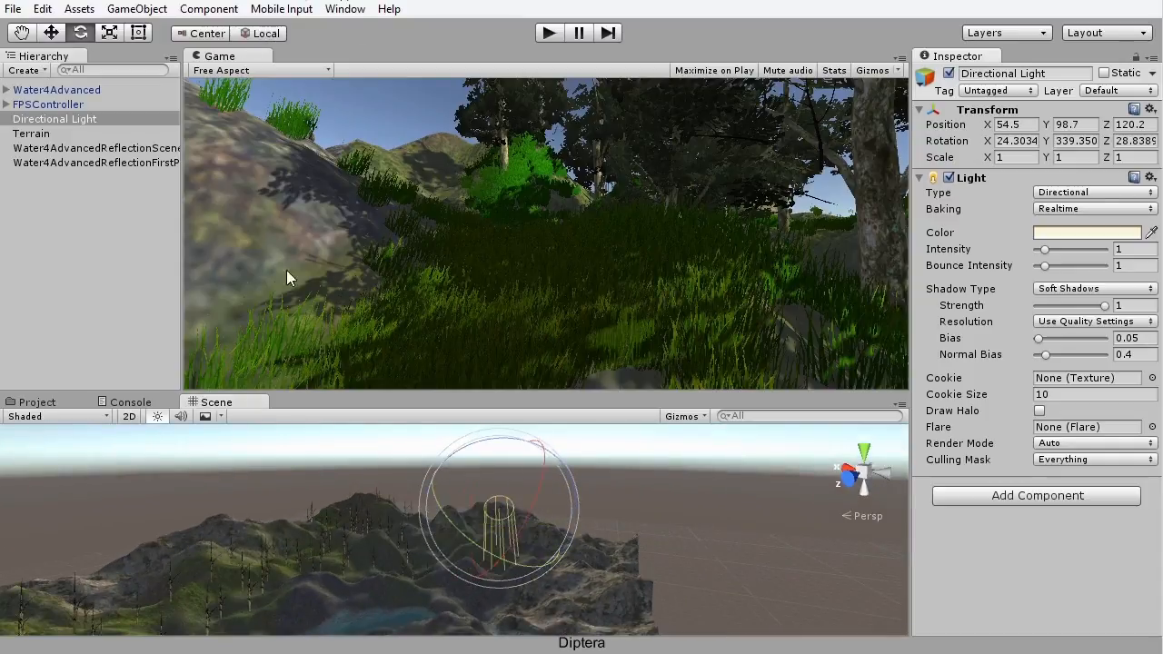
click(266, 34)
alt+drag(501, 473, 511, 473)
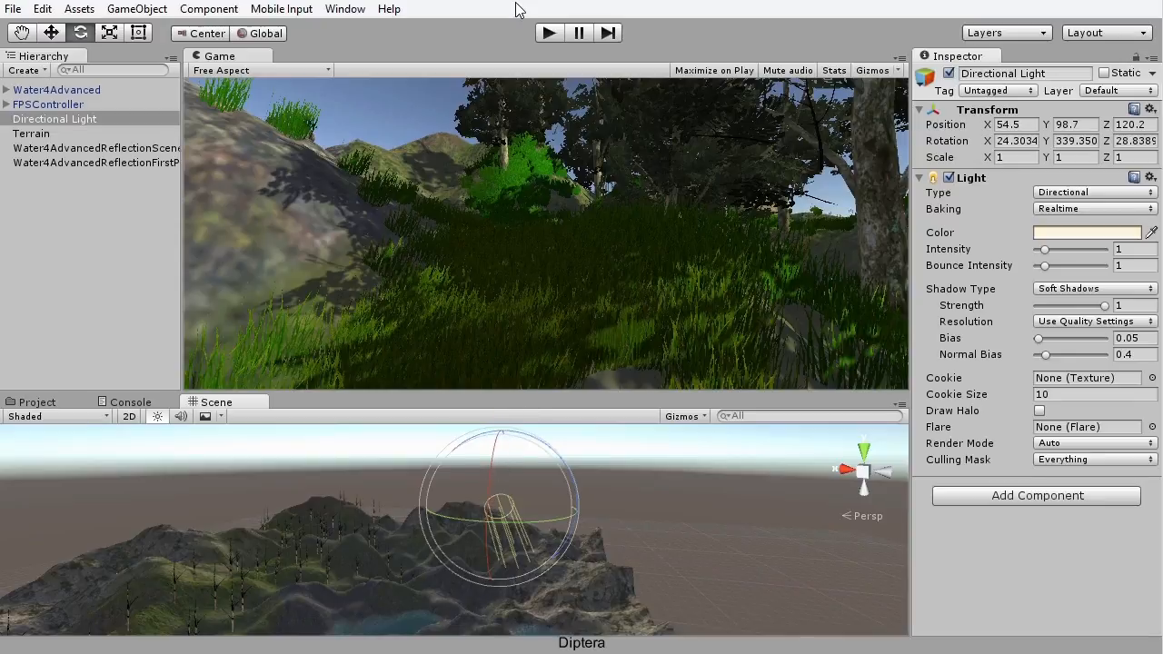
Step: Run the scene and rotate the Directional Light through different sun angles to preview daylight, dusk and night lighting
click(548, 35)
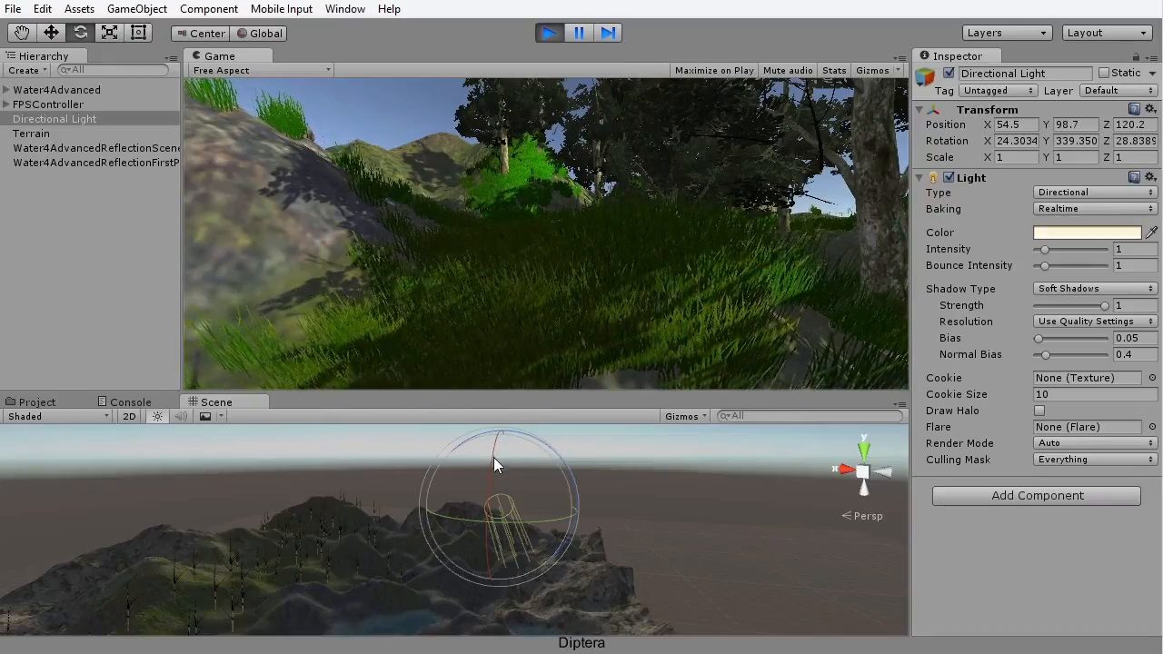
drag(487, 469, 480, 86)
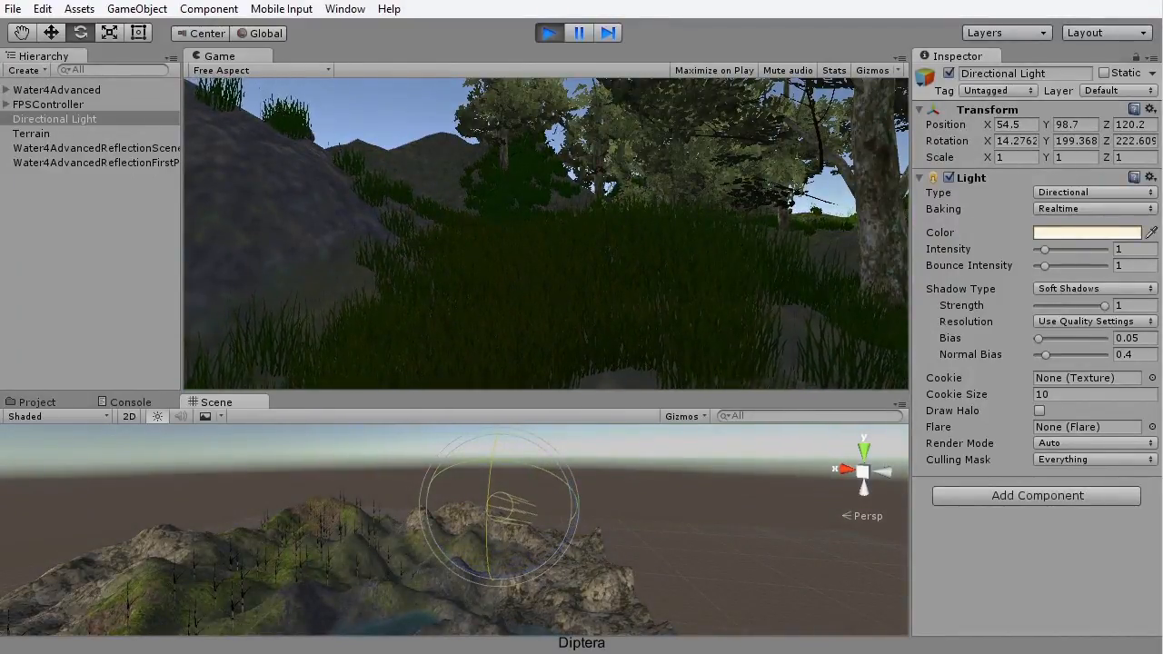
drag(431, 650, 439, 28)
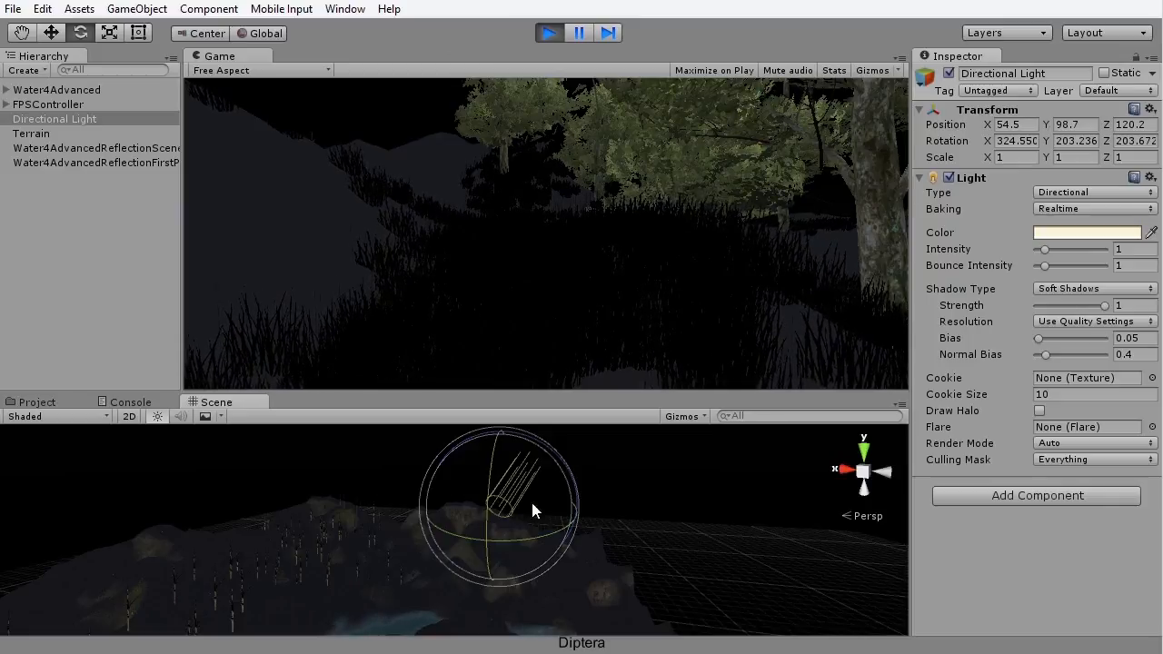
mouse_move(488, 522)
mouse_down()
mouse_move(508, 425)
mouse_move(539, 377)
mouse_move(504, 509)
mouse_move(556, 341)
mouse_move(686, 229)
mouse_move(1130, 50)
mouse_move(1012, 96)
mouse_move(1052, 80)
mouse_move(1026, 91)
mouse_up()
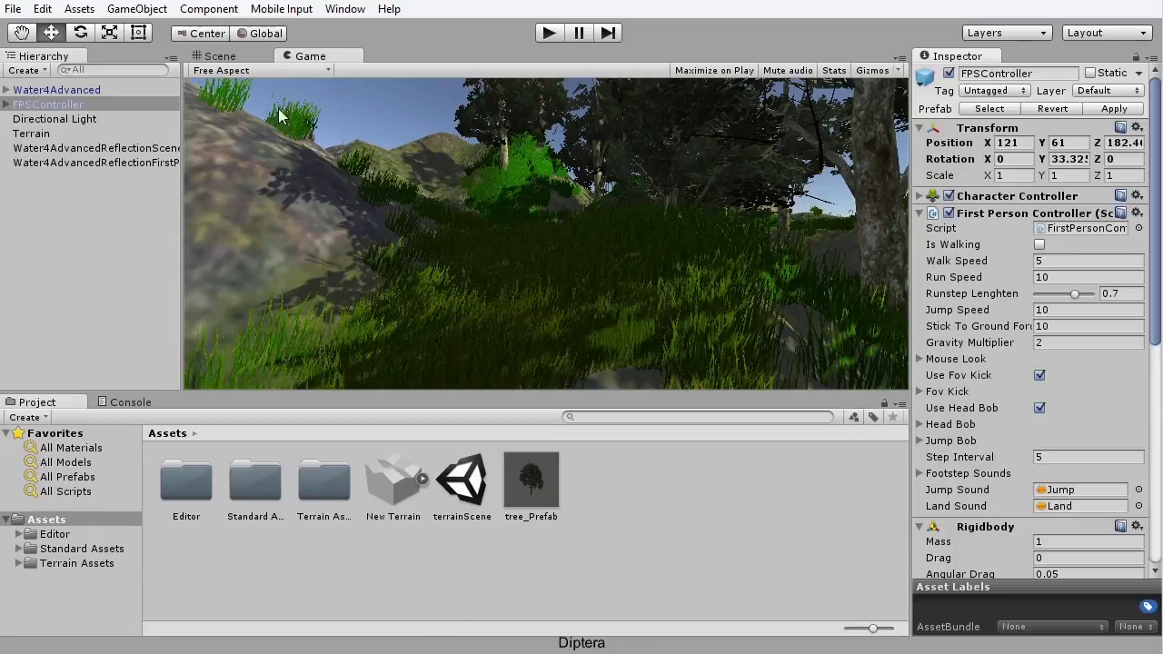
Step: Review the audio components available for the FPSController without adding one
click(223, 11)
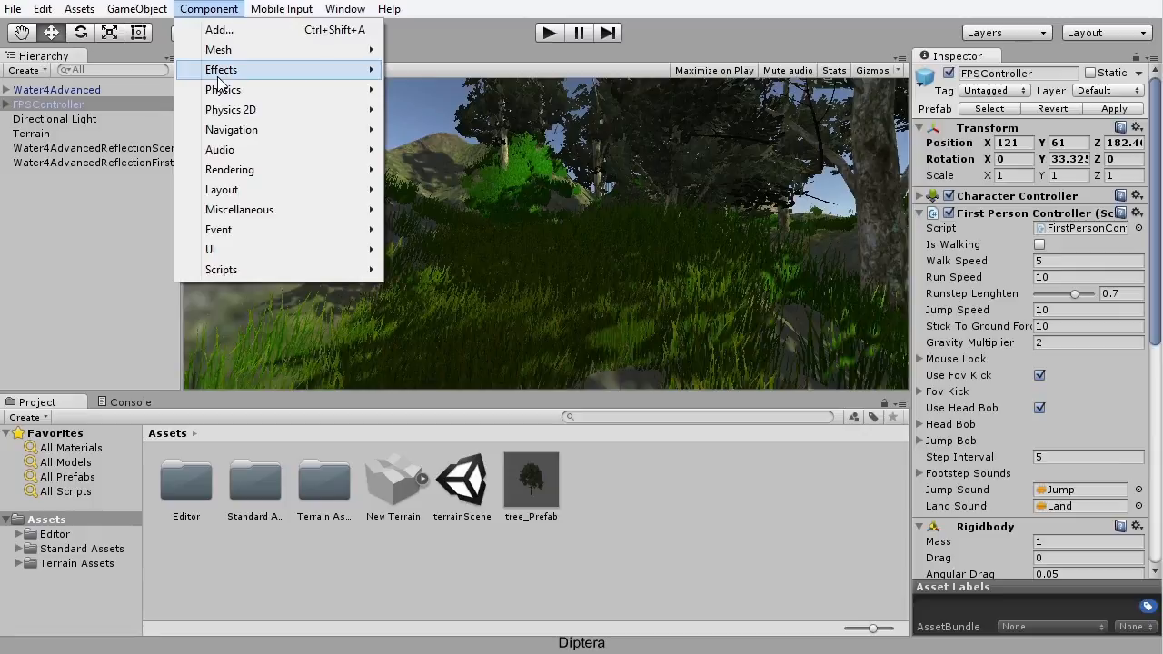
mouse_move(224, 153)
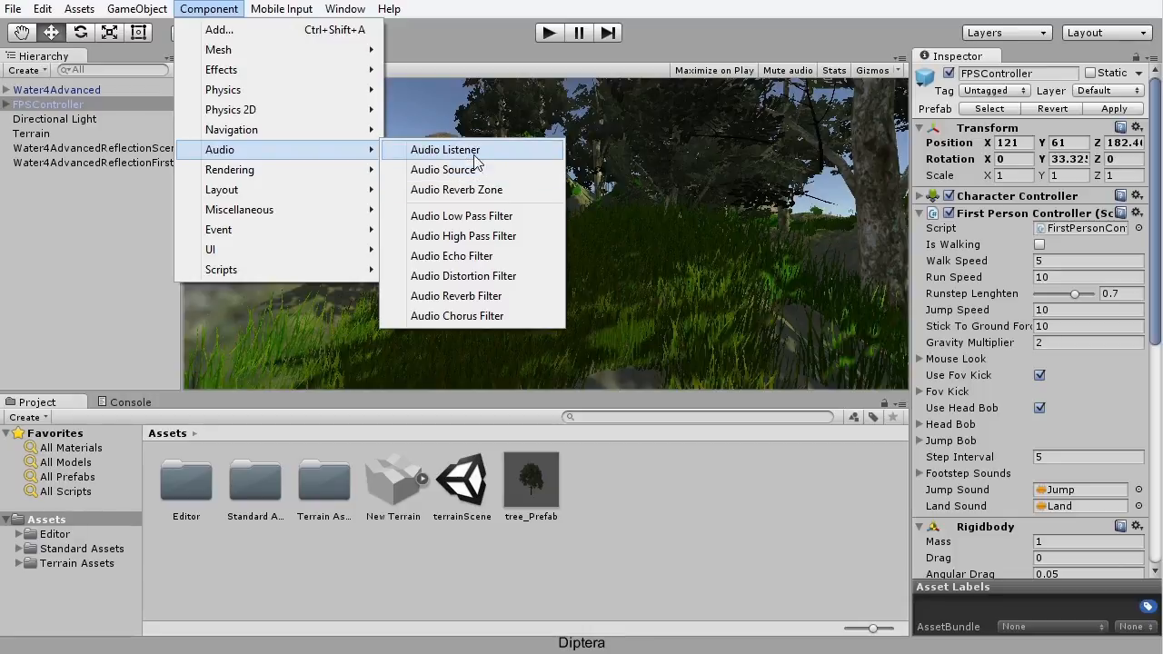
click(431, 46)
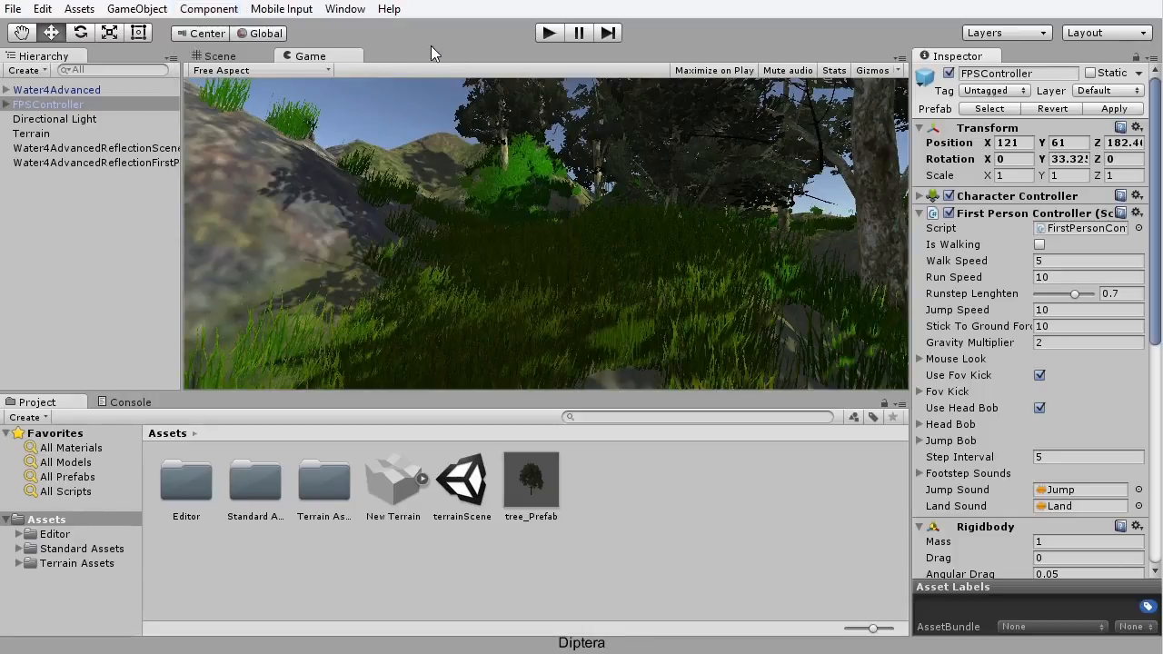
Step: Select the FPSController's FirstPersonCharacter child, frame it in the scene view and examine its Audio Listener component
click(53, 105)
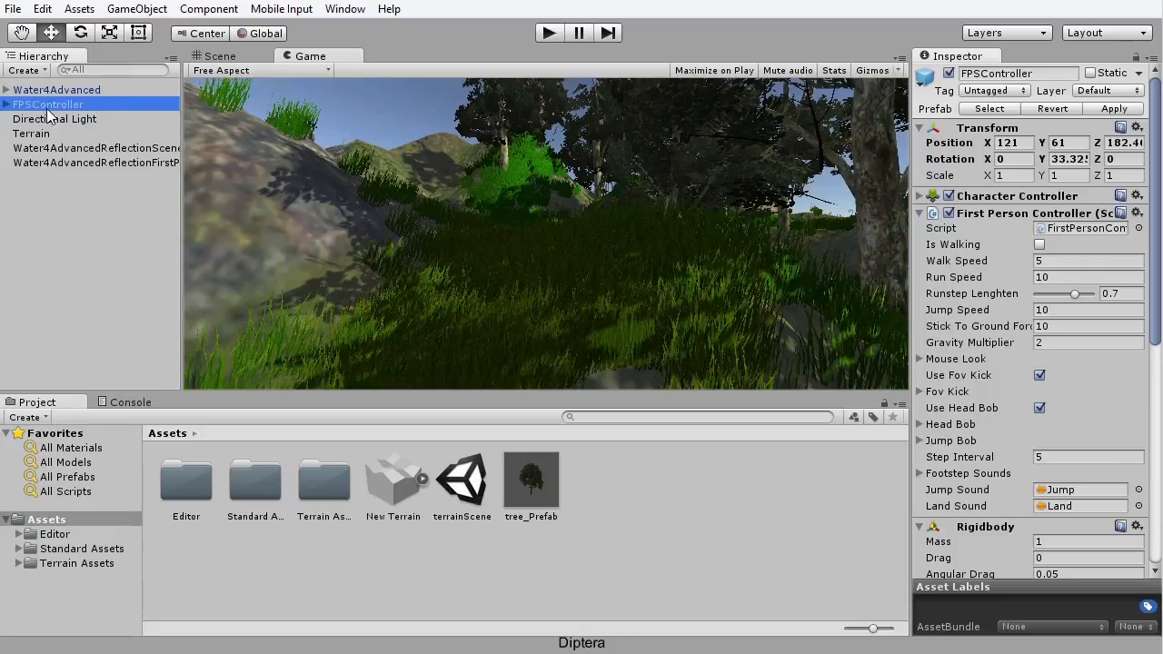
click(7, 105)
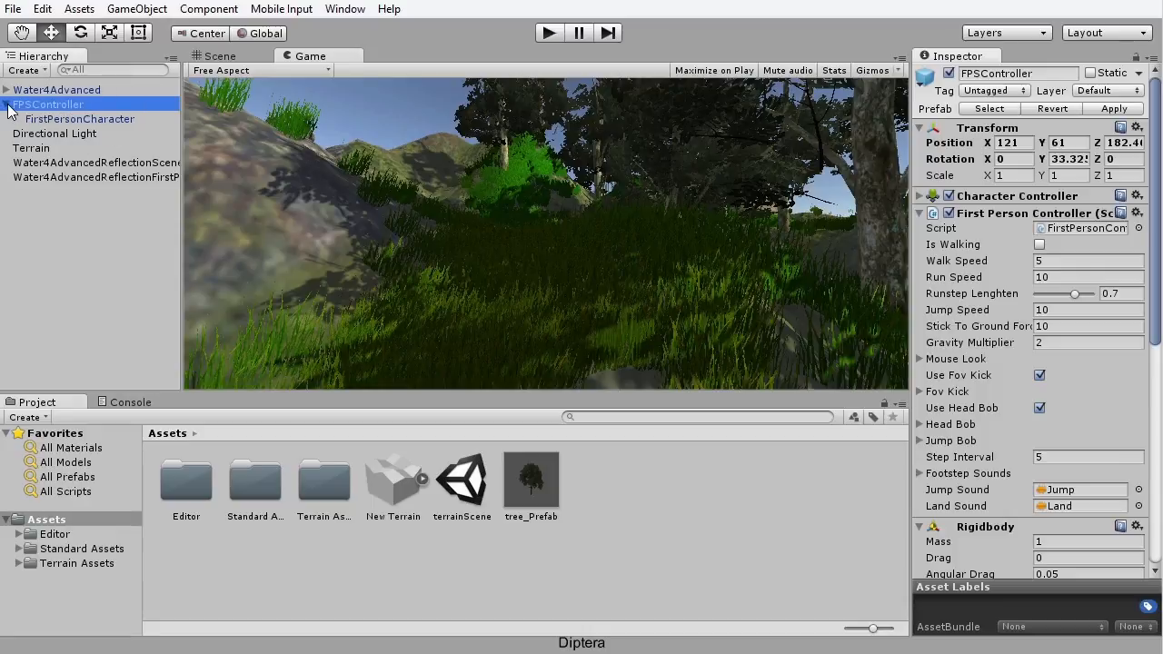
click(123, 122)
click(247, 57)
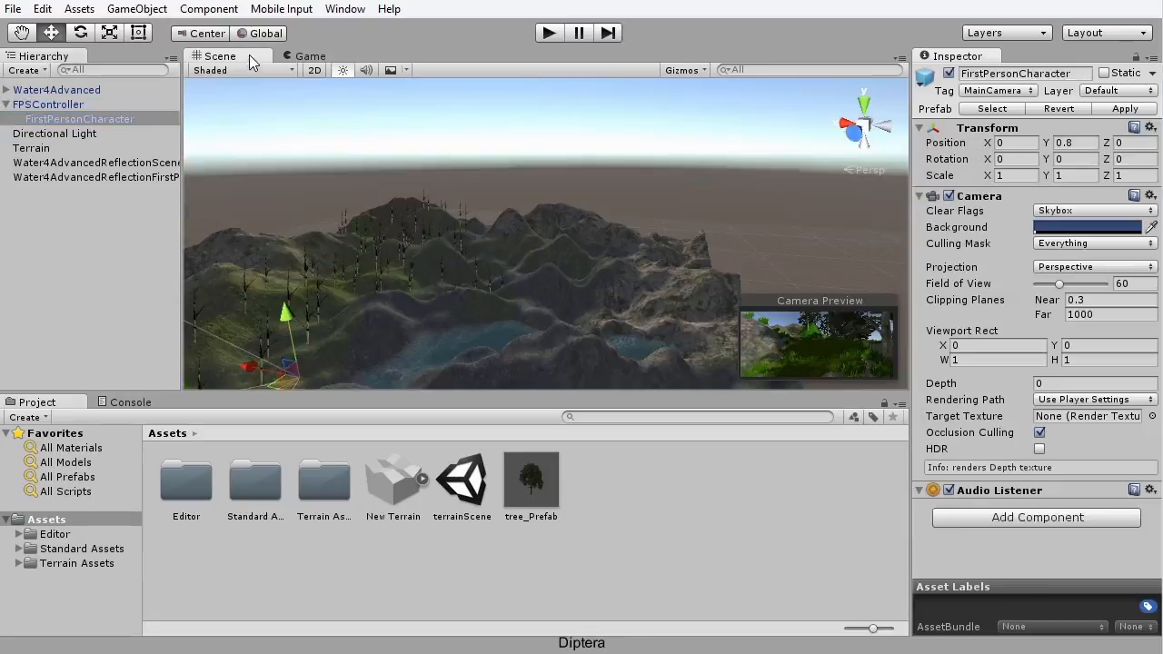
double_click(83, 119)
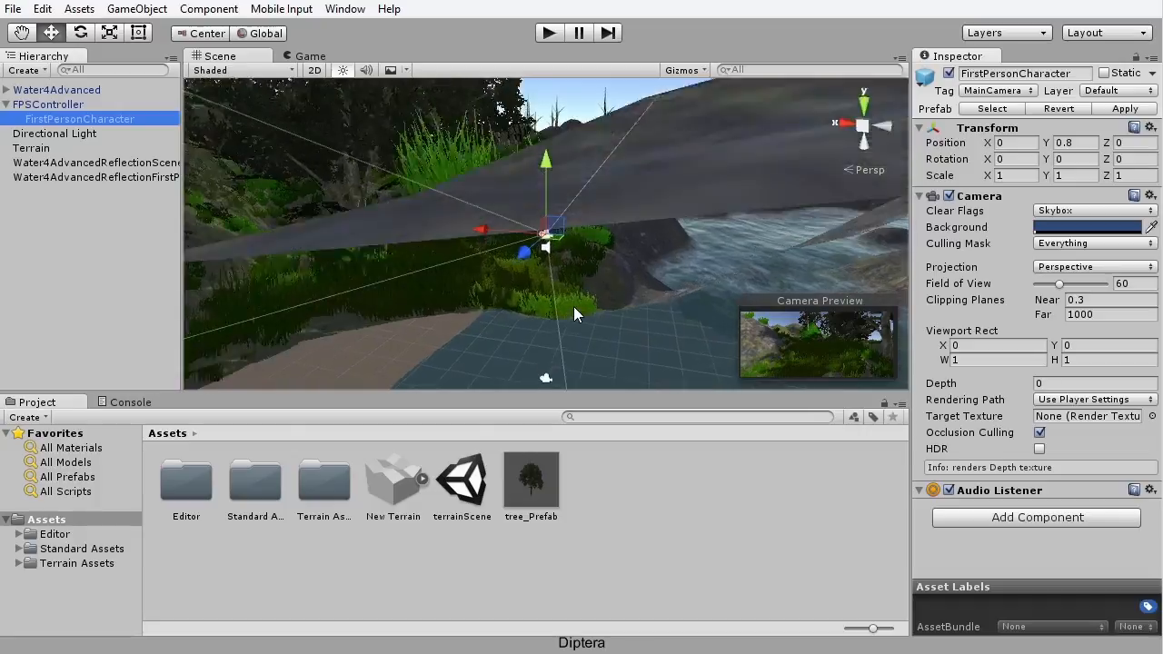
scroll(574, 308, up, 5)
alt+drag(572, 313, 427, 305)
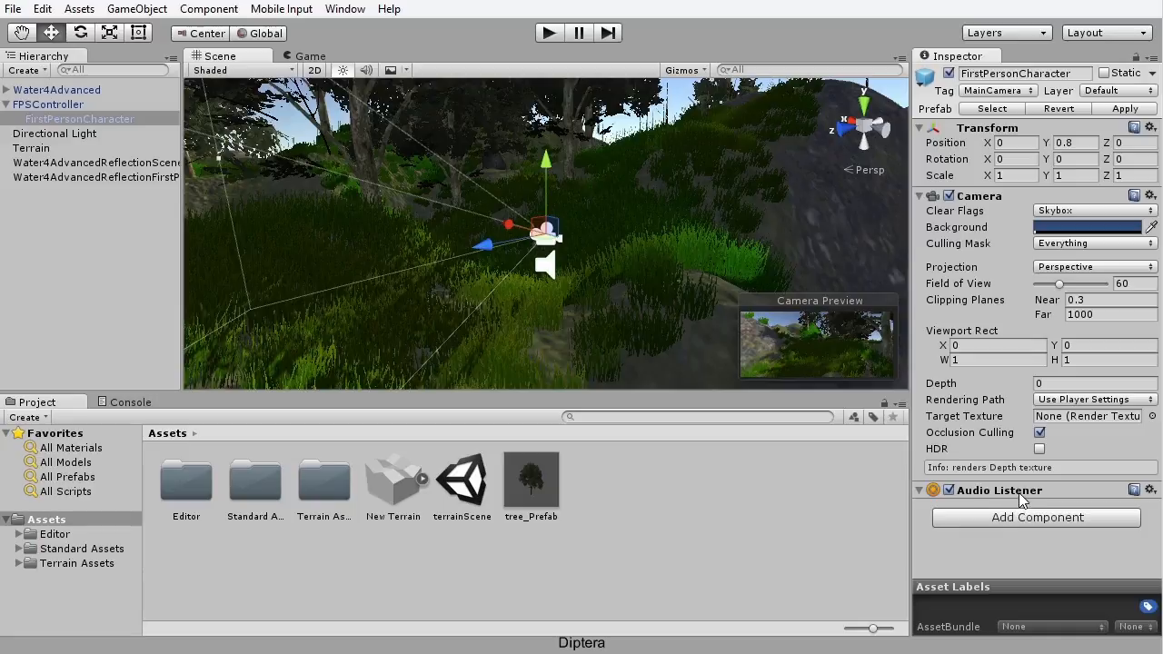
click(949, 491)
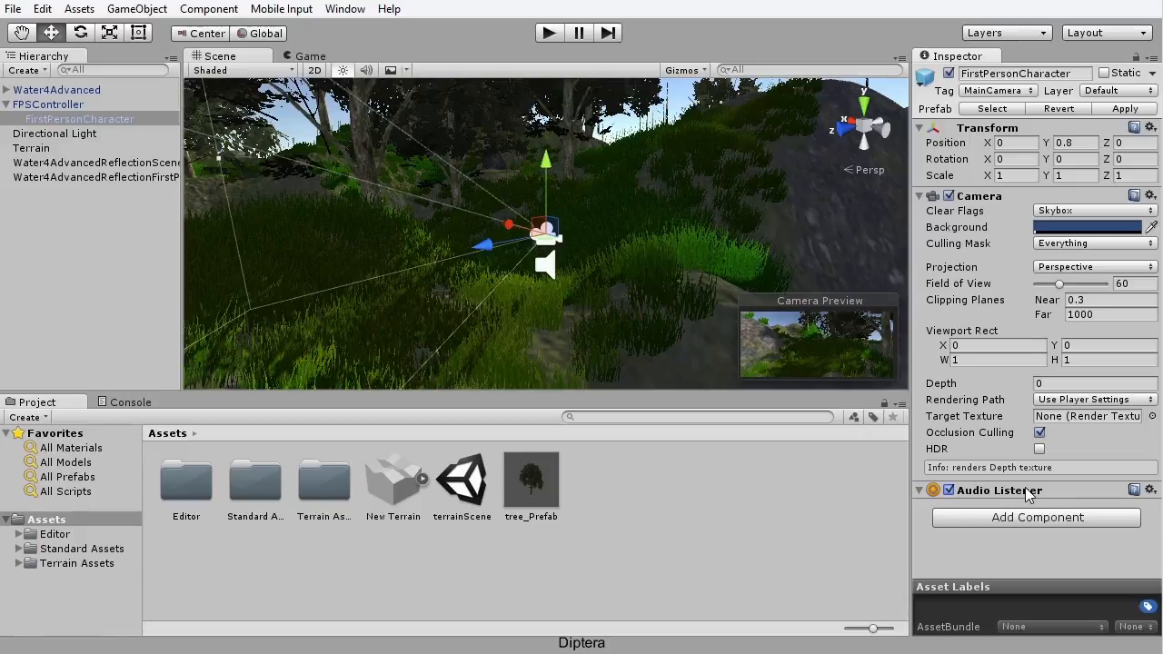
Step: Run the scene and walk the character over the grassy slope to test the sound with the Audio Listener enabled
click(548, 32)
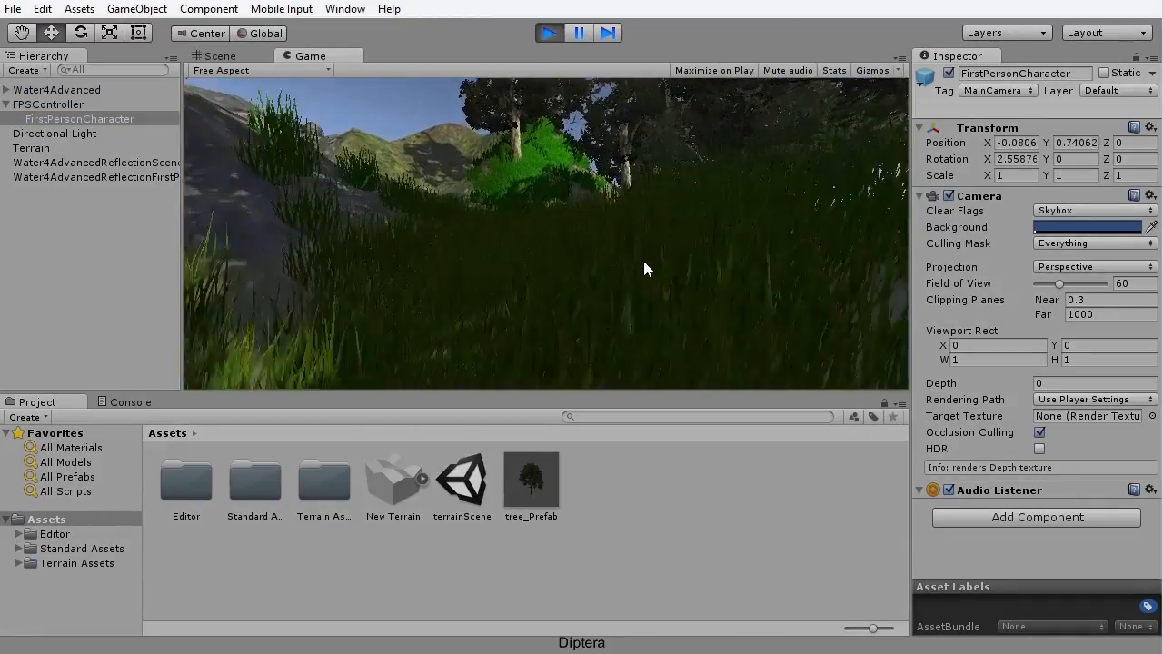
key(w)
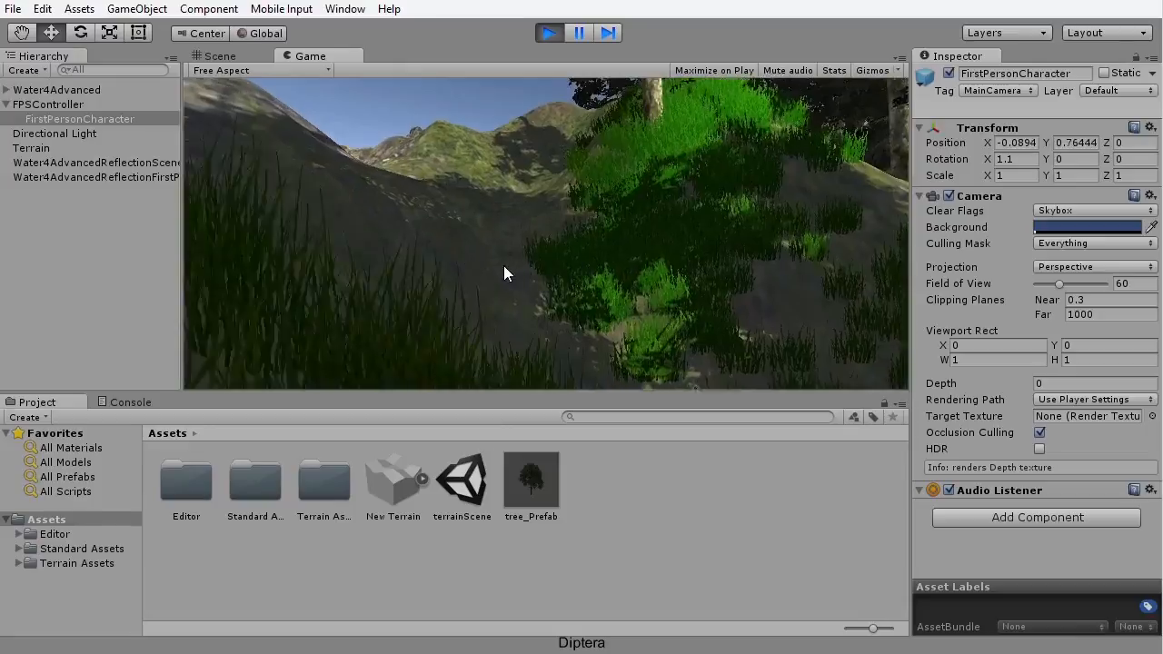
key(w)
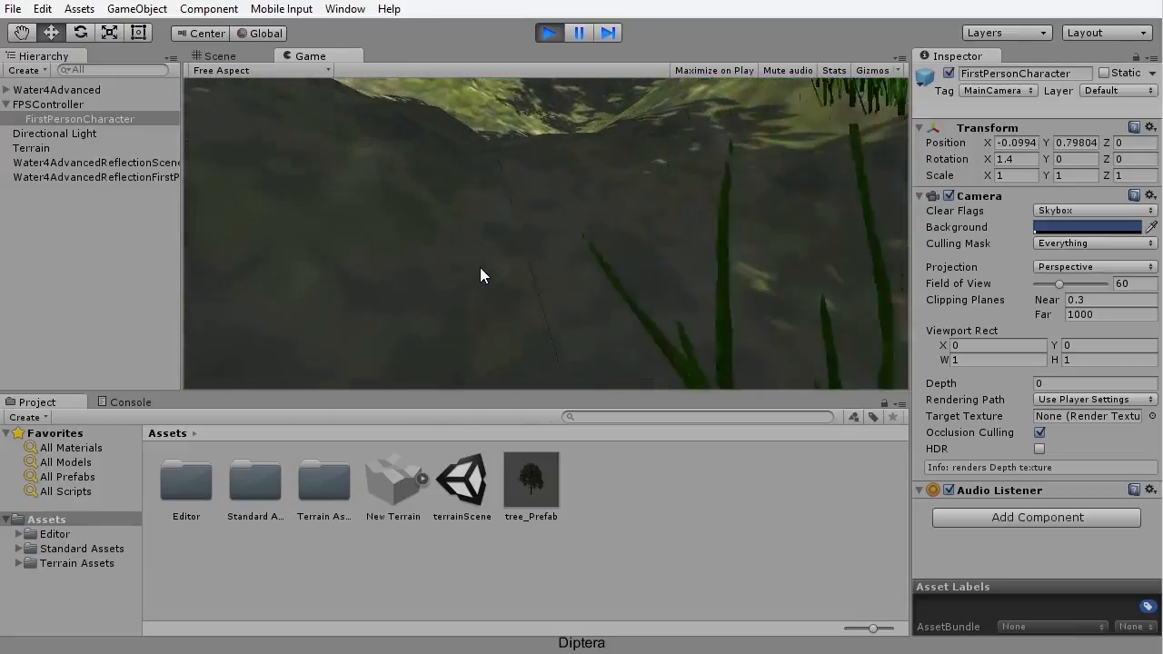
key(w)
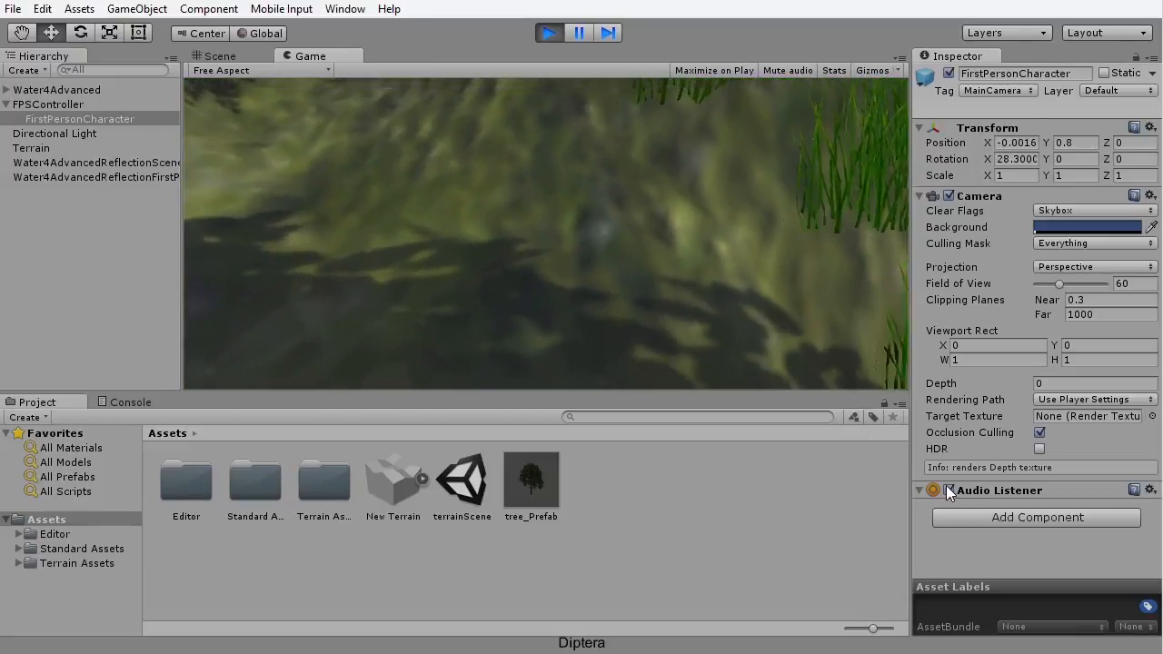
Step: Disable the FirstPersonCharacter's Audio Listener during play, walk over the slope to compare the sound, and stop the scene
click(948, 491)
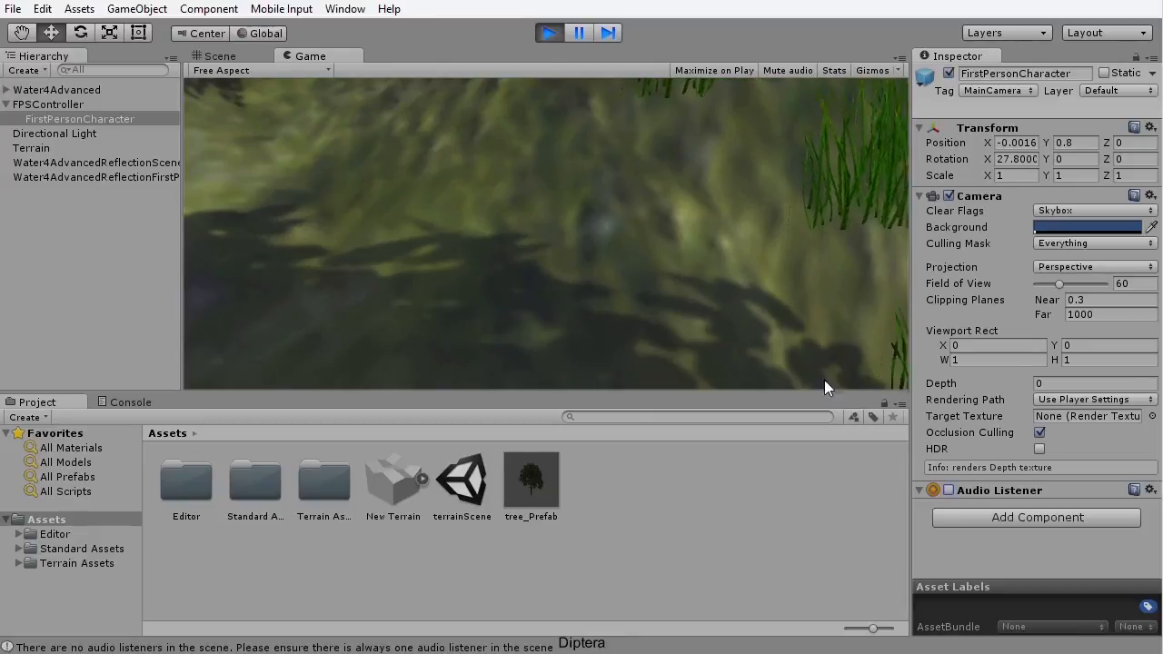
key(w)
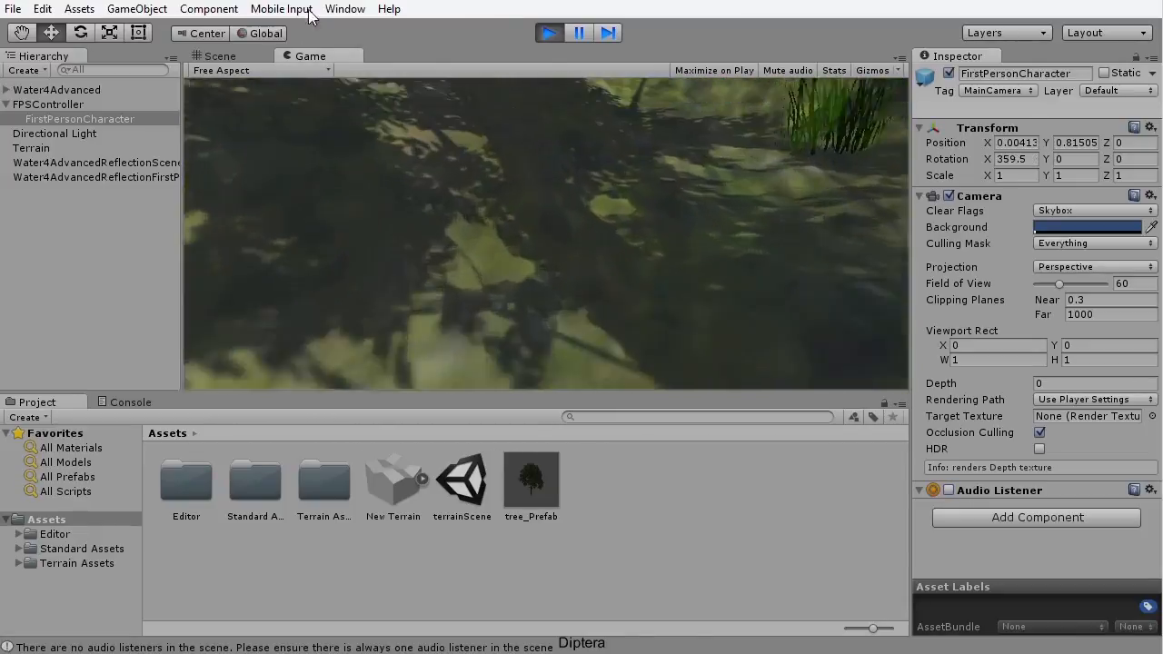
key(w)
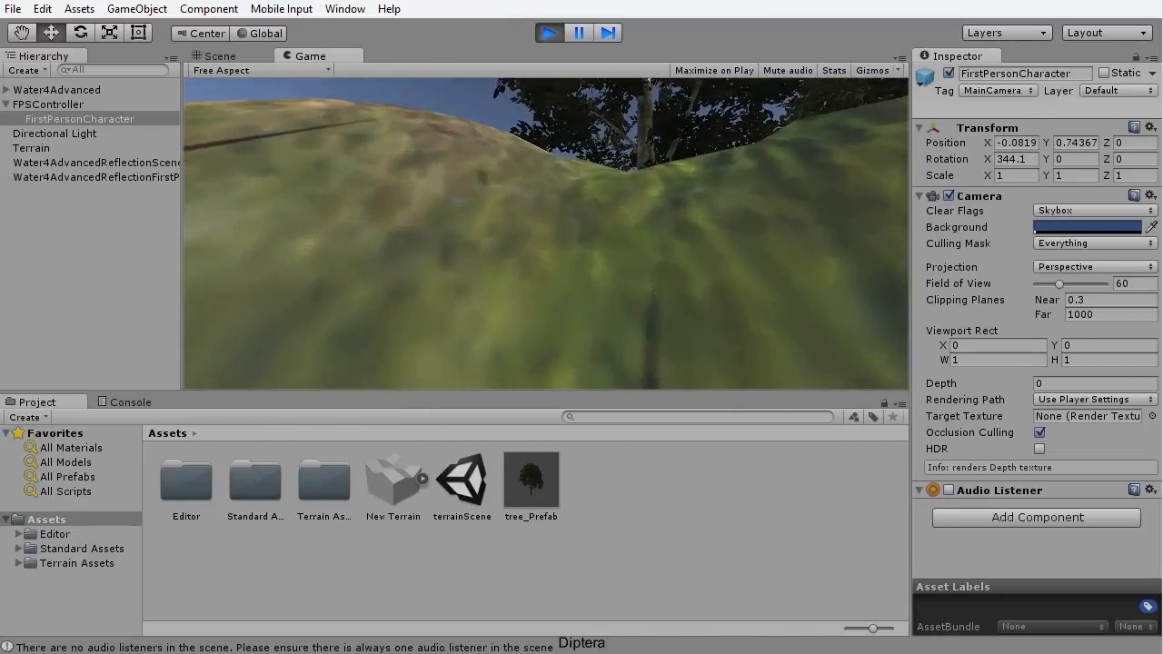
key(Escape)
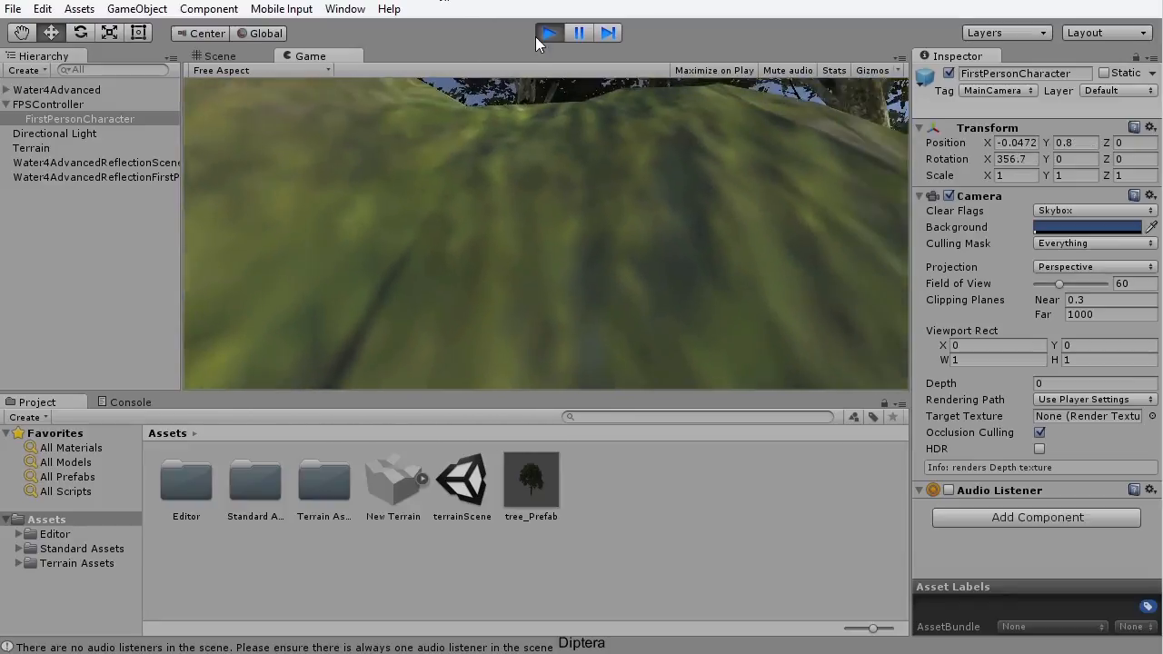
click(548, 34)
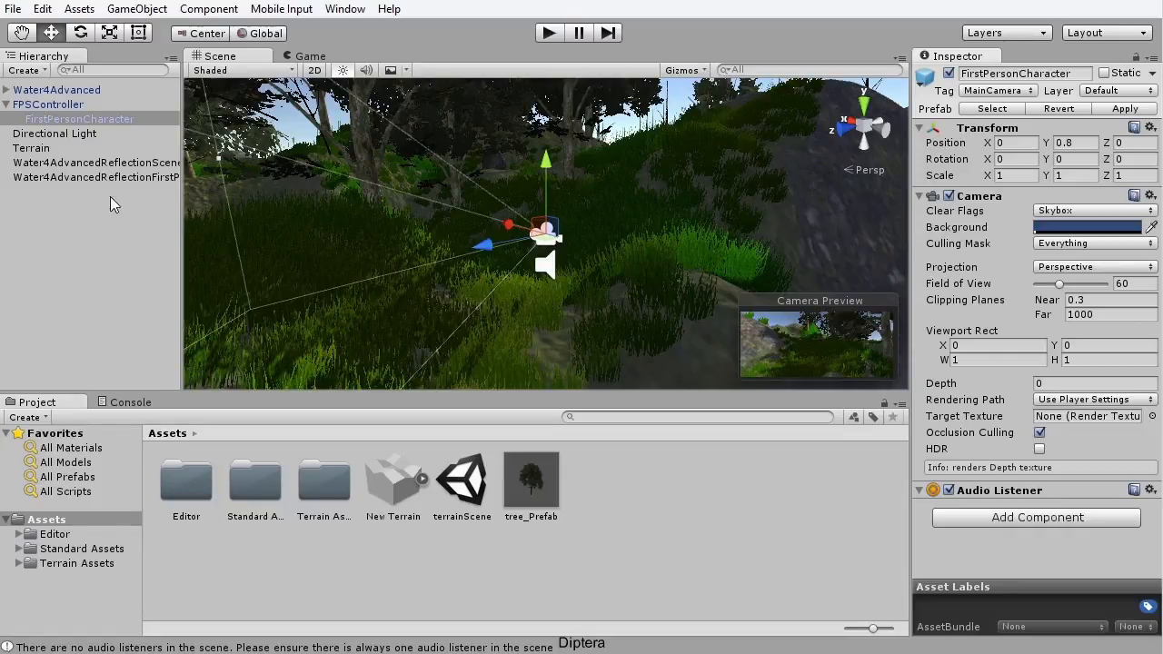
Step: Select the FPSController and watch its Audio Source's AudioClip while walking and jumping through the running scene, ending with play stopped
click(54, 105)
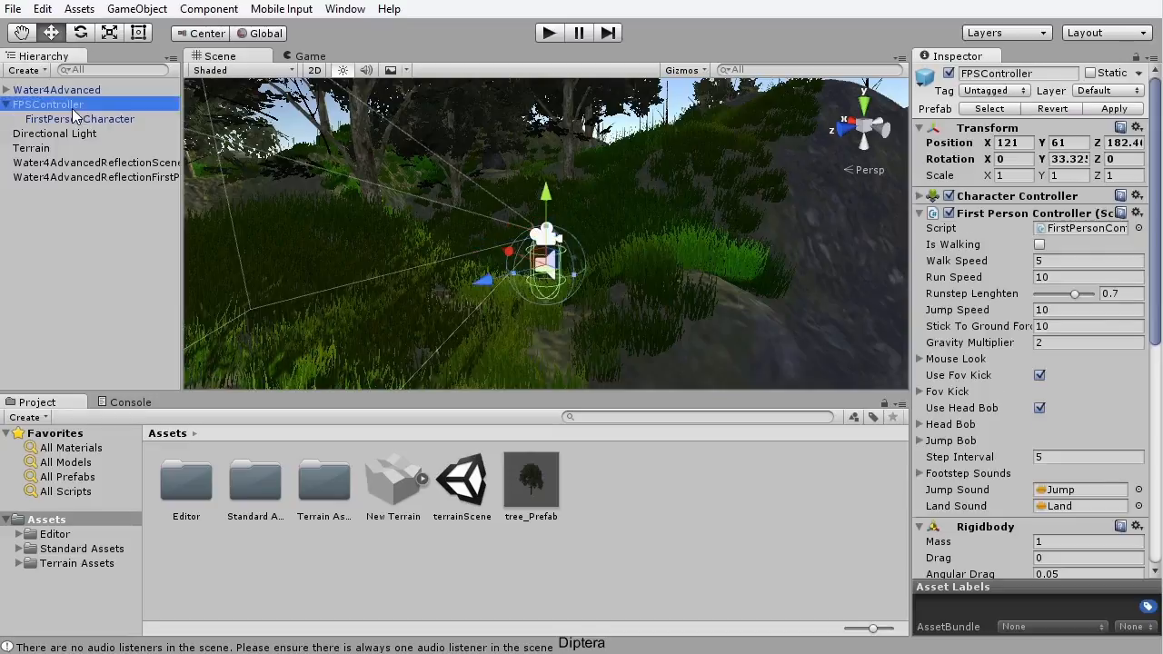
drag(1157, 313, 1146, 556)
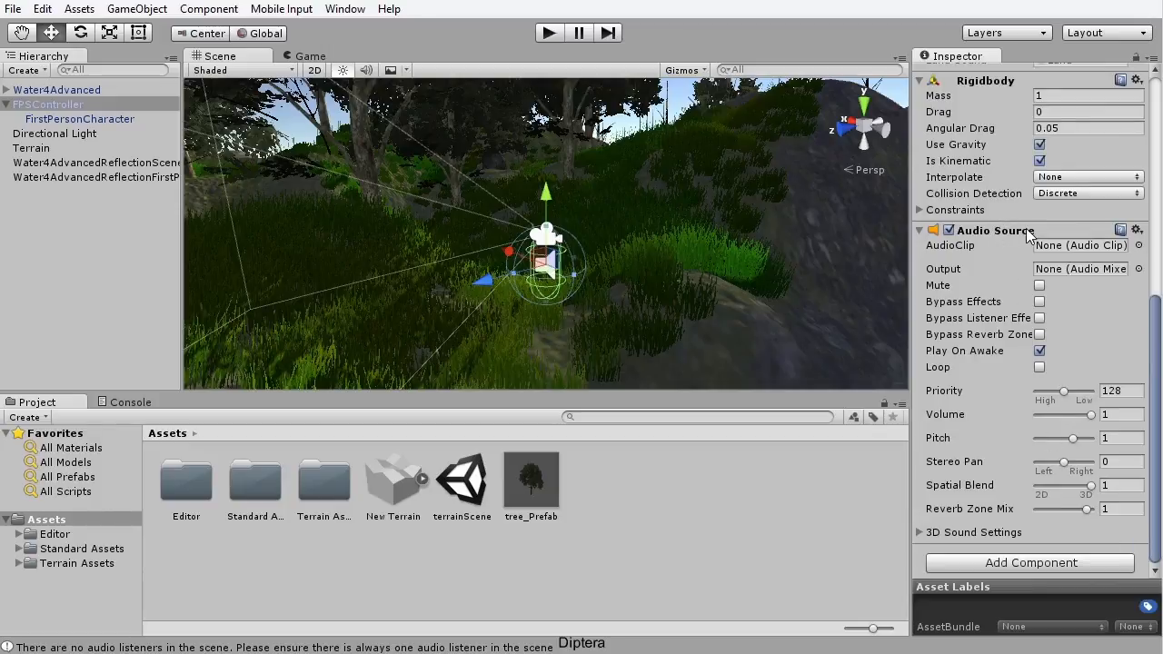
click(553, 33)
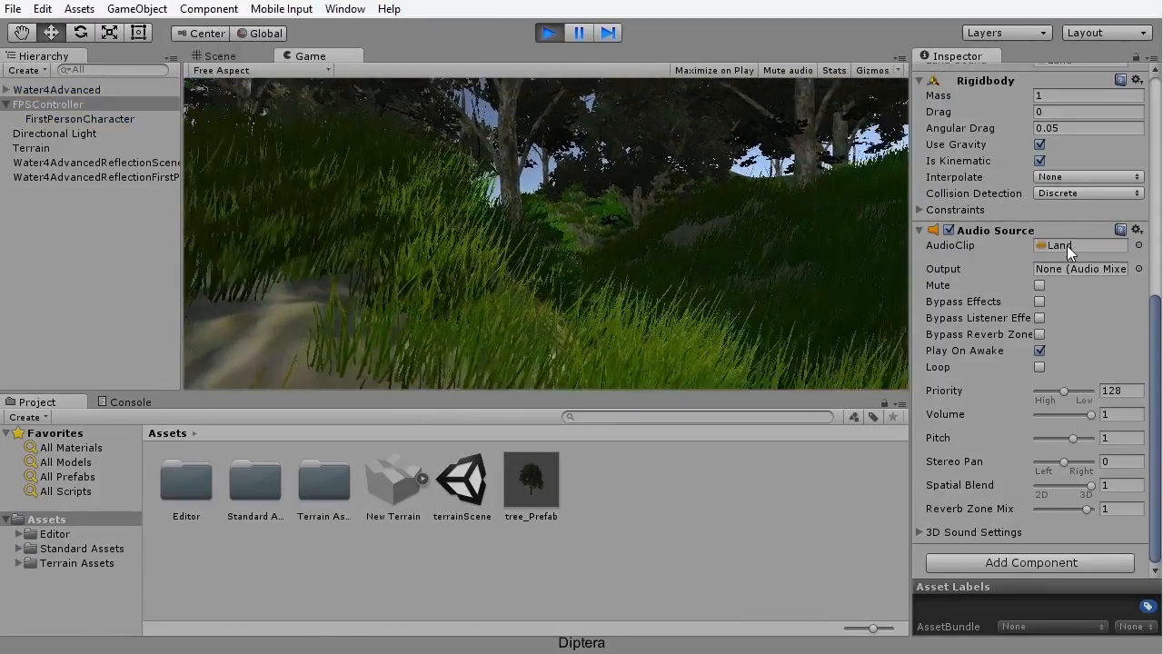
key(w)
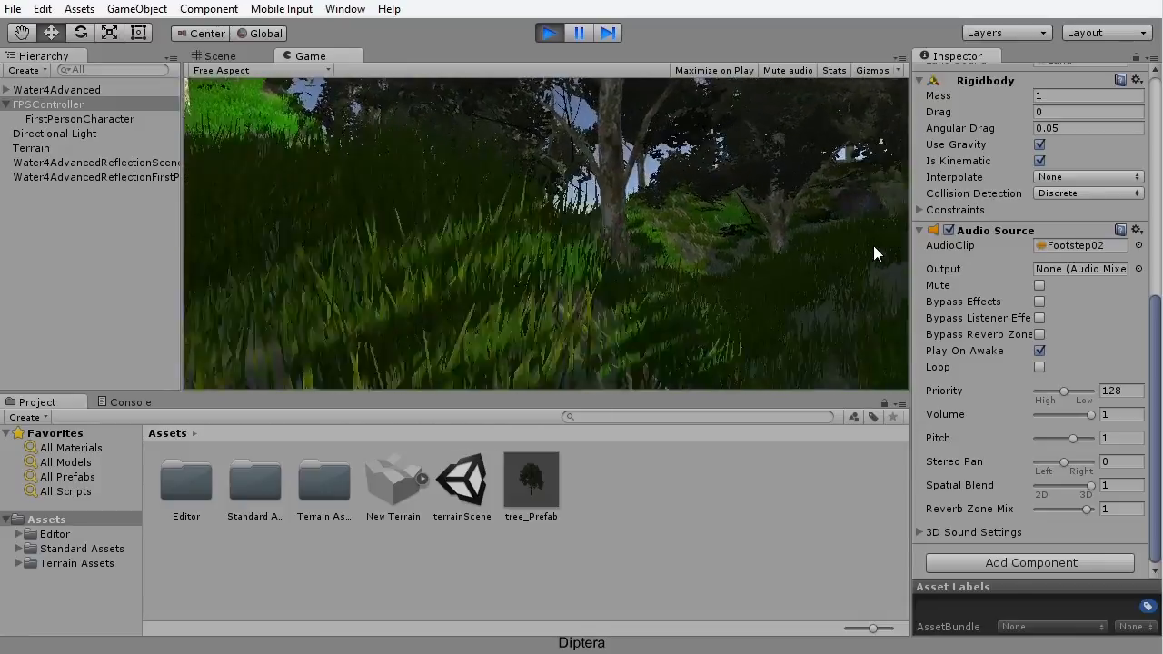
key(w)
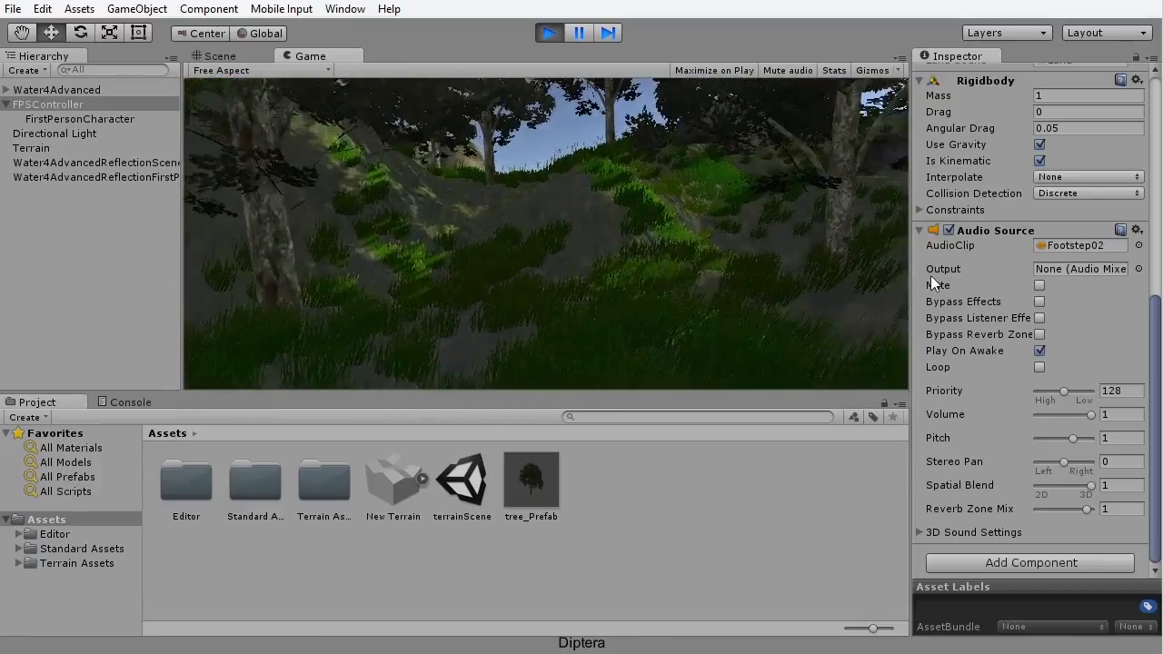
key(w)
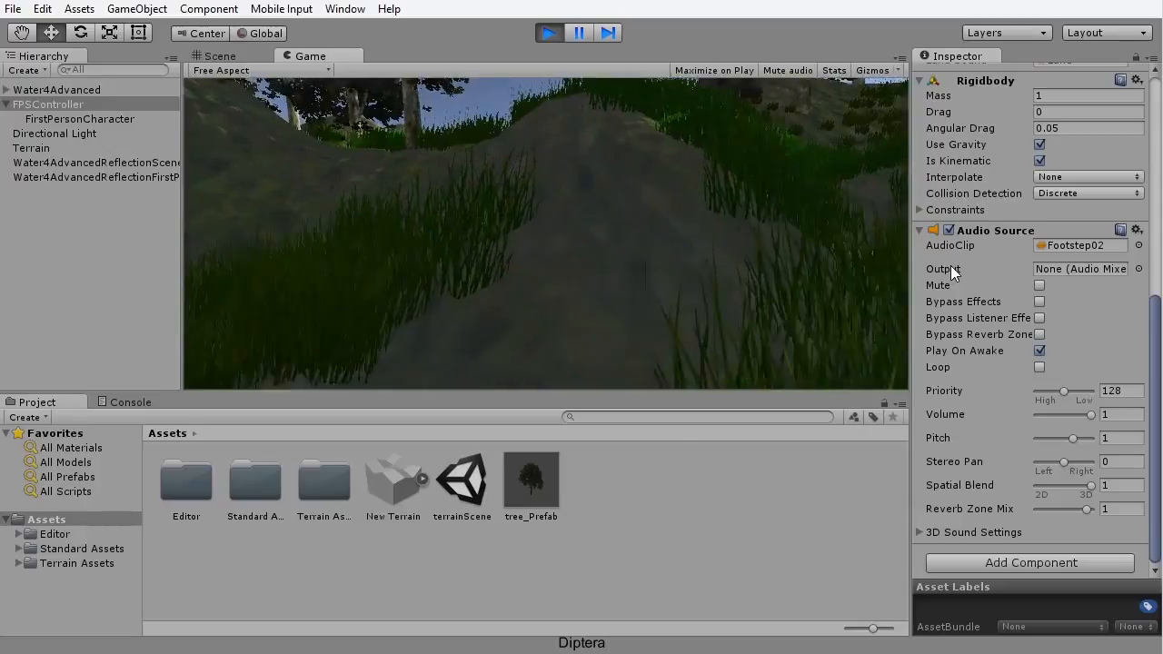
key(w)
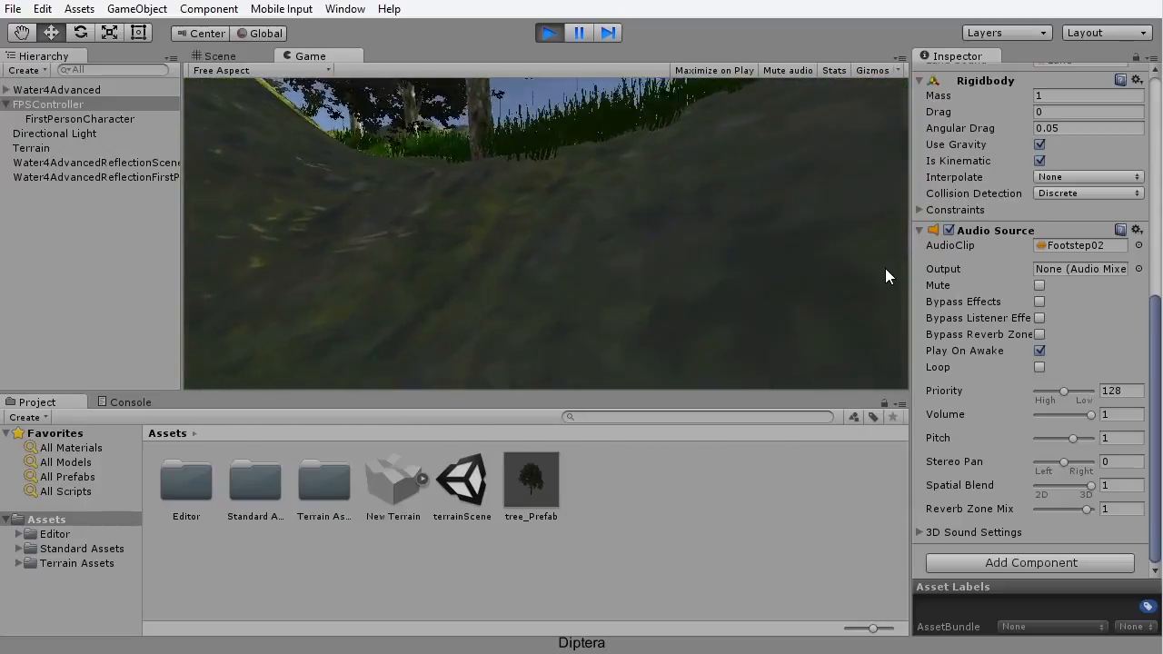
key(w)
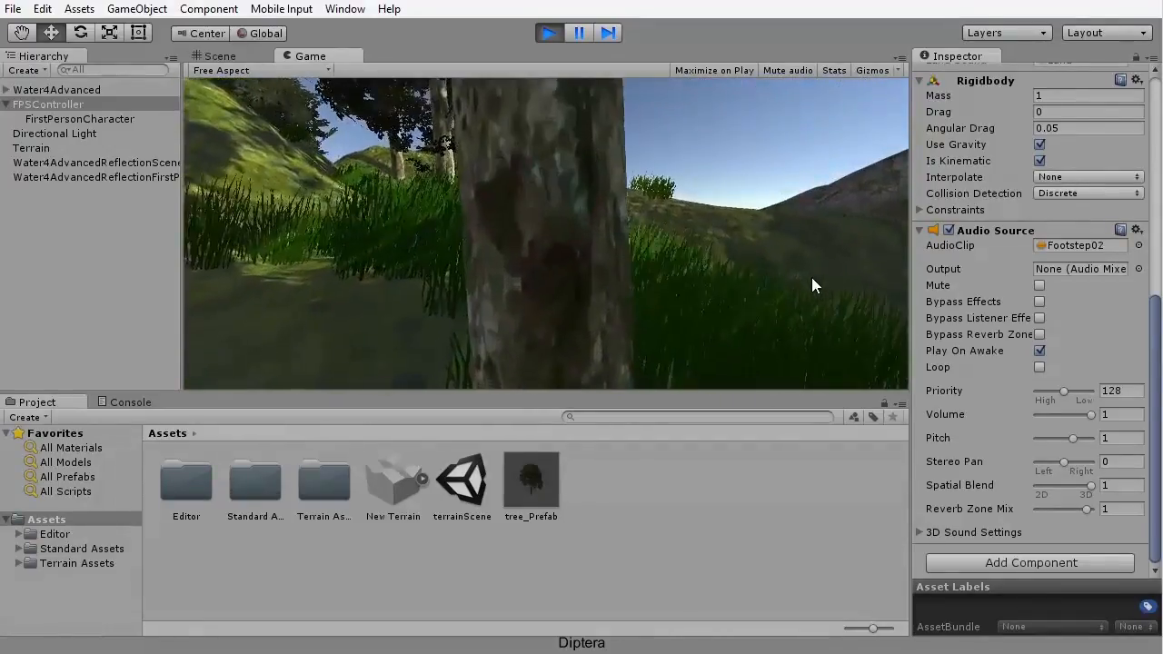
key(w)
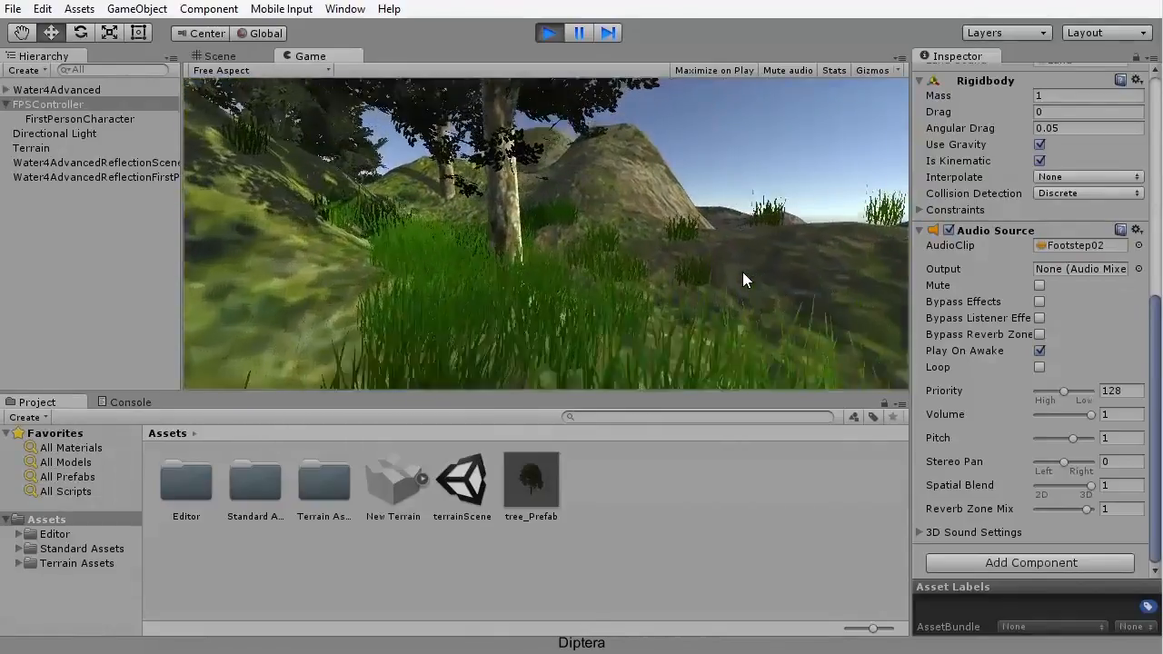
key(space)
key(w)
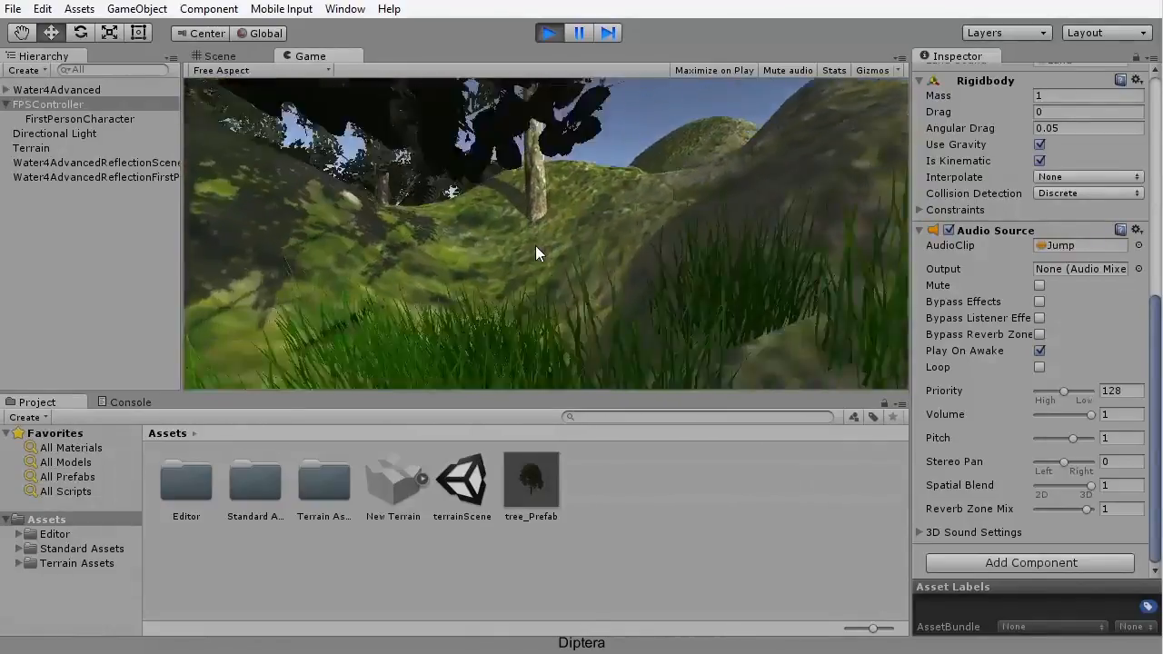
key(w)
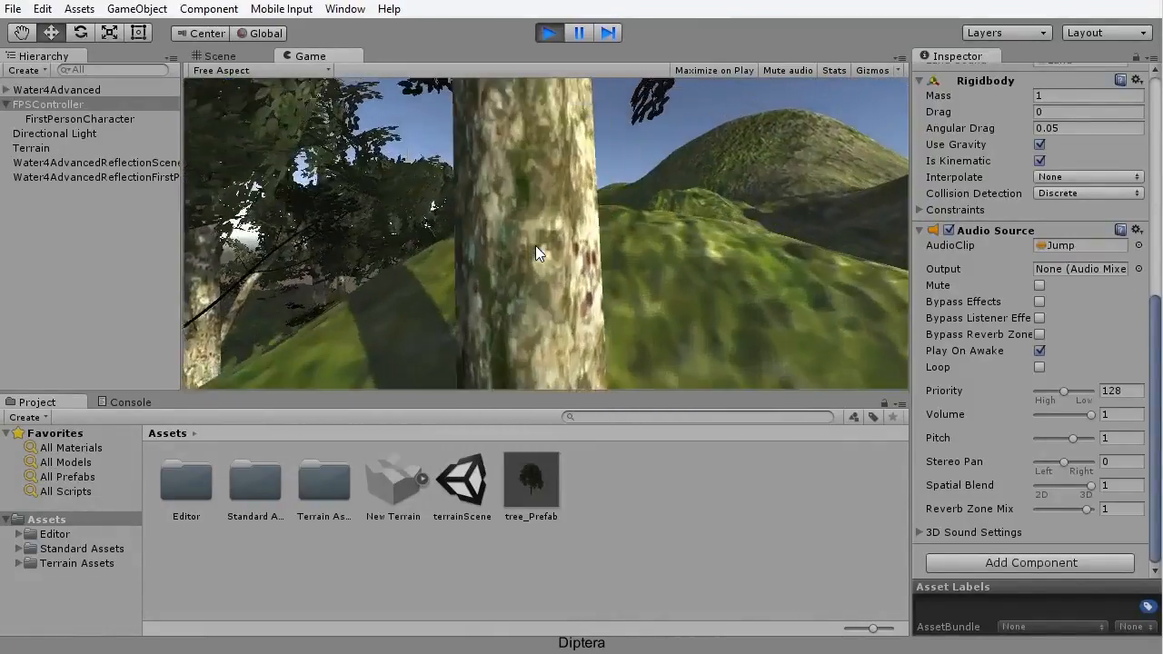
click(549, 33)
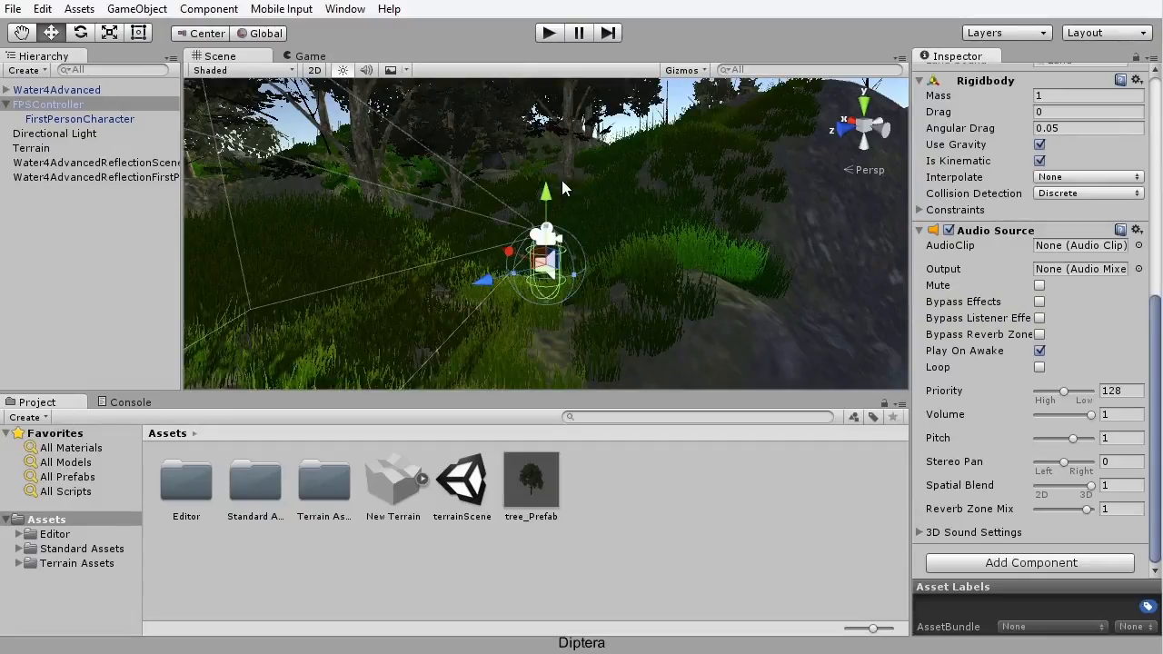
Step: Import full_speed_full_loop_48k.wav from the desktop into the project's Assets folder
click(91, 272)
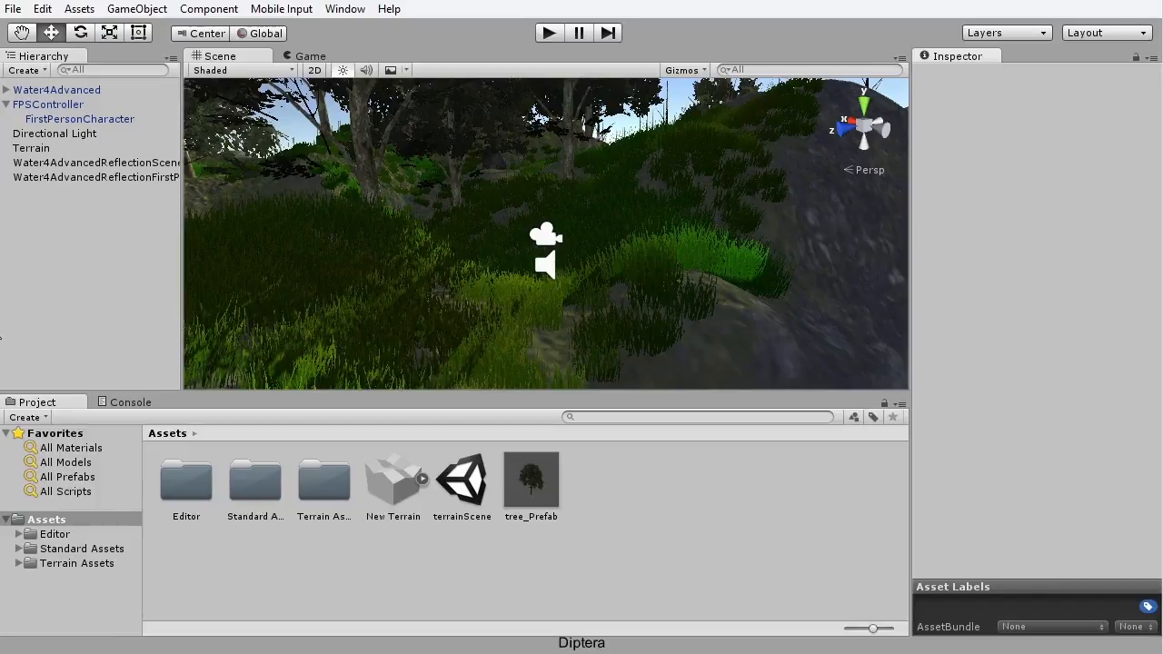
drag(1, 329, 153, 331)
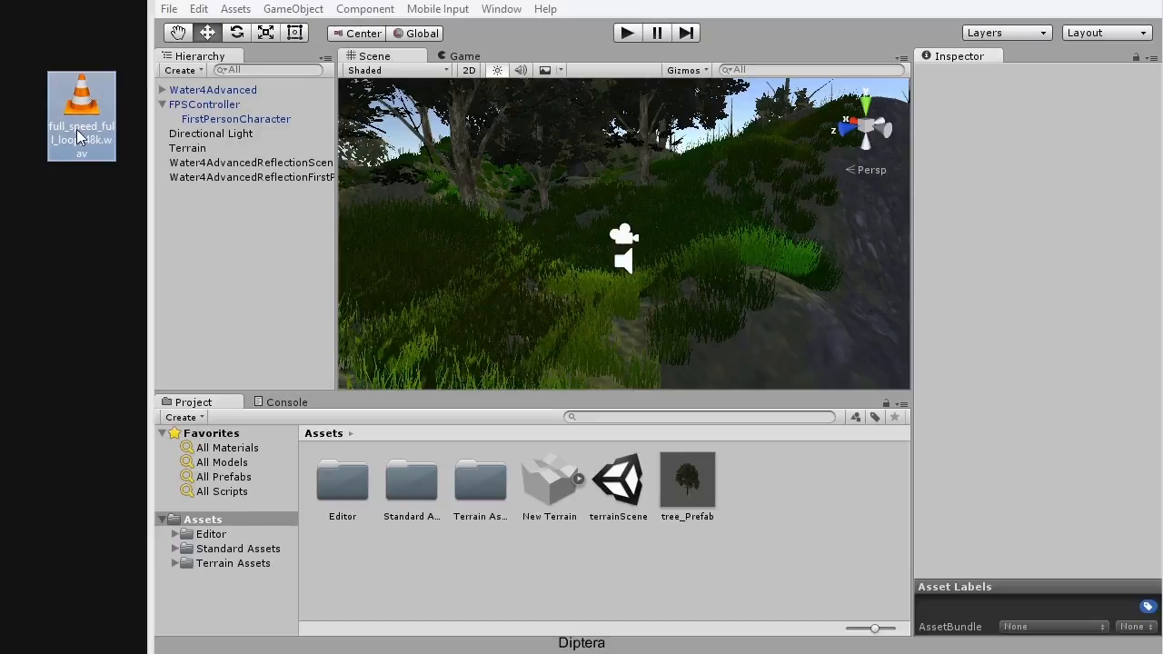
drag(78, 111, 763, 477)
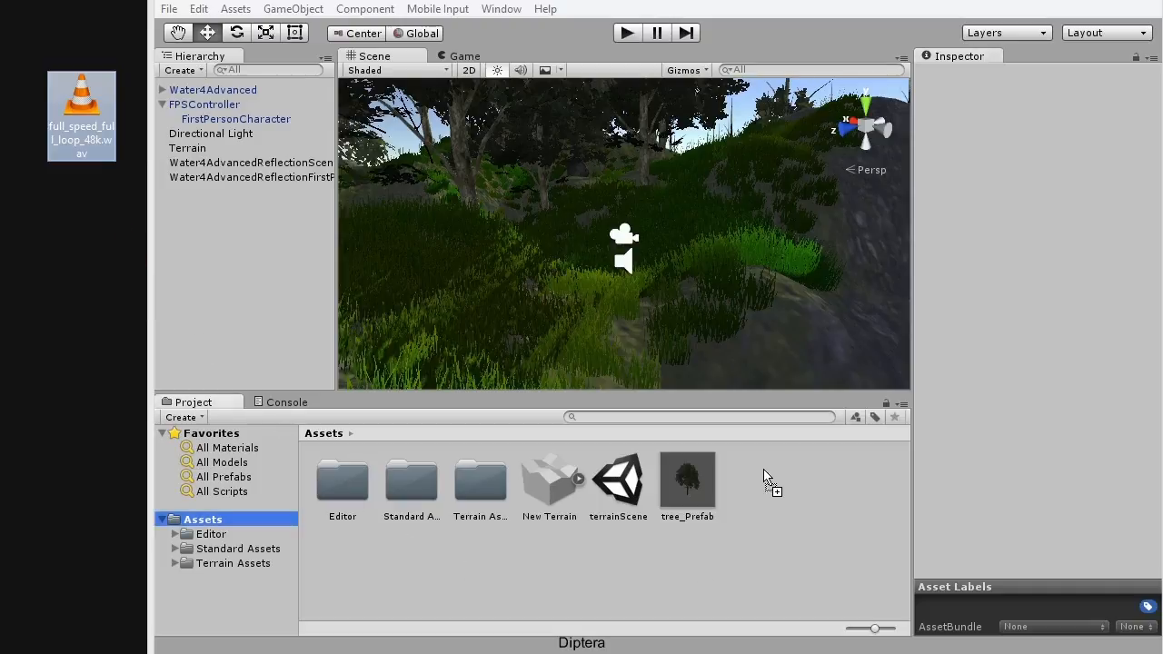
drag(763, 477, 767, 485)
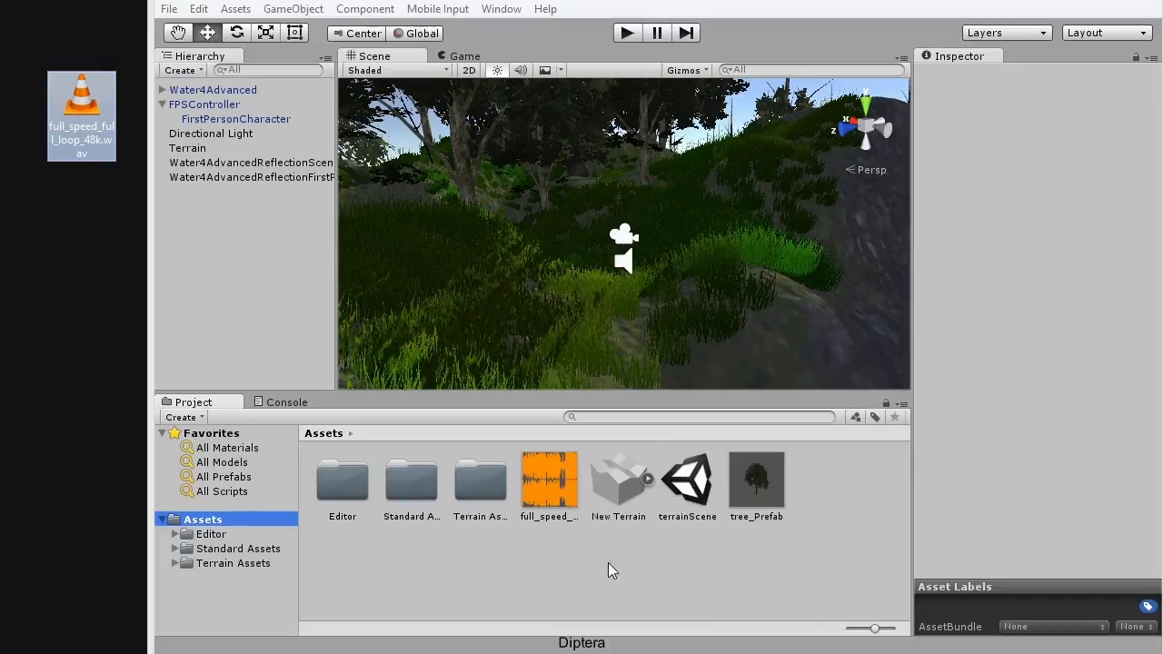
drag(148, 286, 1, 286)
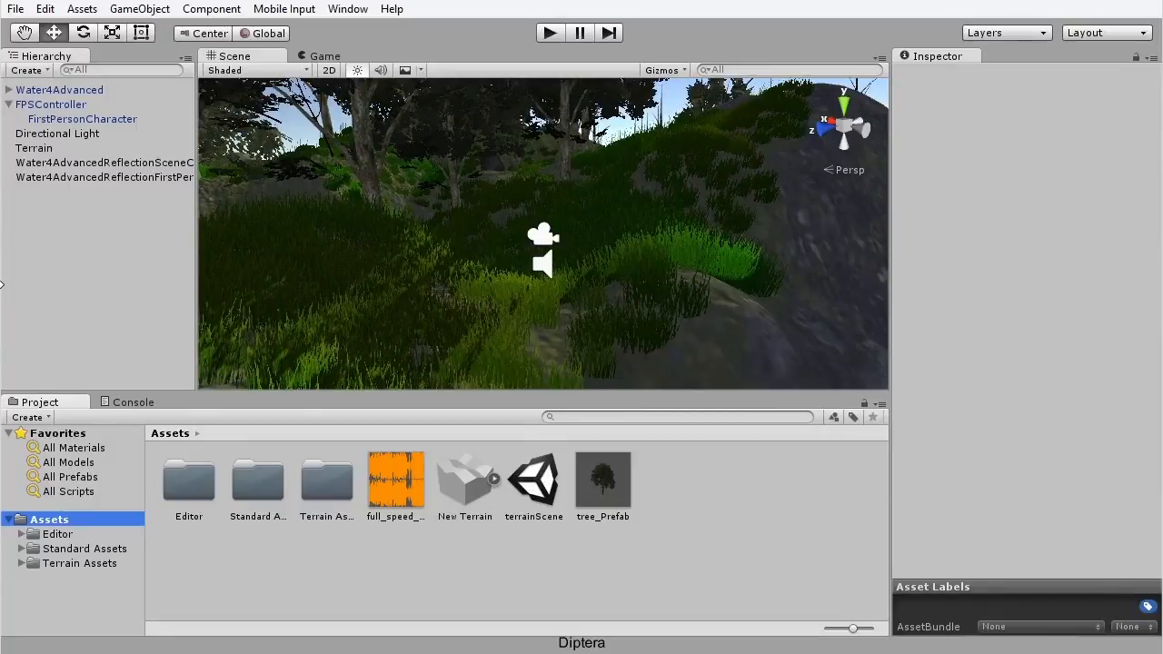
Step: Set the full_speed_full_loop_48k clip's Load Type to Compressed In Memory and apply the import settings
click(397, 489)
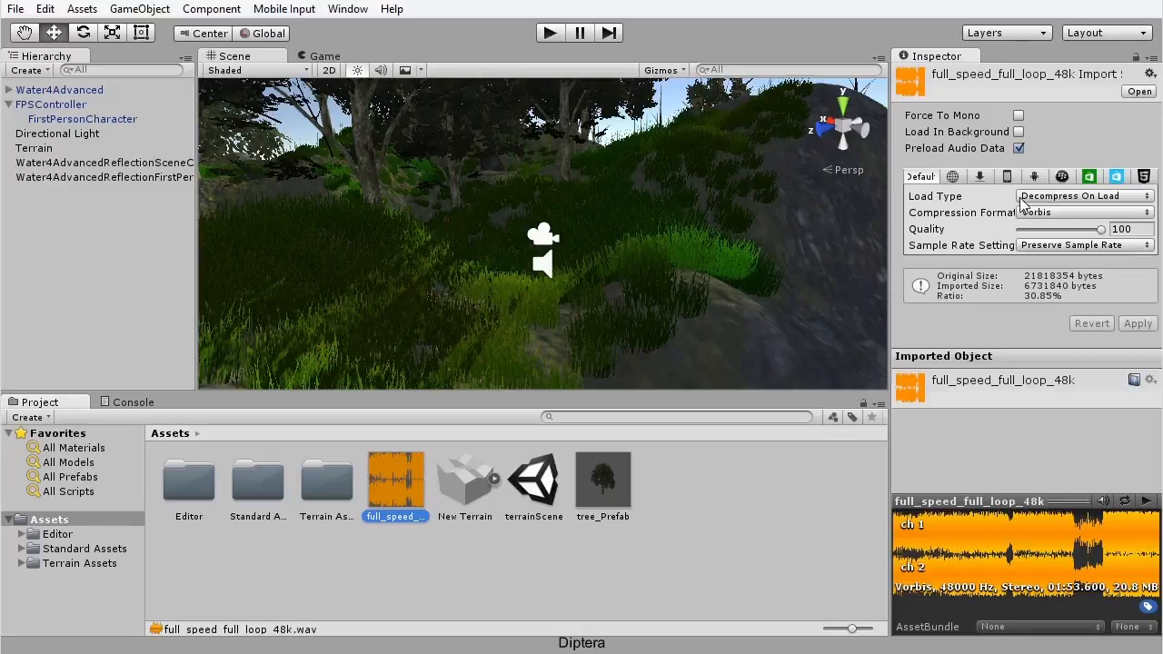
click(1063, 197)
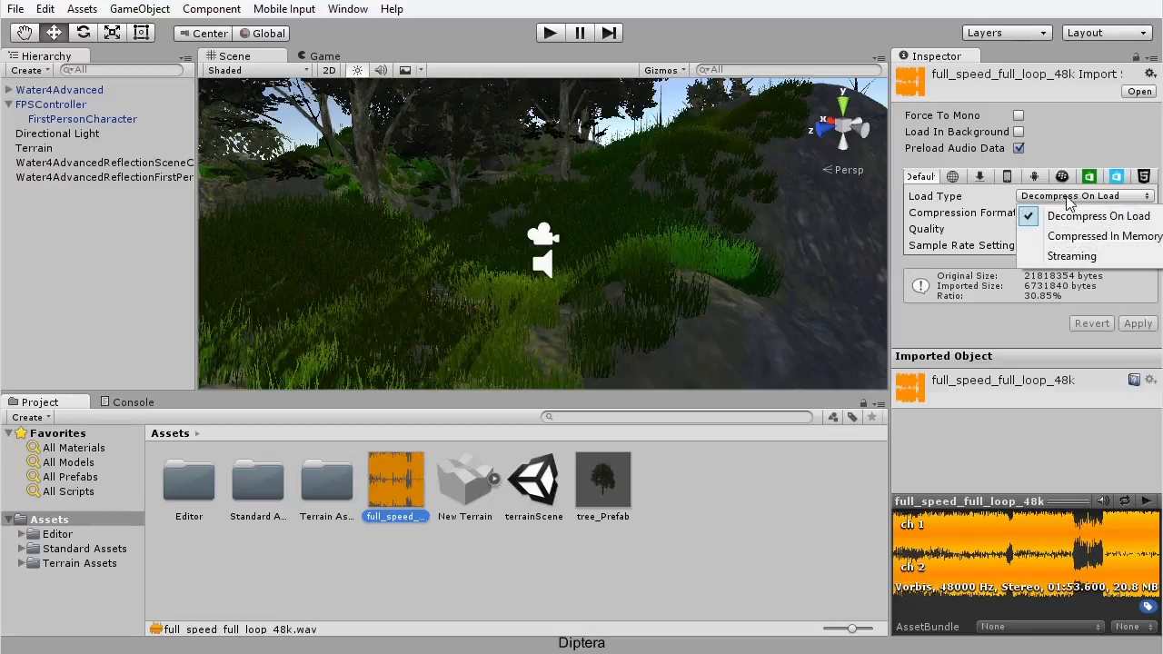
click(1133, 244)
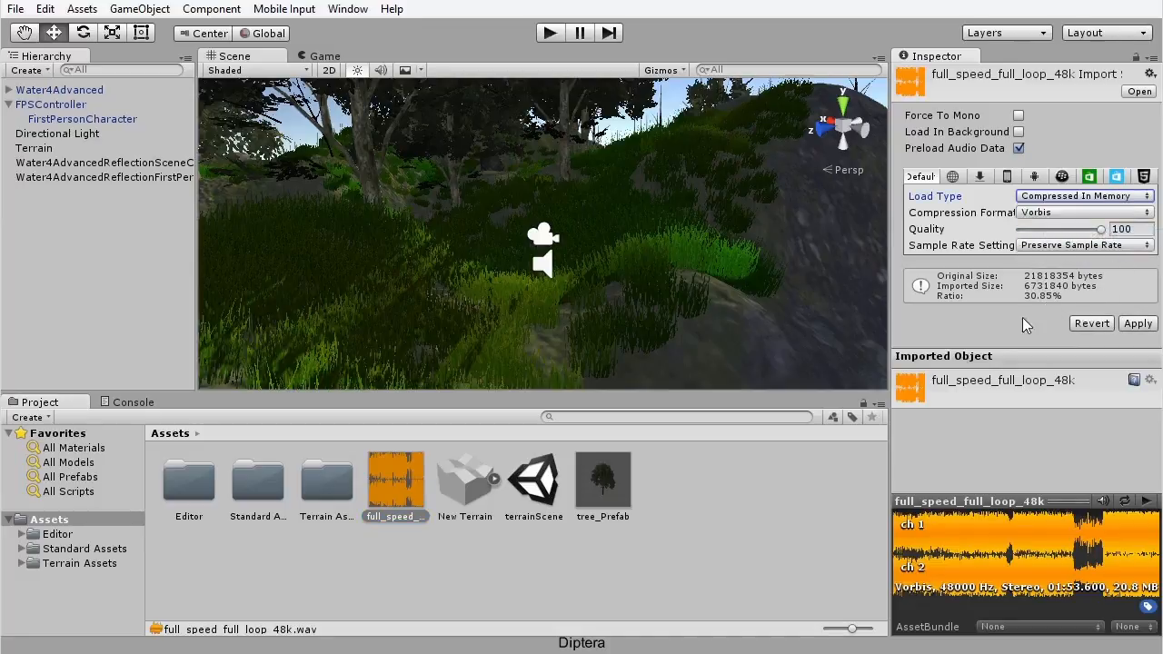
click(1140, 328)
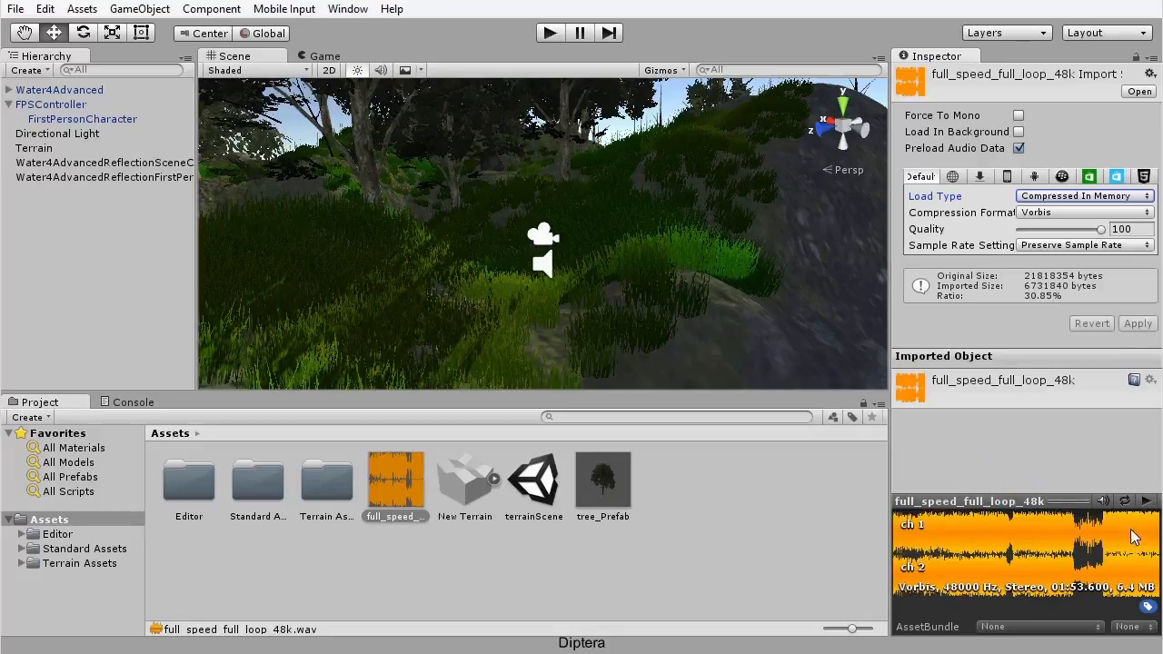
Step: Enlarge the full_speed_full_loop_48k waveform preview and listen to part of the clip
drag(1043, 490, 1035, 450)
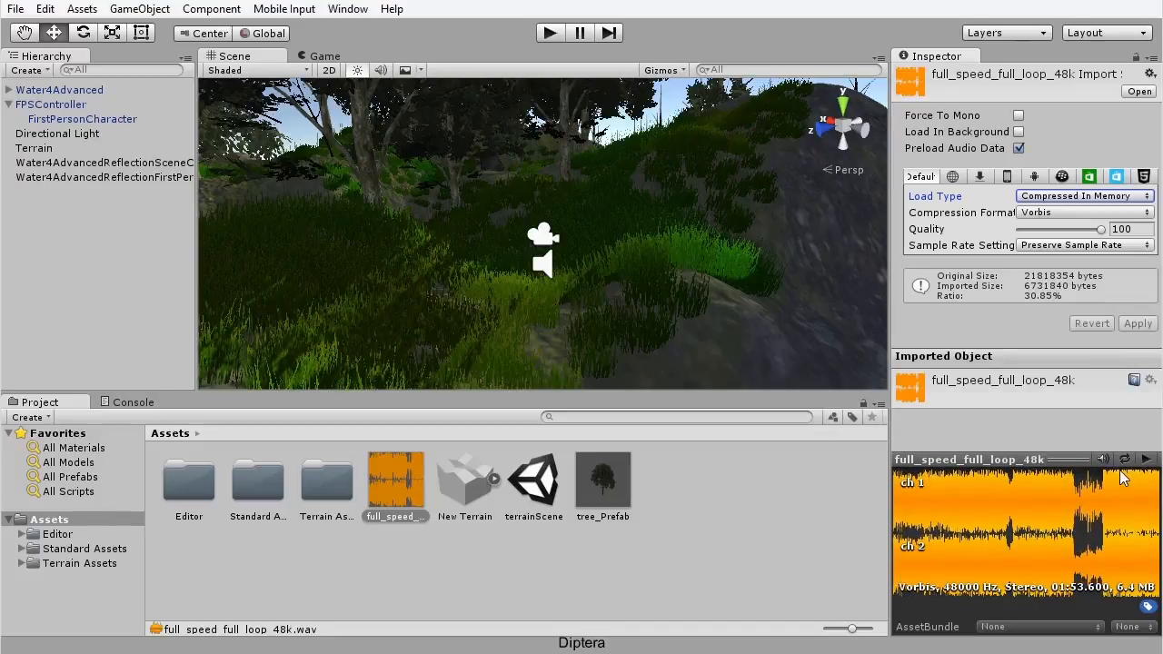
click(1147, 461)
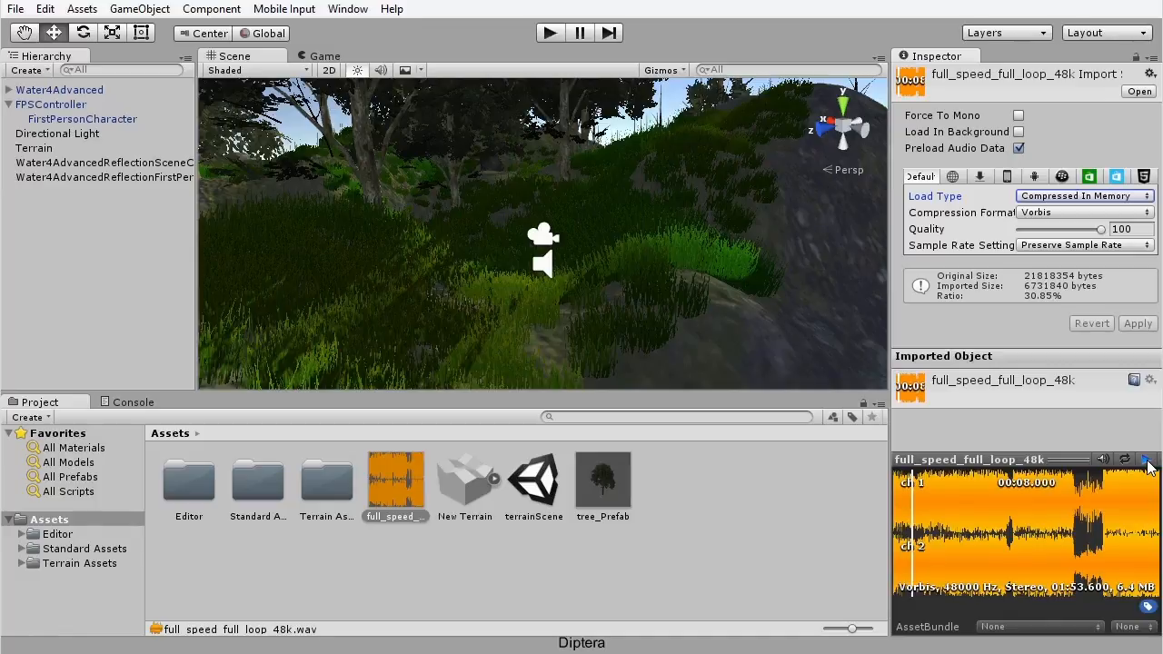
click(1147, 460)
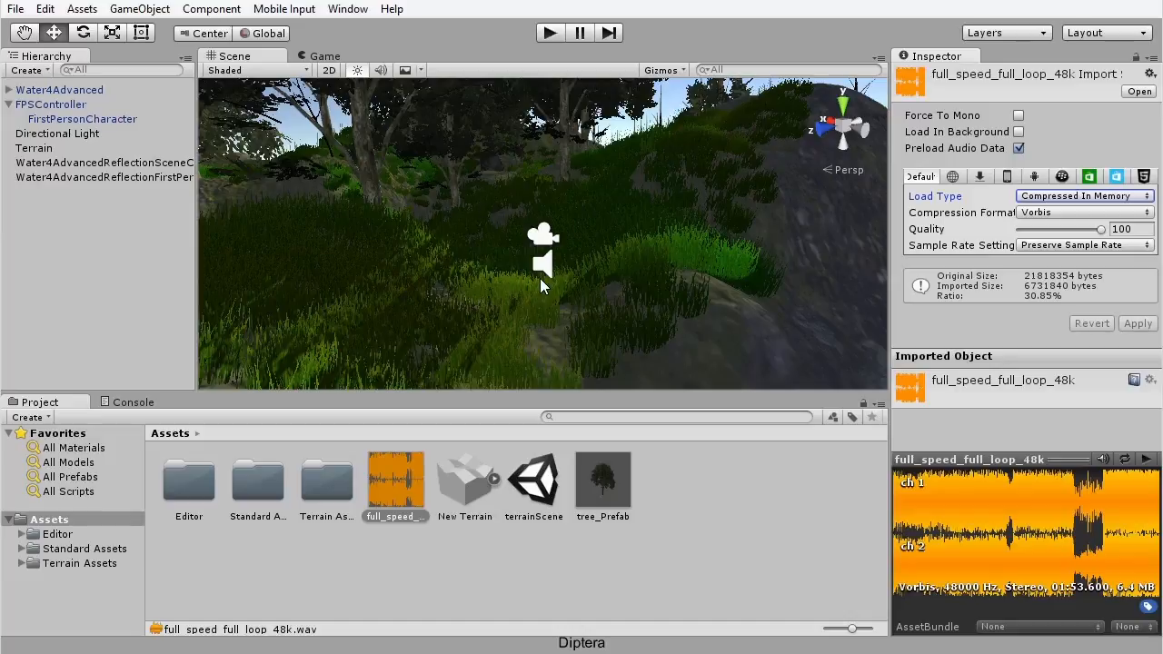
Step: Create an empty game object in the scene and name it Music
click(145, 9)
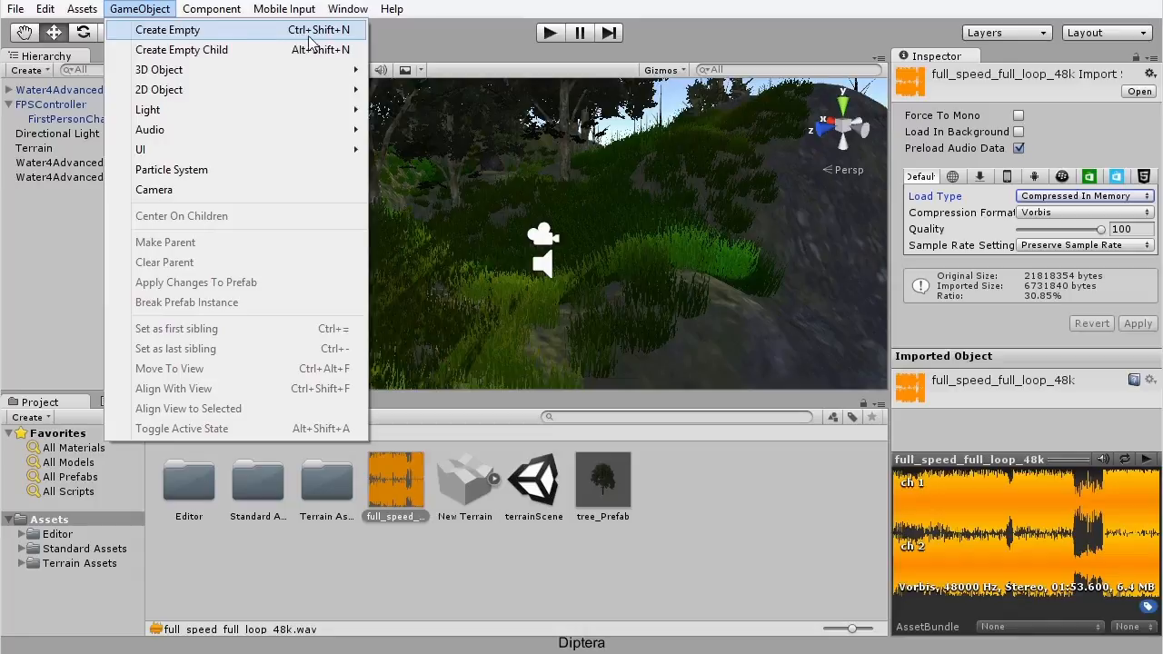
click(360, 34)
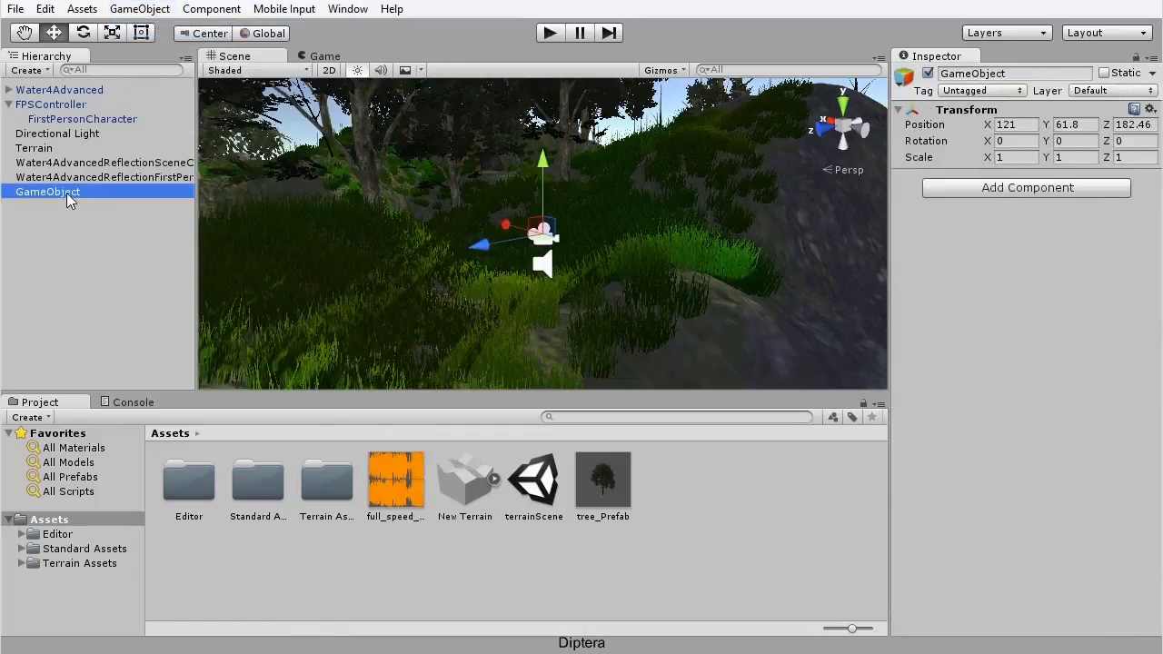
click(1002, 77)
click(1049, 71)
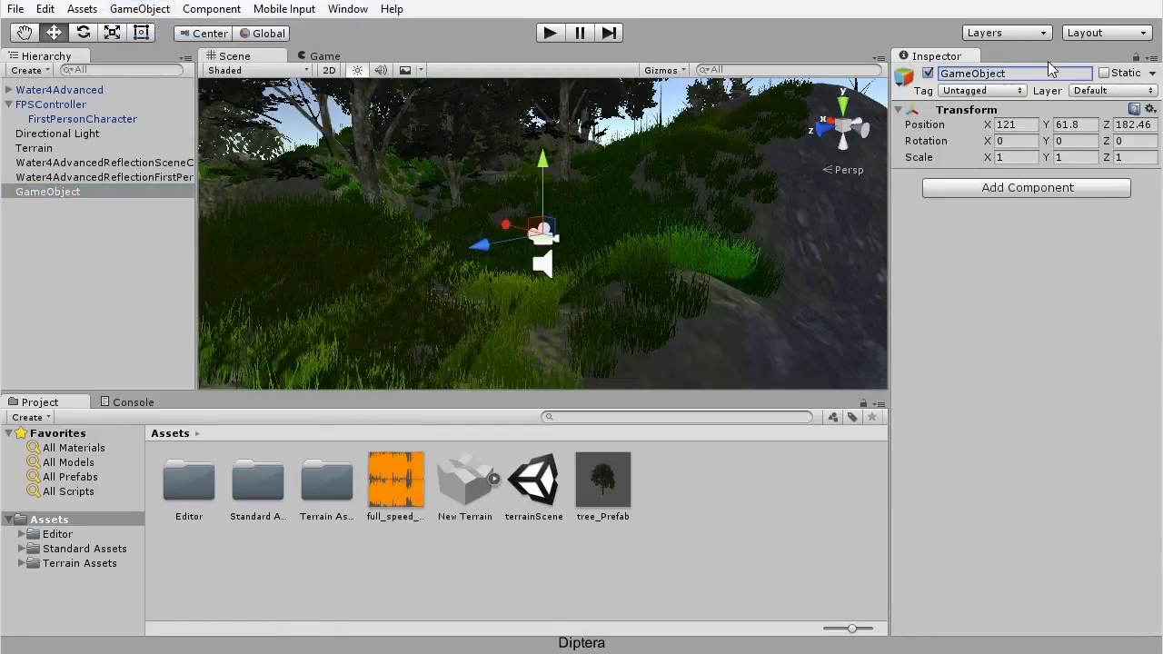
double_click(1036, 74)
text(Music)
key(Return)
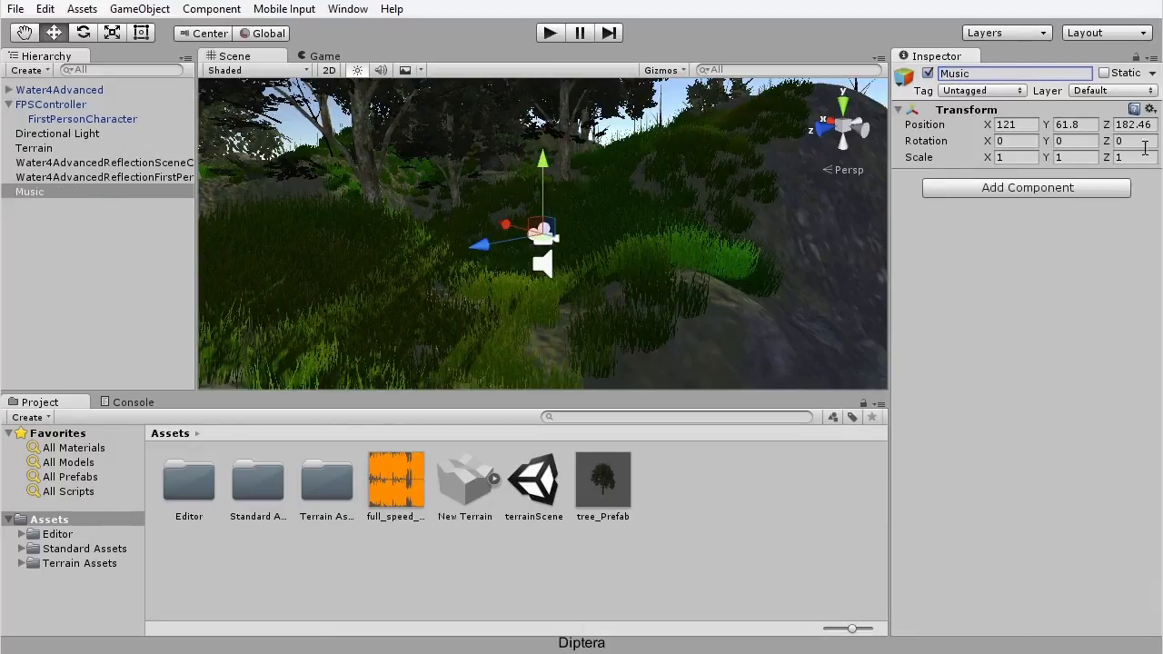
Step: Reset the Music object's transform so its position is 0, 0, 0
click(1143, 110)
click(1133, 111)
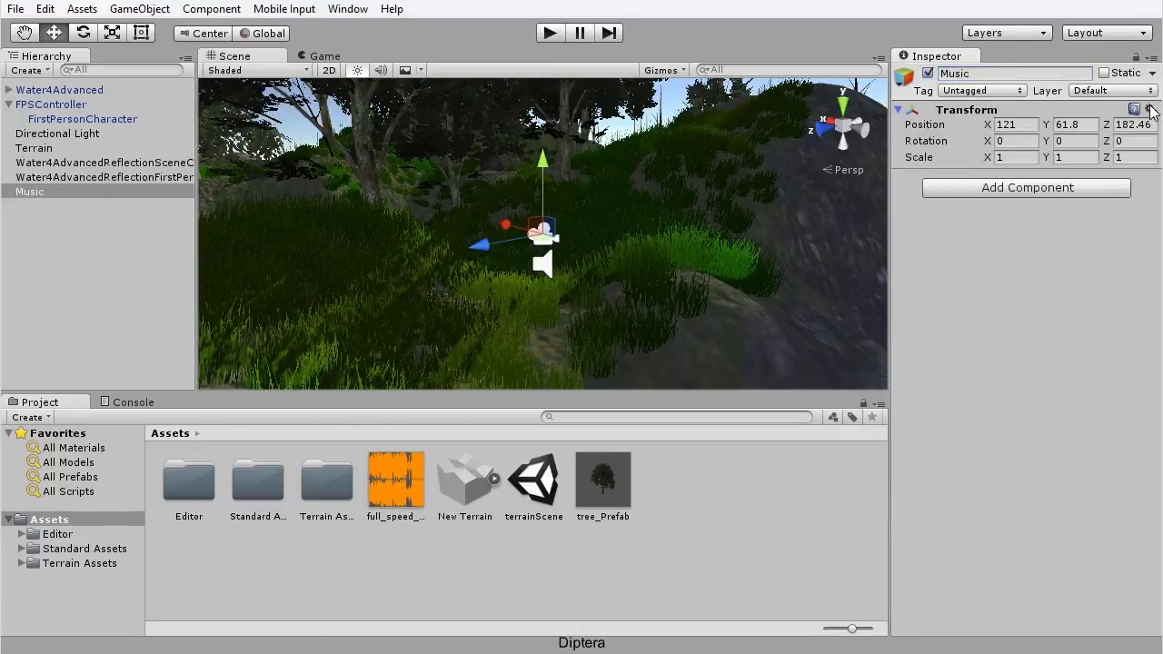
click(1150, 109)
click(1154, 128)
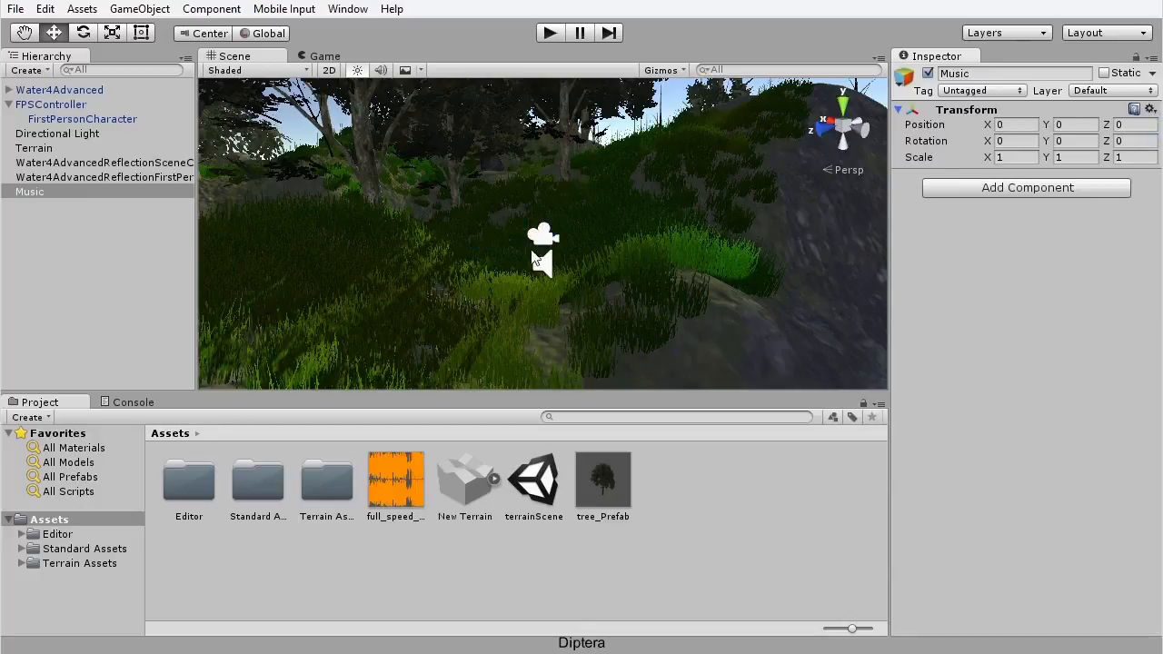
Step: Add an Audio Source component to the Music object
double_click(34, 192)
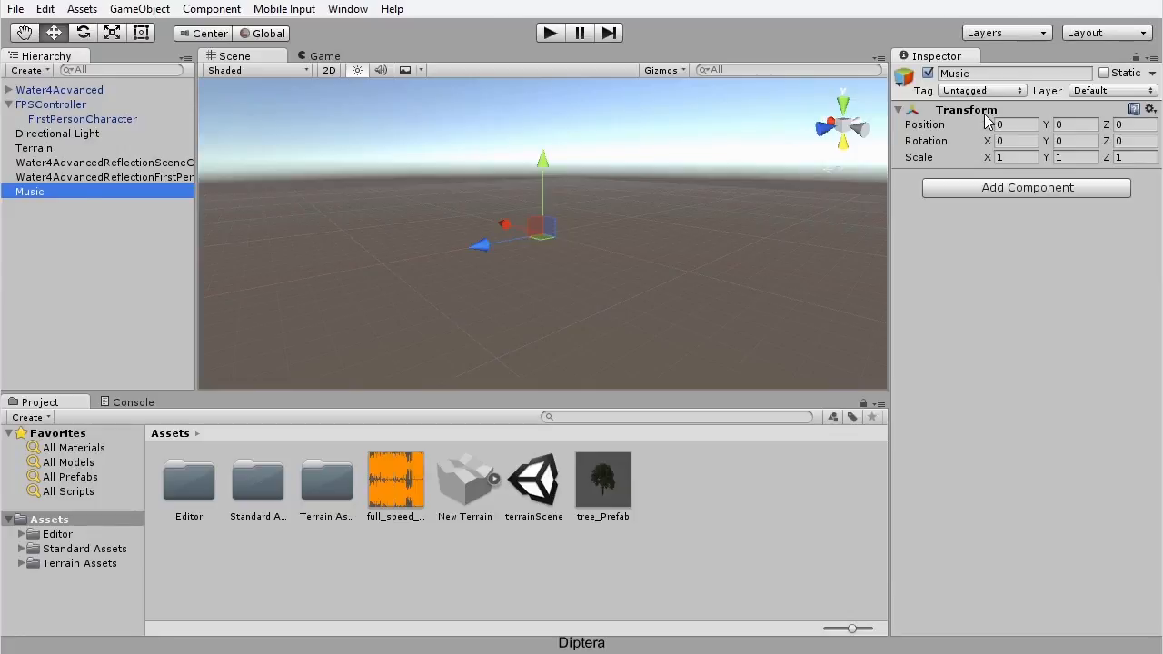
click(217, 9)
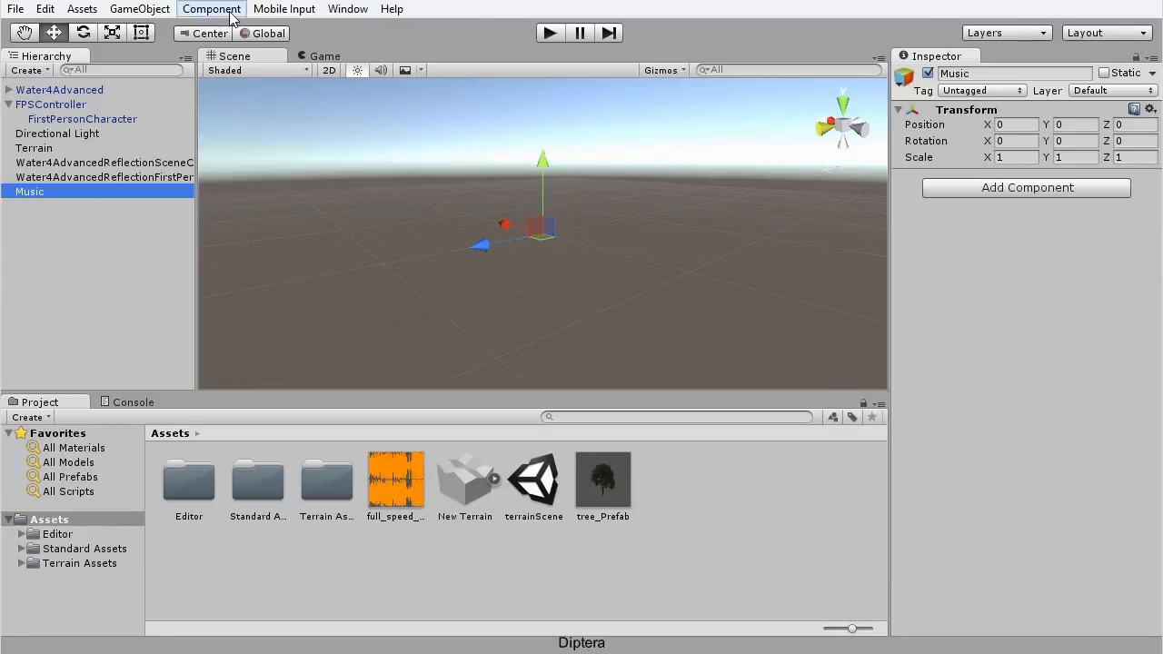
mouse_move(233, 150)
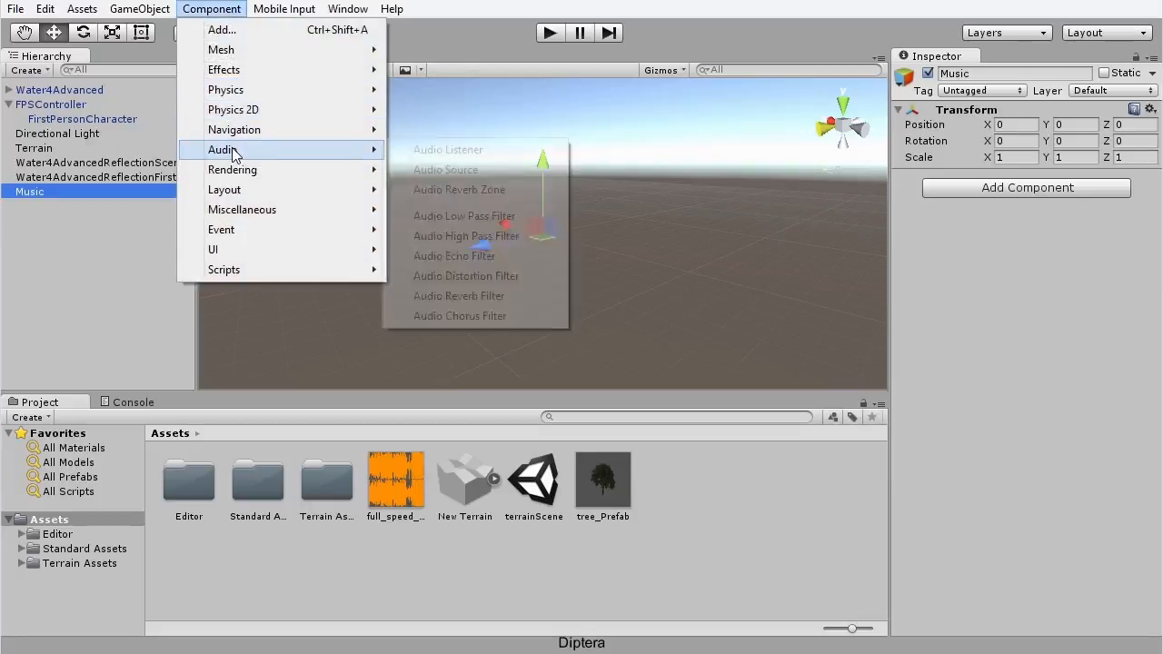
click(480, 171)
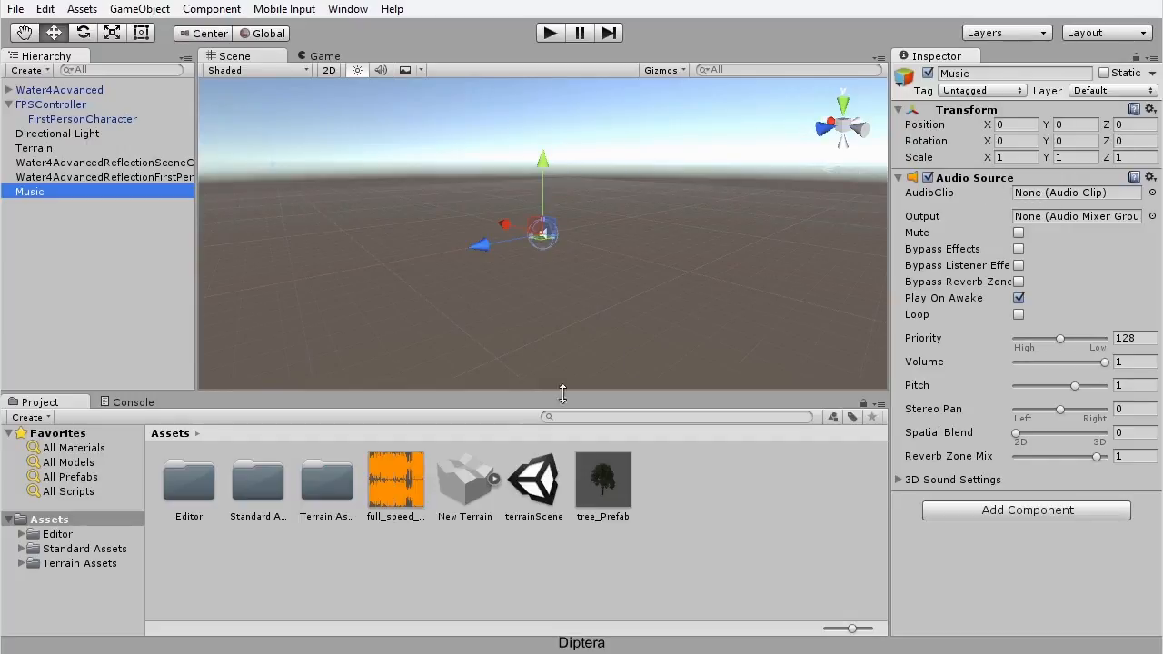
Step: Assign the full_speed_full_loop_48k clip to the Music object's Audio Source and enable Loop
drag(396, 482, 1058, 194)
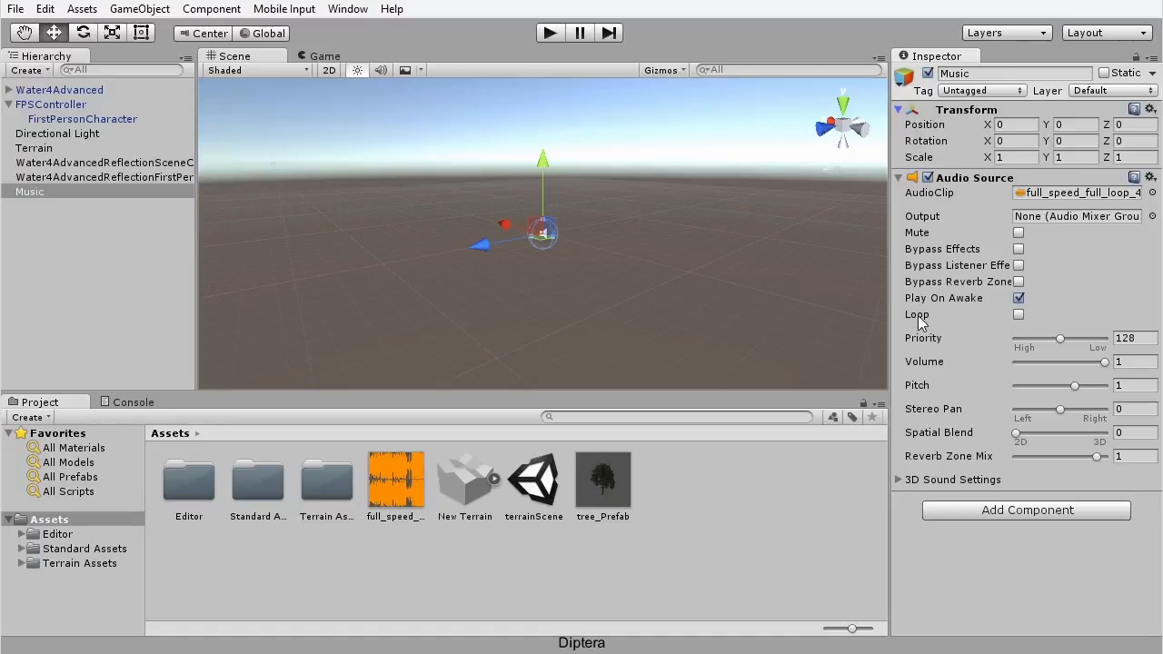
click(1018, 315)
Step: Try a Spatial Blend of 1 (3D) on the Music audio source, view its location, and return the blend to 0 (2D)
mouse_move(936, 431)
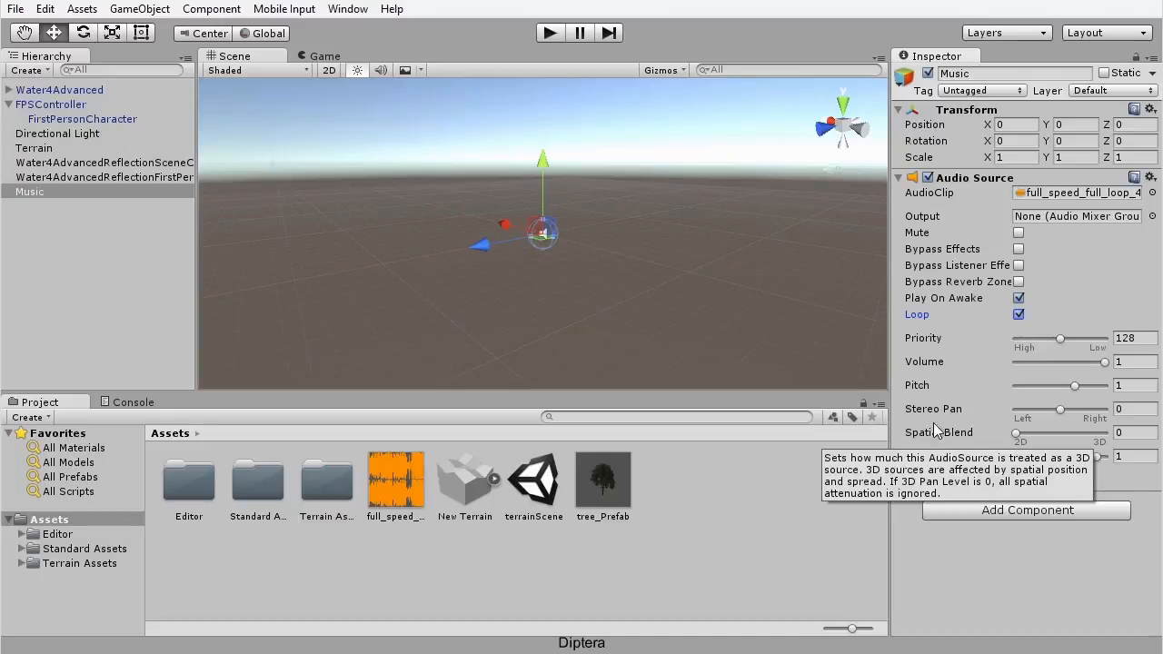
drag(1016, 433, 1120, 436)
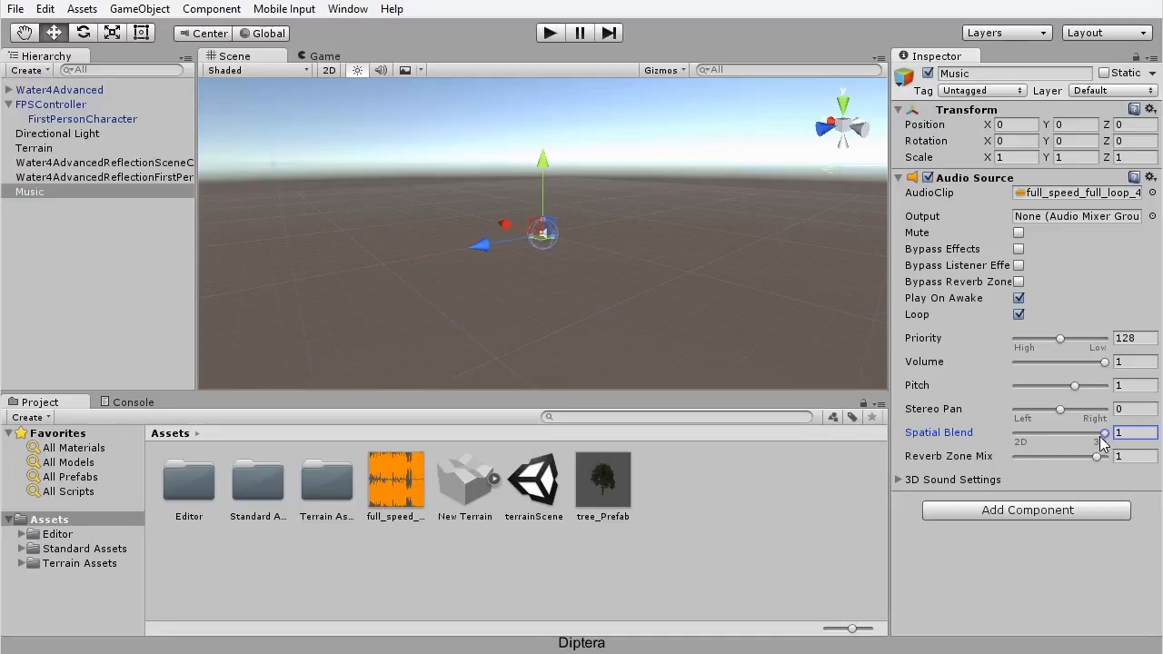
middle_drag(550, 284, 534, 294)
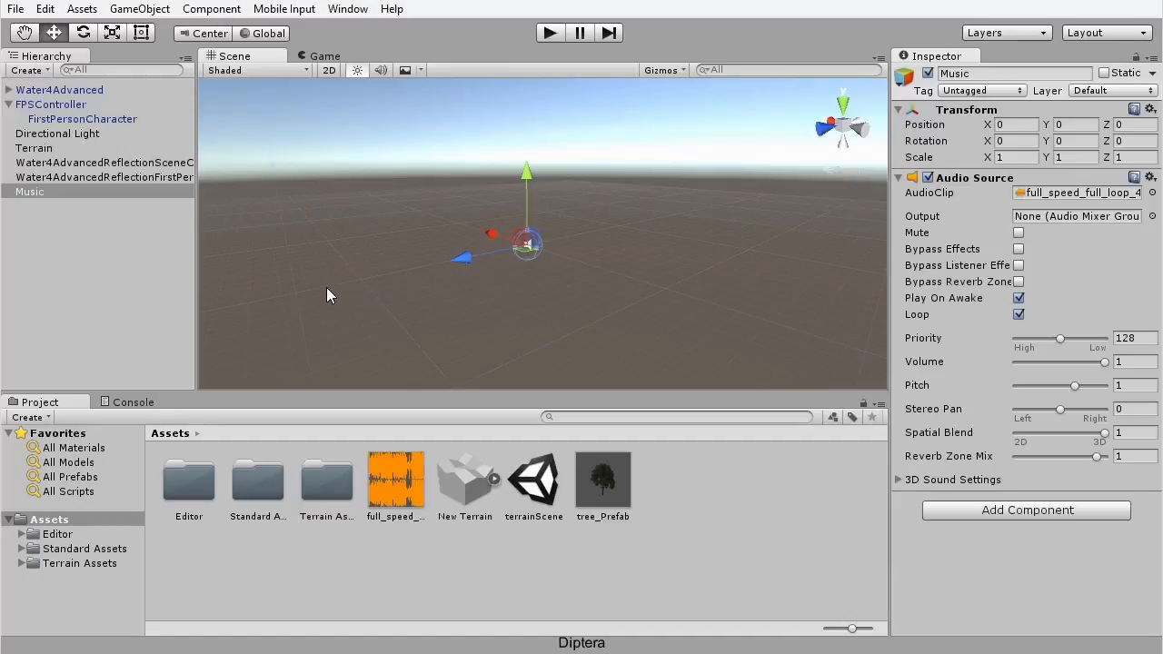
middle_drag(253, 320, 356, 283)
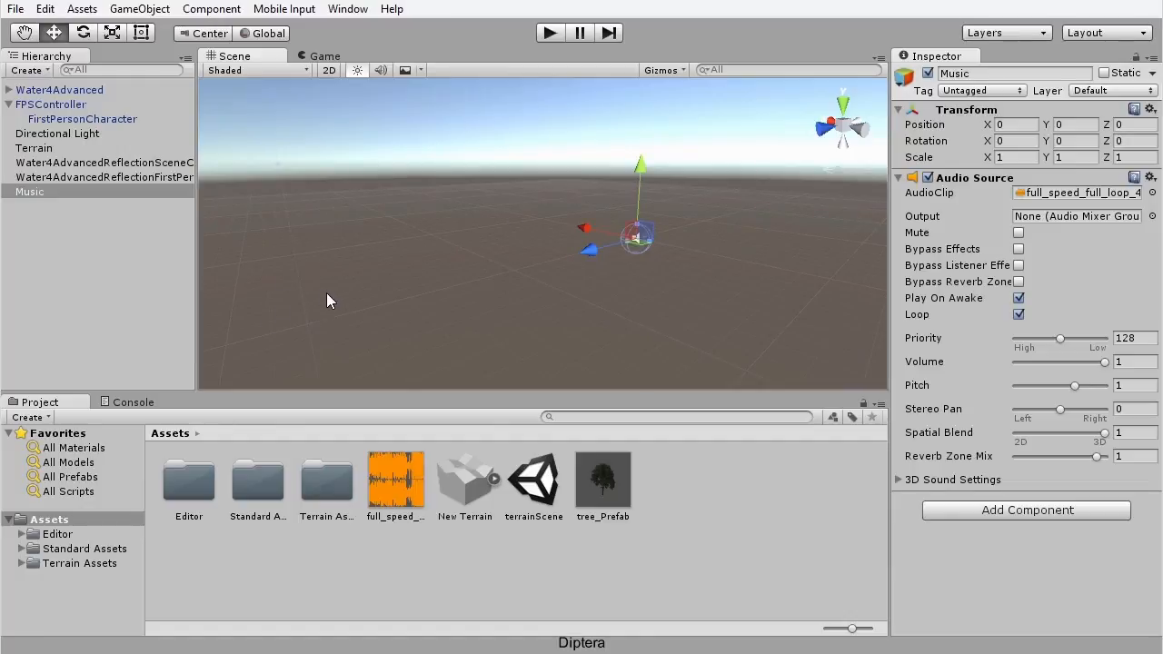
middle_drag(726, 335, 588, 335)
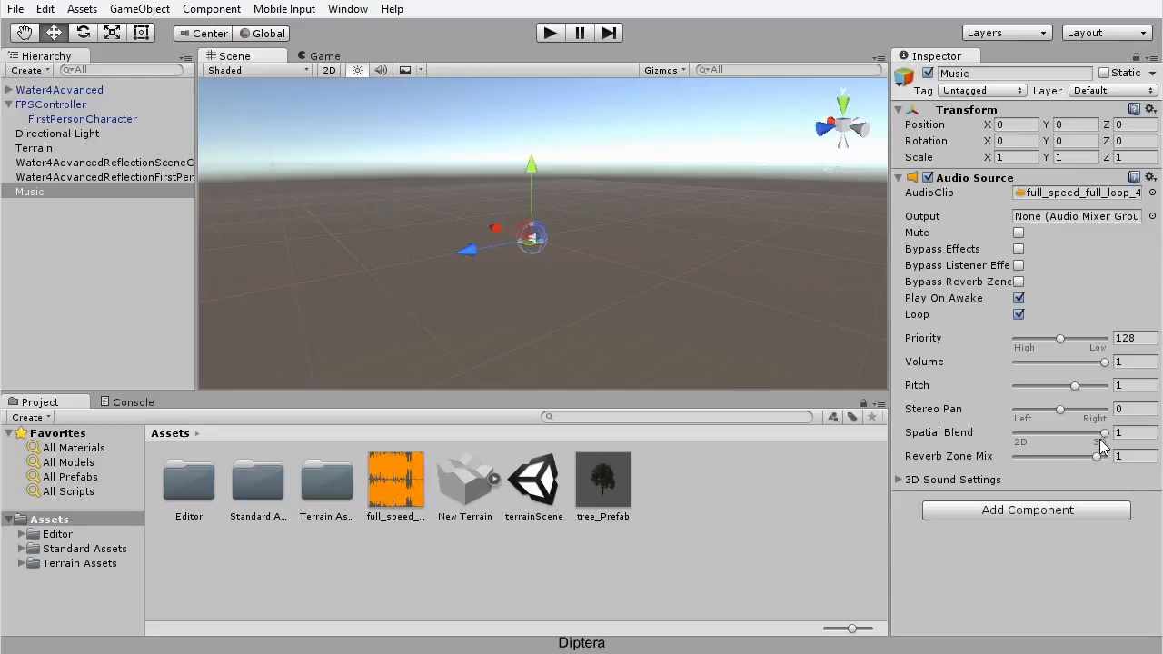
drag(1103, 434, 1003, 436)
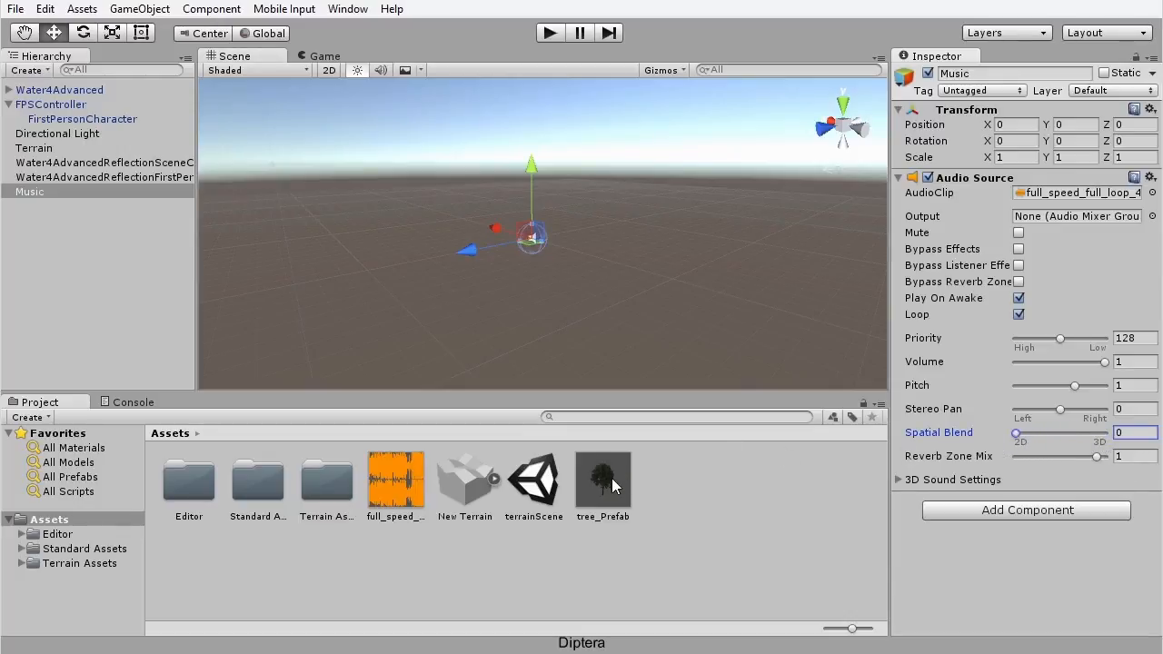
Step: Inspect the FirstPersonCharacter's Audio Listener, then play-test the scene by walking through the terrain while listening to the music
click(99, 121)
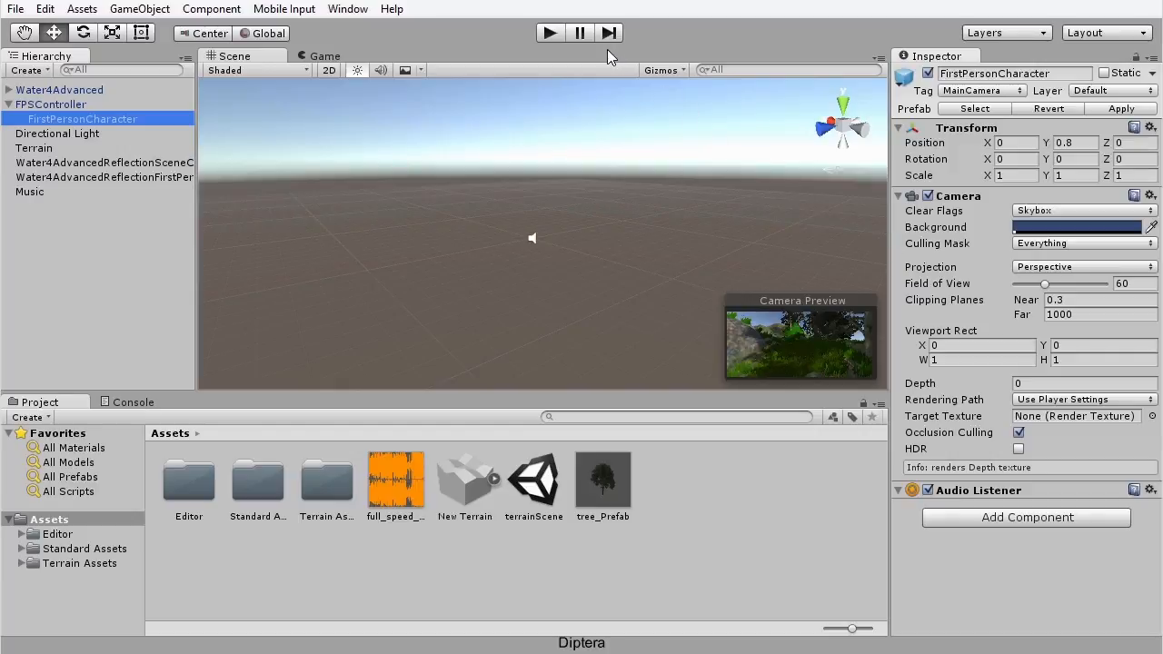
click(549, 33)
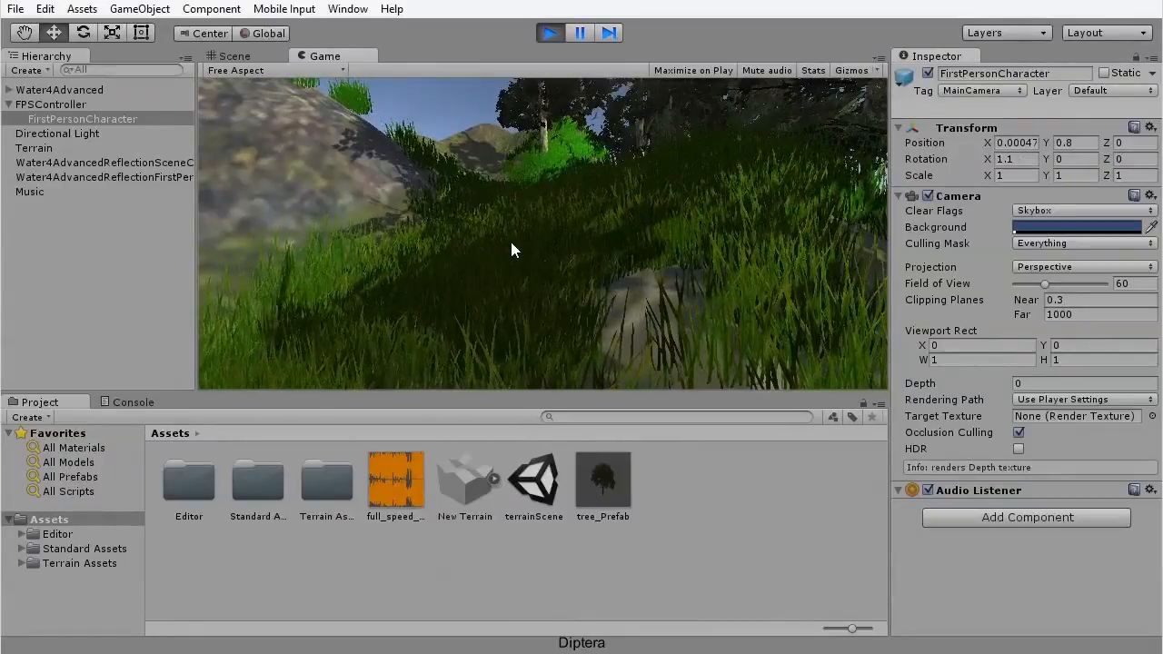
key(w)
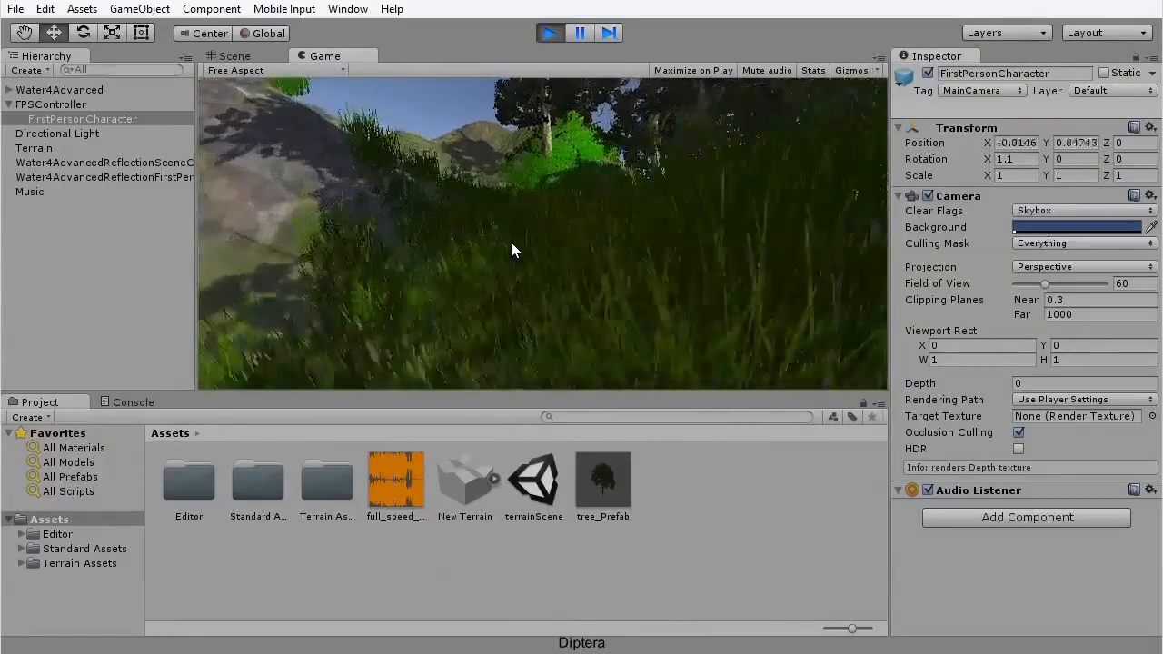
key(w)
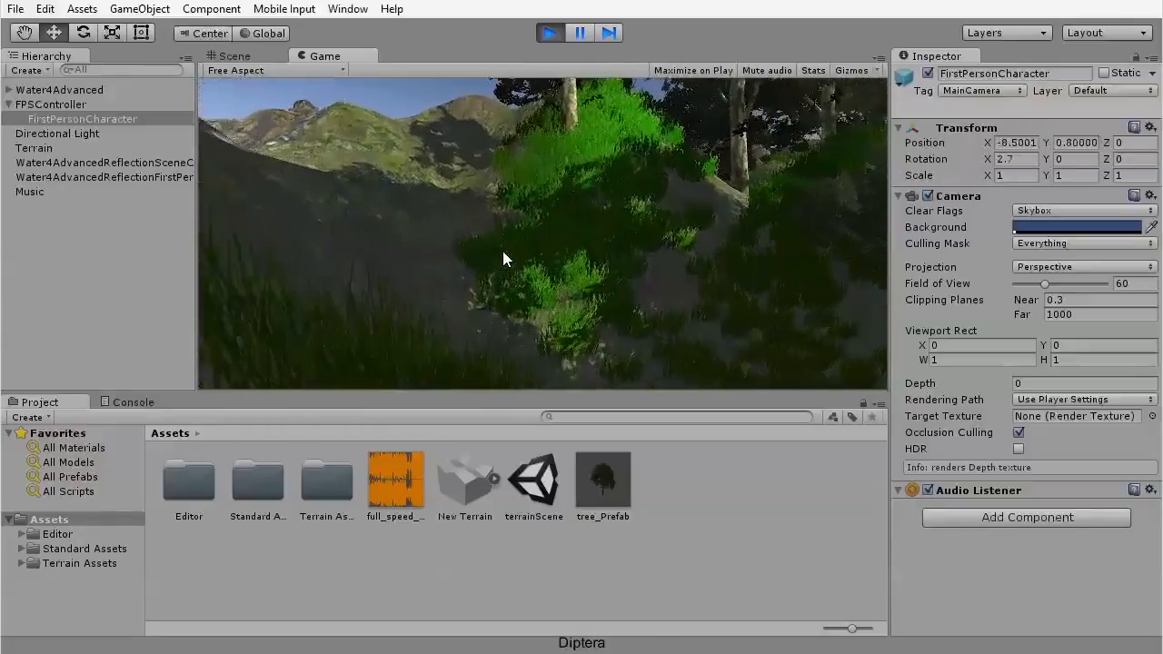
key(w)
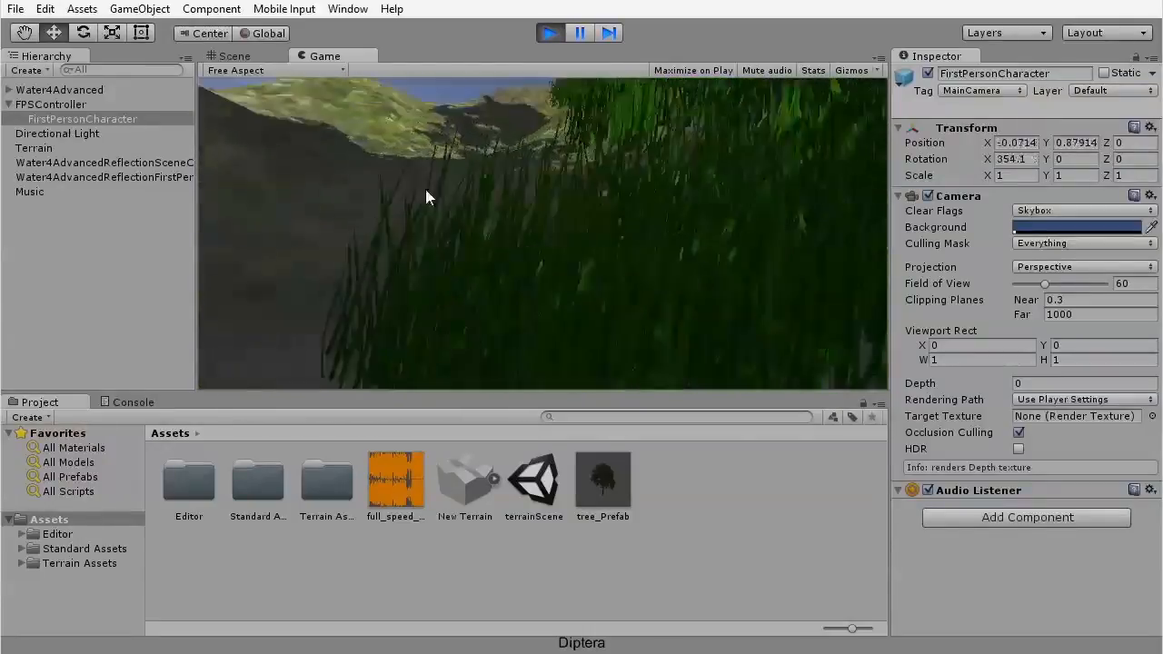
key(w)
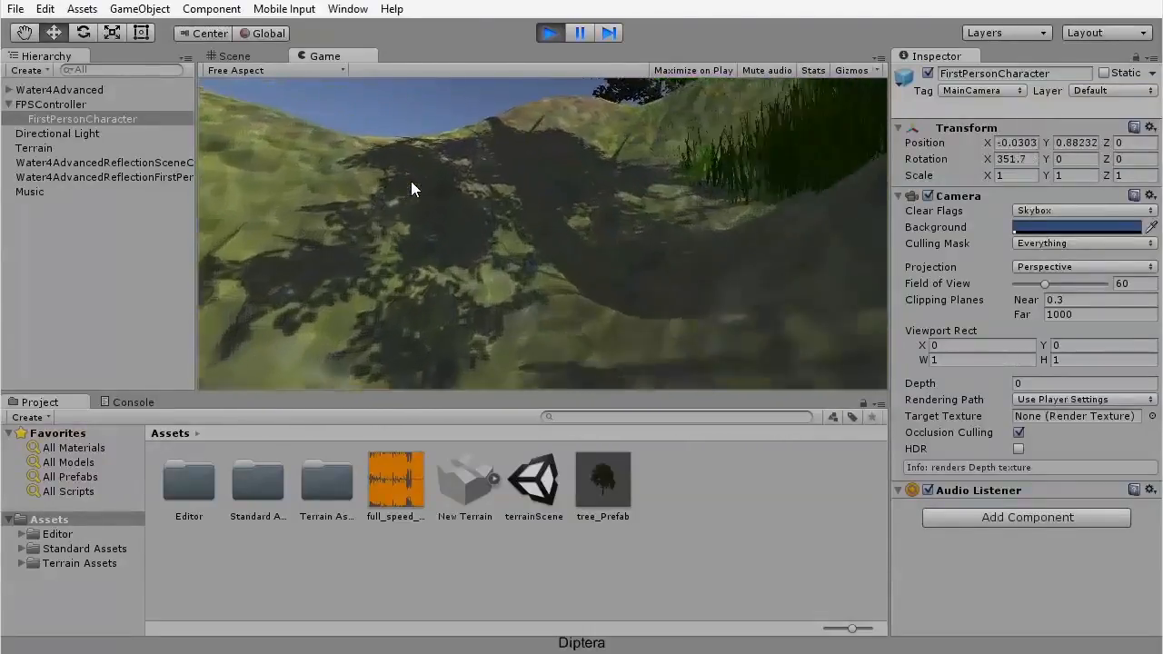
key(w)
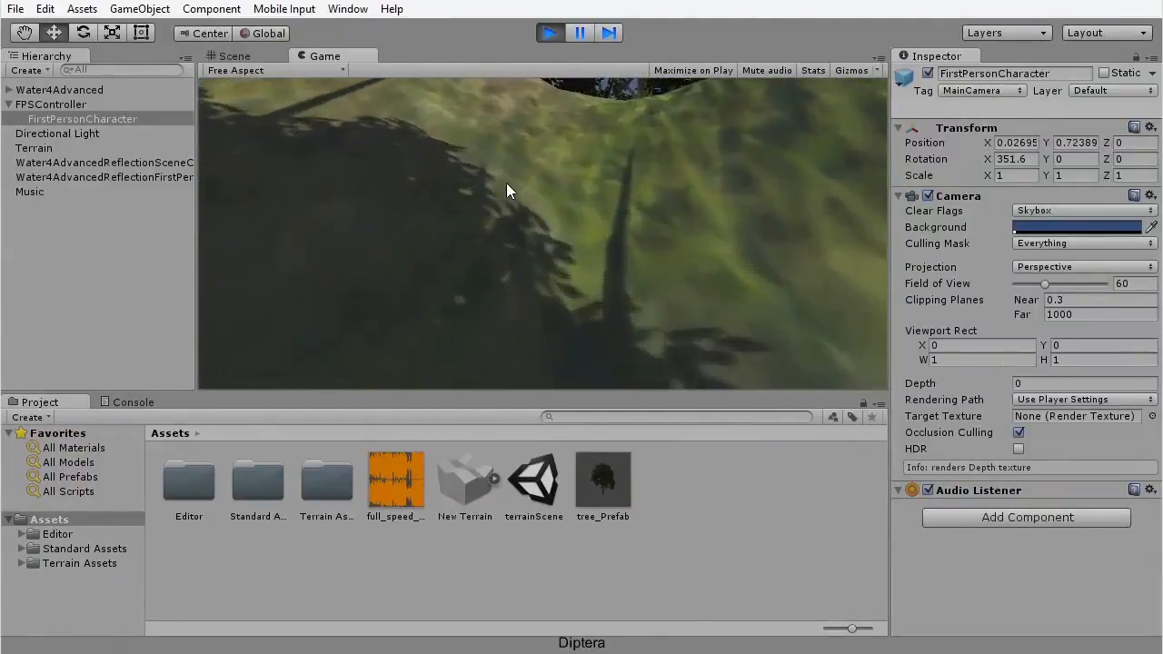
key(w)
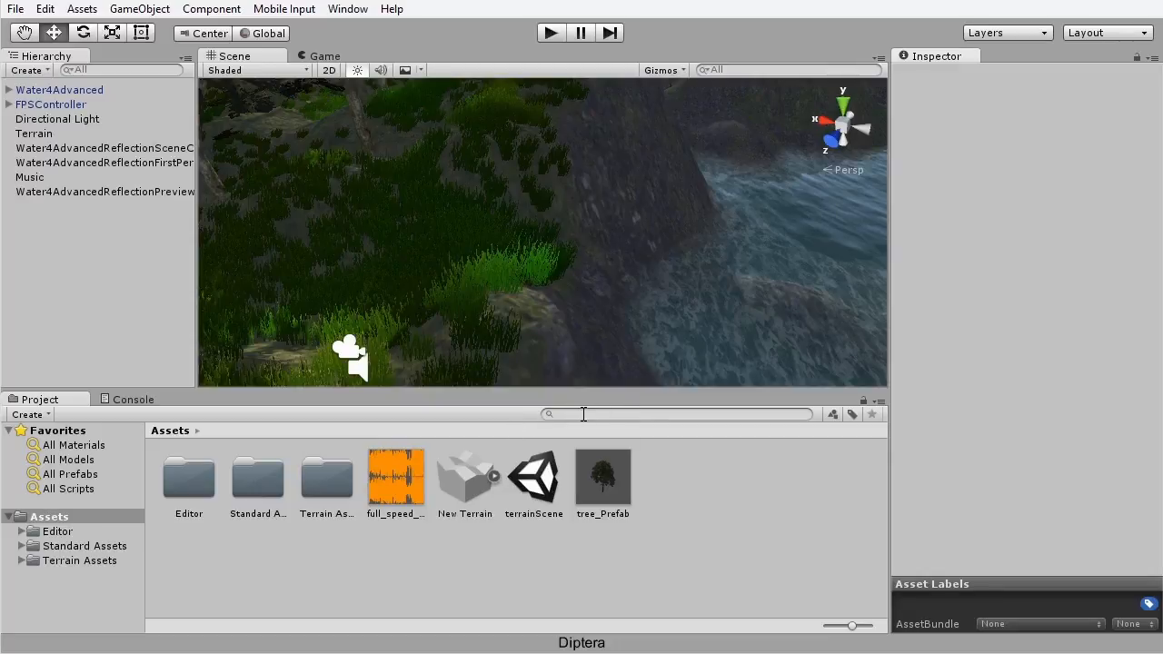
Step: Filter the project assets to audio clips with the search t:audioclip
click(567, 415)
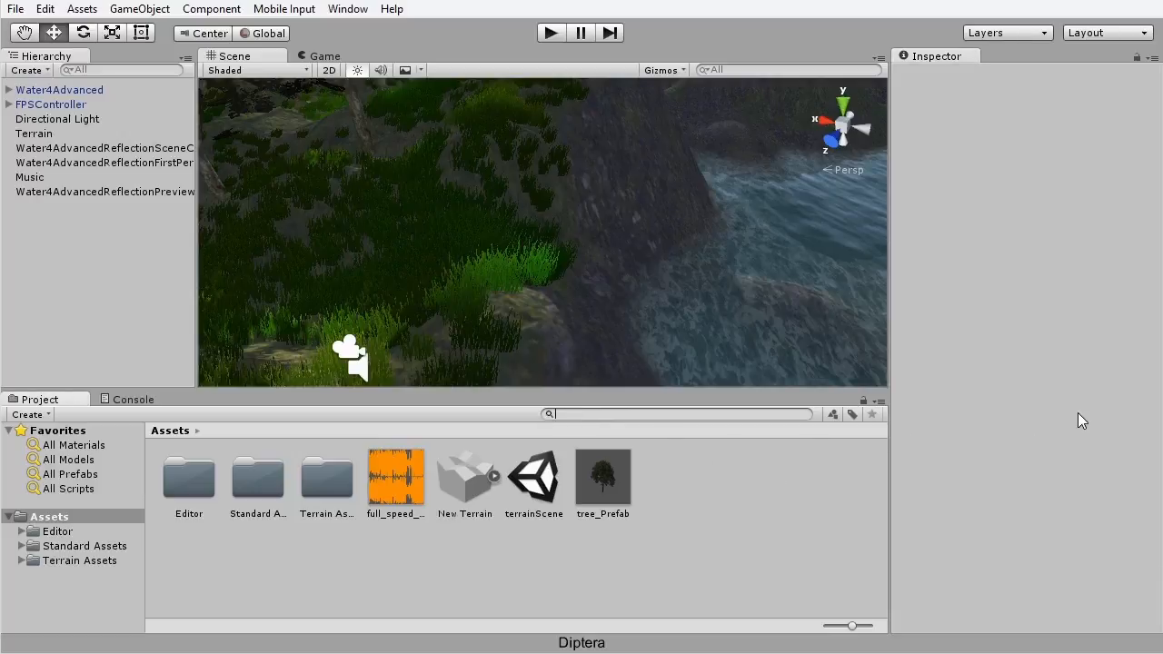
text(t)
text(i)
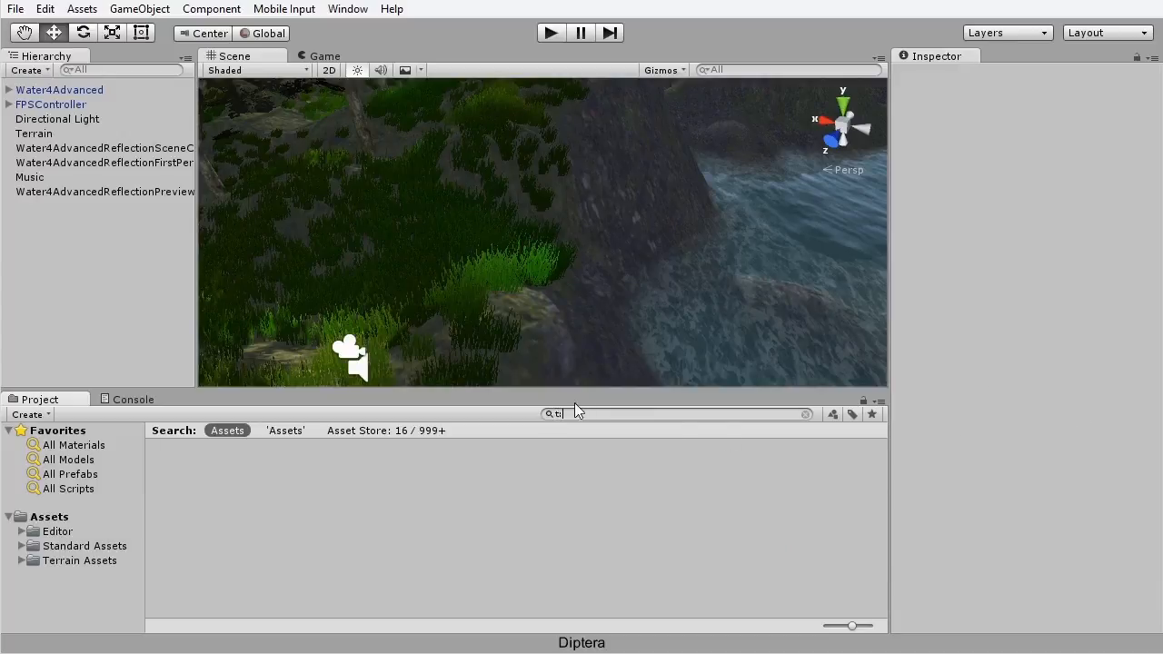
text(audioclip)
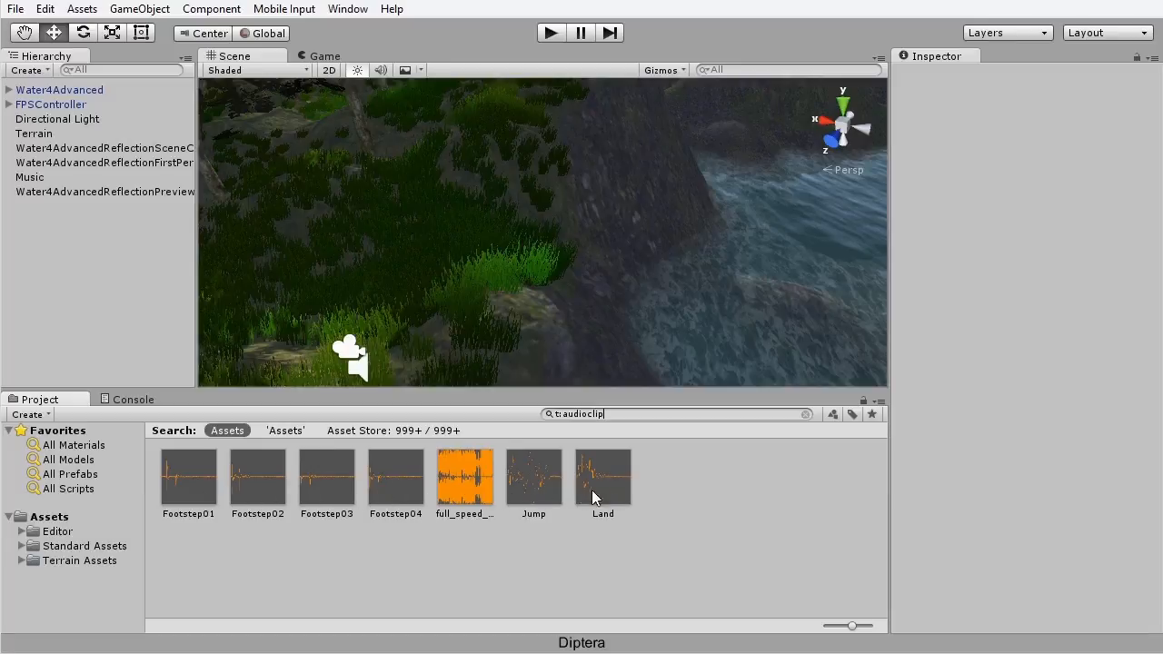
Step: Open the Jump clip's import settings and listen to its preview
click(534, 480)
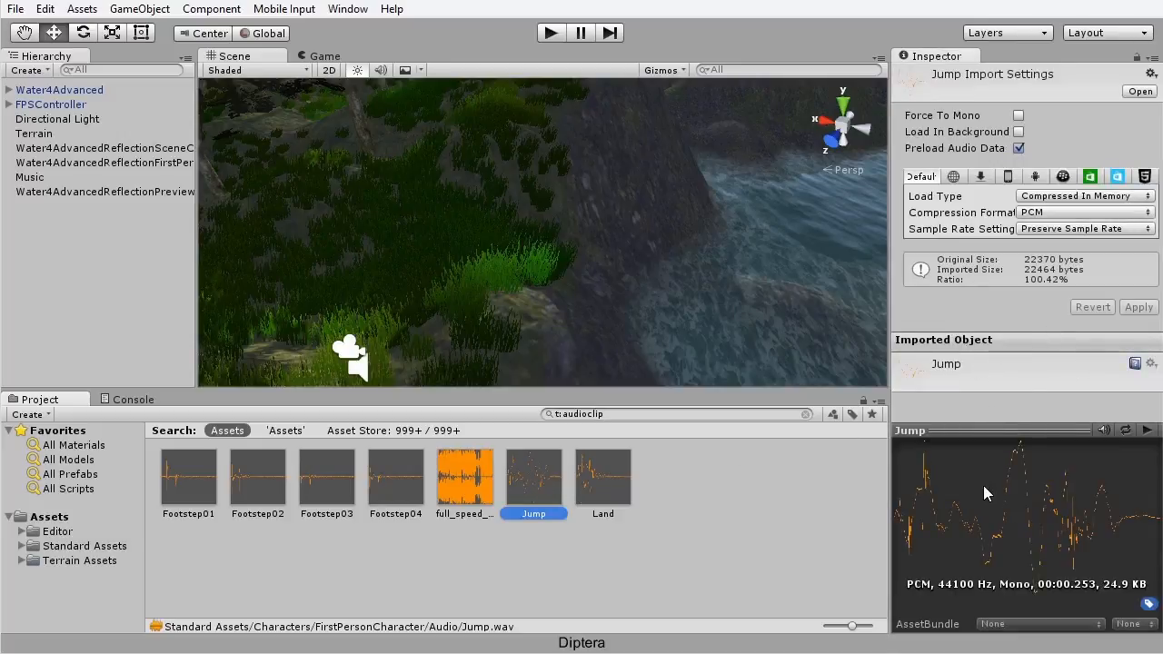
click(1146, 431)
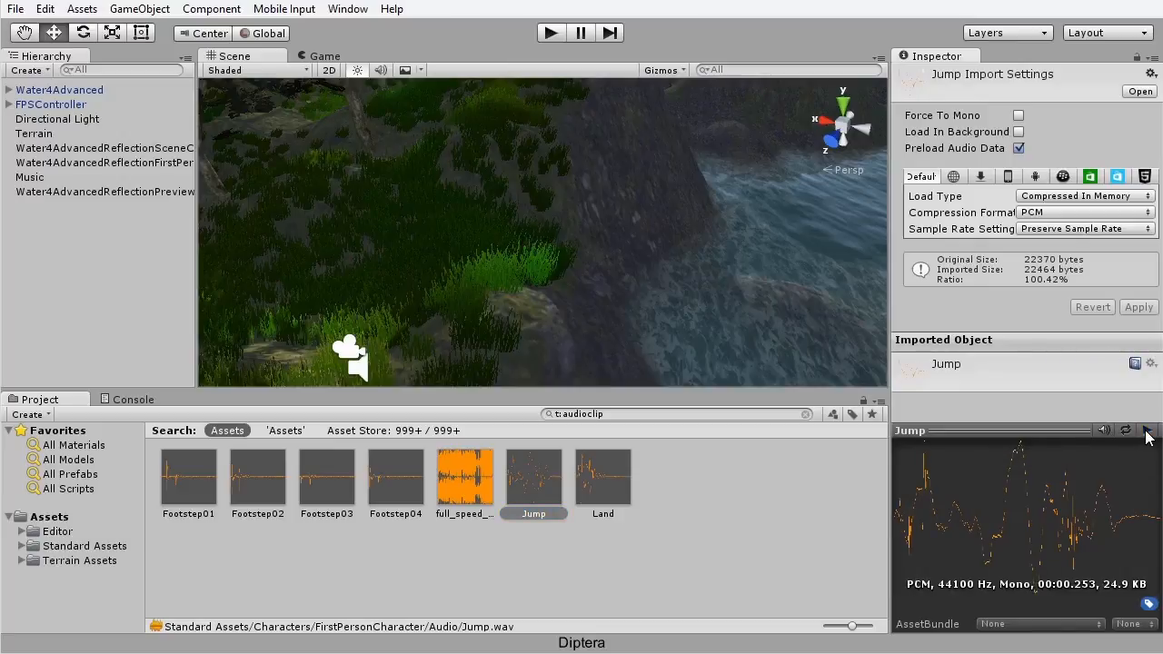
click(1147, 433)
click(141, 9)
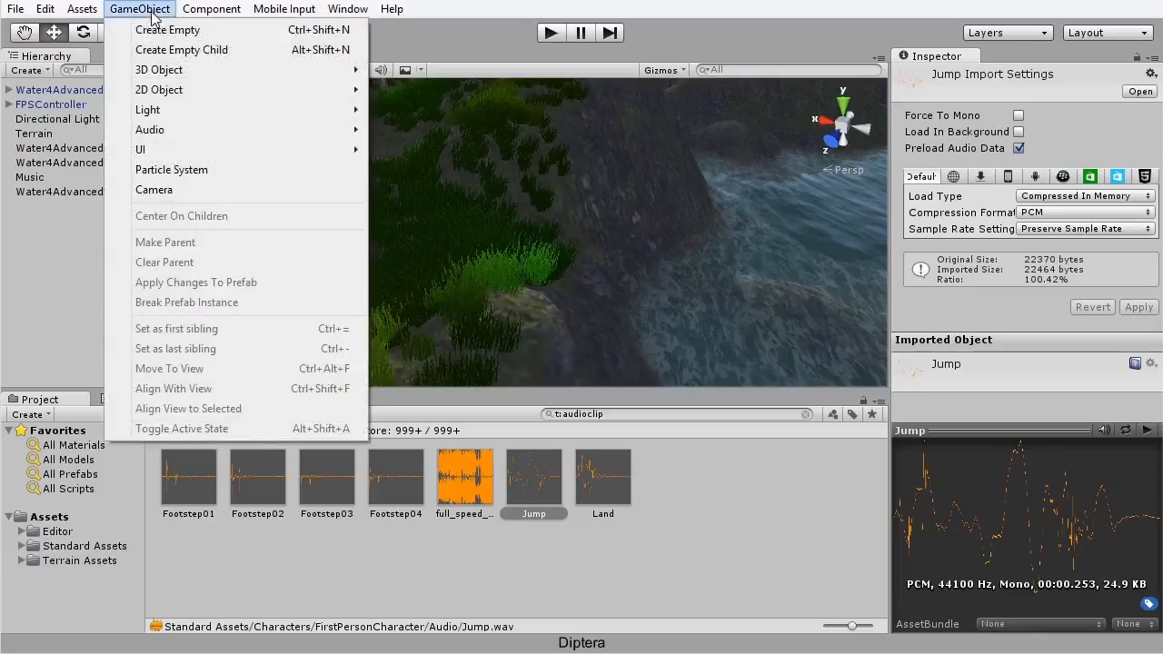
mouse_move(216, 11)
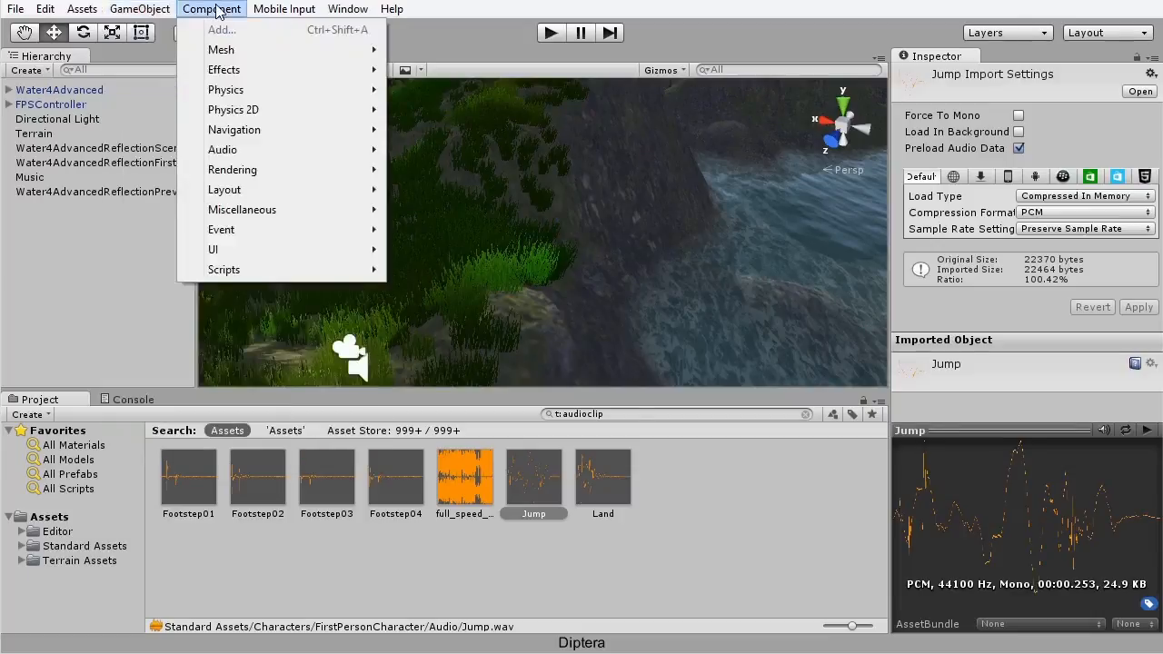
mouse_move(272, 150)
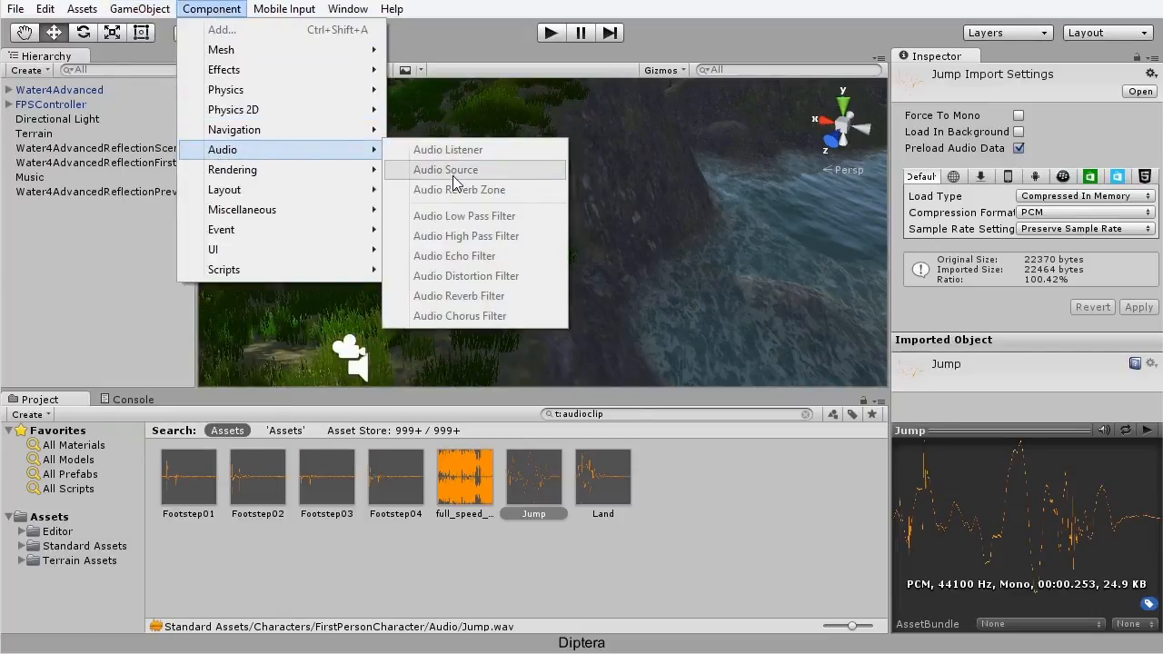
click(452, 2)
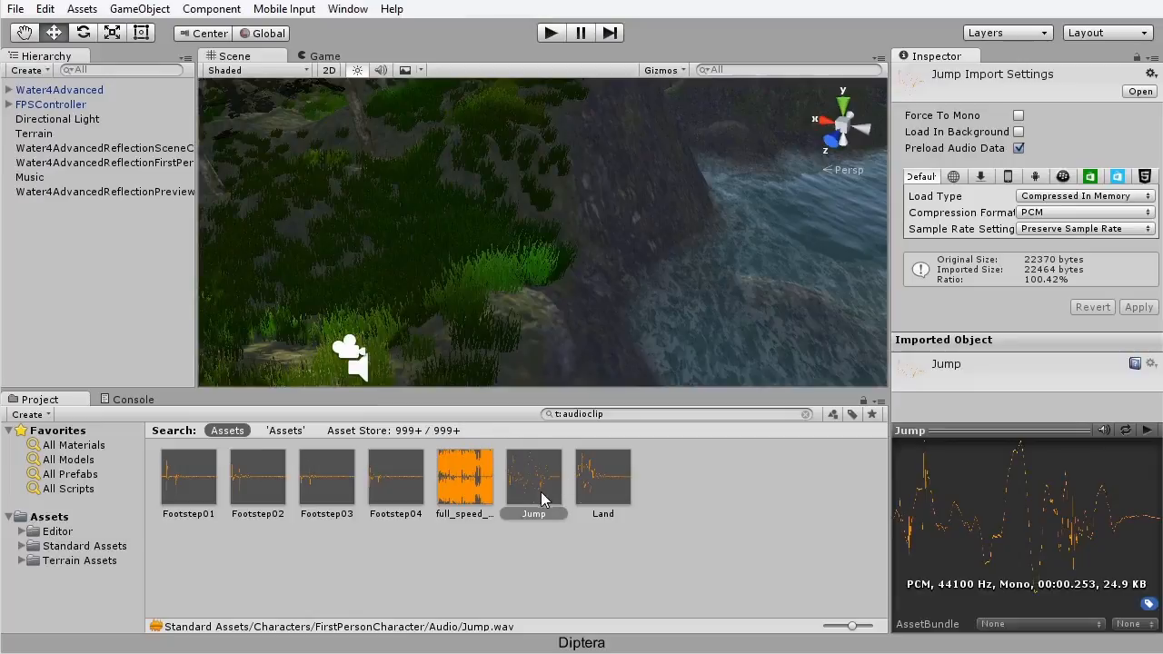
Step: Create a Jump audio source object in the scene from the Jump clip and frame it in the view
drag(523, 493, 89, 276)
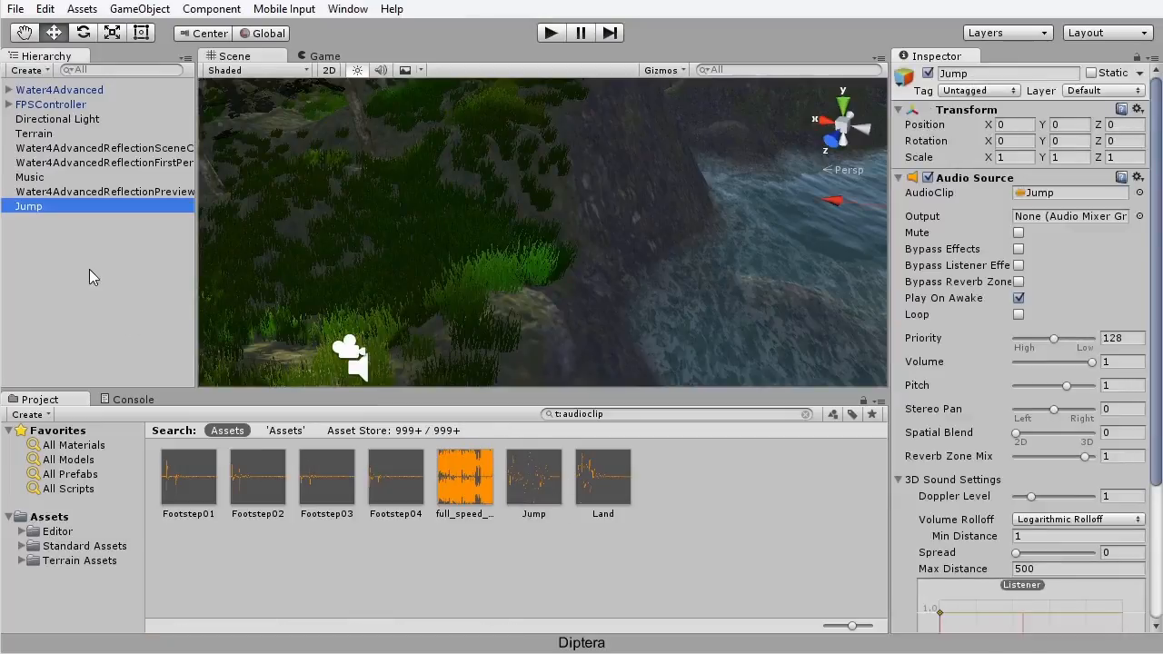
double_click(52, 207)
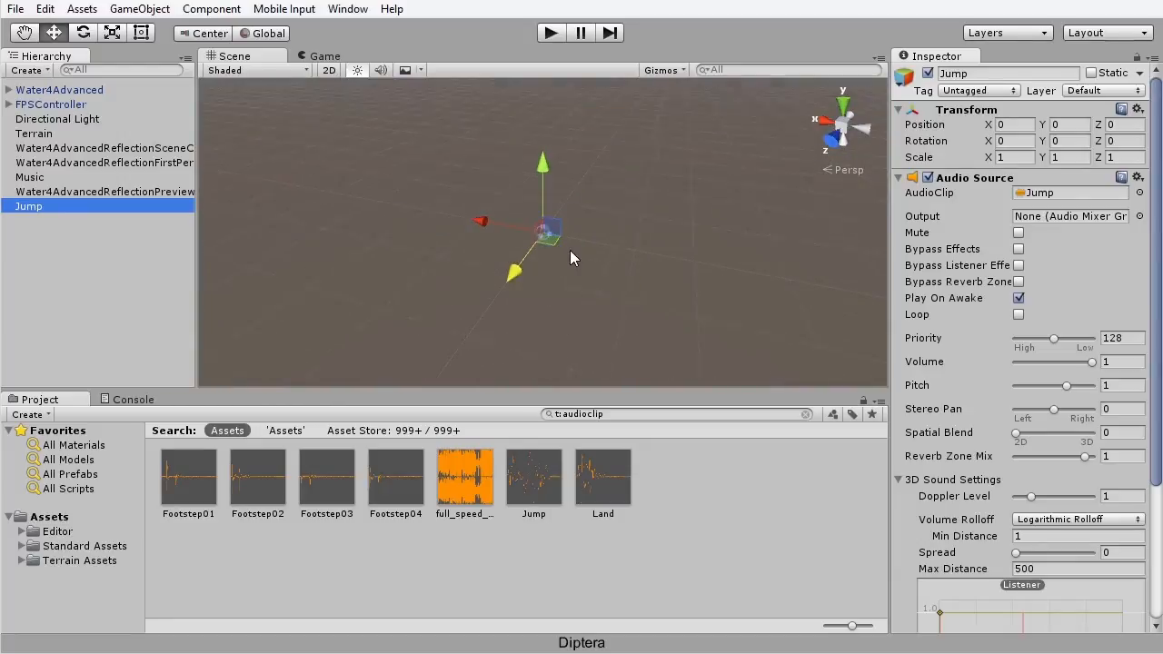
scroll(572, 255, down, 5)
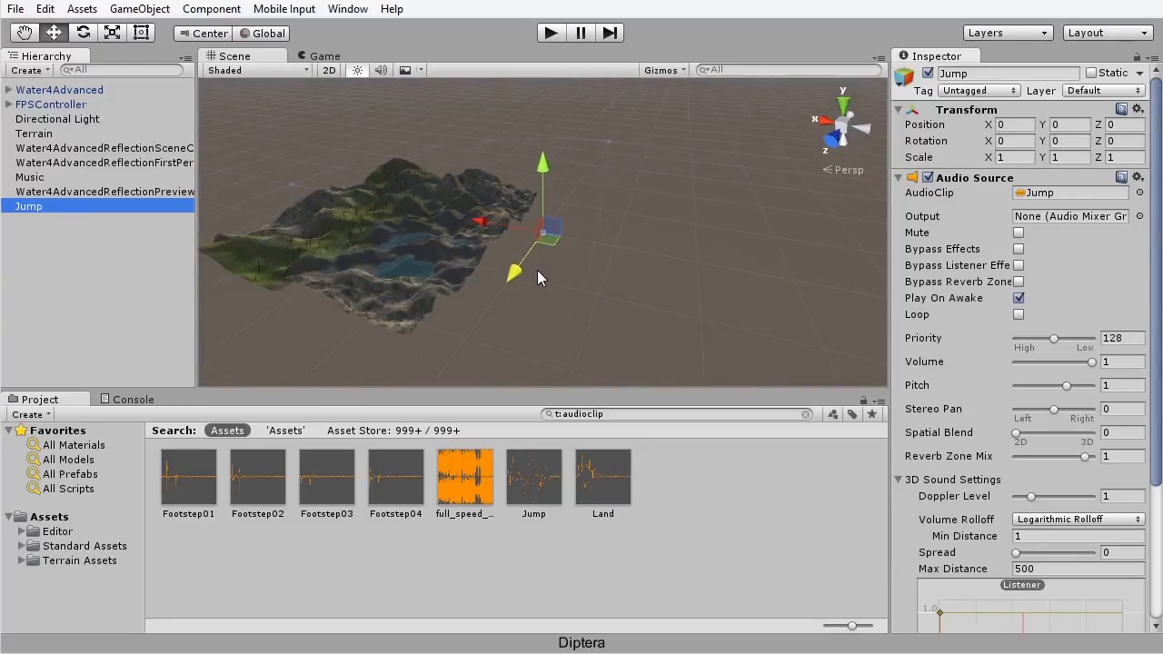
Step: Move the Jump object from the origin onto the terrain, to about X 126.4, Y 44.9, Z 195.6
mouse_move(499, 303)
mouse_down()
mouse_move(304, 222)
mouse_move(314, 188)
mouse_up()
key(f)
alt+drag(520, 225, 581, 244)
key(f)
scroll(533, 246, down, 5)
drag(595, 166, 329, 194)
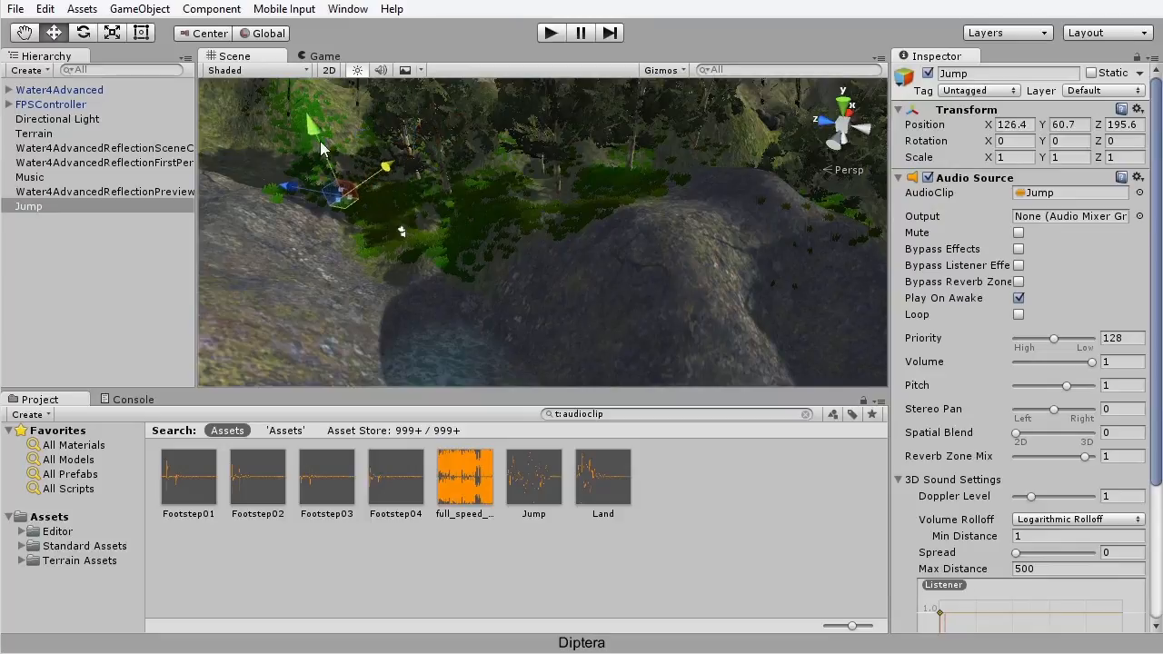
drag(316, 123, 365, 229)
key(f)
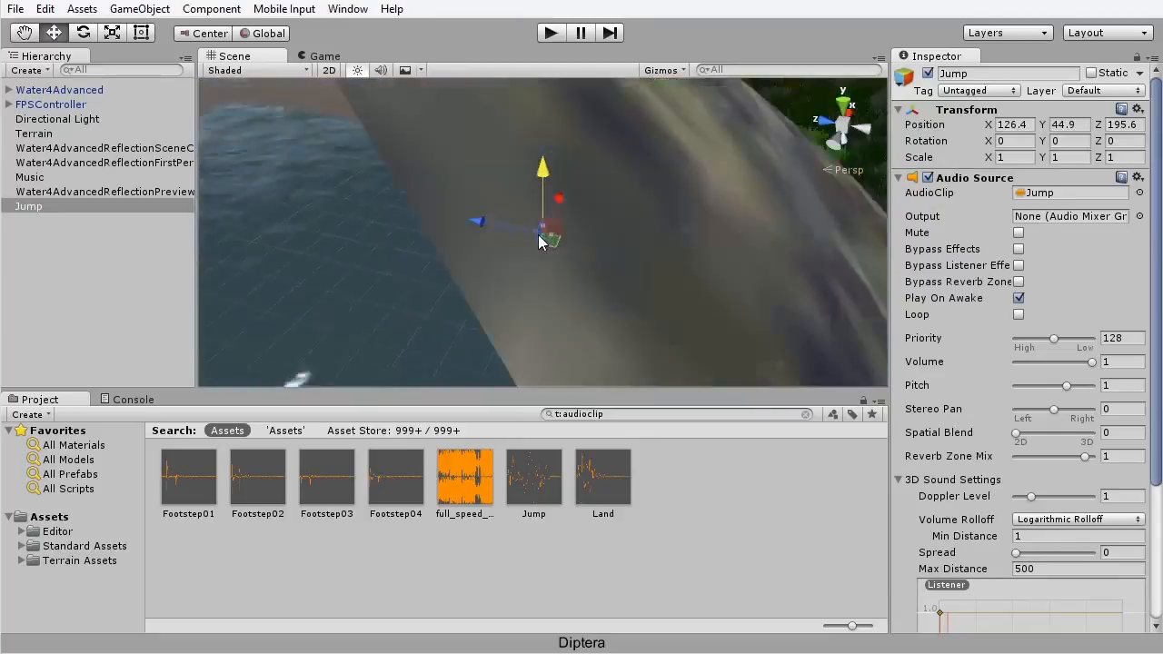
Step: Reposition the Jump object just above the grass beside the rock slope, at about X 119.28, Y 61.06, Z 175.7
drag(540, 162, 540, 132)
drag(485, 189, 597, 215)
key(f)
key(x)
drag(488, 291, 791, 222)
key(ctrl+z)
scroll(546, 225, up, 2)
drag(552, 233, 678, 107)
alt+drag(683, 177, 506, 218)
alt+drag(590, 239, 531, 143)
alt+drag(547, 195, 727, 280)
middle_drag(727, 281, 660, 319)
scroll(654, 320, up, 5)
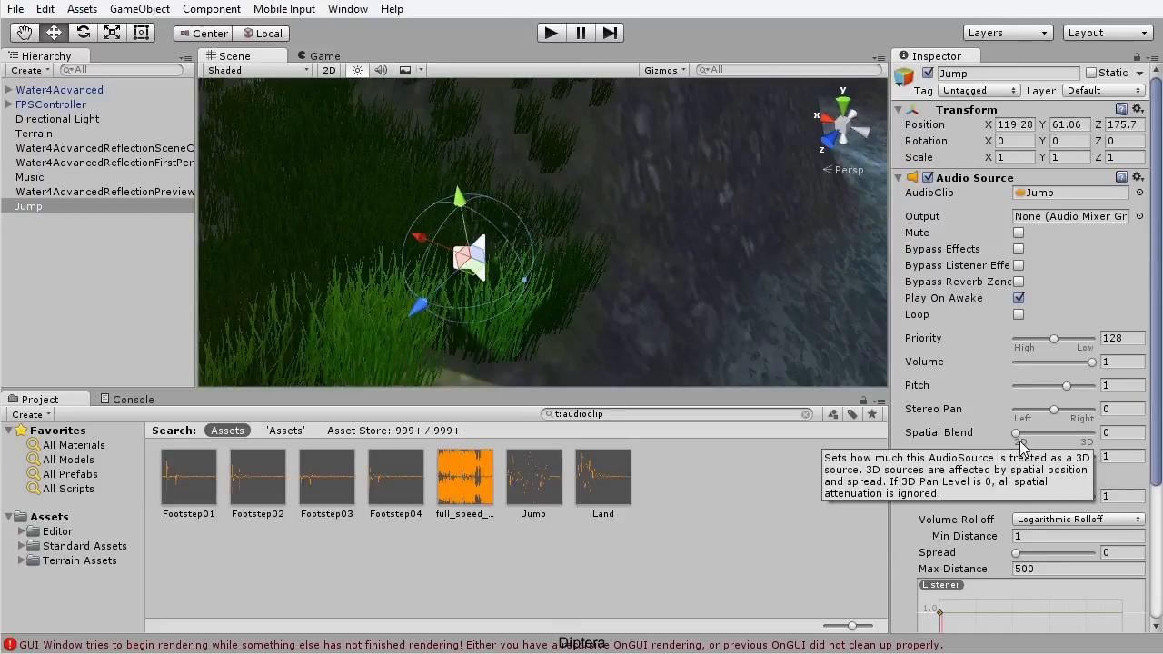
Step: Set the Jump audio source's Spatial Blend to 1 for fully 3D sound
drag(1017, 434, 1125, 442)
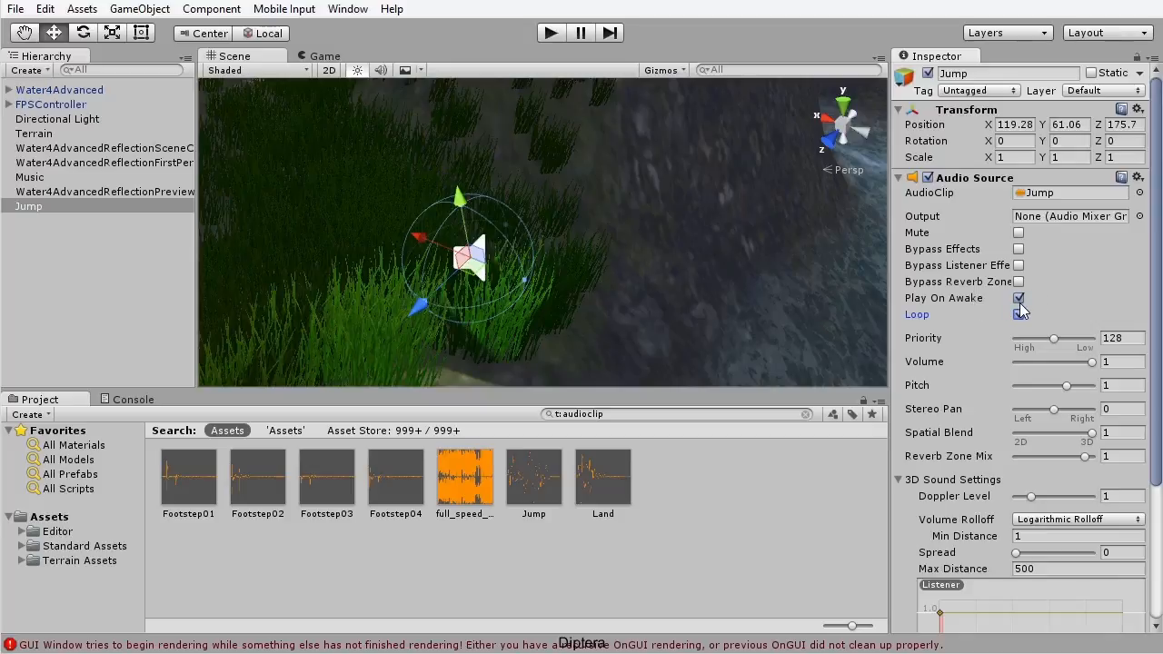
Step: Change the Jump audio source's 3D volume rolloff to Linear Rolloff
click(901, 480)
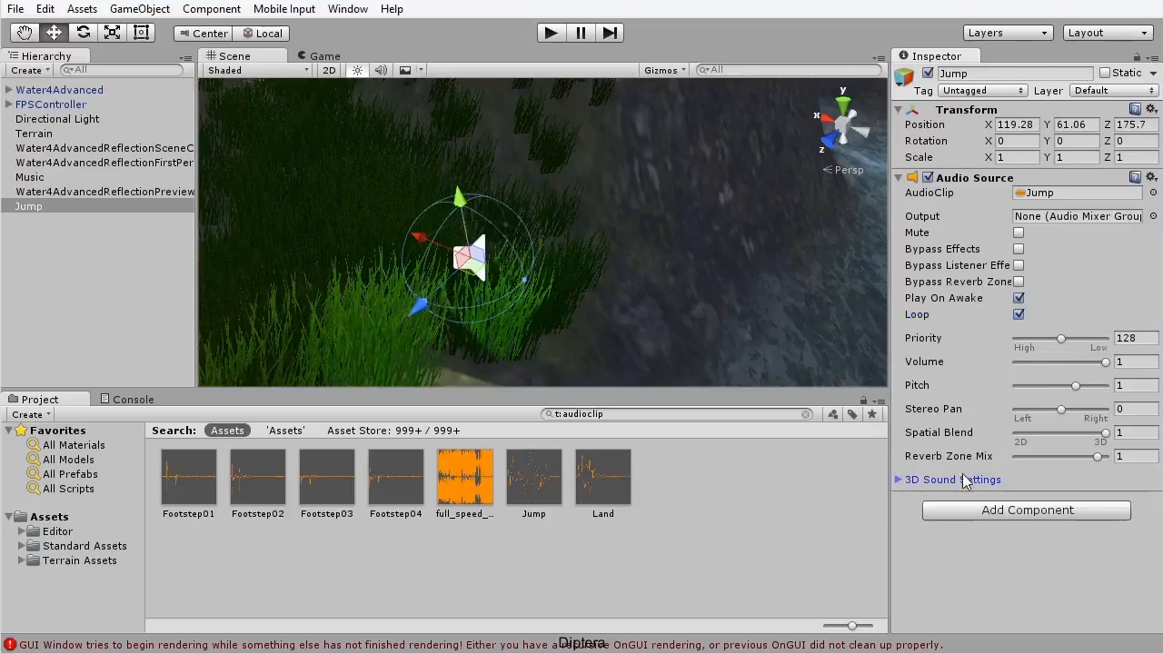
click(899, 480)
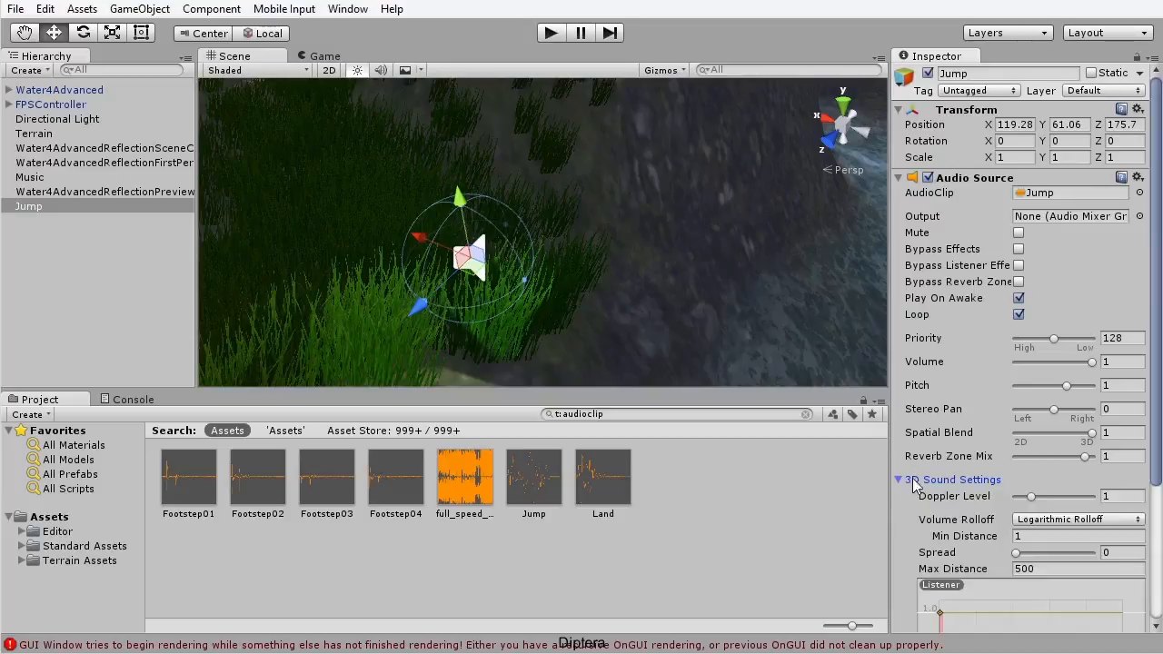
drag(1158, 445, 1147, 572)
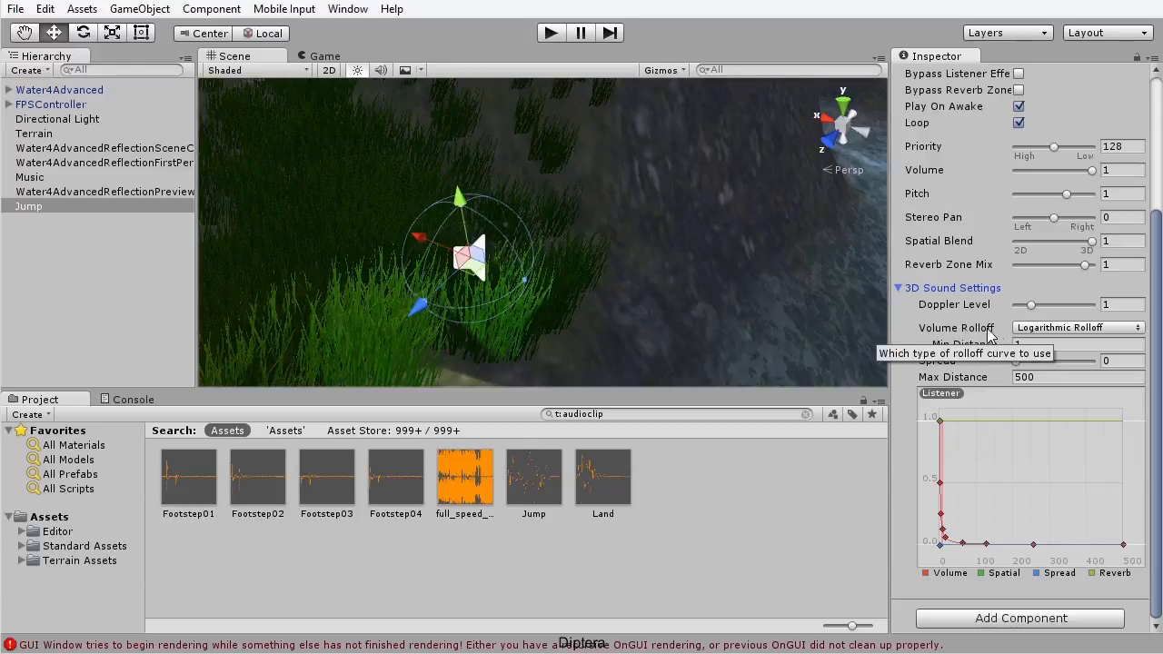
click(1067, 328)
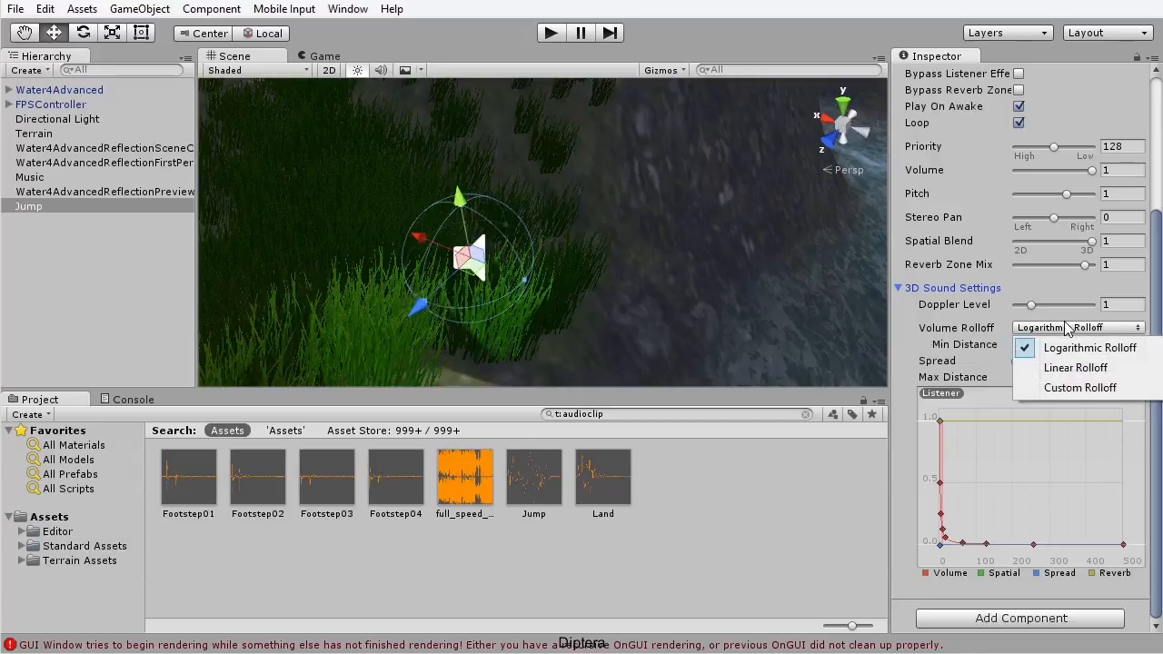
click(1075, 368)
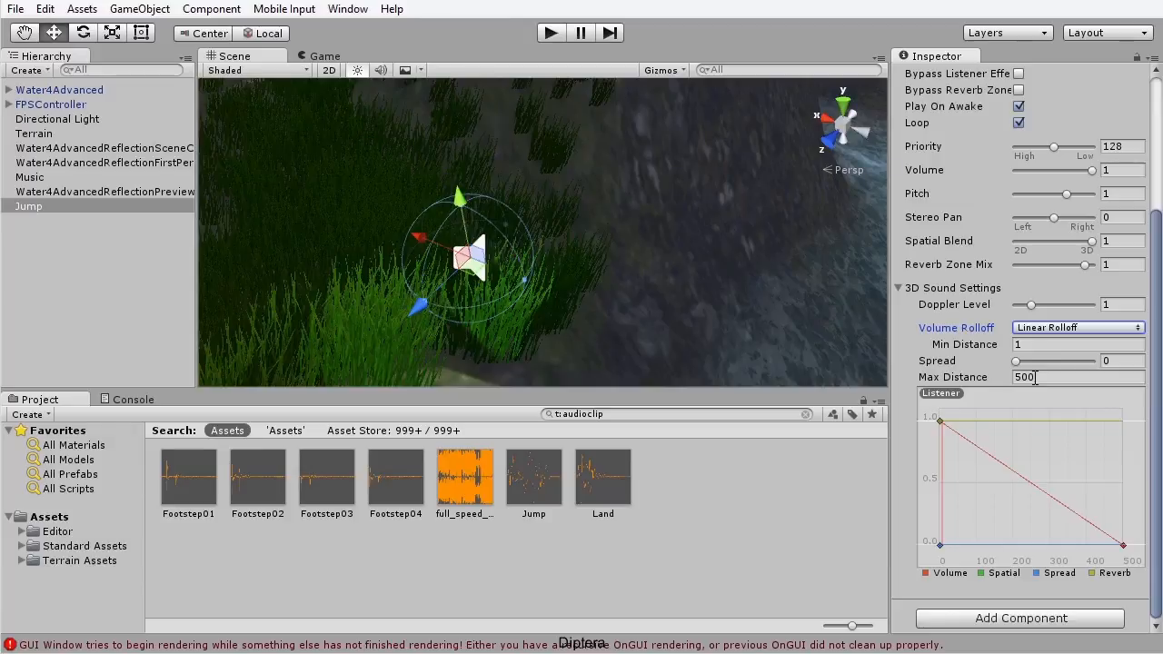
Step: Reduce the Jump audio source's 3D Max Distance to 10.2
click(969, 380)
drag(968, 382, 946, 397)
drag(753, 517, 618, 281)
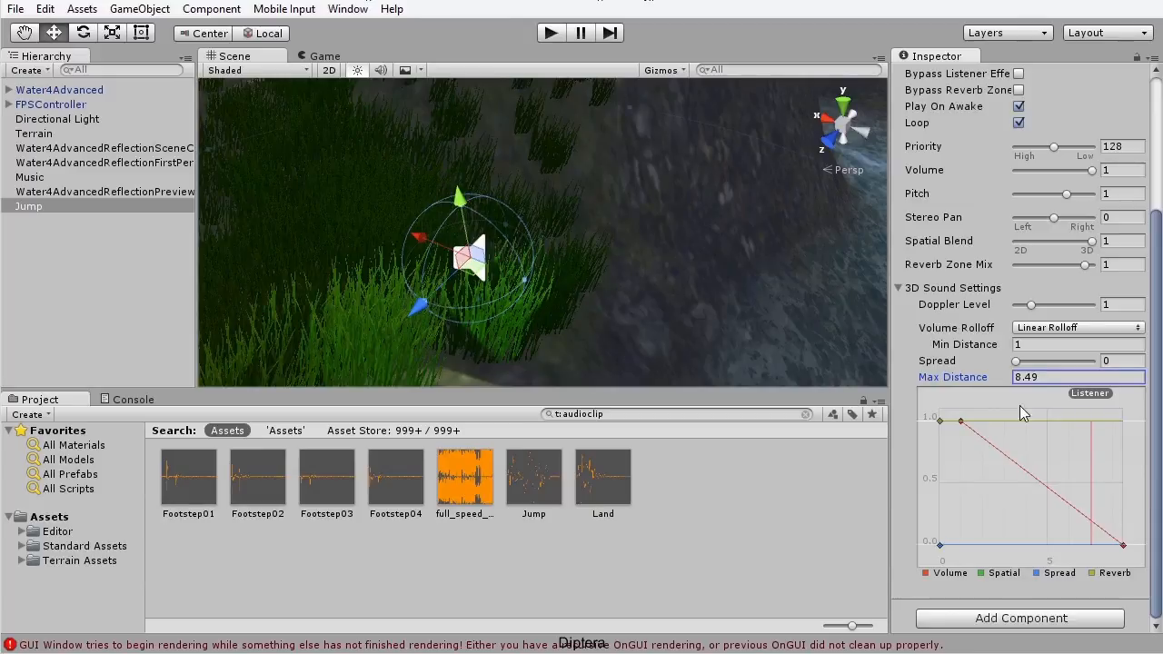
drag(959, 382, 961, 390)
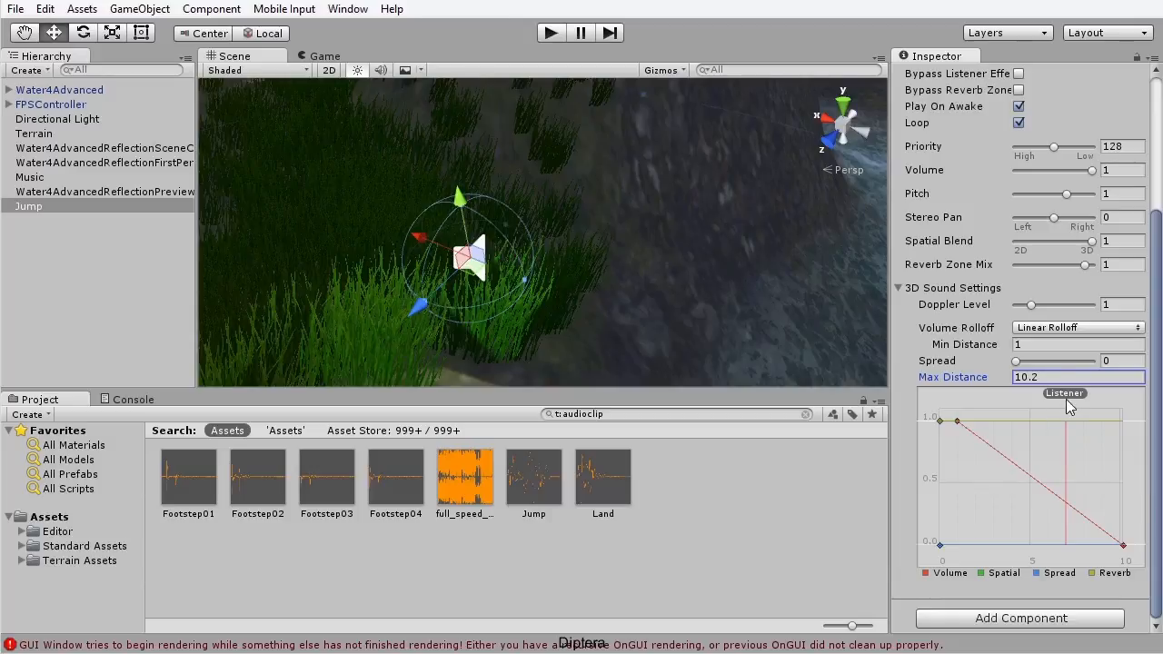
Step: Play-test the scene, walking repeatedly towards and away from the Jump source to hear its volume change with distance
click(550, 34)
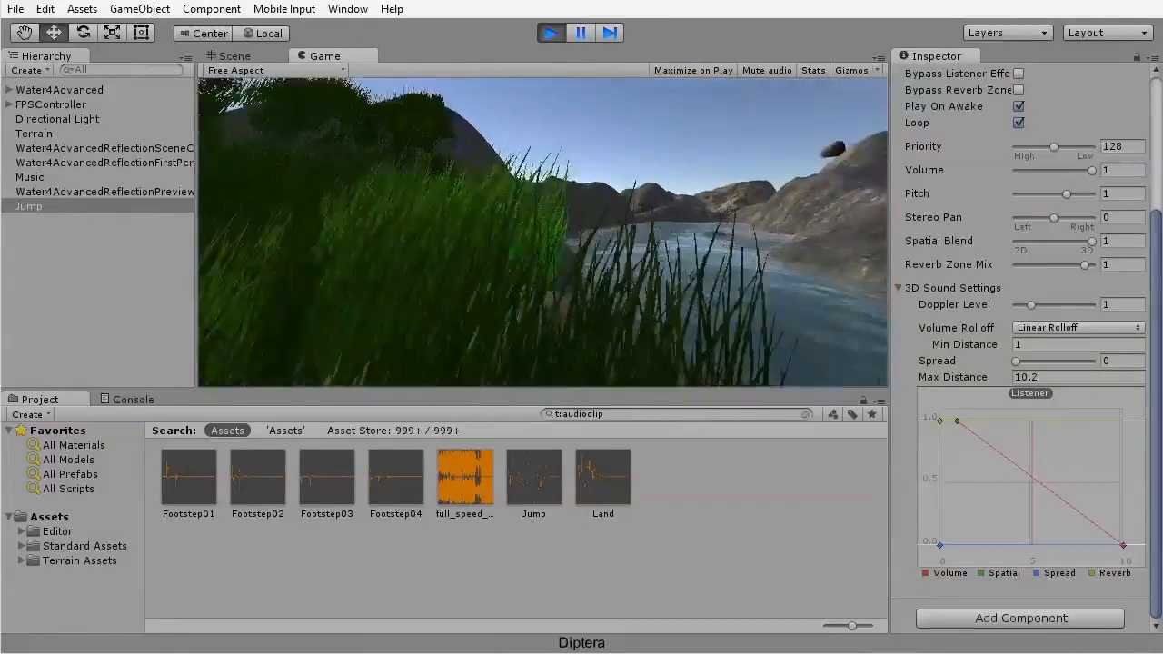
key(w)
key(w)
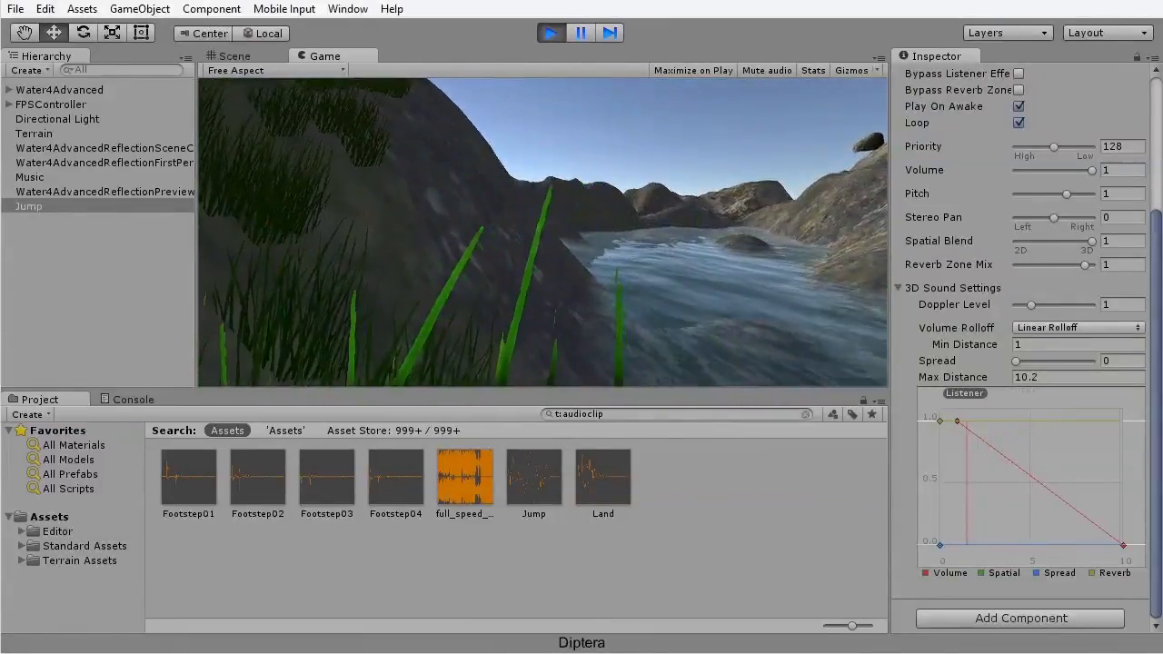
key(s)
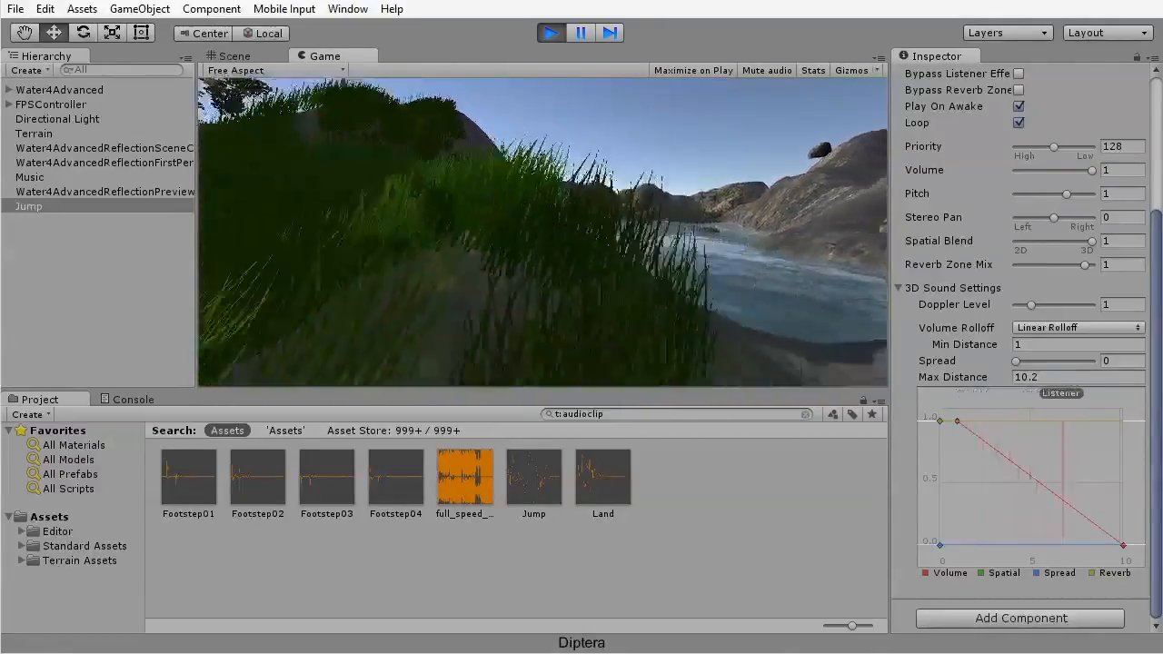
key(s)
key(Escape)
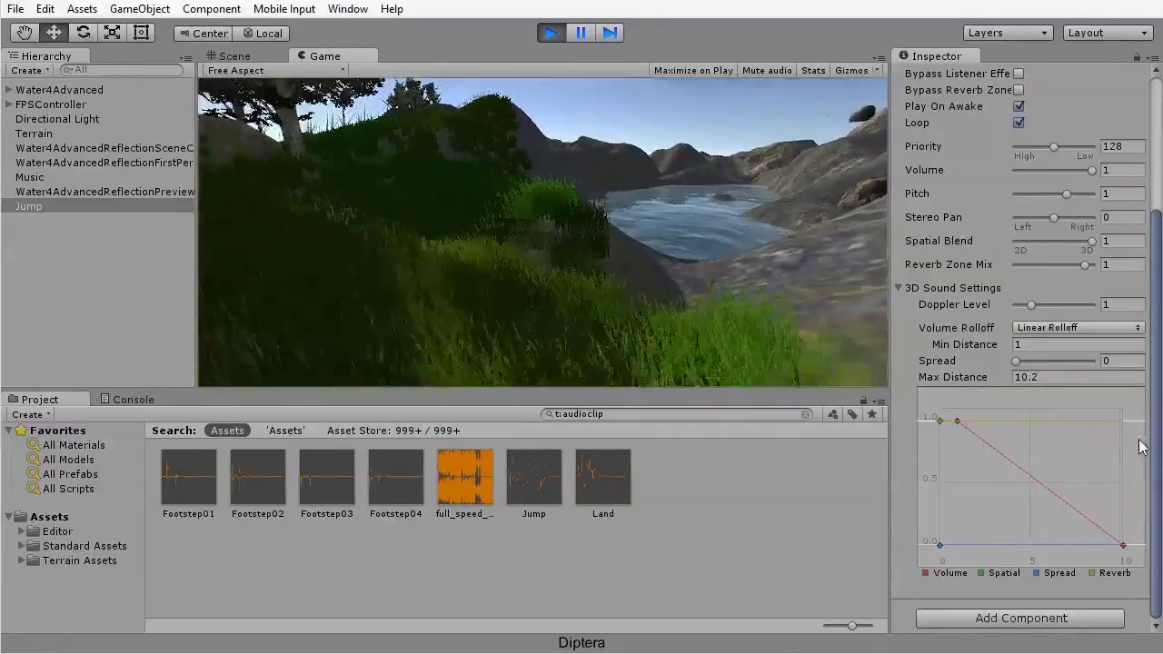
key(w)
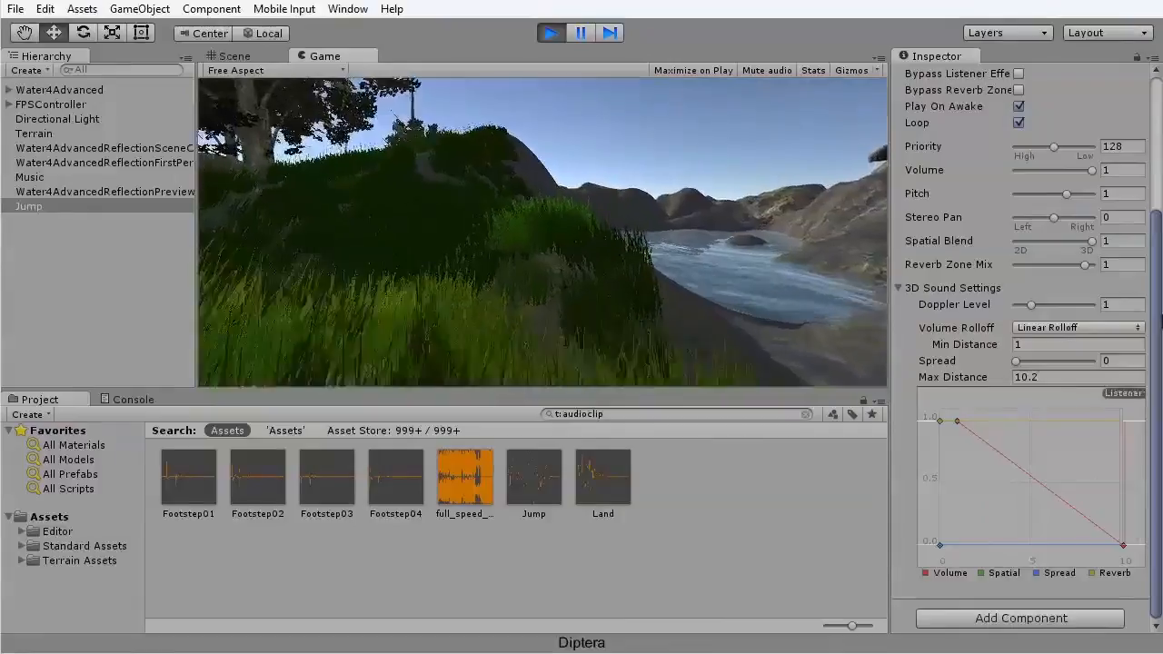
key(w)
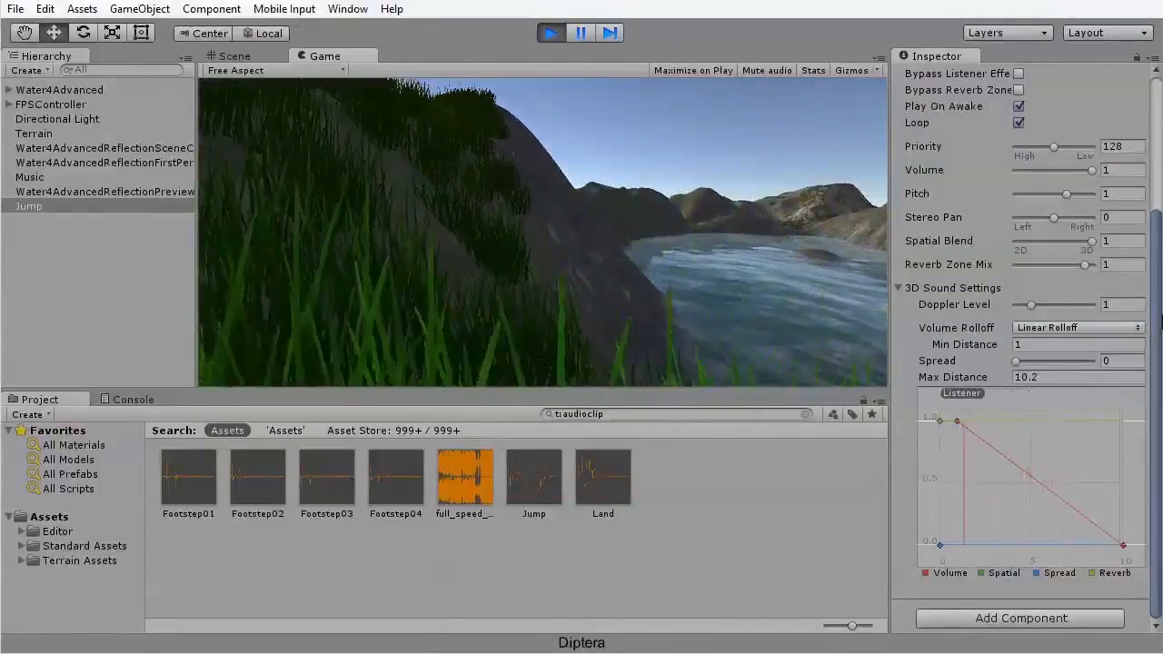
key(s)
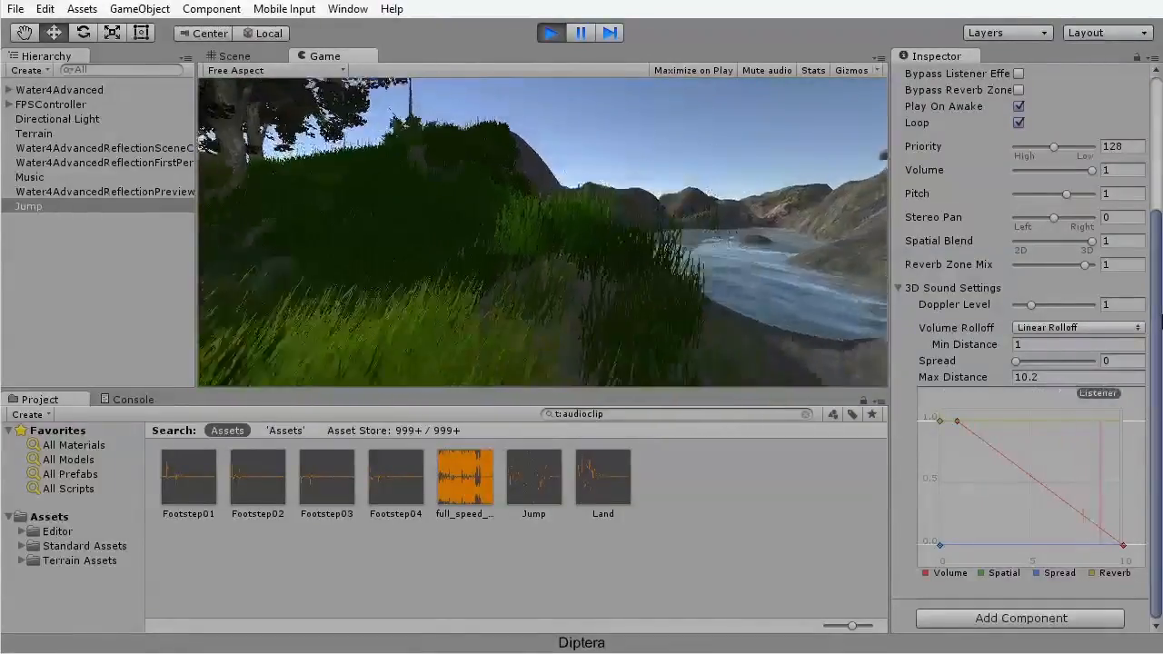
key(s)
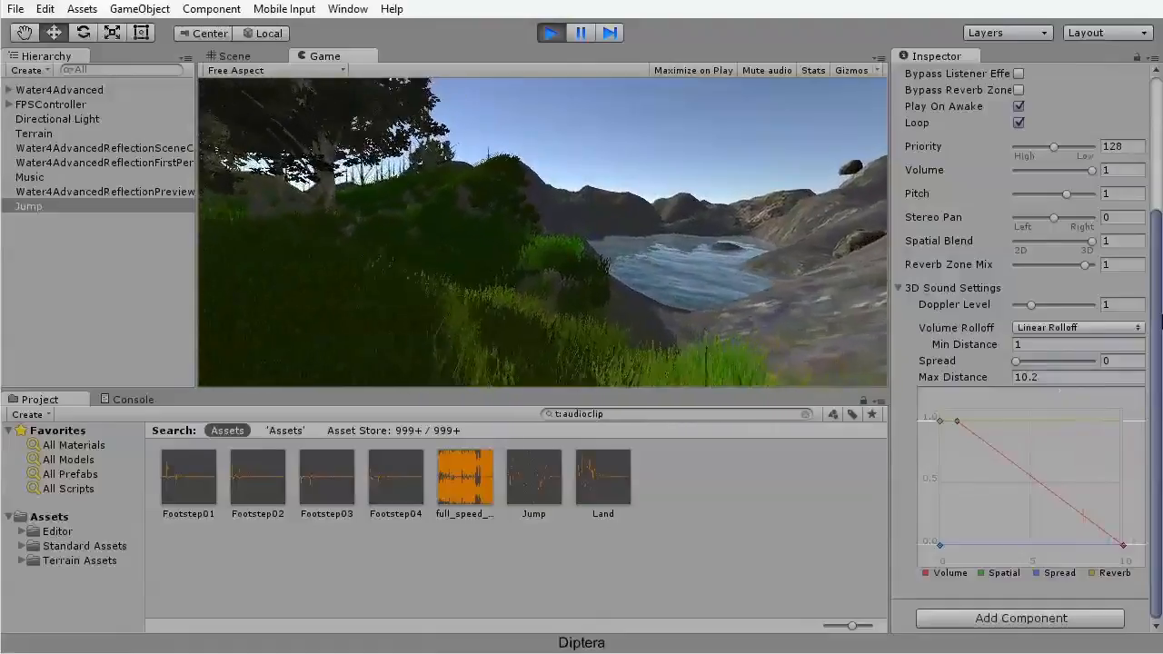
key(w)
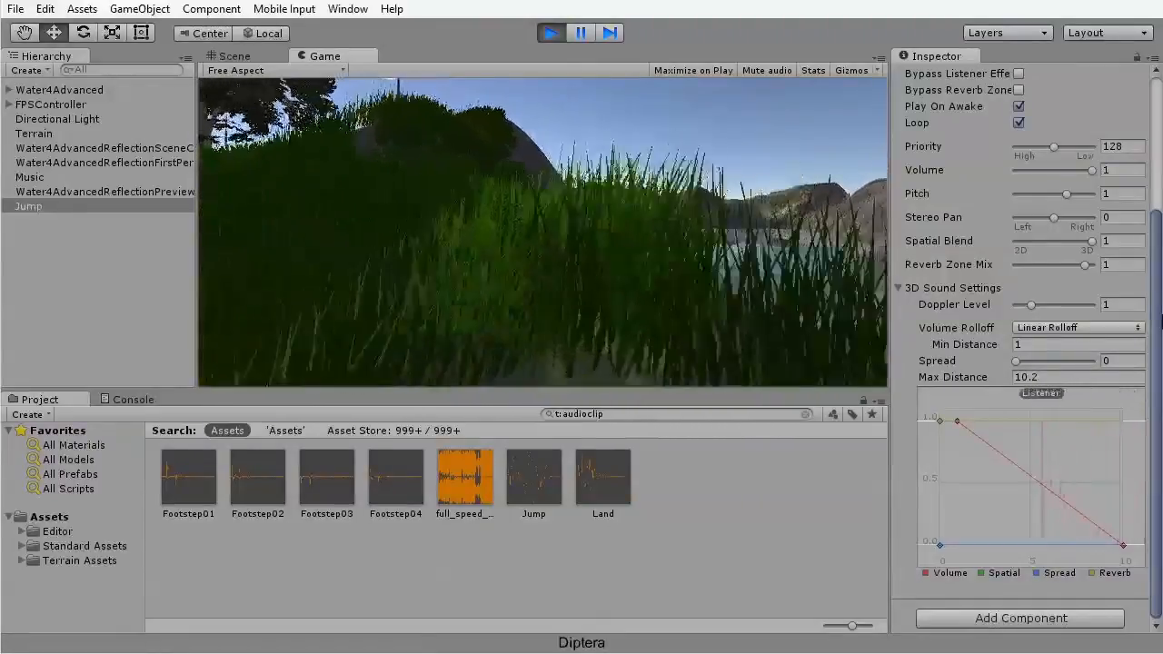
key(s)
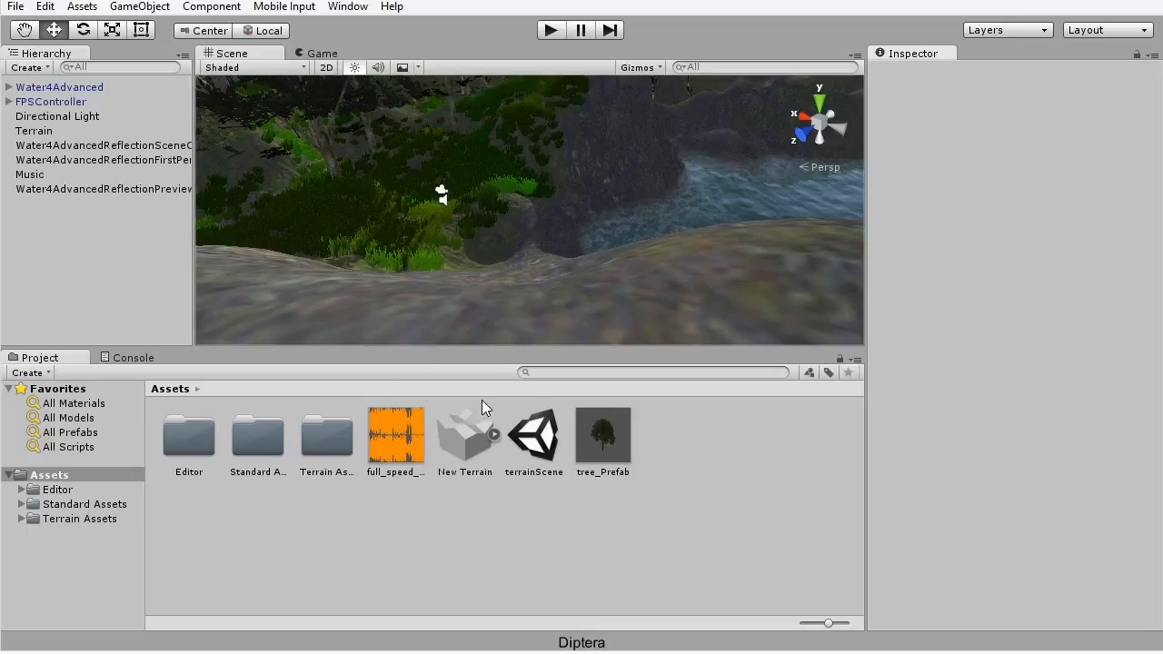
Step: Create an audio mixer asset named MainMixer in the Assets folder
right_click(379, 507)
mouse_move(454, 520)
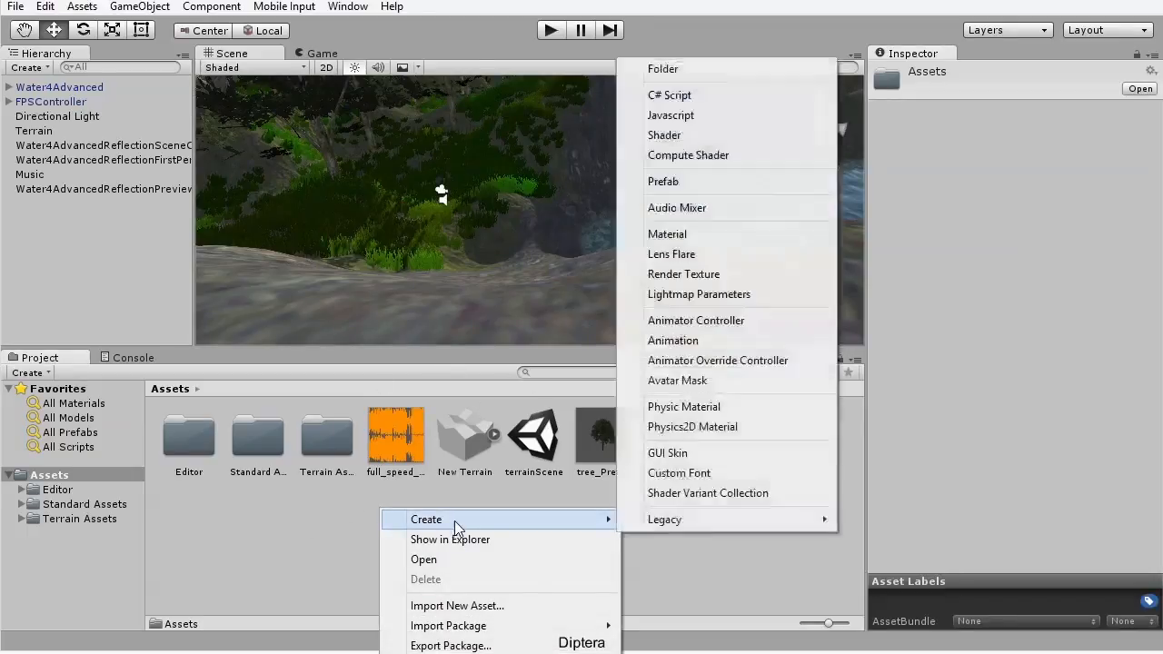
click(699, 208)
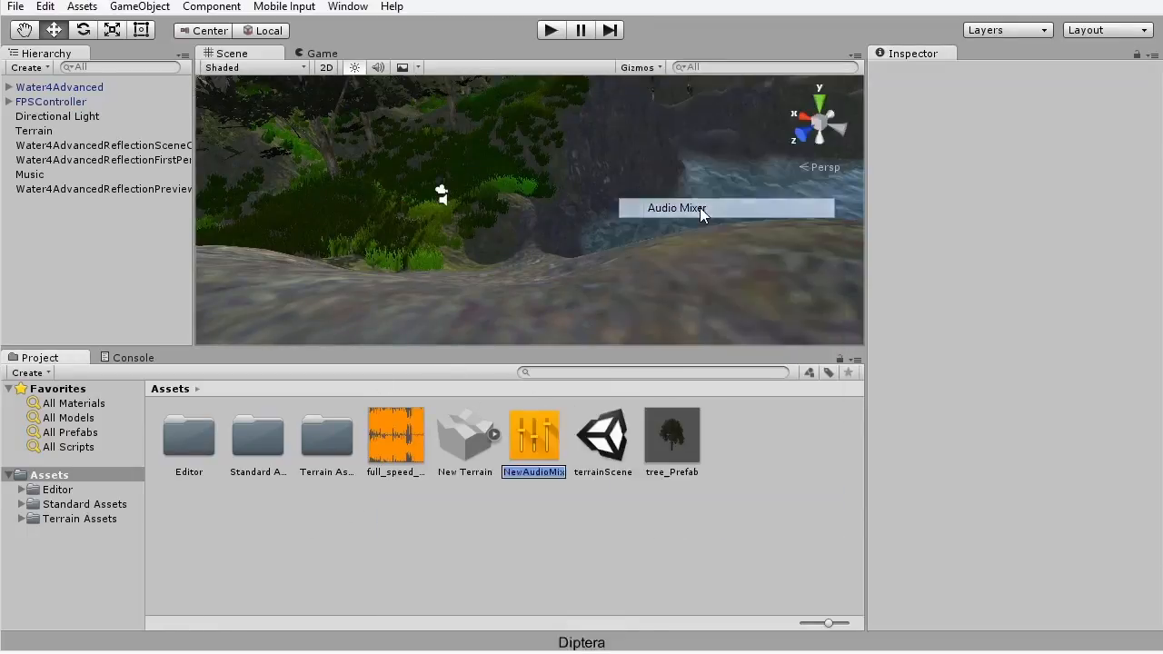
text(MainMixer)
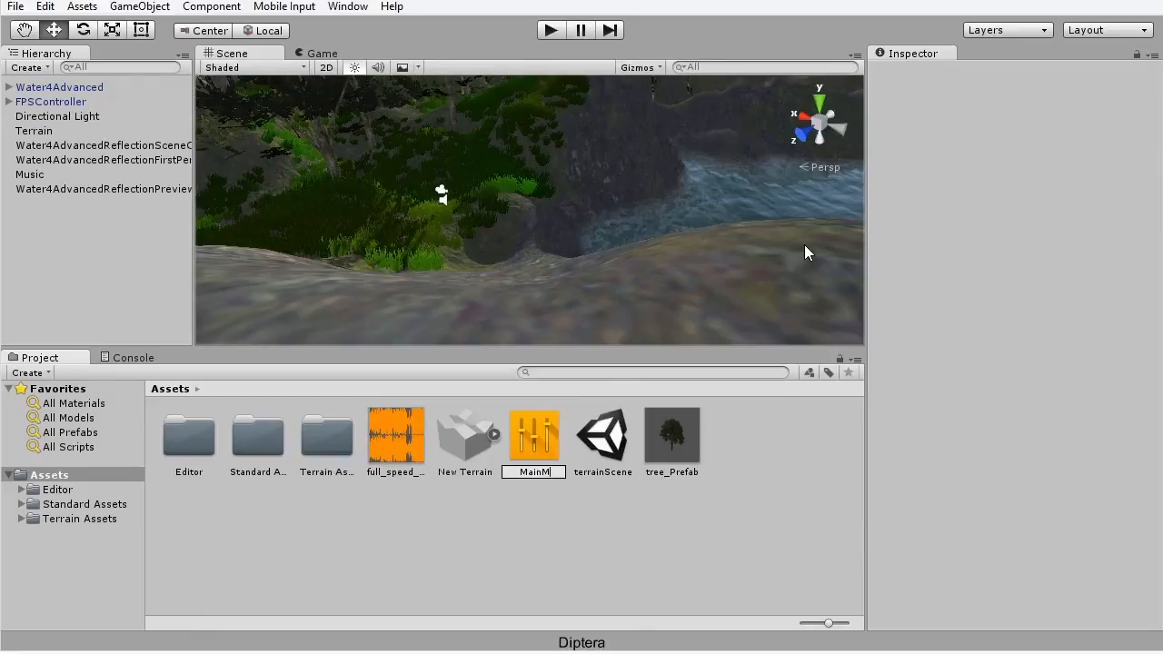
key(Return)
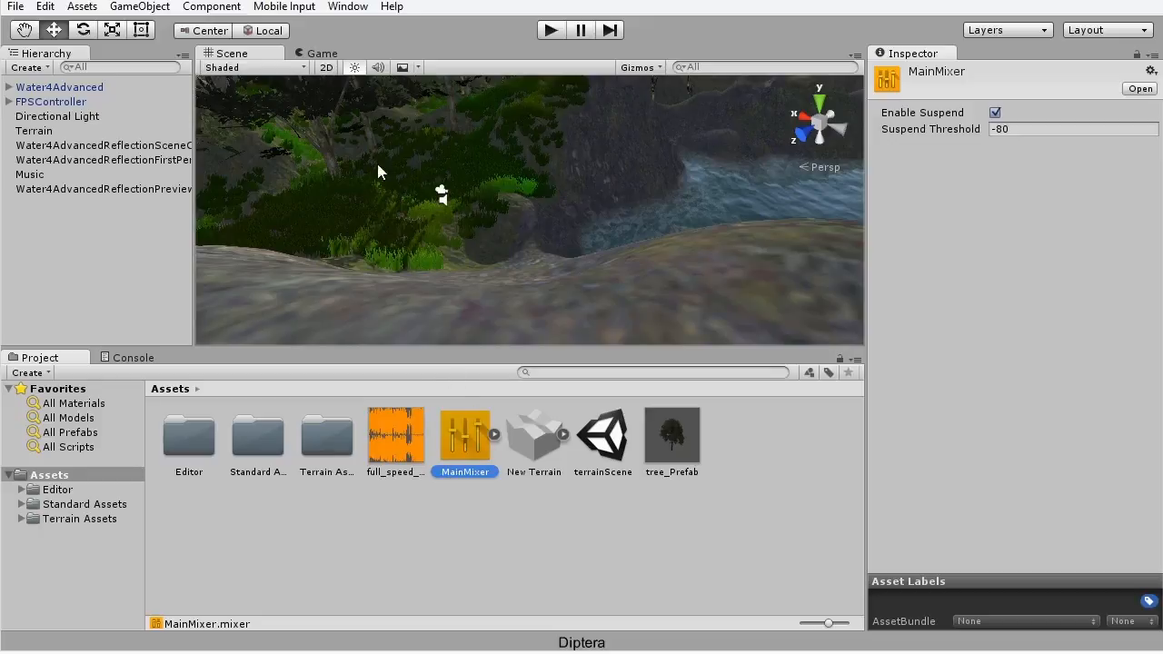
Step: Open MainMixer in the Audio Mixer, keep it docked with the Project and Console views, and select its Master group
click(345, 9)
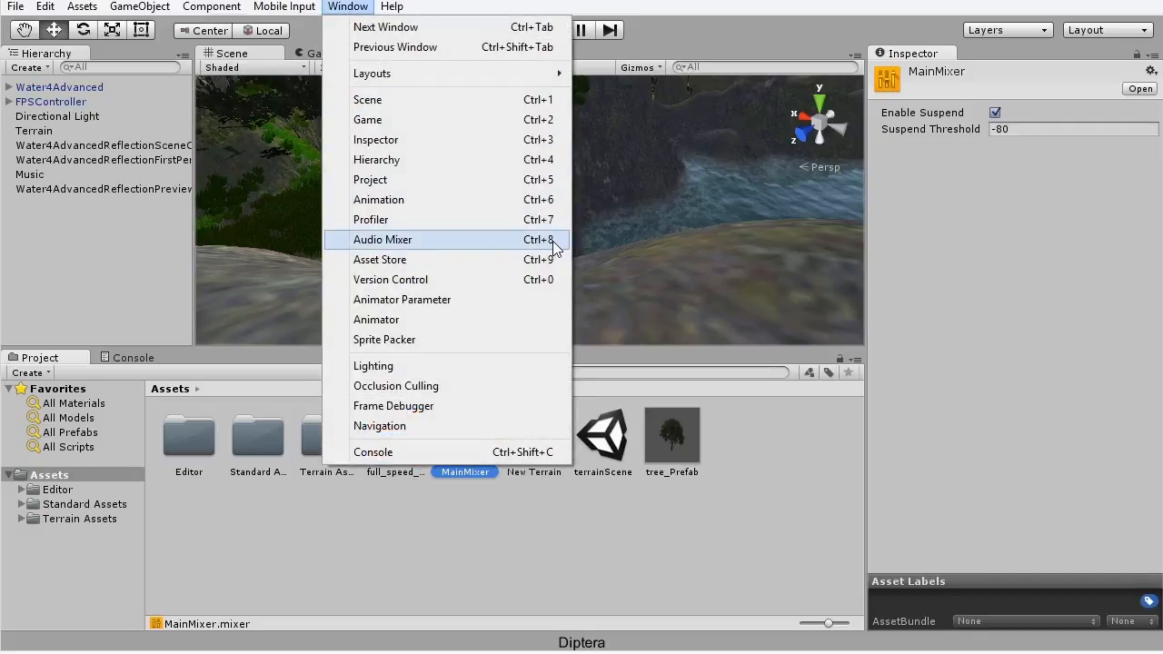
click(563, 568)
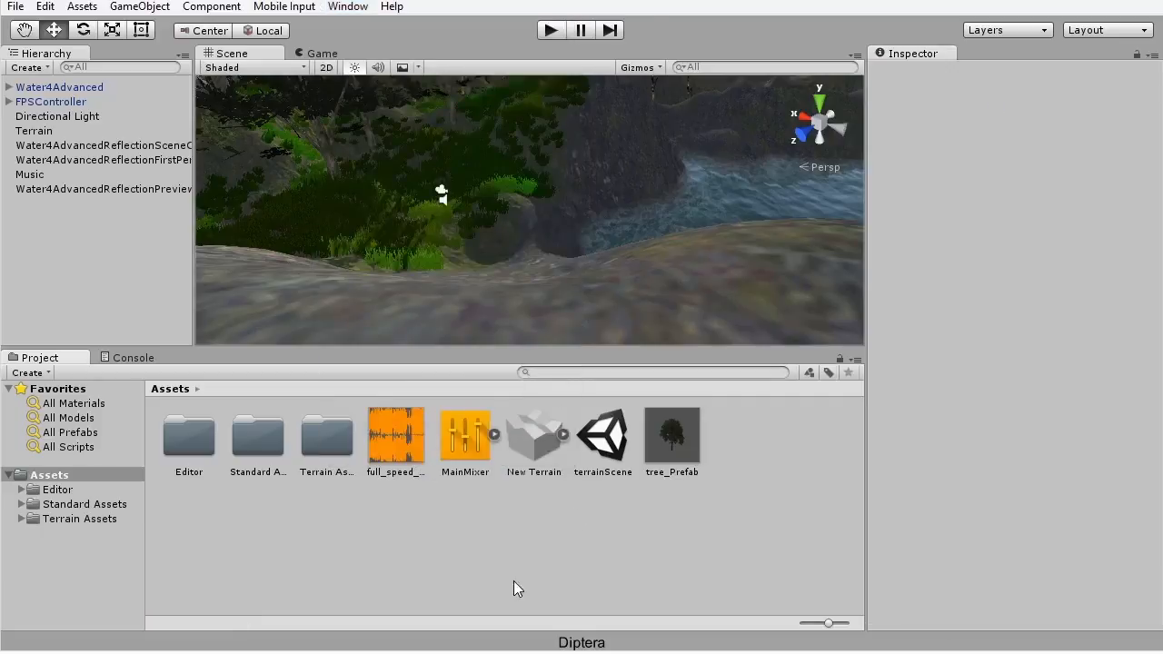
double_click(470, 425)
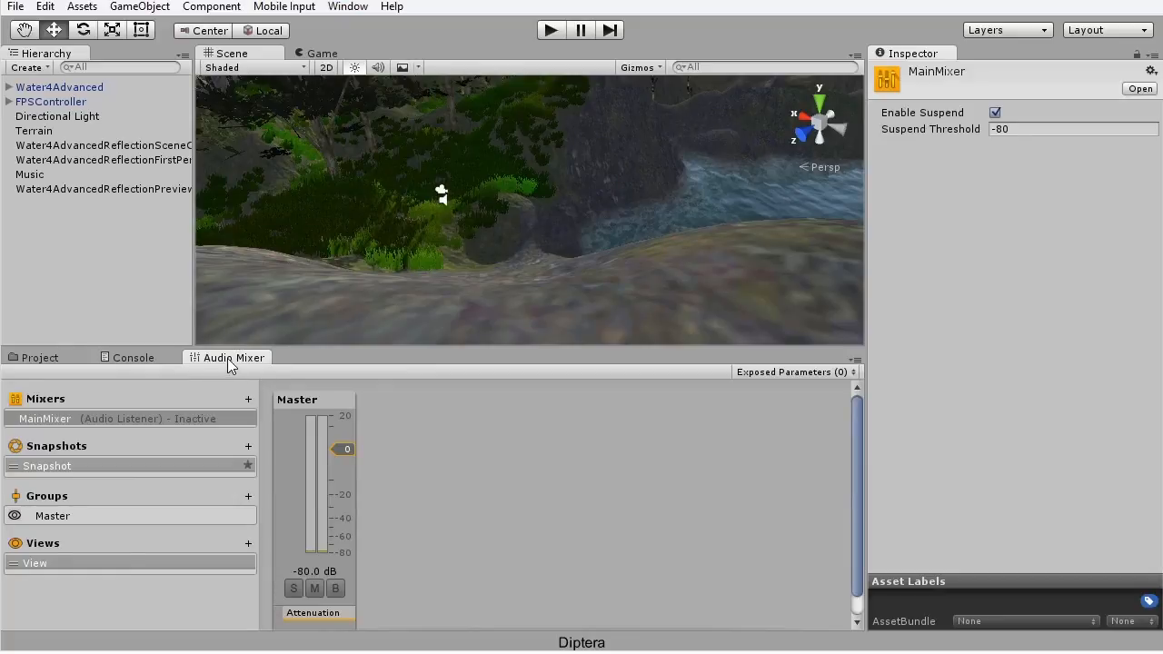
drag(230, 361, 796, 142)
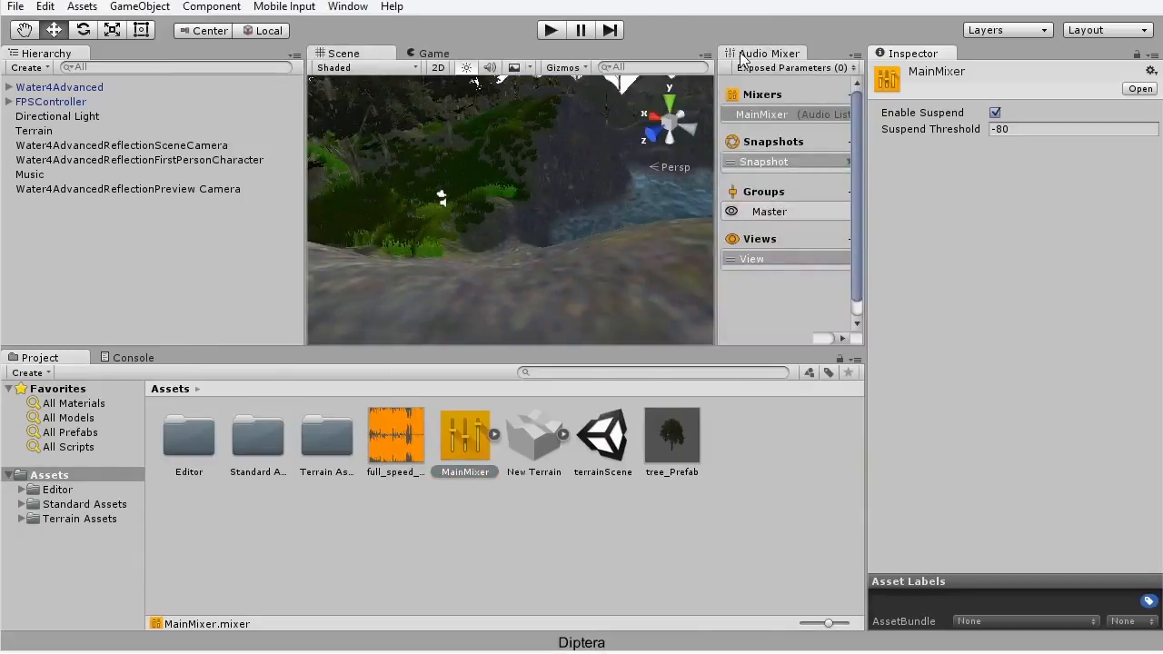
drag(761, 55, 202, 366)
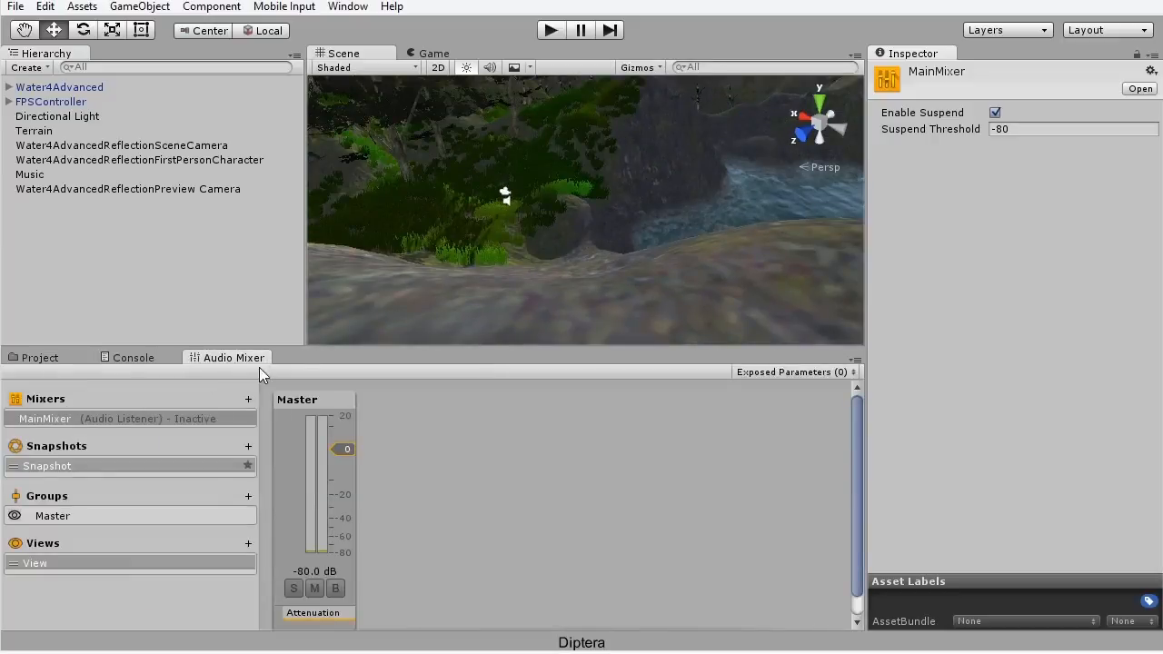
click(298, 404)
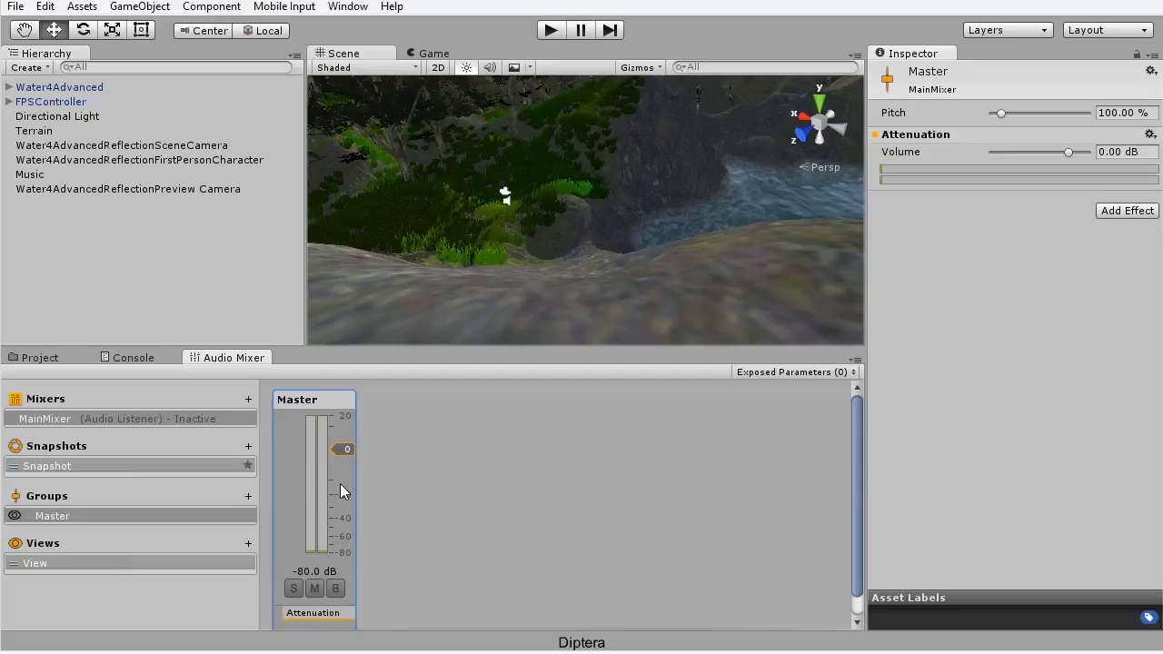
Step: Play-test the scene while watching the Master group's level meter, and stop the game
click(549, 30)
key(ctrl+p)
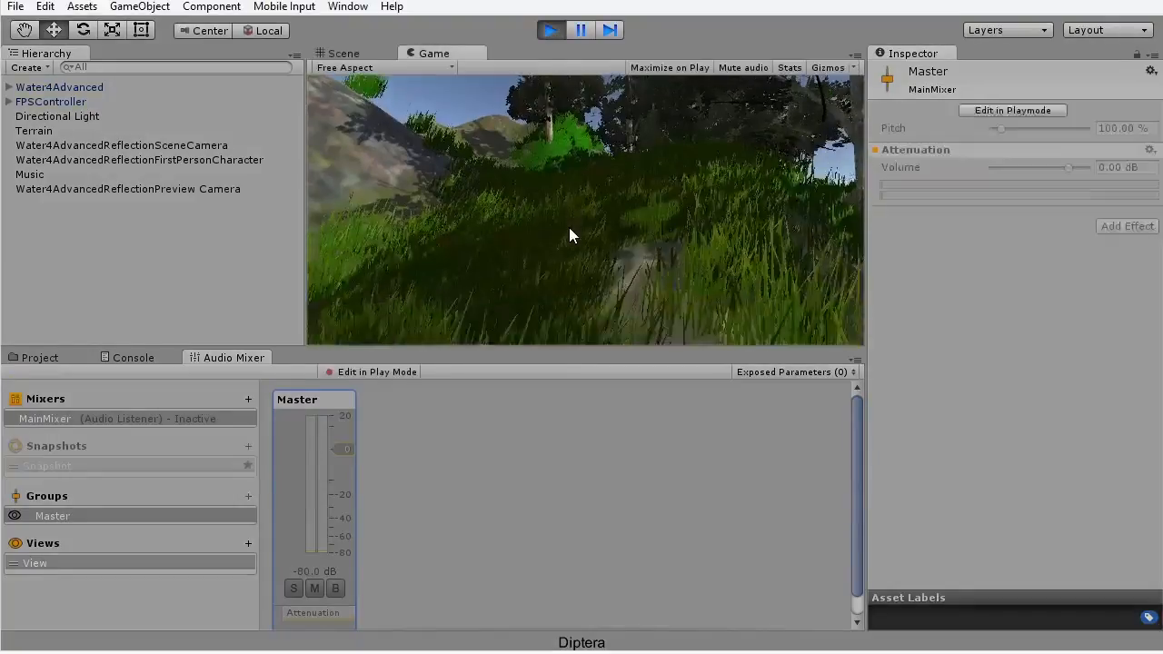
key(w)
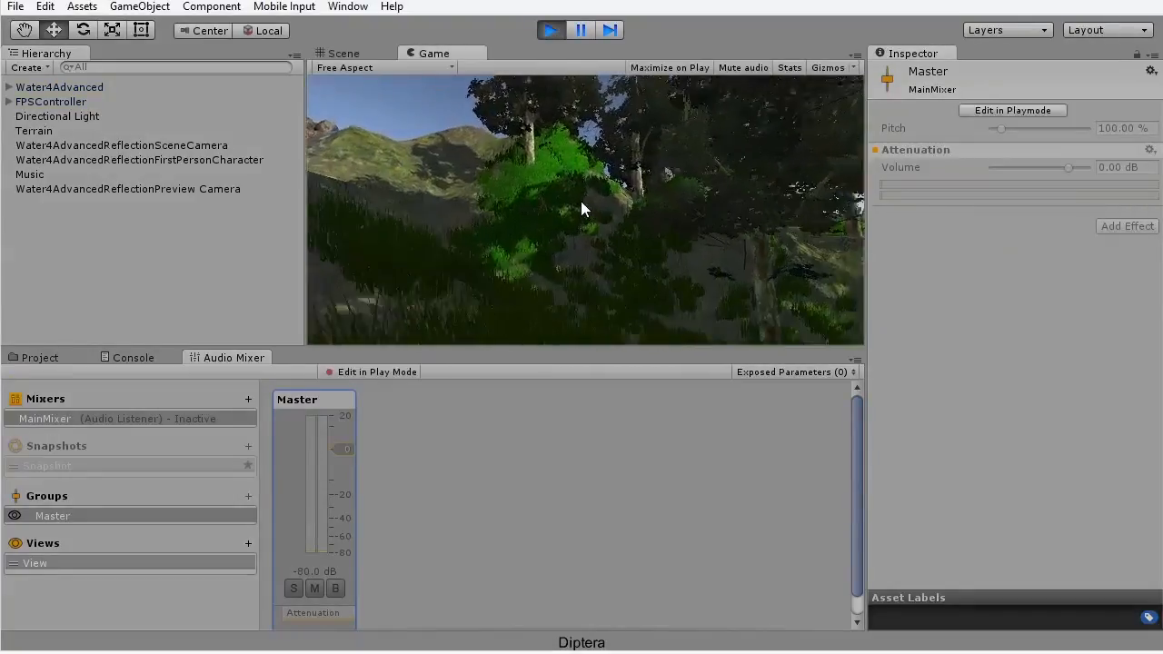
key(w)
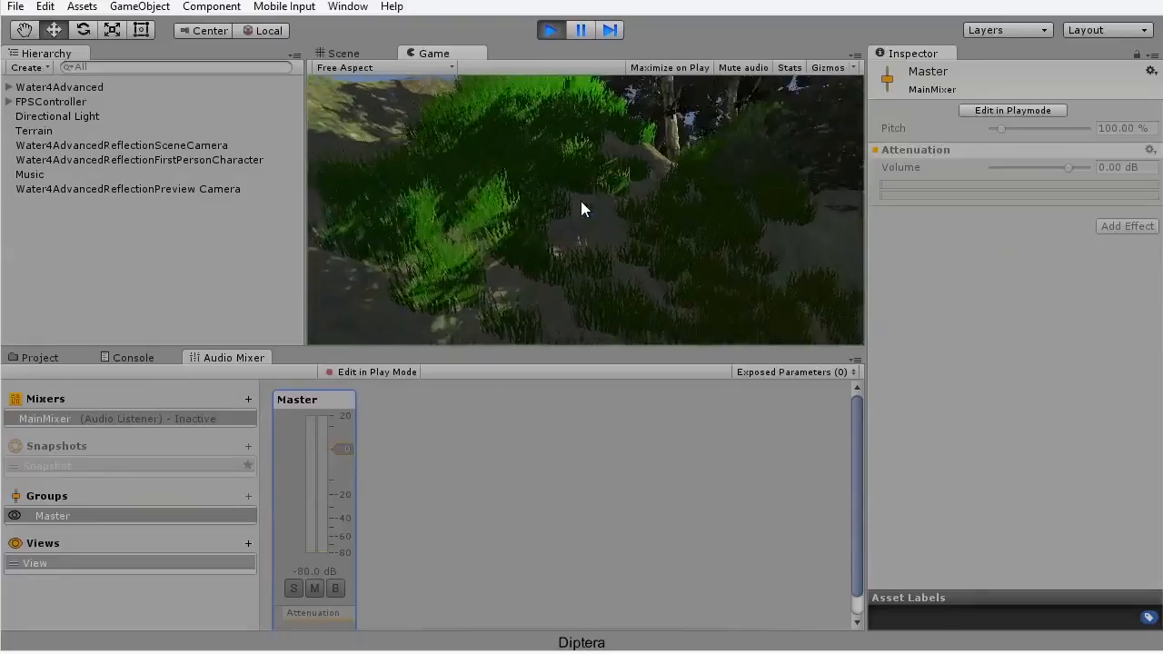
key(Escape)
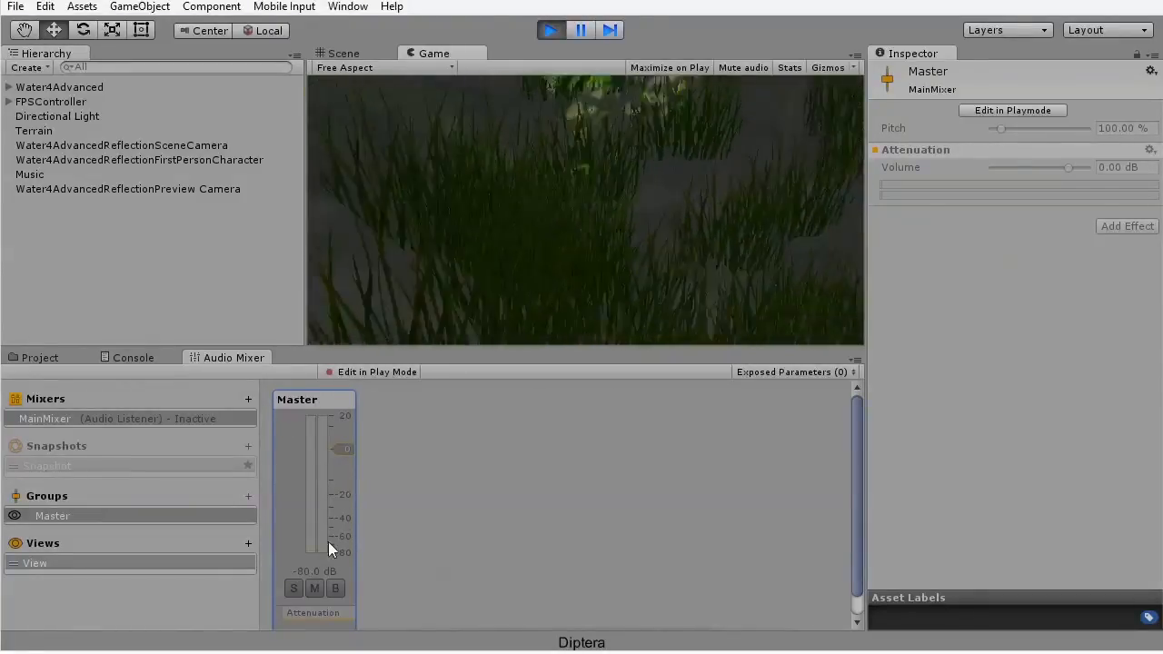
click(550, 30)
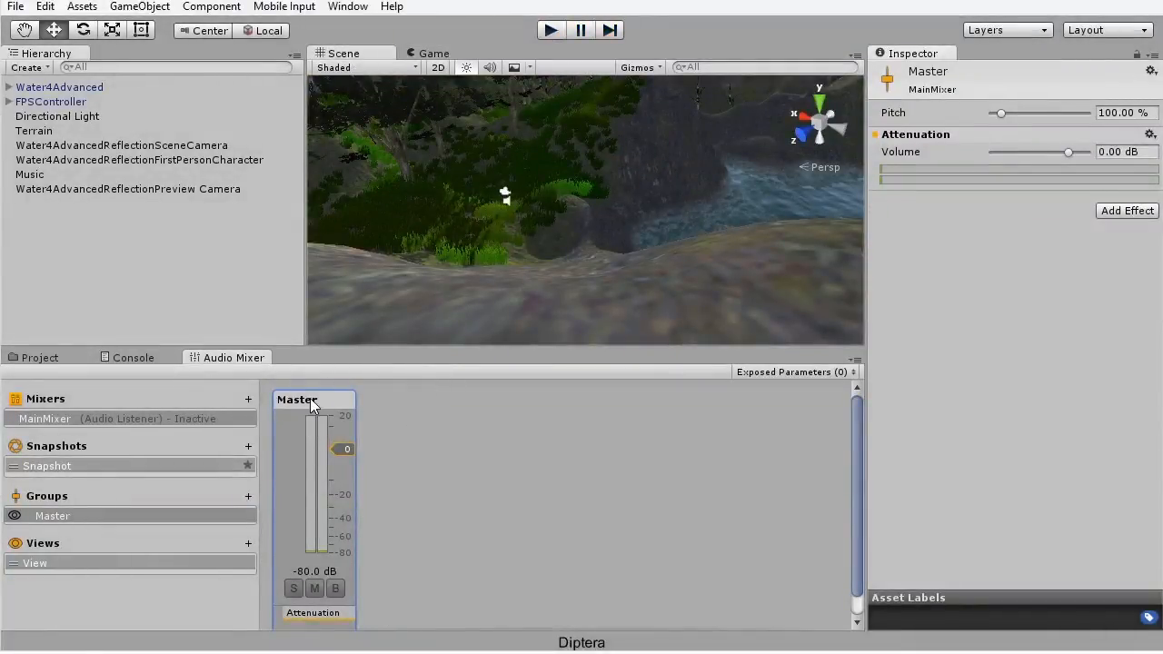
Step: Route the Music object's audio source output to the Master group of MainMixer
click(41, 175)
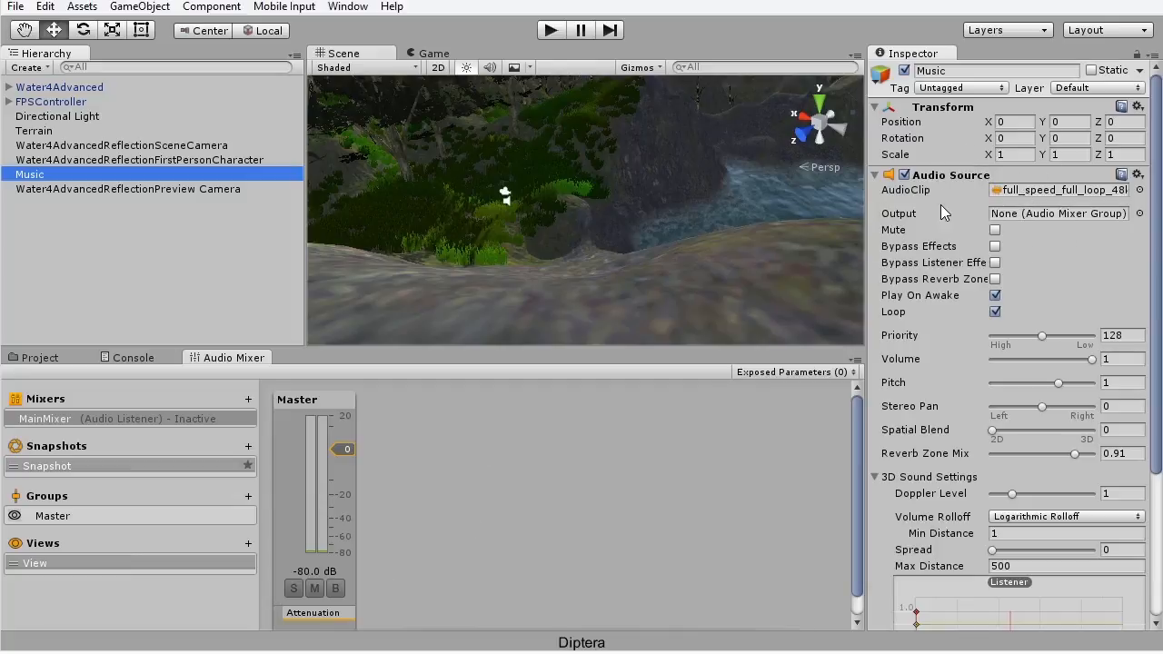
click(1139, 214)
drag(641, 93, 624, 99)
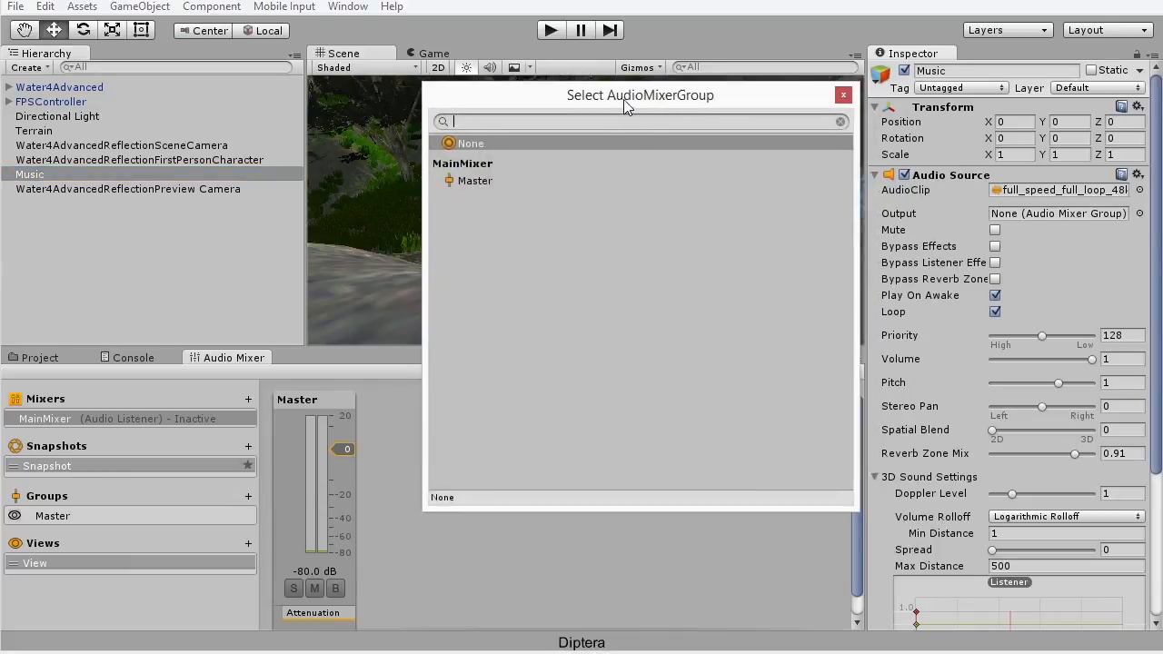
click(476, 180)
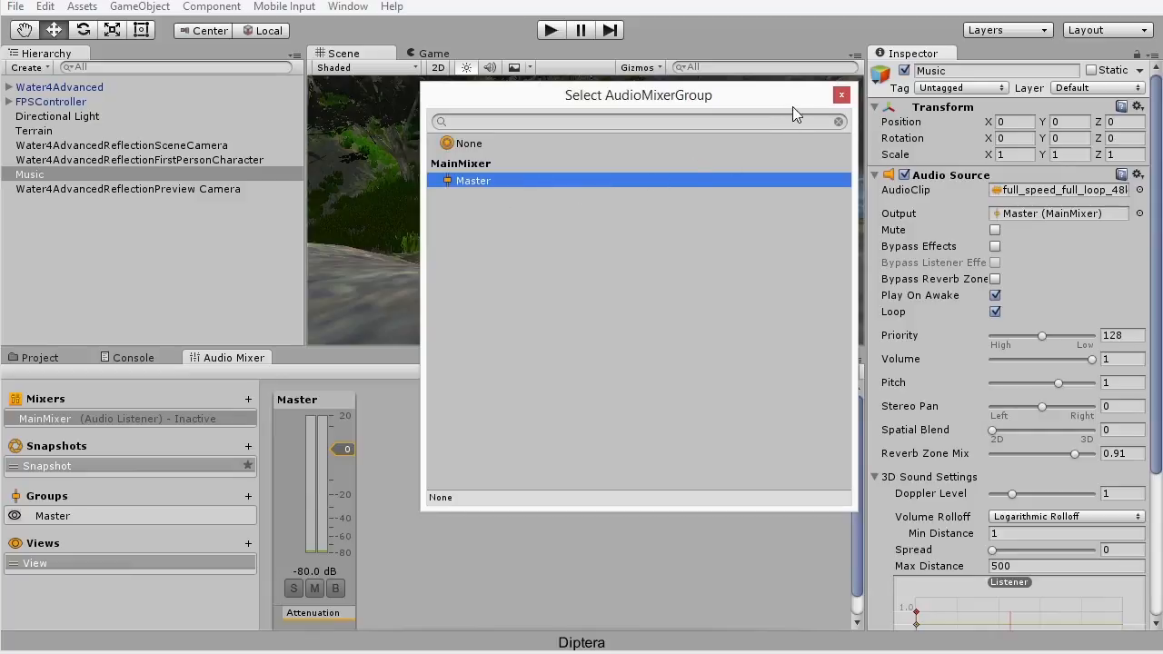
Step: Run the game with mixer editing enabled in play mode and lower the Master group's volume to -80 dB
click(841, 96)
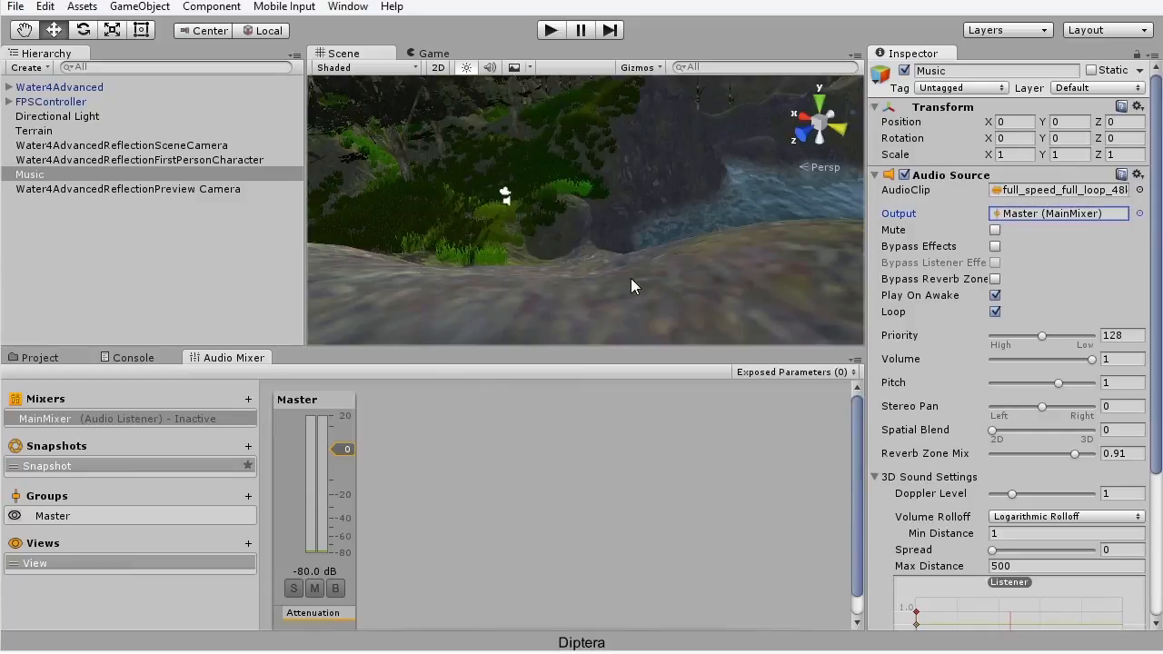
click(549, 31)
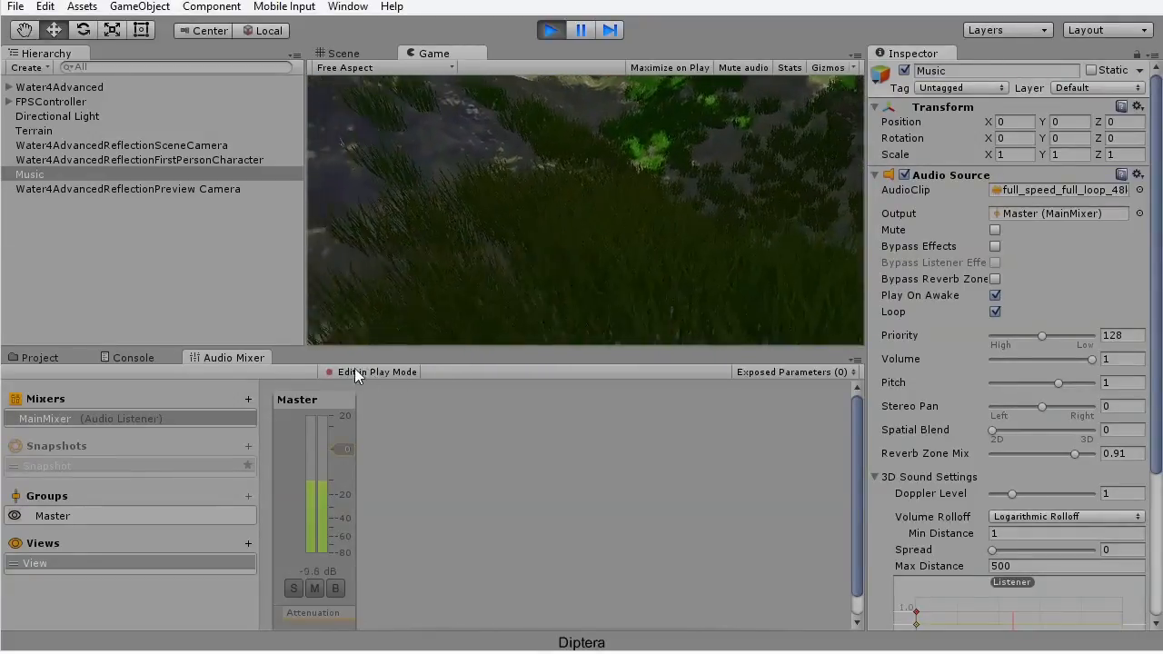
click(377, 372)
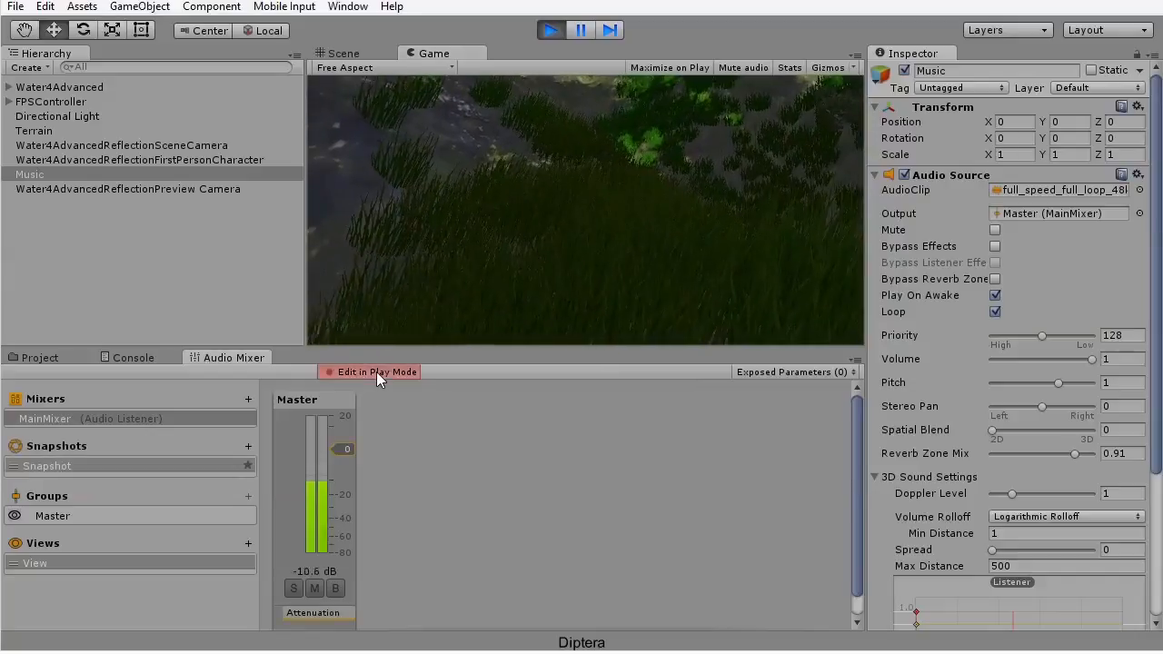
click(304, 402)
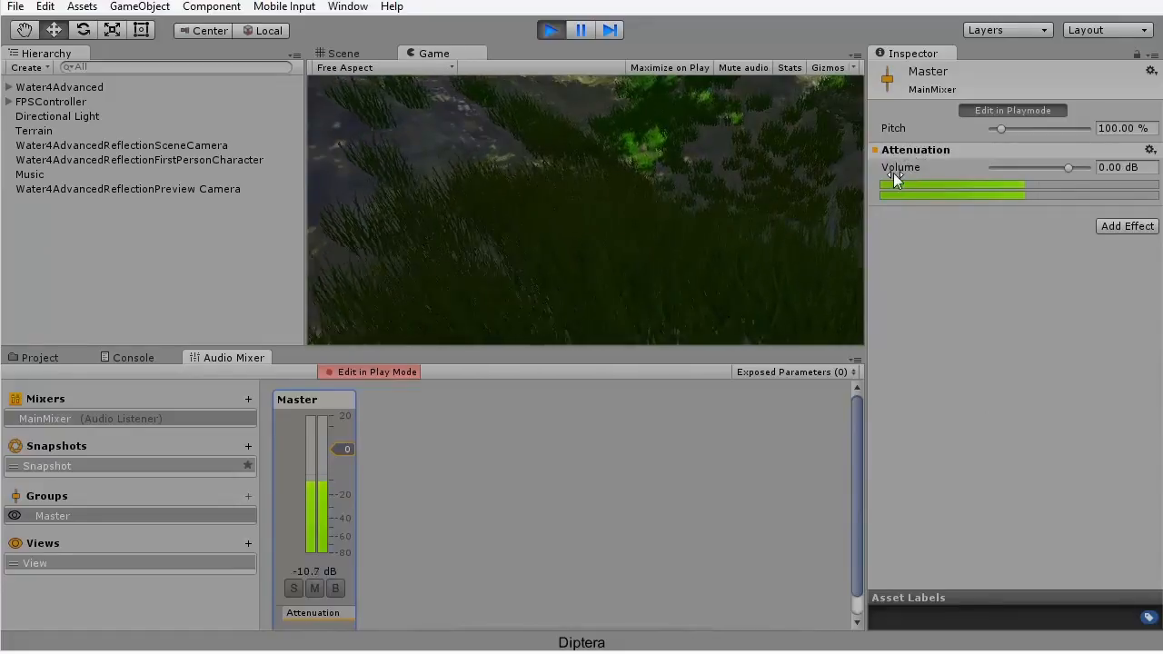
click(1069, 168)
drag(1067, 168, 960, 170)
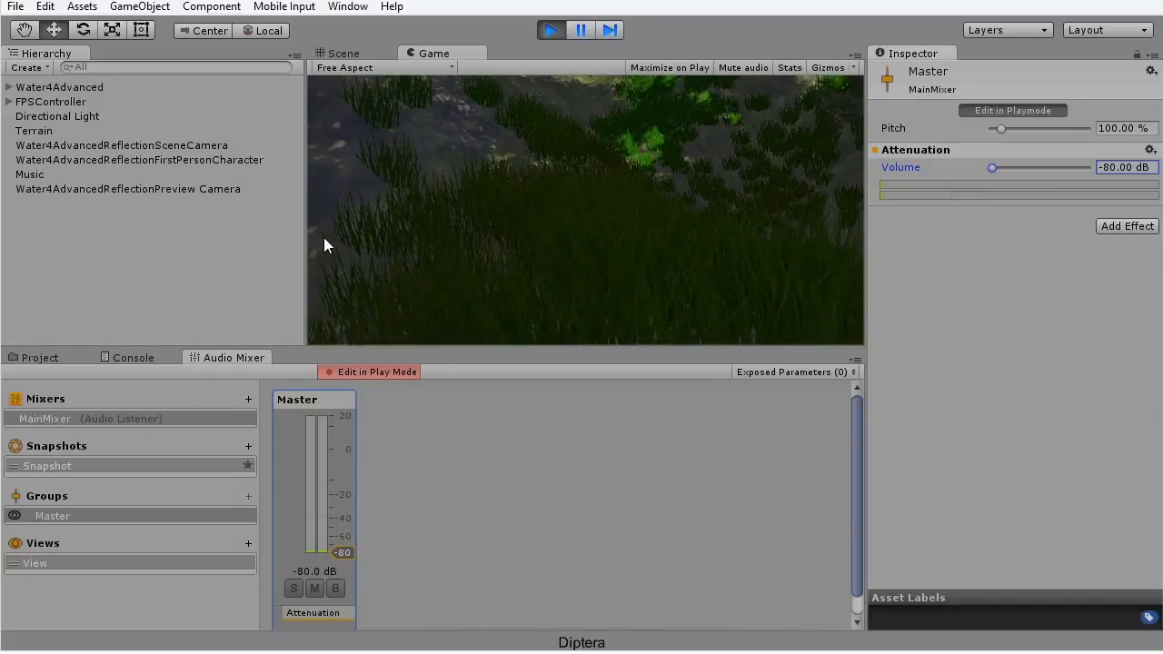
Step: Set the Master group's volume to 0 dB and walk through the running game
click(1139, 169)
text(0)
key(Return)
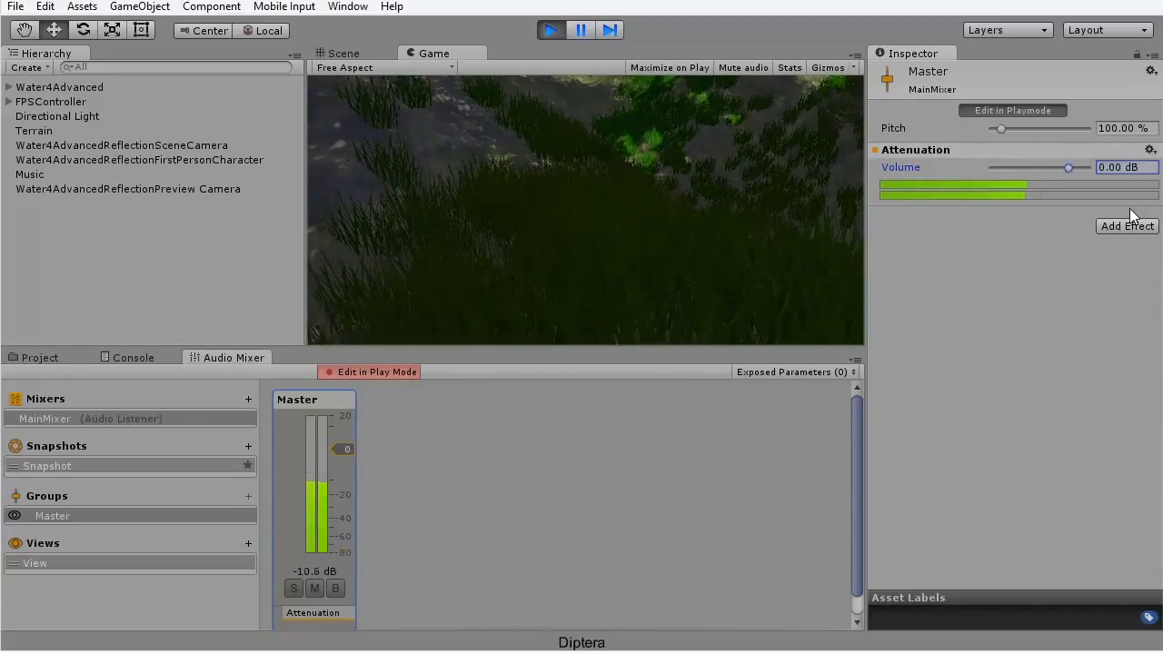
click(640, 184)
key(w)
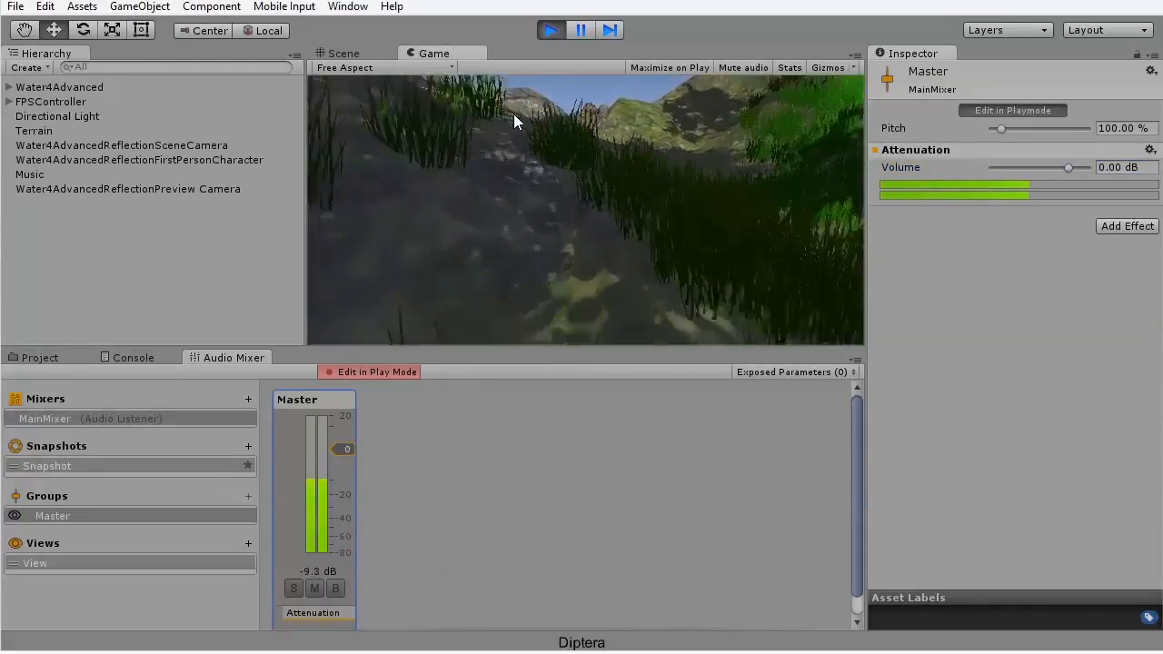
key(w)
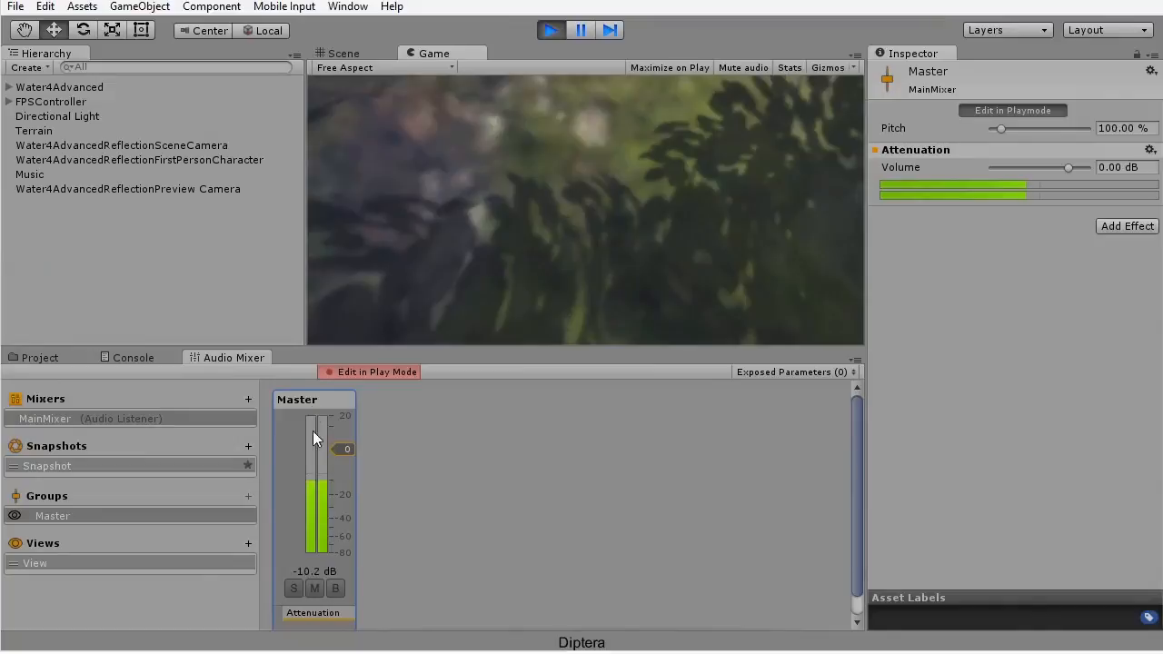
Step: Lower the Master group's volume to -80 dB, test the sound in the running game, and stop the game
click(1102, 167)
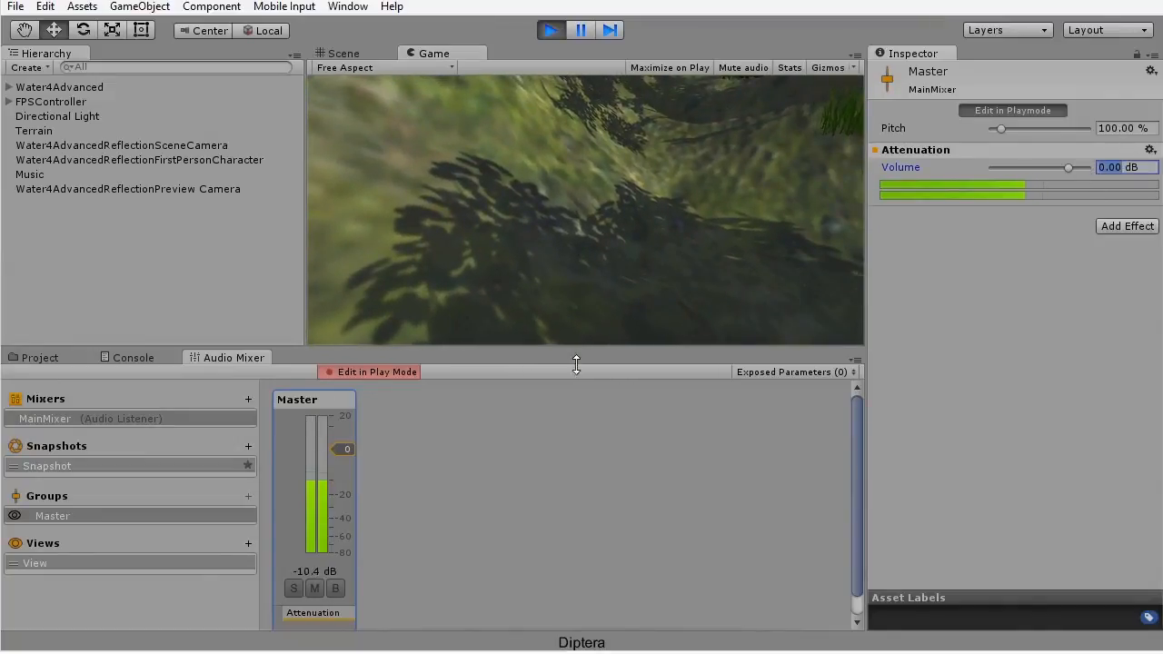
drag(1070, 167, 931, 164)
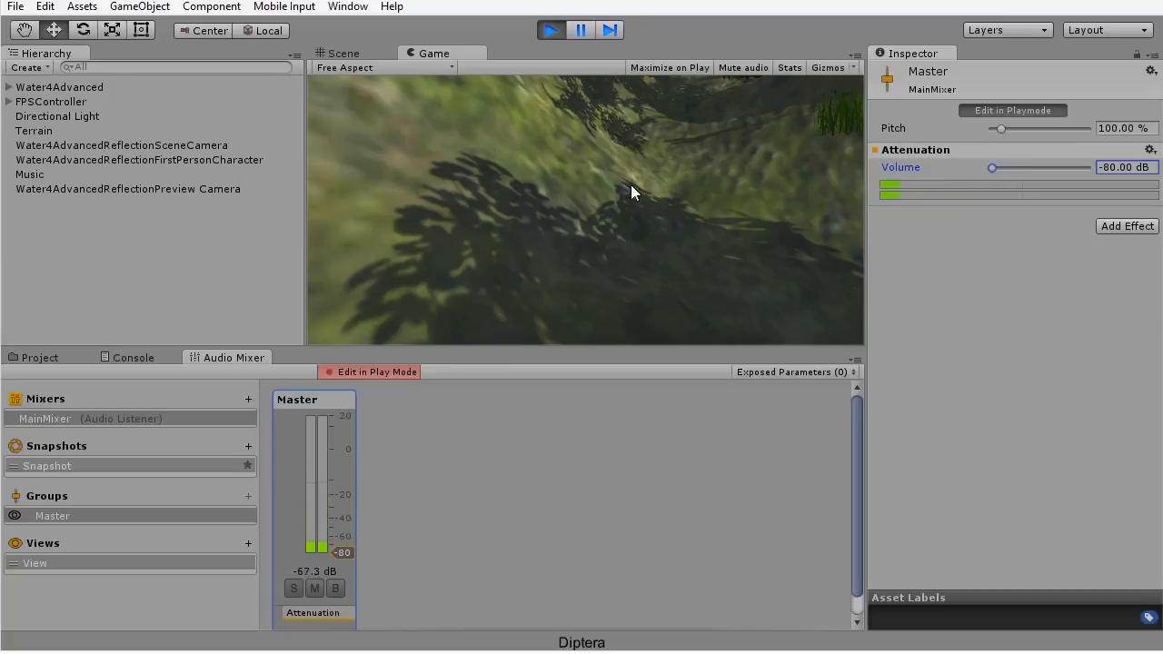
click(507, 215)
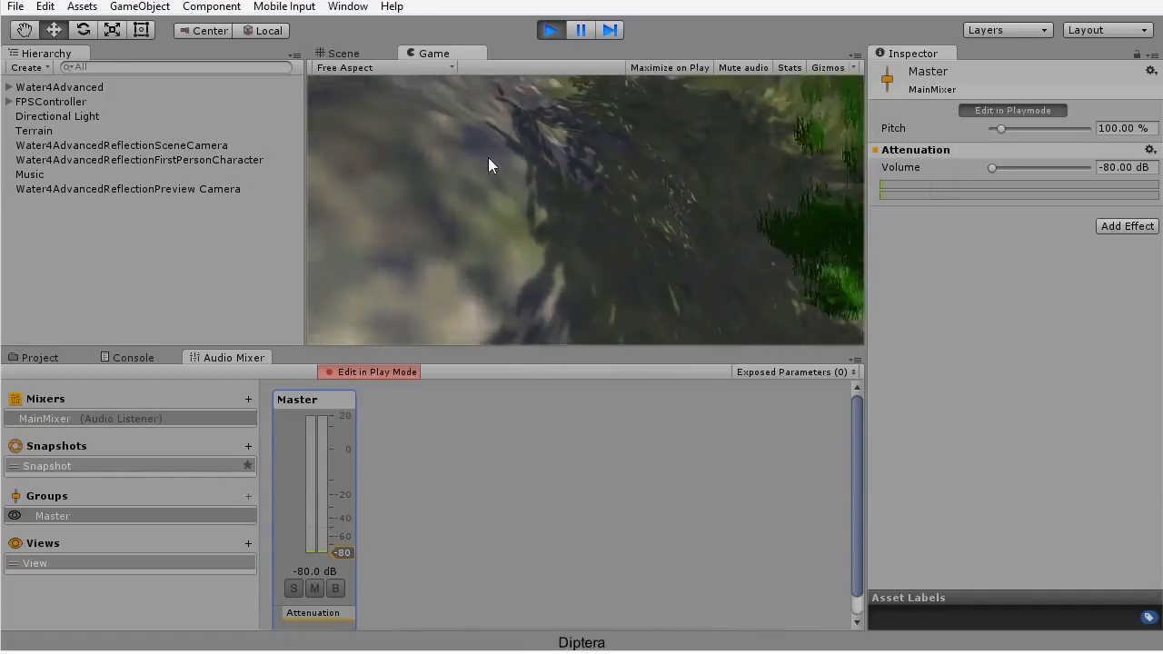
click(551, 30)
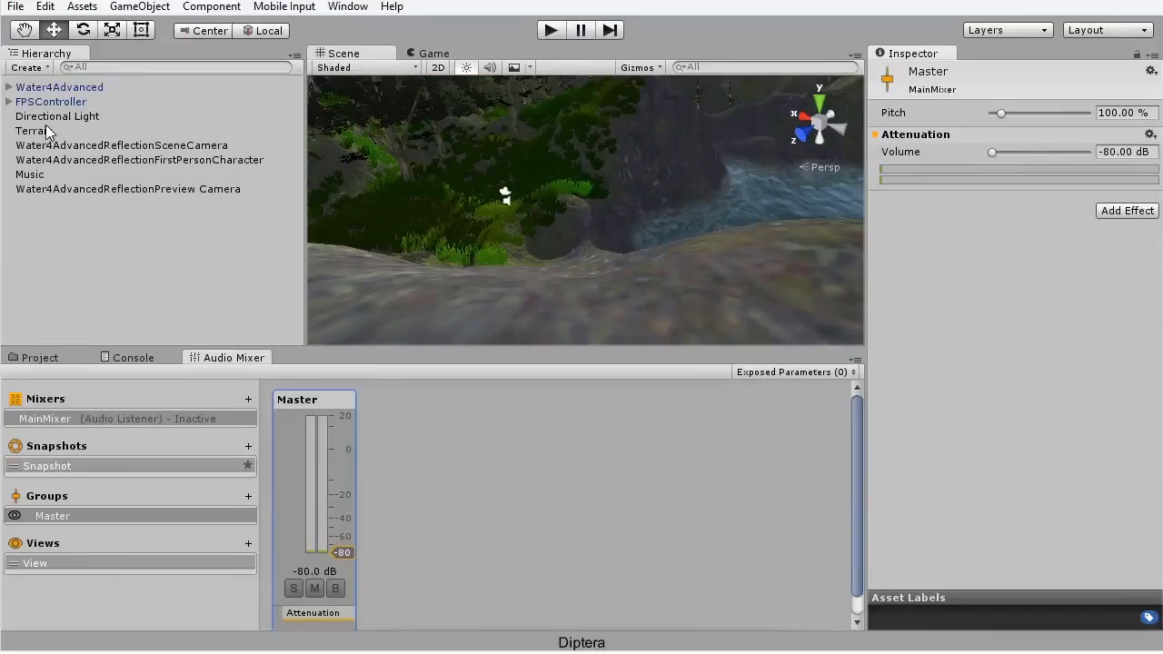
Step: Route the FPSController's audio source output to the Master group of MainMixer
click(51, 103)
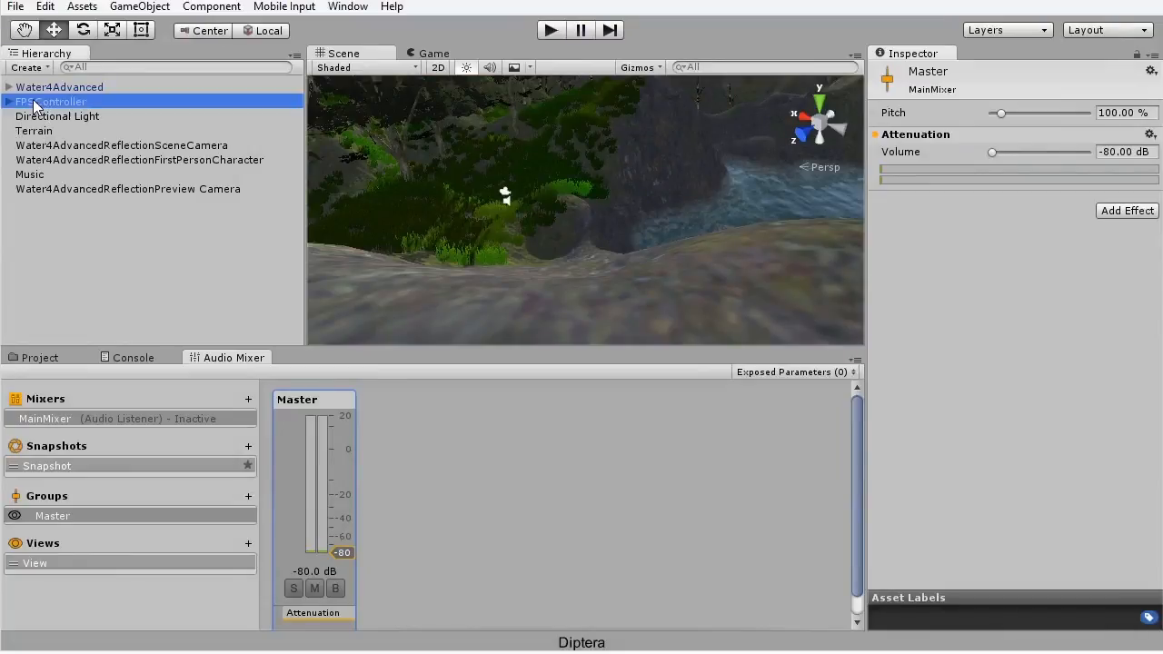
drag(1156, 317, 1158, 614)
scroll(1068, 342, up, 5)
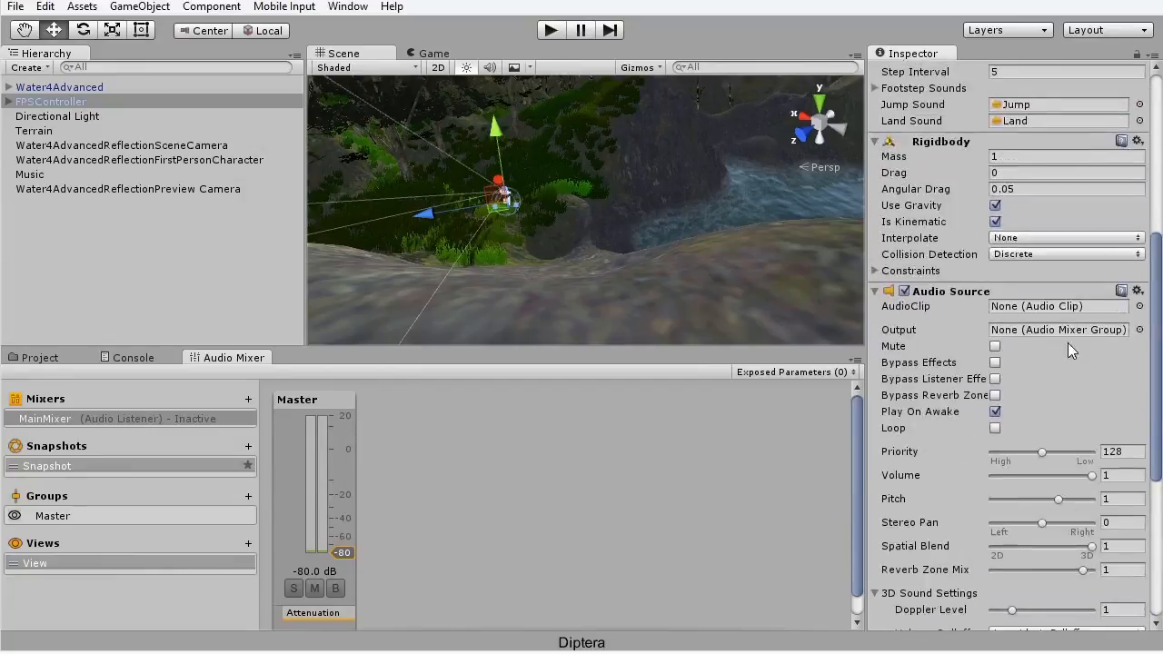
click(1138, 330)
click(469, 180)
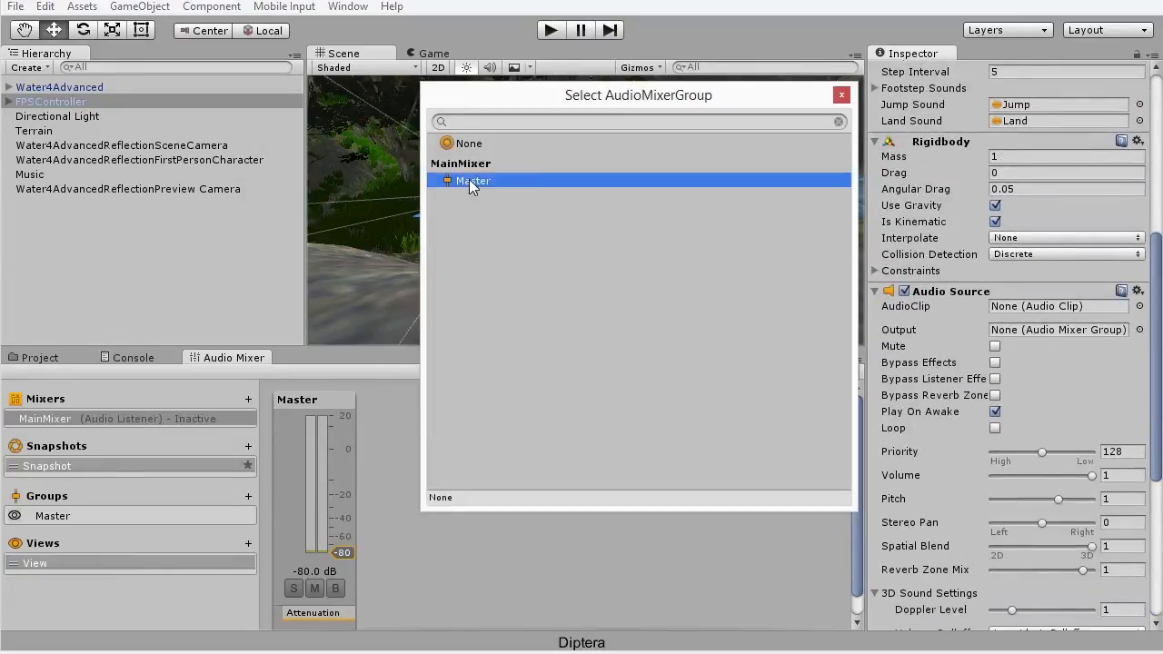
click(841, 95)
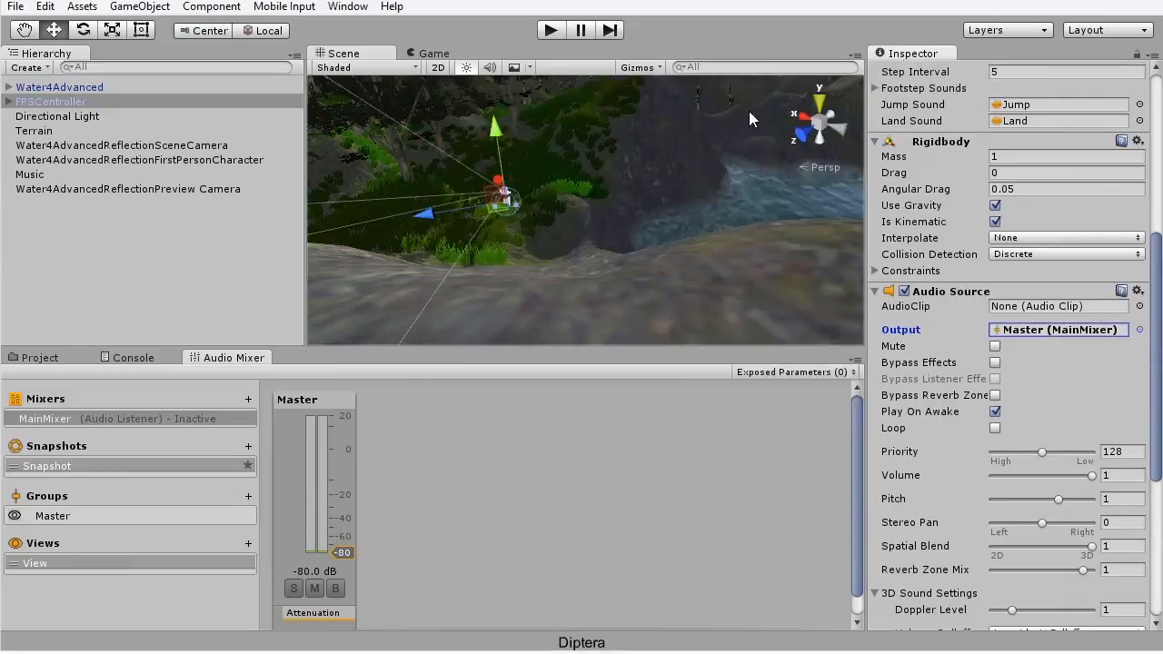
Step: Run the game with mixer editing enabled, raise the Master group's volume to about 4.8 dB, and walk around
click(549, 31)
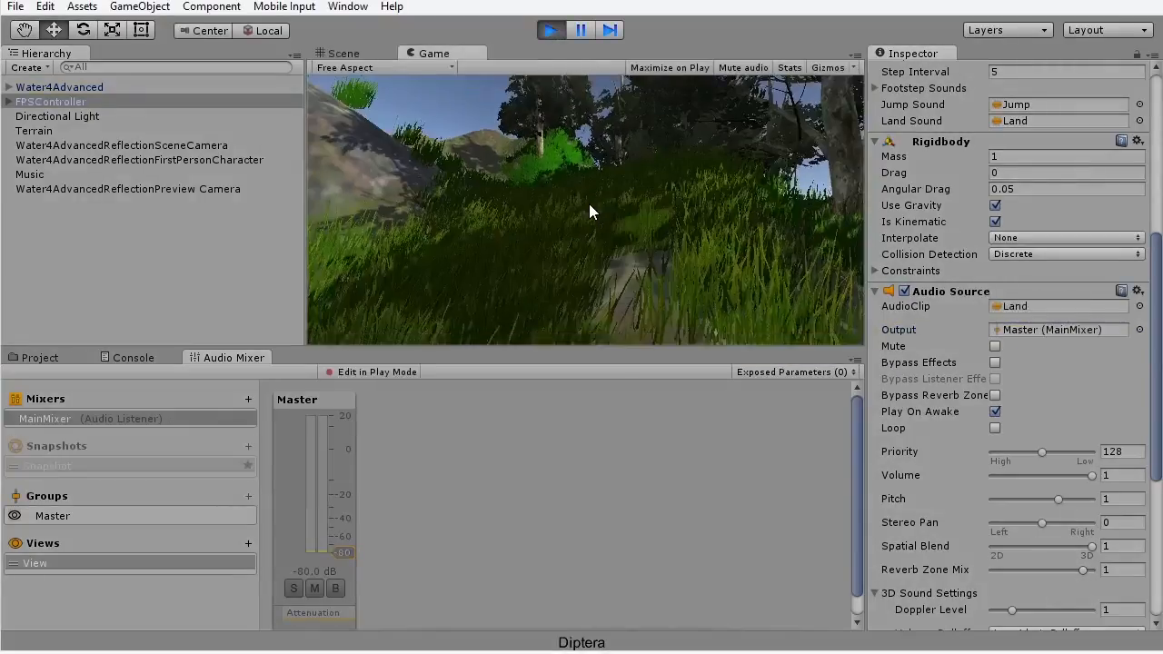
click(313, 402)
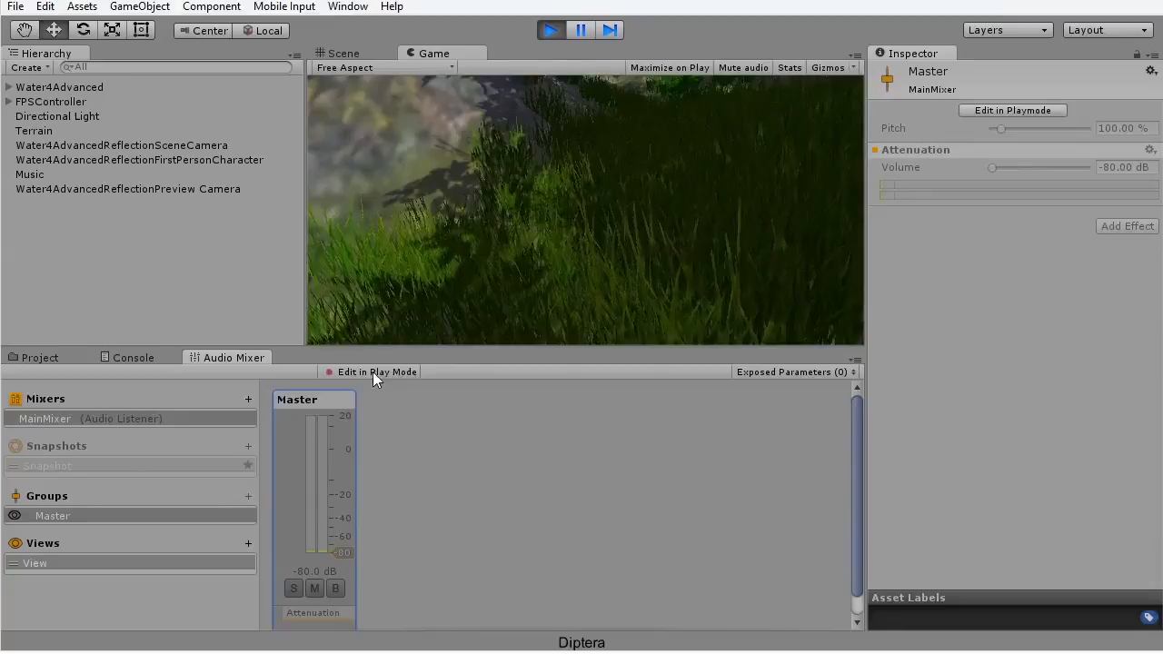
click(371, 372)
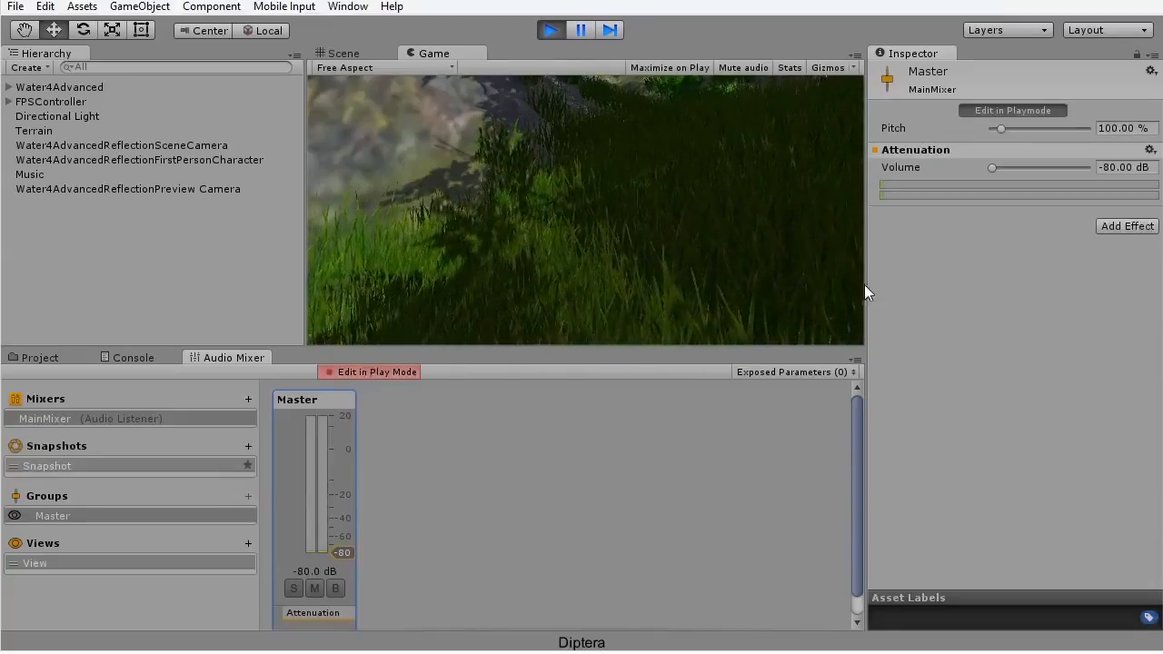
drag(993, 167, 1073, 168)
click(669, 162)
key(w)
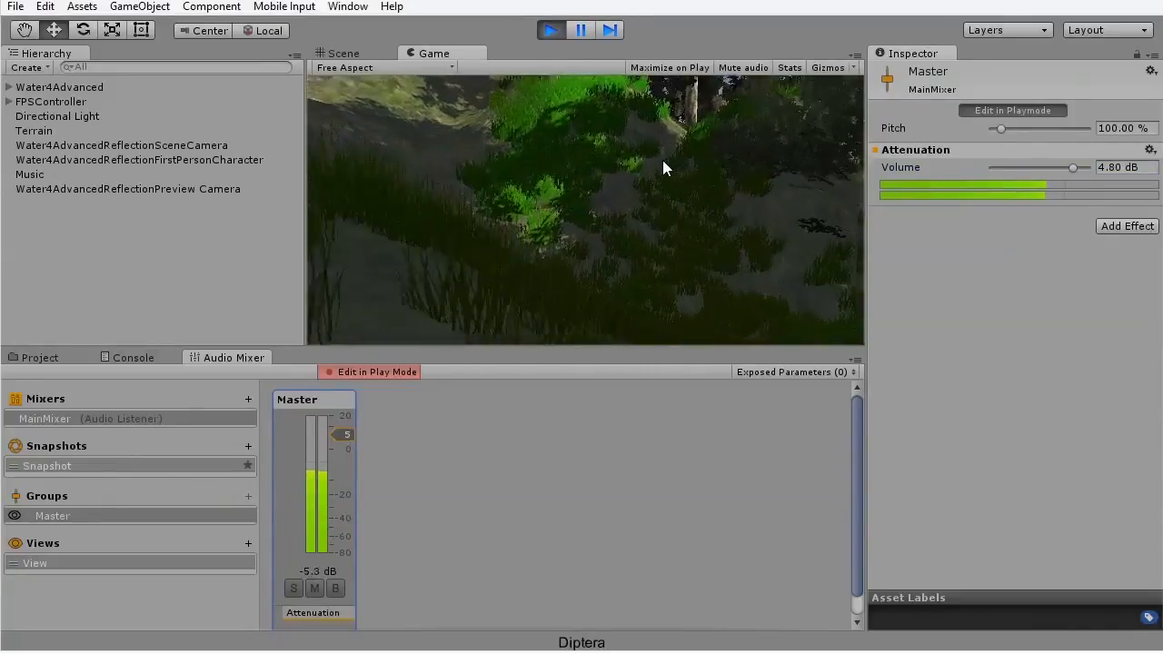
Step: Set the Master group's volume to 0 dB, walk through the game to test it, and stop the game
drag(1121, 168, 968, 151)
text(0)
key(Return)
click(637, 190)
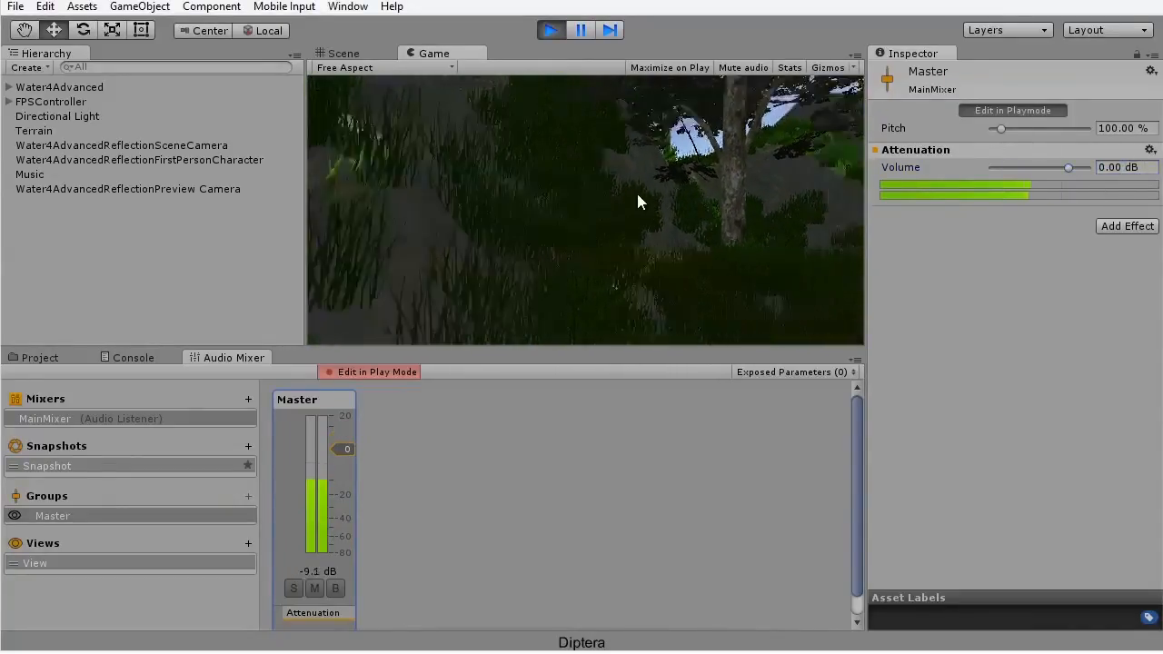
key(w)
key(w)
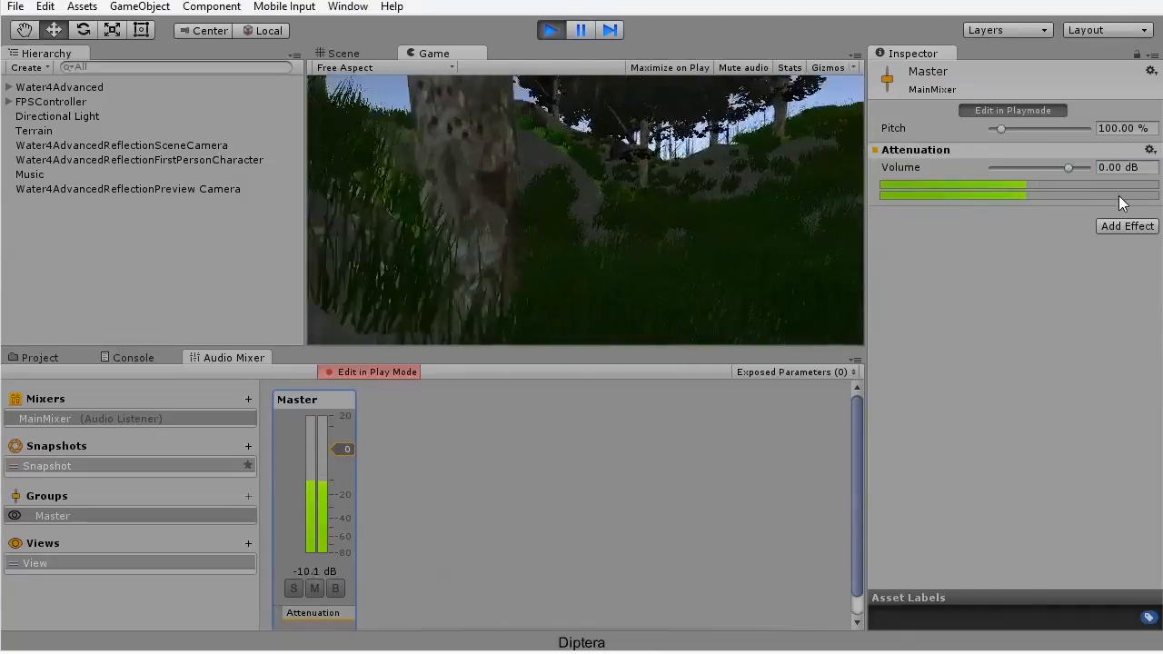
key(w)
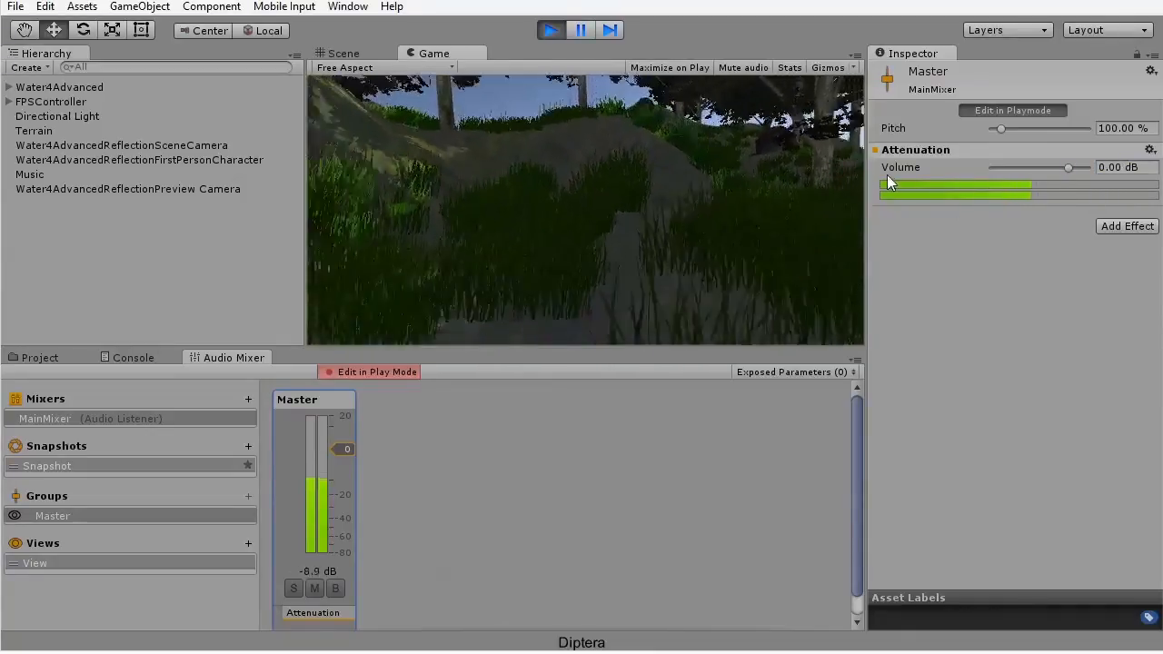
click(551, 30)
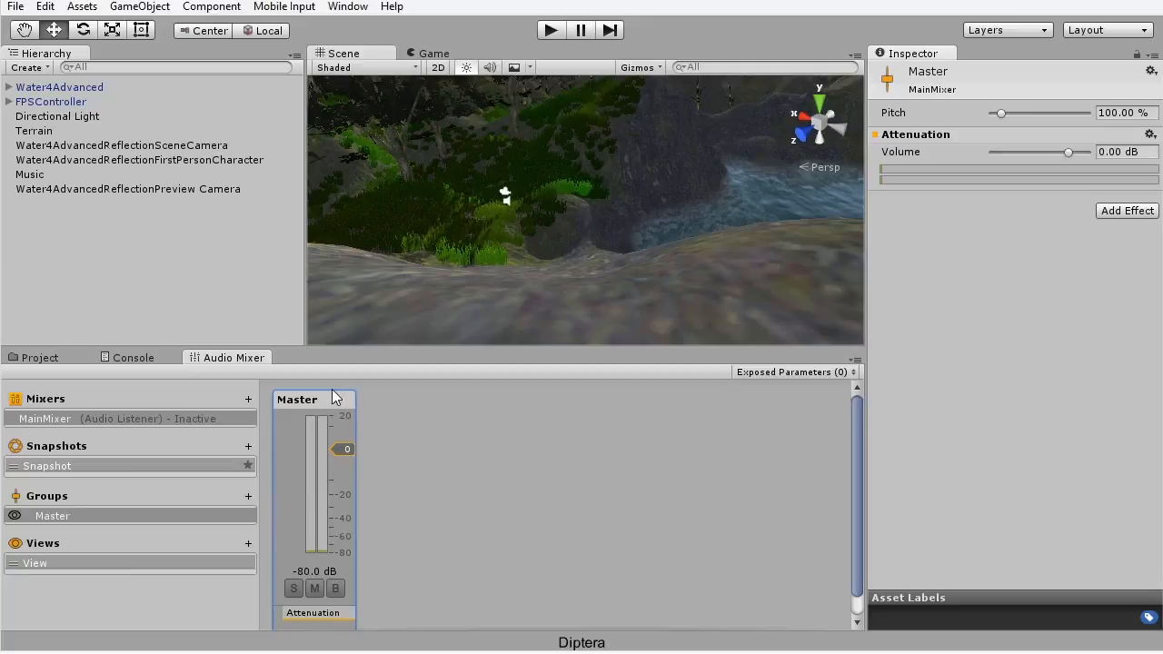
Step: Add a child group named Music under the Master group in MainMixer
click(464, 473)
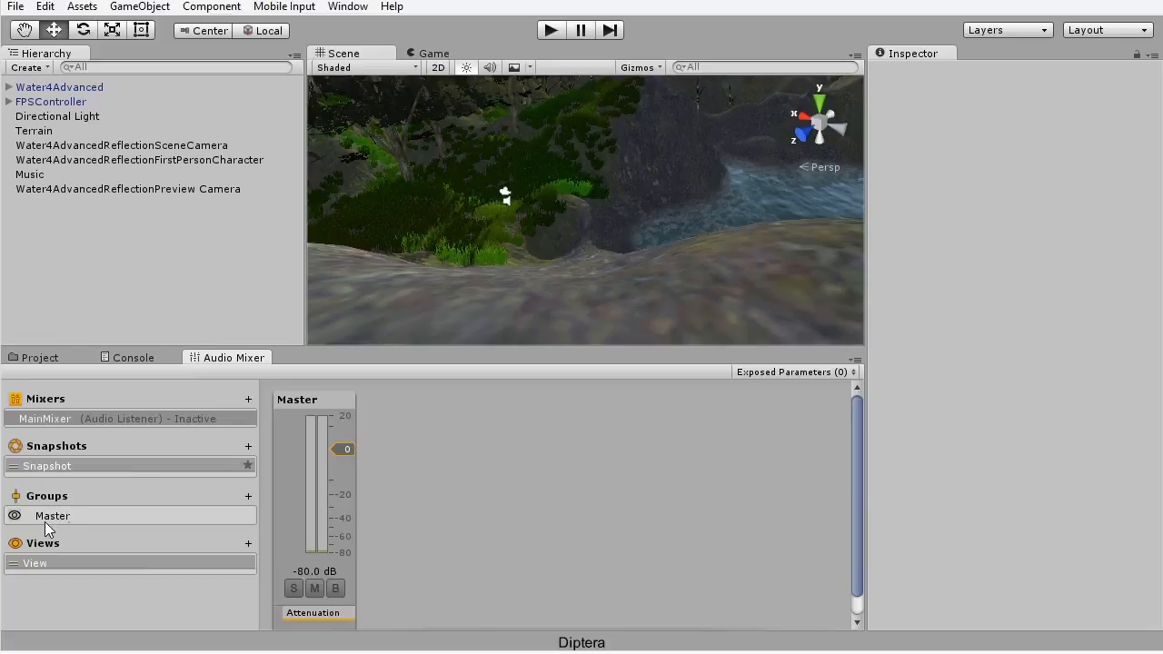
click(174, 520)
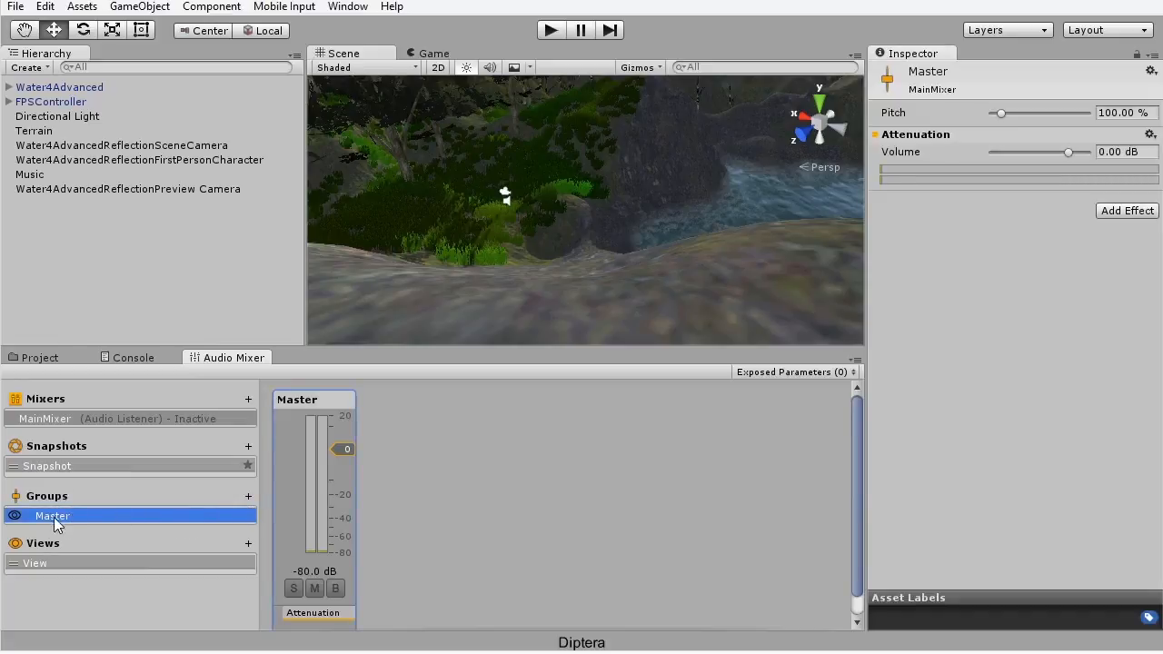
click(248, 497)
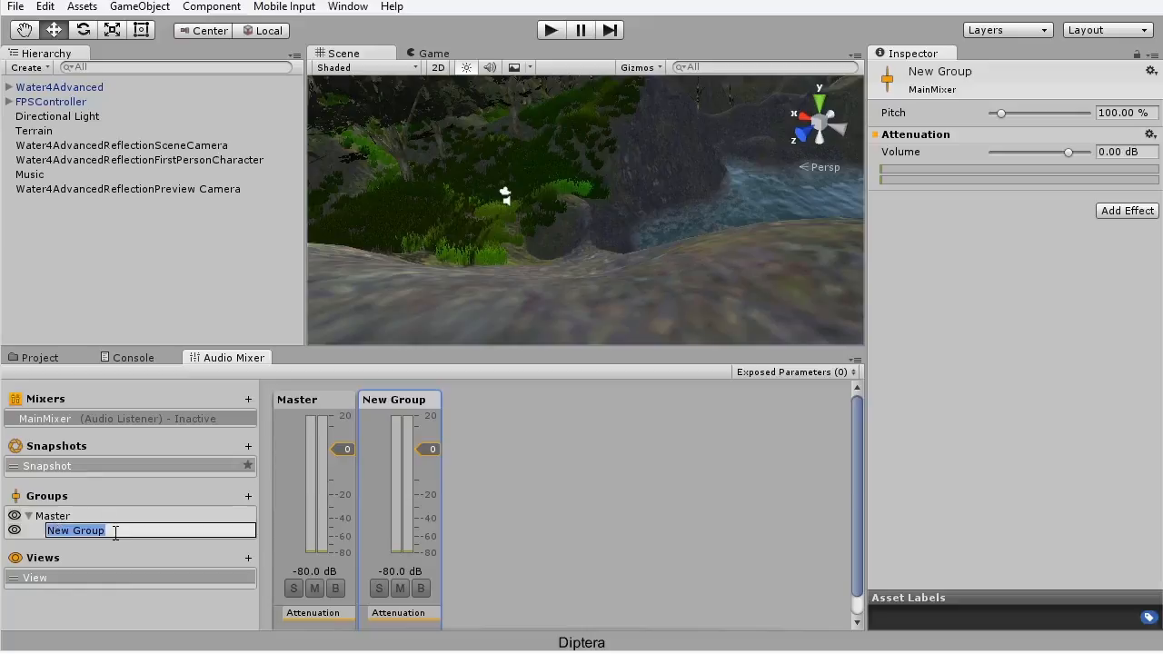
text(Music)
key(Return)
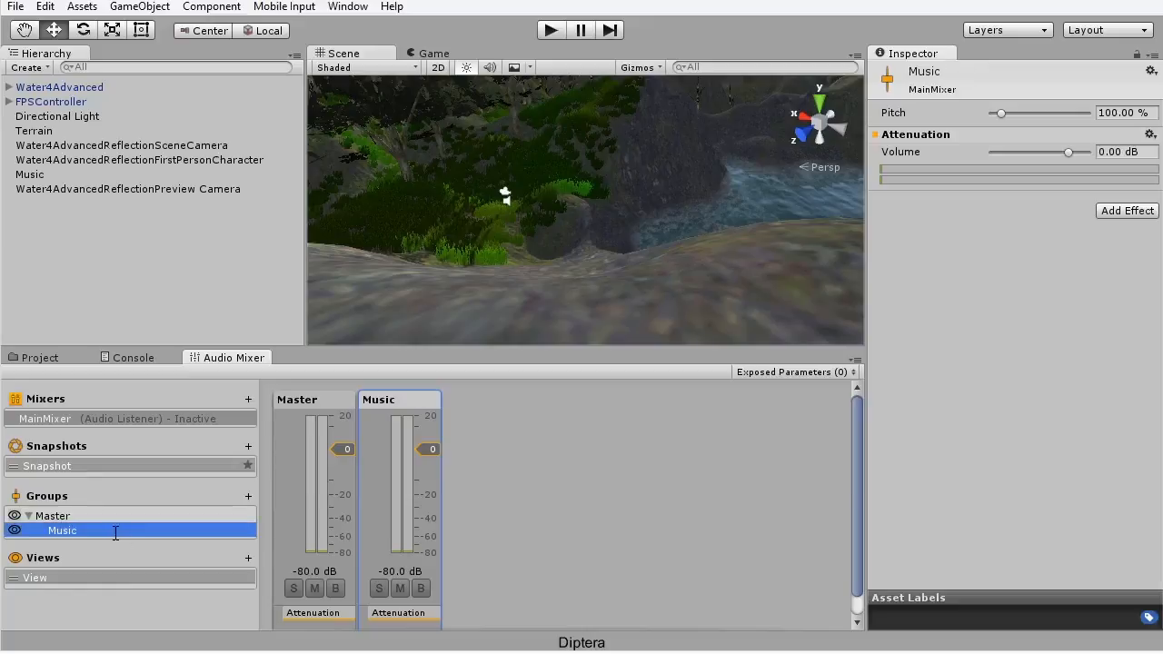
Step: Add a second child group named SFX under the Master group
click(64, 516)
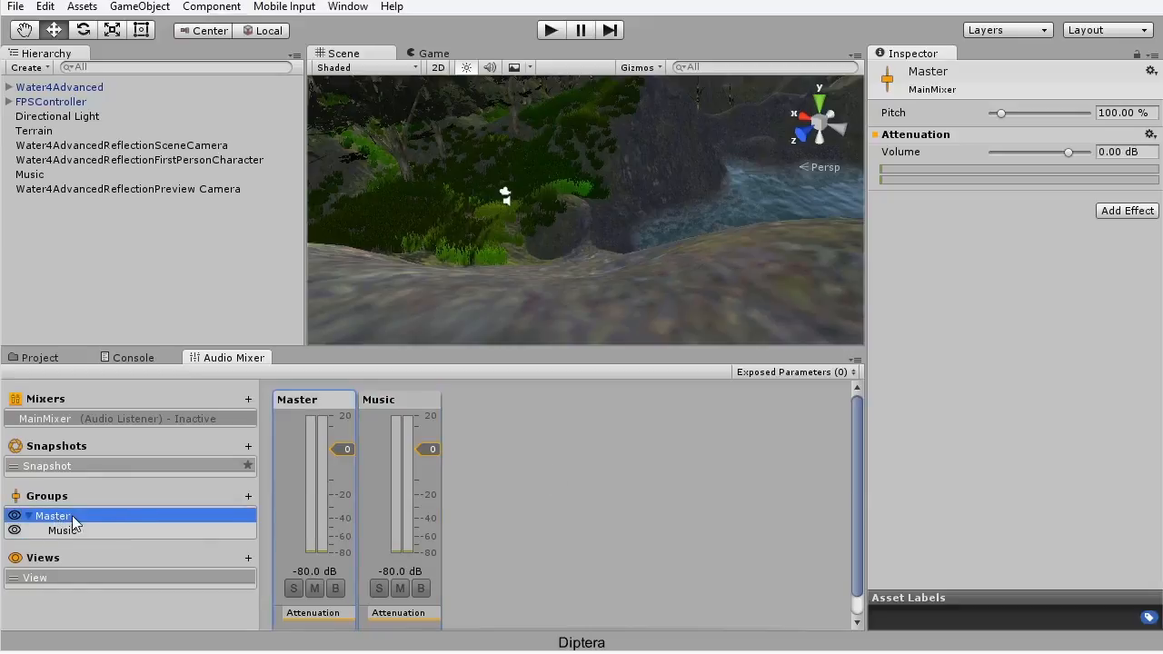
click(248, 496)
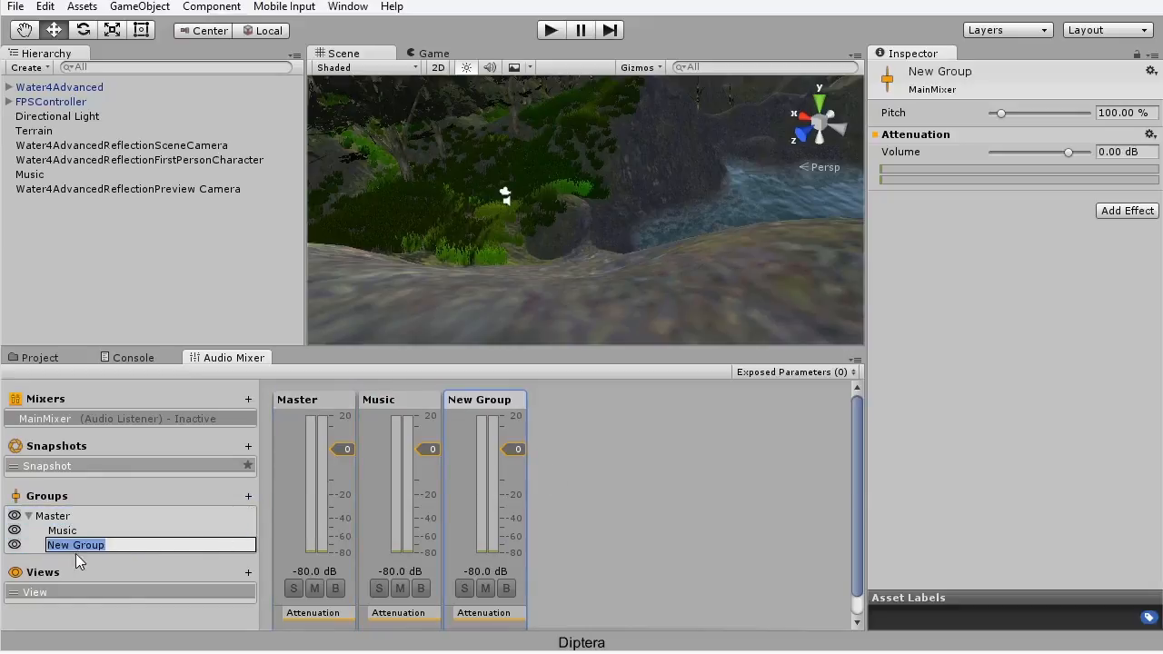
text(SFX)
key(Return)
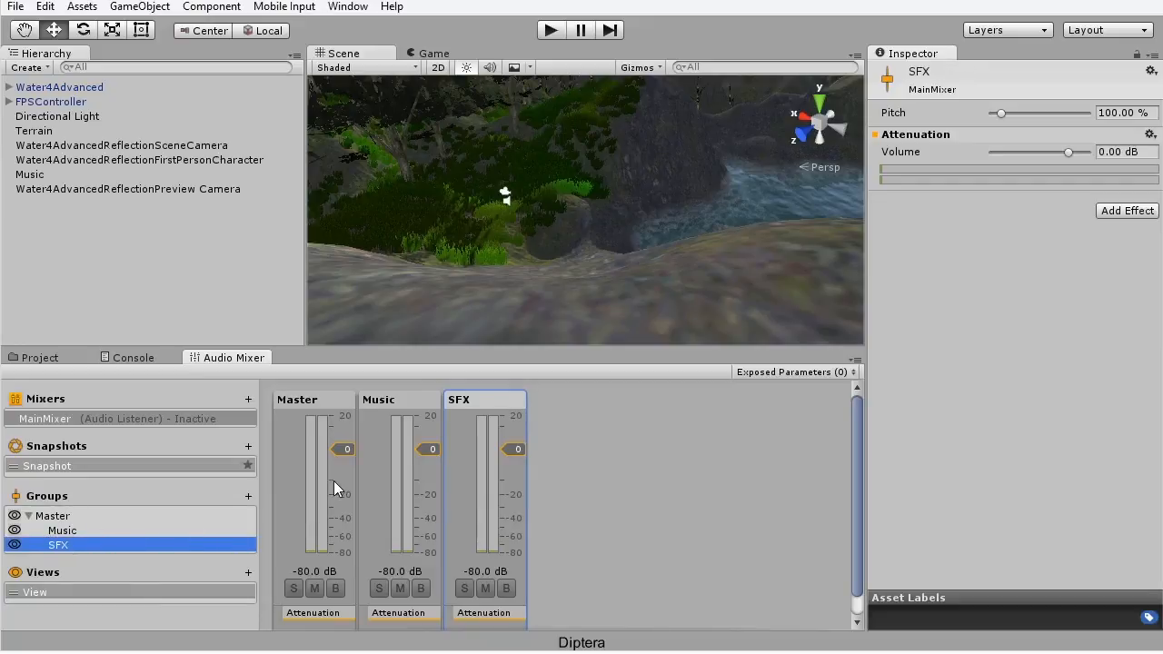
Step: Inspect the settings of the Music, SFX and Master groups in turn, finishing with the Music group selected
click(388, 400)
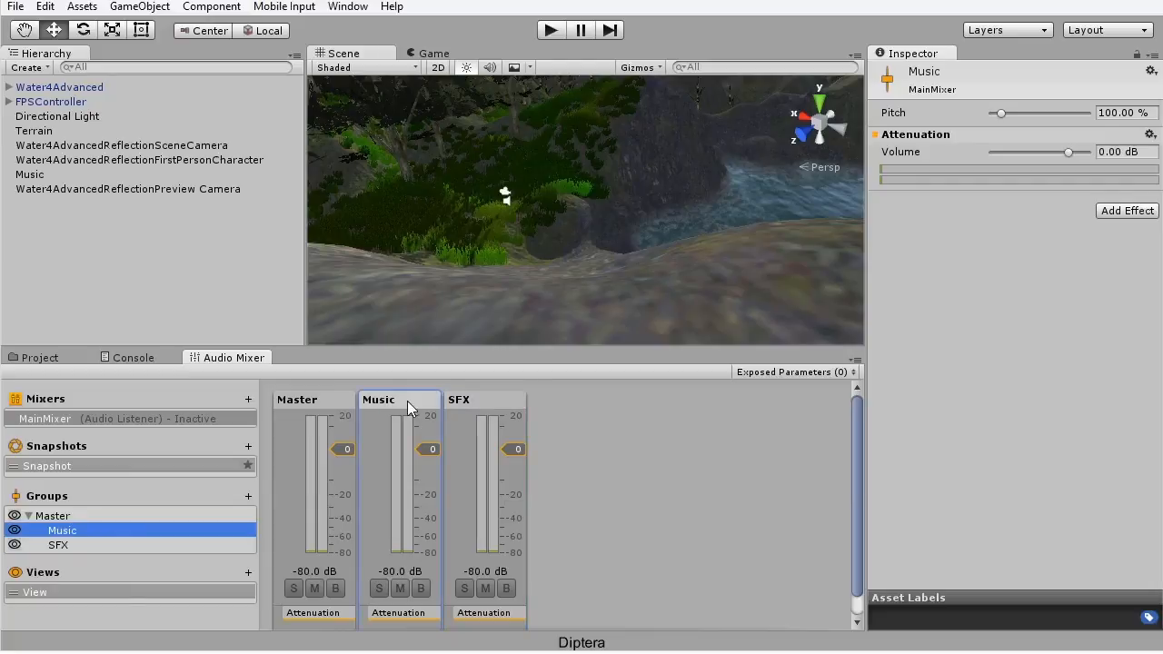
click(471, 404)
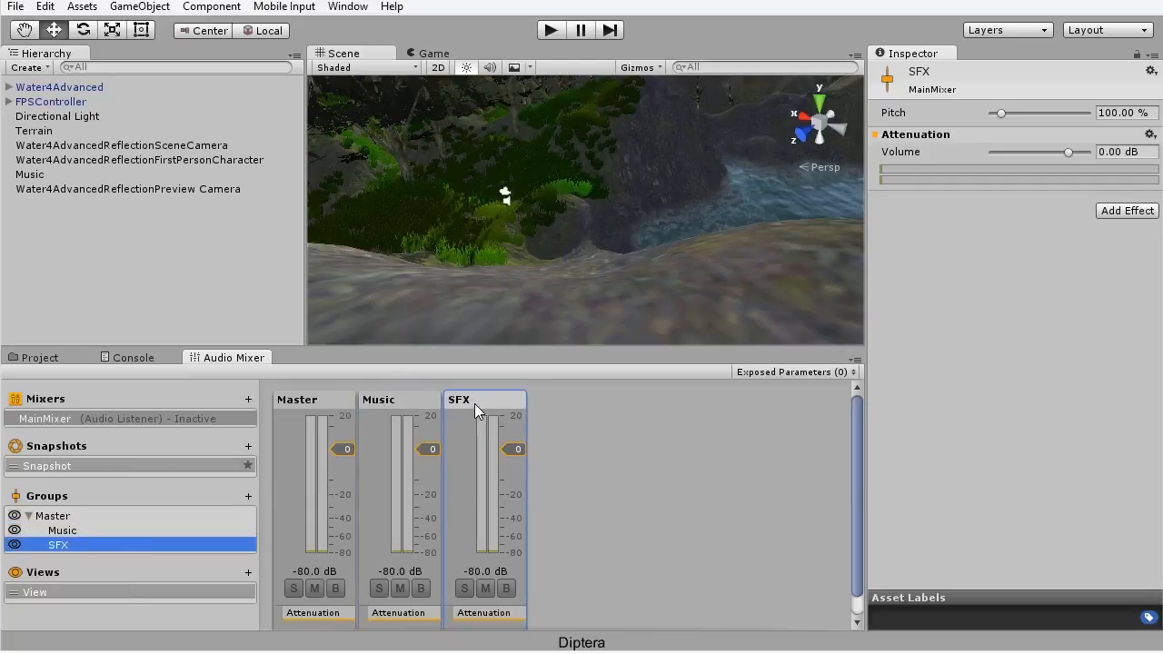
click(317, 399)
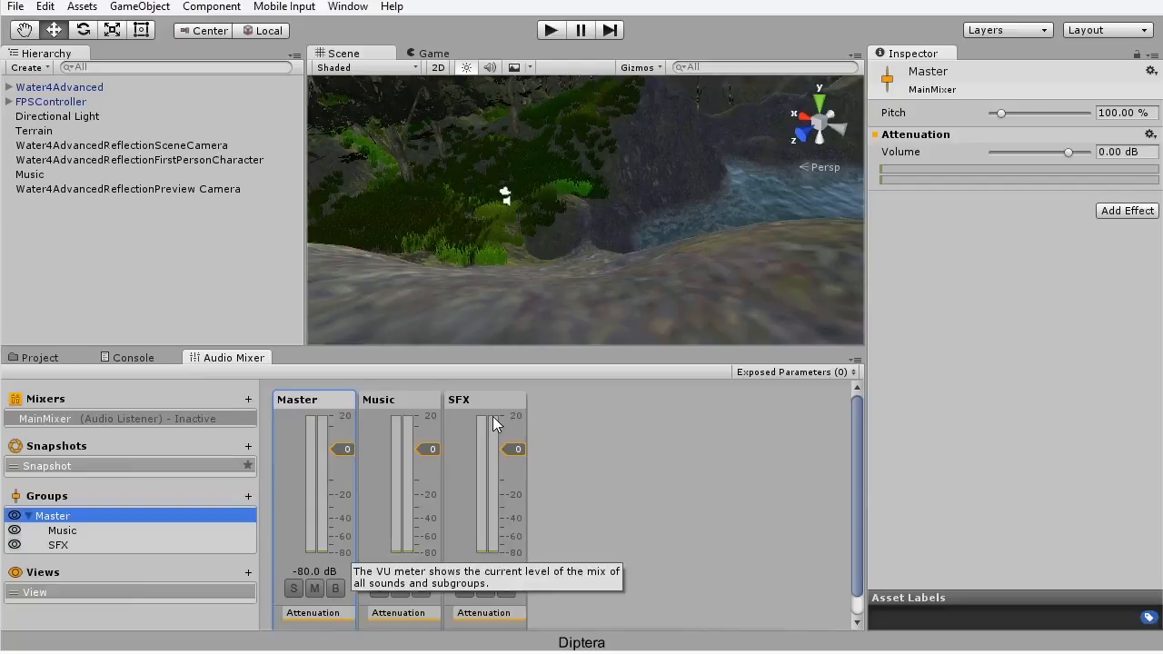
click(395, 406)
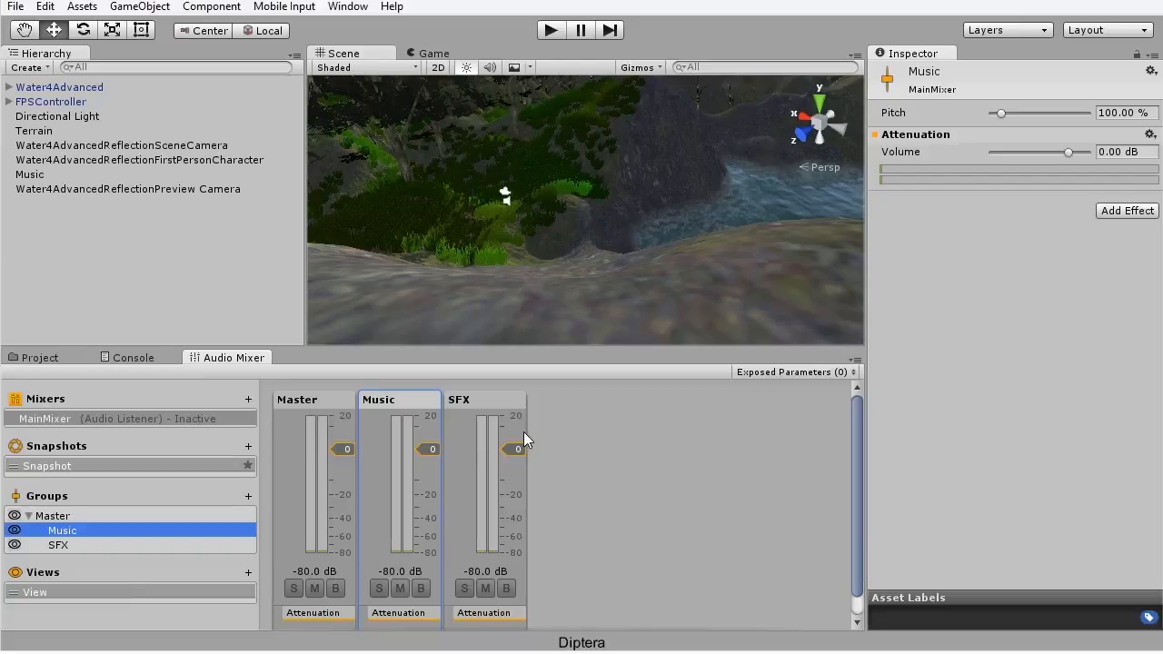
click(298, 402)
click(373, 401)
click(461, 400)
click(596, 420)
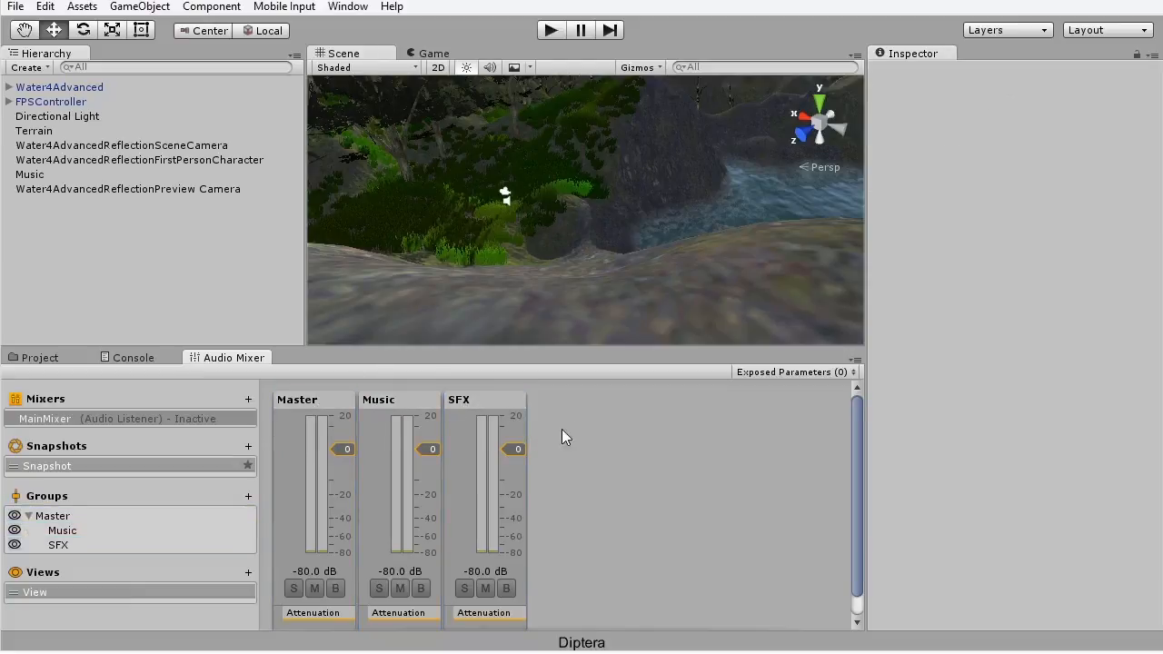
Step: Route the Music object's audio source output to the Music group of MainMixer
click(31, 177)
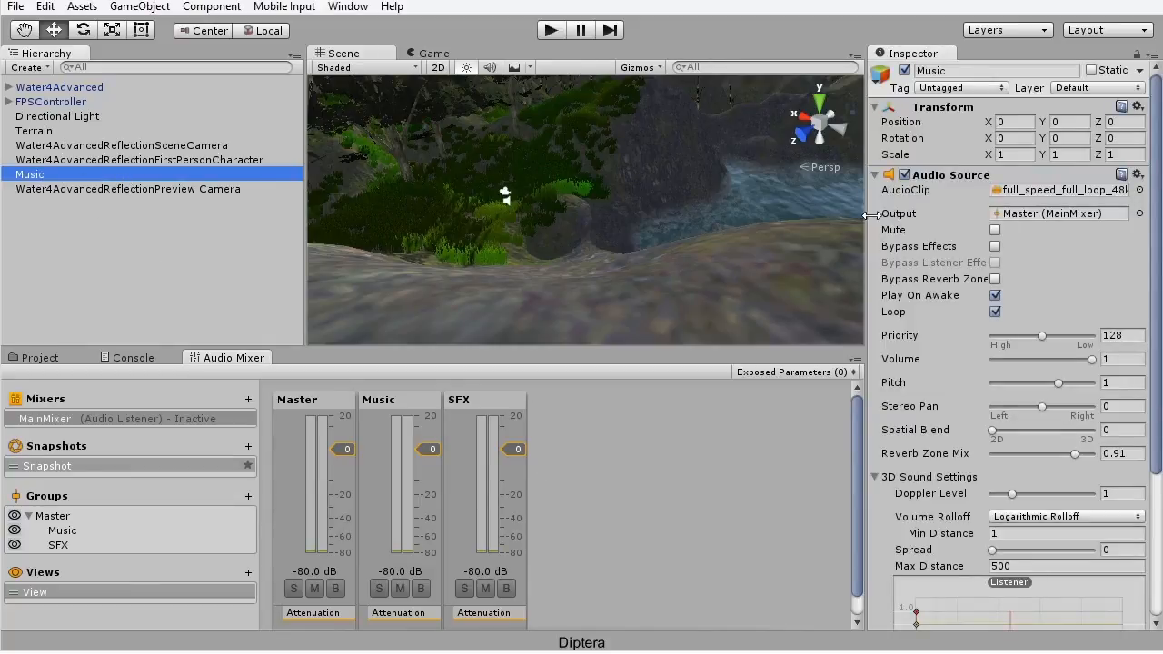
click(1139, 215)
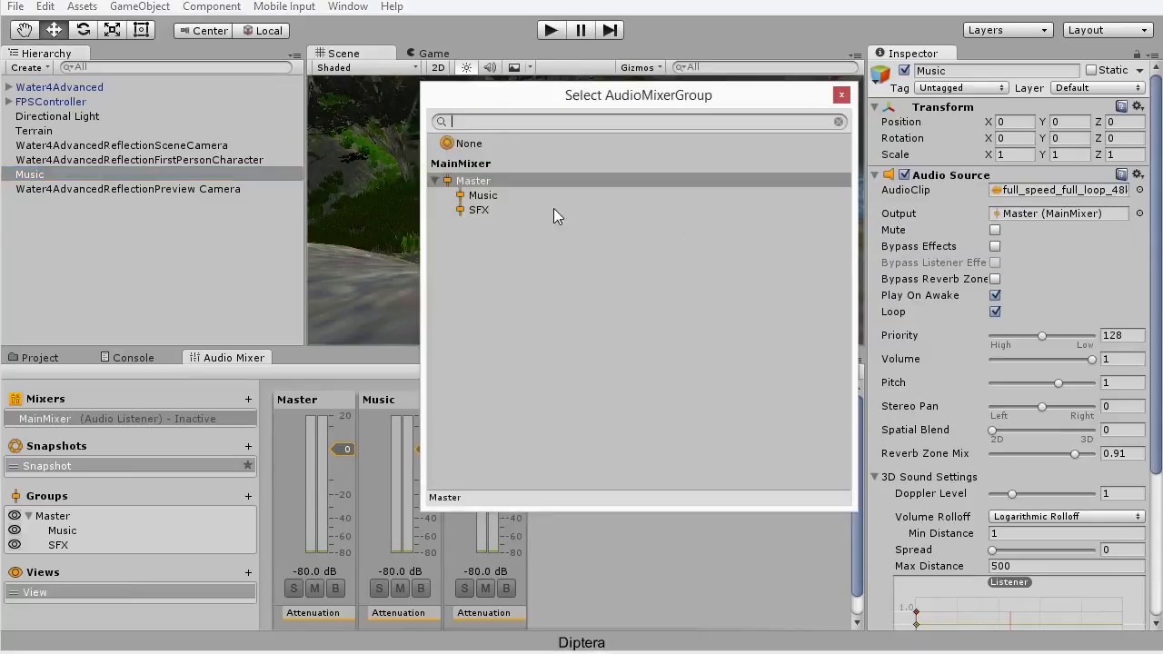
click(483, 194)
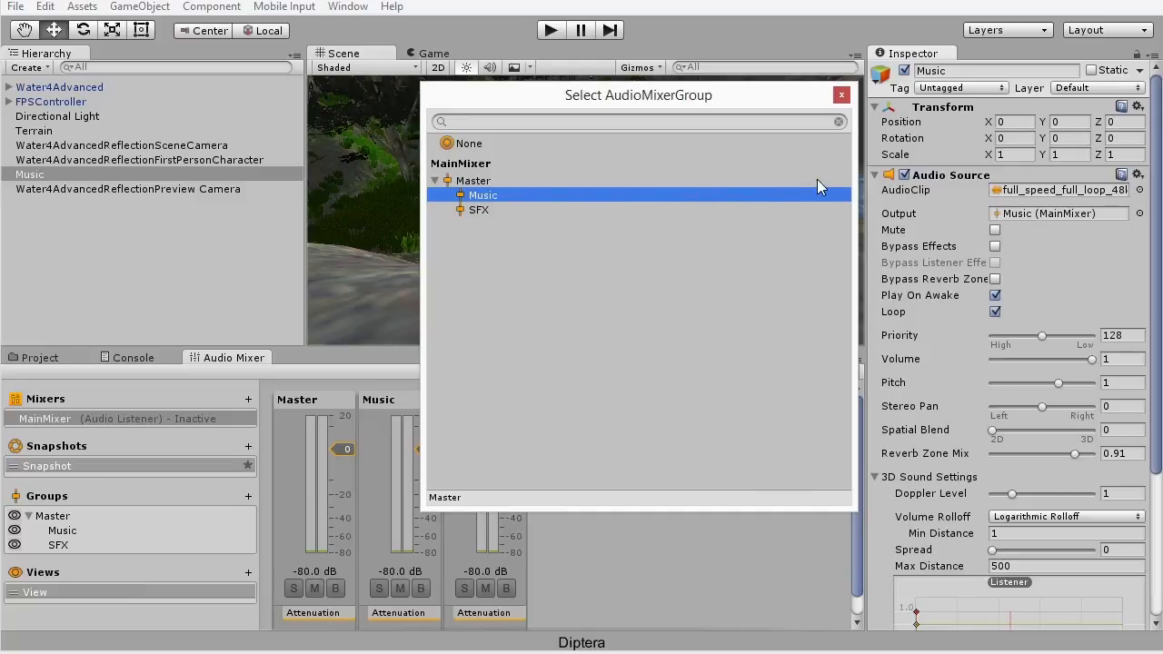
click(842, 95)
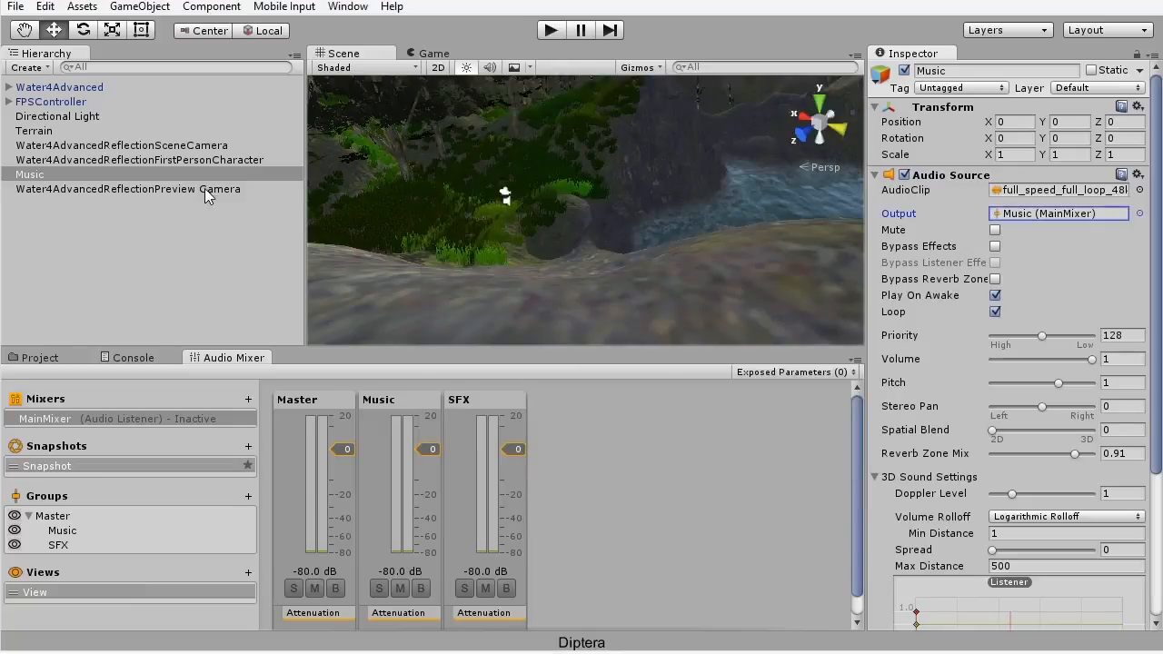
Step: Route the FPSController's audio source output to the SFX group of MainMixer
click(55, 102)
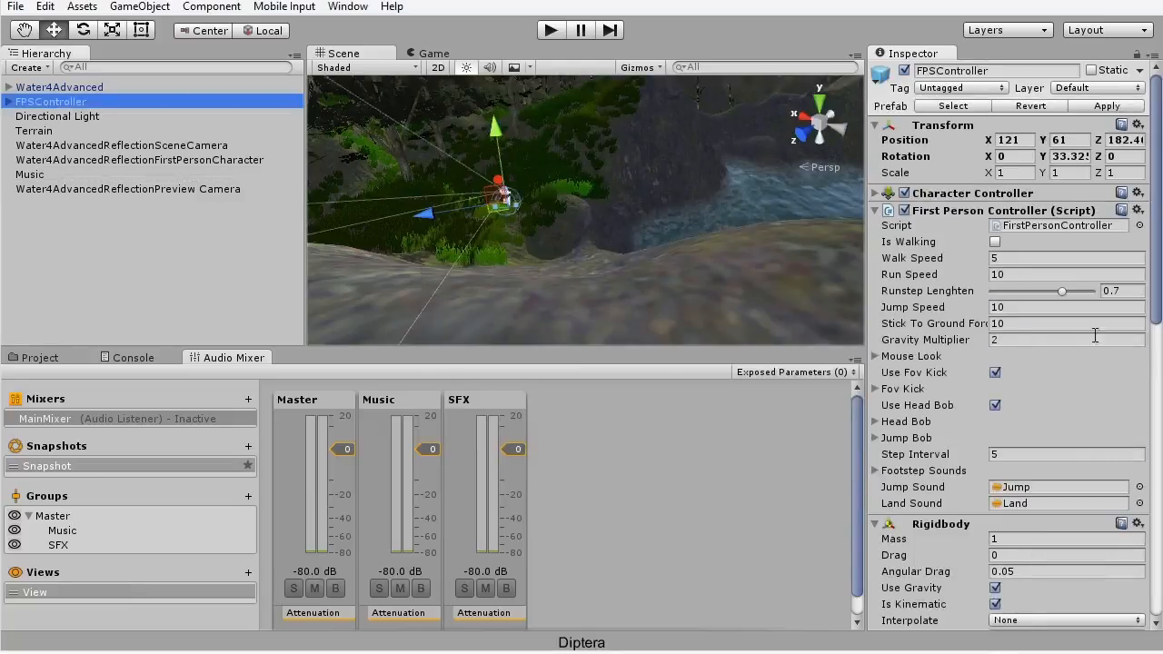
drag(1155, 314, 1158, 527)
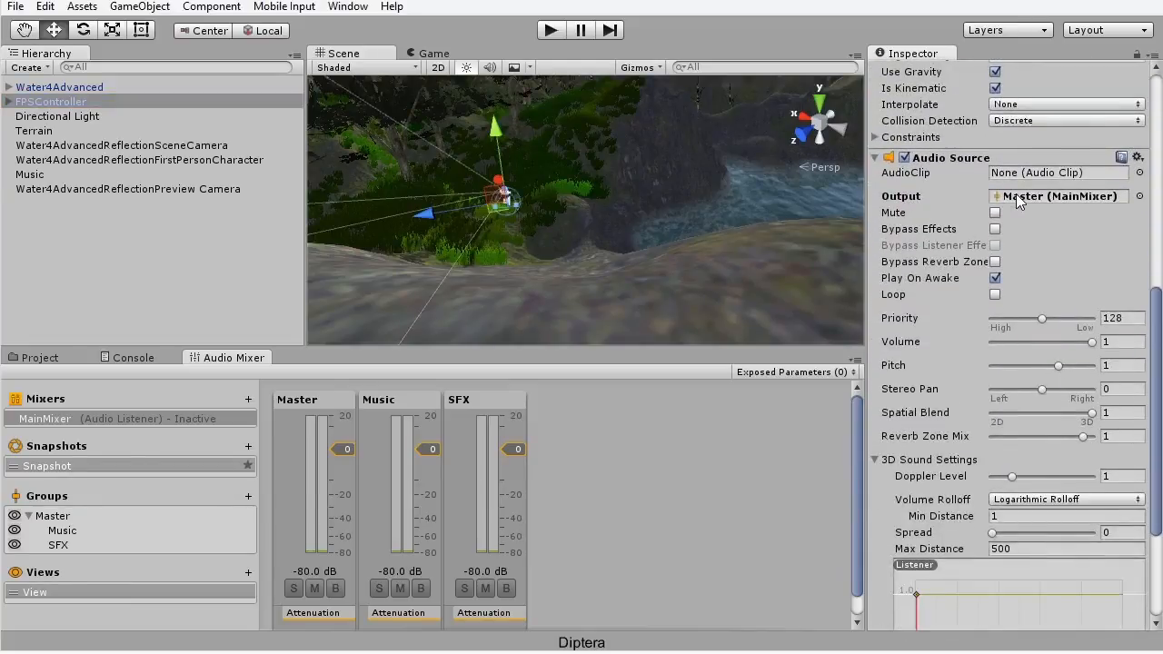
click(1139, 198)
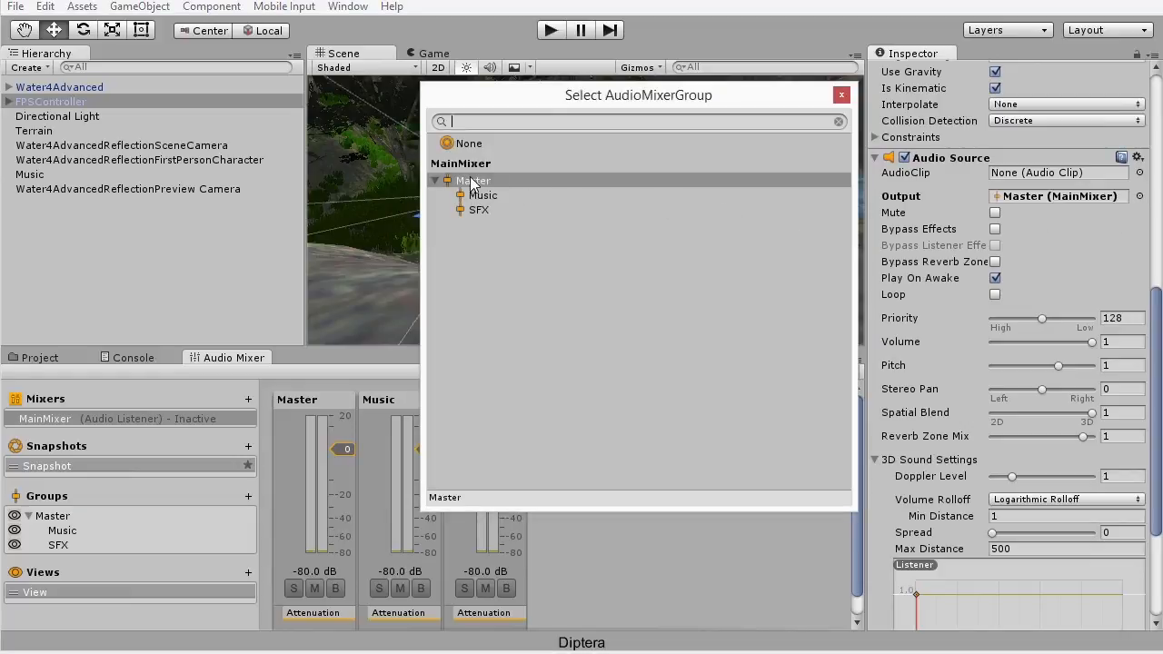
click(487, 209)
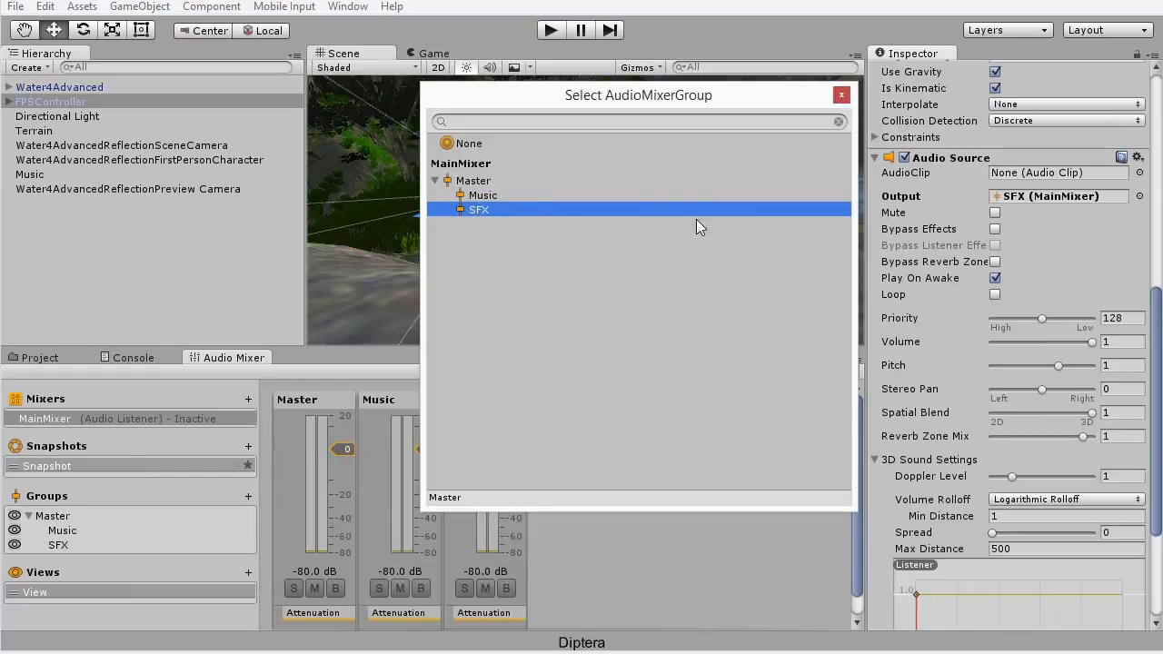
click(841, 95)
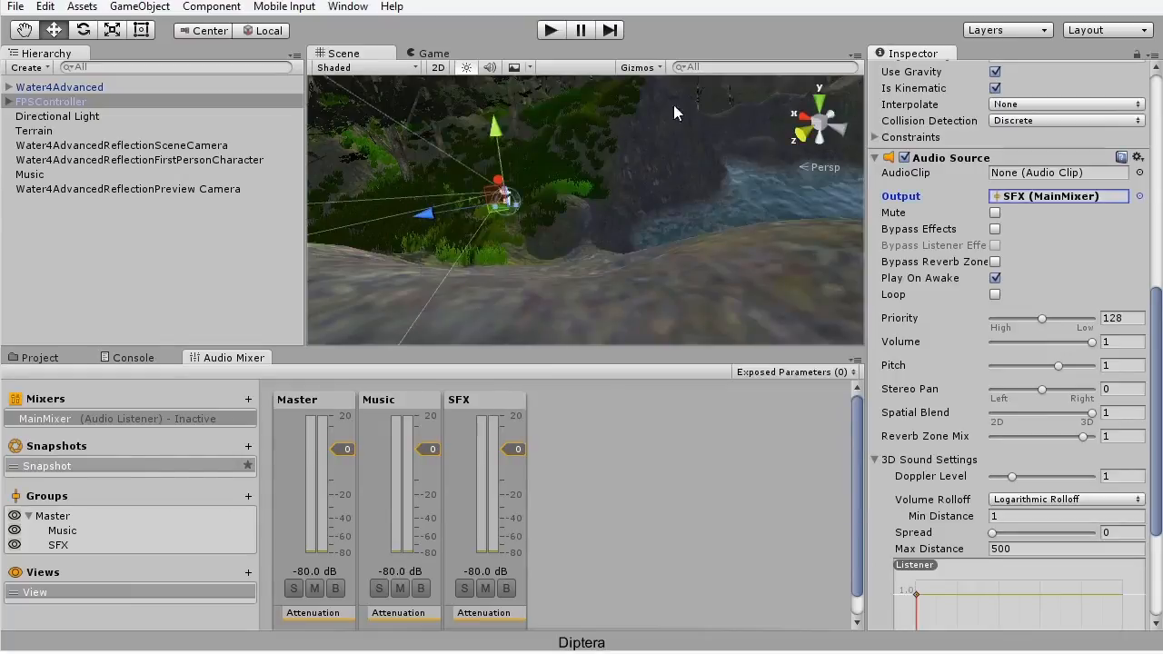
Step: Play the game and walk forward to check the Music and SFX group levels in the mixer
click(553, 32)
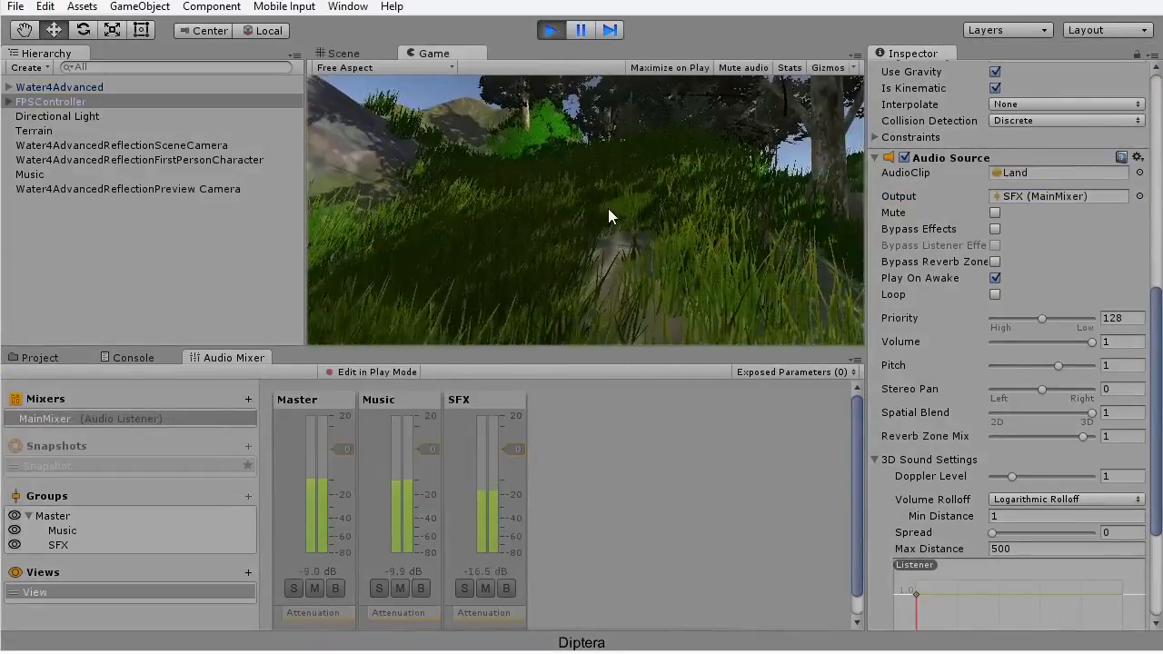
key(w)
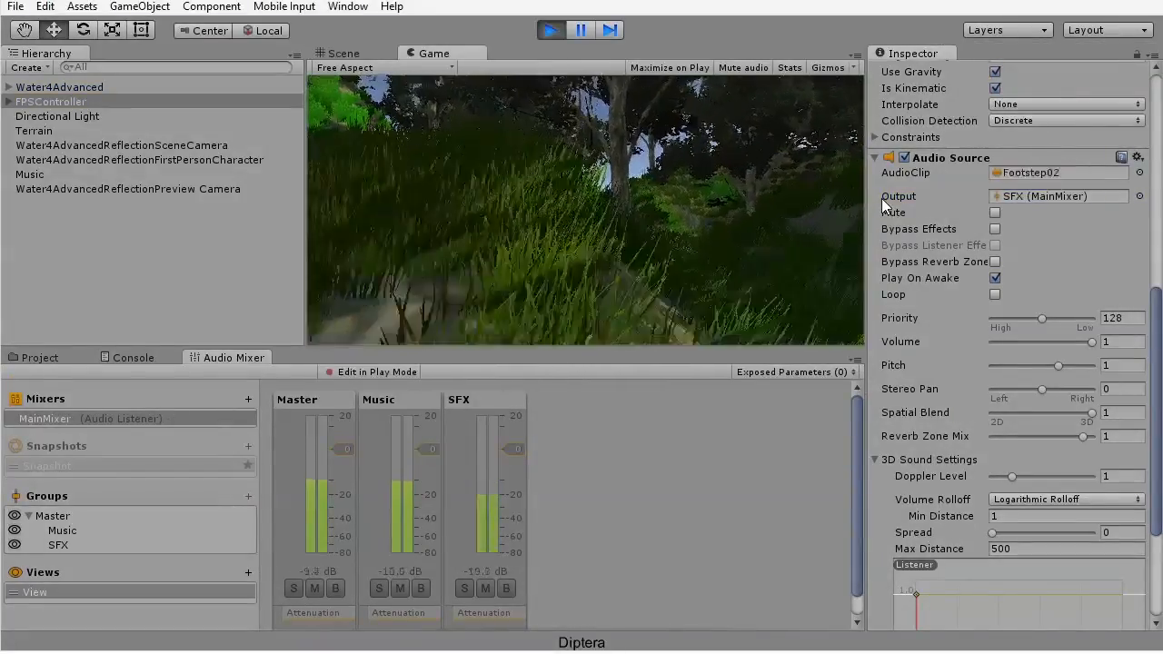
key(w)
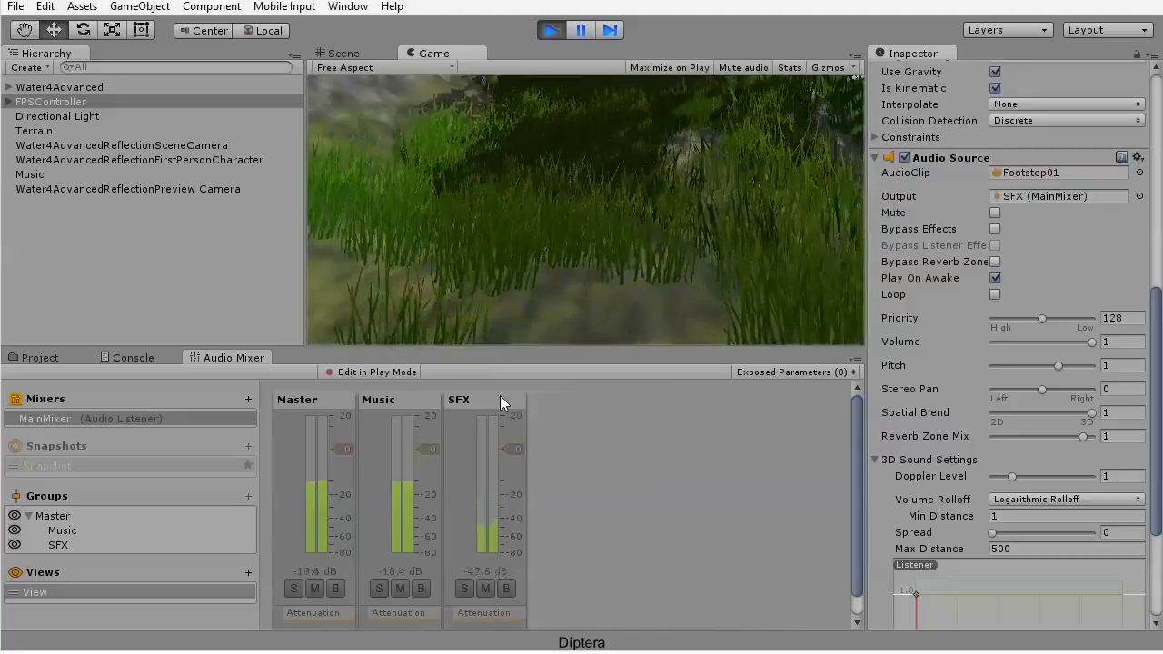
Step: Enable mixer editing in play mode and lower the Music and SFX group volumes to -80 dB
click(363, 404)
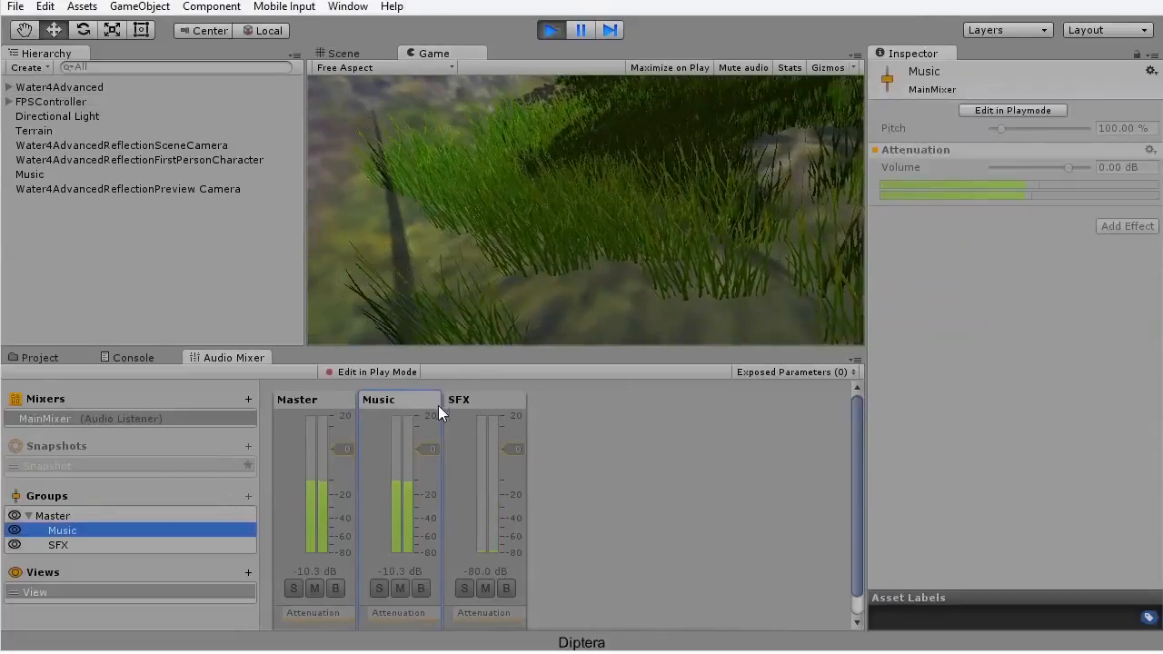
click(369, 379)
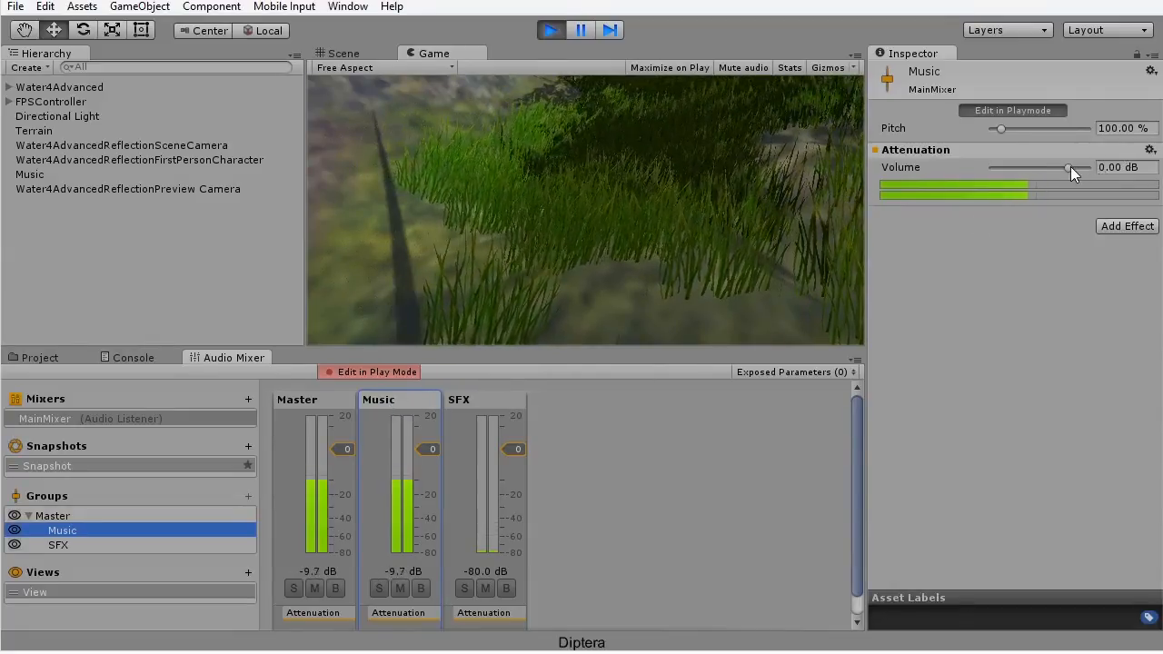
drag(1071, 168, 948, 165)
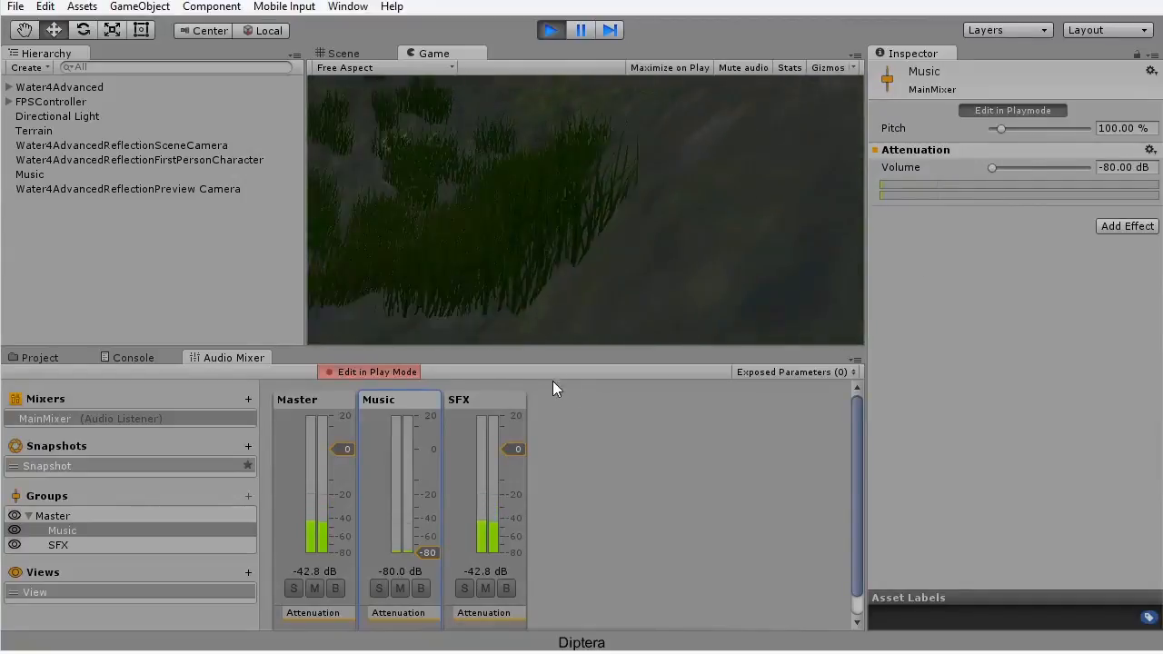
click(510, 398)
drag(1072, 167, 874, 168)
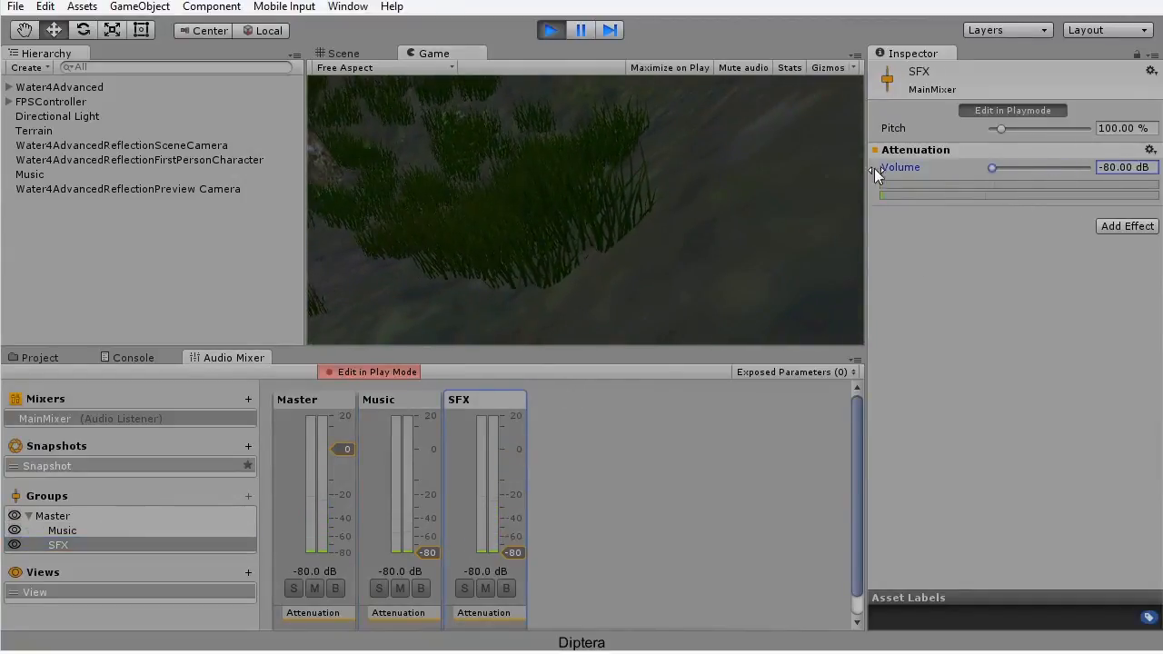
Step: Try the Music group's volume at about 14.3 dB, reset it to 0 dB, and walk through the game to test it
click(388, 398)
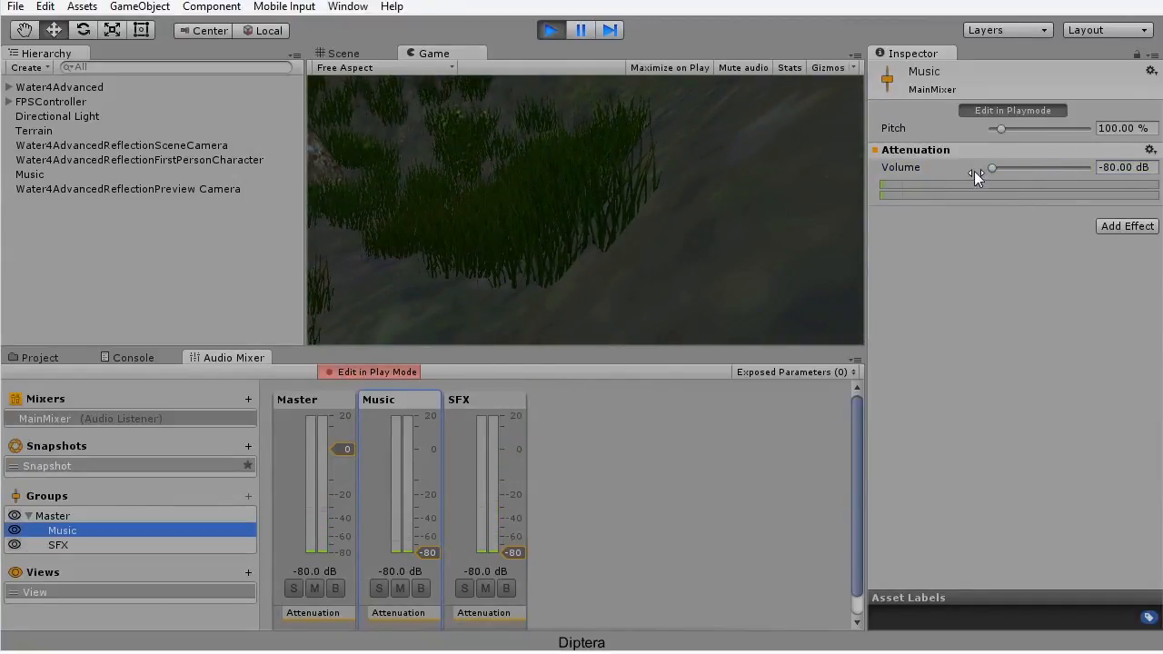
drag(992, 169, 1083, 169)
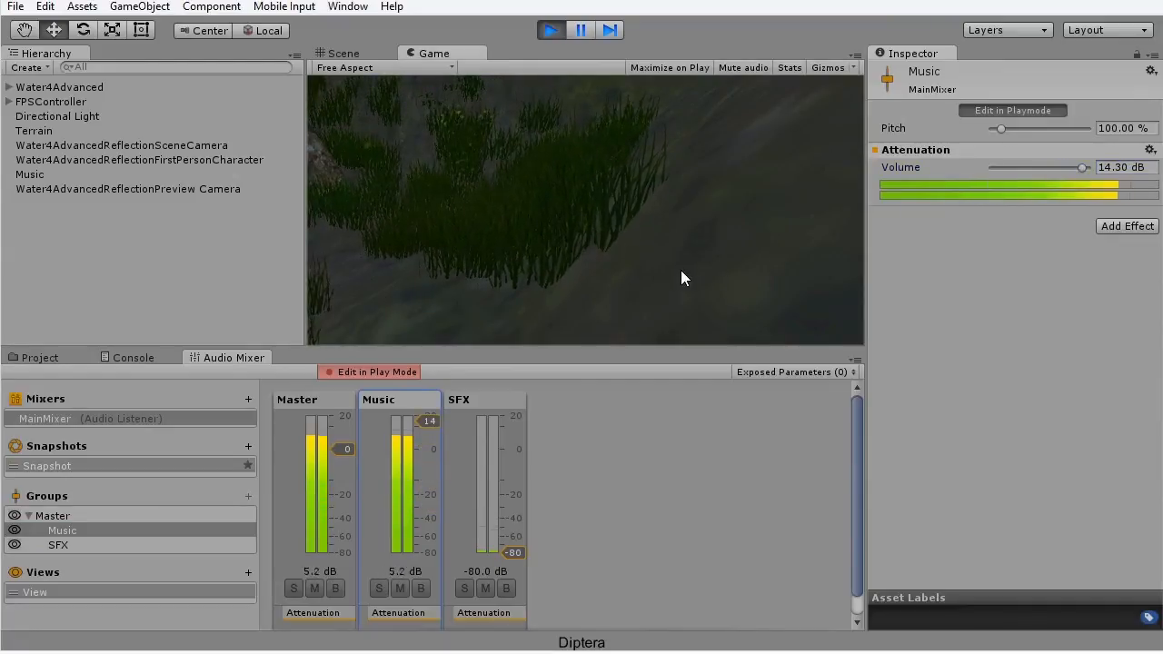
click(1113, 168)
text(0)
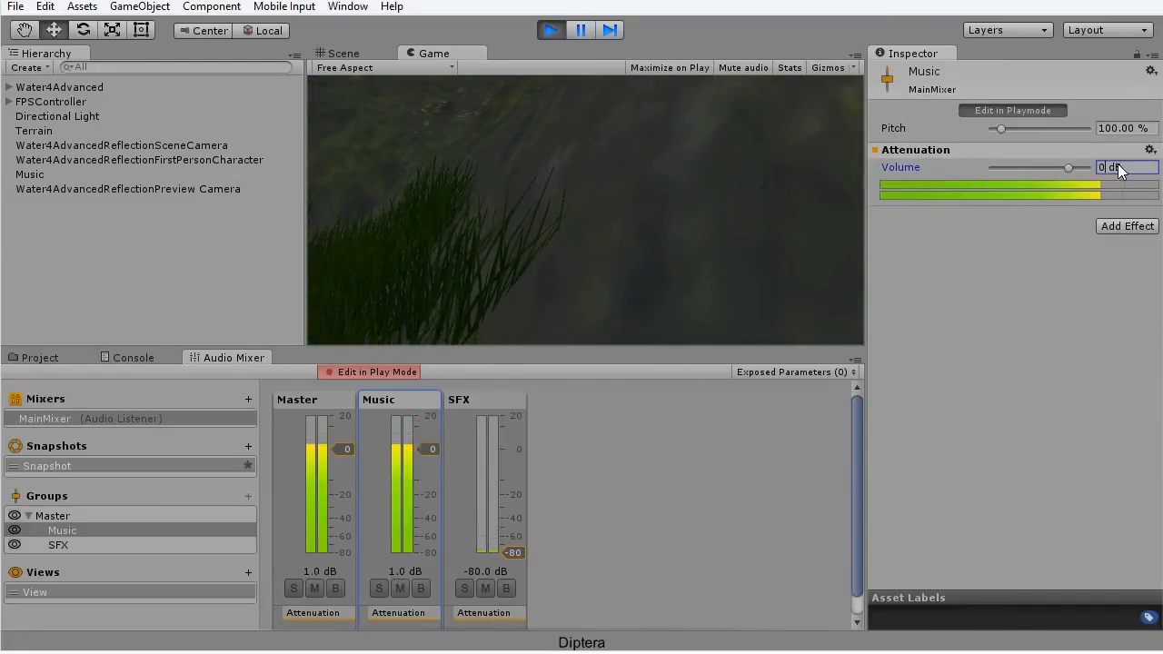
key(Return)
click(757, 165)
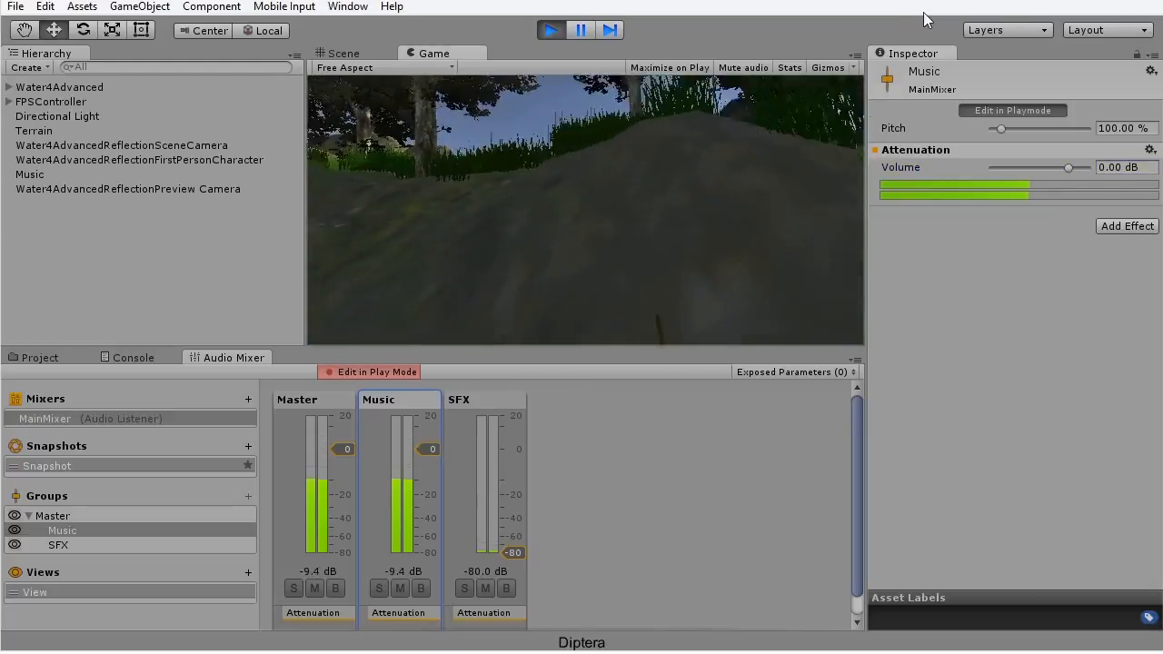
key(w)
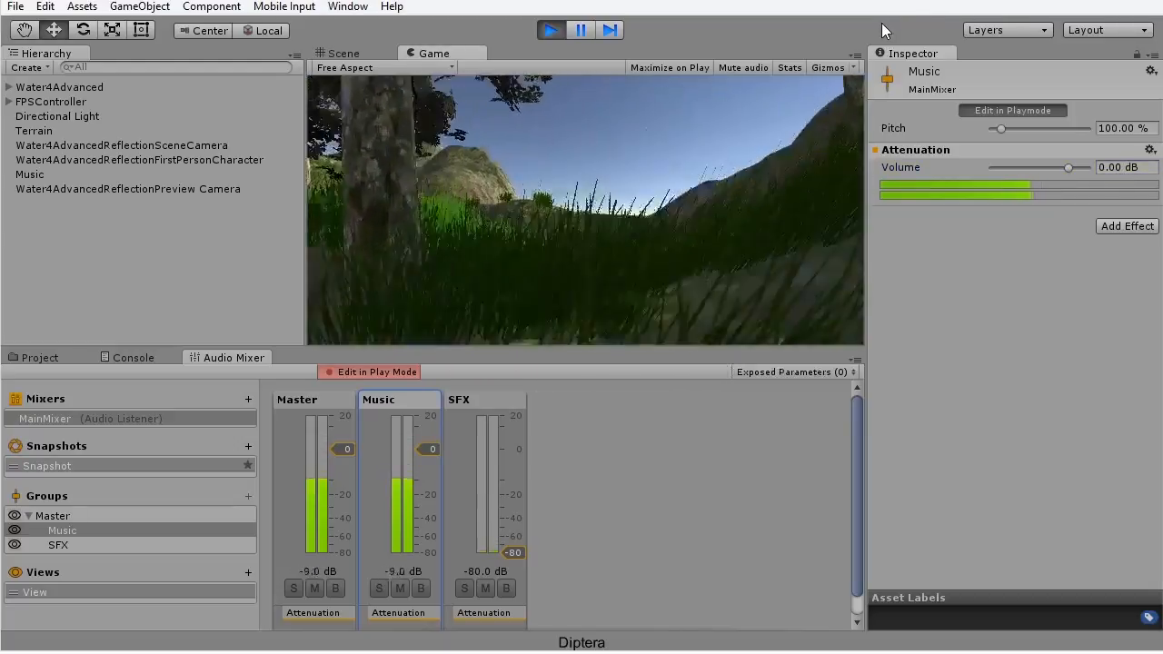
Step: Set the SFX group's volume to 0 dB and walk through the game to test the footstep sounds
click(484, 411)
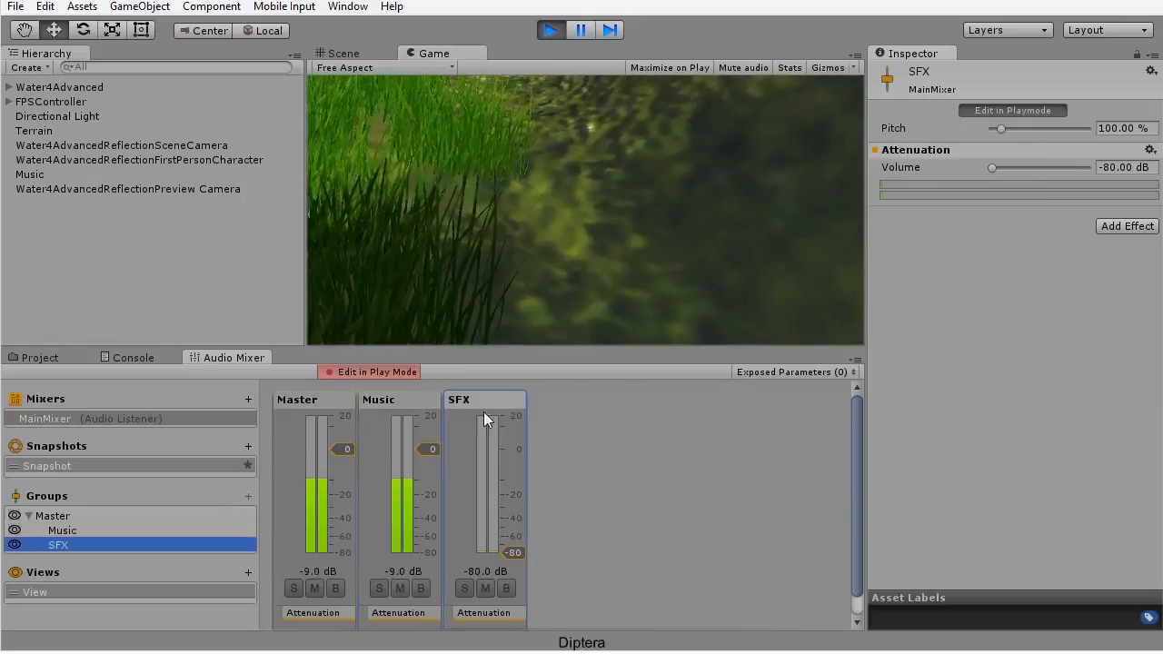
click(1127, 167)
text(0)
key(Return)
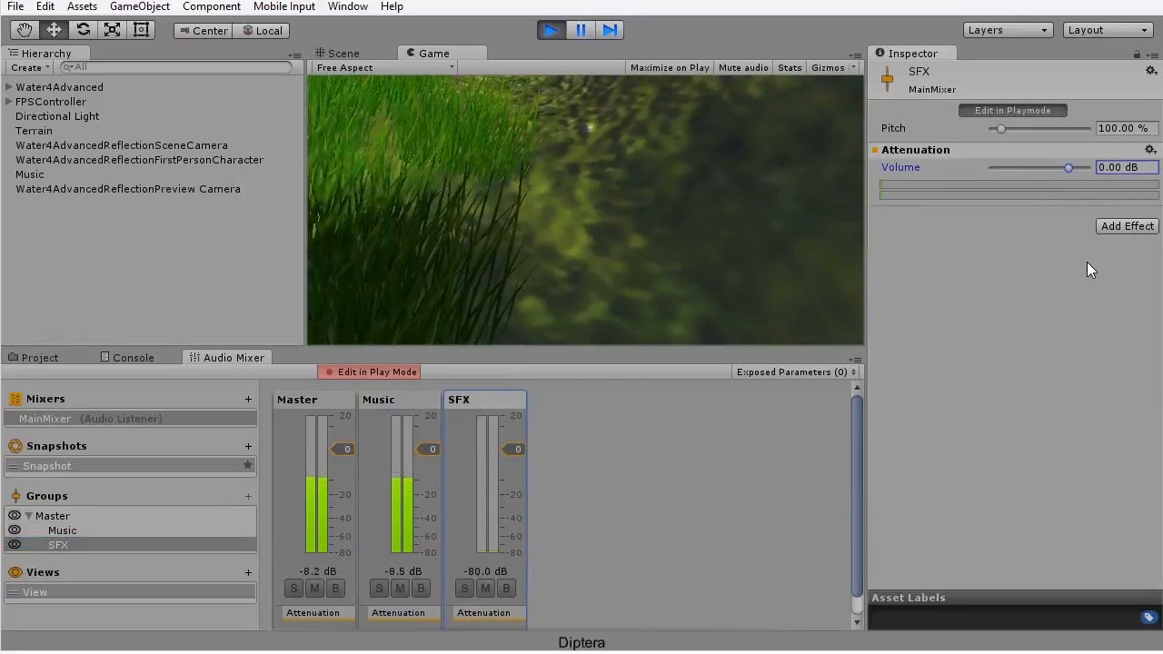
click(721, 148)
key(w)
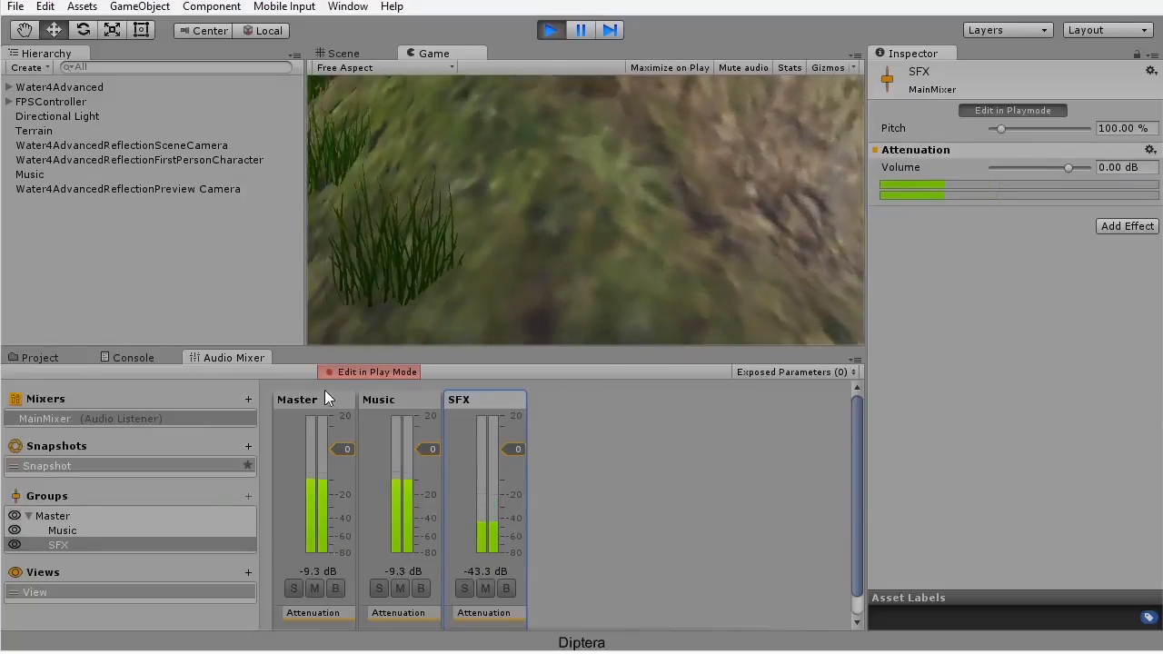
Step: Lower the Master group's volume to -80 dB and return to the running game to test it
click(310, 405)
drag(1067, 168, 667, 206)
click(667, 208)
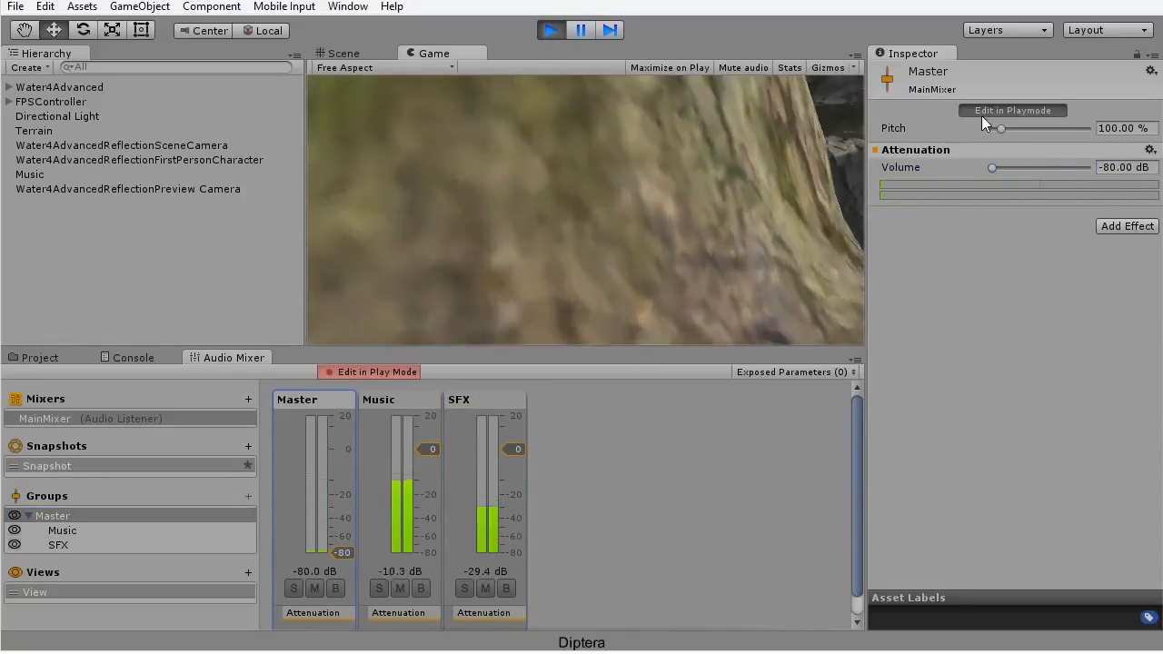